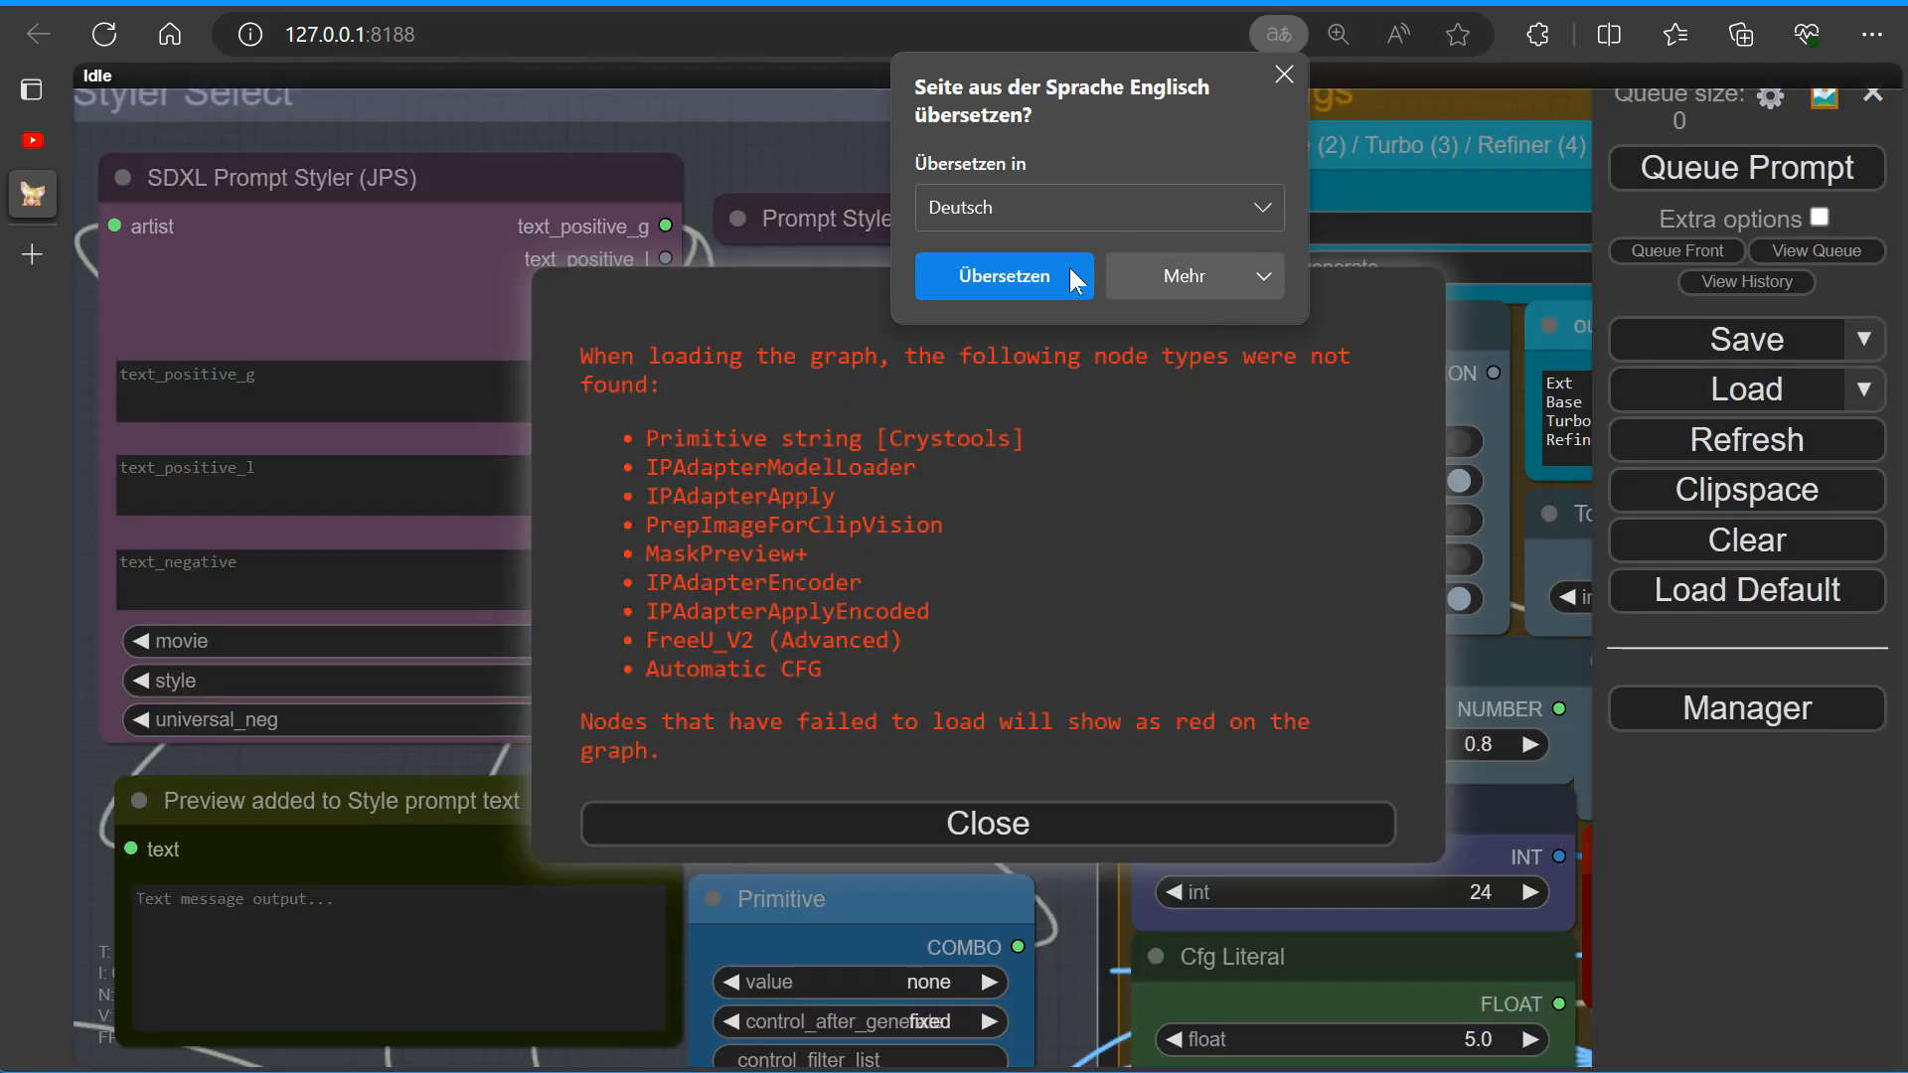
# Dismiss the translation offer and missing-node notice, and open the Manager's list of missing custom nodes.
pyautogui.click(1280, 74)
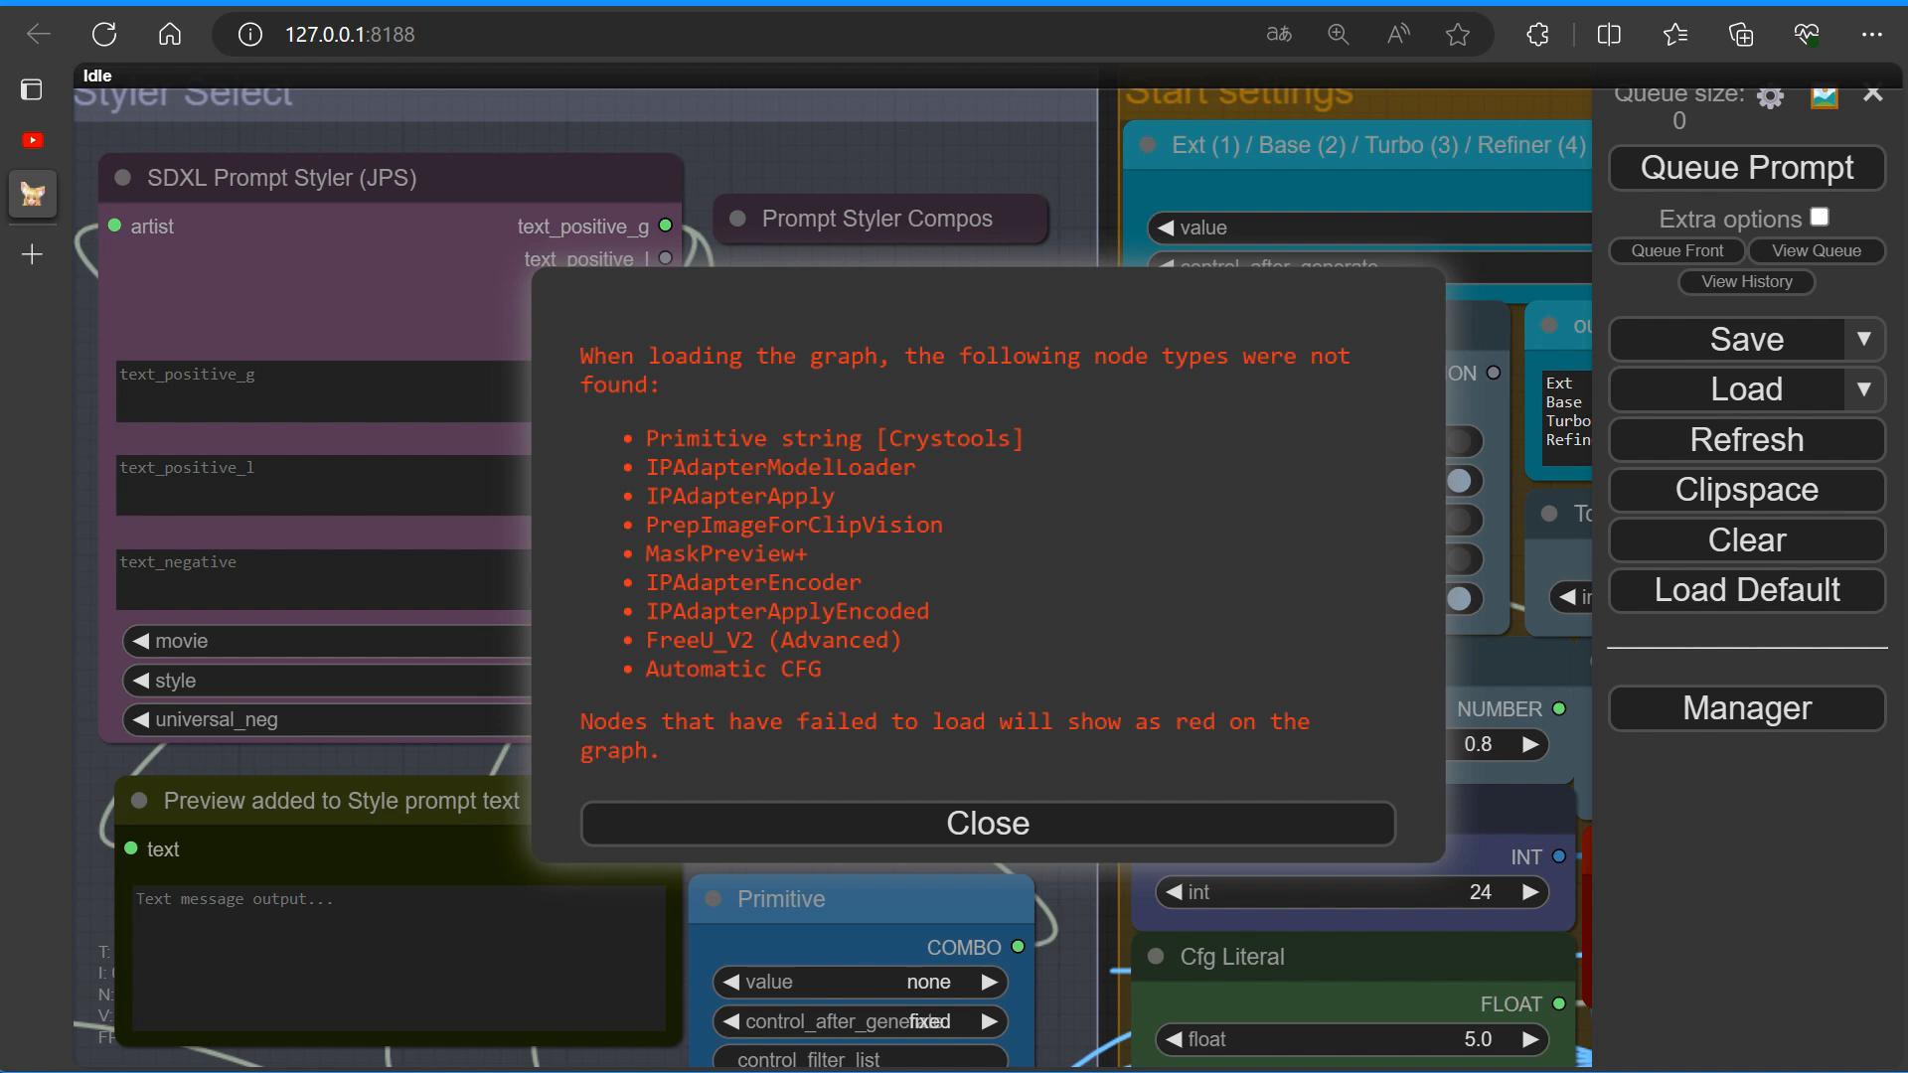
pyautogui.click(999, 832)
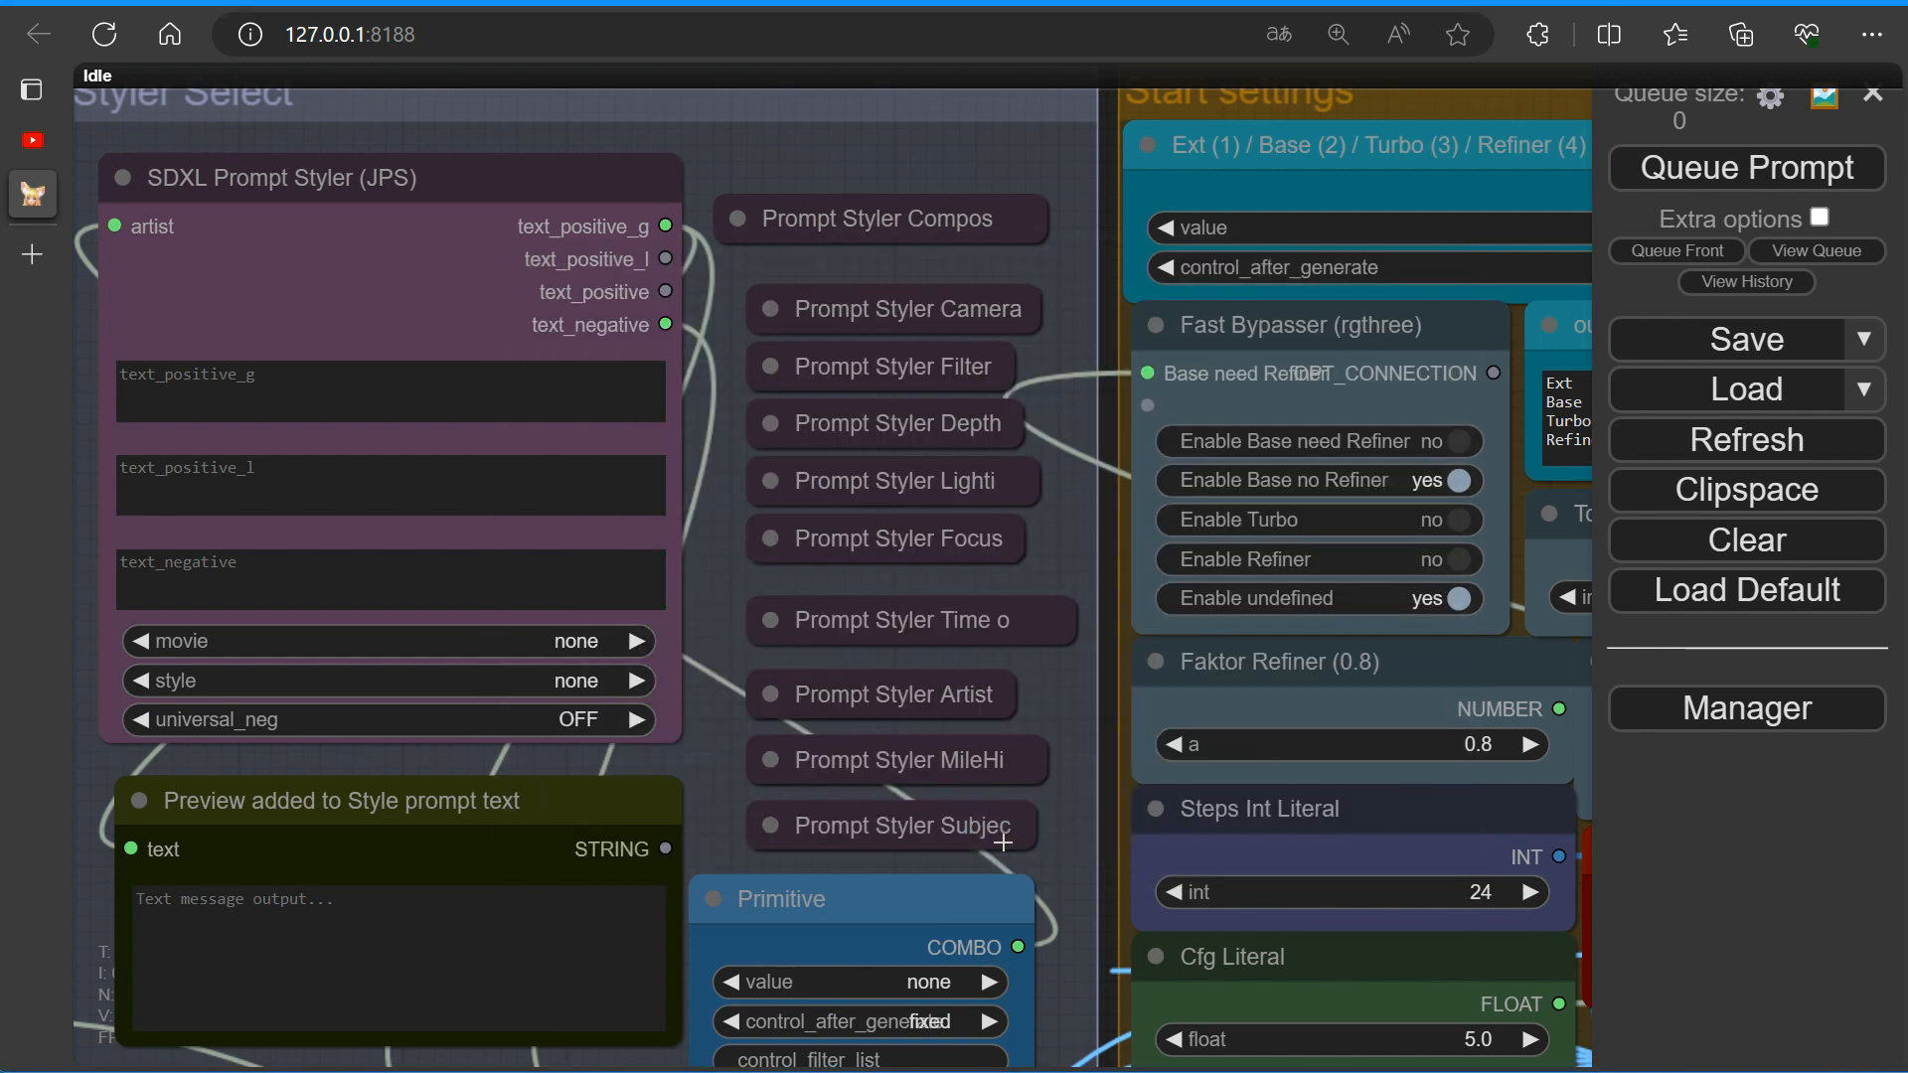
pyautogui.scroll(-5, 1117, 528)
pyautogui.scroll(-4, 563, 371)
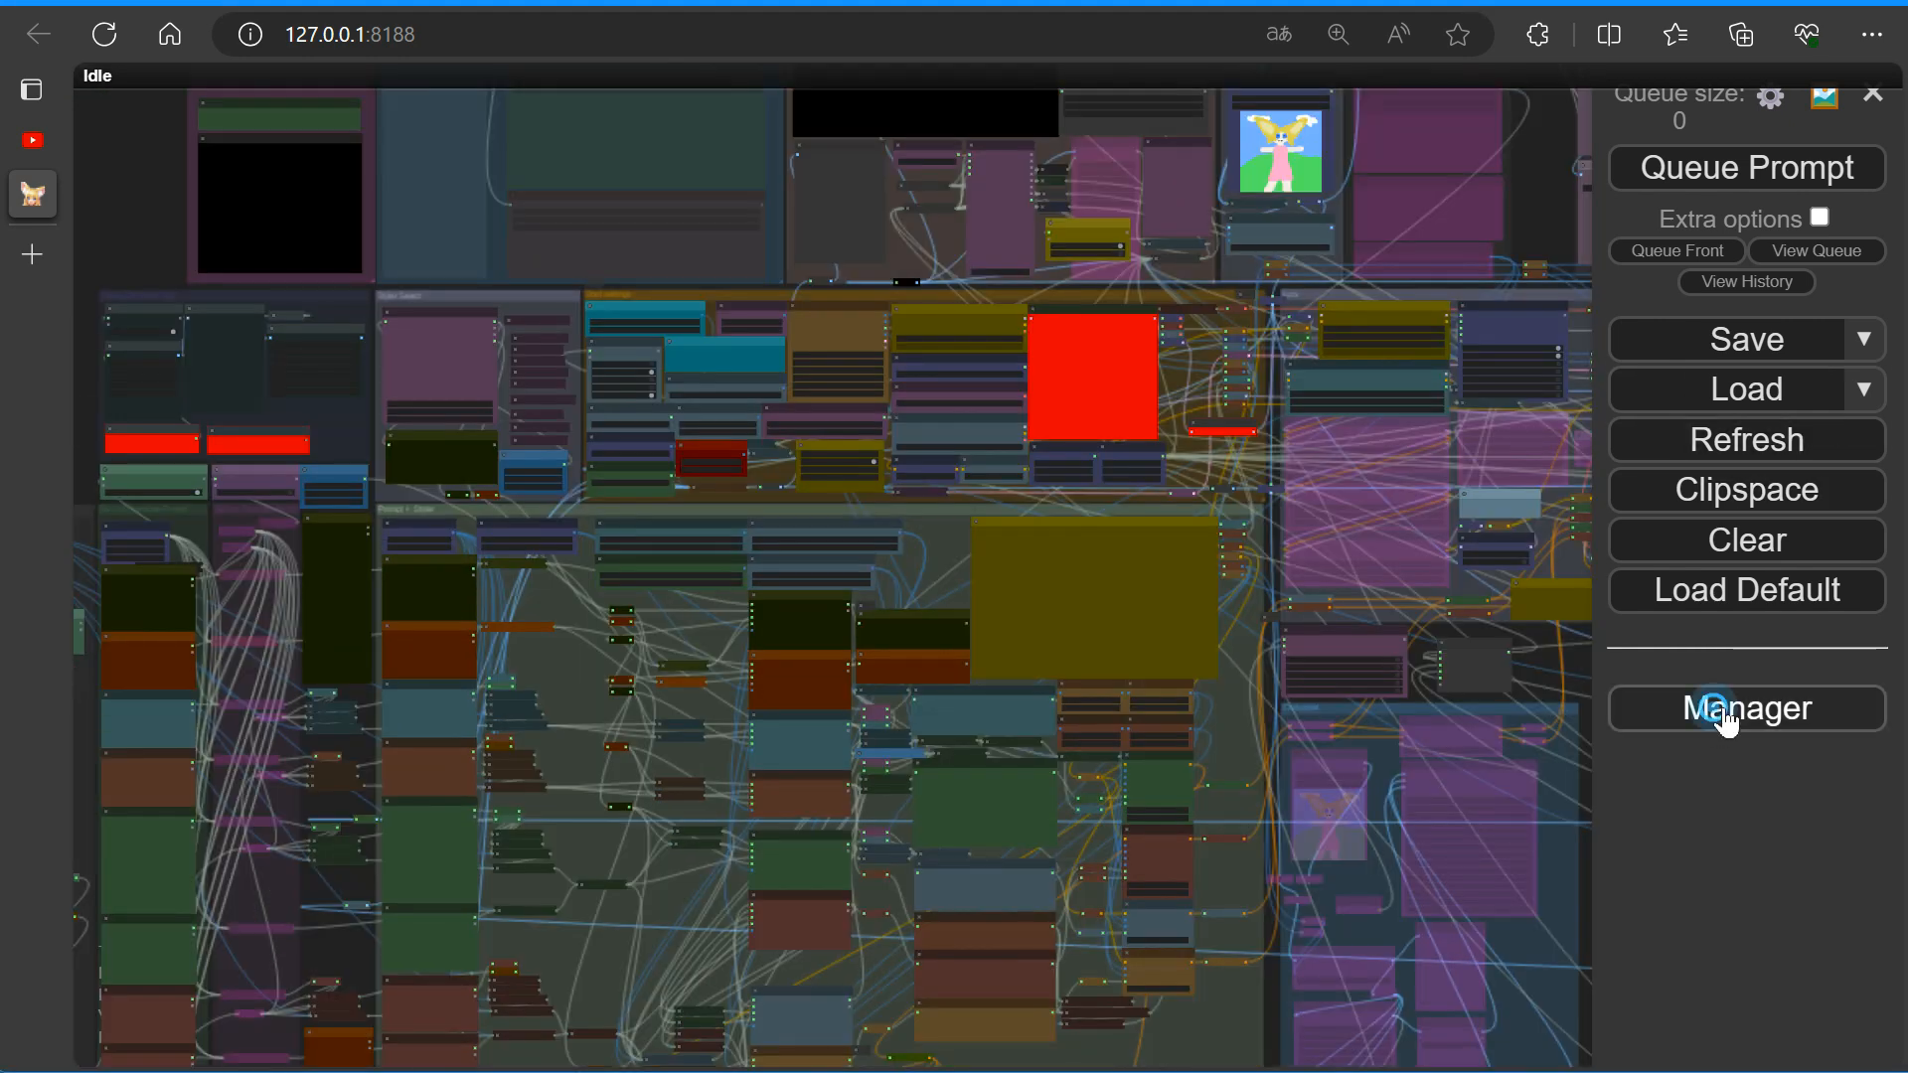
pyautogui.click(1712, 712)
pyautogui.click(1055, 338)
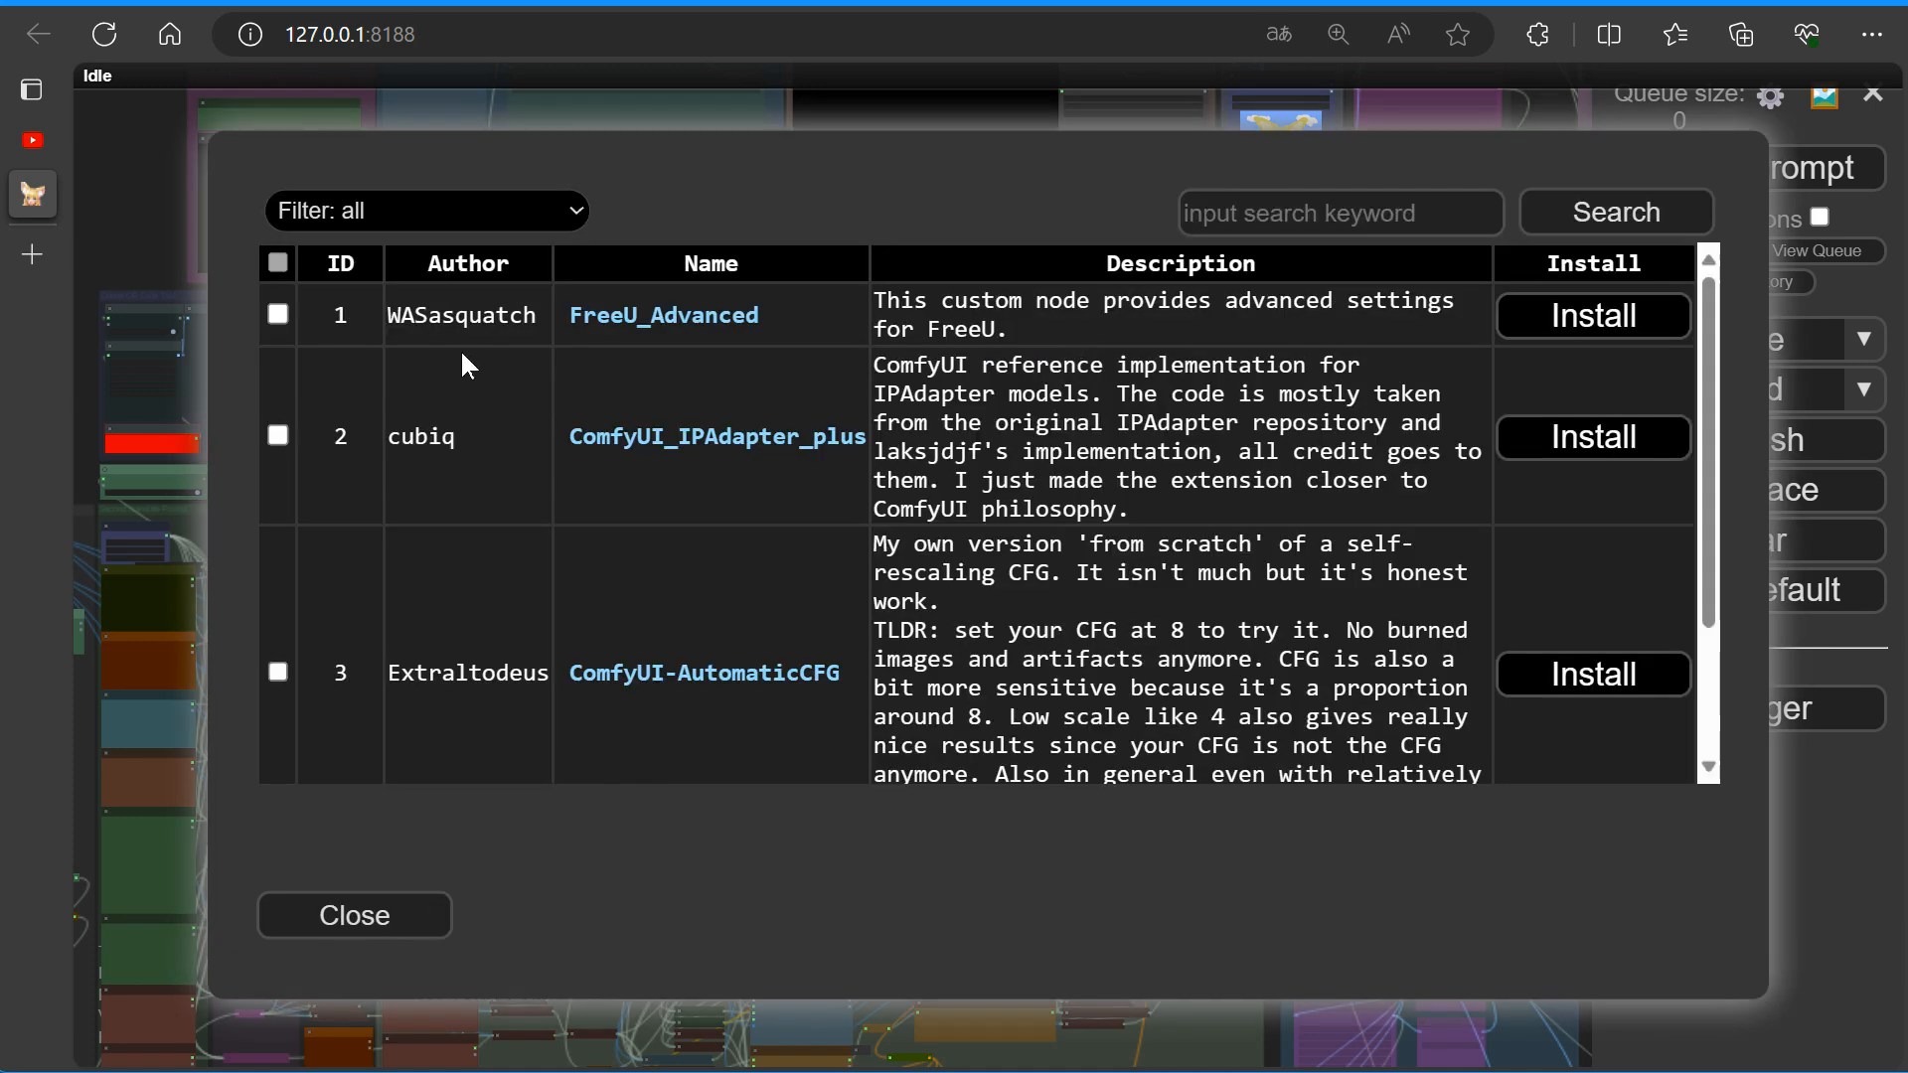
# Install FreeU_Advanced, ComfyUI_IPAdapter_plus, ComfyUI-AutomaticCFG and ComfyUI Essentials from the missing nodes list, and close the list.
pyautogui.click(1578, 317)
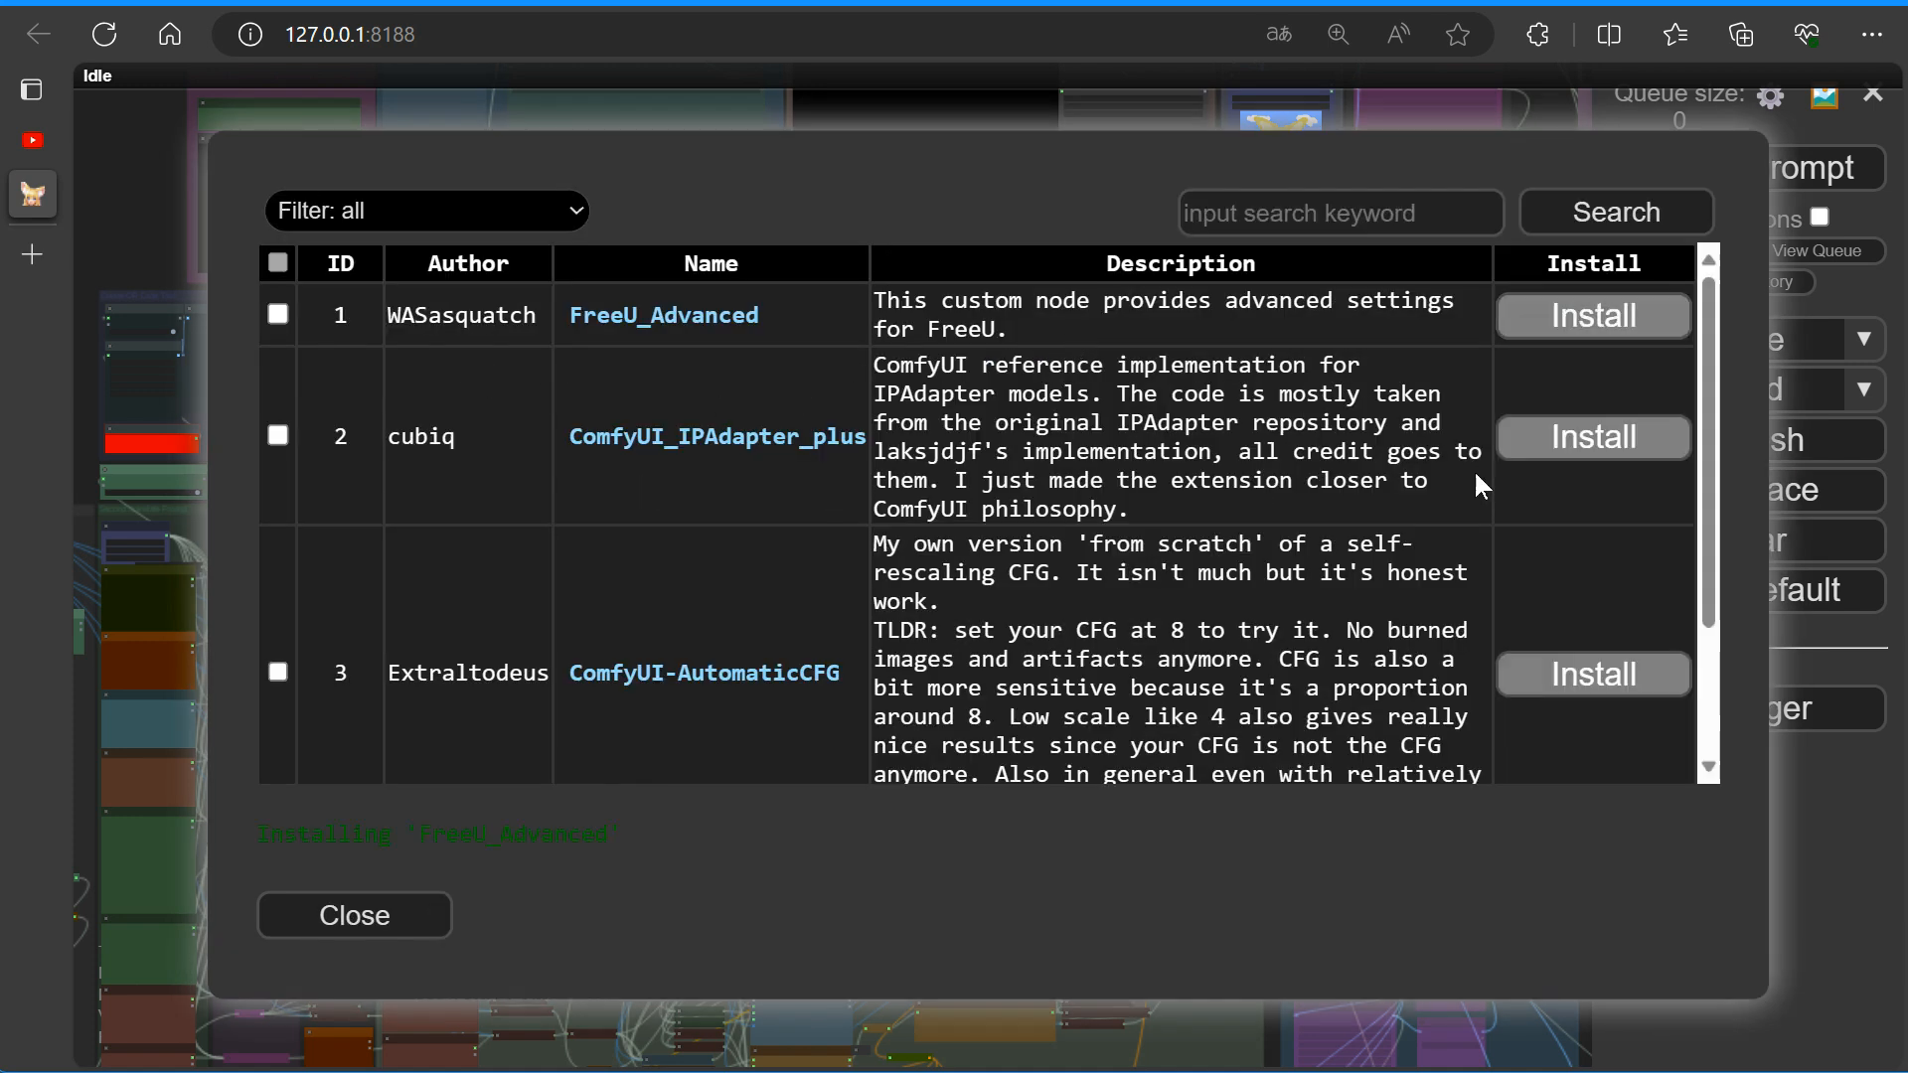
pyautogui.click(1585, 534)
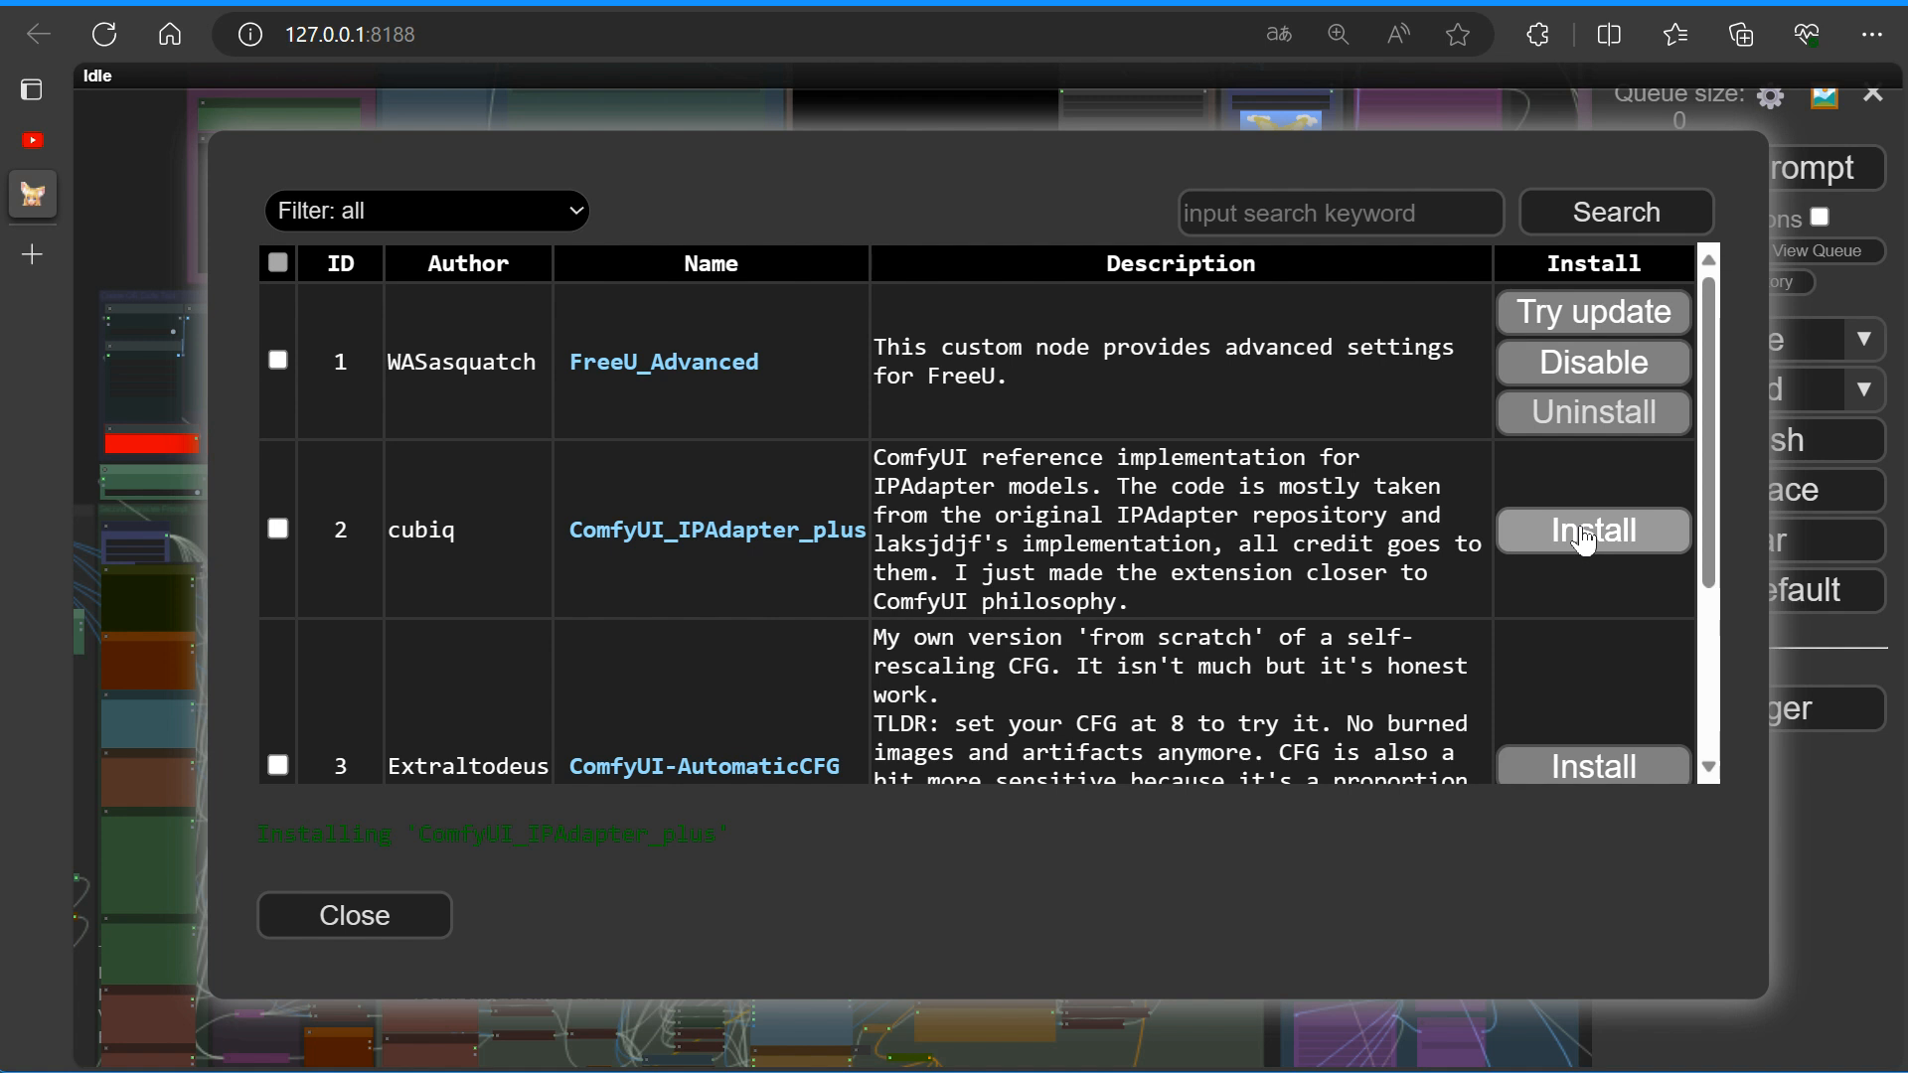
pyautogui.scroll(-3, 1585, 537)
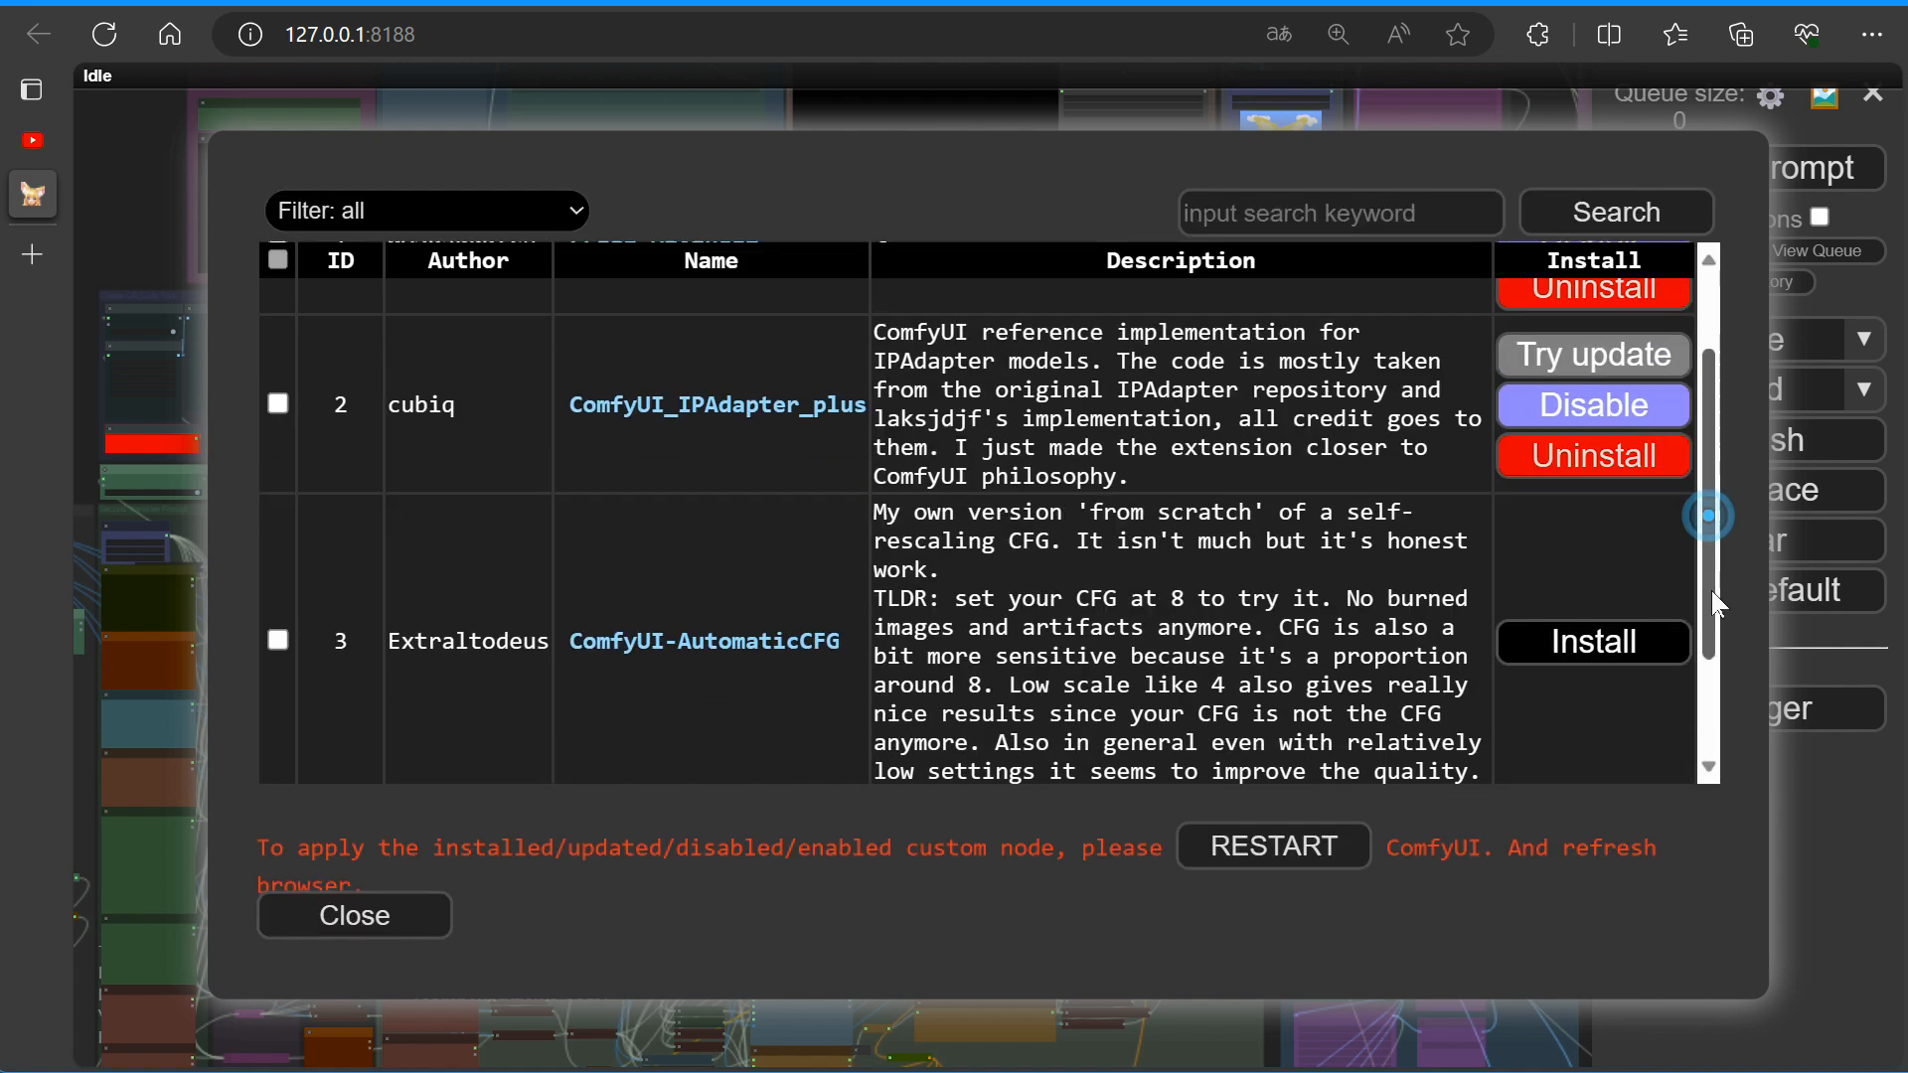
pyautogui.click(1590, 489)
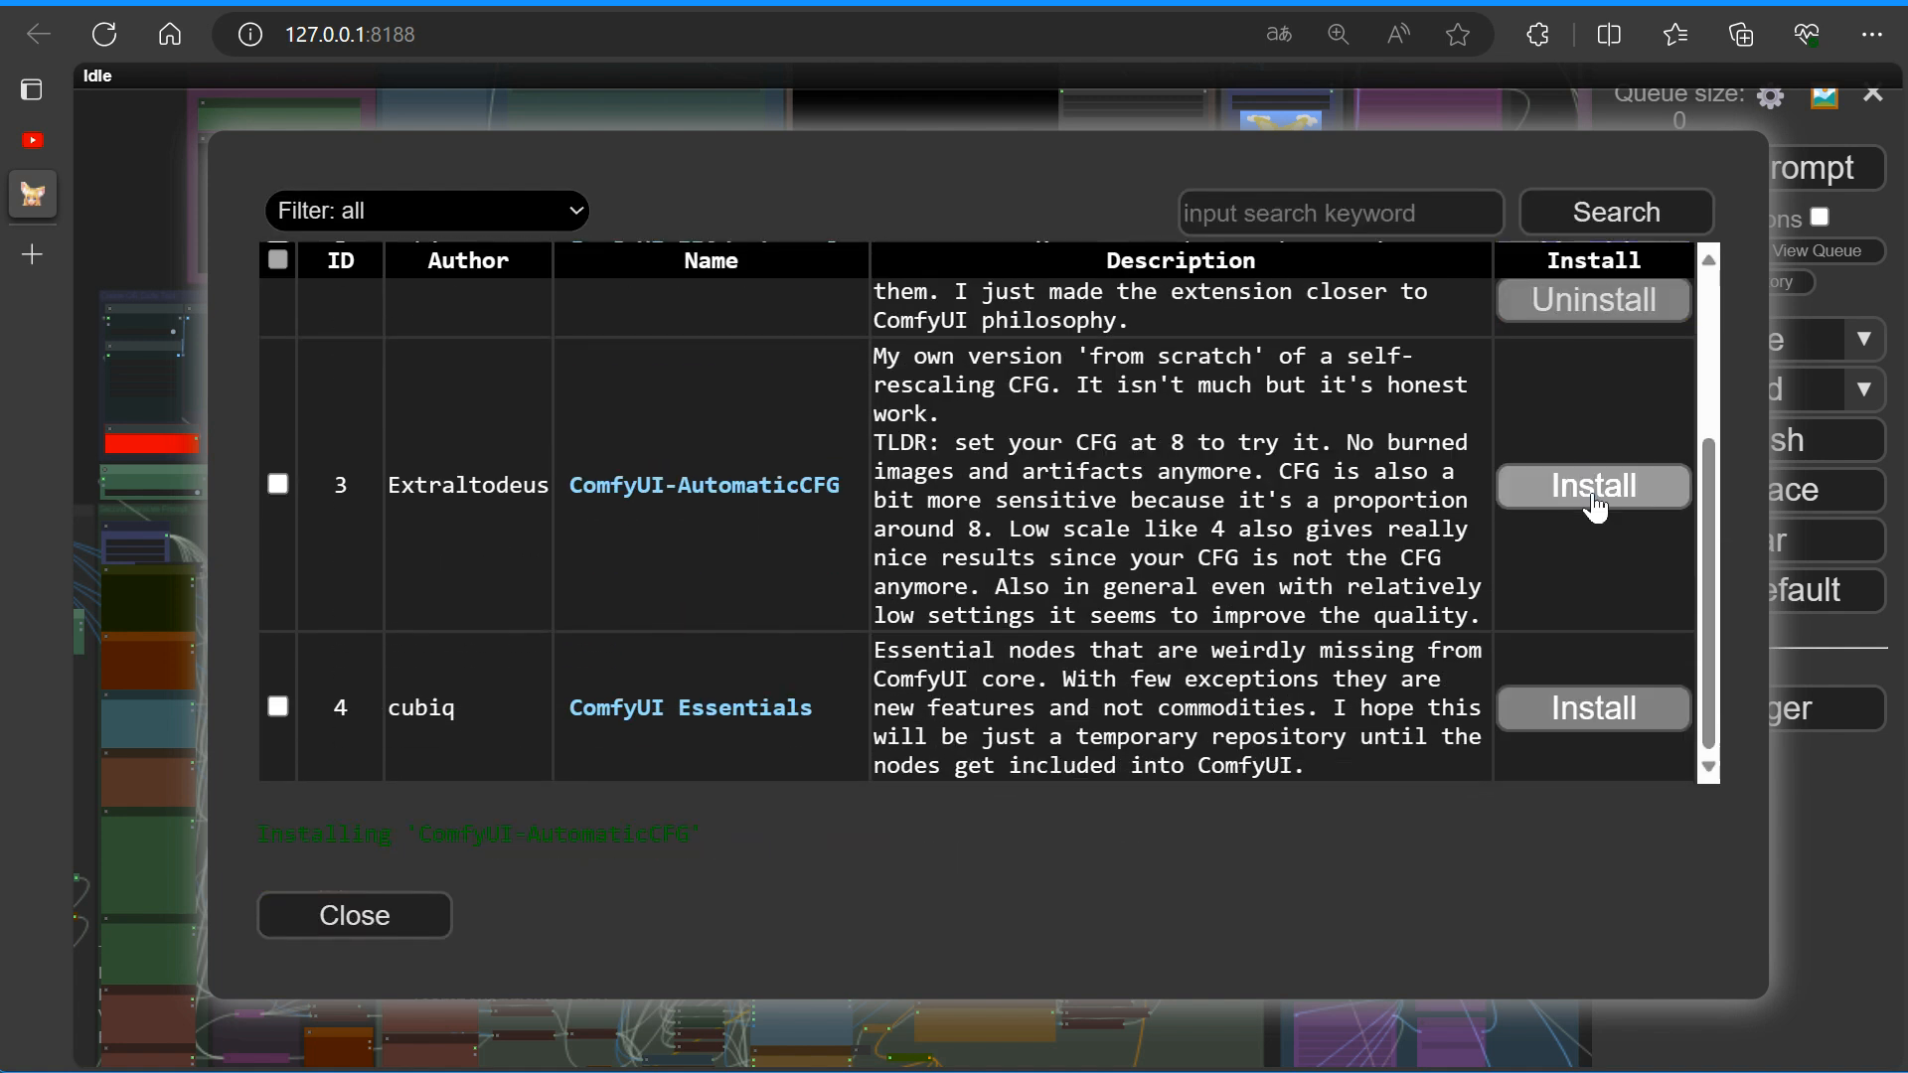
pyautogui.scroll(-3, 1726, 489)
pyautogui.click(1645, 725)
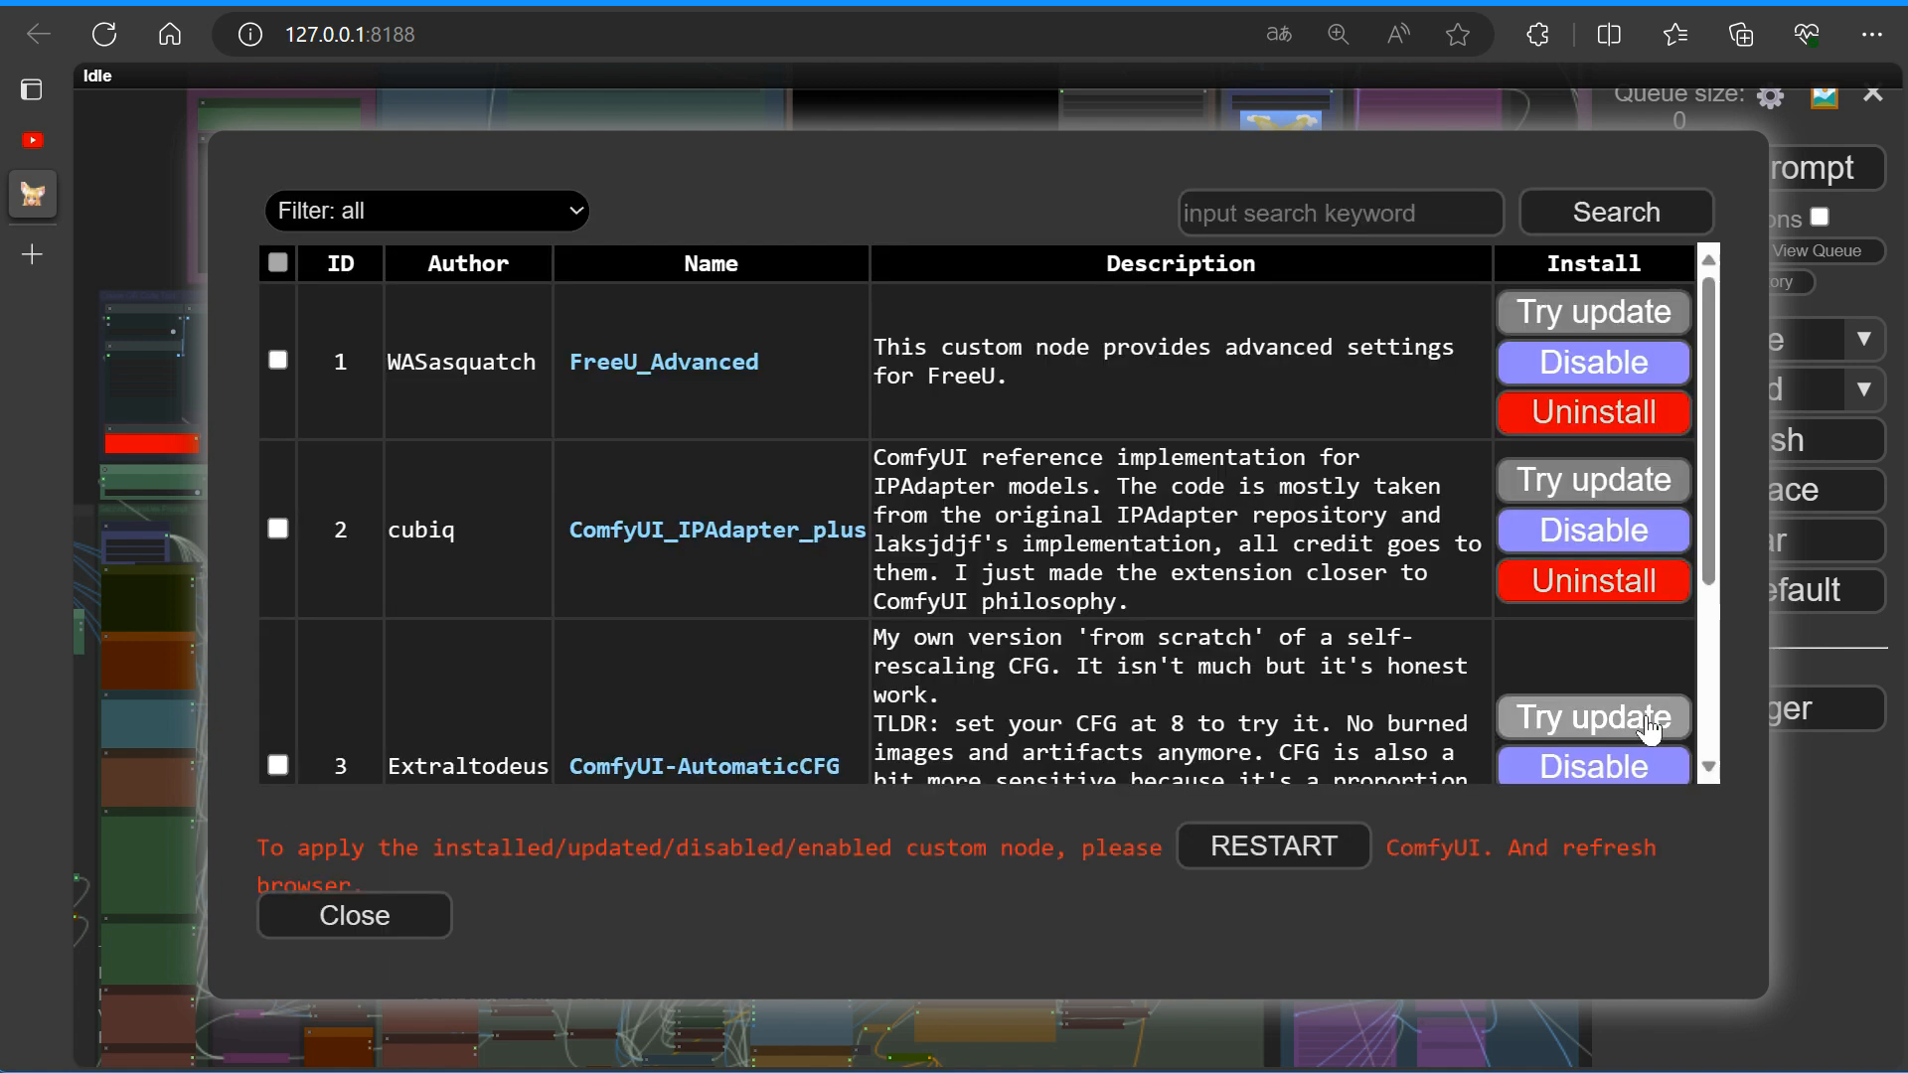
pyautogui.scroll(-3, 248, 766)
pyautogui.click(355, 915)
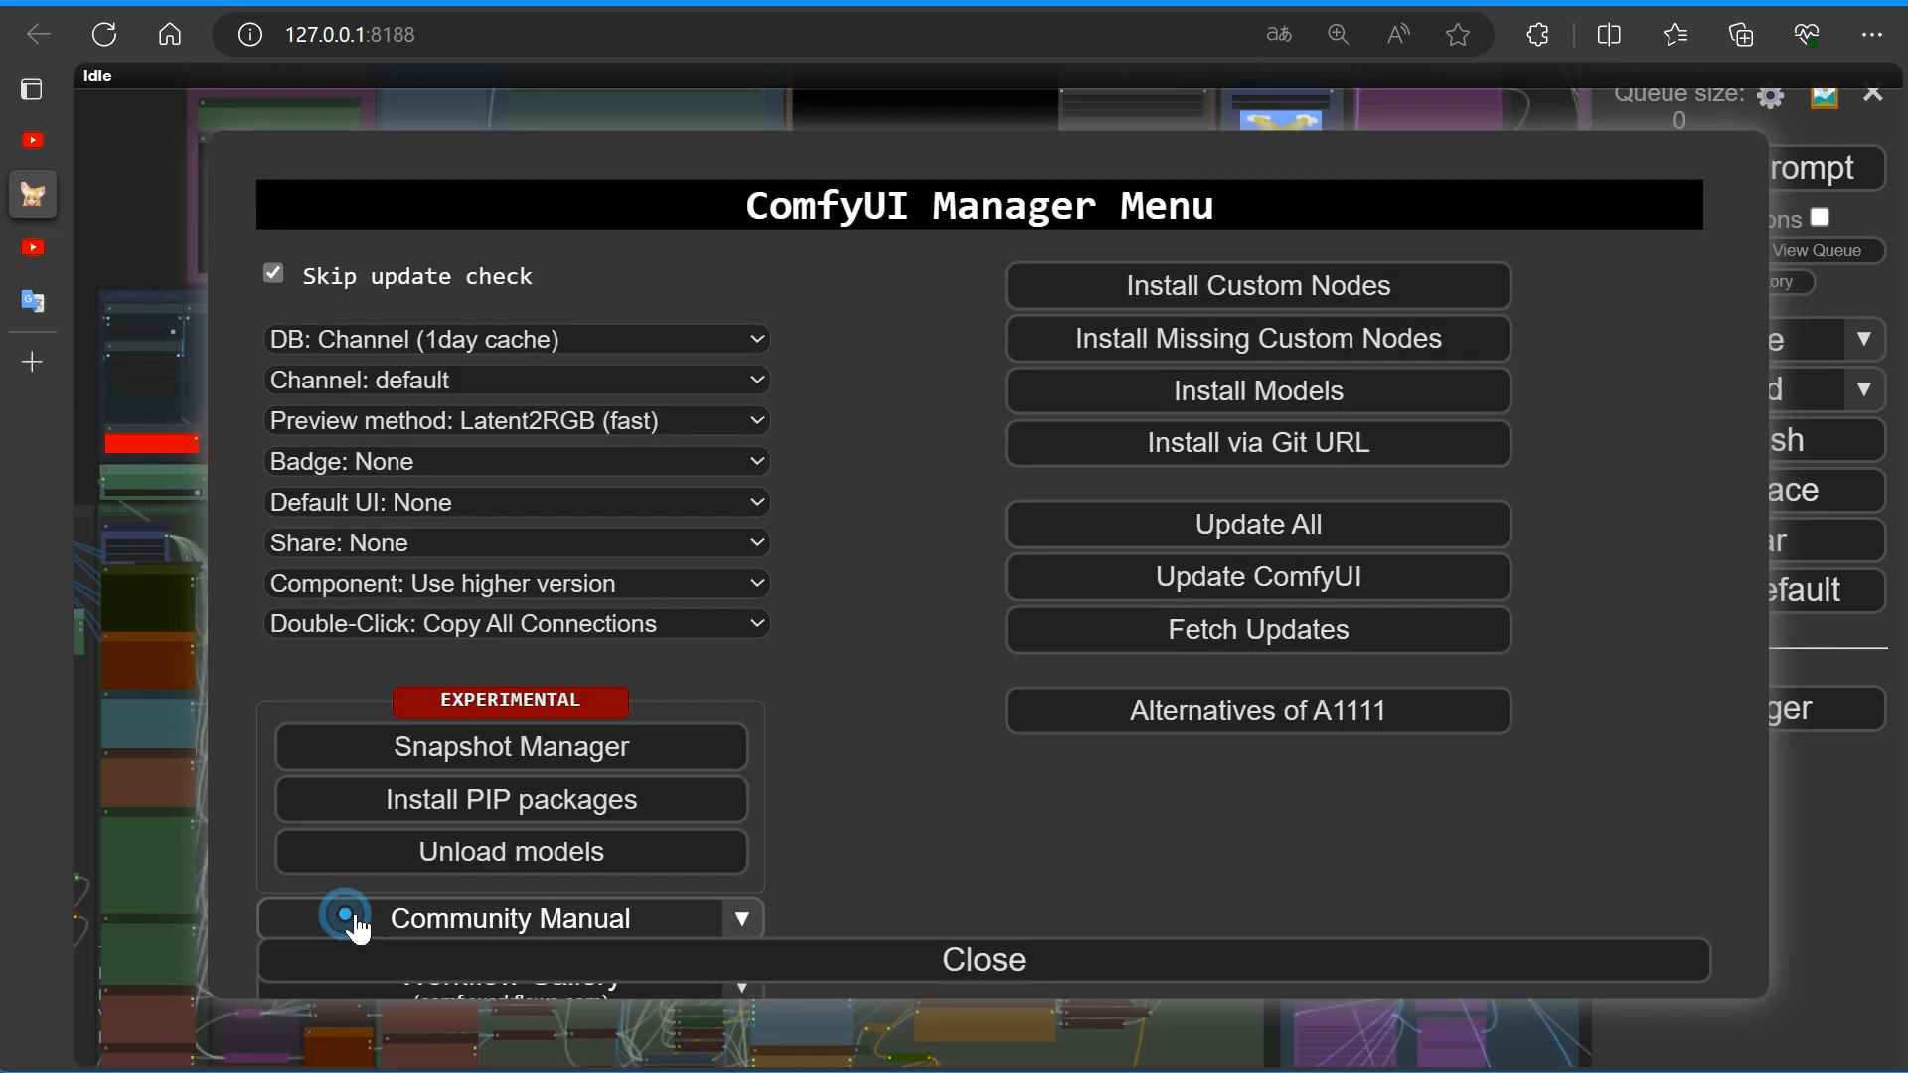
# Switch to the terminal and stop the running ComfyUI server, answering the batch job prompt with n.
pyautogui.hotkey('alt', 'Tab')
pyautogui.hotkey('ctrl', 'c')
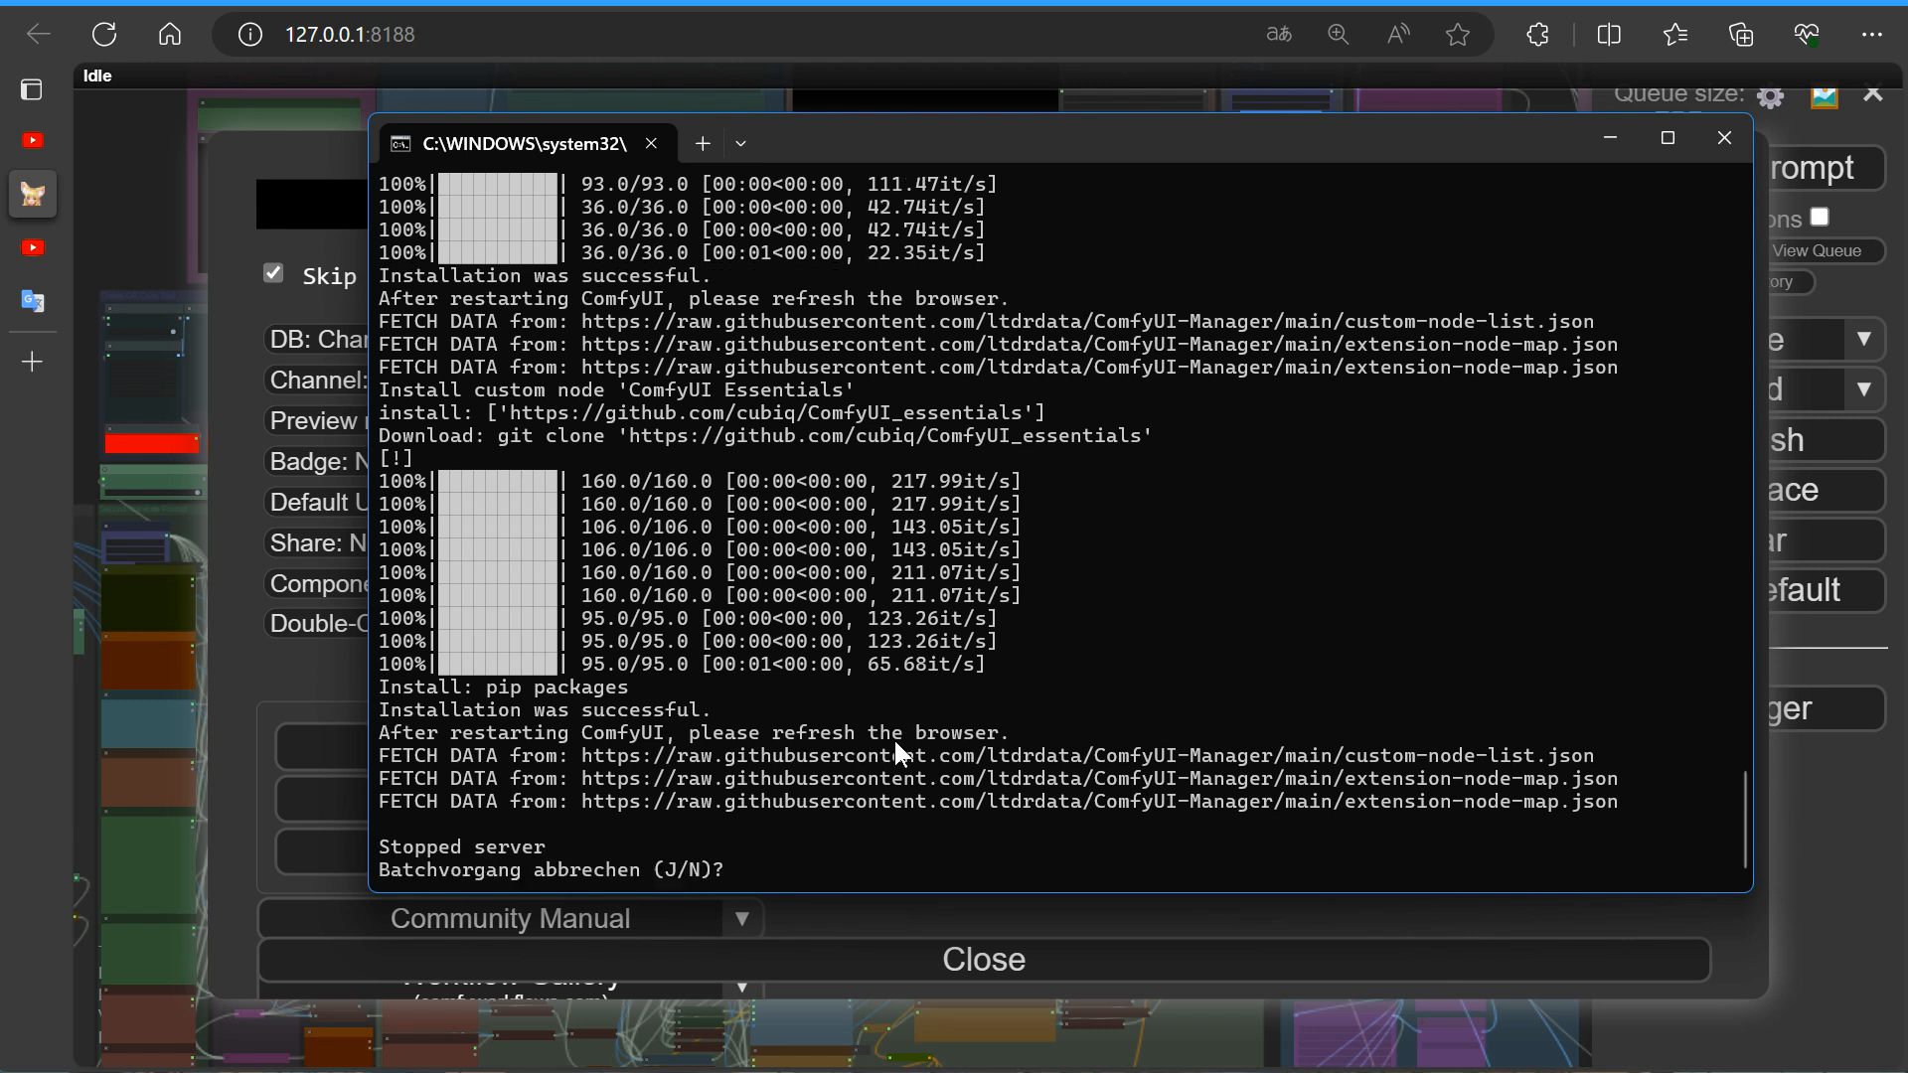
pyautogui.write('n')
pyautogui.press('Return')
pyautogui.press('Return')
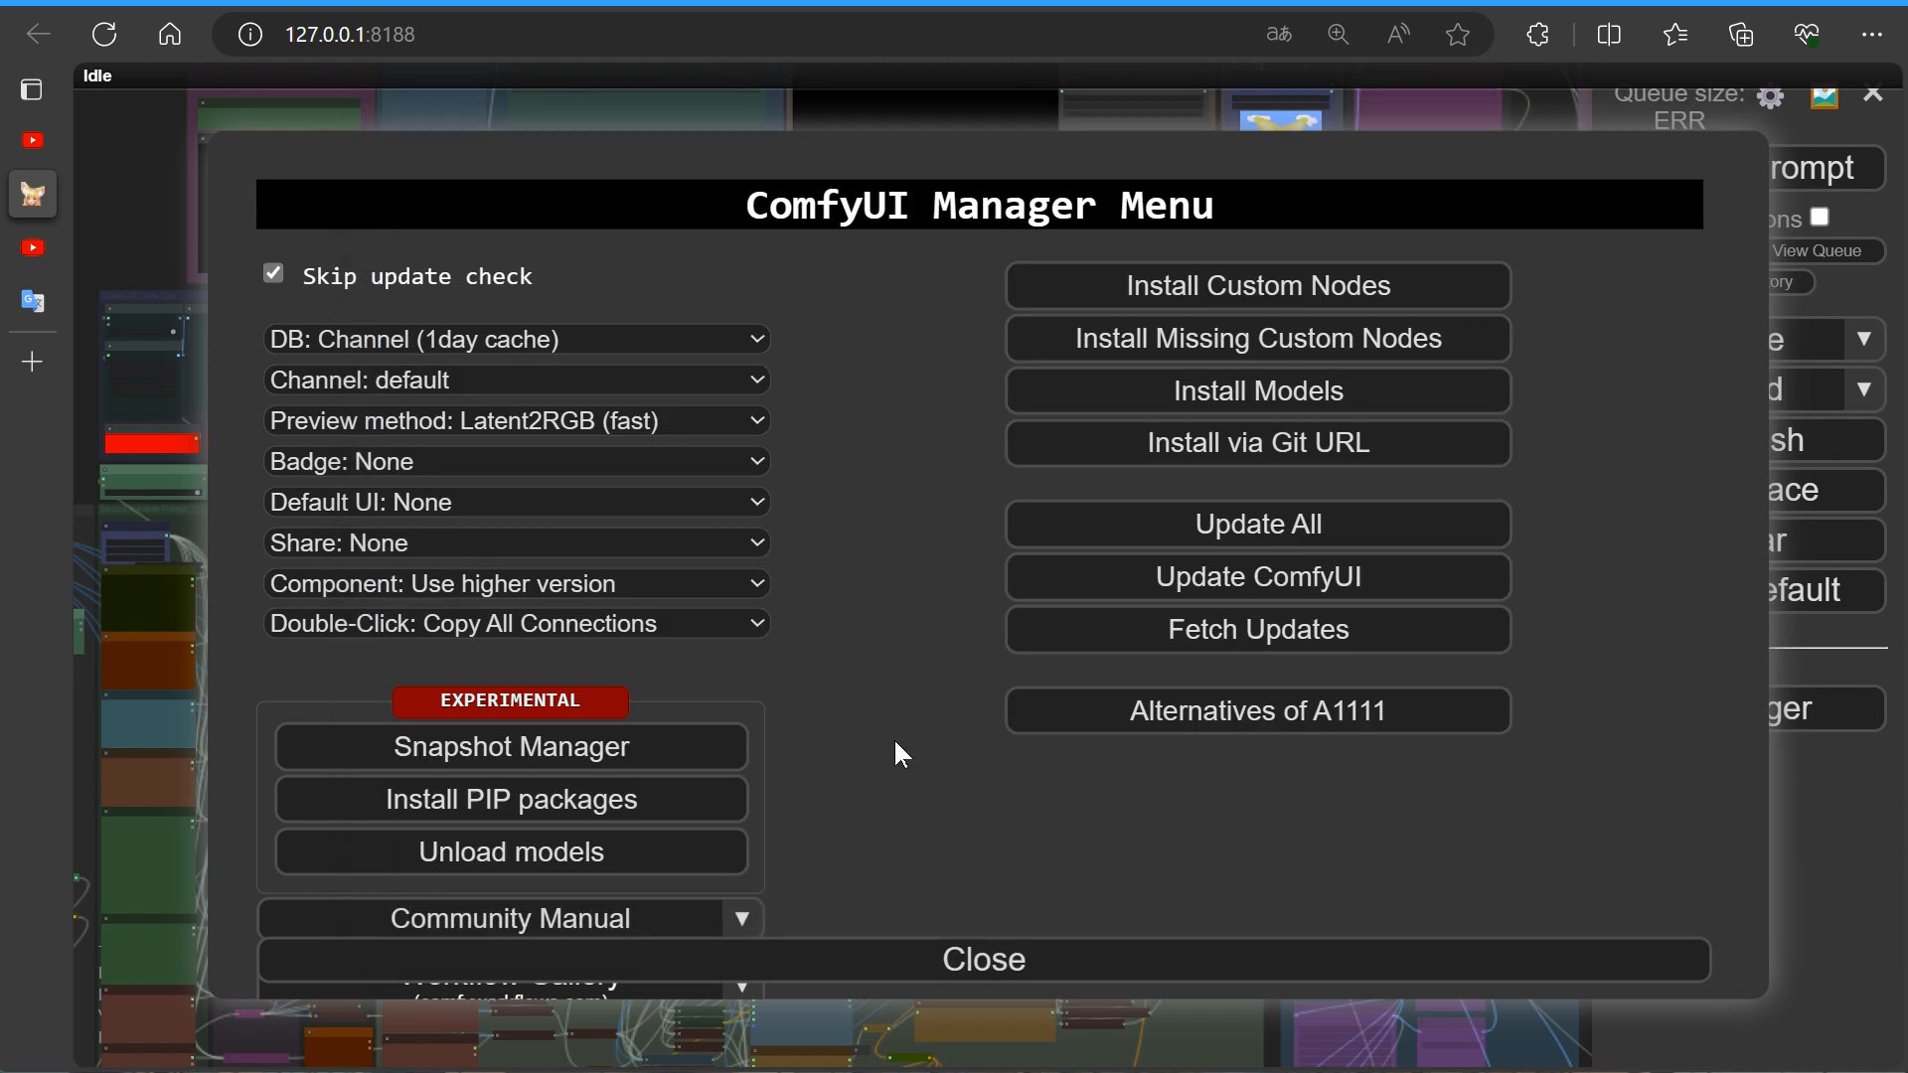
# Close the old ComfyUI browser tab and relaunch the ComfyUI server.
pyautogui.moveTo(319, 192)
pyautogui.click(373, 247)
pyautogui.click(375, 189)
pyautogui.click(374, 189)
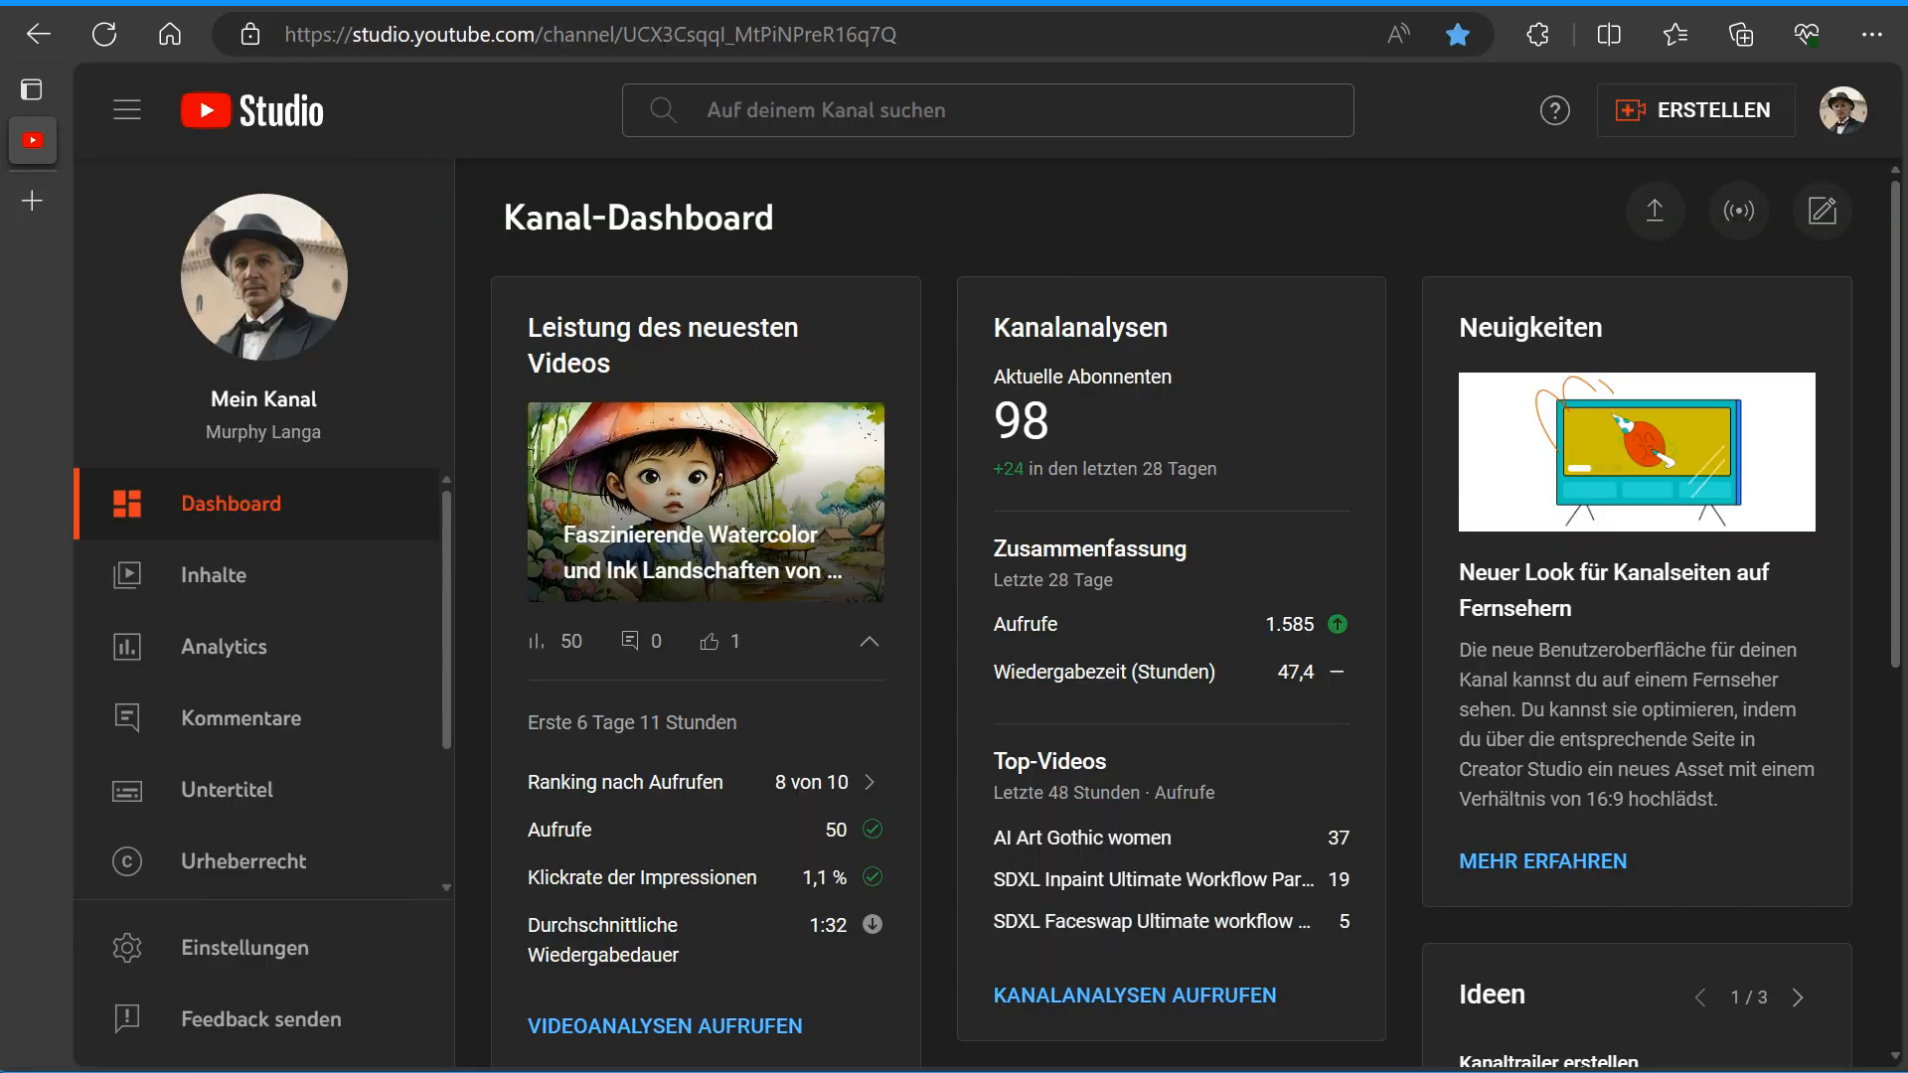
pyautogui.click(979, 1071)
pyautogui.doubleClick(880, 795)
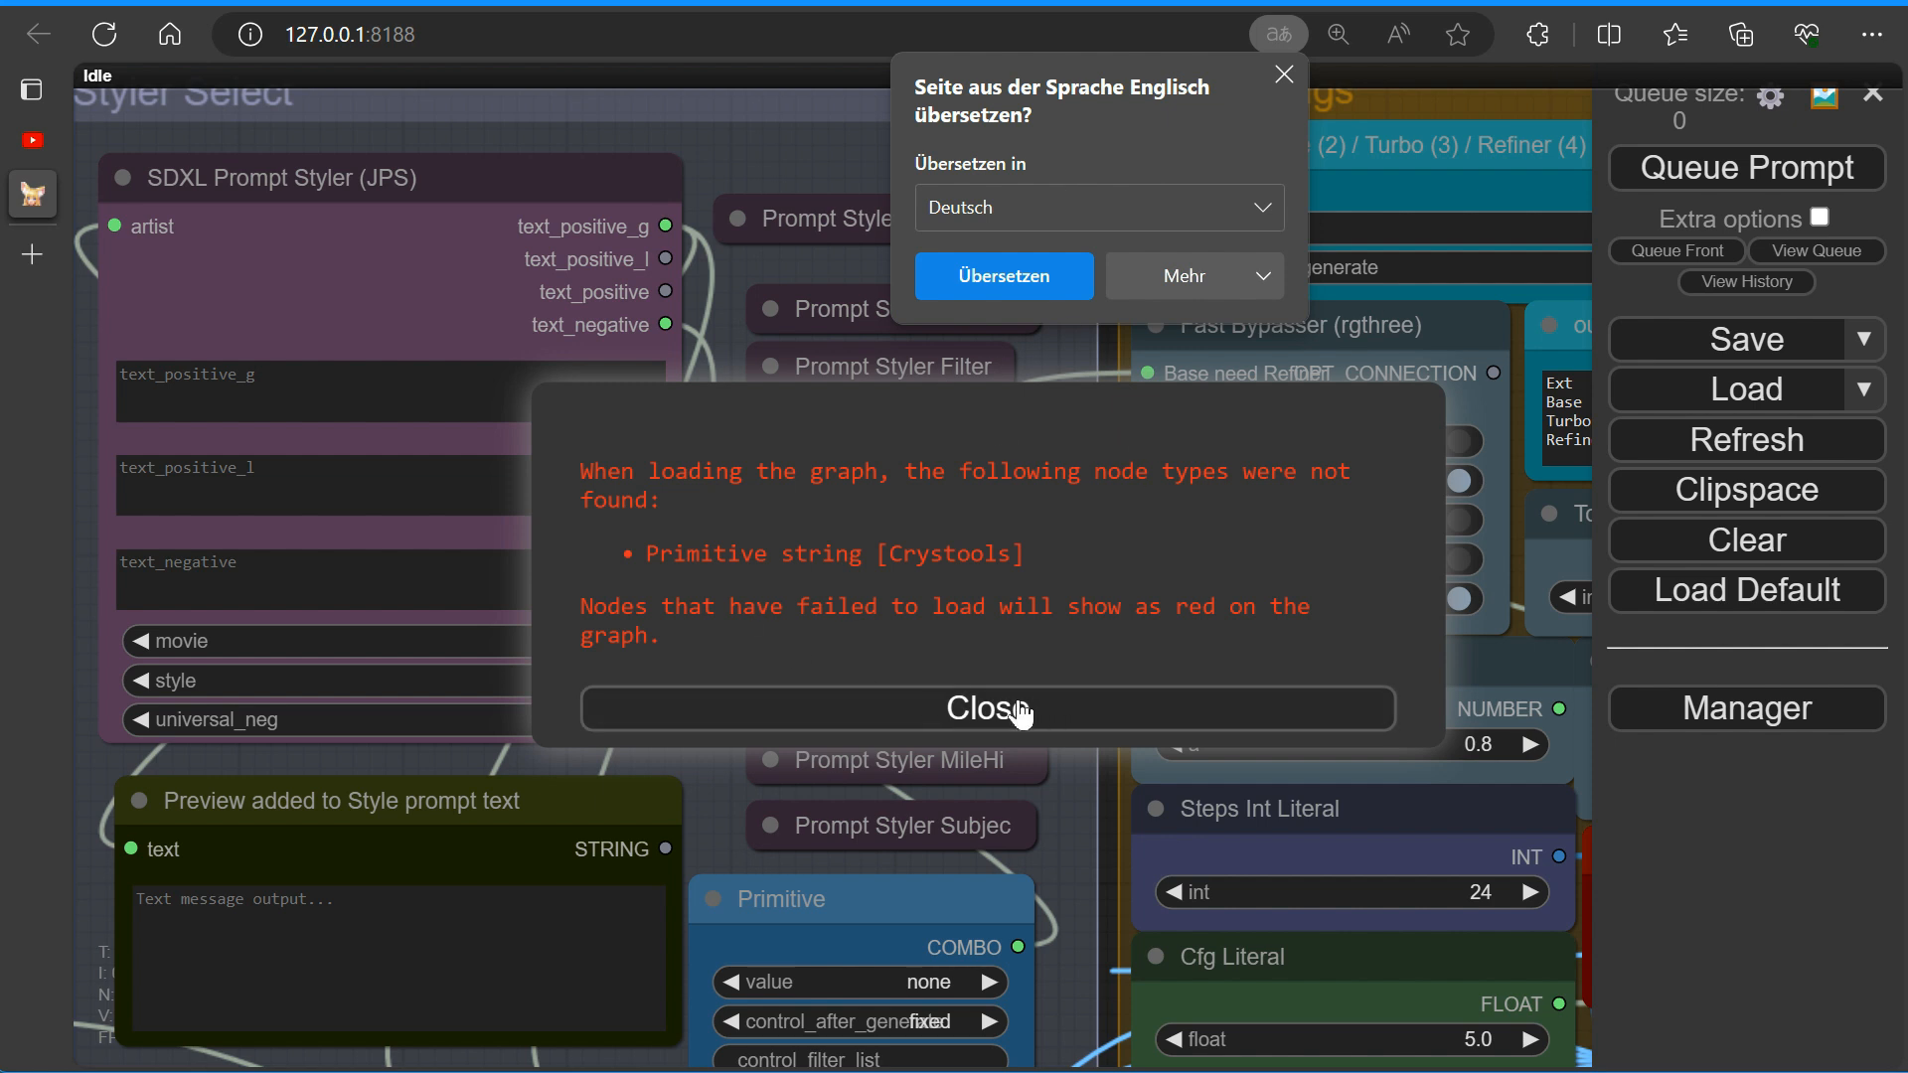
# Dismiss the missing-node notice, open the Manager's full custom node list and reduce the browser page zoom.
pyautogui.click(1021, 711)
pyautogui.click(1703, 708)
pyautogui.click(1260, 285)
pyautogui.moveTo(1475, 772); pyautogui.dragTo(1629, 772)
pyautogui.hotkey('ctrl', '-')
pyautogui.hotkey('ctrl', '-')
# Search the custom nodes for "crys", install Crystools and close the Manager.
pyautogui.click(1438, 209)
pyautogui.write('crys')
pyautogui.press('Return')
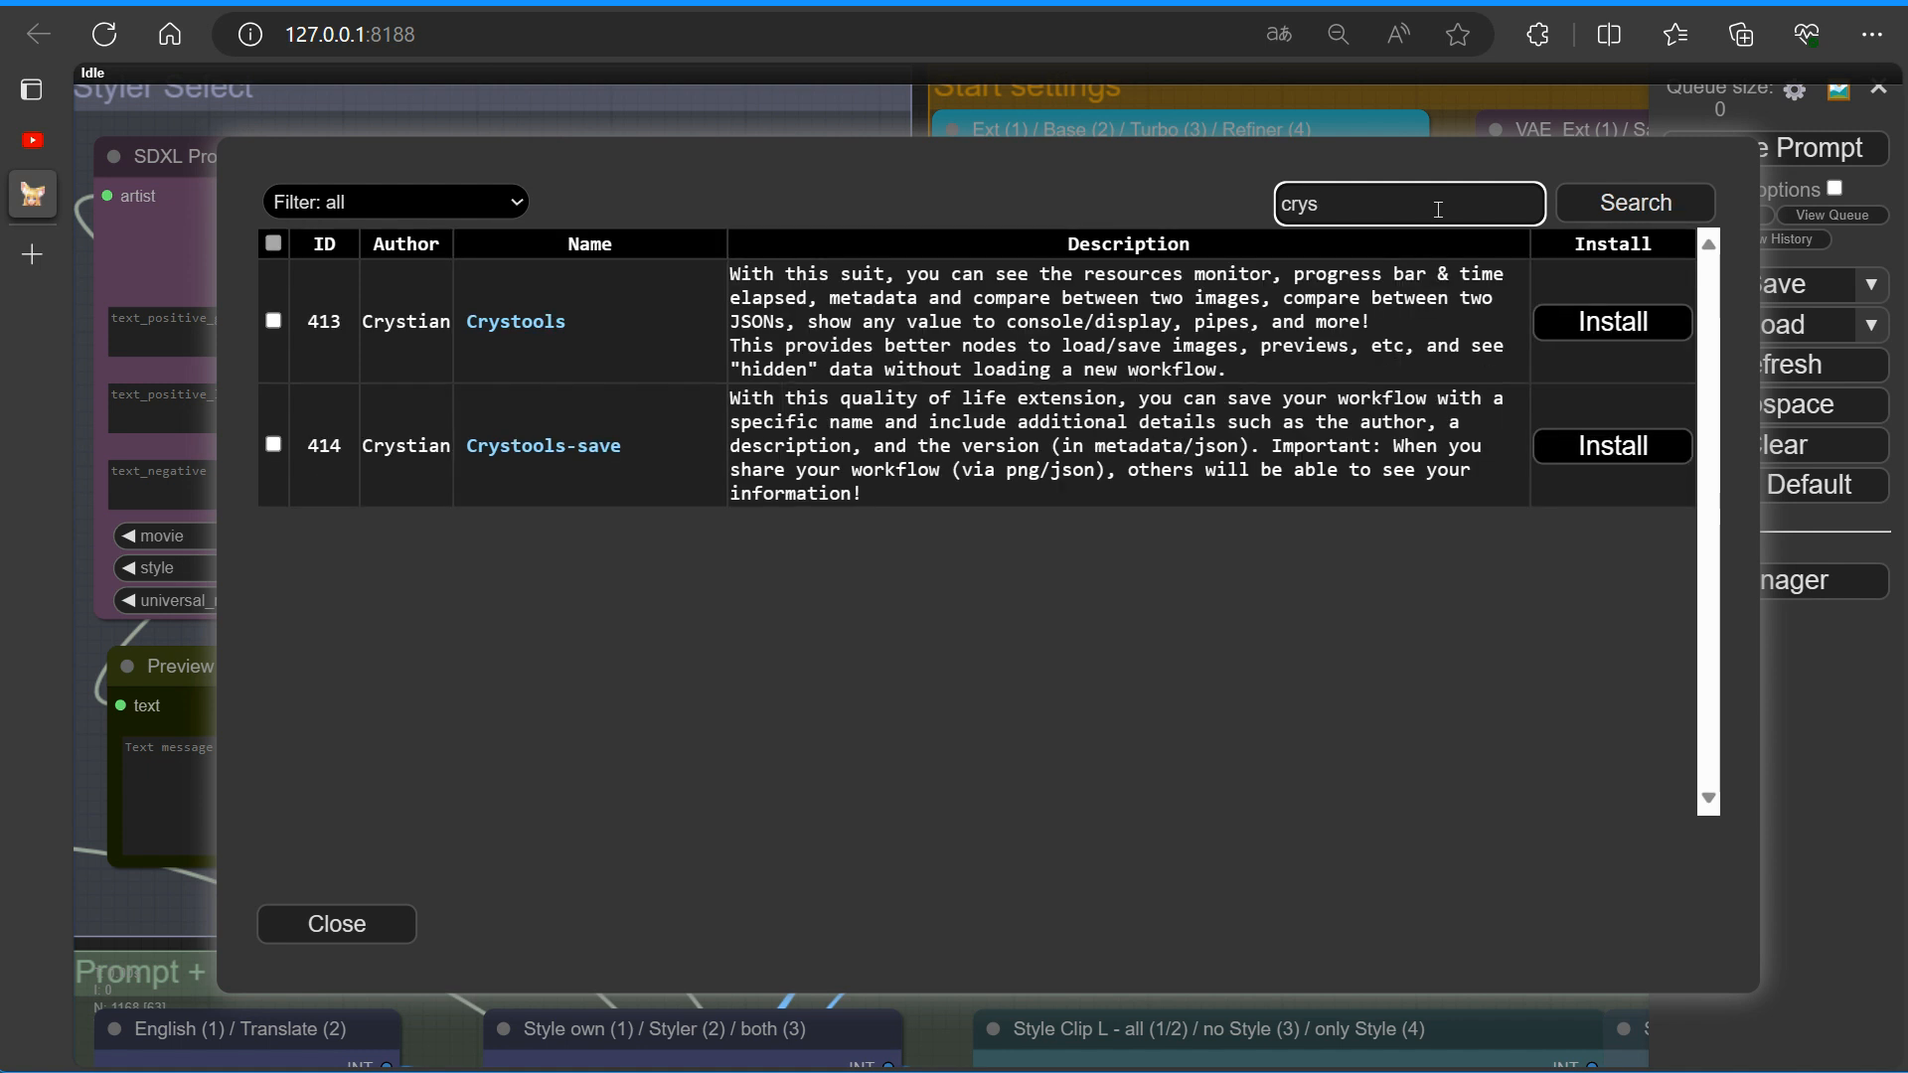
pyautogui.click(1618, 325)
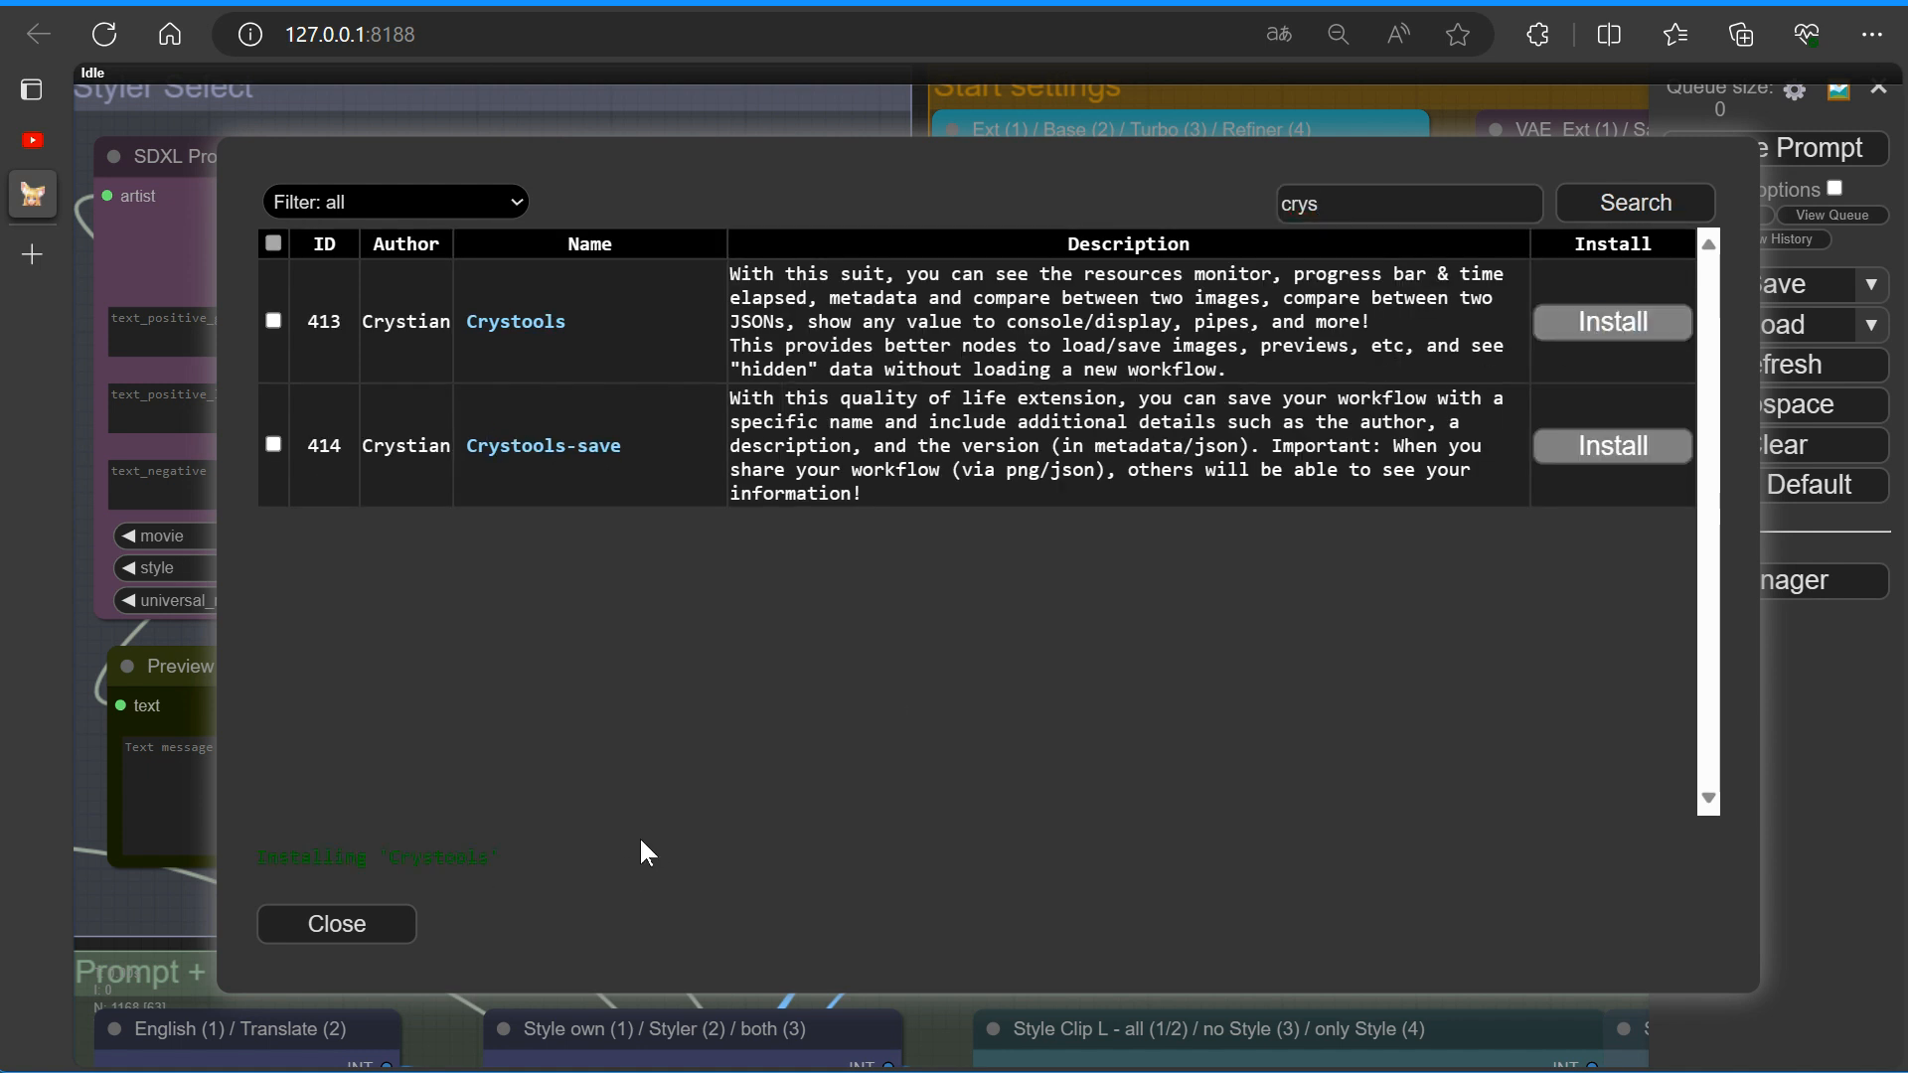
pyautogui.click(337, 924)
pyautogui.click(984, 904)
# Close the server terminal and the old ComfyUI browser tab, and launch ComfyUI again.
pyautogui.hotkey('alt', 'Tab')
pyautogui.click(1735, 179)
pyautogui.moveTo(33, 195)
pyautogui.click(373, 195)
pyautogui.hotkey('alt', 'Tab')
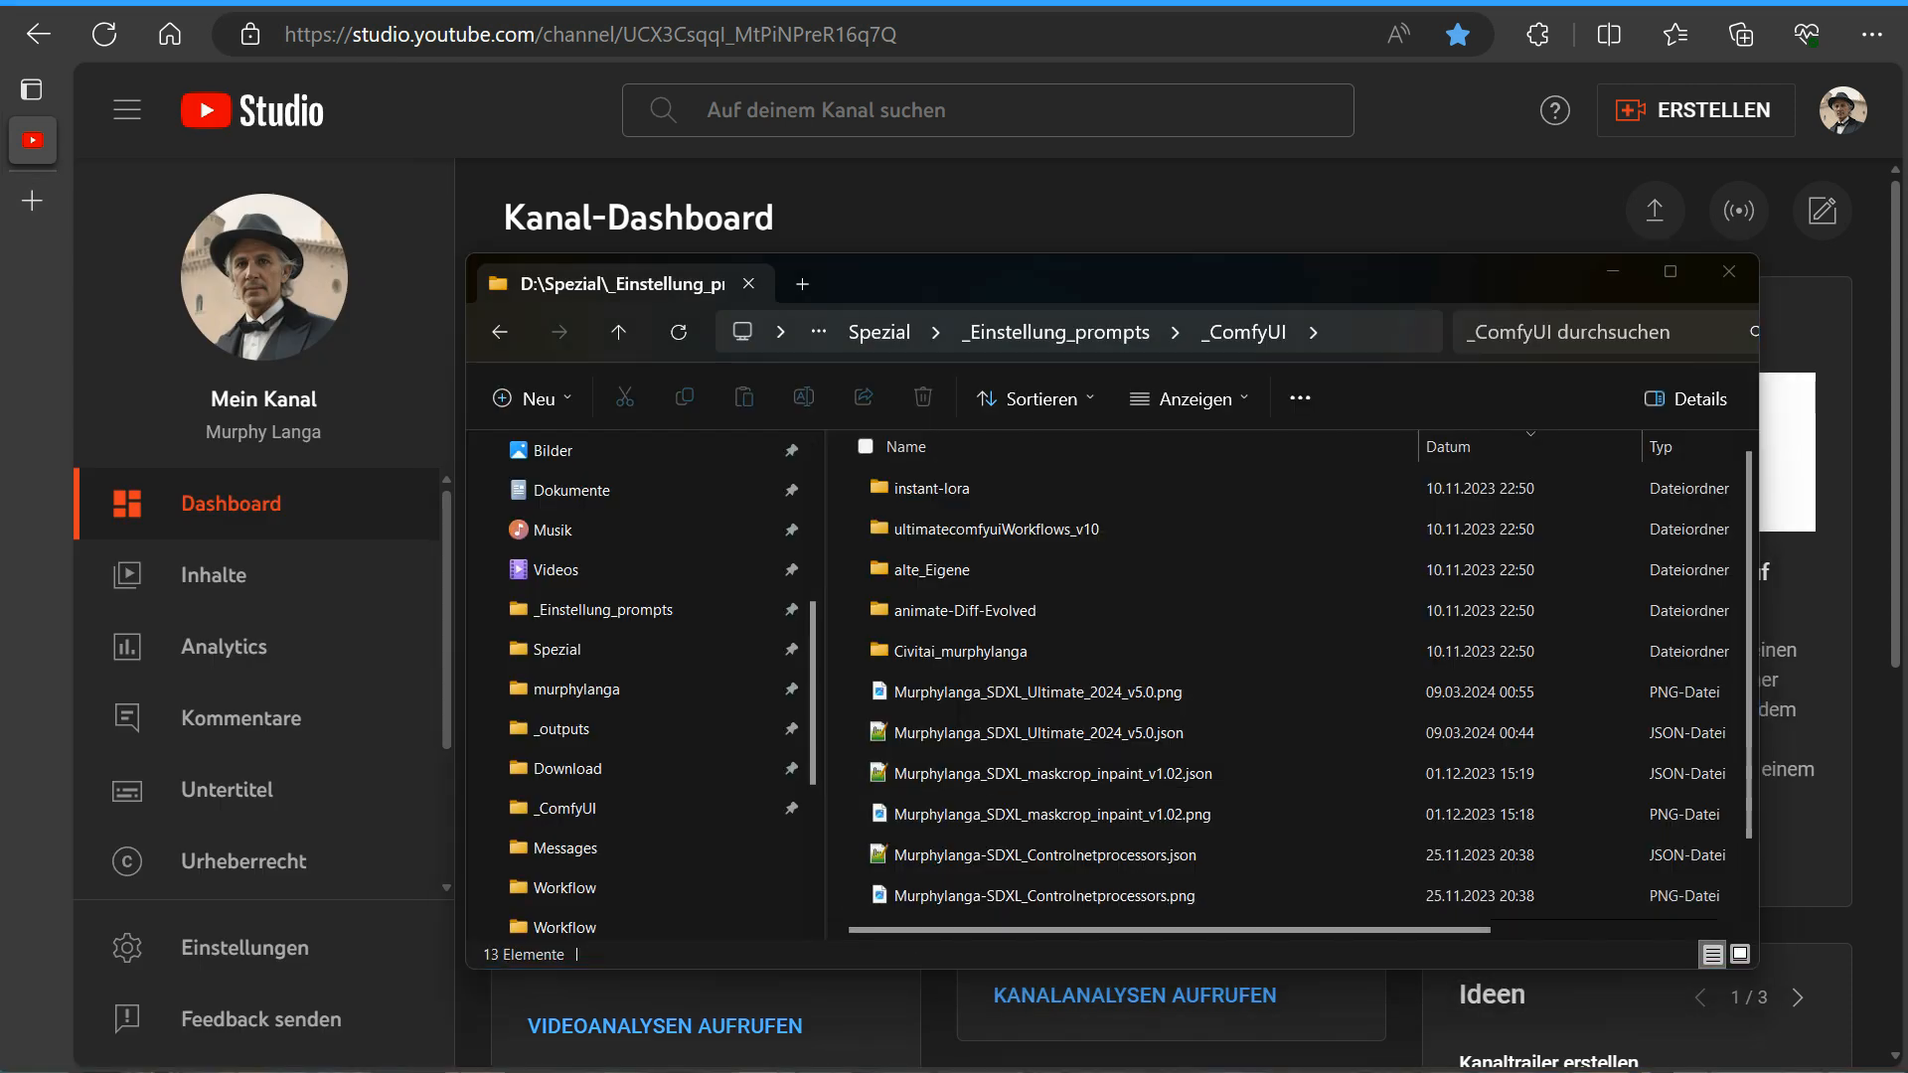
pyautogui.hotkey('alt', 'Tab')
pyautogui.doubleClick(855, 799)
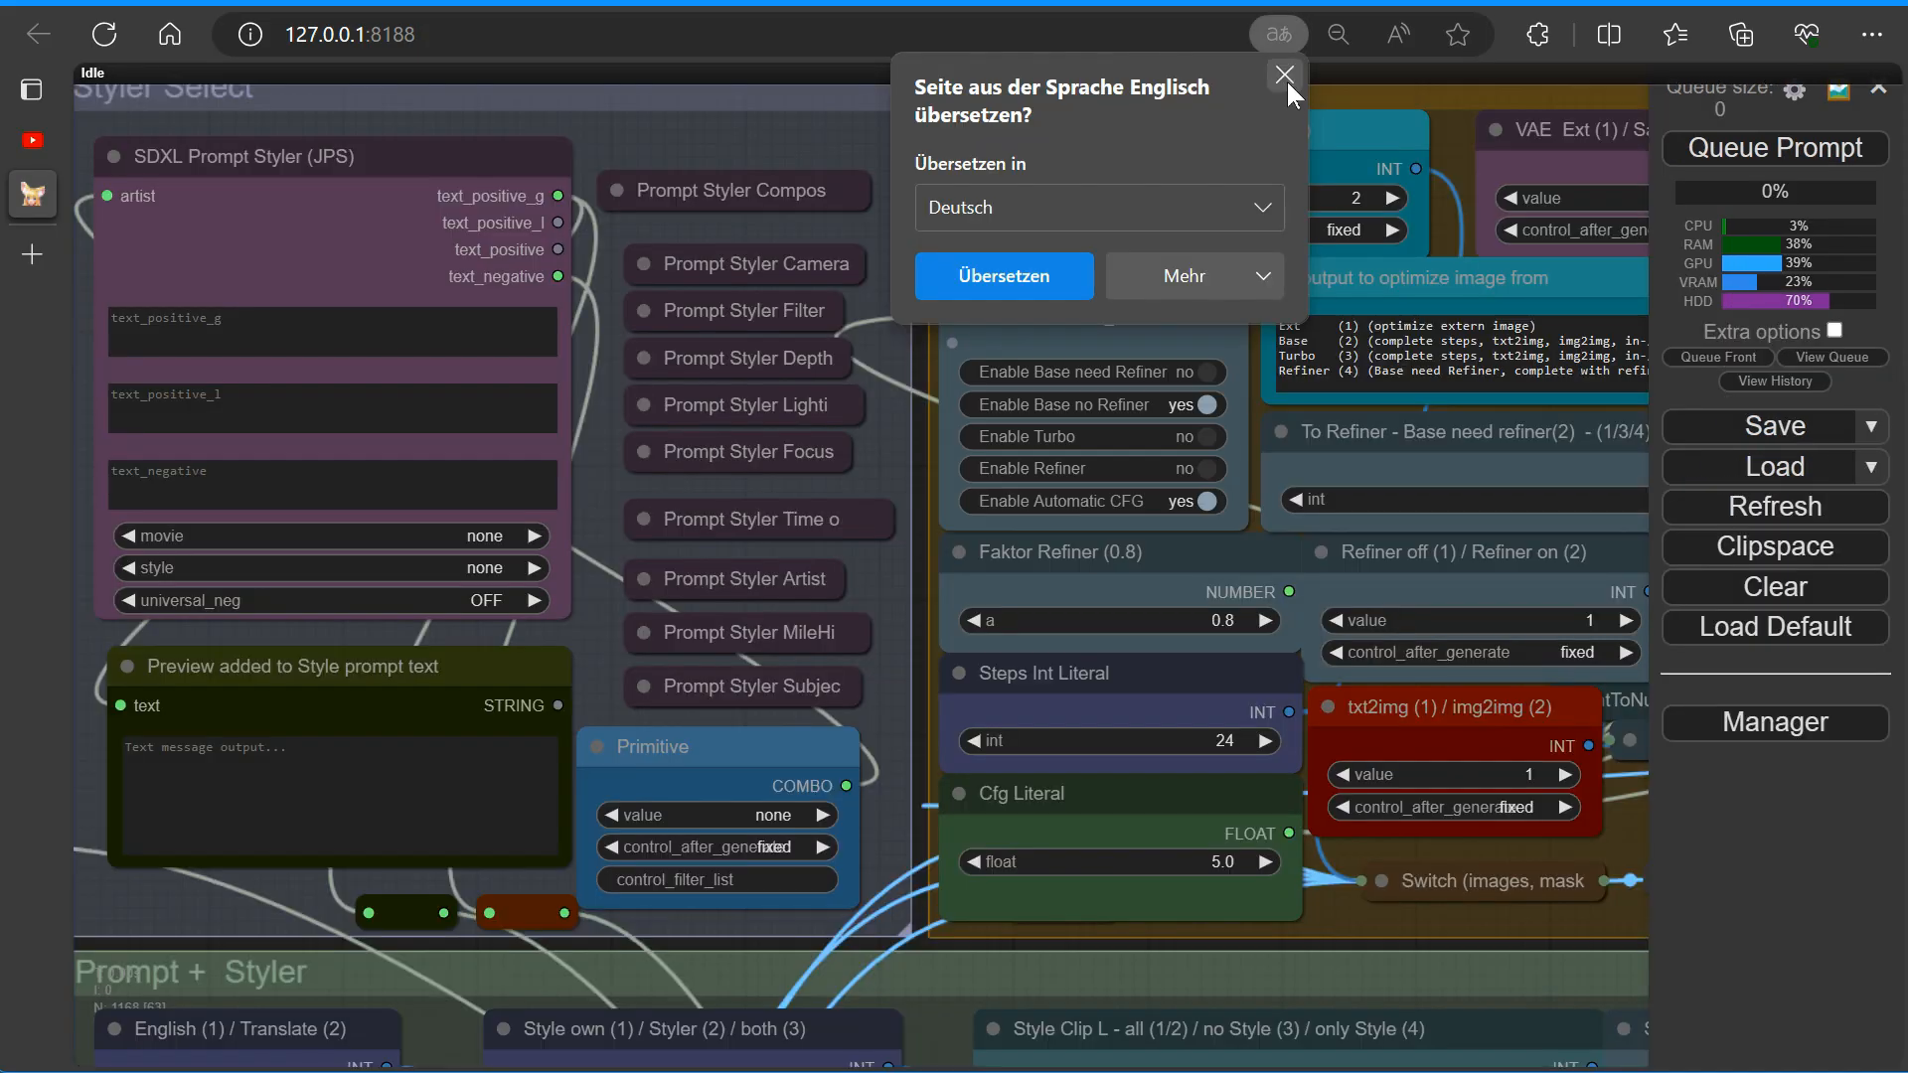
# Dismiss the translation offer and examine the node groups across the entire workflow for missing nodes.
pyautogui.click(1283, 76)
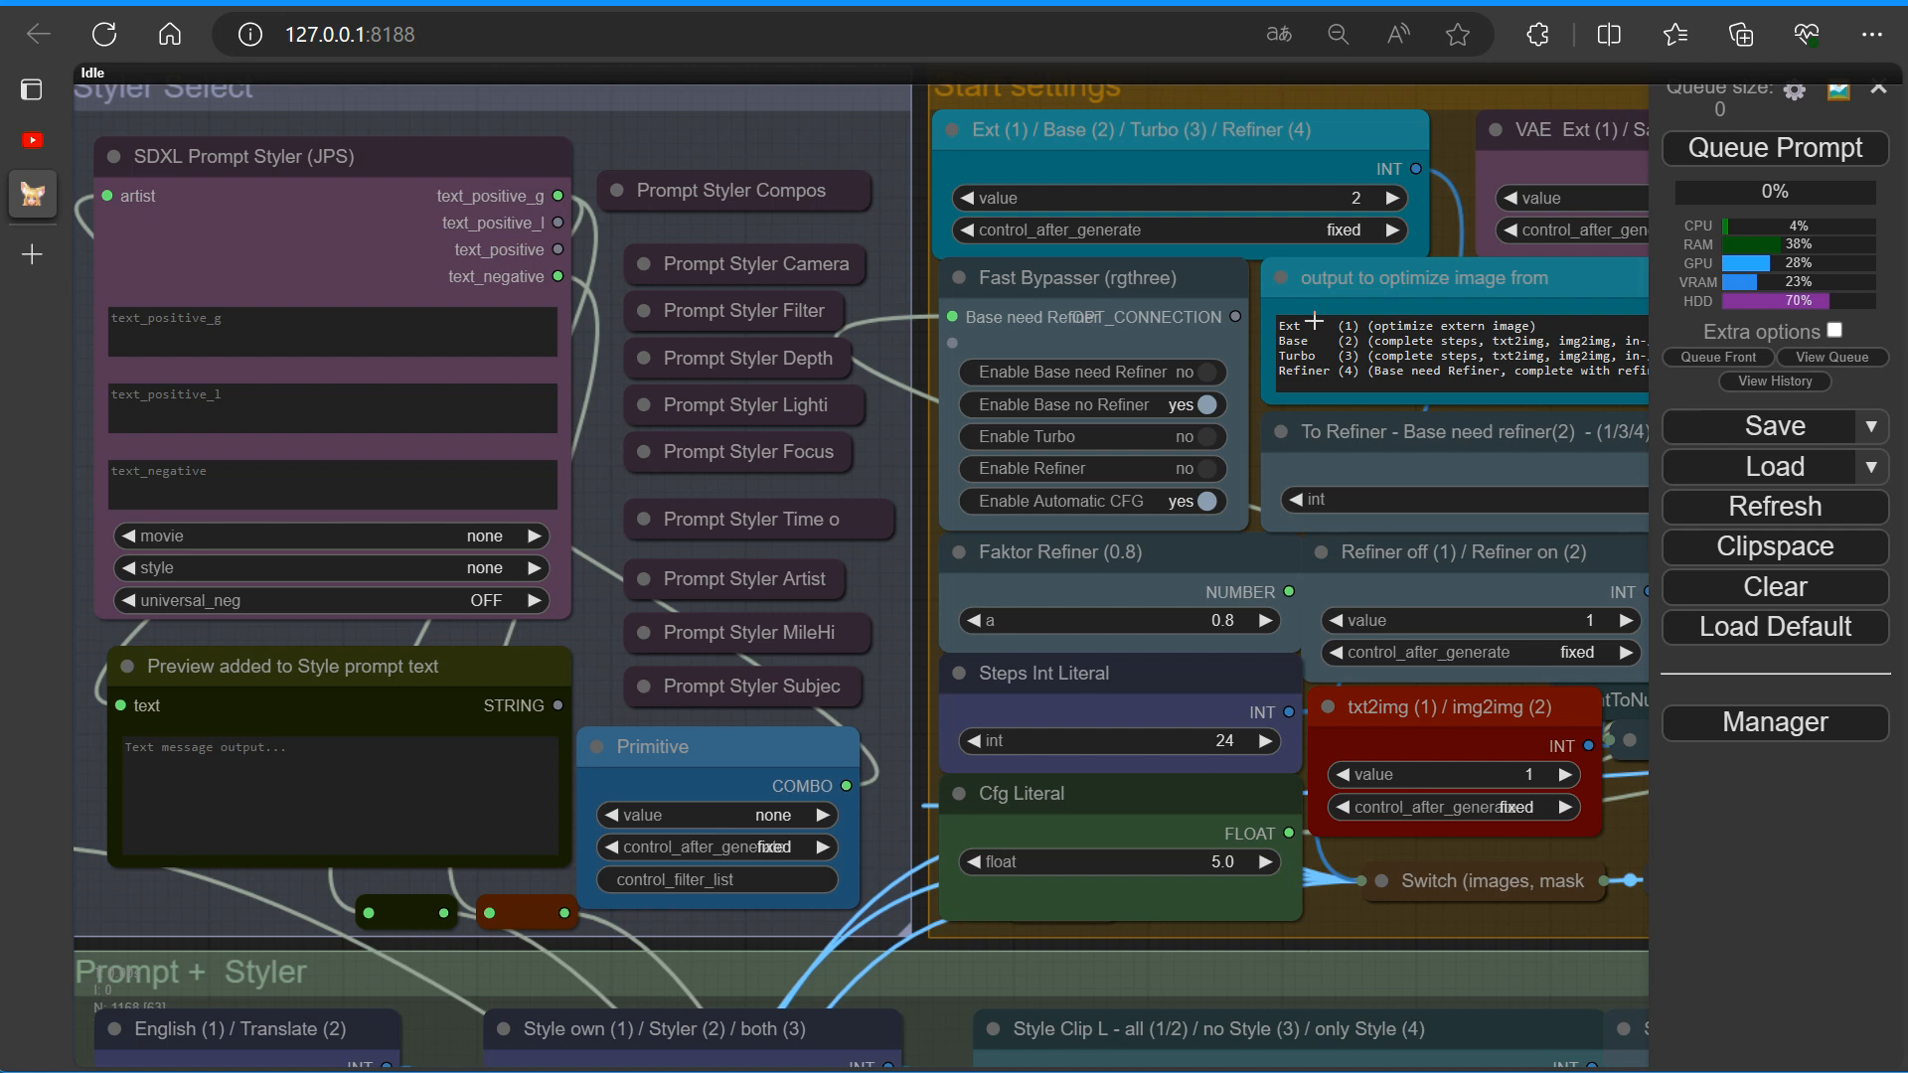
pyautogui.scroll(-6, 1313, 321)
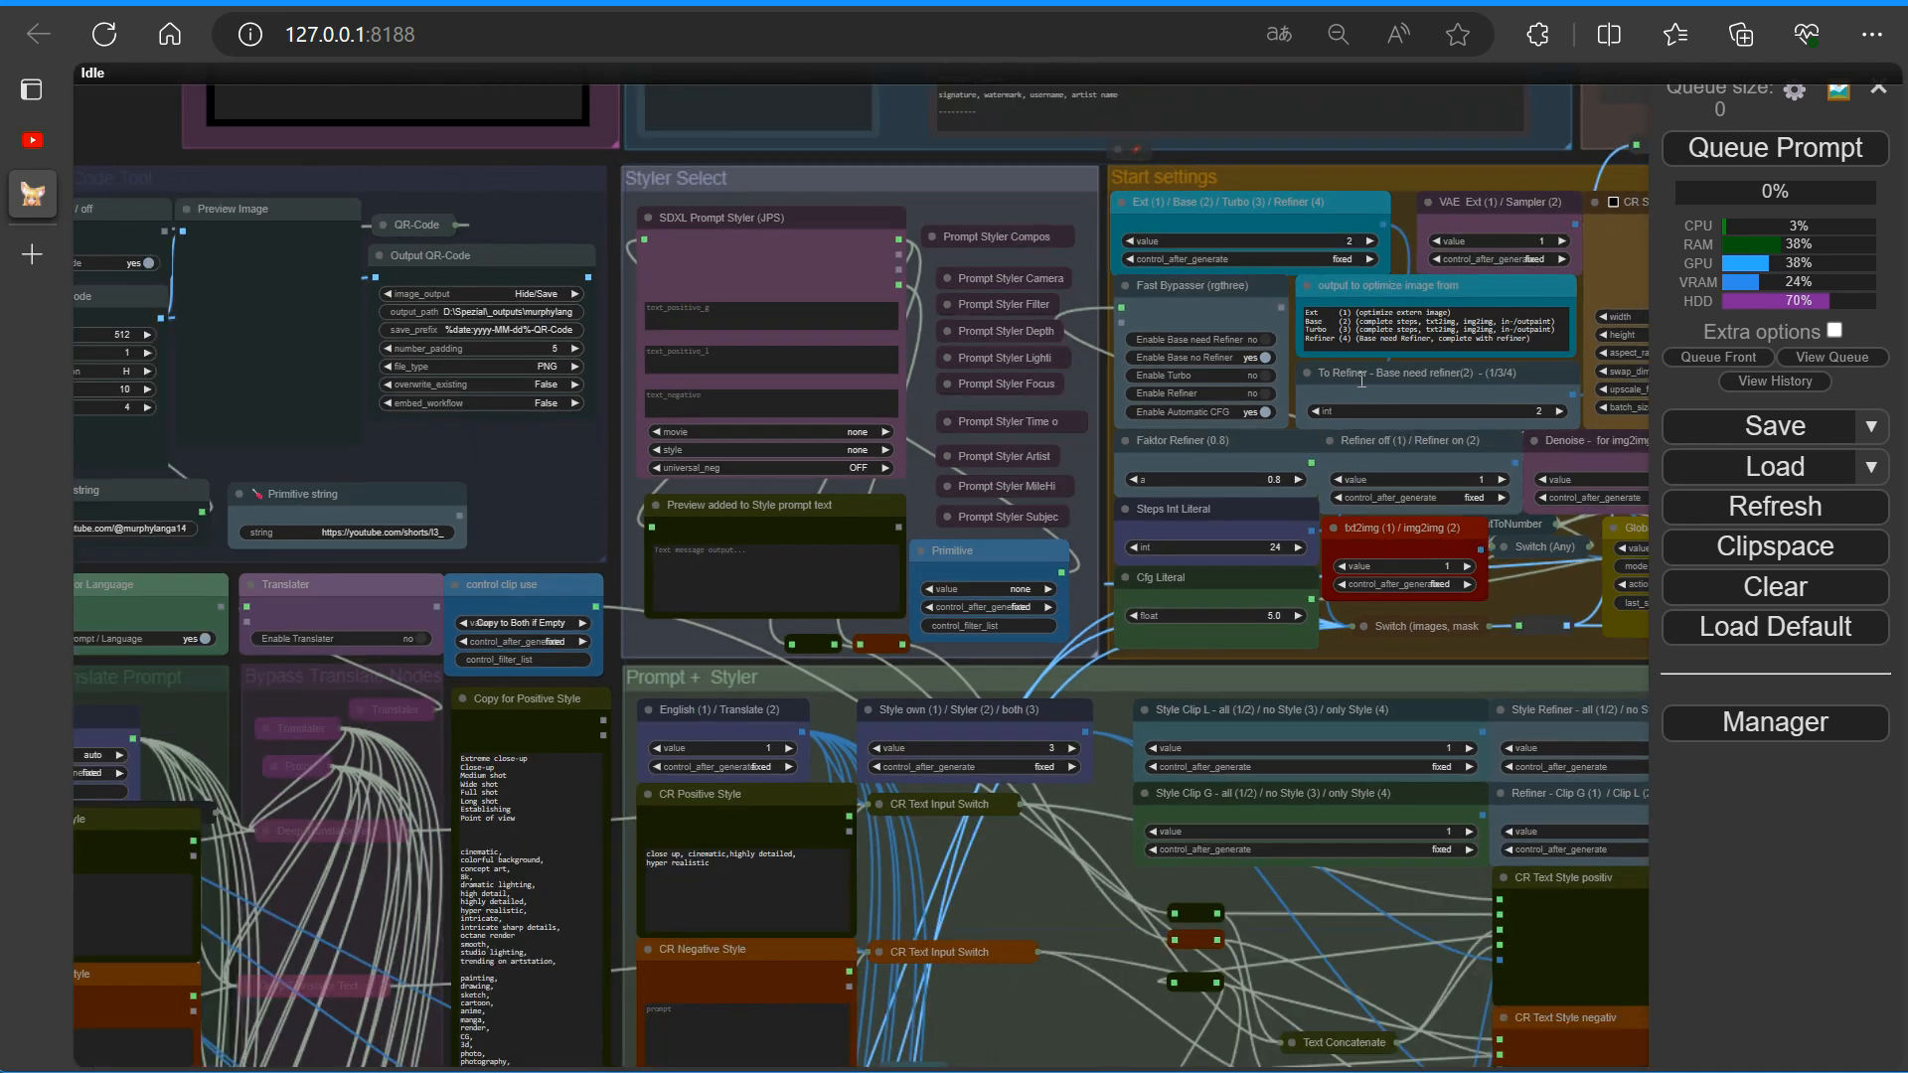
pyautogui.scroll(-8, 1361, 378)
pyautogui.moveTo(702, 248); pyautogui.dragTo(161, 284)
pyautogui.scroll(-9, 910, 481)
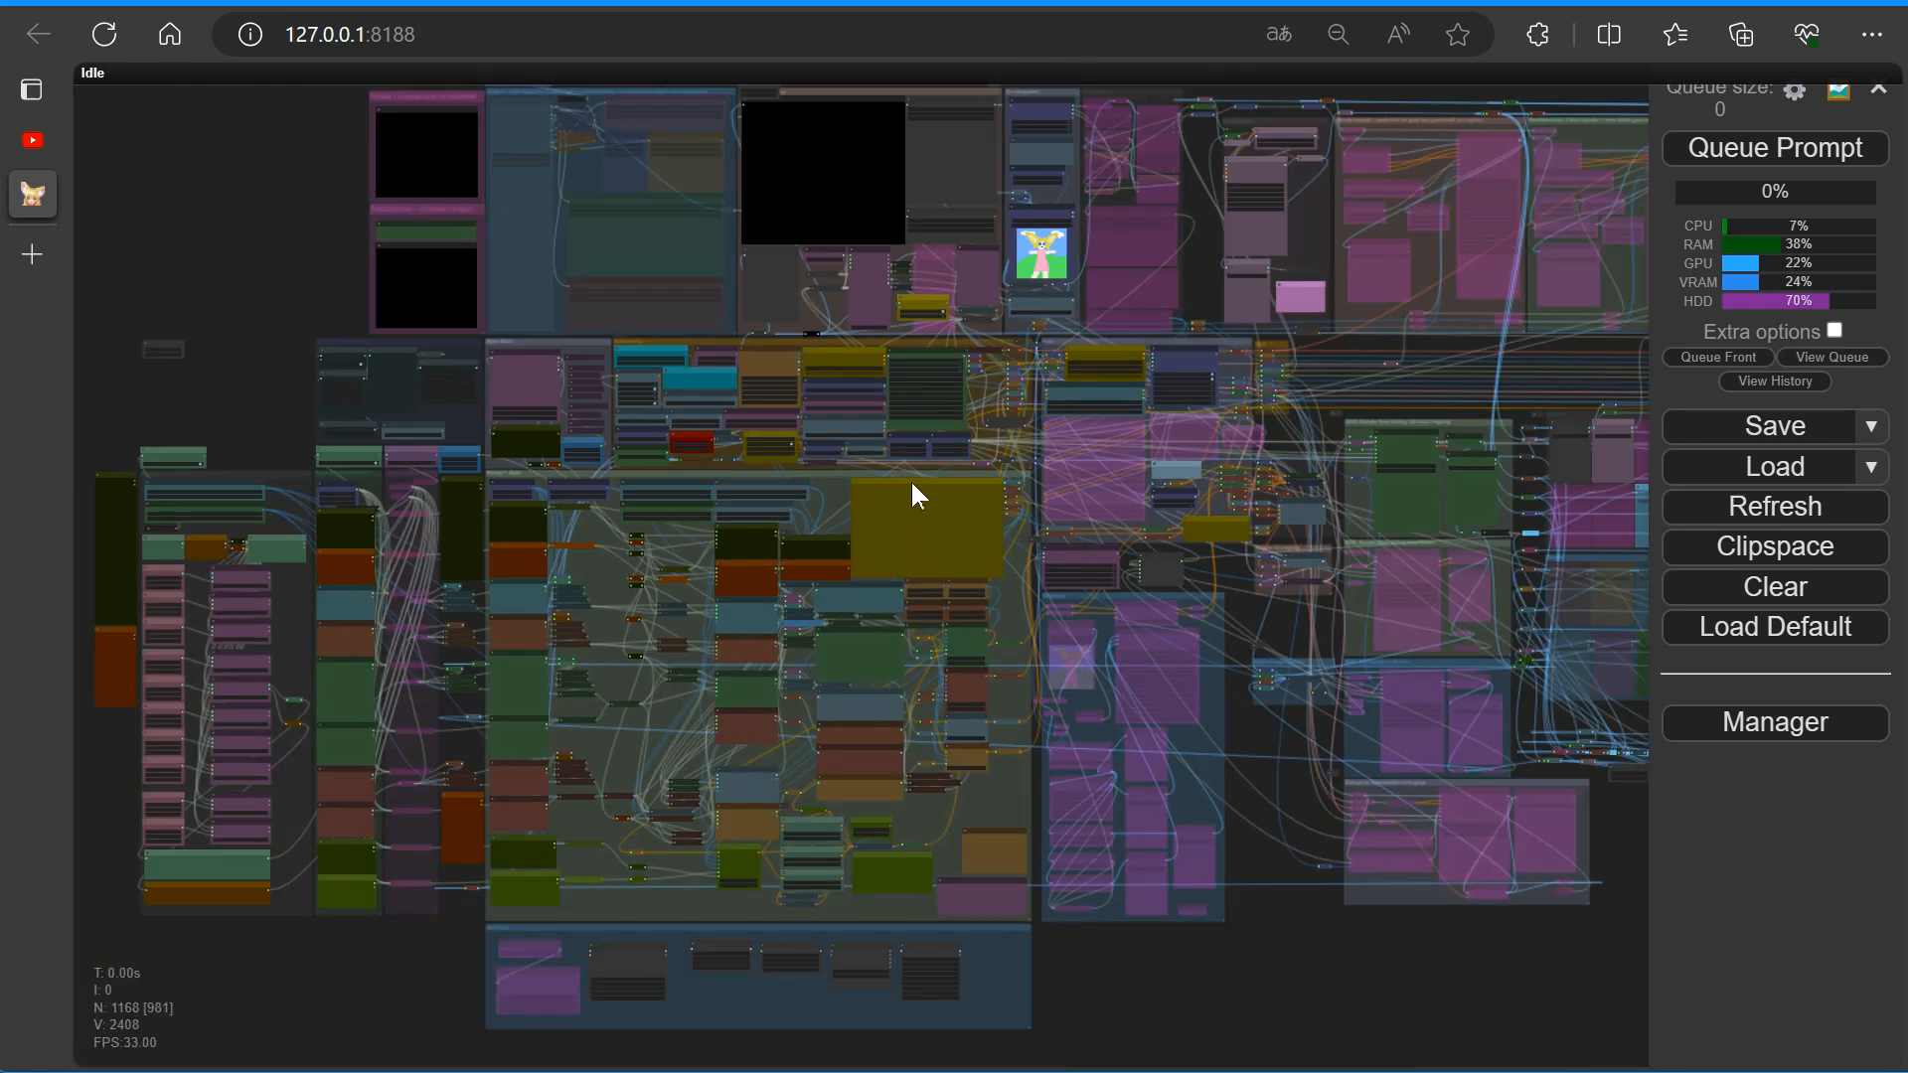
pyautogui.moveTo(1315, 906); pyautogui.dragTo(889, 904)
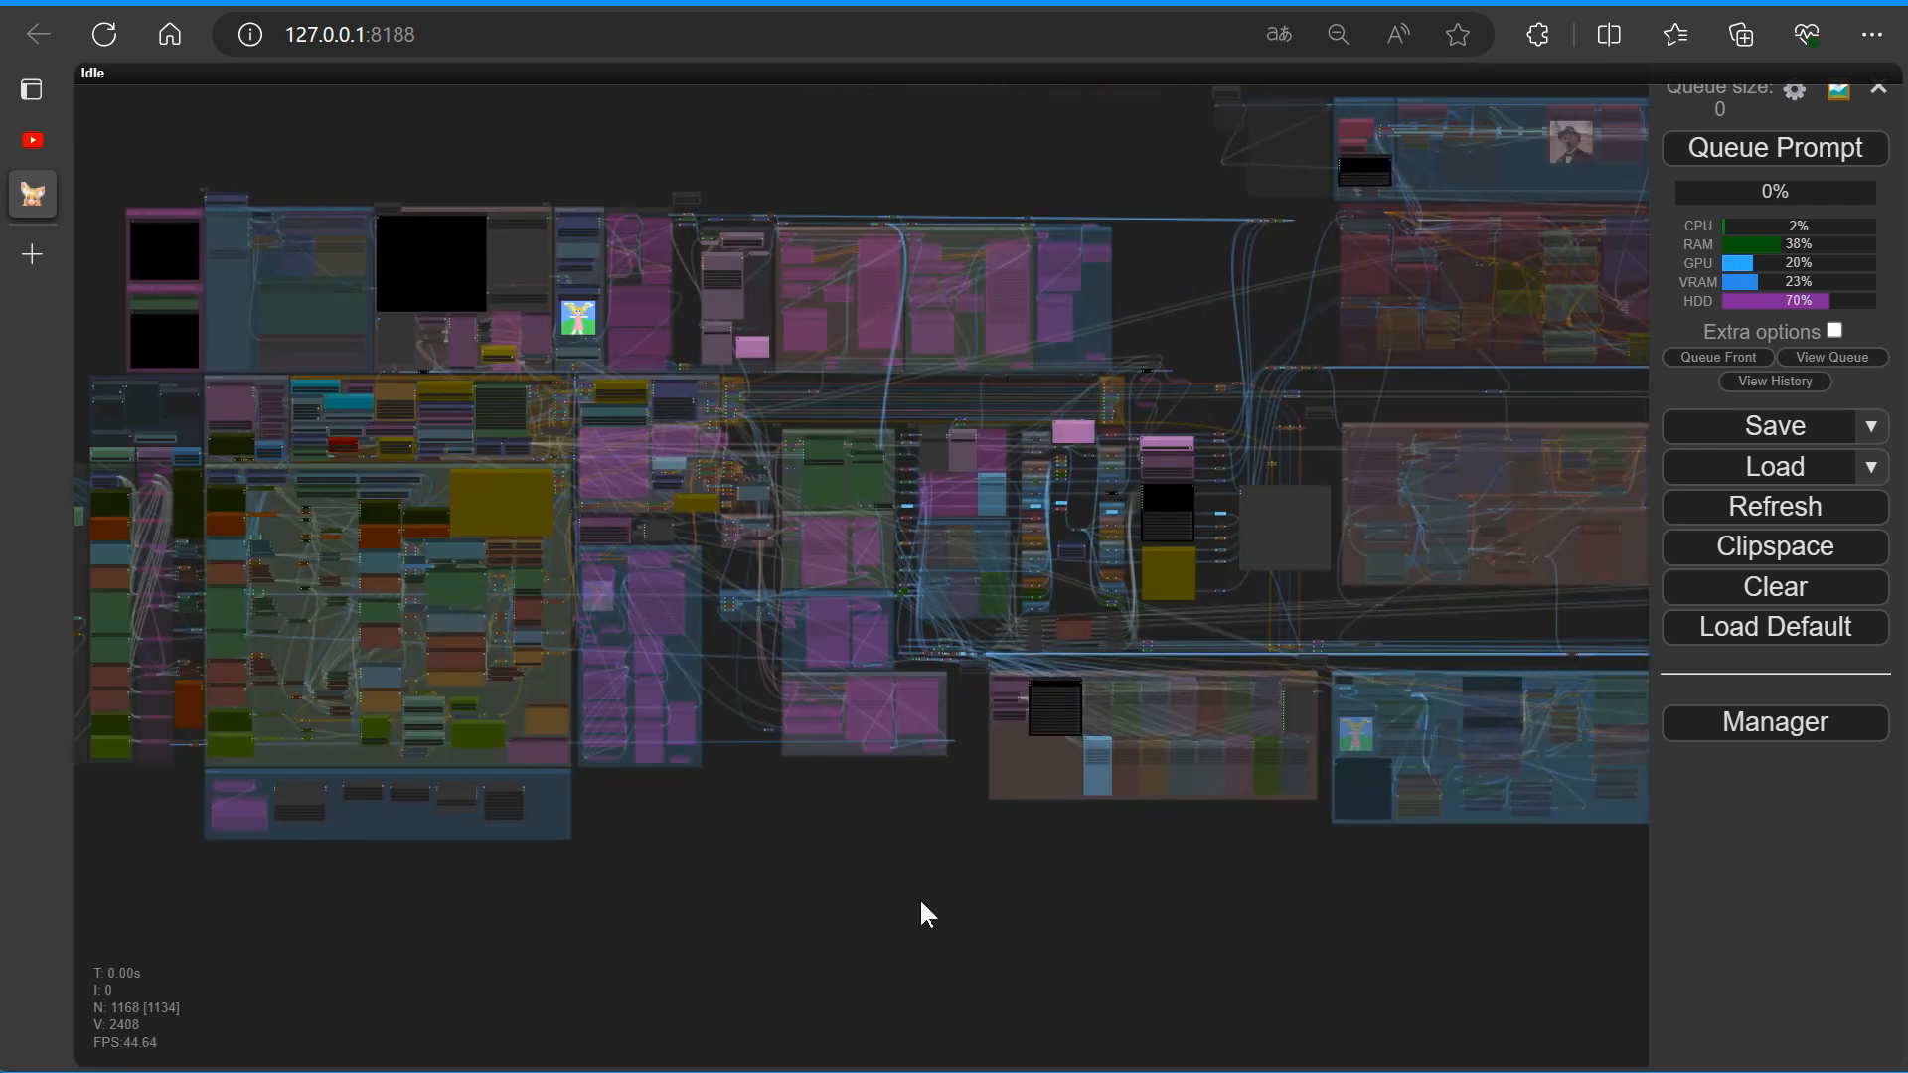
pyautogui.scroll(4, 915, 905)
pyautogui.scroll(-4, 1183, 934)
pyautogui.moveTo(1264, 993); pyautogui.dragTo(887, 902)
# Queue the prompt with Follow execution switched on, and dismiss the execution error.
pyautogui.click(1732, 148)
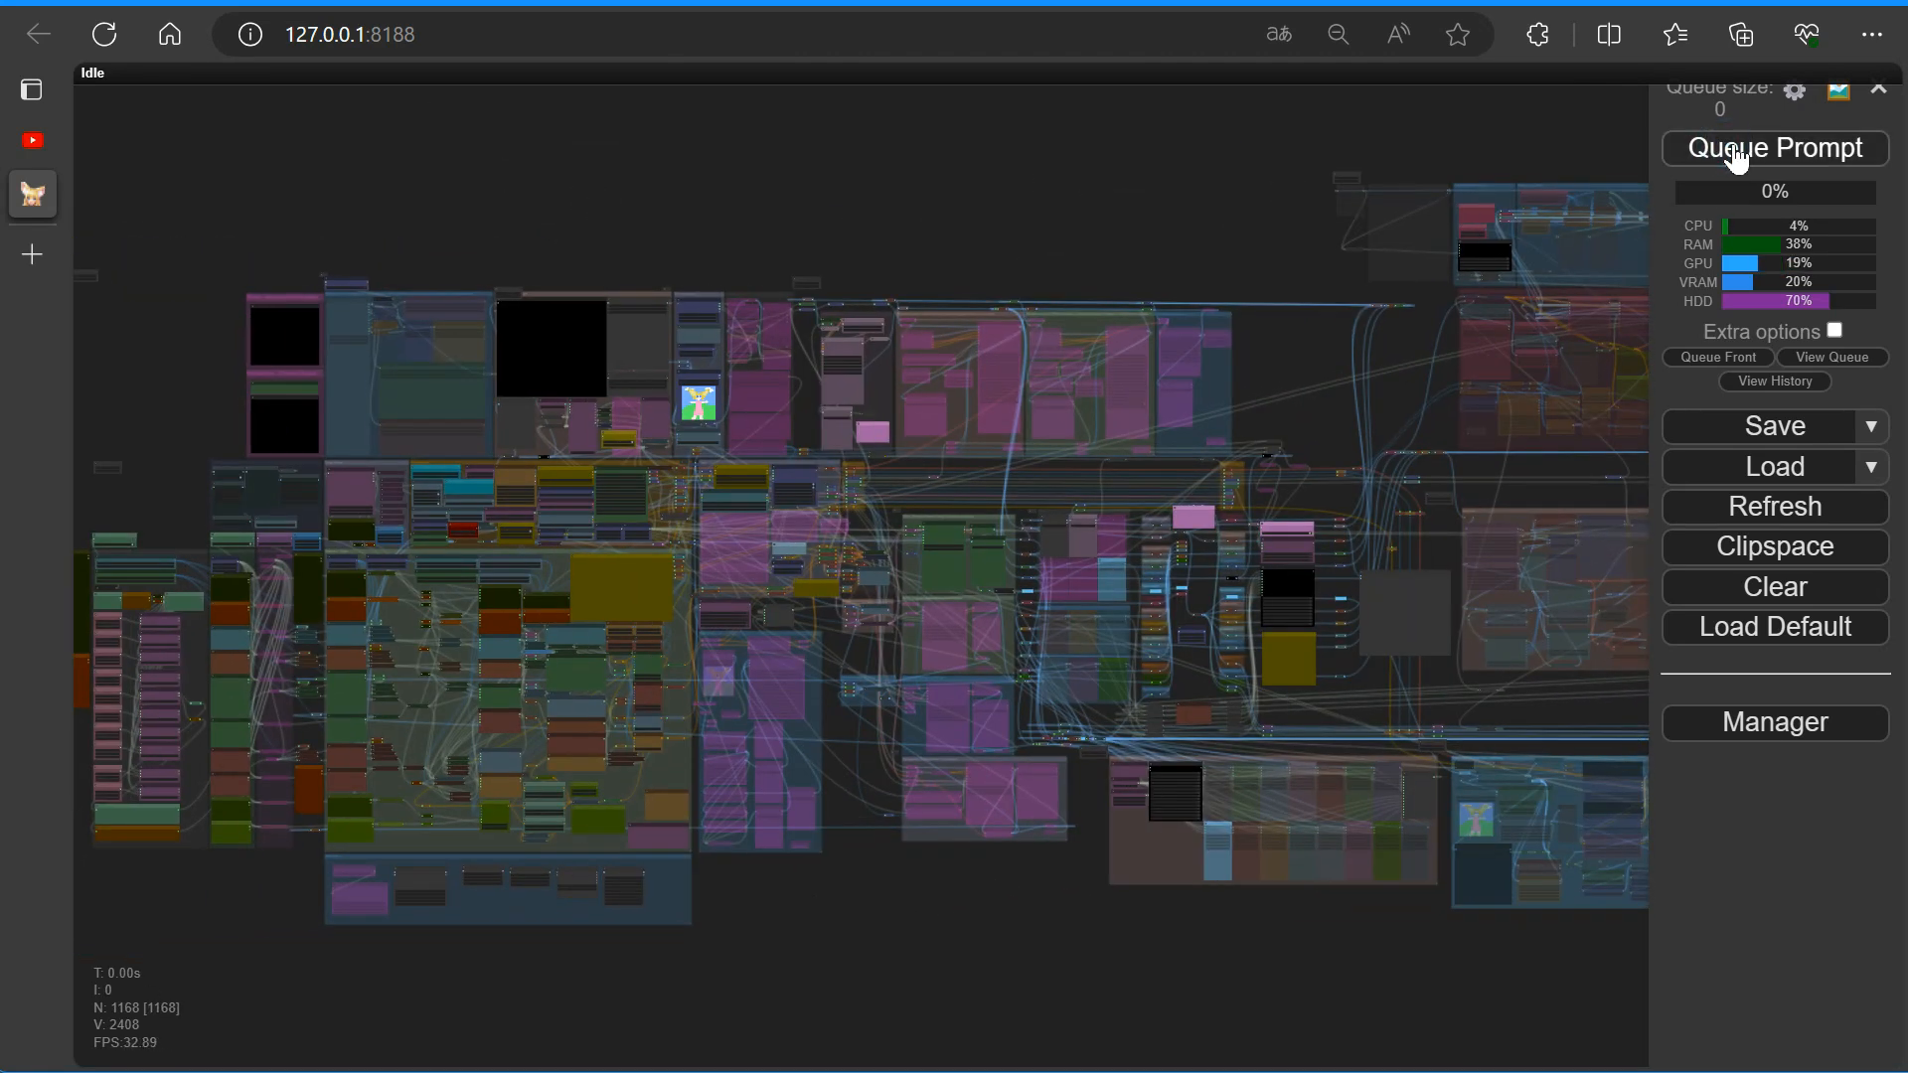
pyautogui.rightClick(974, 161)
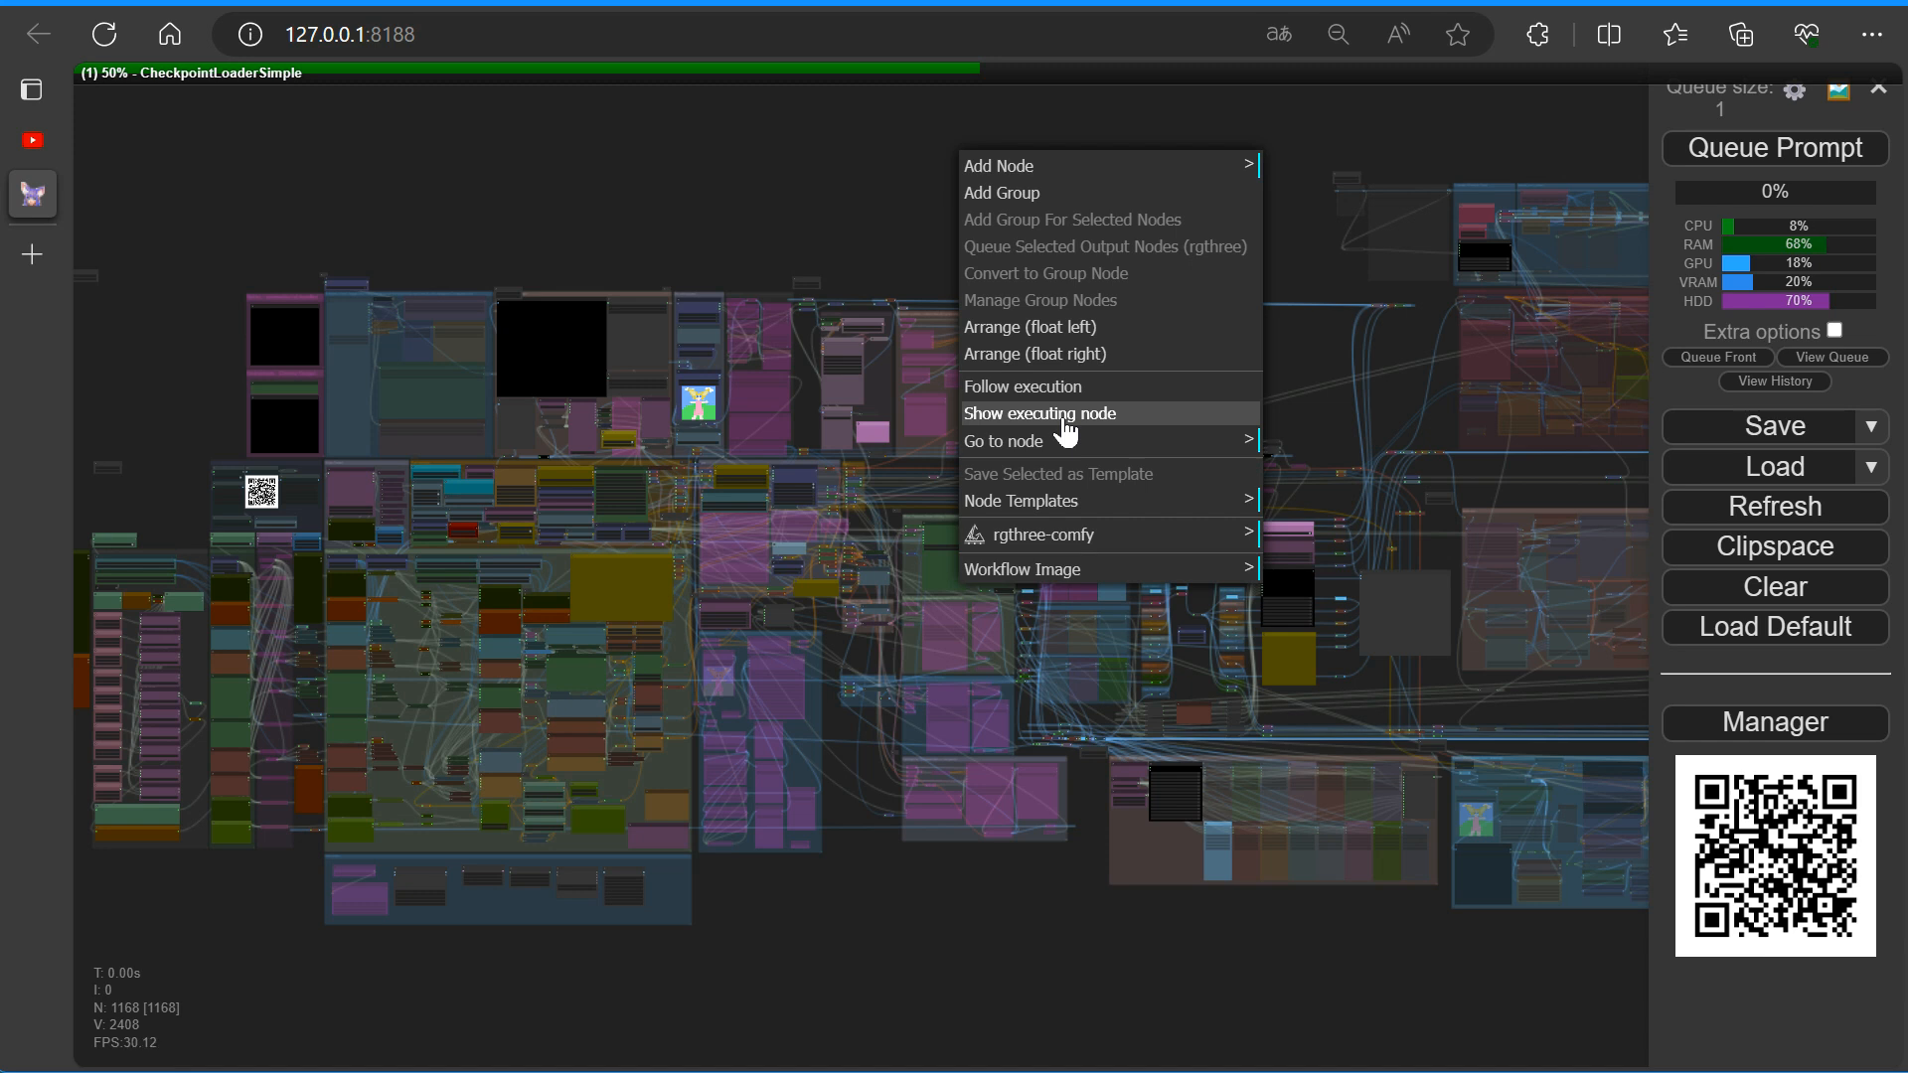
pyautogui.click(1043, 387)
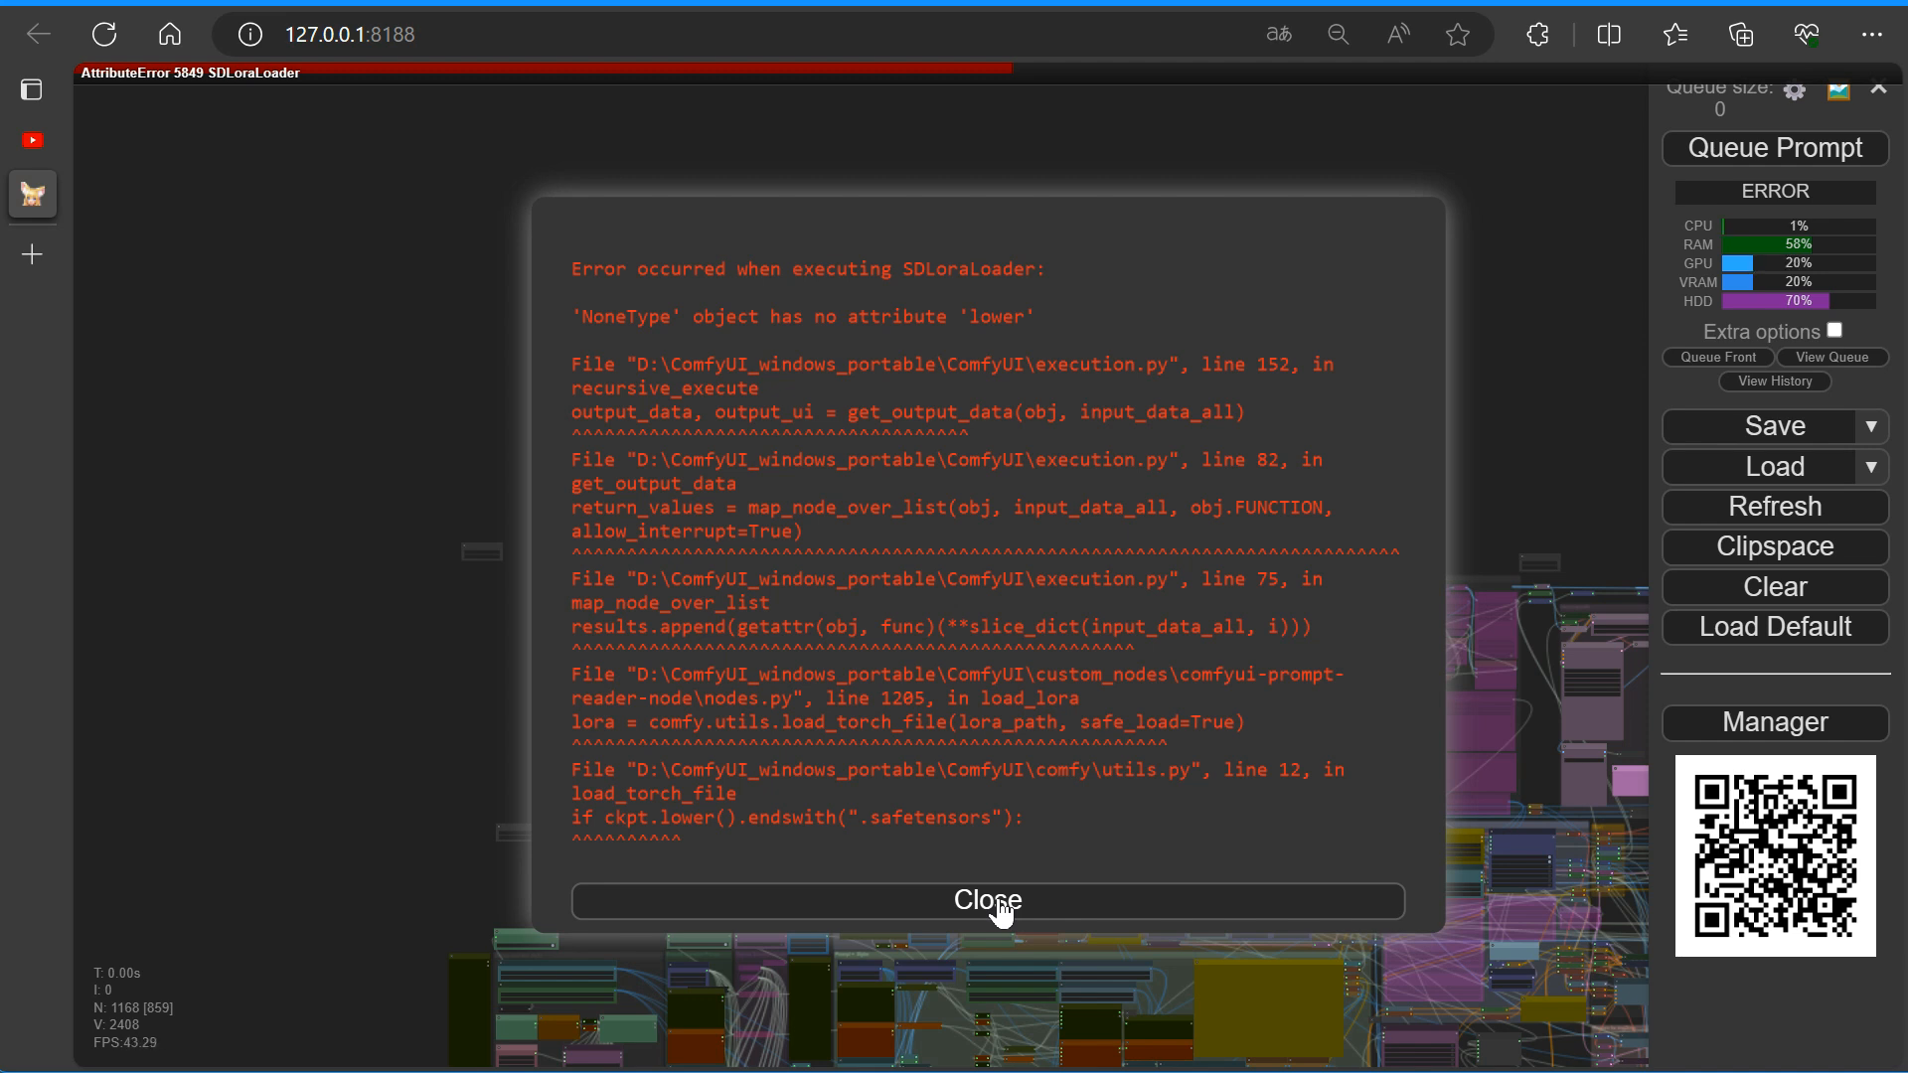
pyautogui.click(988, 901)
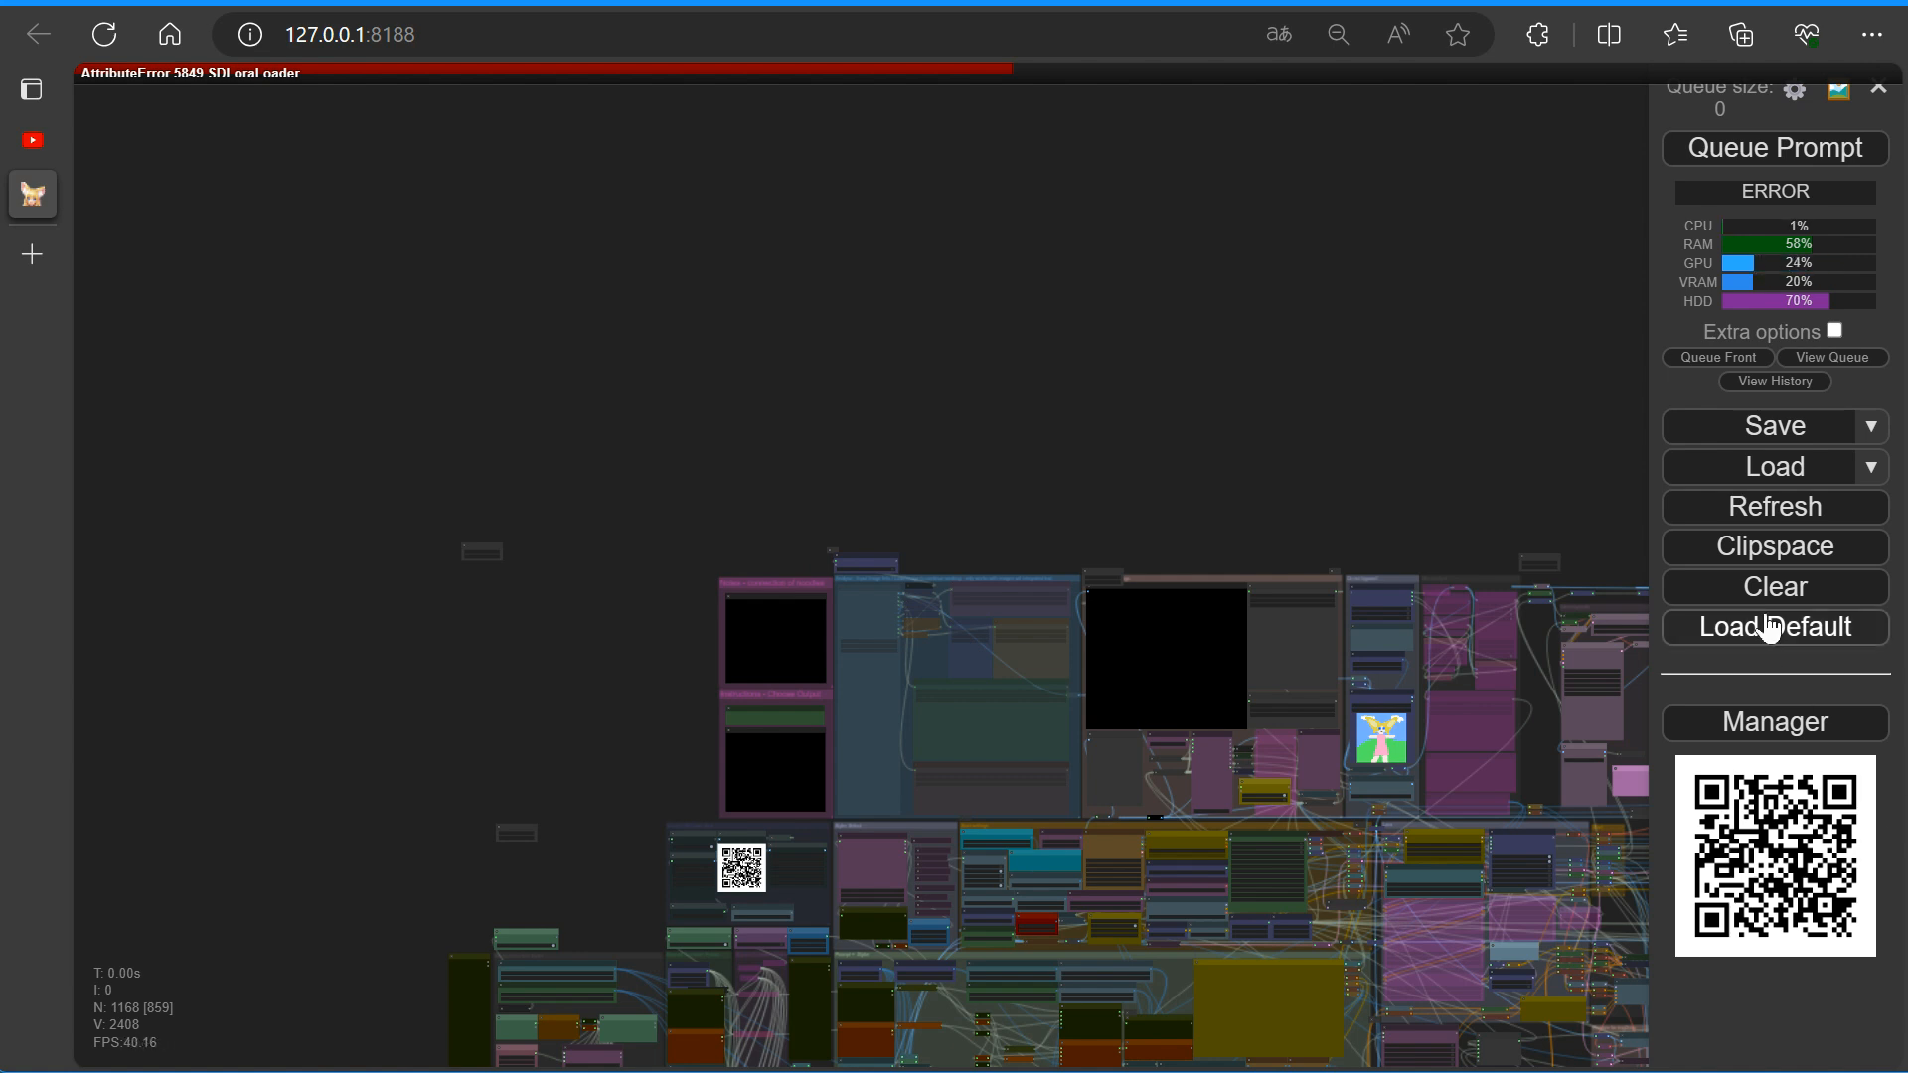
# Set lora_name to ClassipeintXL2.0.safetensors in the Preview Lora File node of the Lora group.
pyautogui.scroll(5, 1255, 415)
pyautogui.scroll(4, 660, 608)
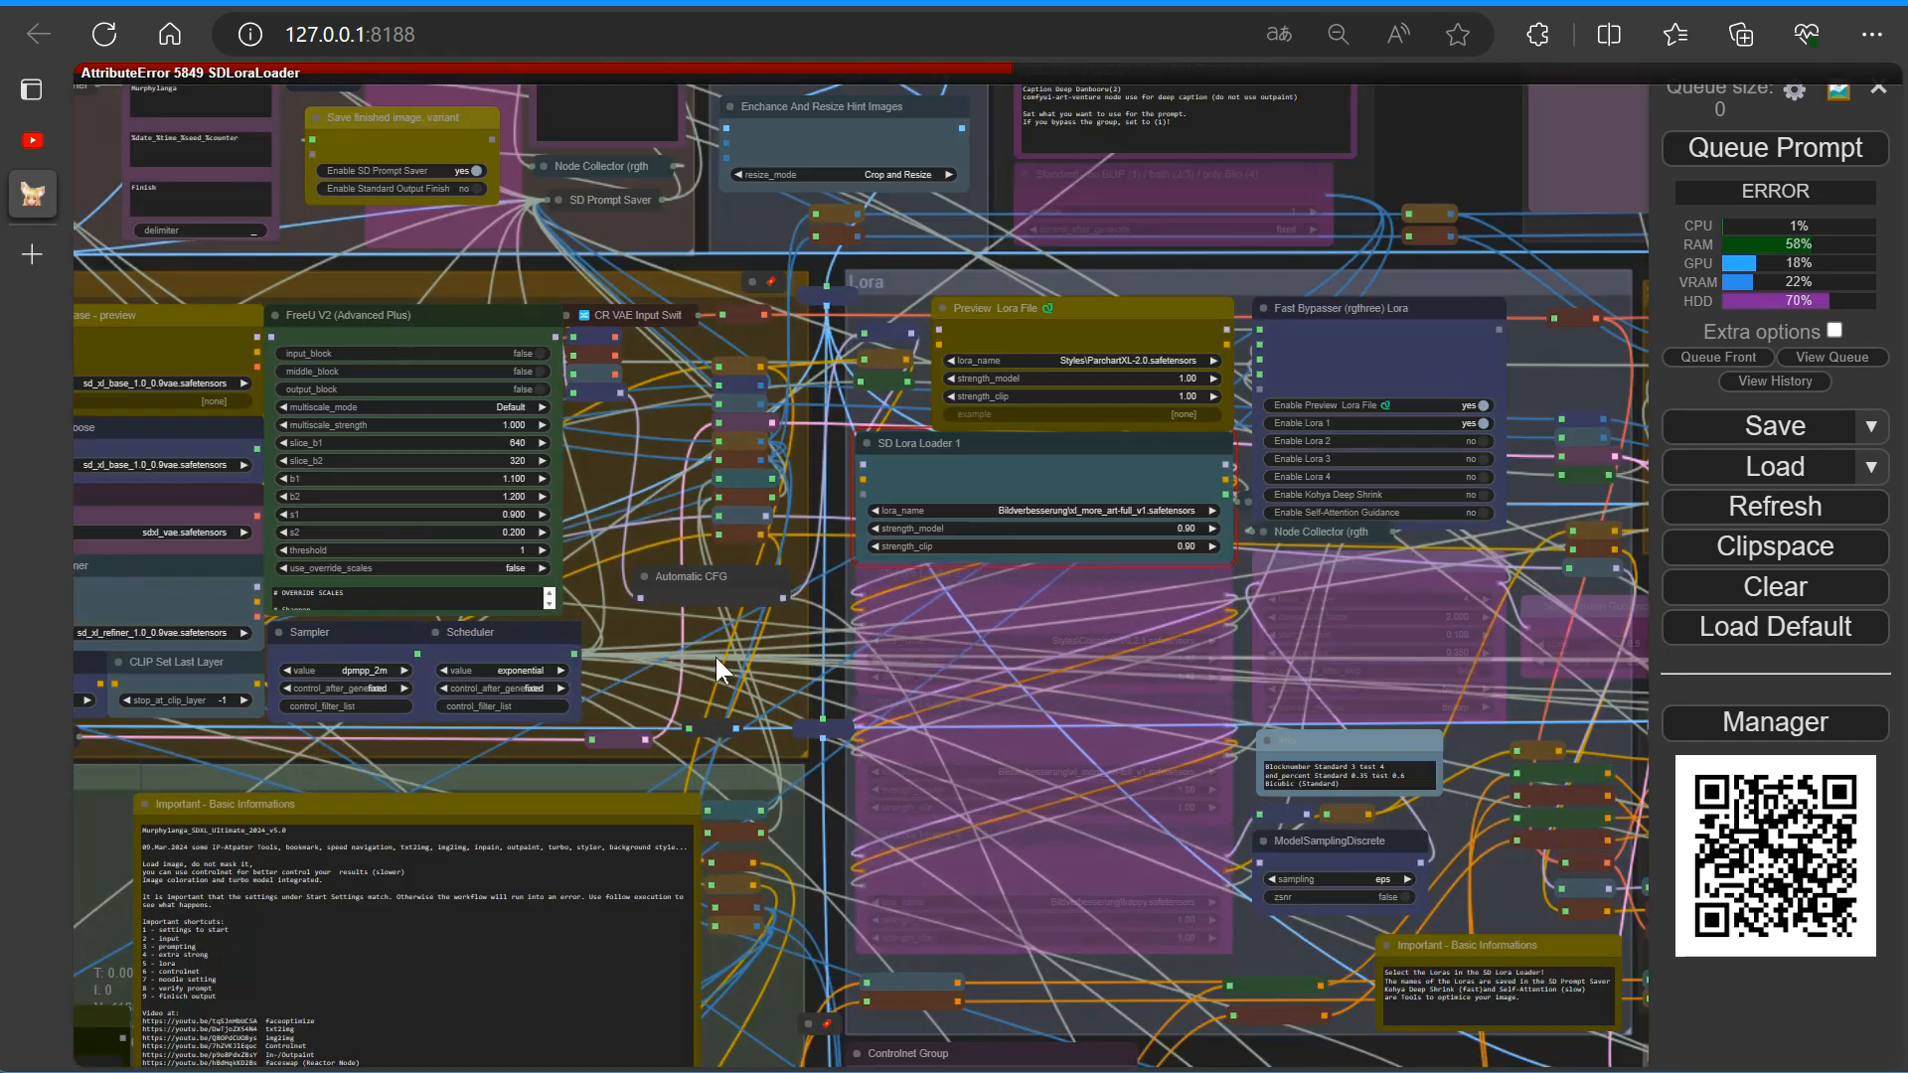
pyautogui.scroll(6, 645, 684)
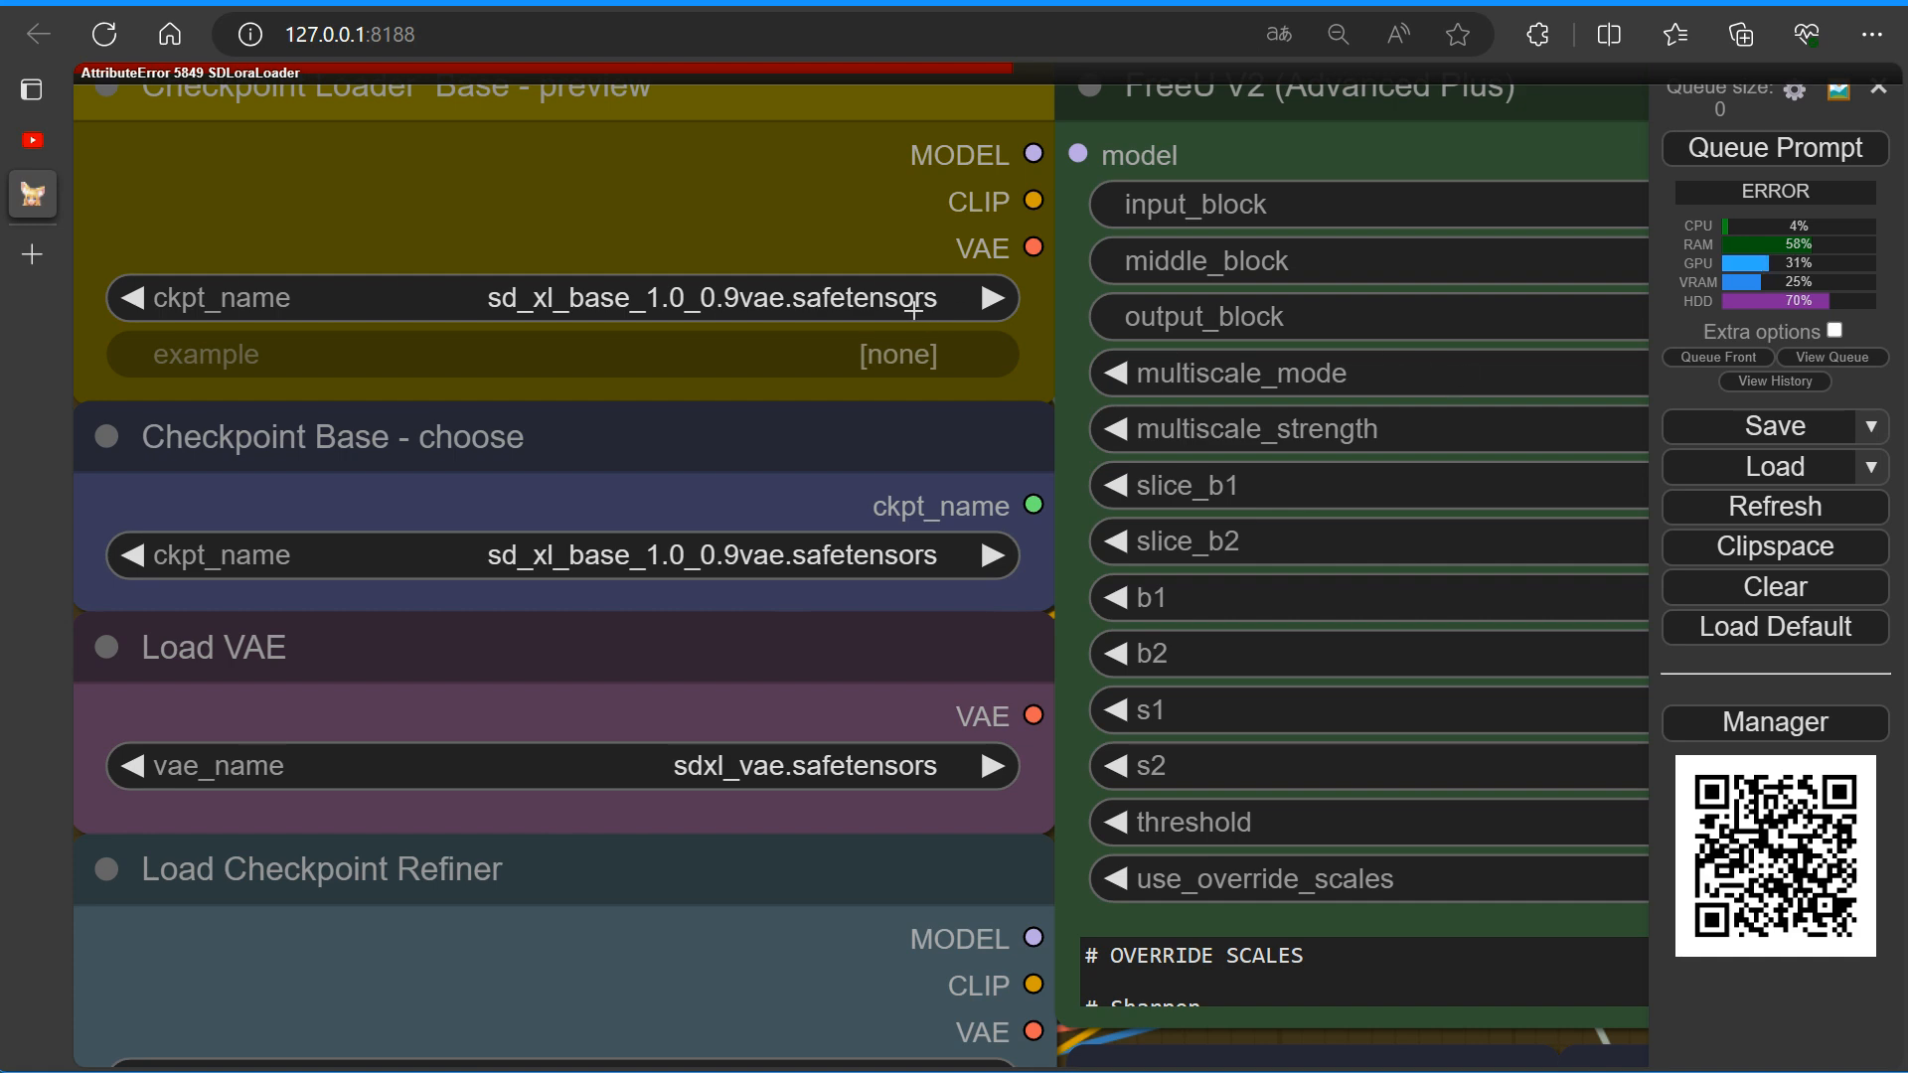
pyautogui.scroll(-6, 816, 680)
pyautogui.scroll(-6, 817, 680)
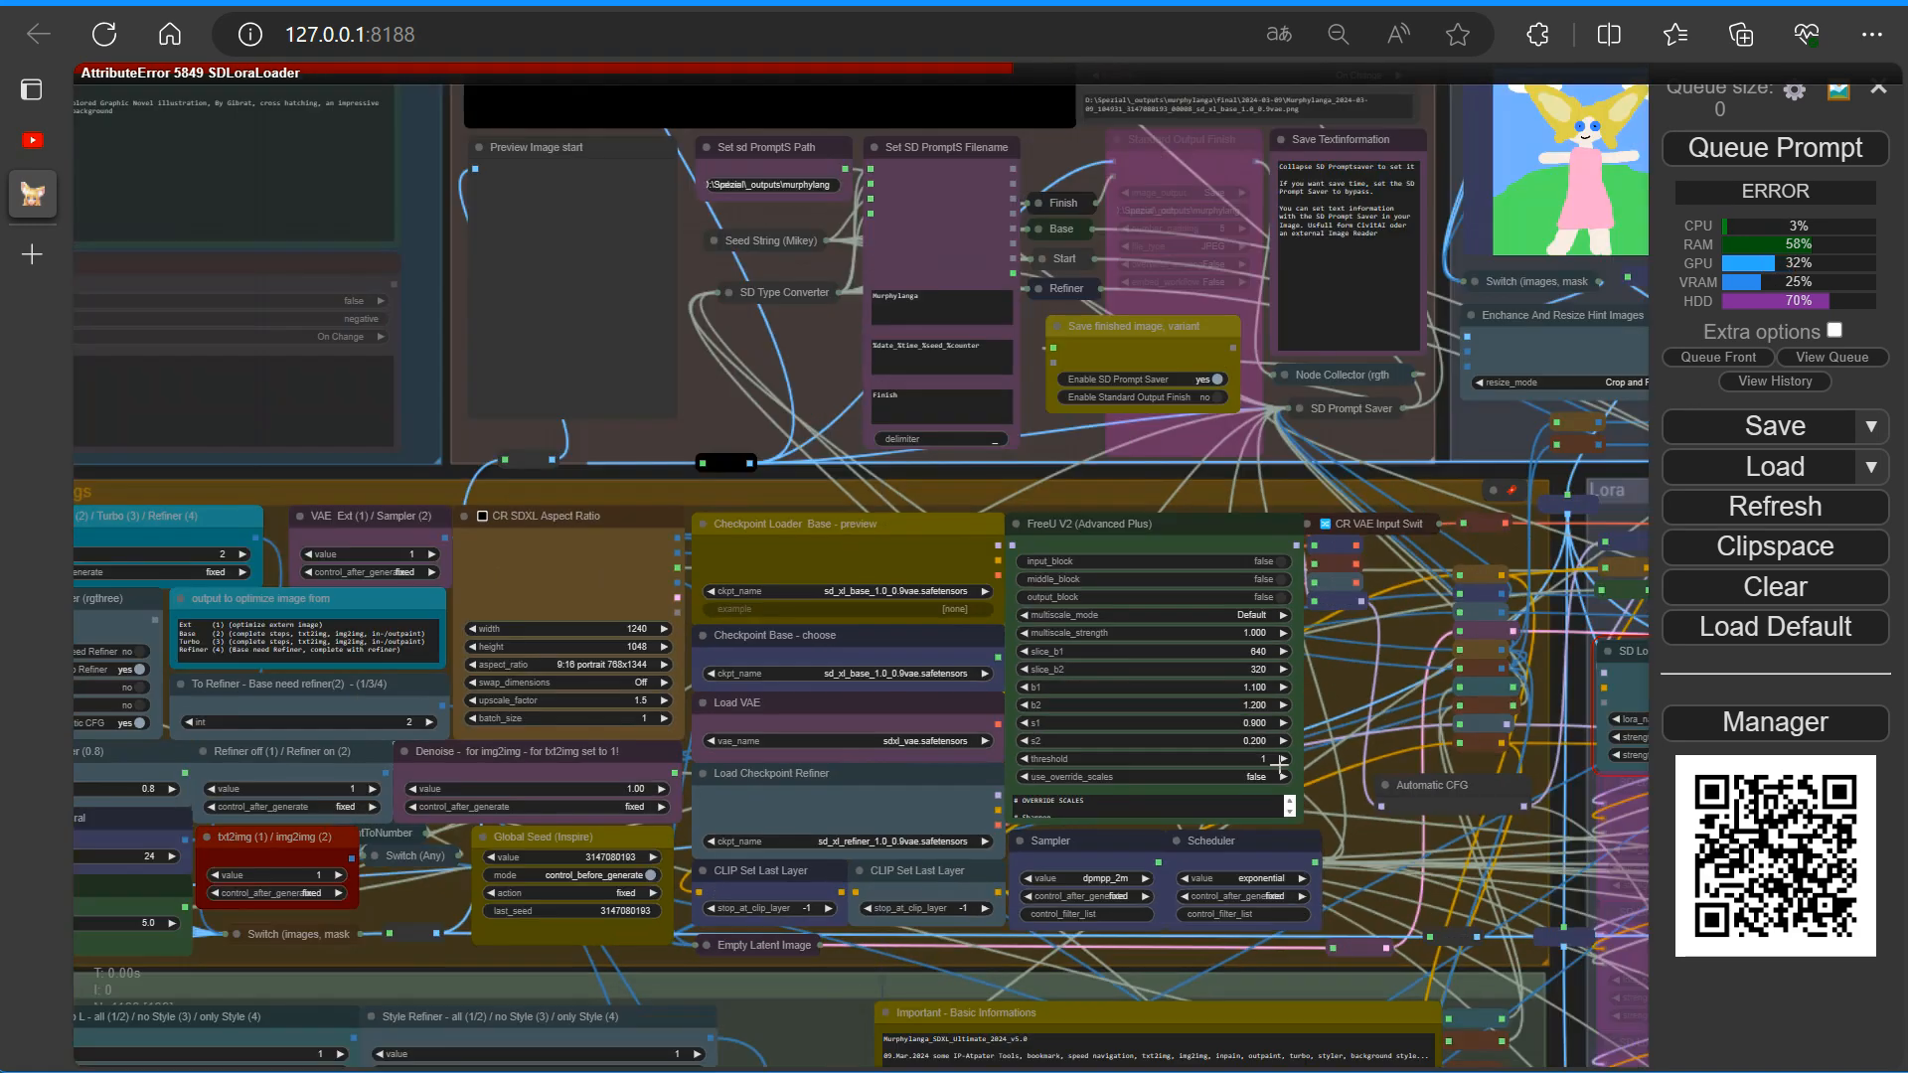
pyautogui.moveTo(1268, 828); pyautogui.dragTo(54, 821)
pyautogui.scroll(12, 636, 651)
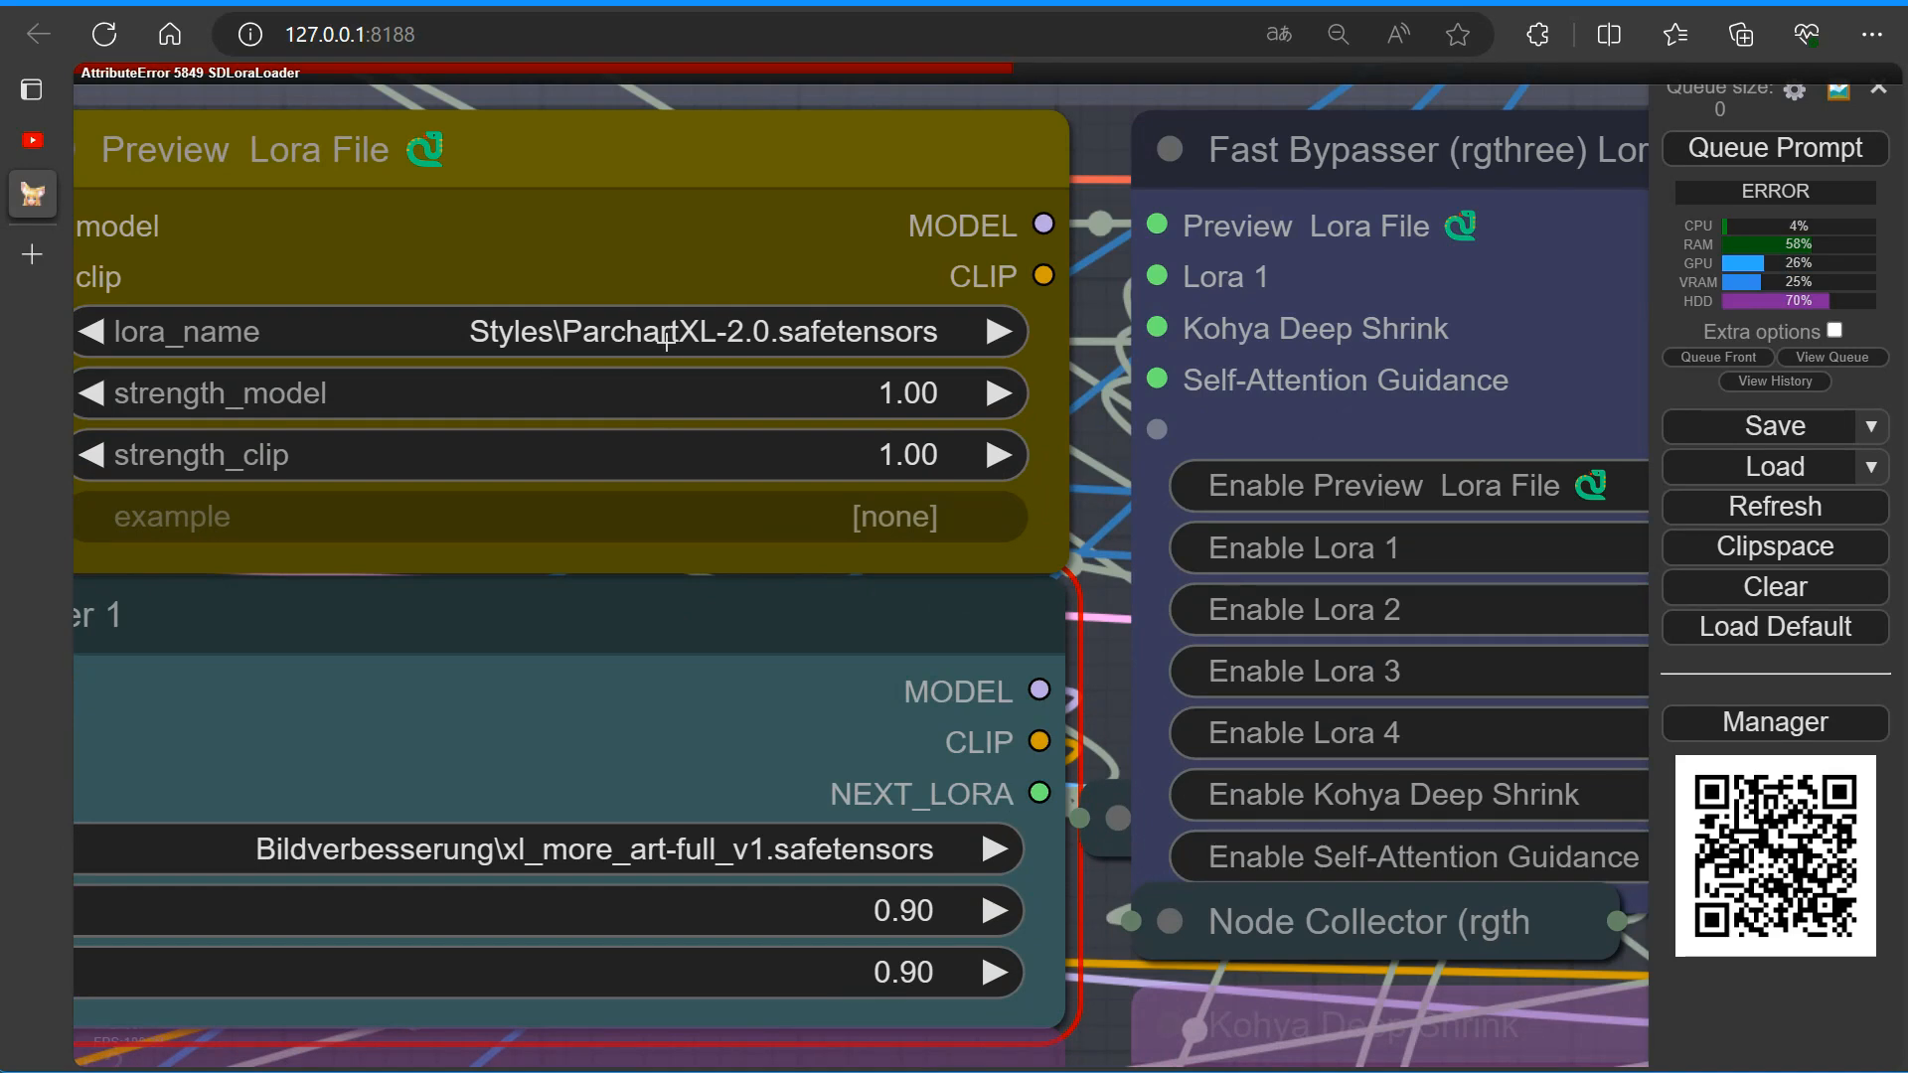
pyautogui.click(666, 338)
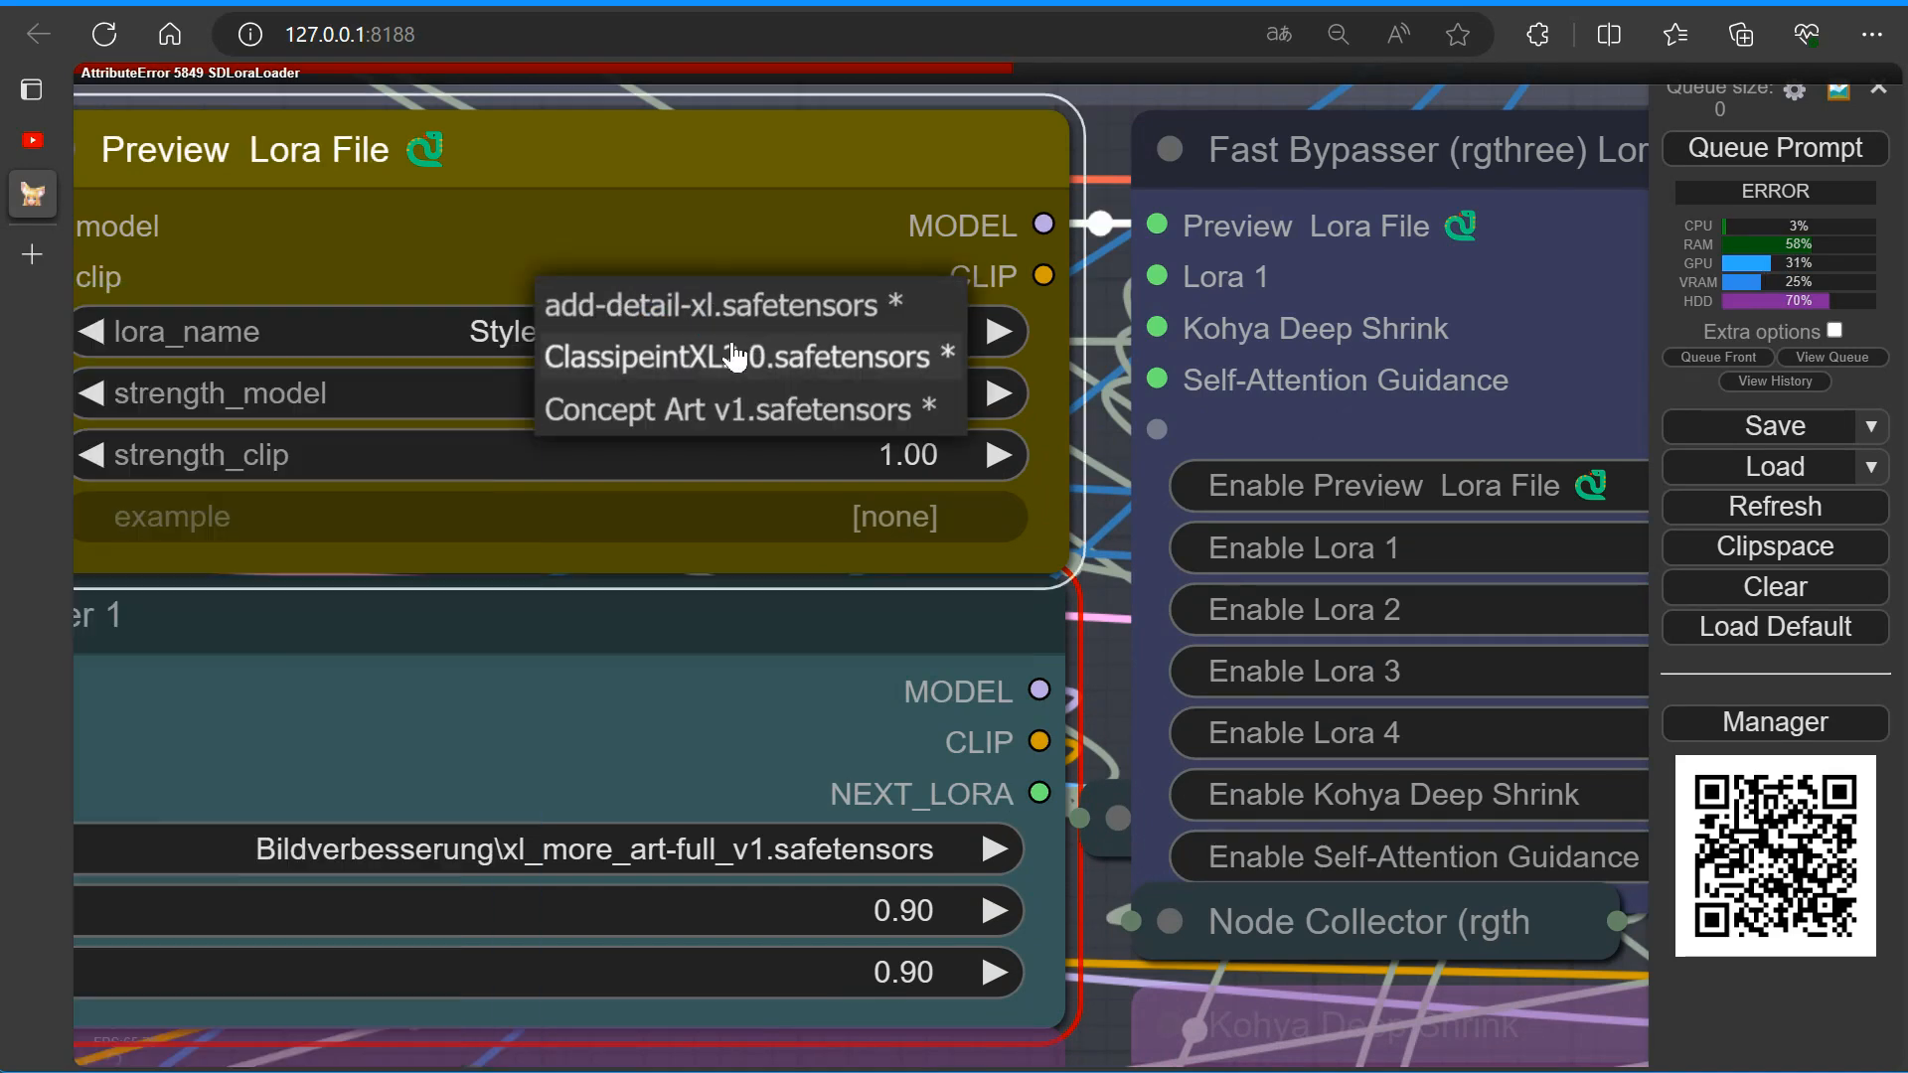
pyautogui.click(739, 358)
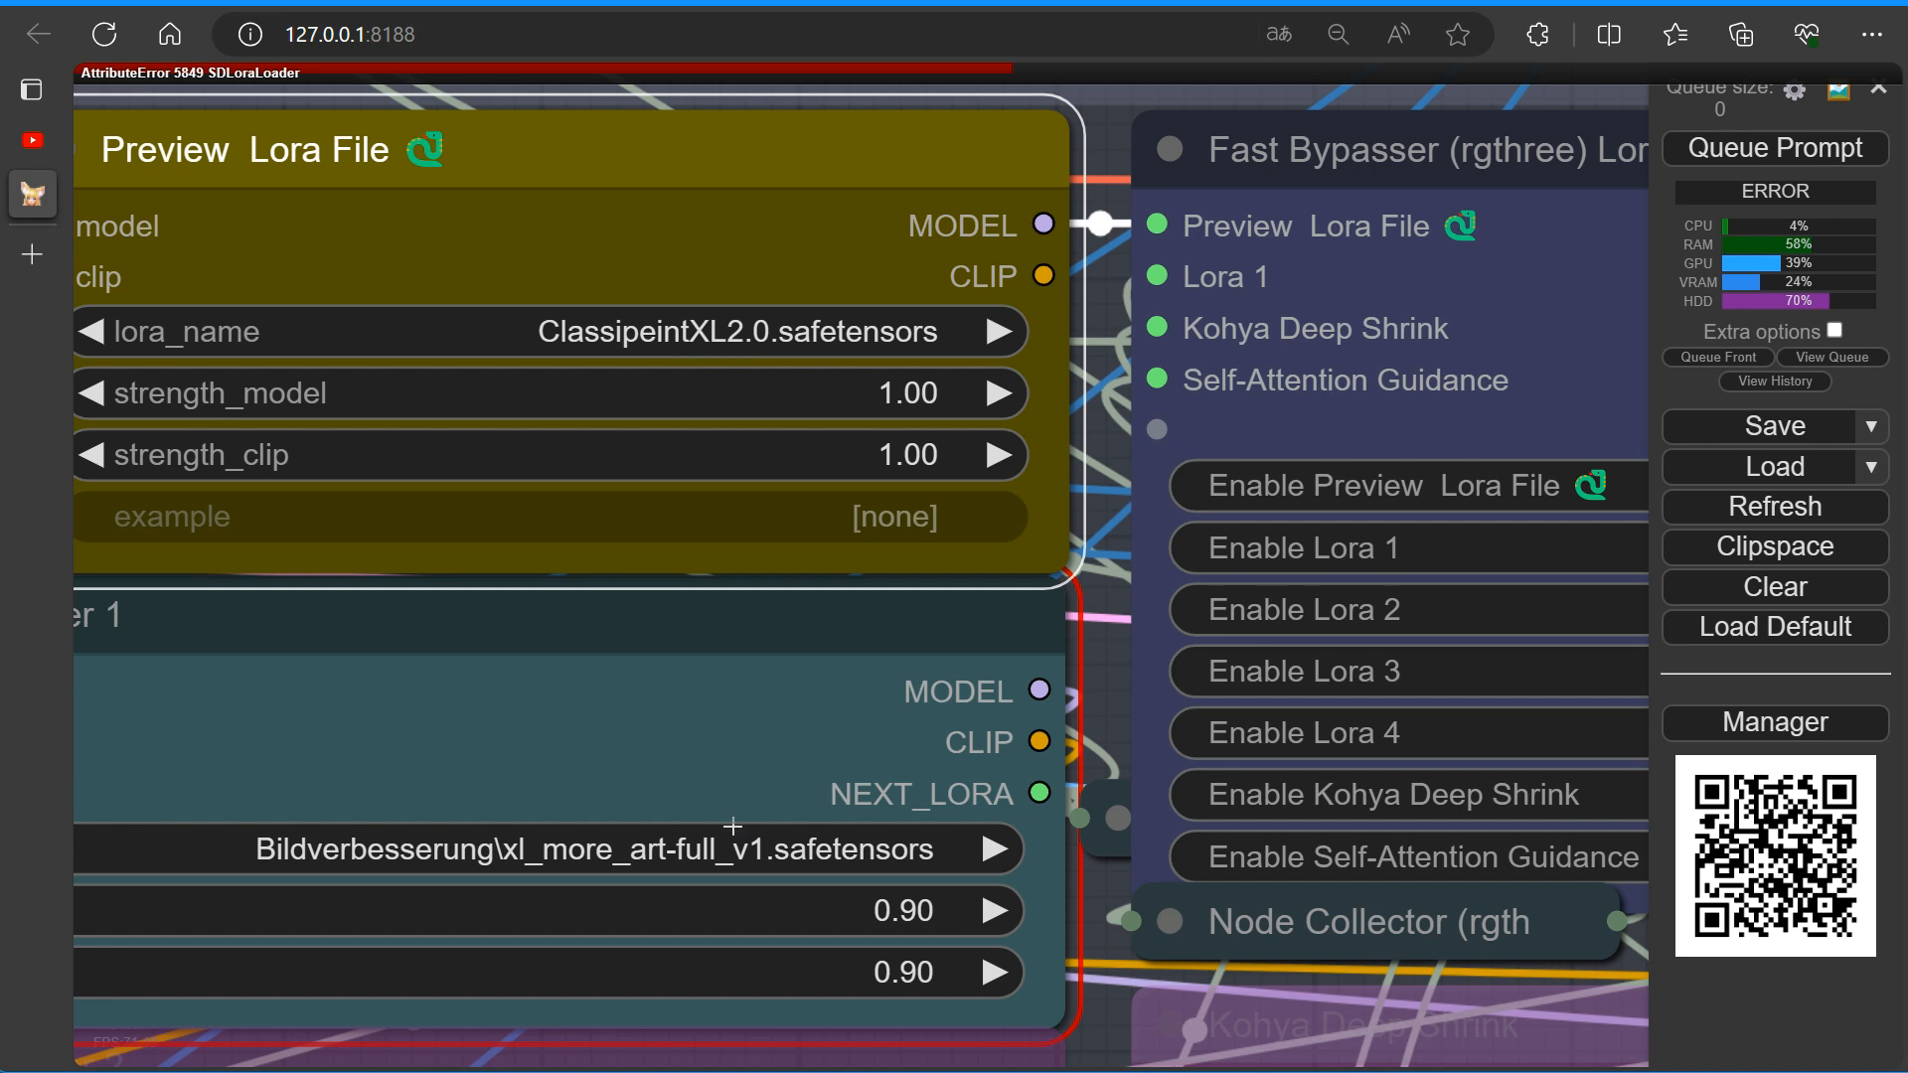
# Set lora_name to add-detail-xl.safetensors in SD Lora Loader 1 and queue the prompt.
pyautogui.click(724, 870)
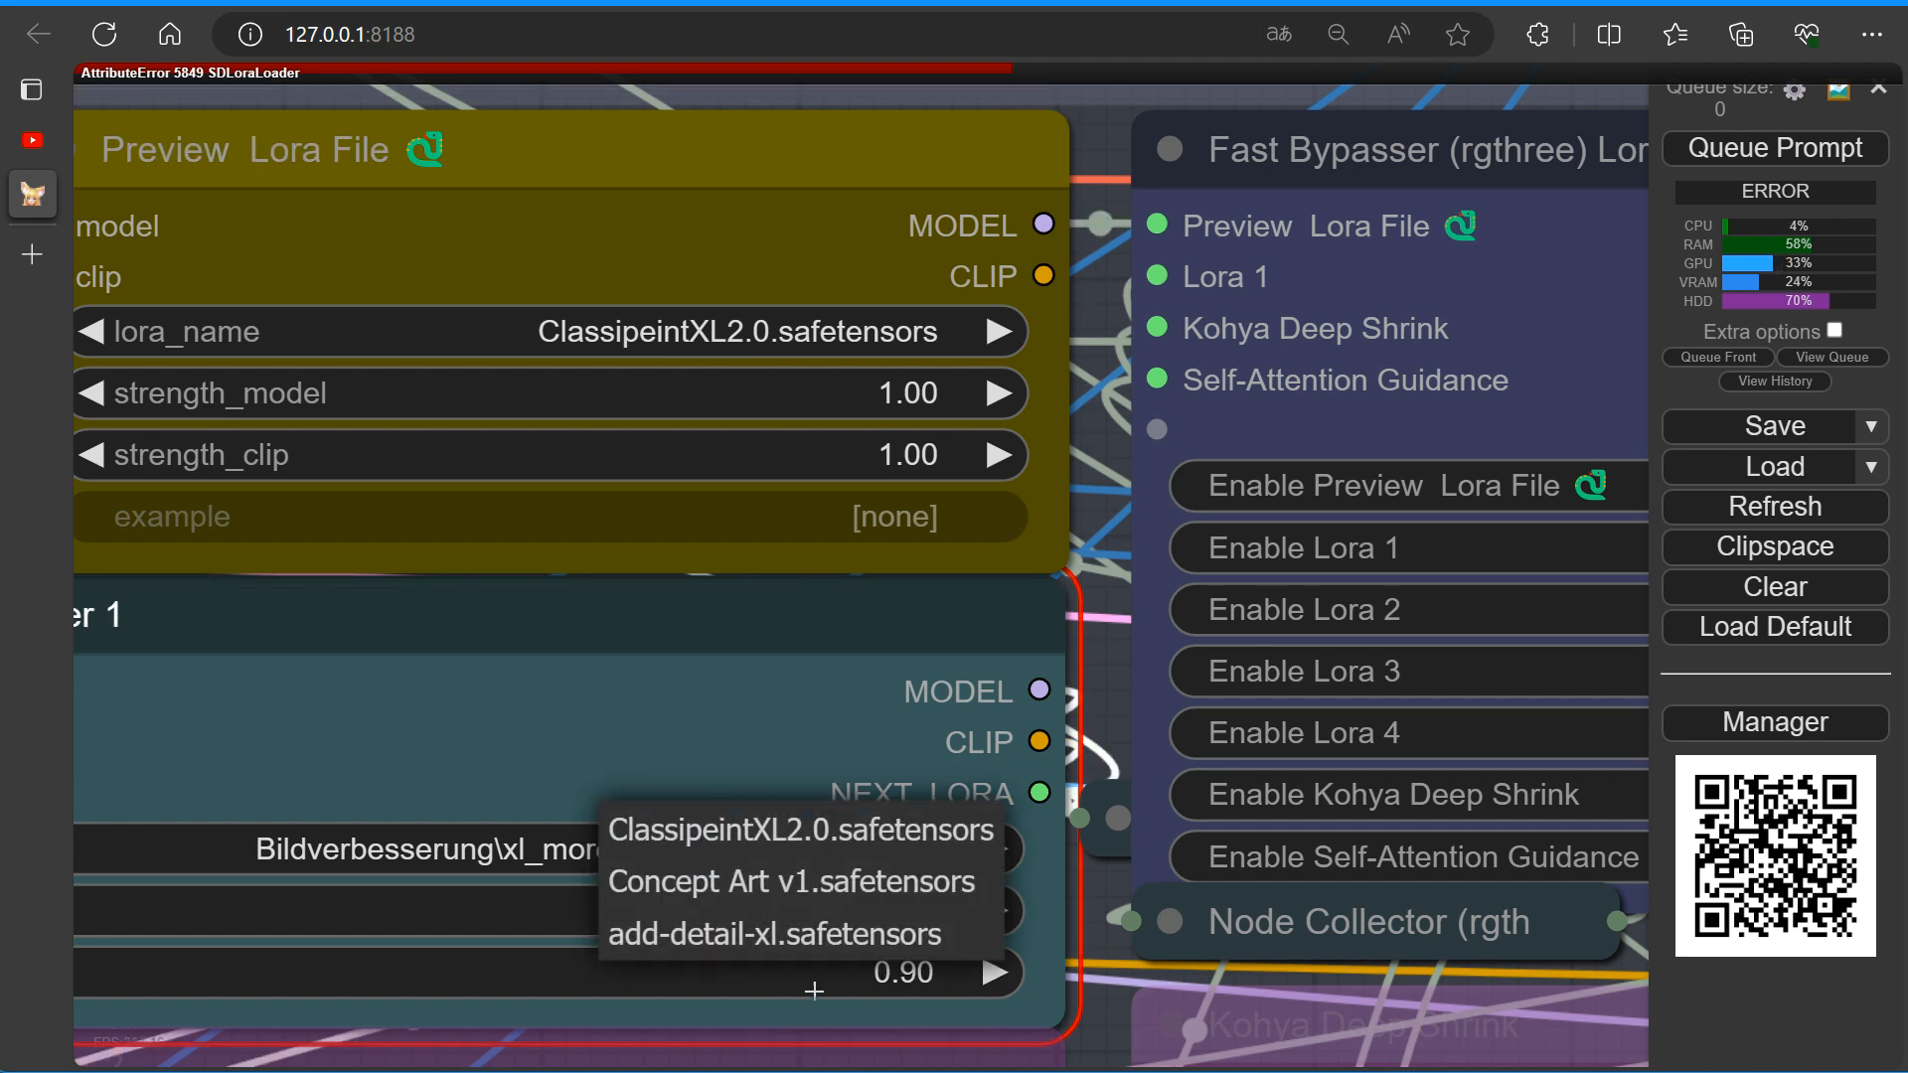
pyautogui.click(772, 939)
pyautogui.scroll(-6, 1022, 652)
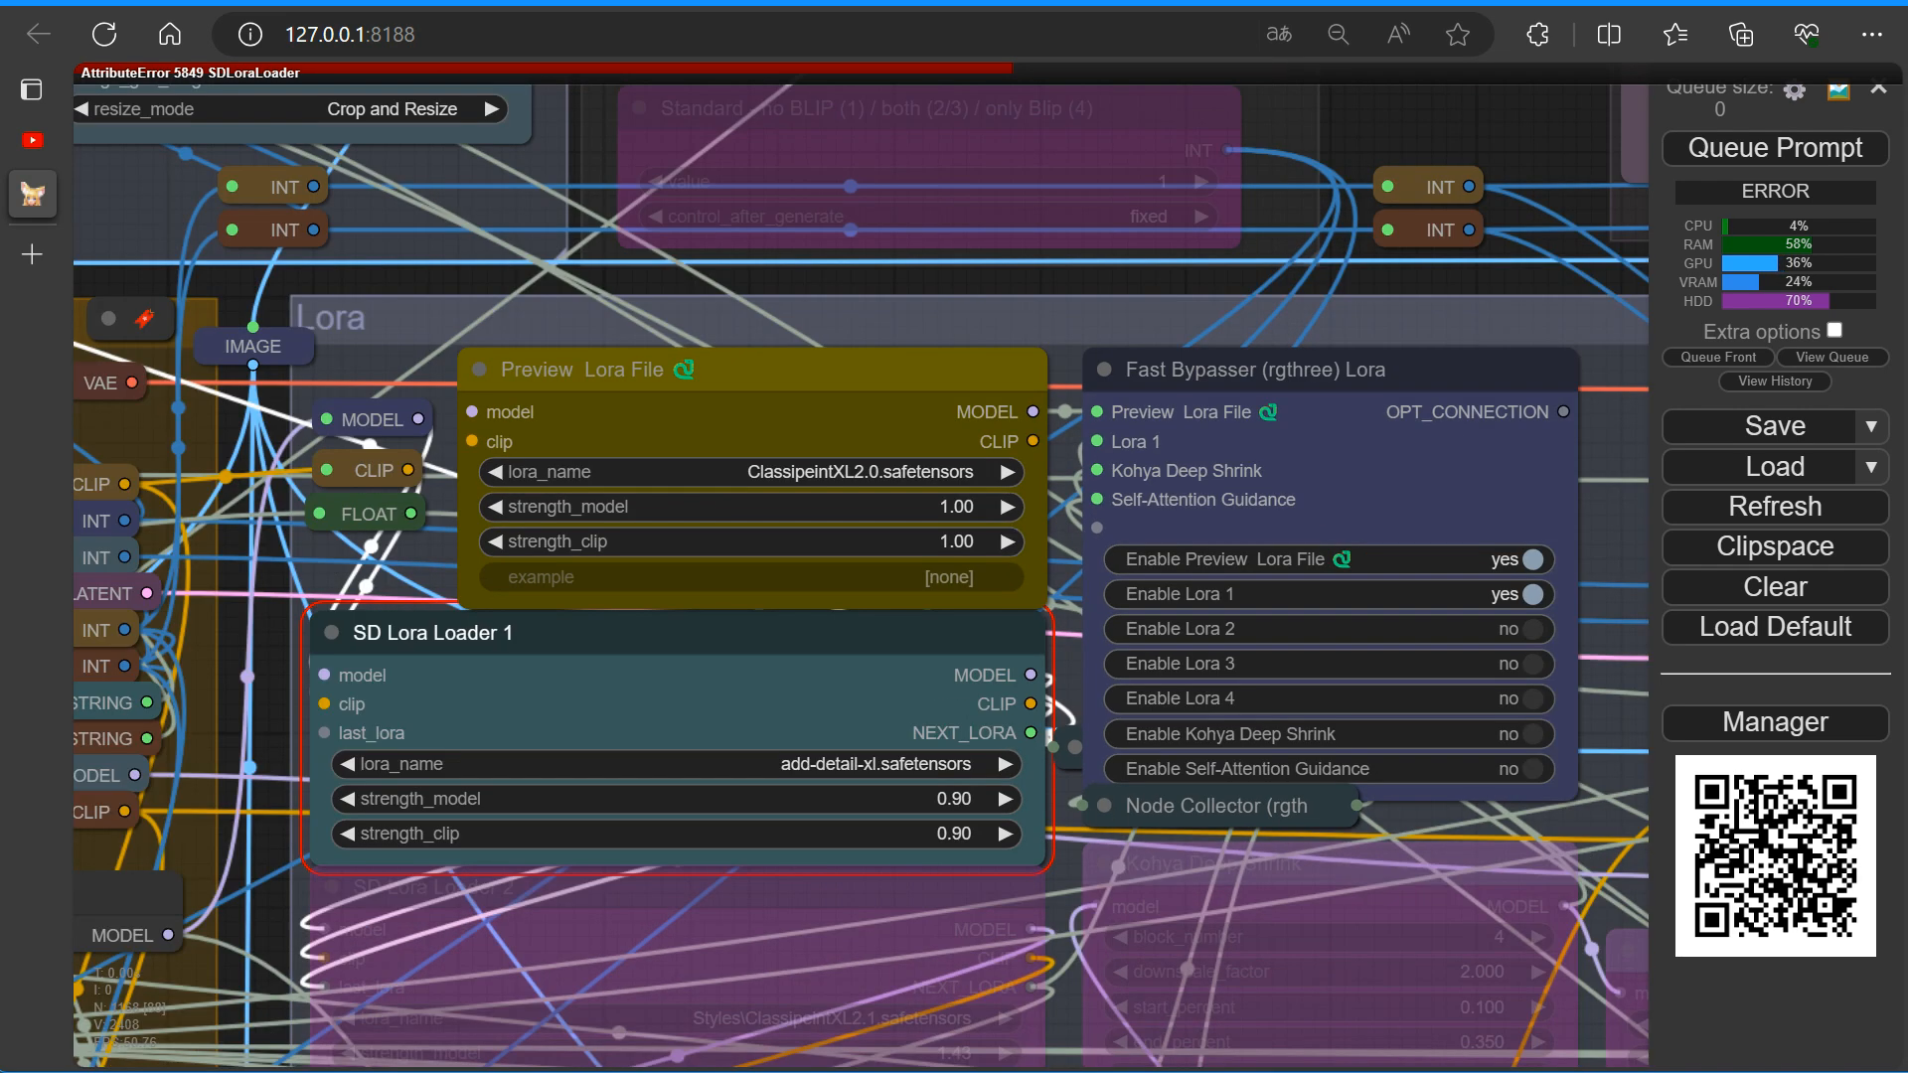
pyautogui.click(1763, 151)
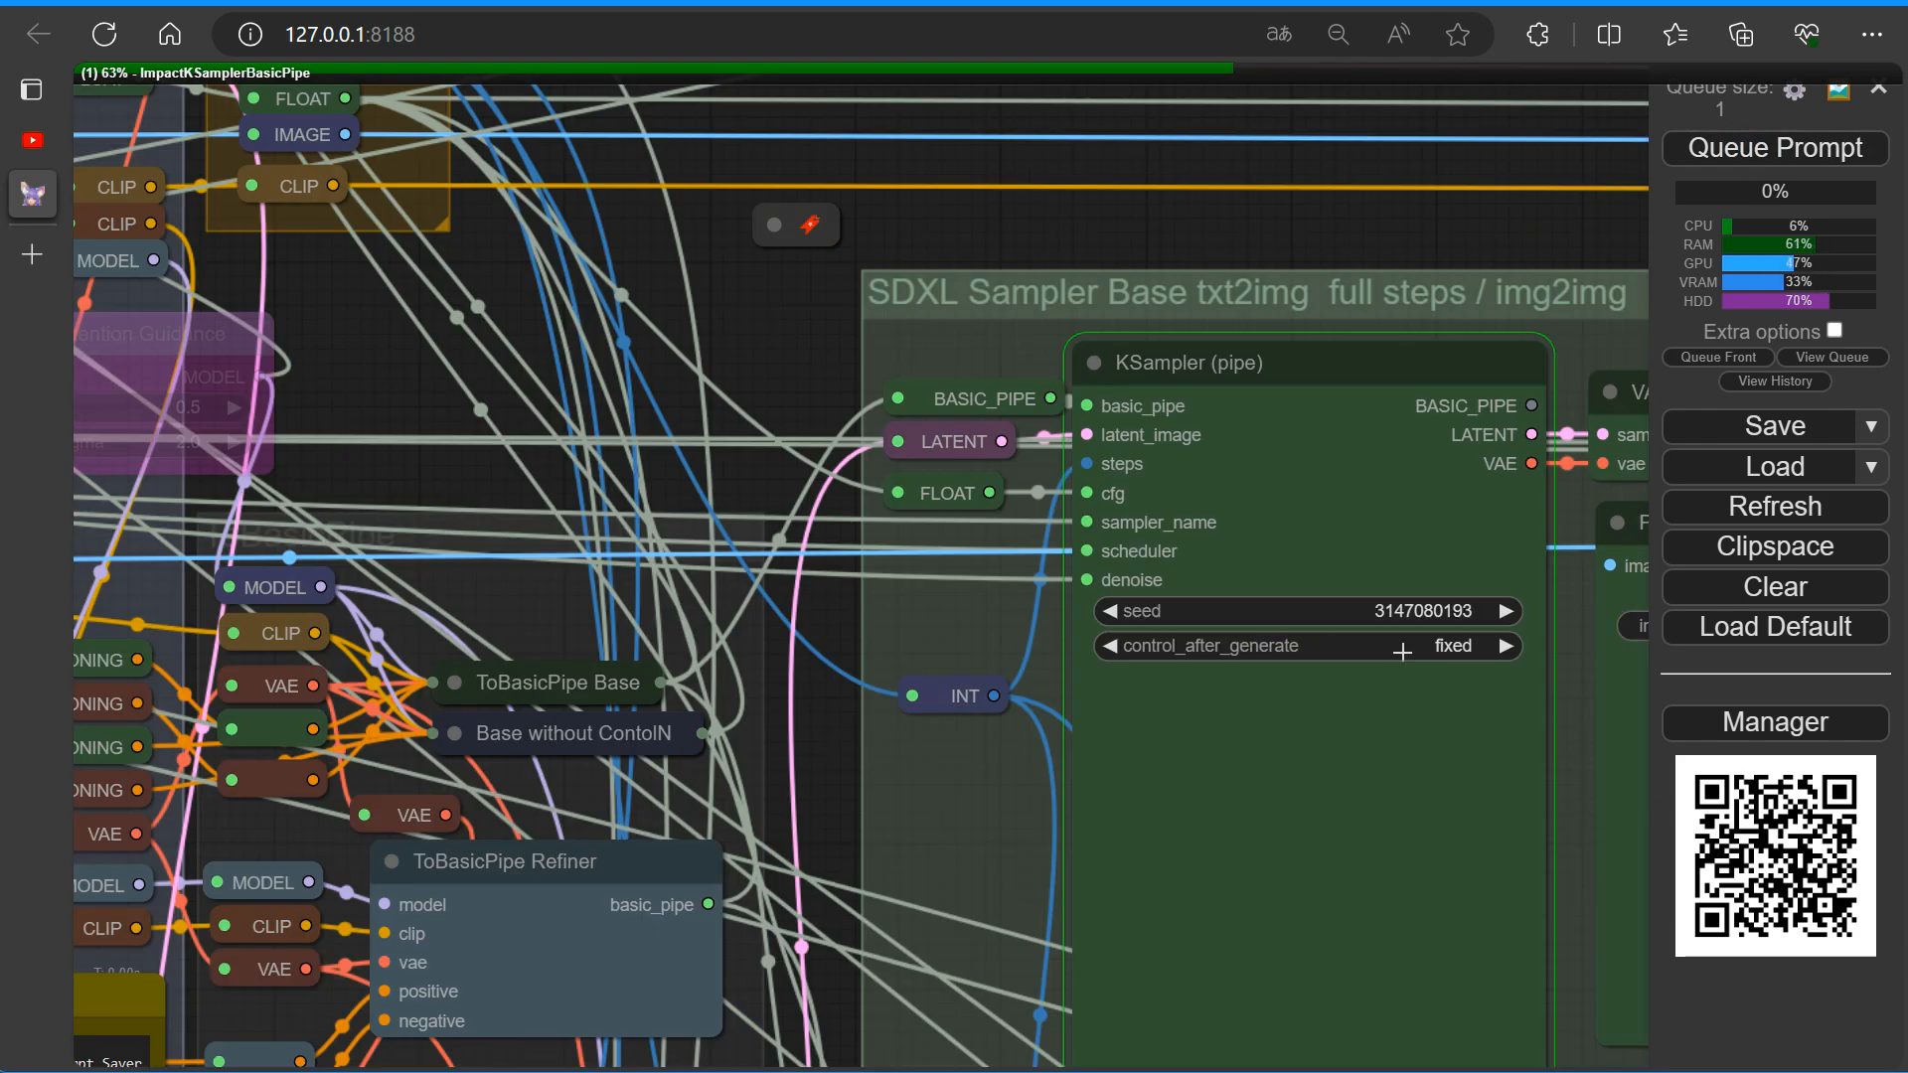
# Examine the SDXL Sampler Base group and the latent upscale group's KSampler while the queued prompt generates.
pyautogui.scroll(-6, 729, 430)
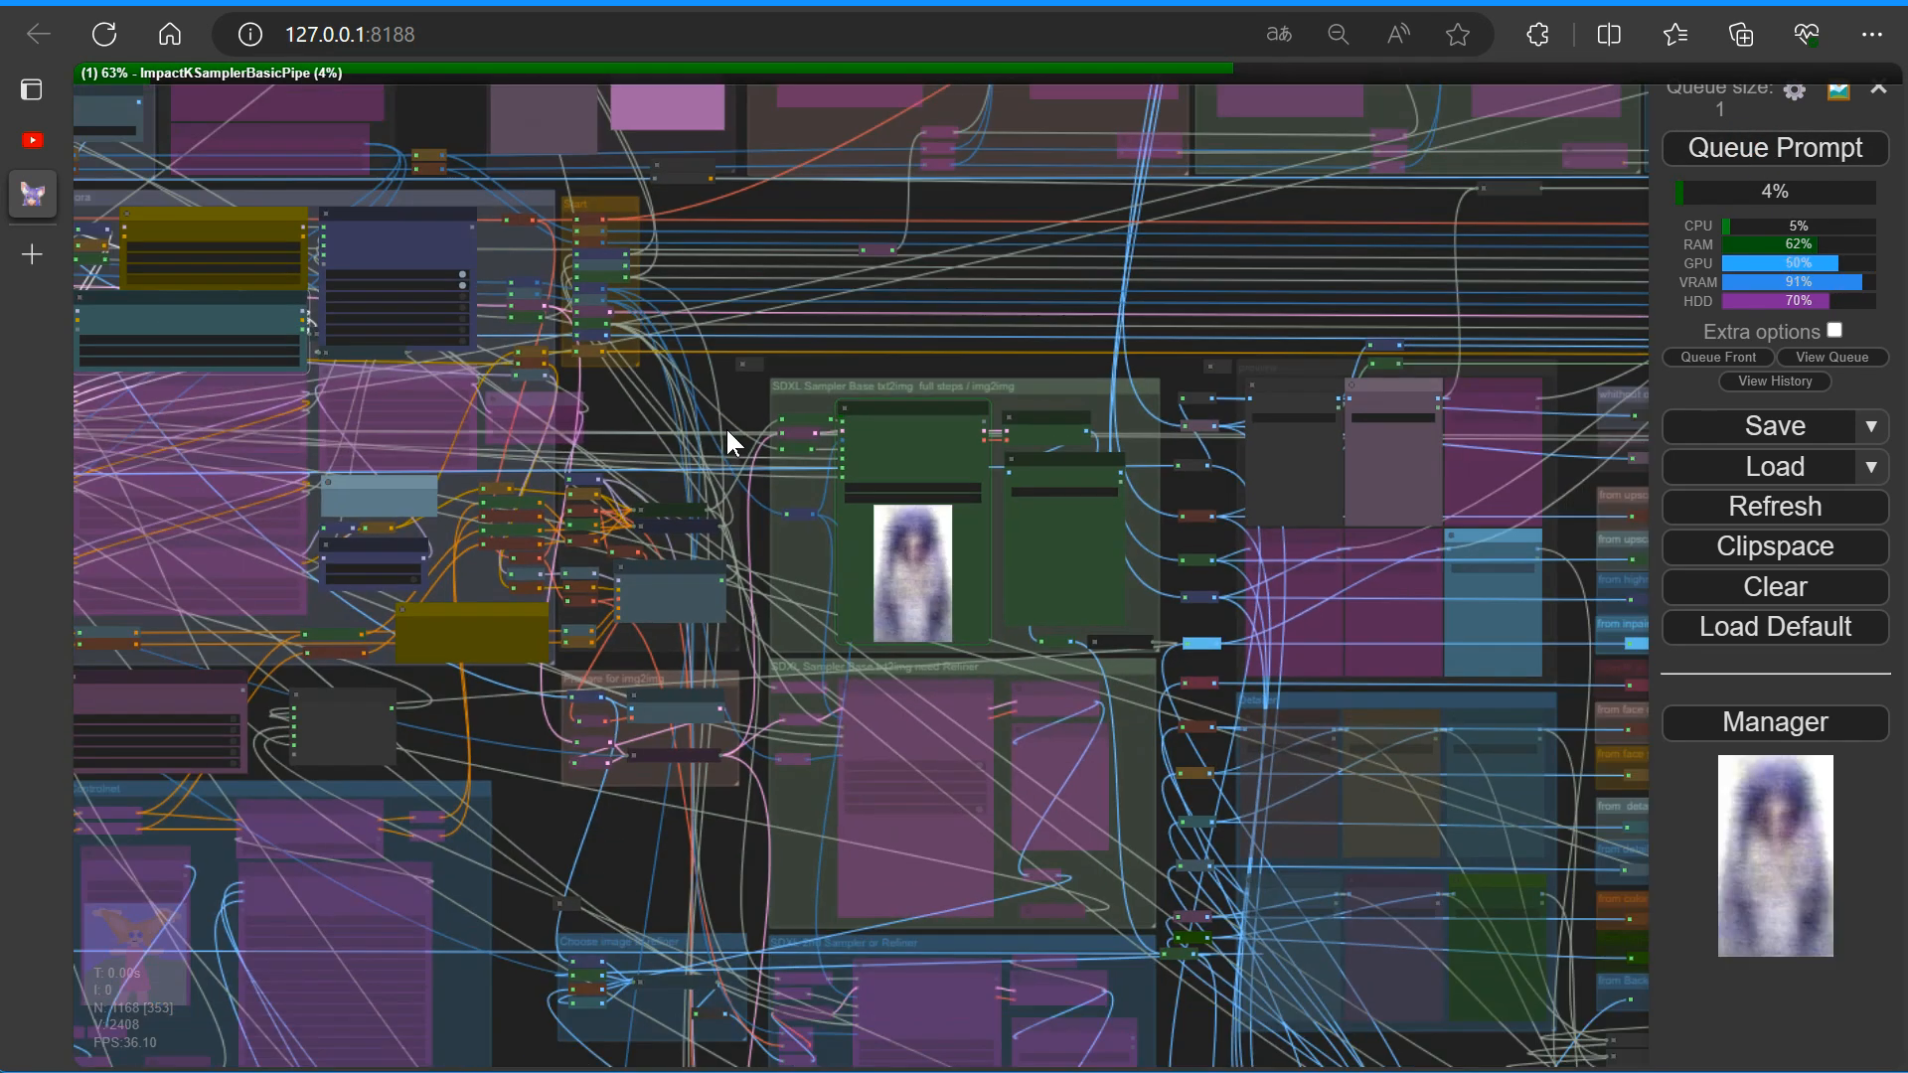
pyautogui.scroll(-8, 726, 426)
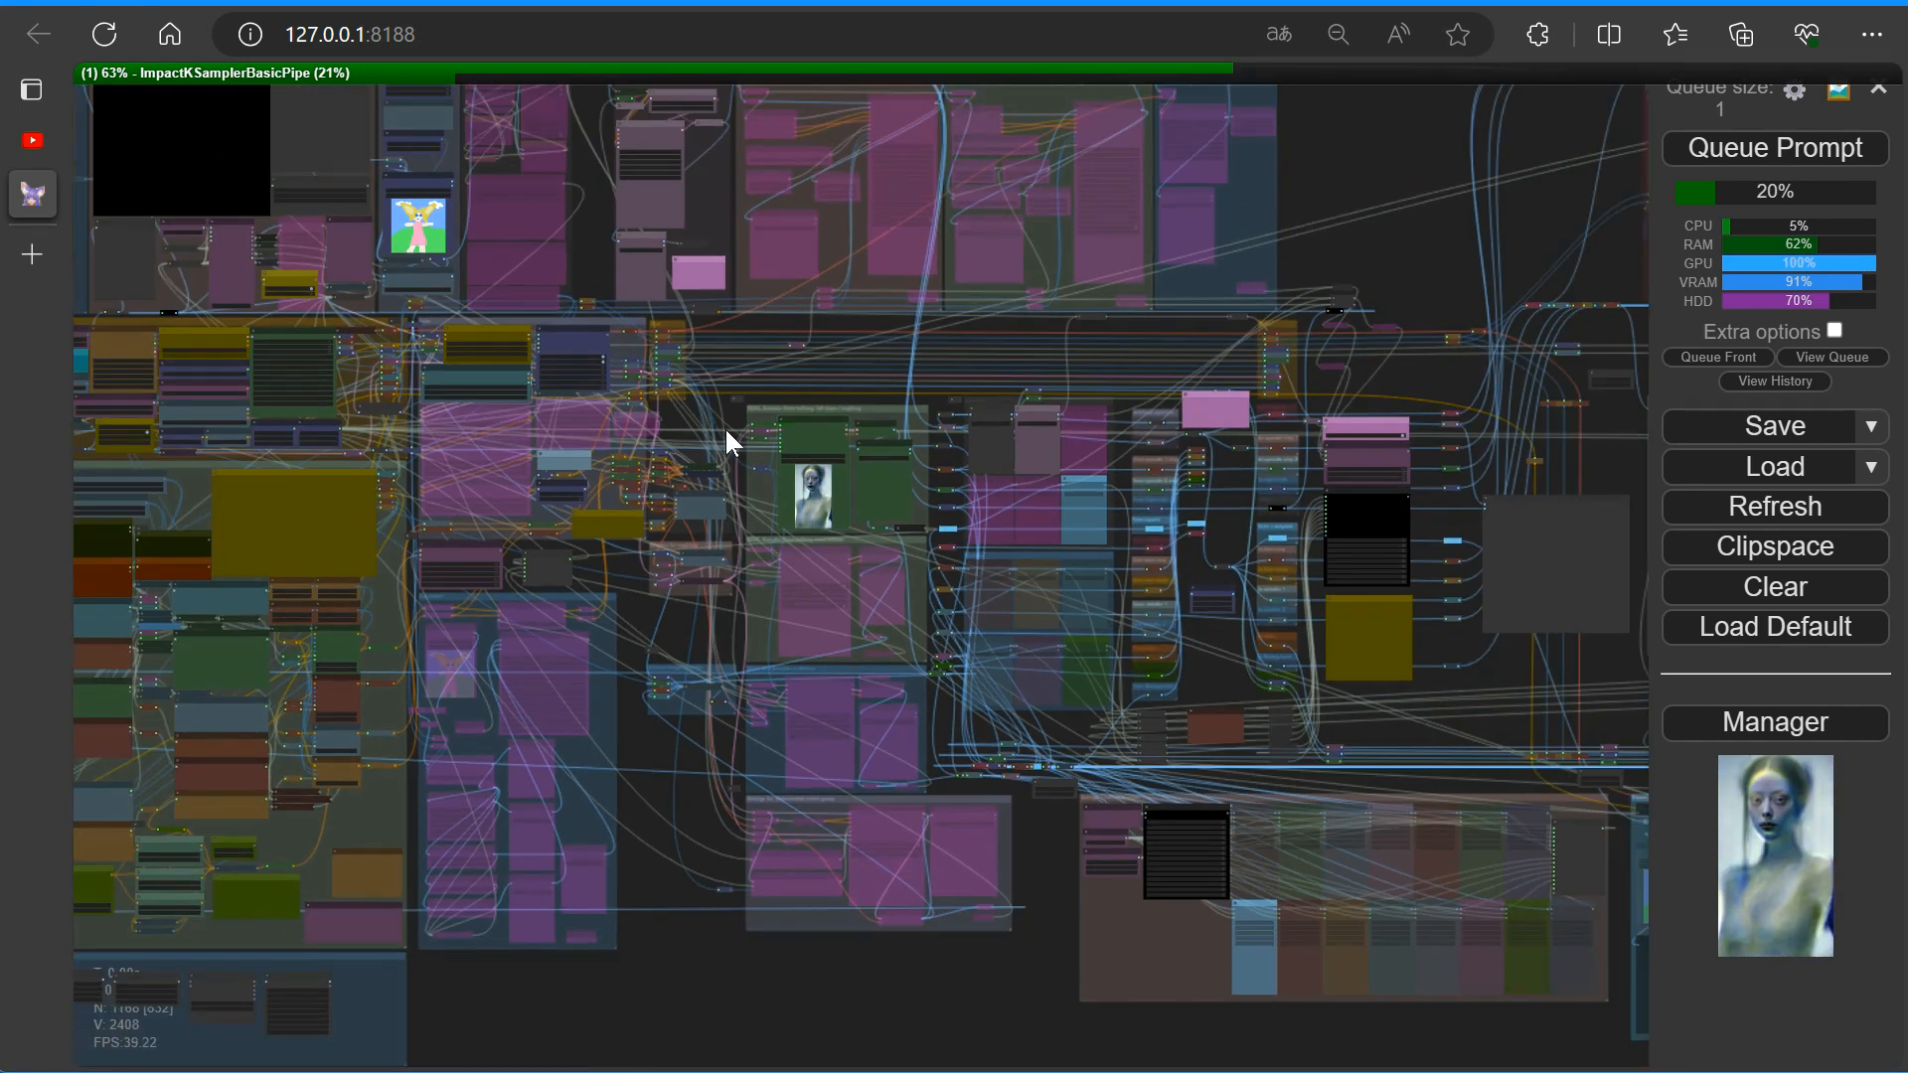
pyautogui.scroll(10, 809, 452)
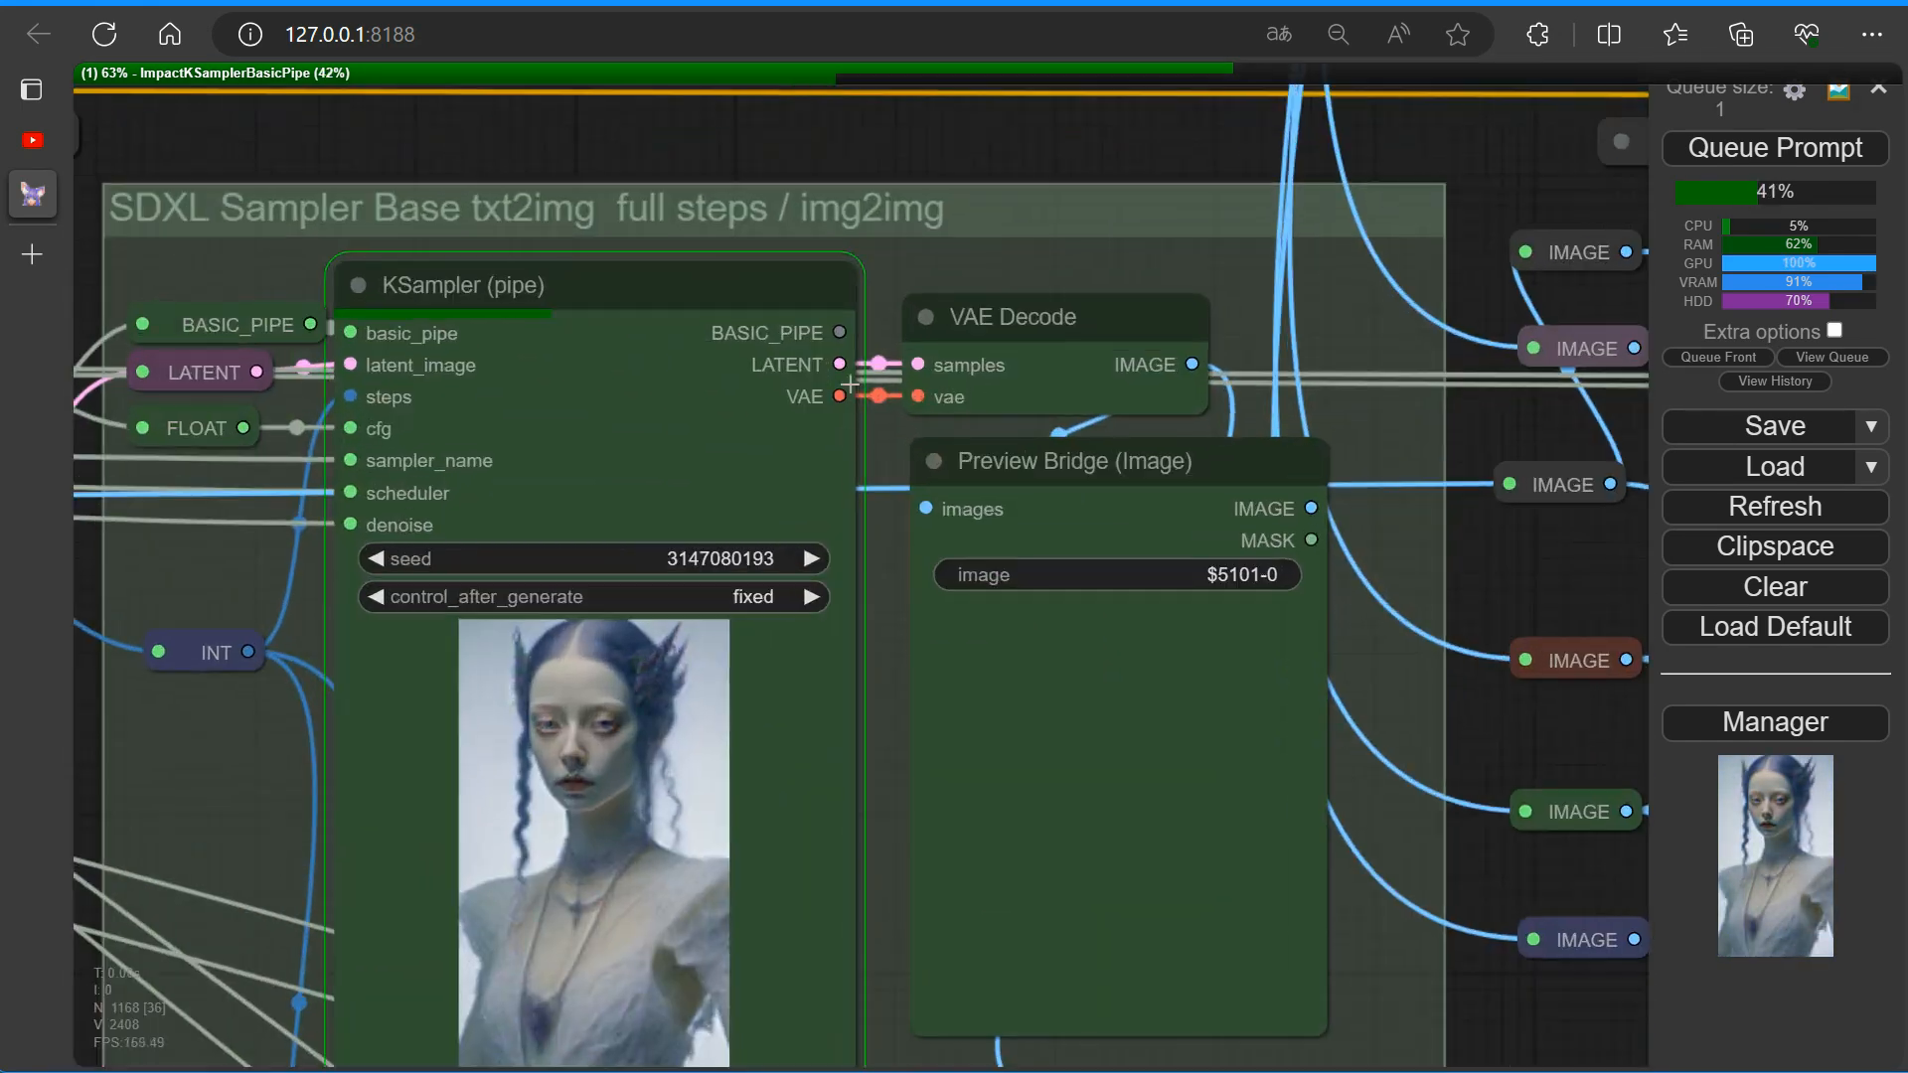
pyautogui.rightClick(867, 157)
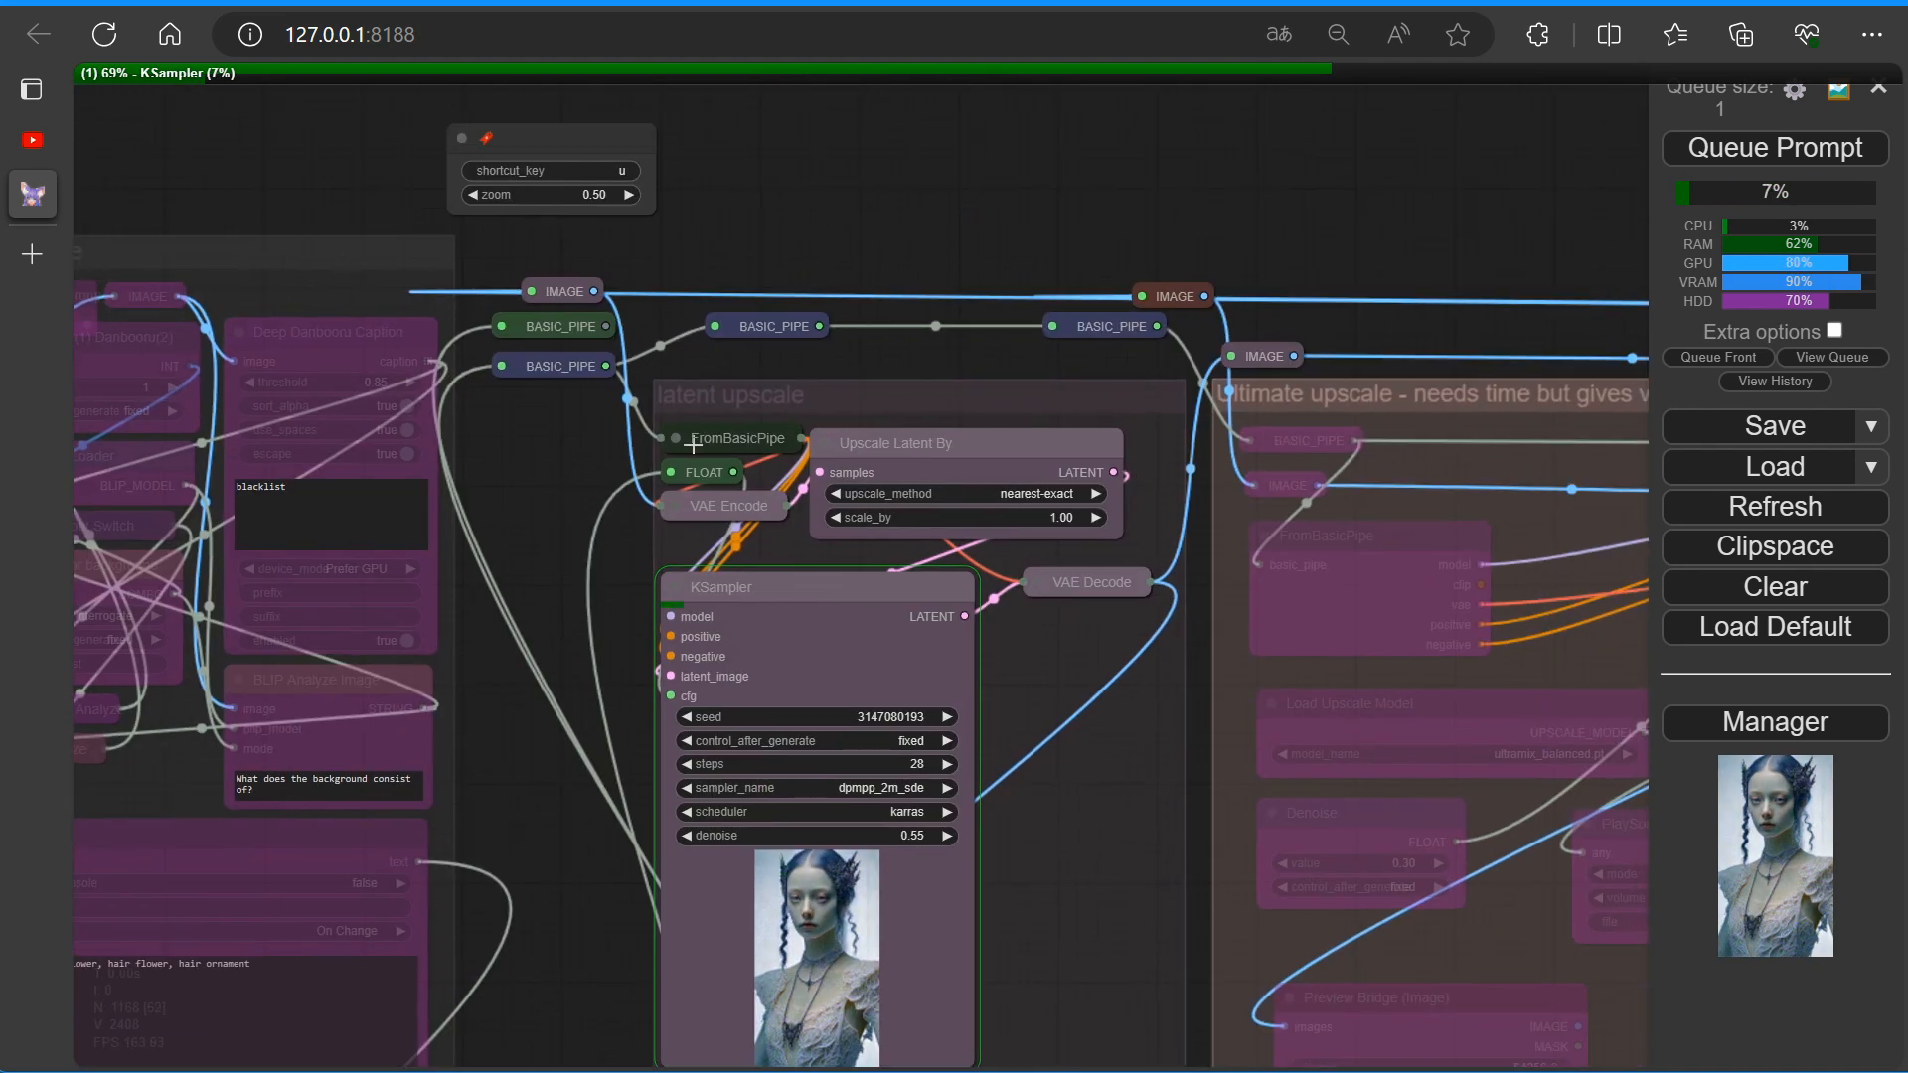
pyautogui.scroll(8, 732, 458)
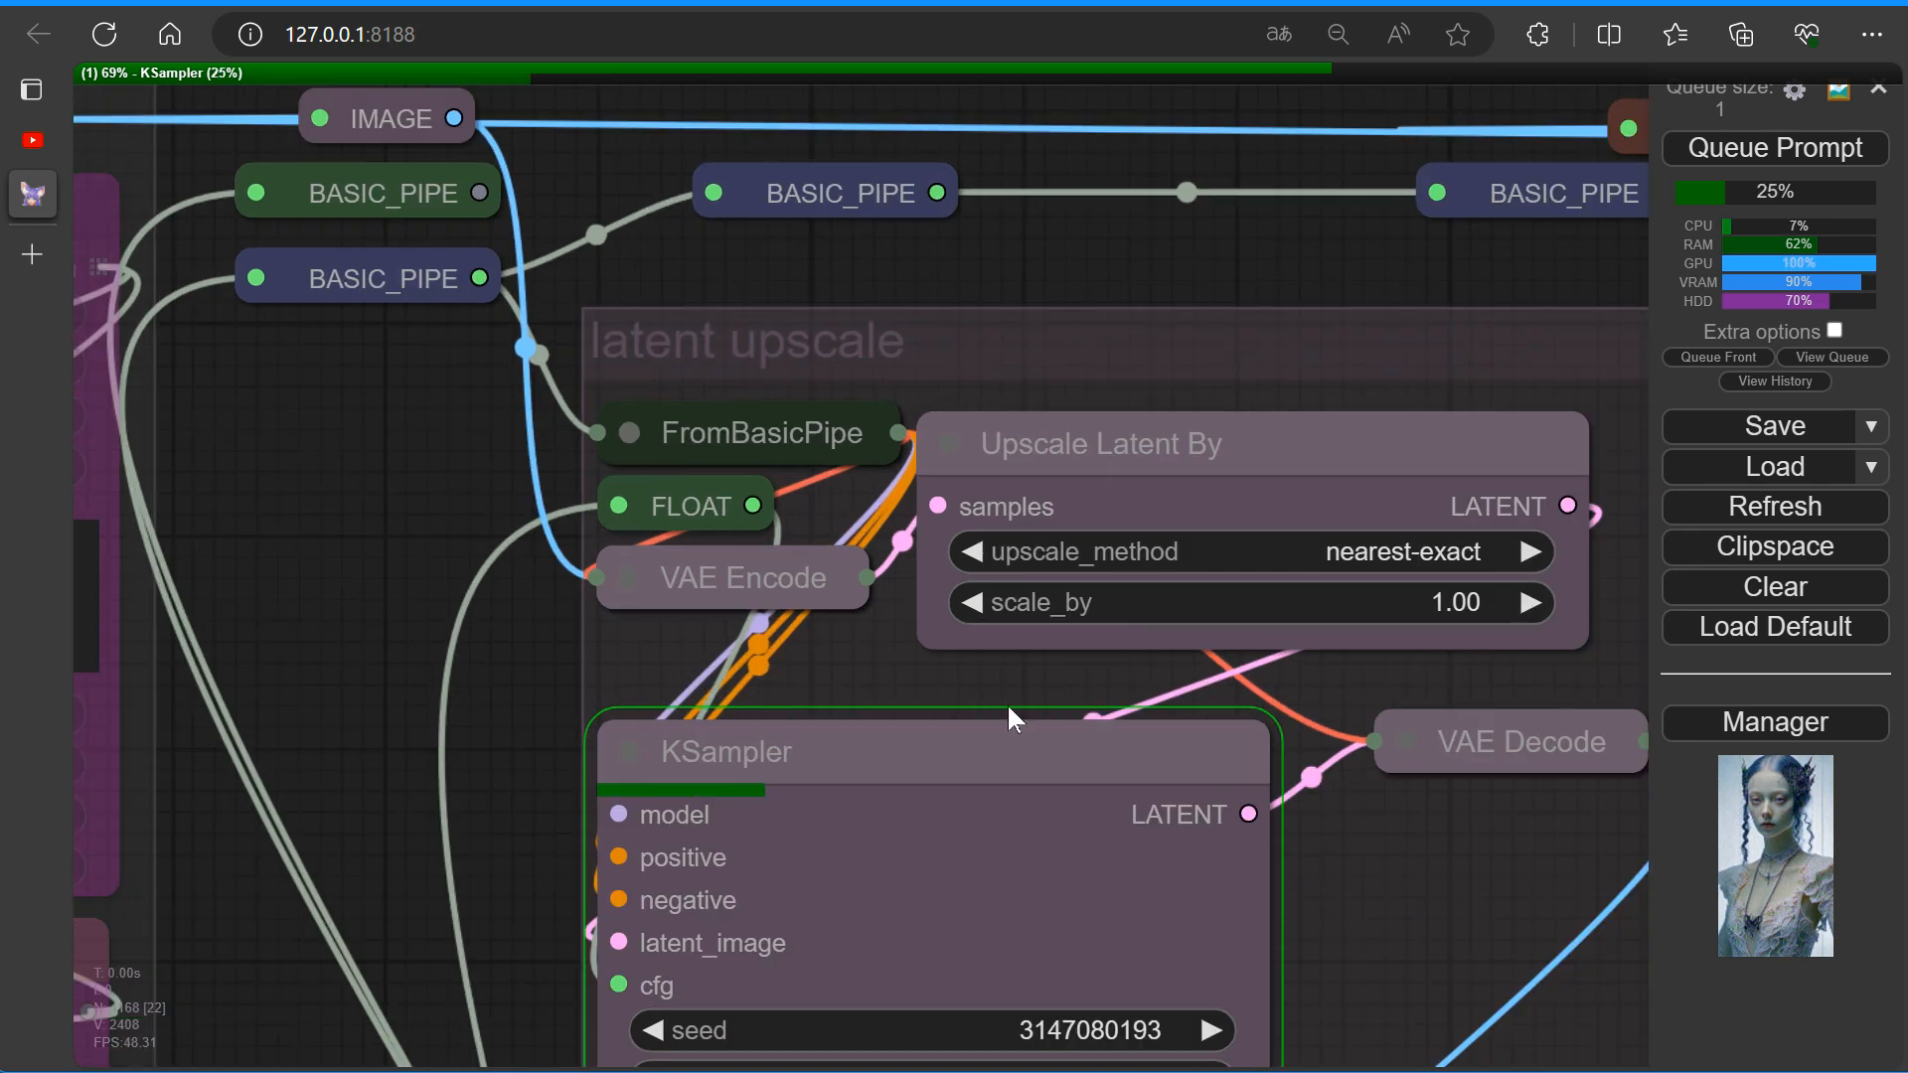
pyautogui.scroll(-6, 438, 632)
pyautogui.moveTo(405, 672); pyautogui.dragTo(167, 268)
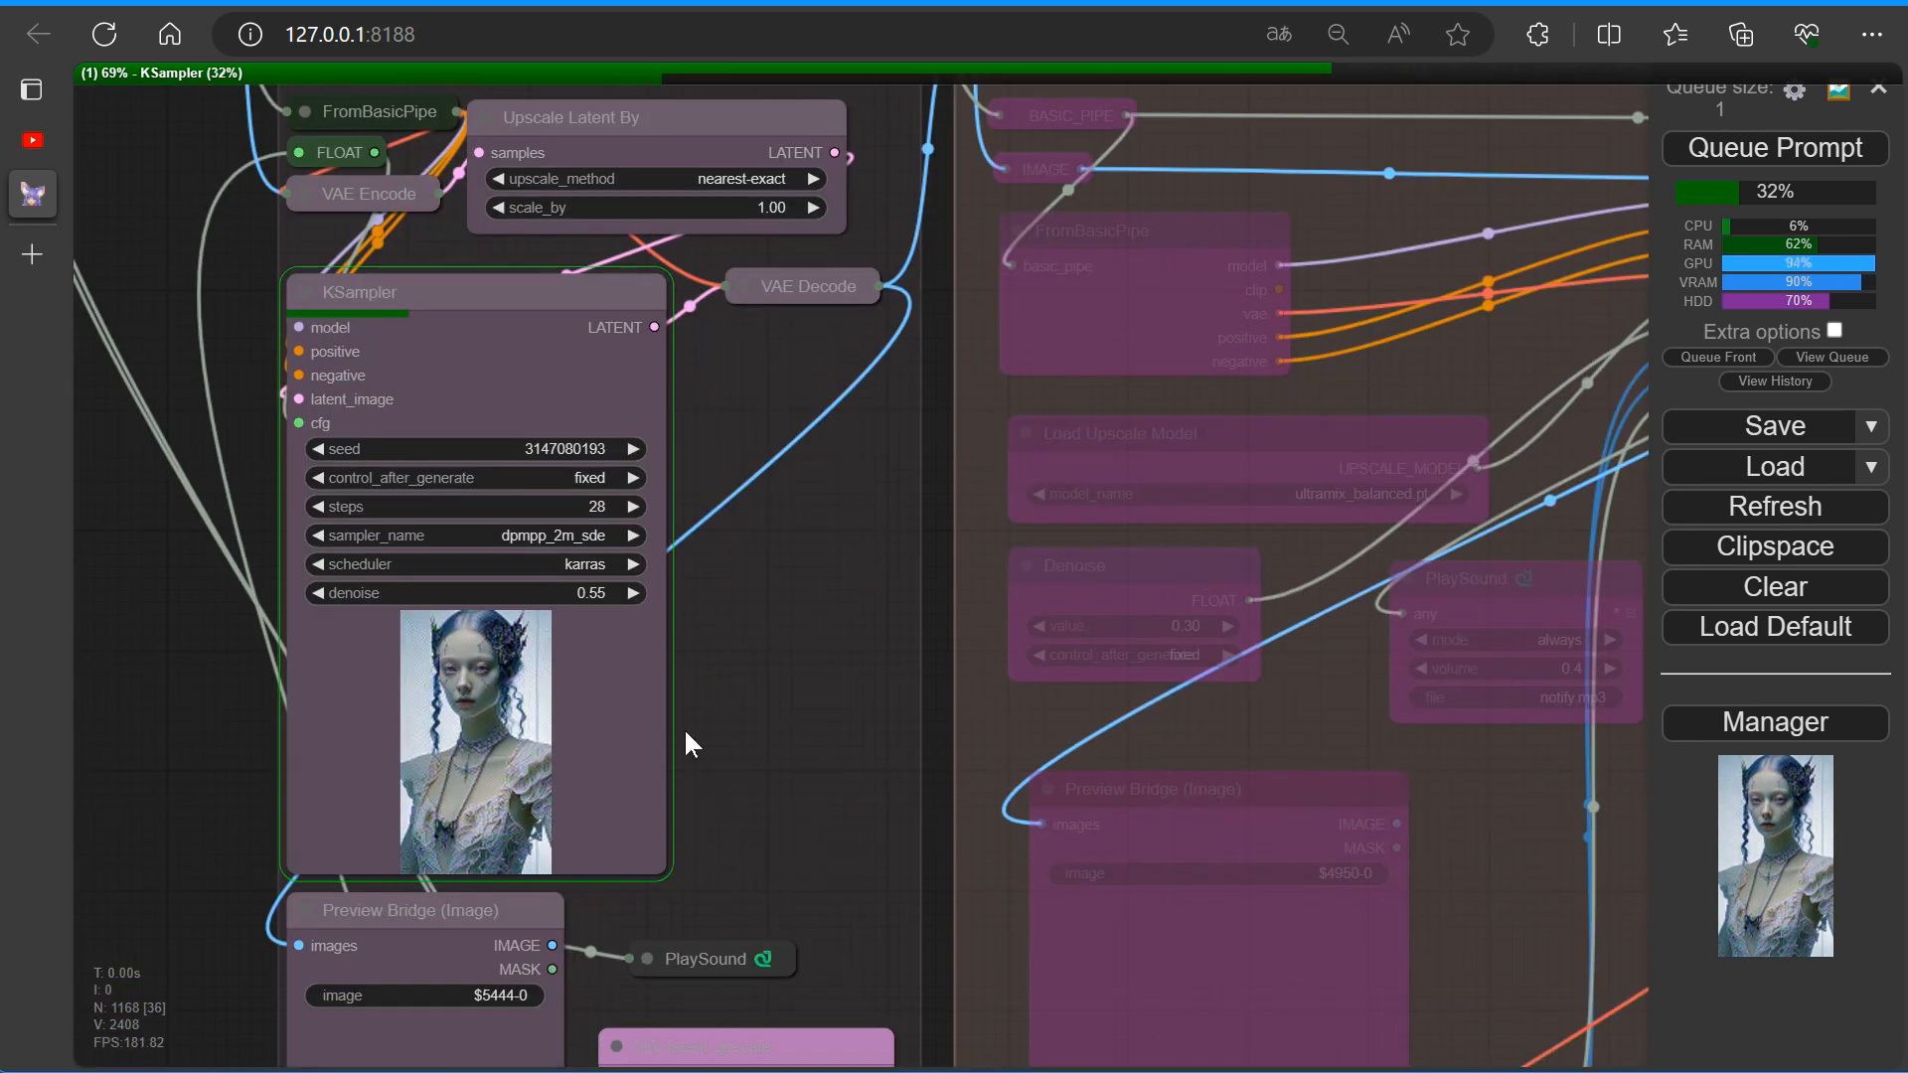
pyautogui.scroll(-6, 795, 774)
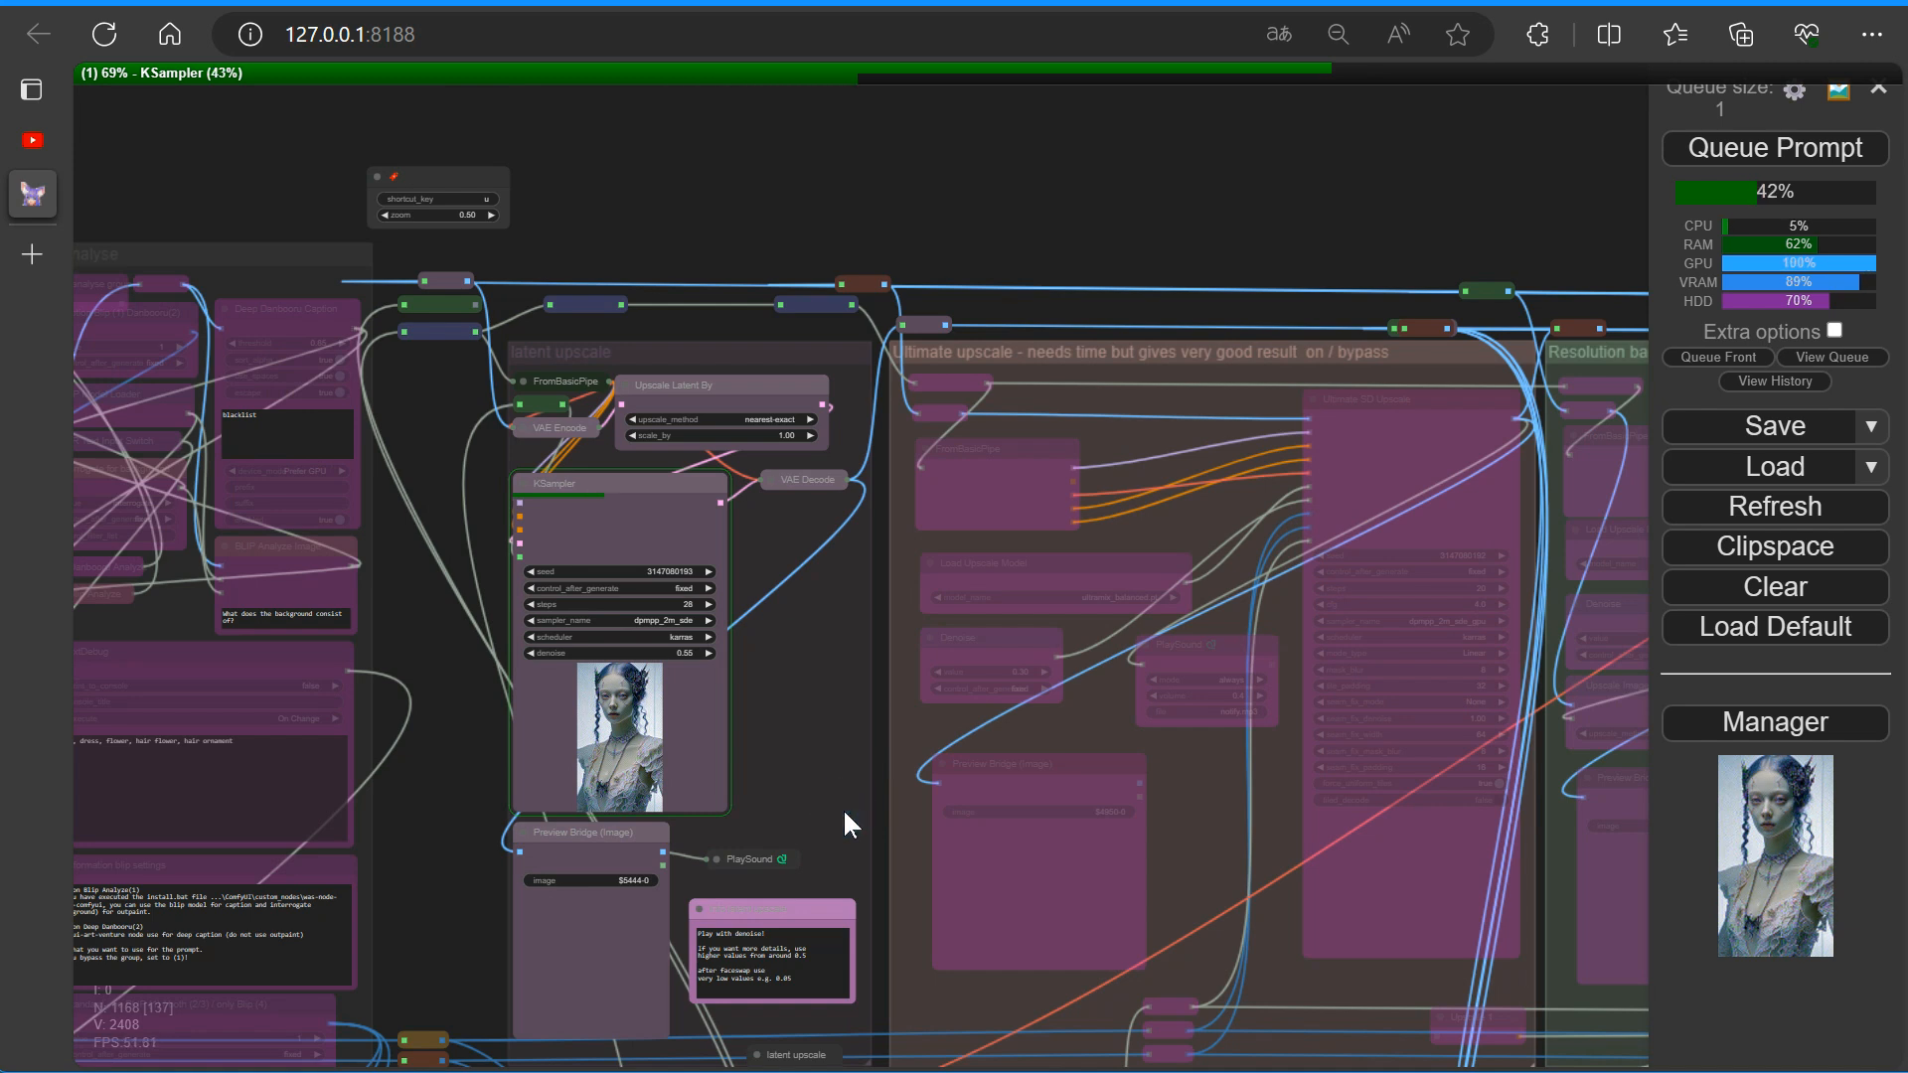
# Go to the preview group and examine the Bridge - start and Bridge - latent upscale nodes.
pyautogui.press('7')
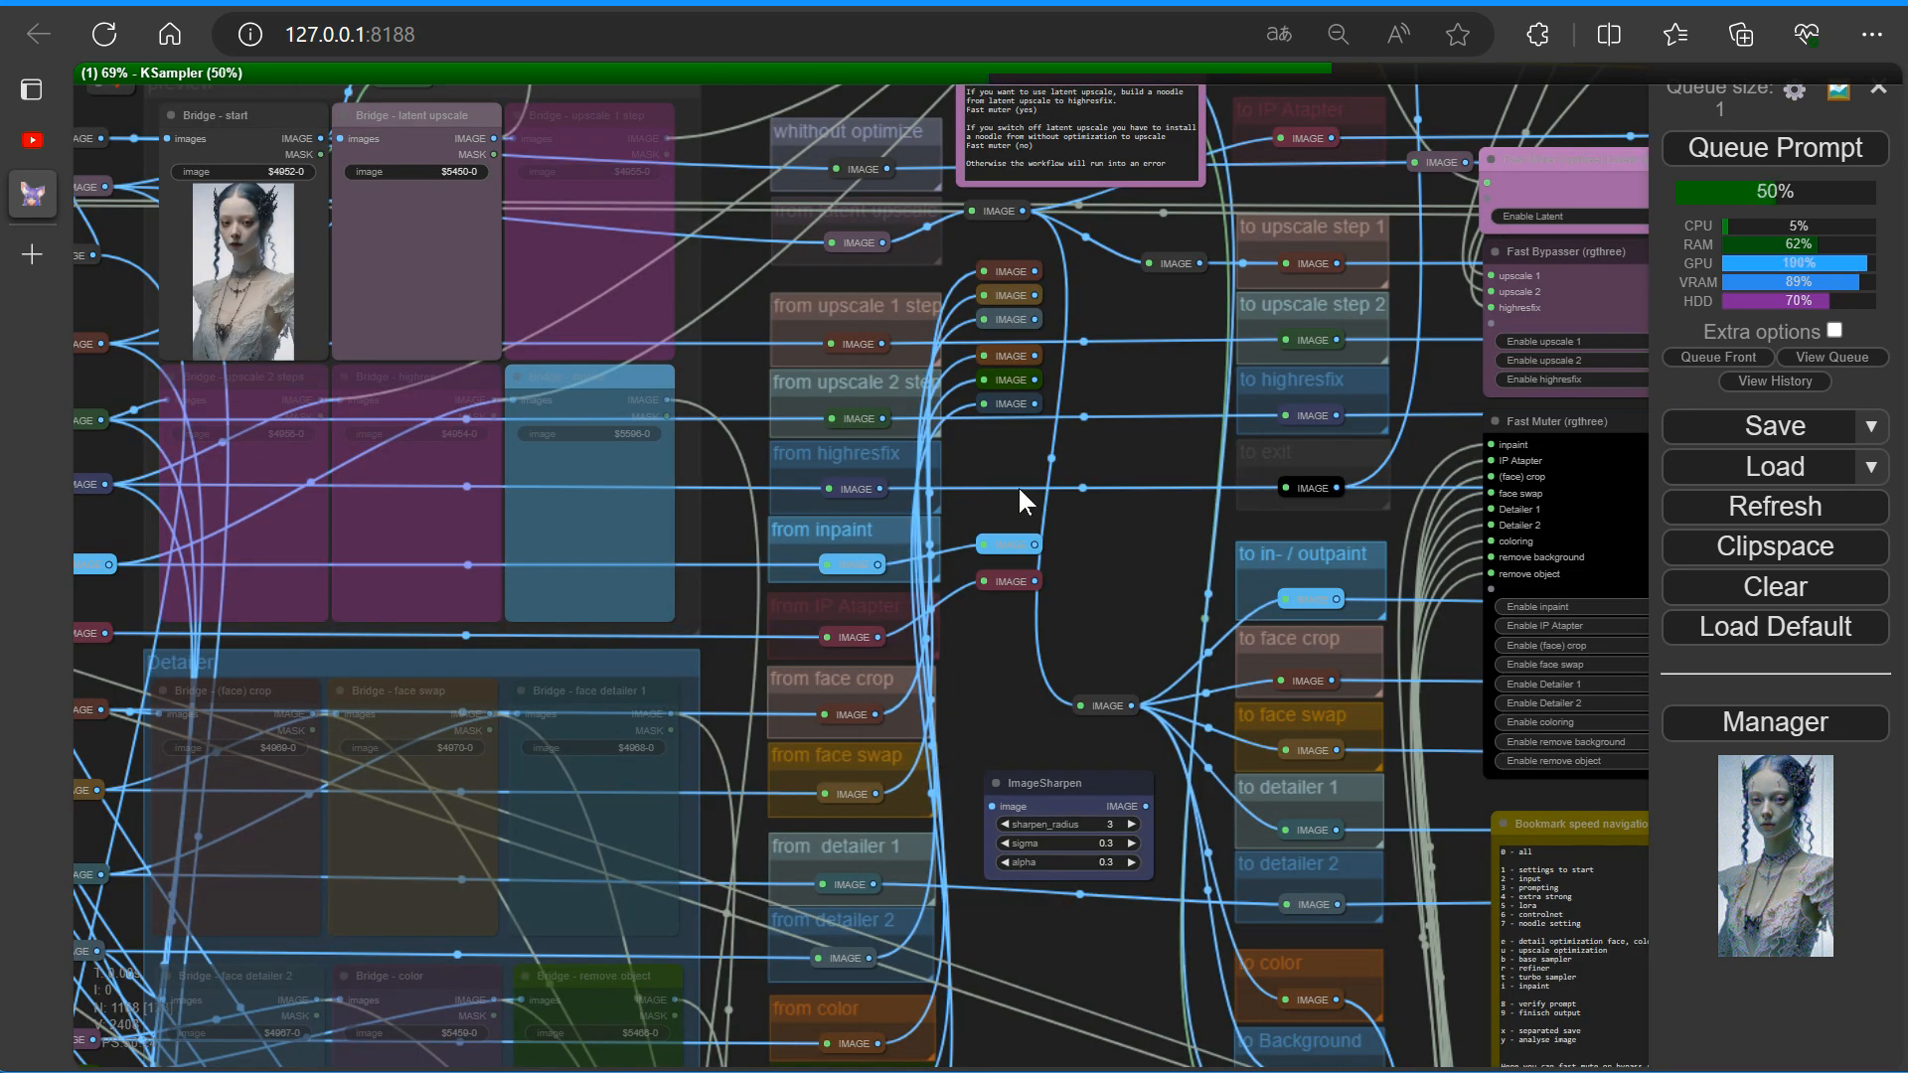
pyautogui.moveTo(1007, 662); pyautogui.dragTo(1783, 823)
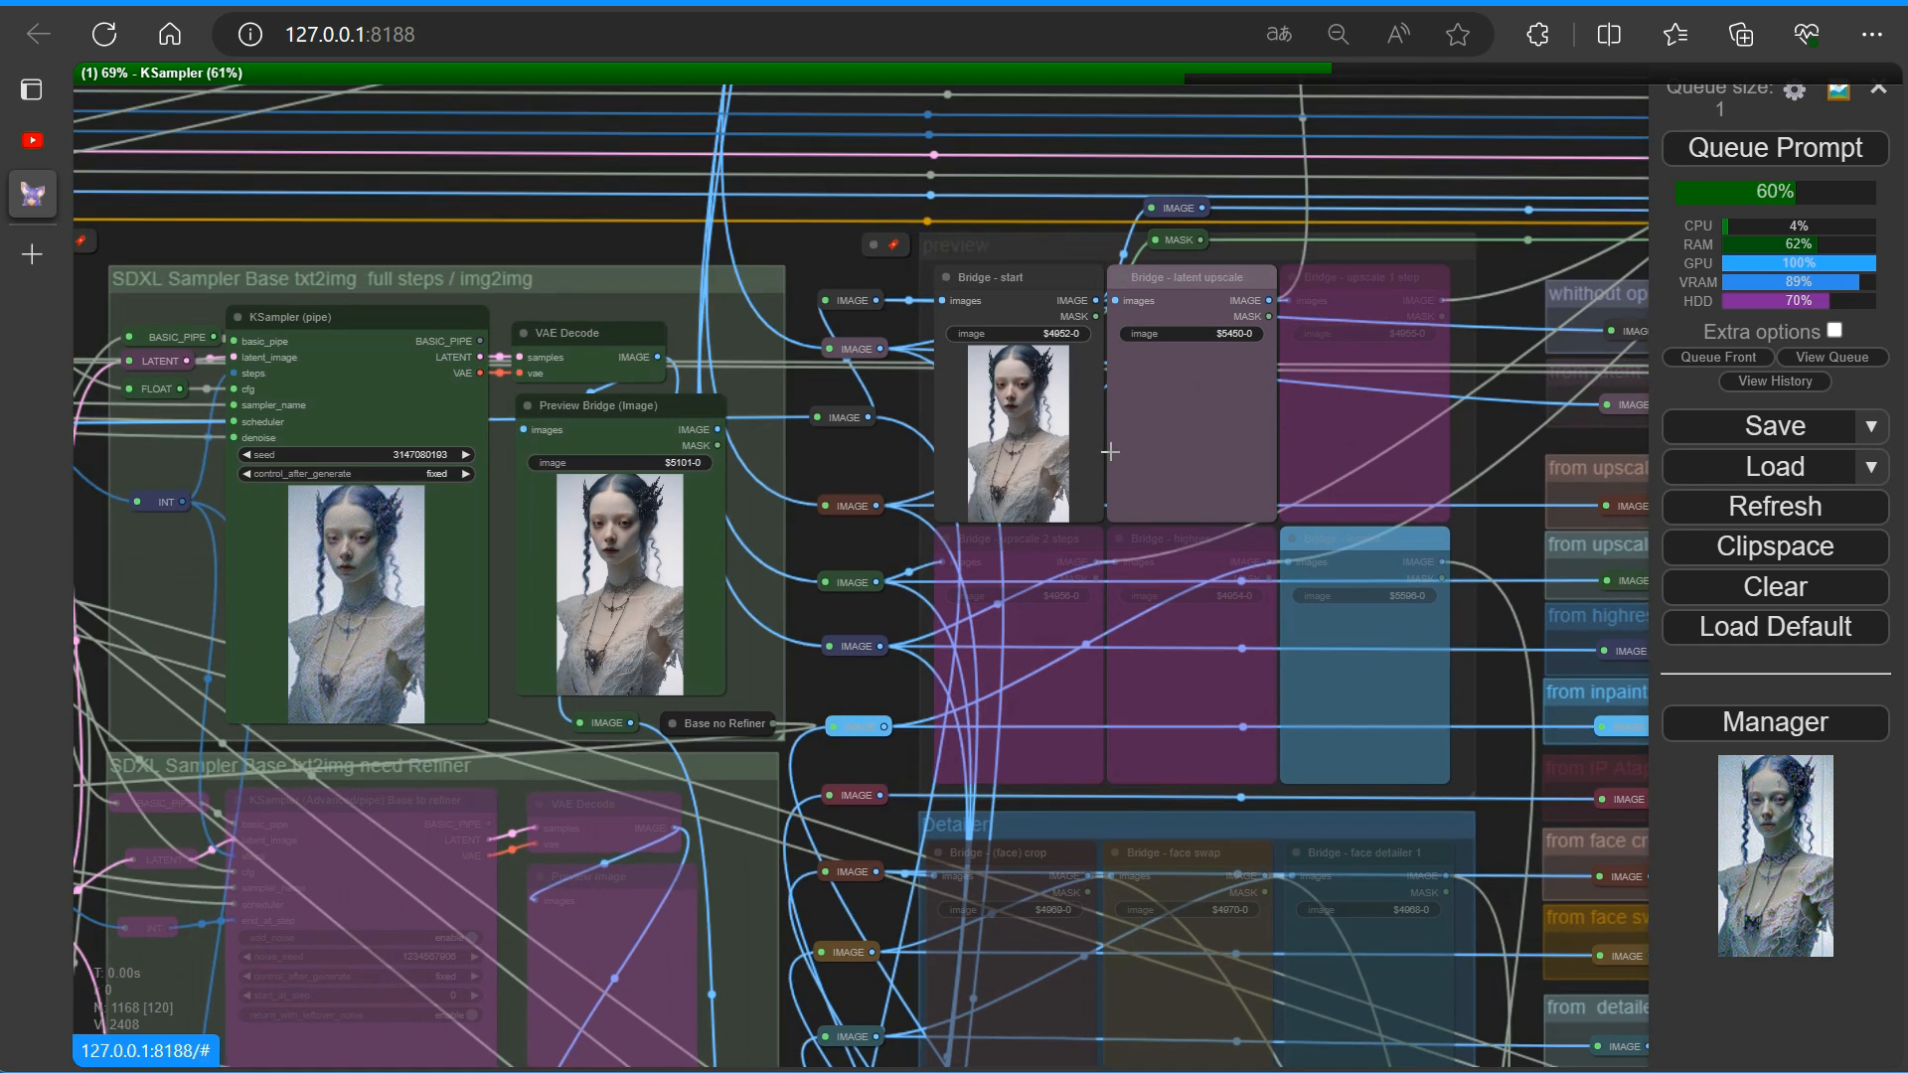
pyautogui.scroll(13, 982, 373)
pyautogui.moveTo(639, 660); pyautogui.dragTo(248, 731)
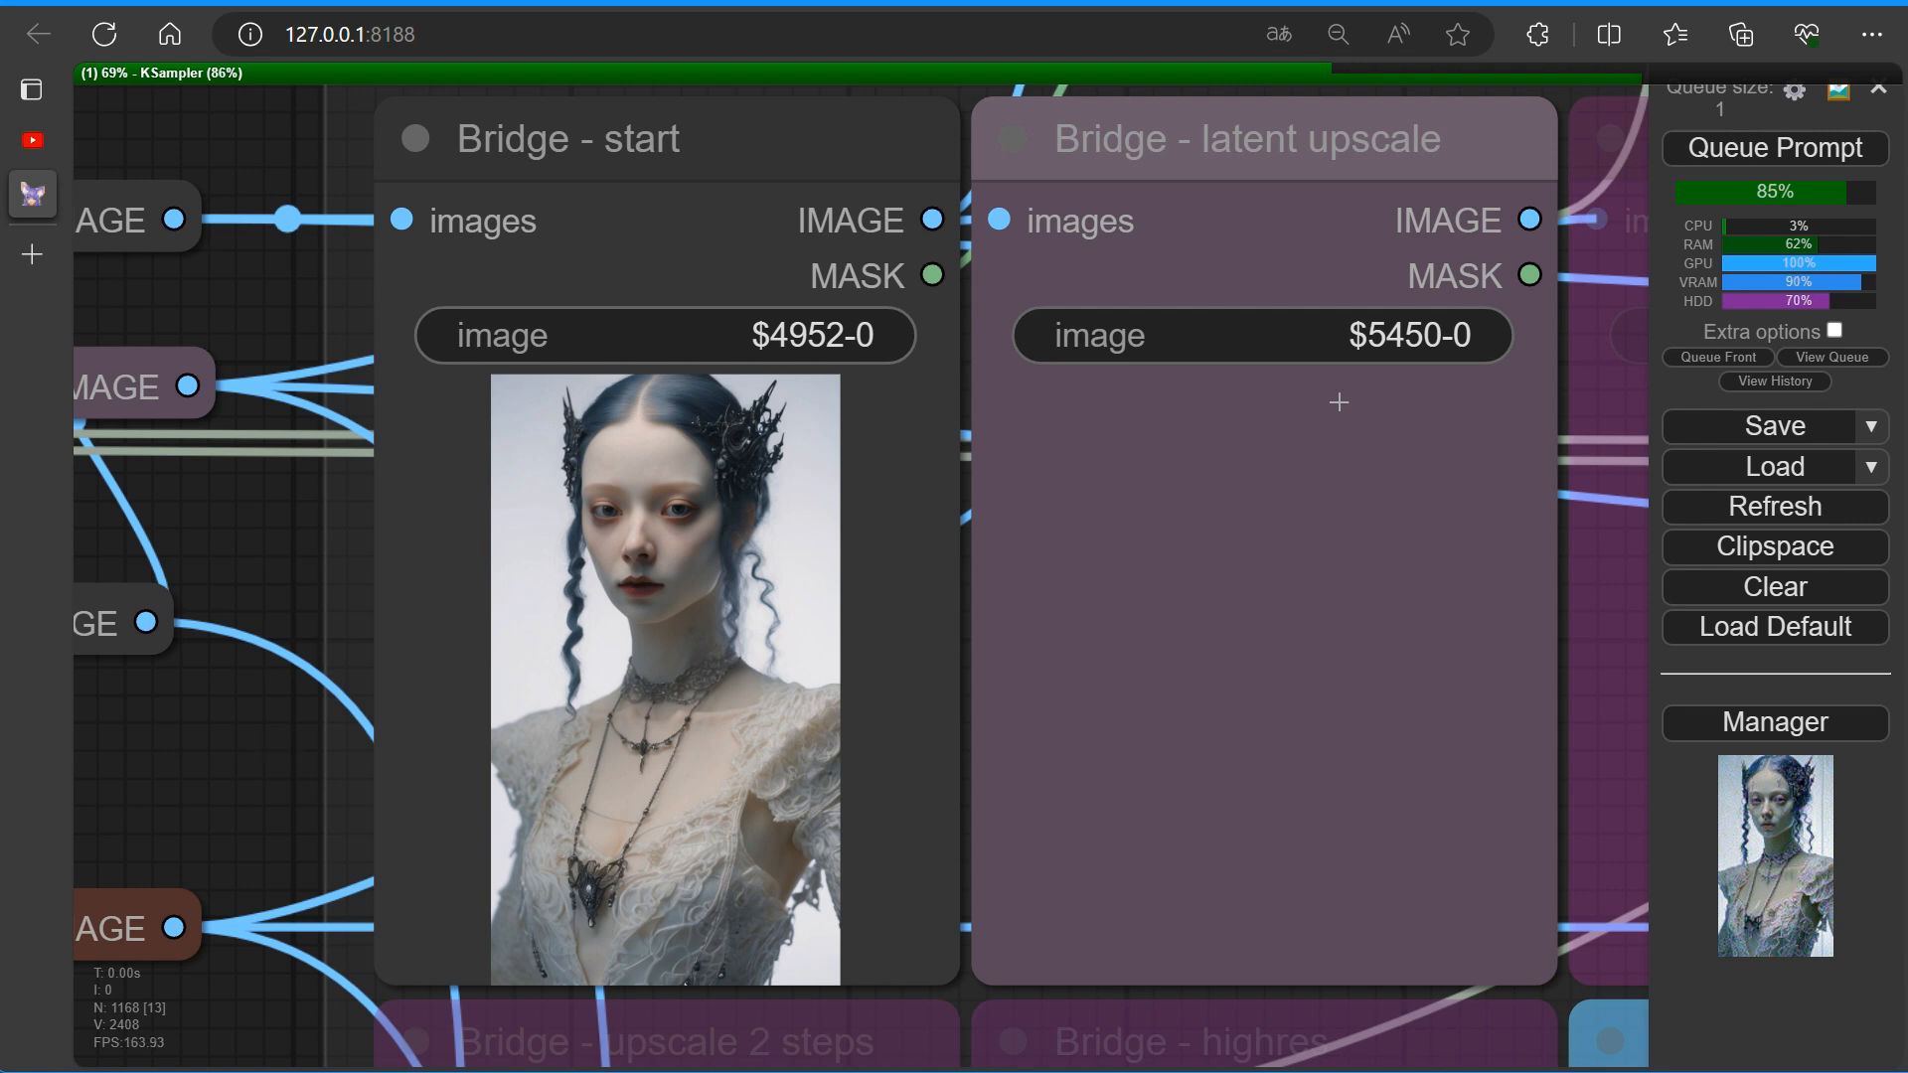
# Stop following execution and compare the start and latent upscale bridge images with the final image preview.
pyautogui.rightClick(272, 553)
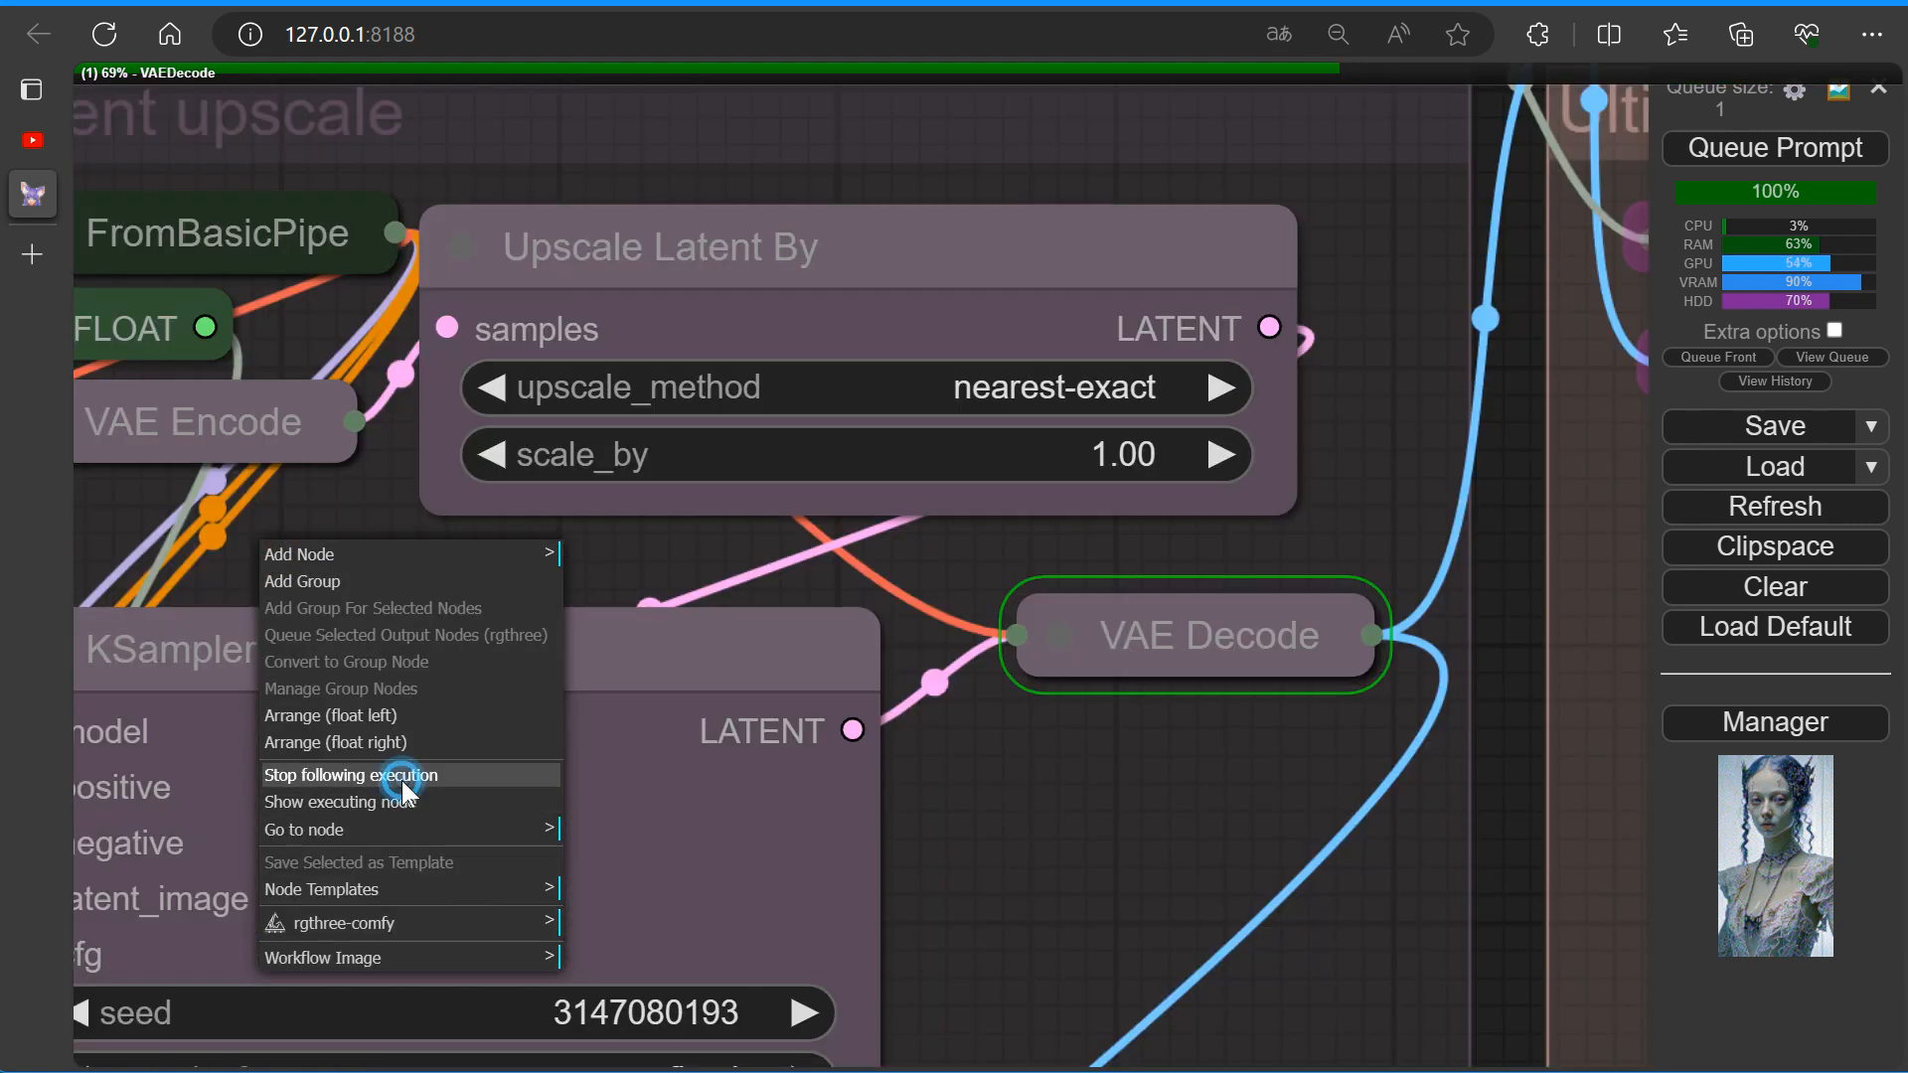
pyautogui.click(413, 783)
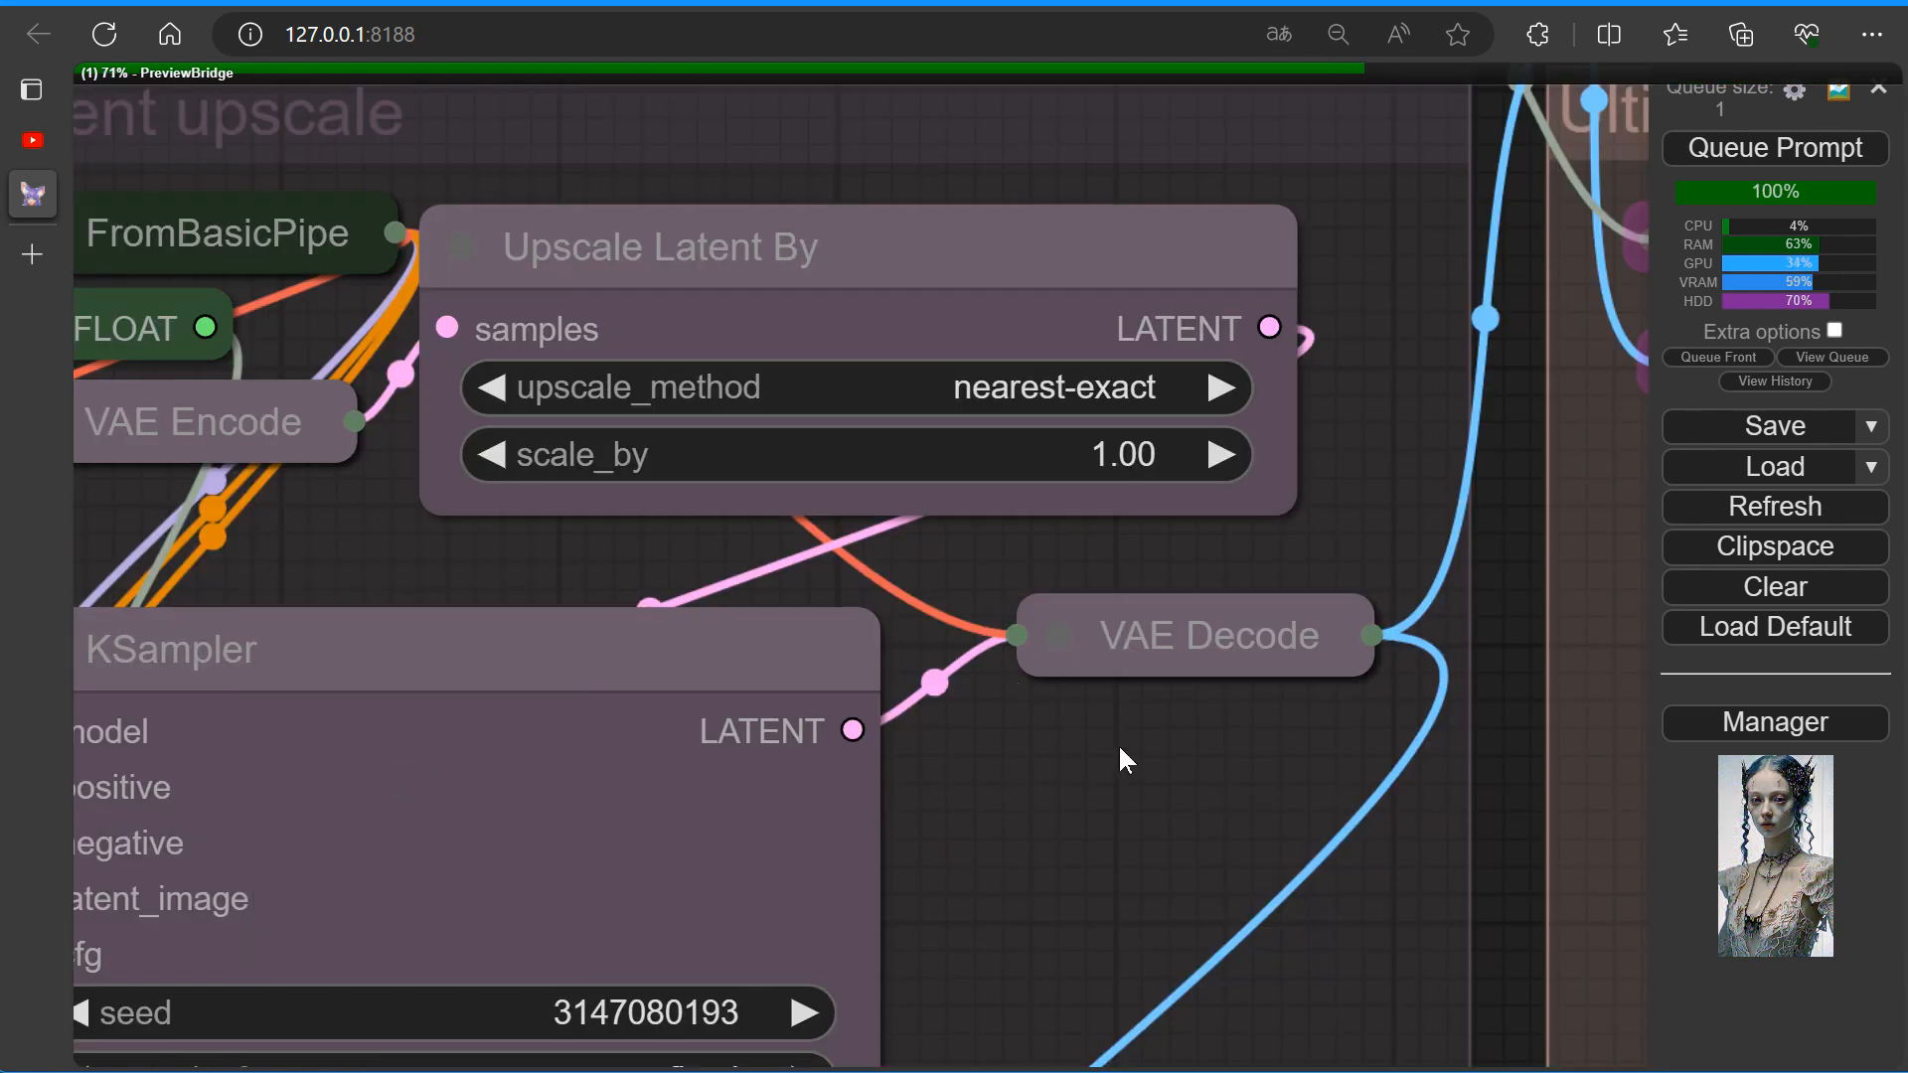
pyautogui.scroll(-9, 1120, 748)
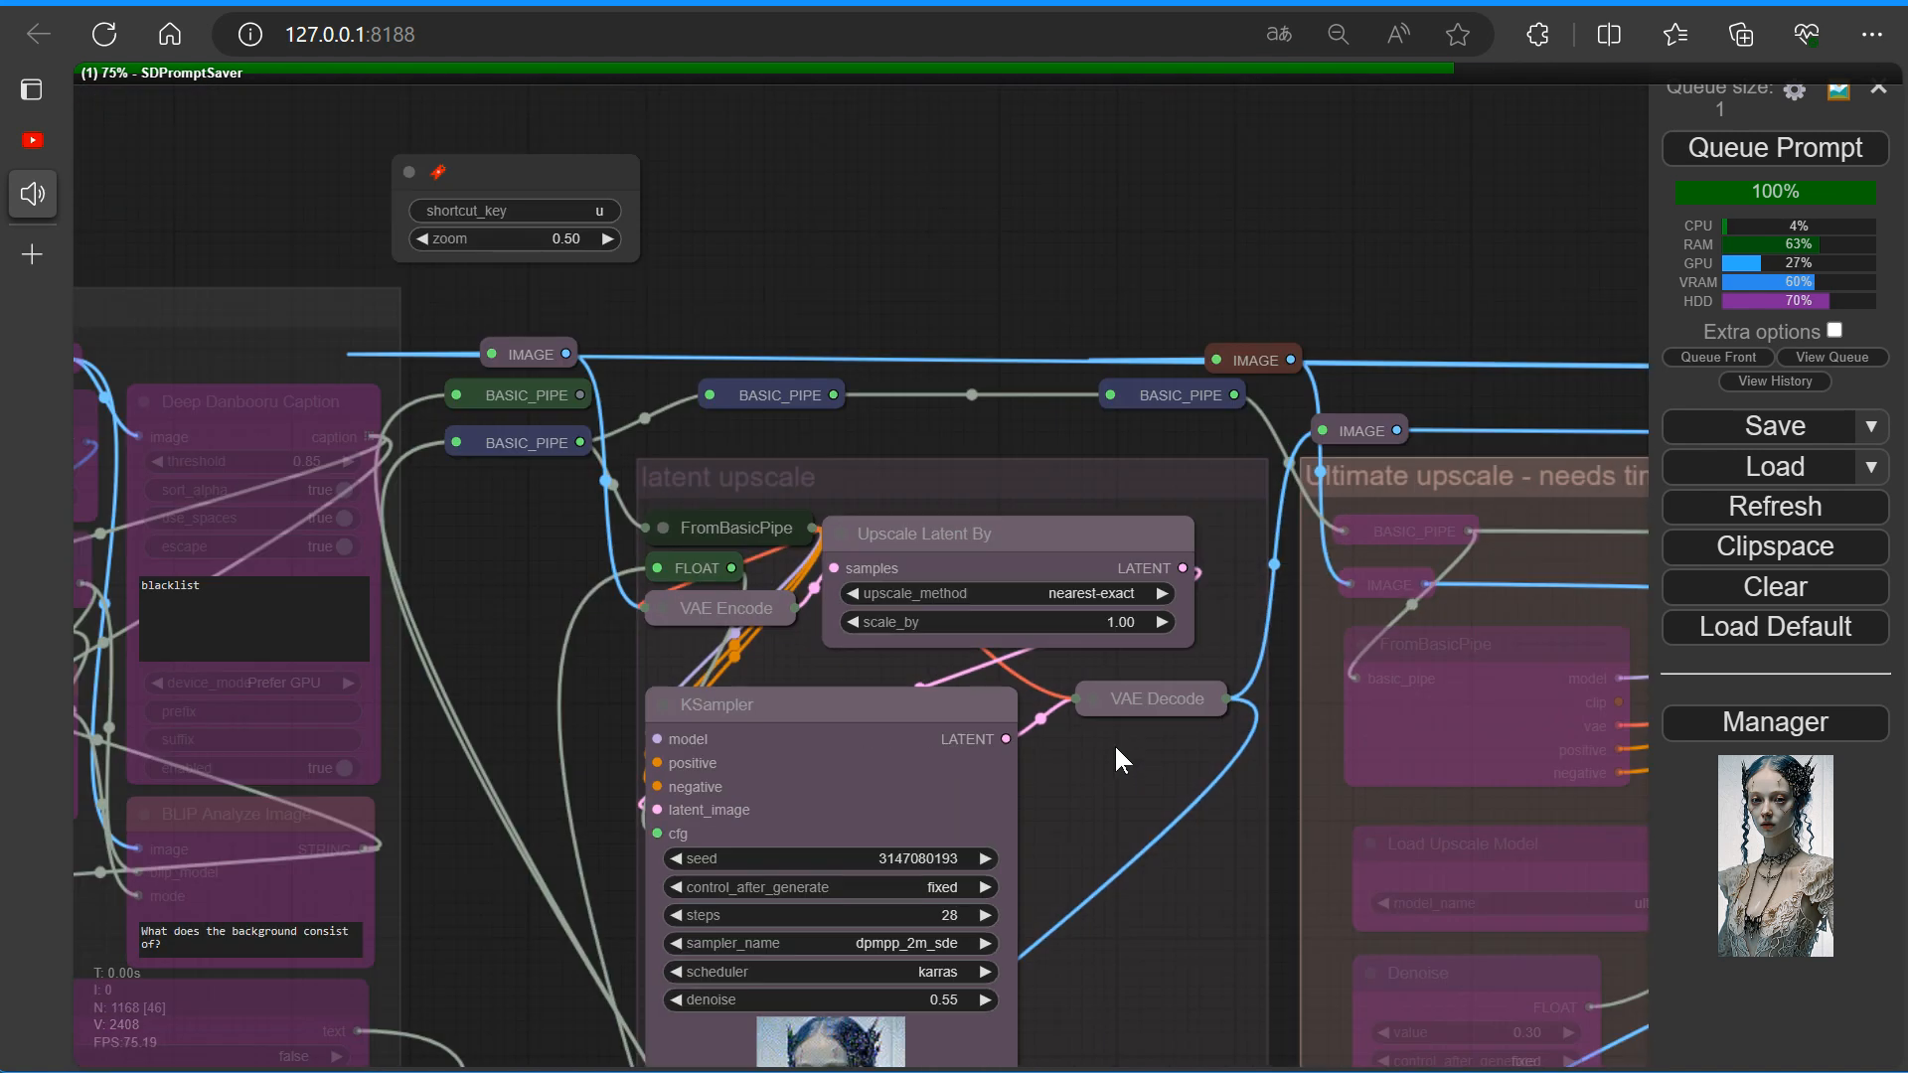
pyautogui.press('b')
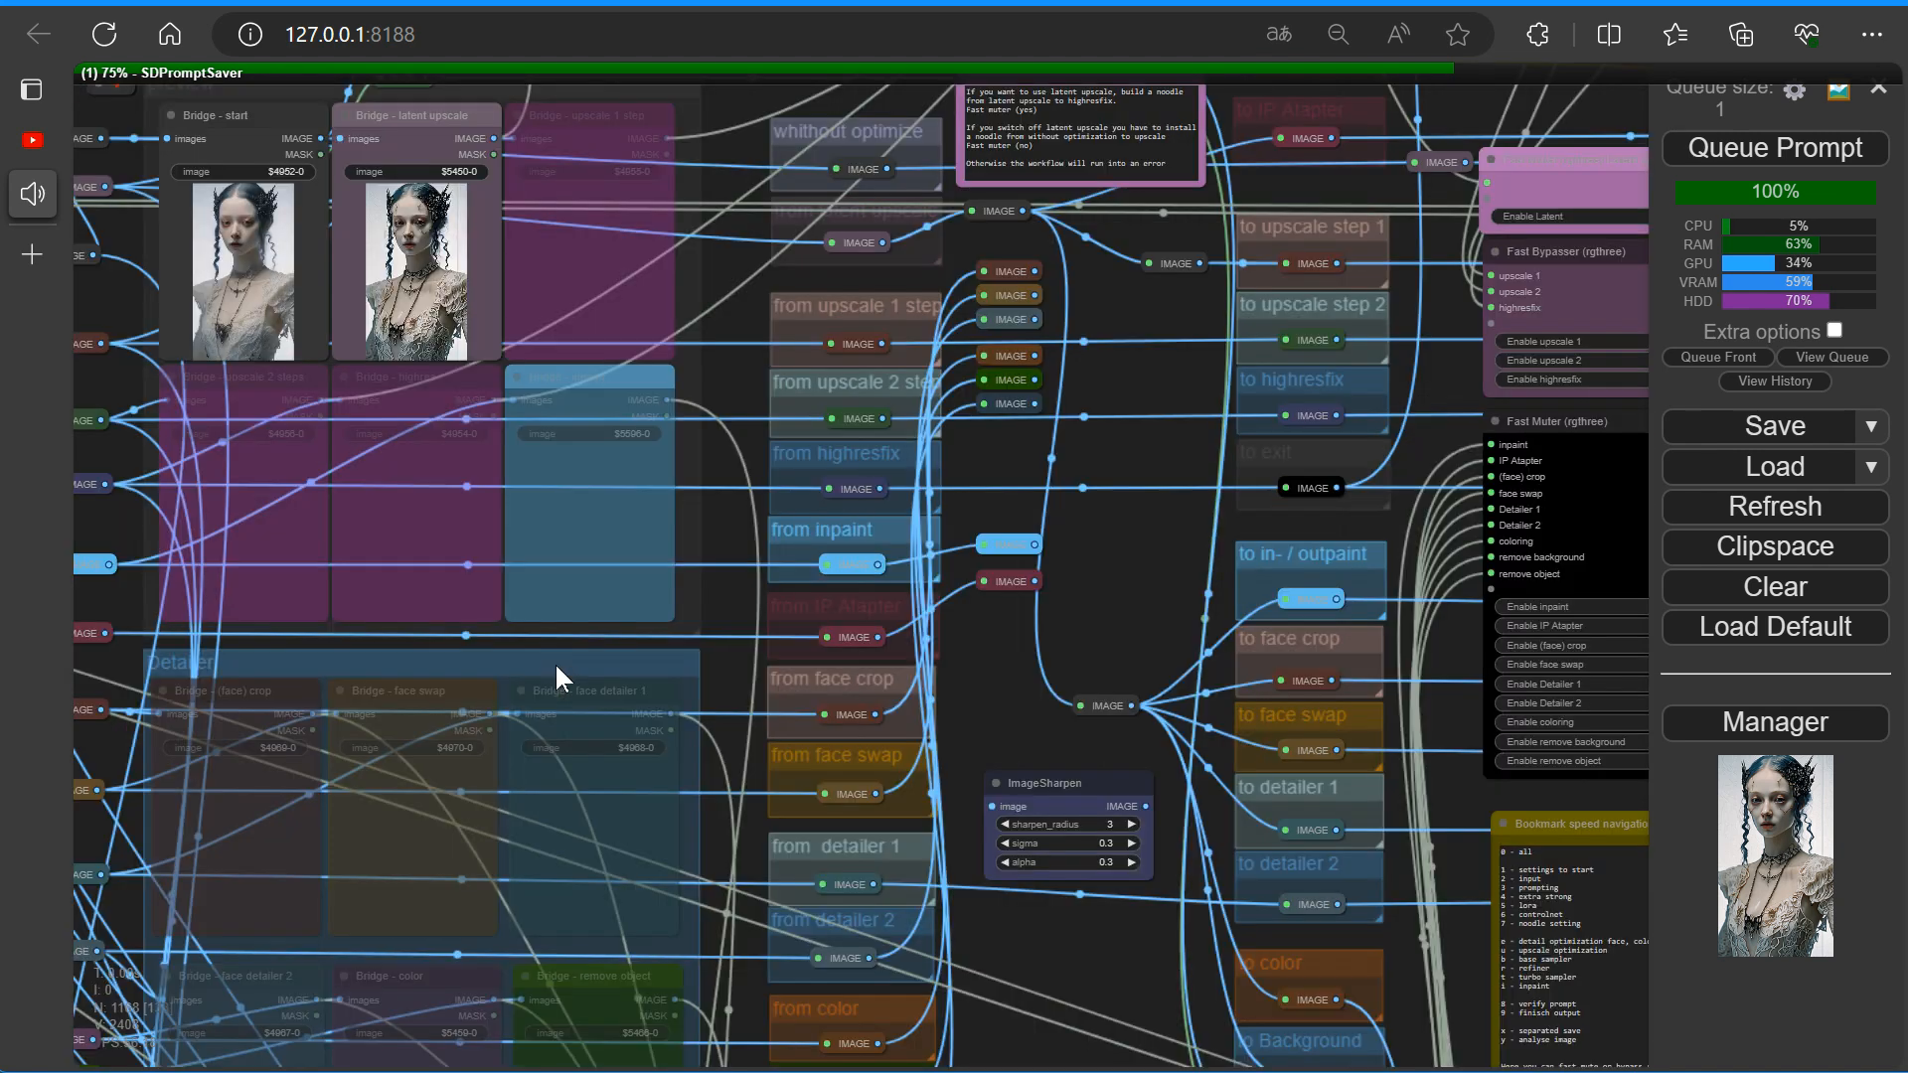
pyautogui.scroll(4, 548, 467)
pyautogui.scroll(1, 547, 467)
pyautogui.moveTo(864, 462); pyautogui.dragTo(1631, 858)
pyautogui.scroll(8, 1195, 599)
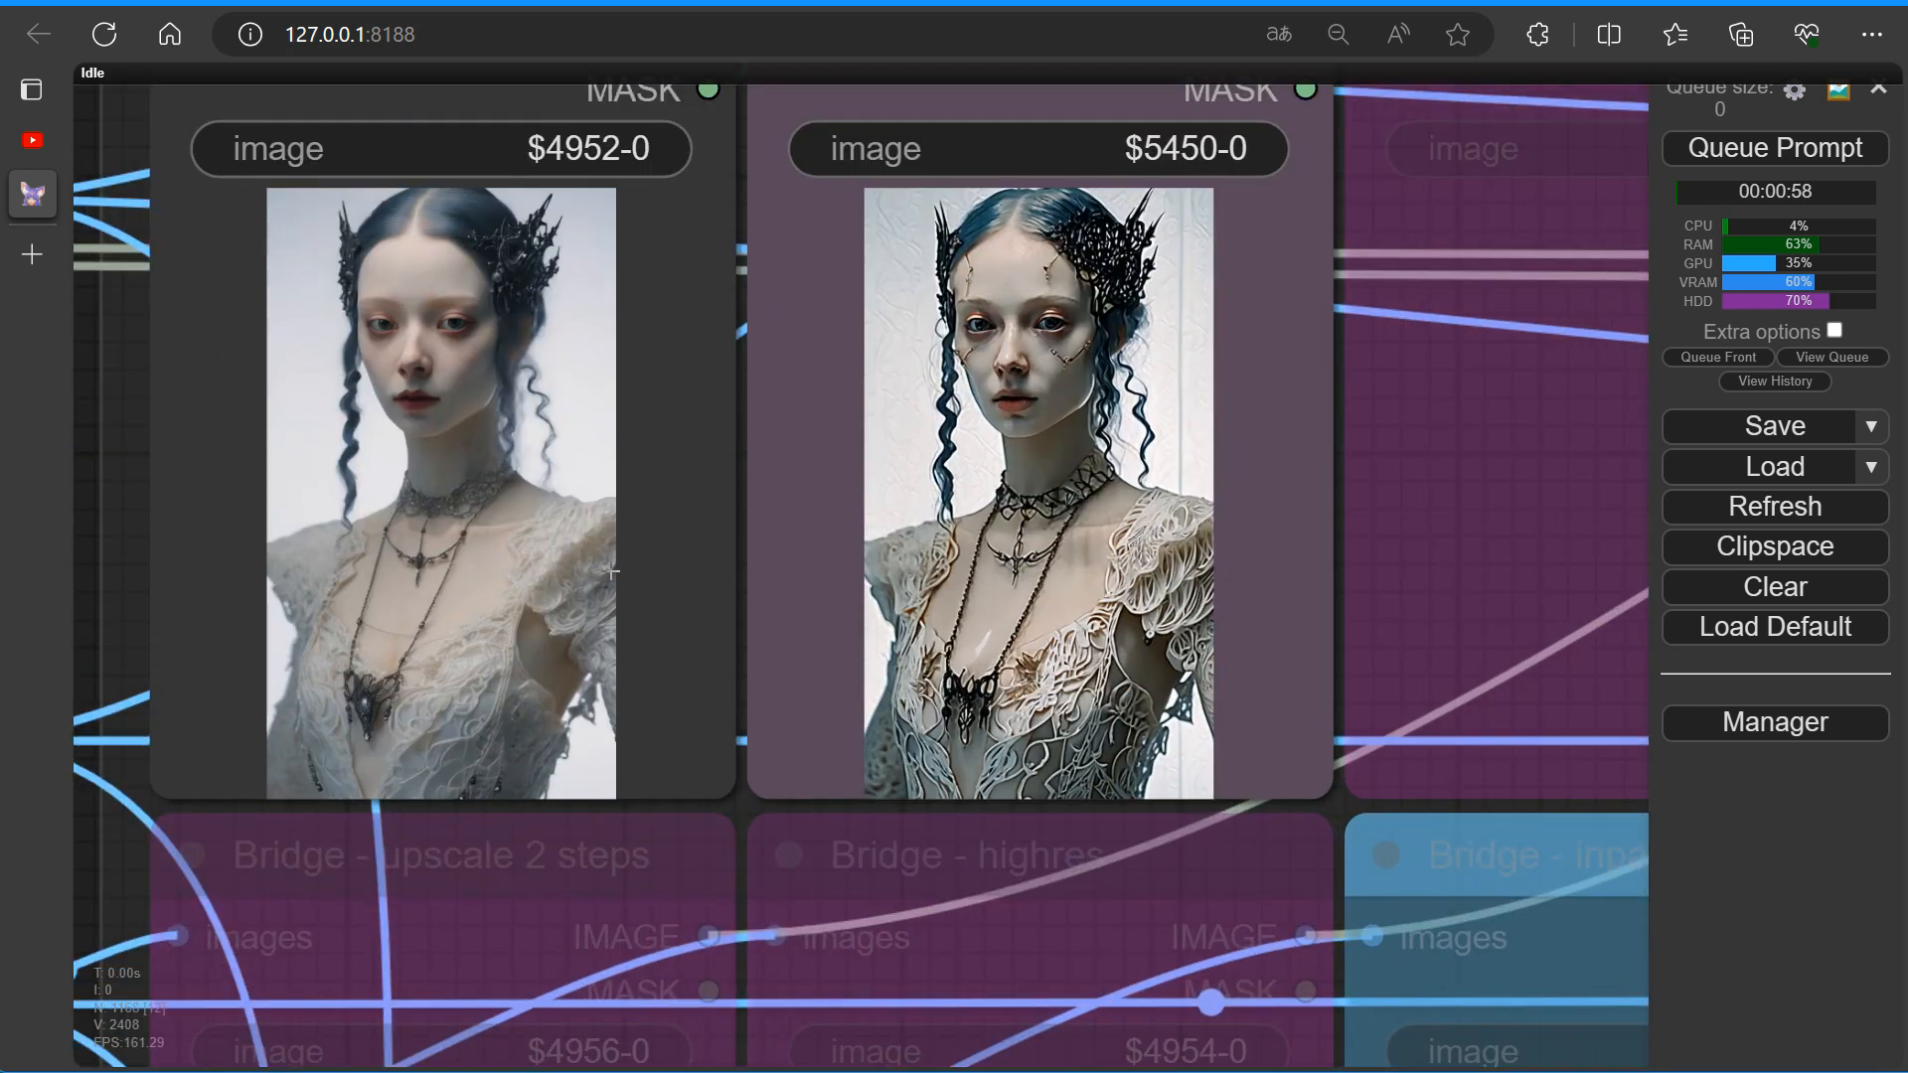
pyautogui.press('9')
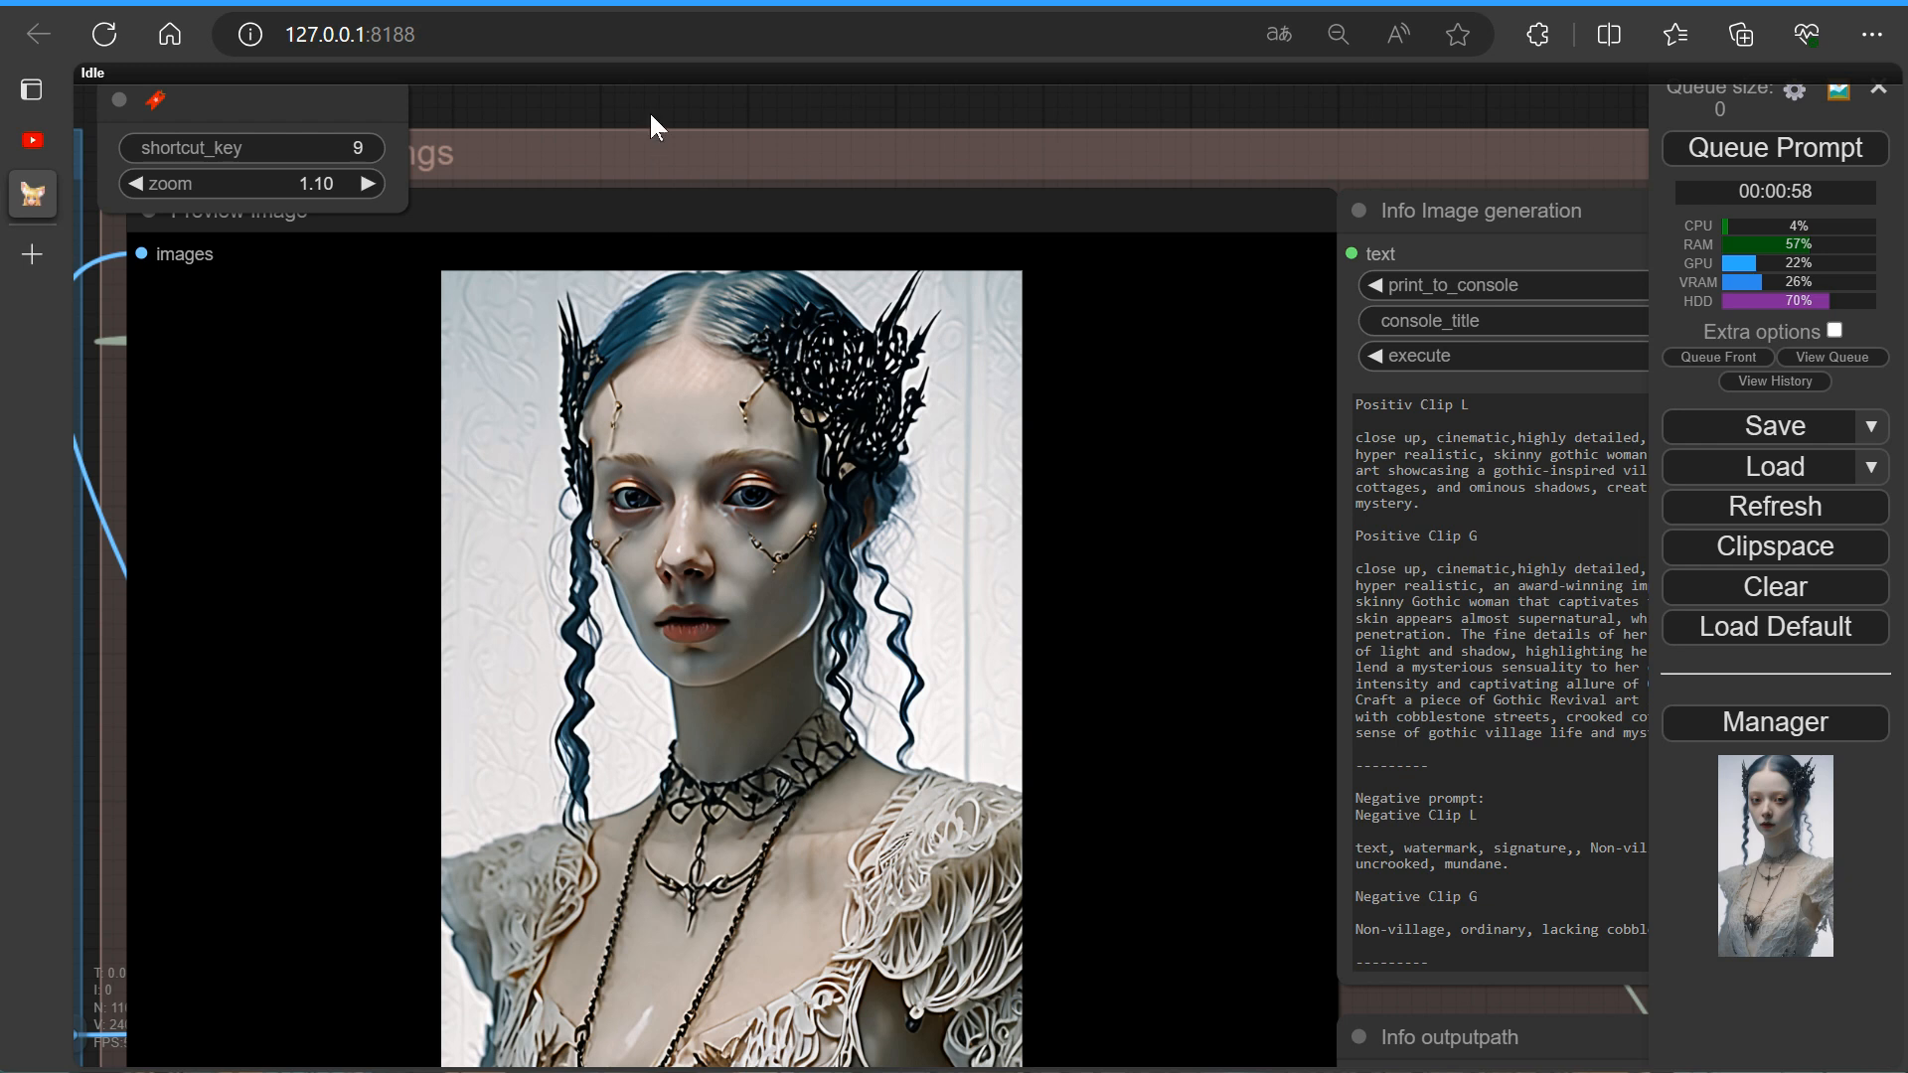
# Set the Enviroment node's value to Snow in the Background with Styler group.
pyautogui.press('0')
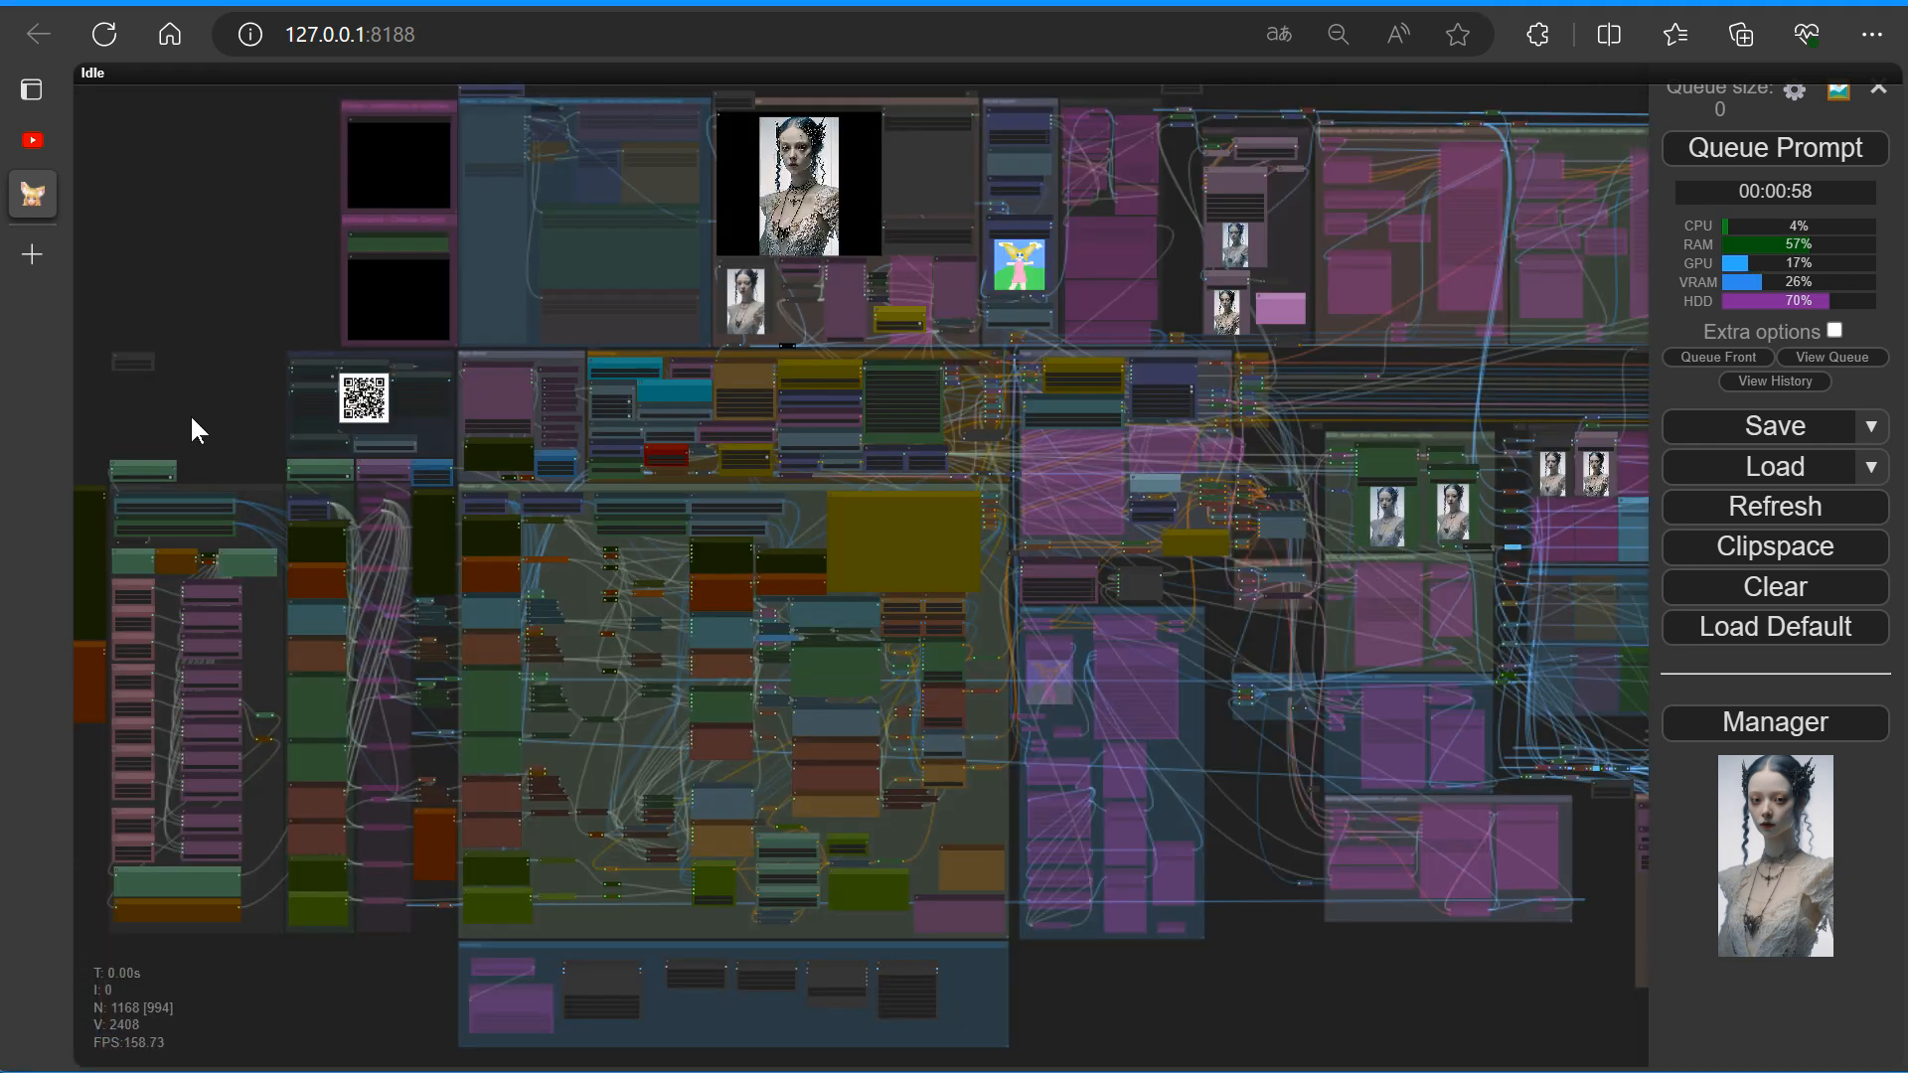
pyautogui.moveTo(191, 417); pyautogui.dragTo(398, 341)
pyautogui.scroll(7, 364, 634)
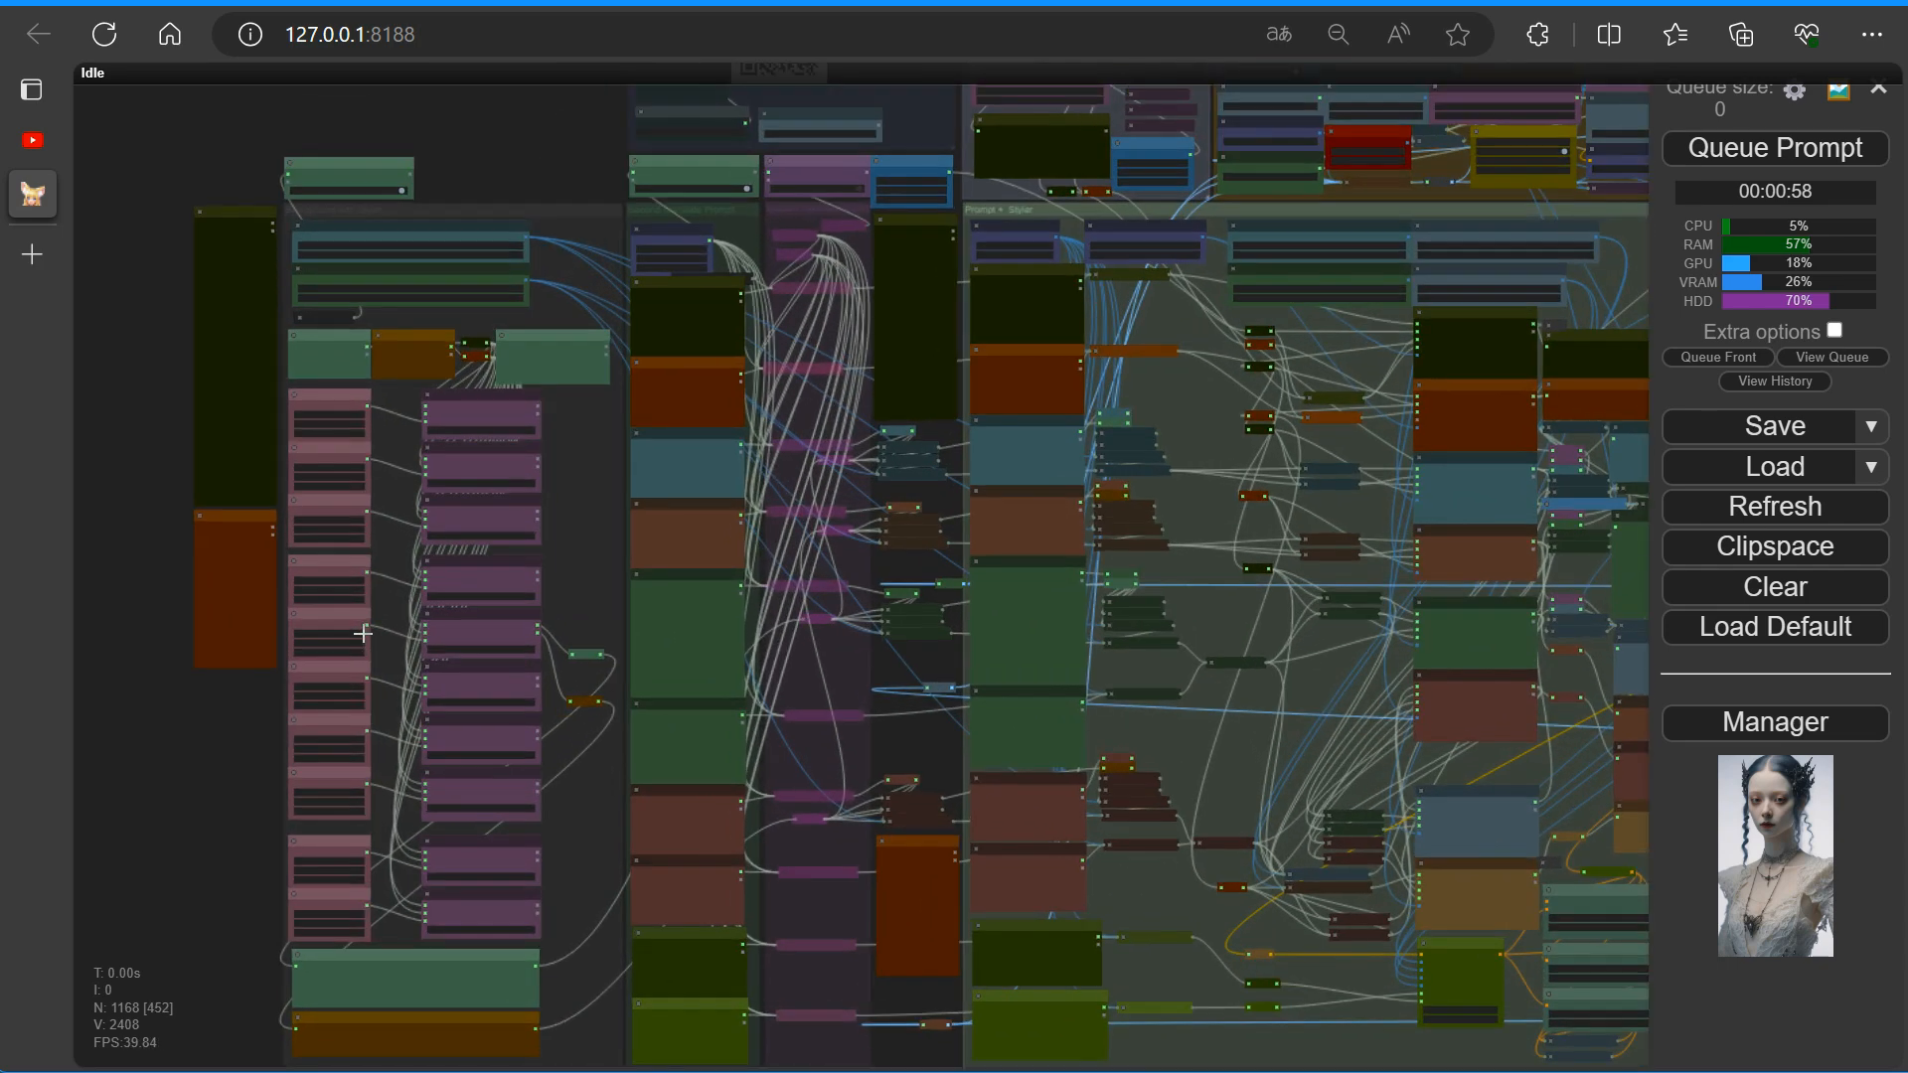
pyautogui.scroll(8, 363, 633)
pyautogui.scroll(7, 781, 457)
pyautogui.moveTo(878, 337); pyautogui.dragTo(1226, 851)
pyautogui.scroll(4, 548, 686)
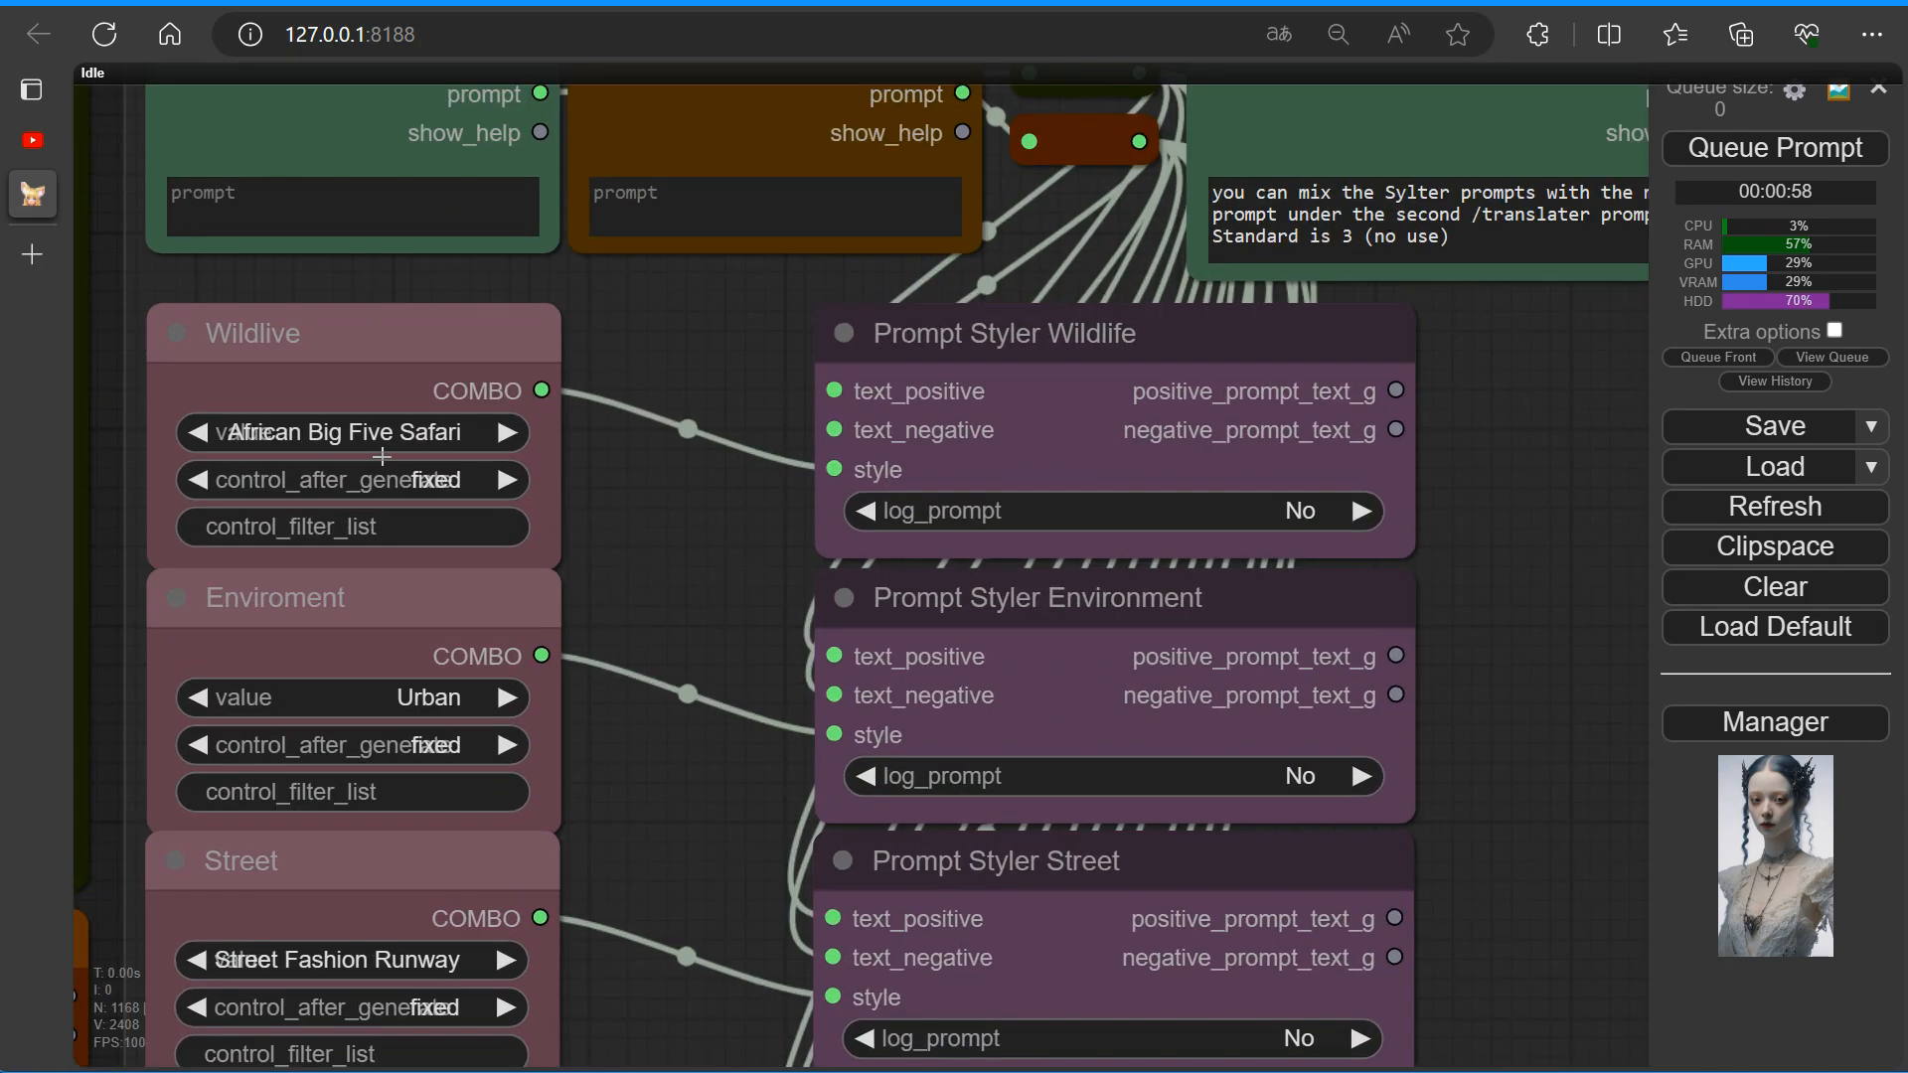
pyautogui.moveTo(586, 806); pyautogui.dragTo(568, 406)
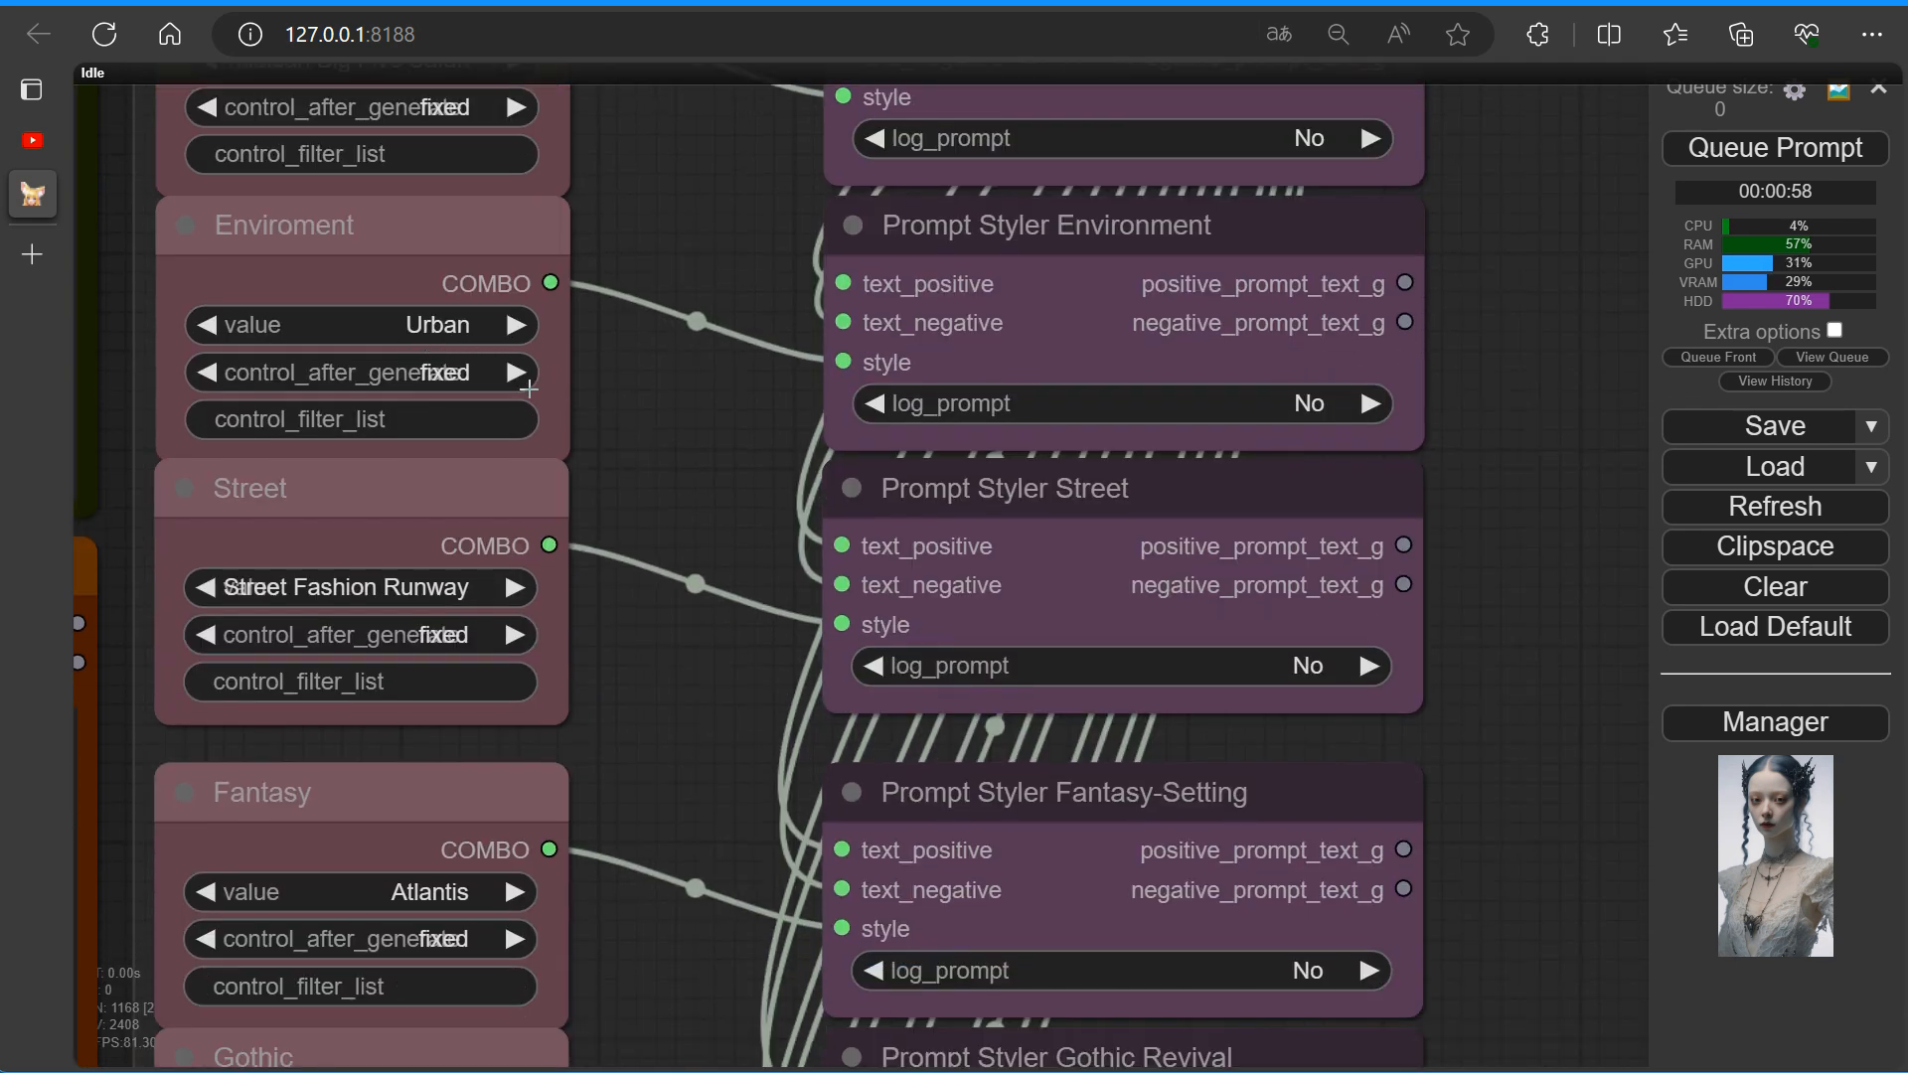
pyautogui.click(513, 325)
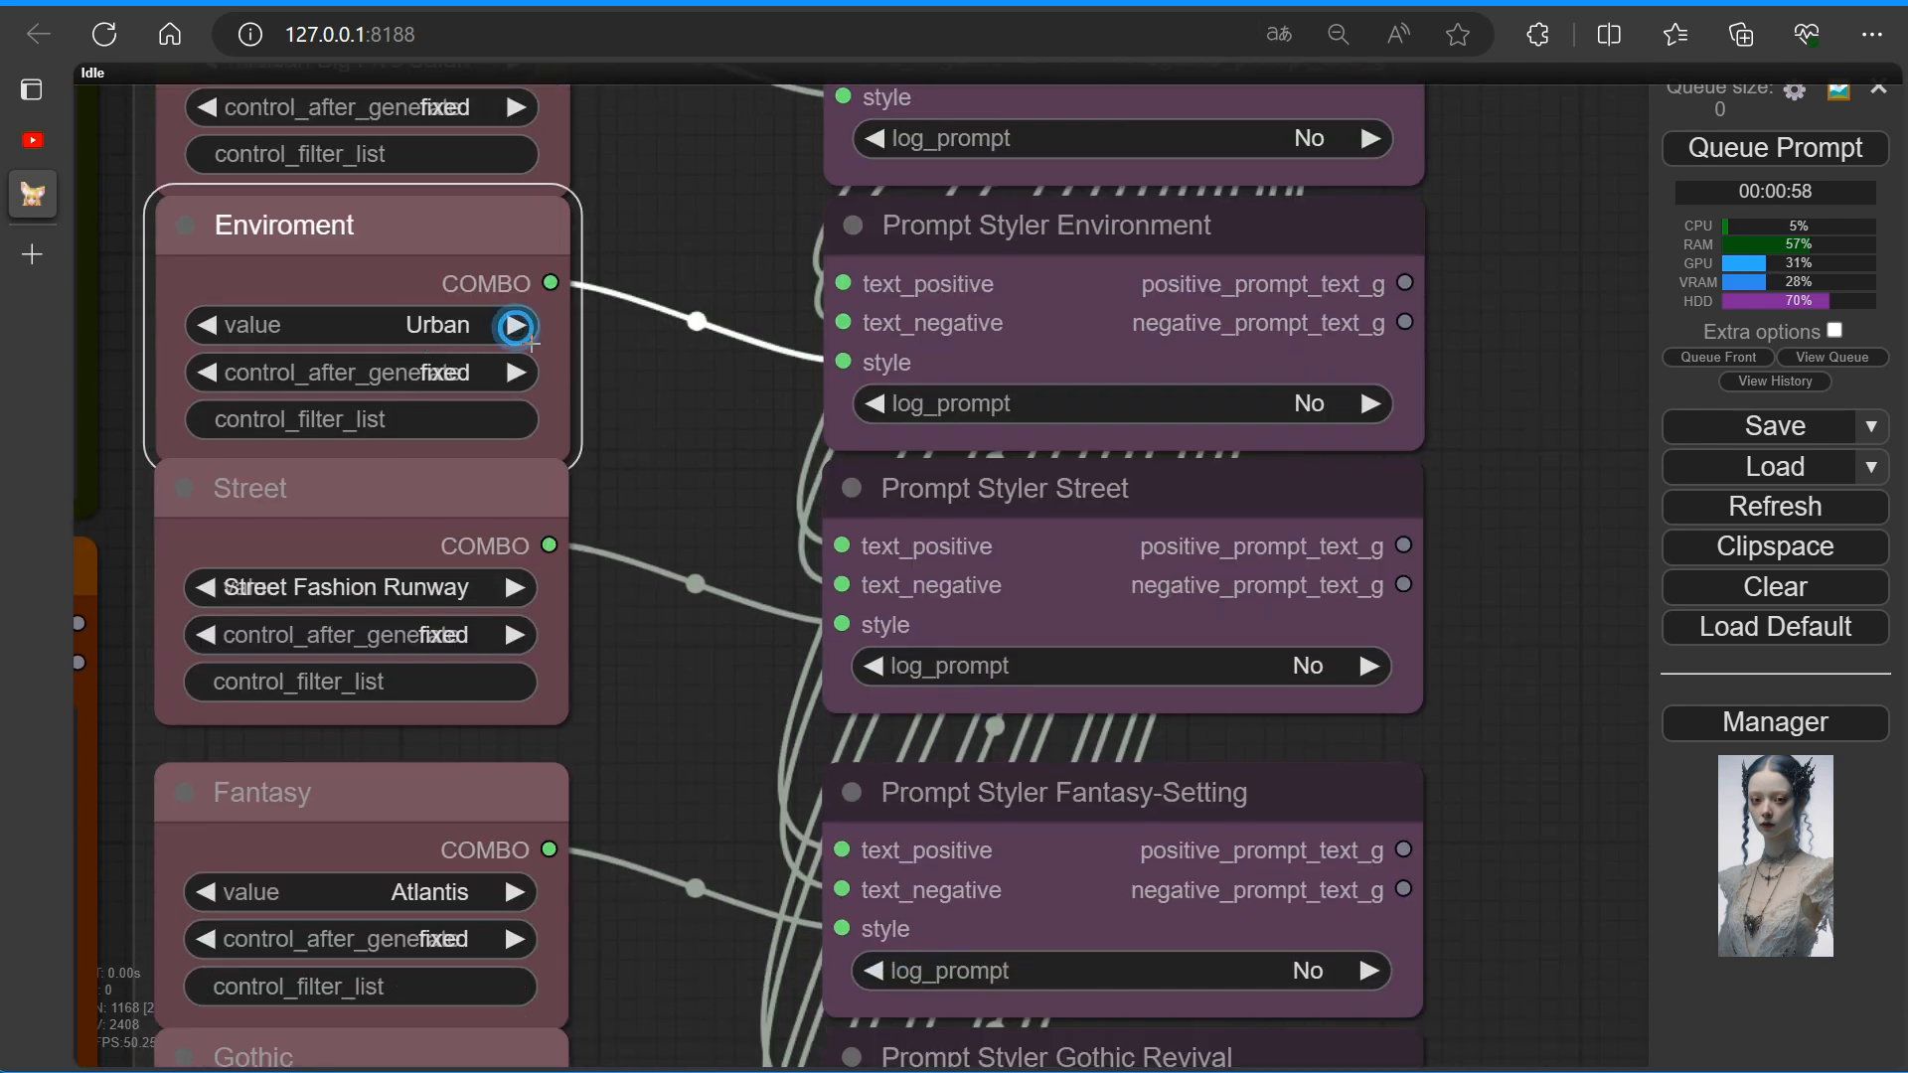
pyautogui.click(401, 332)
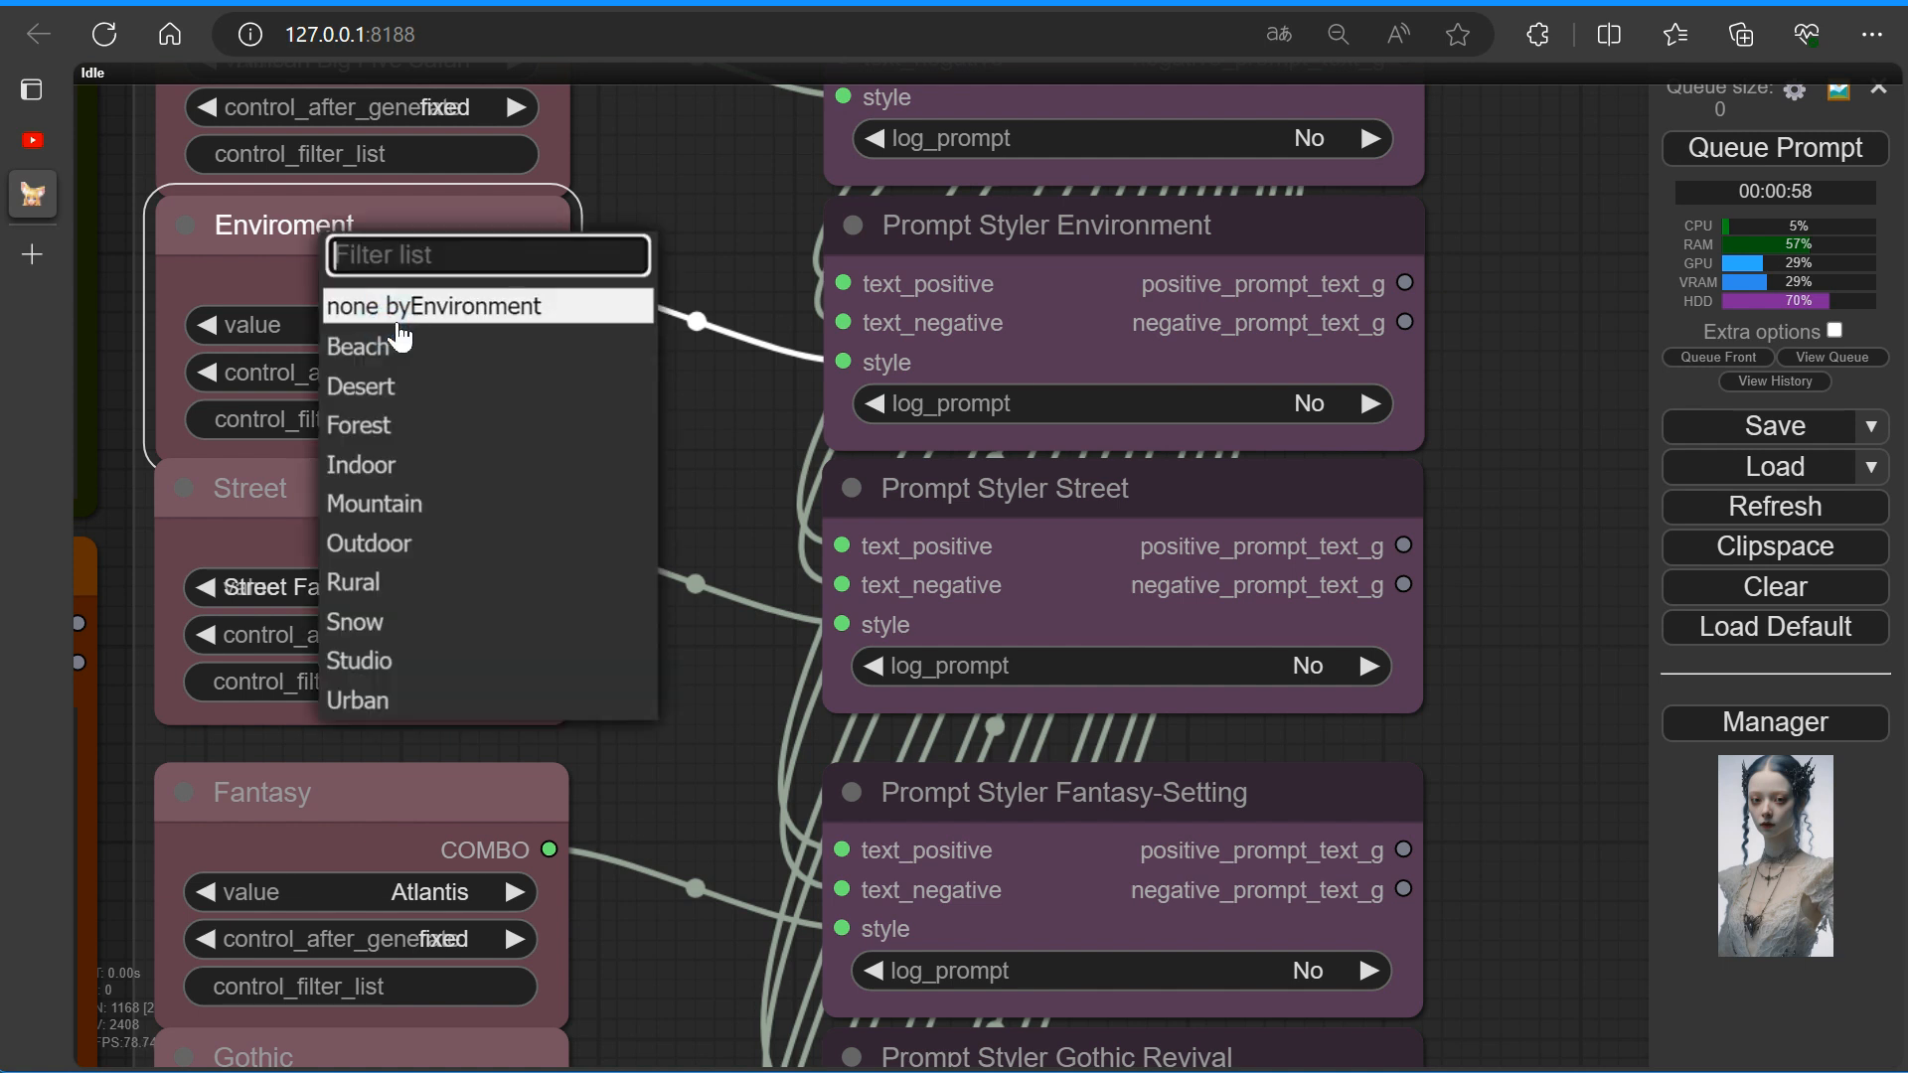
pyautogui.click(384, 624)
# Connect the Prompt Styler Environment node's positive and negative prompt outputs to the green and orange STRING reroutes, replacing the Gothic Revival links.
pyautogui.scroll(-4, 631, 455)
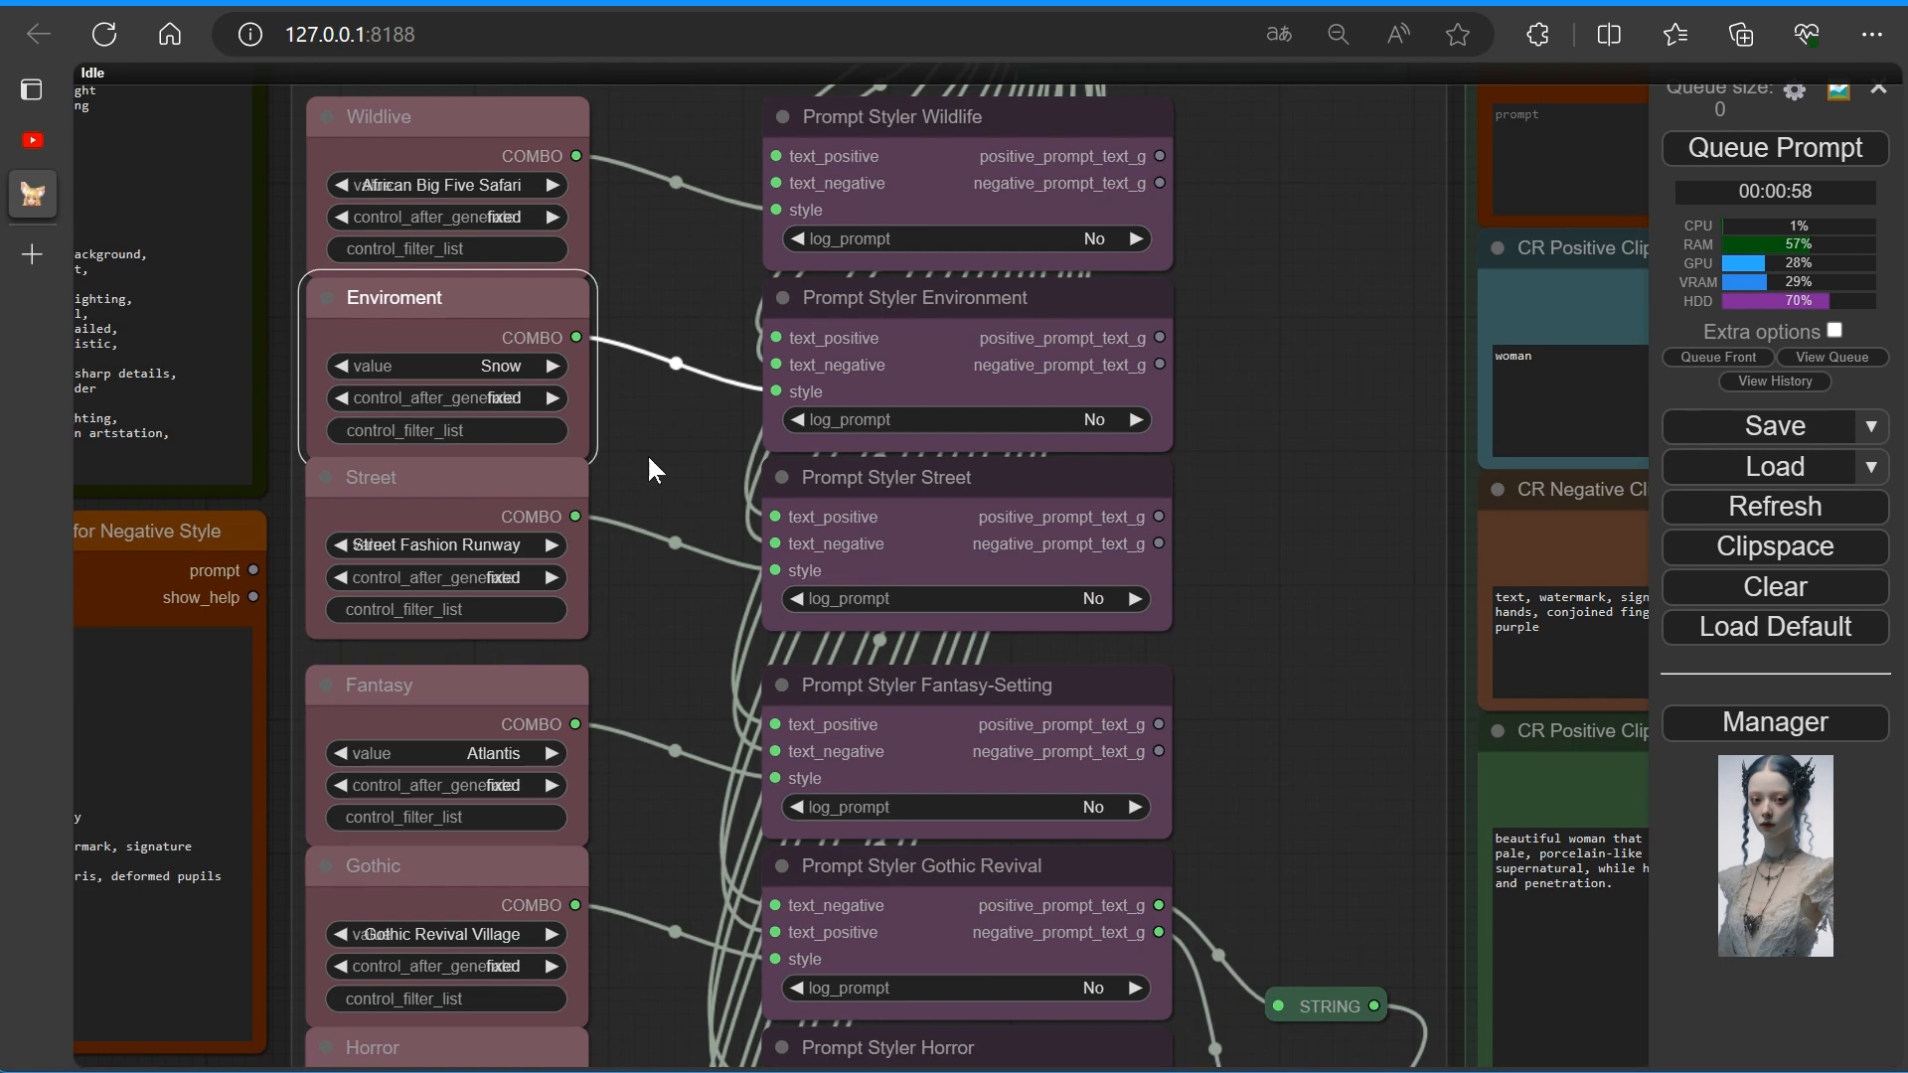
pyautogui.moveTo(1311, 527); pyautogui.dragTo(599, 453)
pyautogui.scroll(-3, 596, 696)
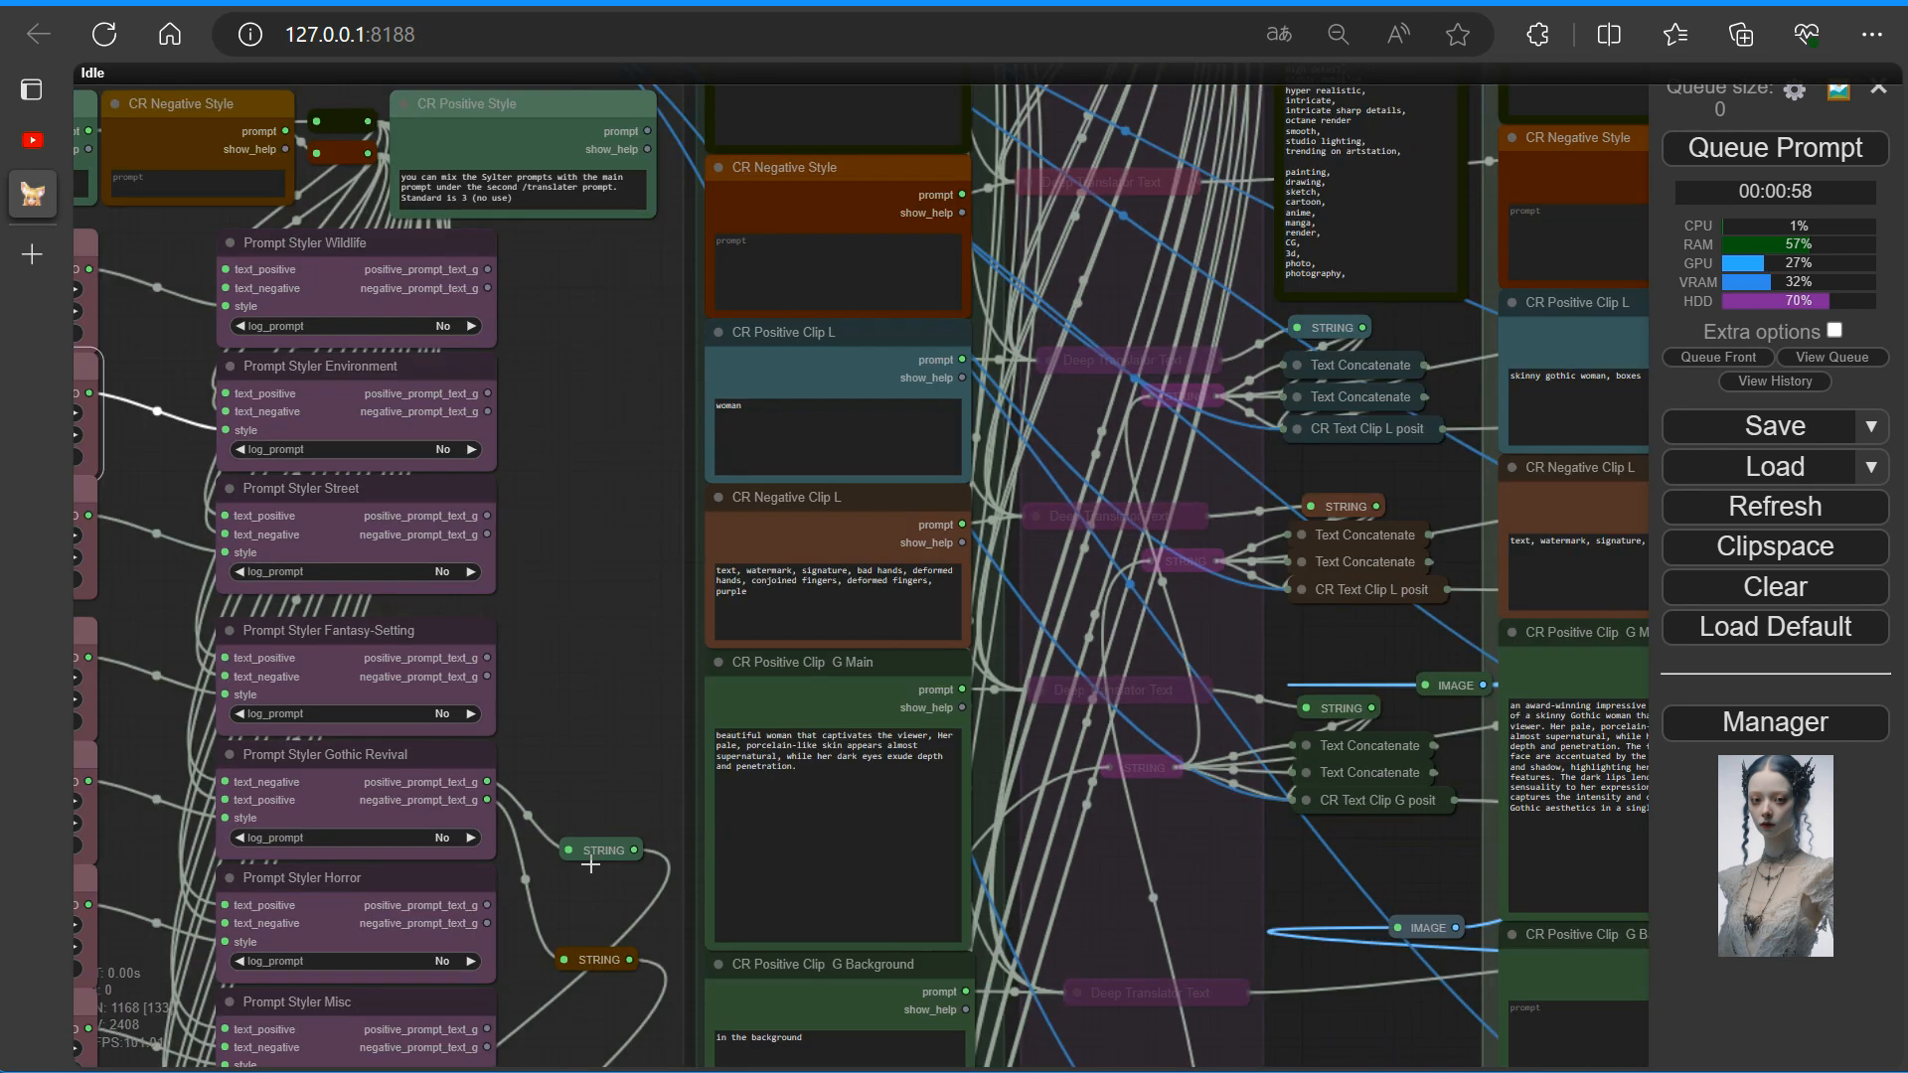
pyautogui.moveTo(488, 393); pyautogui.dragTo(568, 849)
pyautogui.moveTo(488, 411); pyautogui.dragTo(564, 960)
# Check the Style Clip L and Style Clip G values and the Enable Background Style switch for the background styler.
pyautogui.scroll(-3, 609, 785)
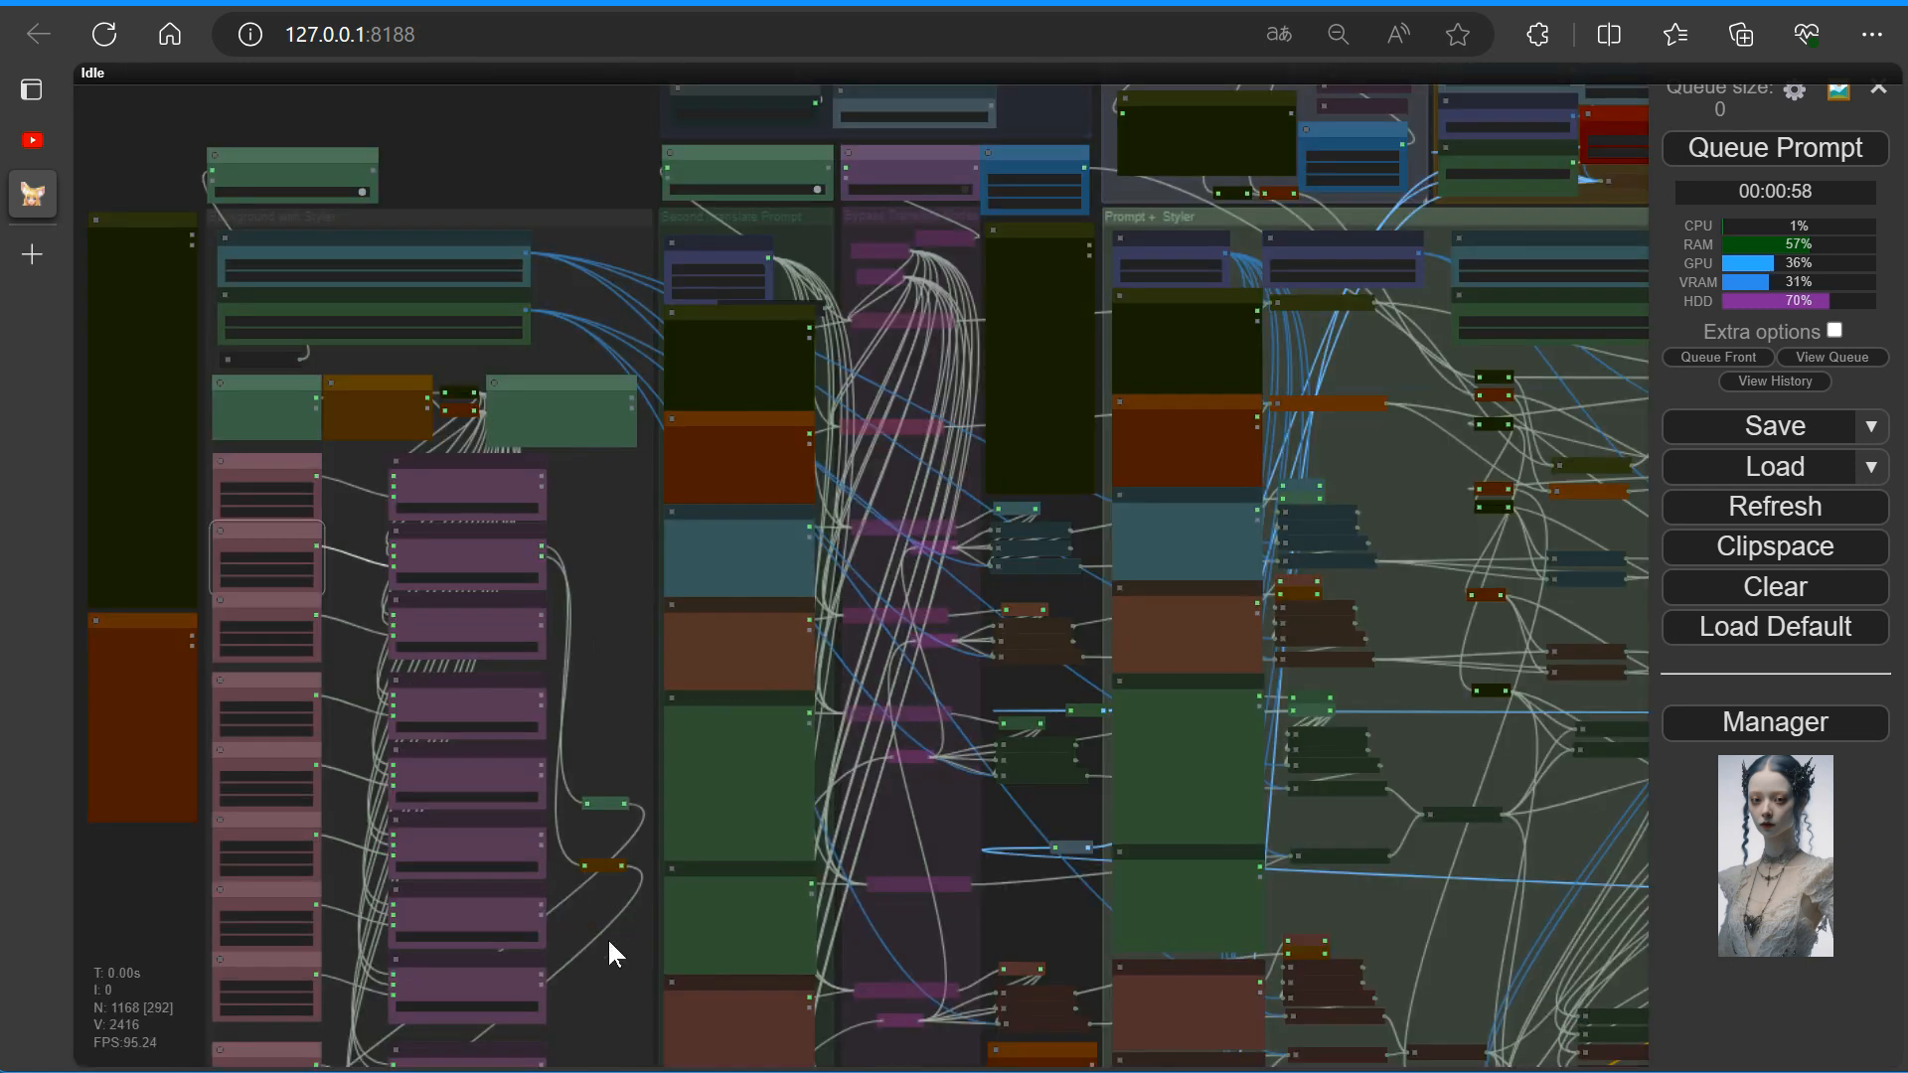
pyautogui.scroll(-3, 609, 944)
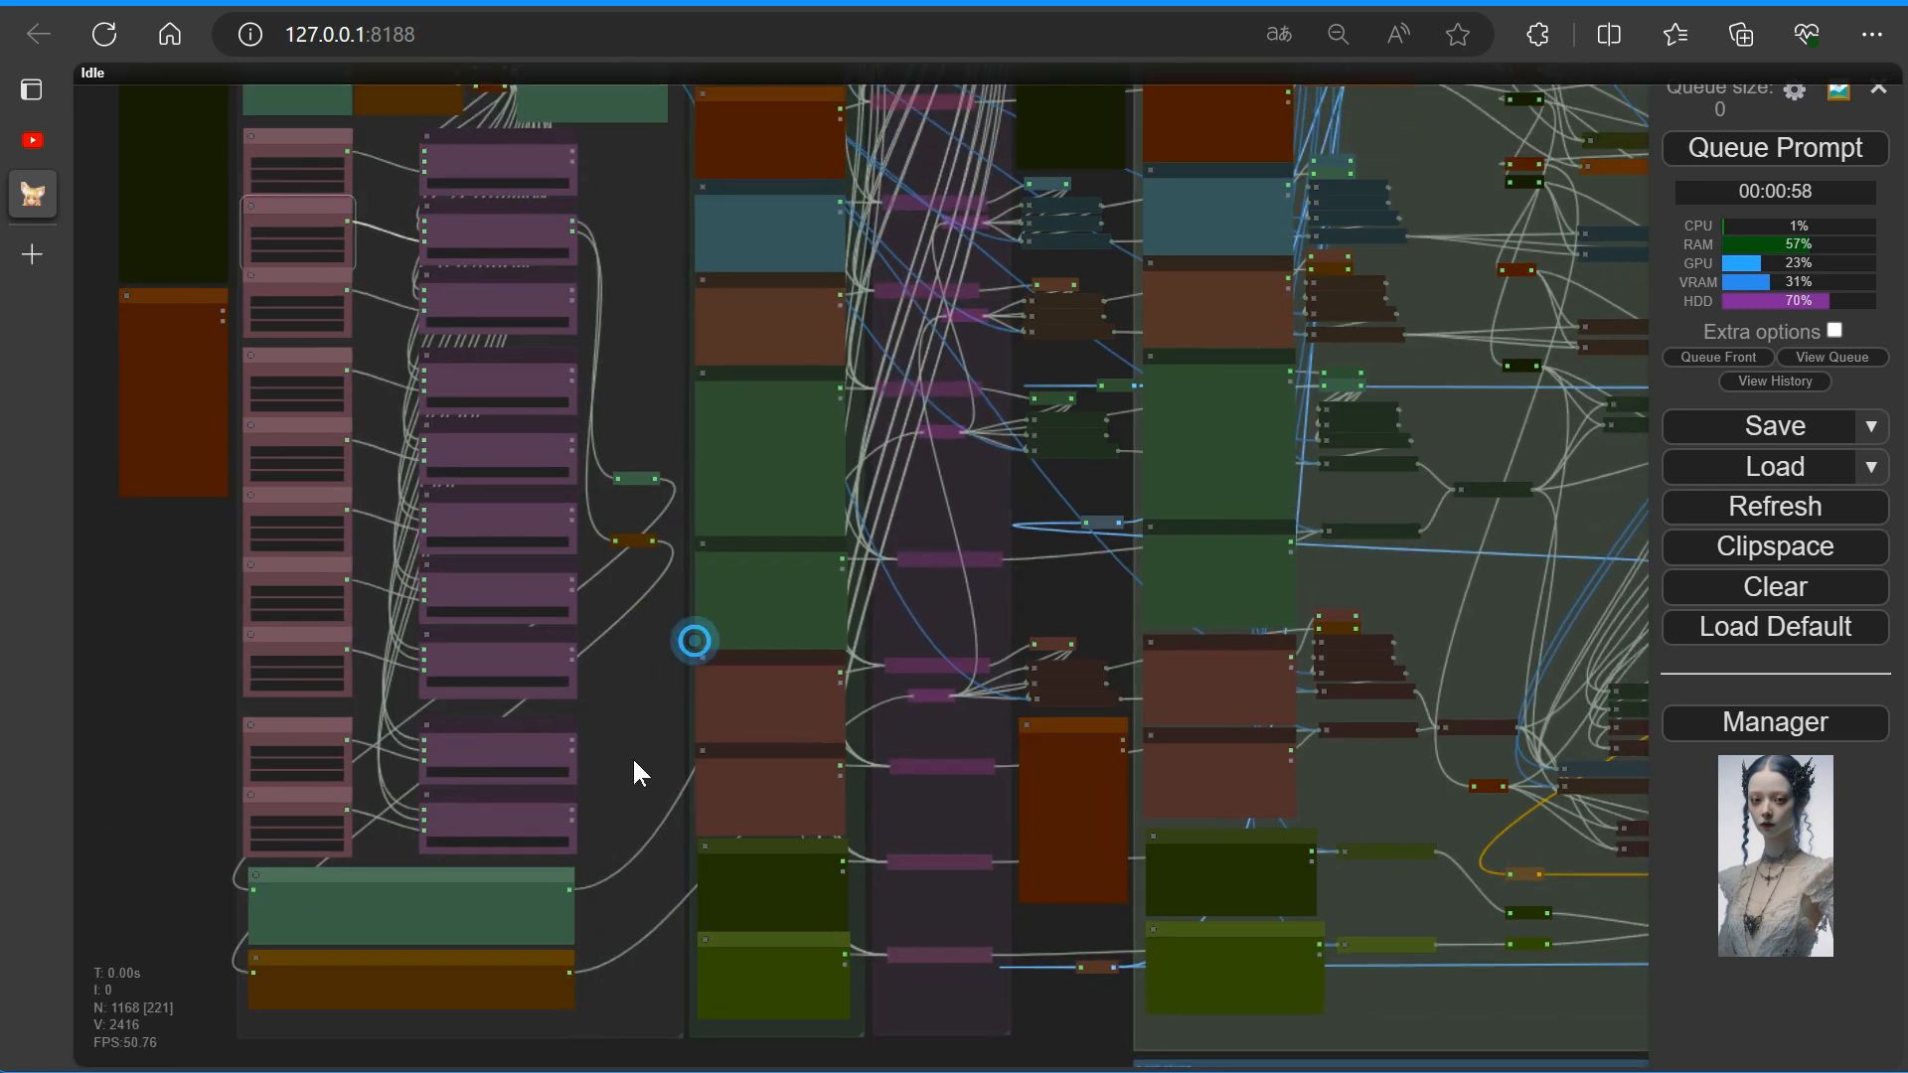
pyautogui.scroll(3, 631, 755)
pyautogui.scroll(5, 820, 740)
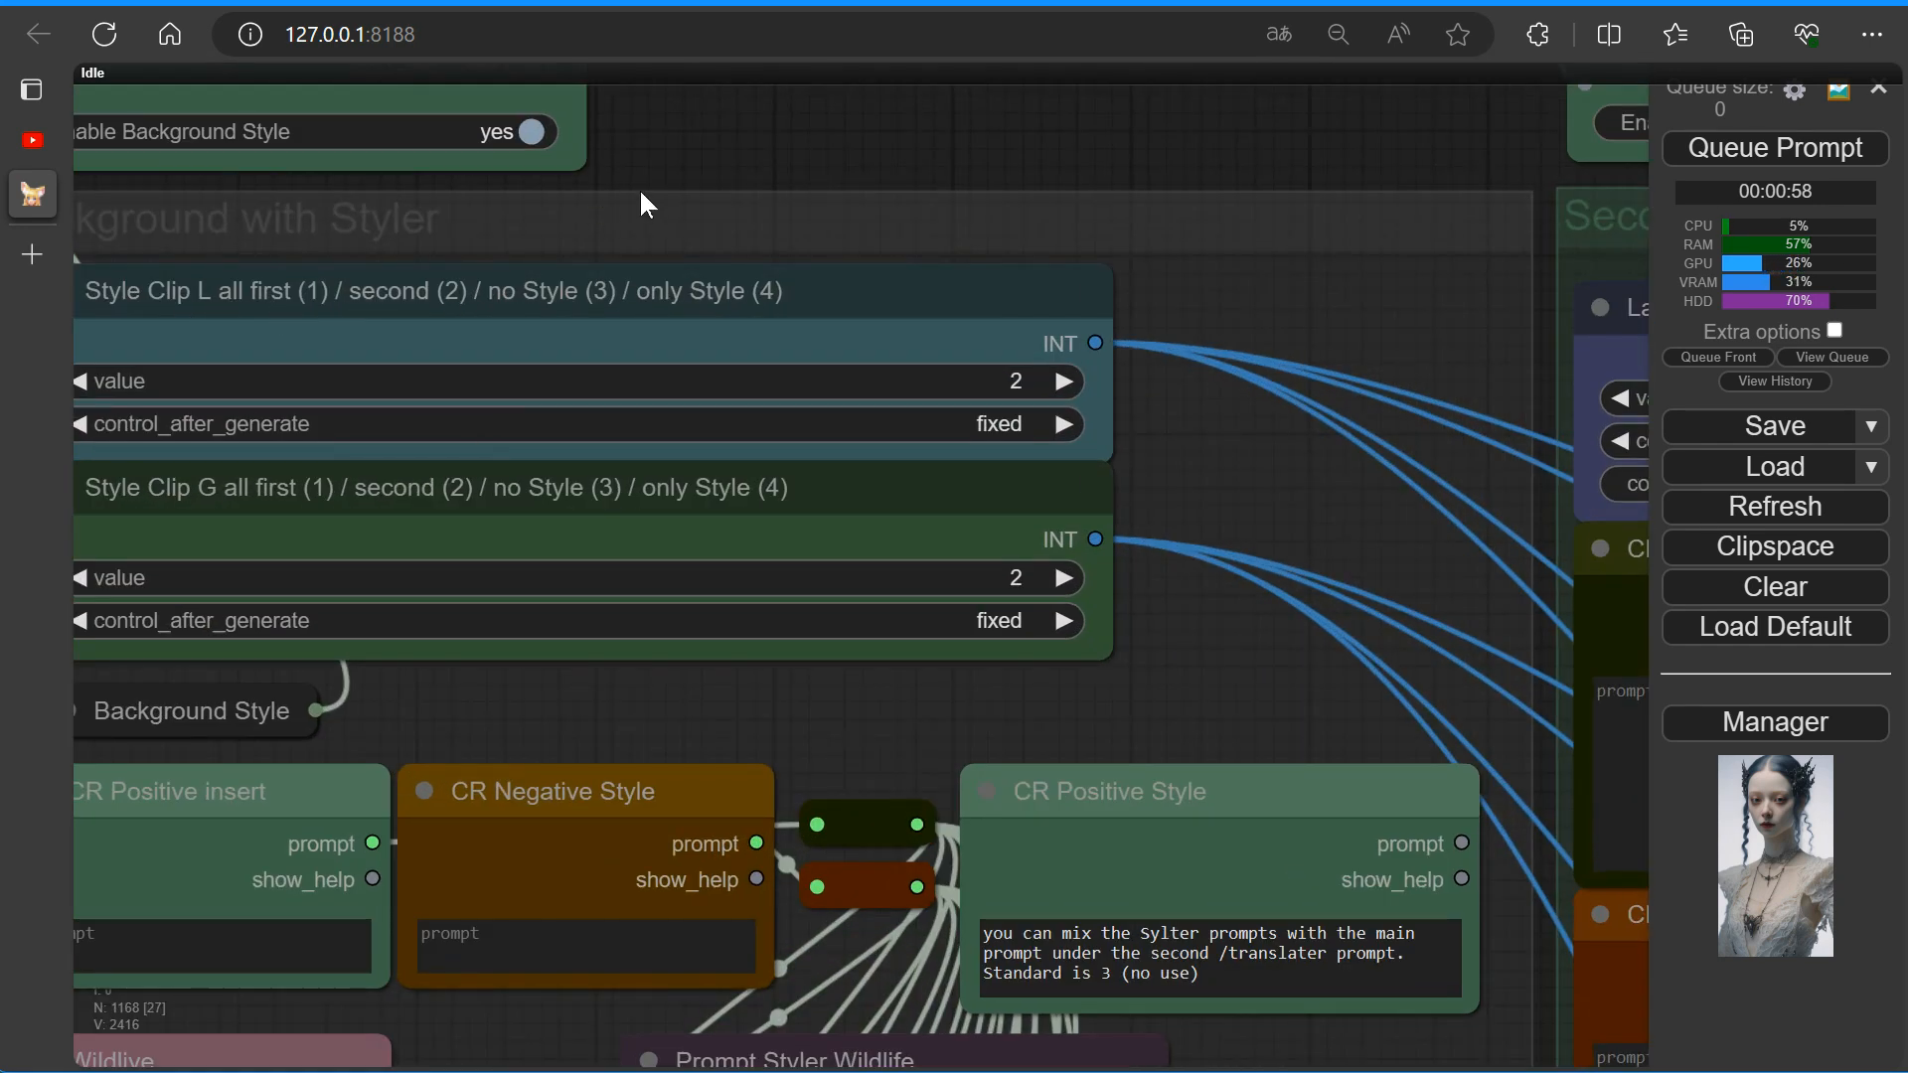
pyautogui.moveTo(707, 157); pyautogui.dragTo(979, 248)
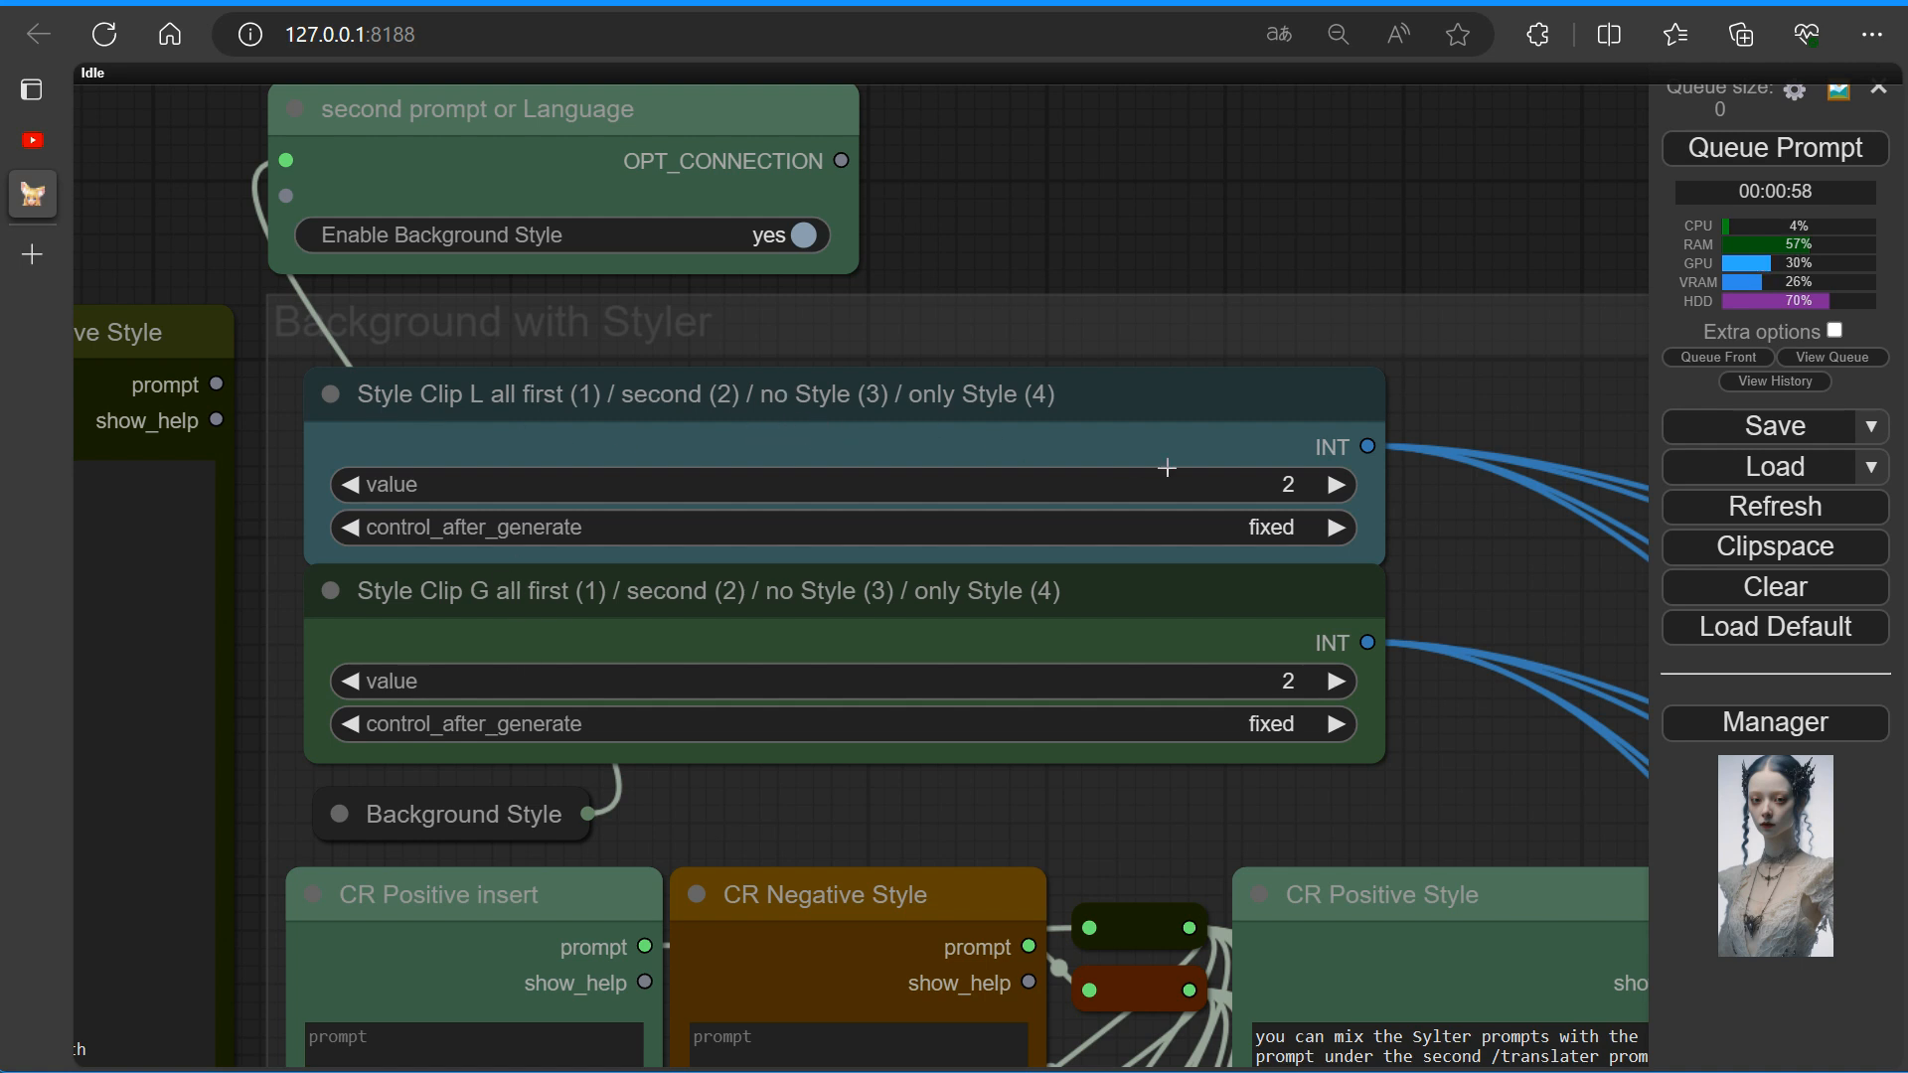
pyautogui.scroll(-7, 1207, 435)
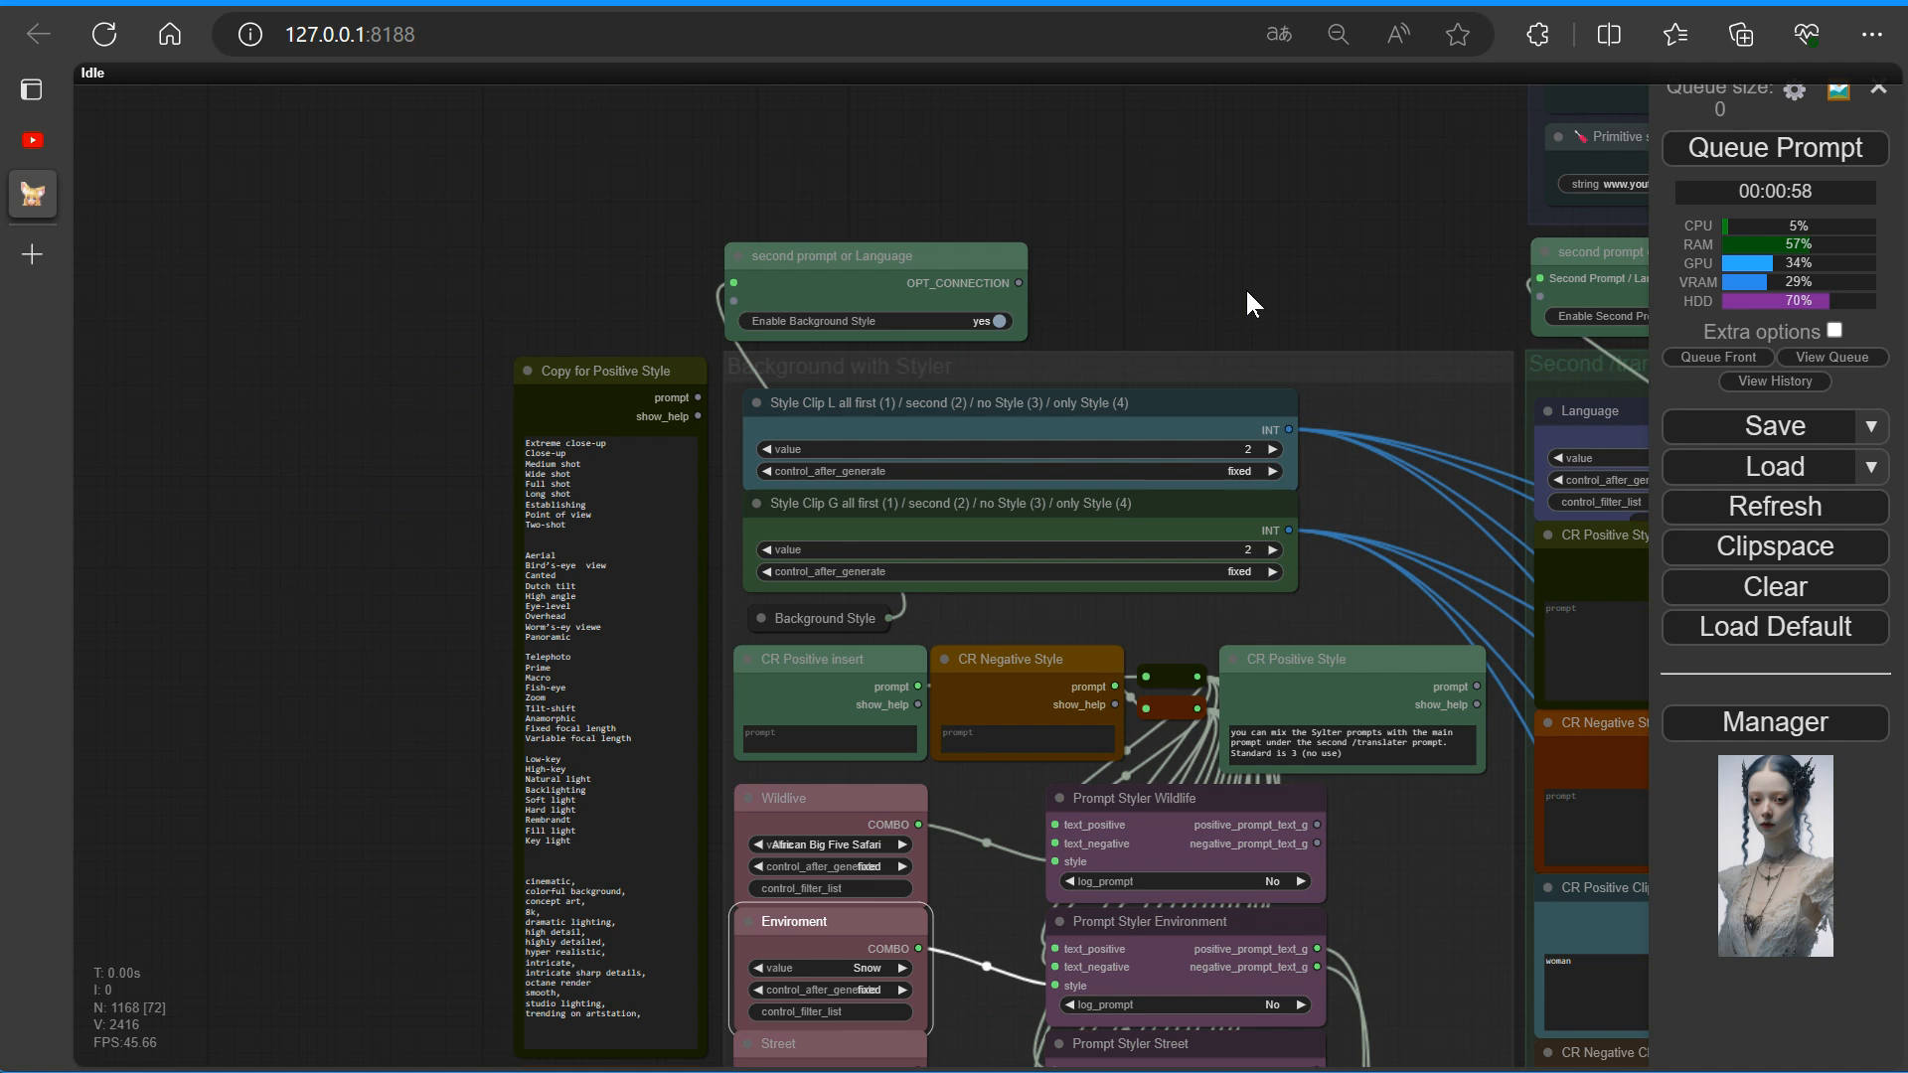
# Set the English (1) / Translate (2) value to 2 in the Prompt + Styler group.
pyautogui.scroll(-5, 1249, 303)
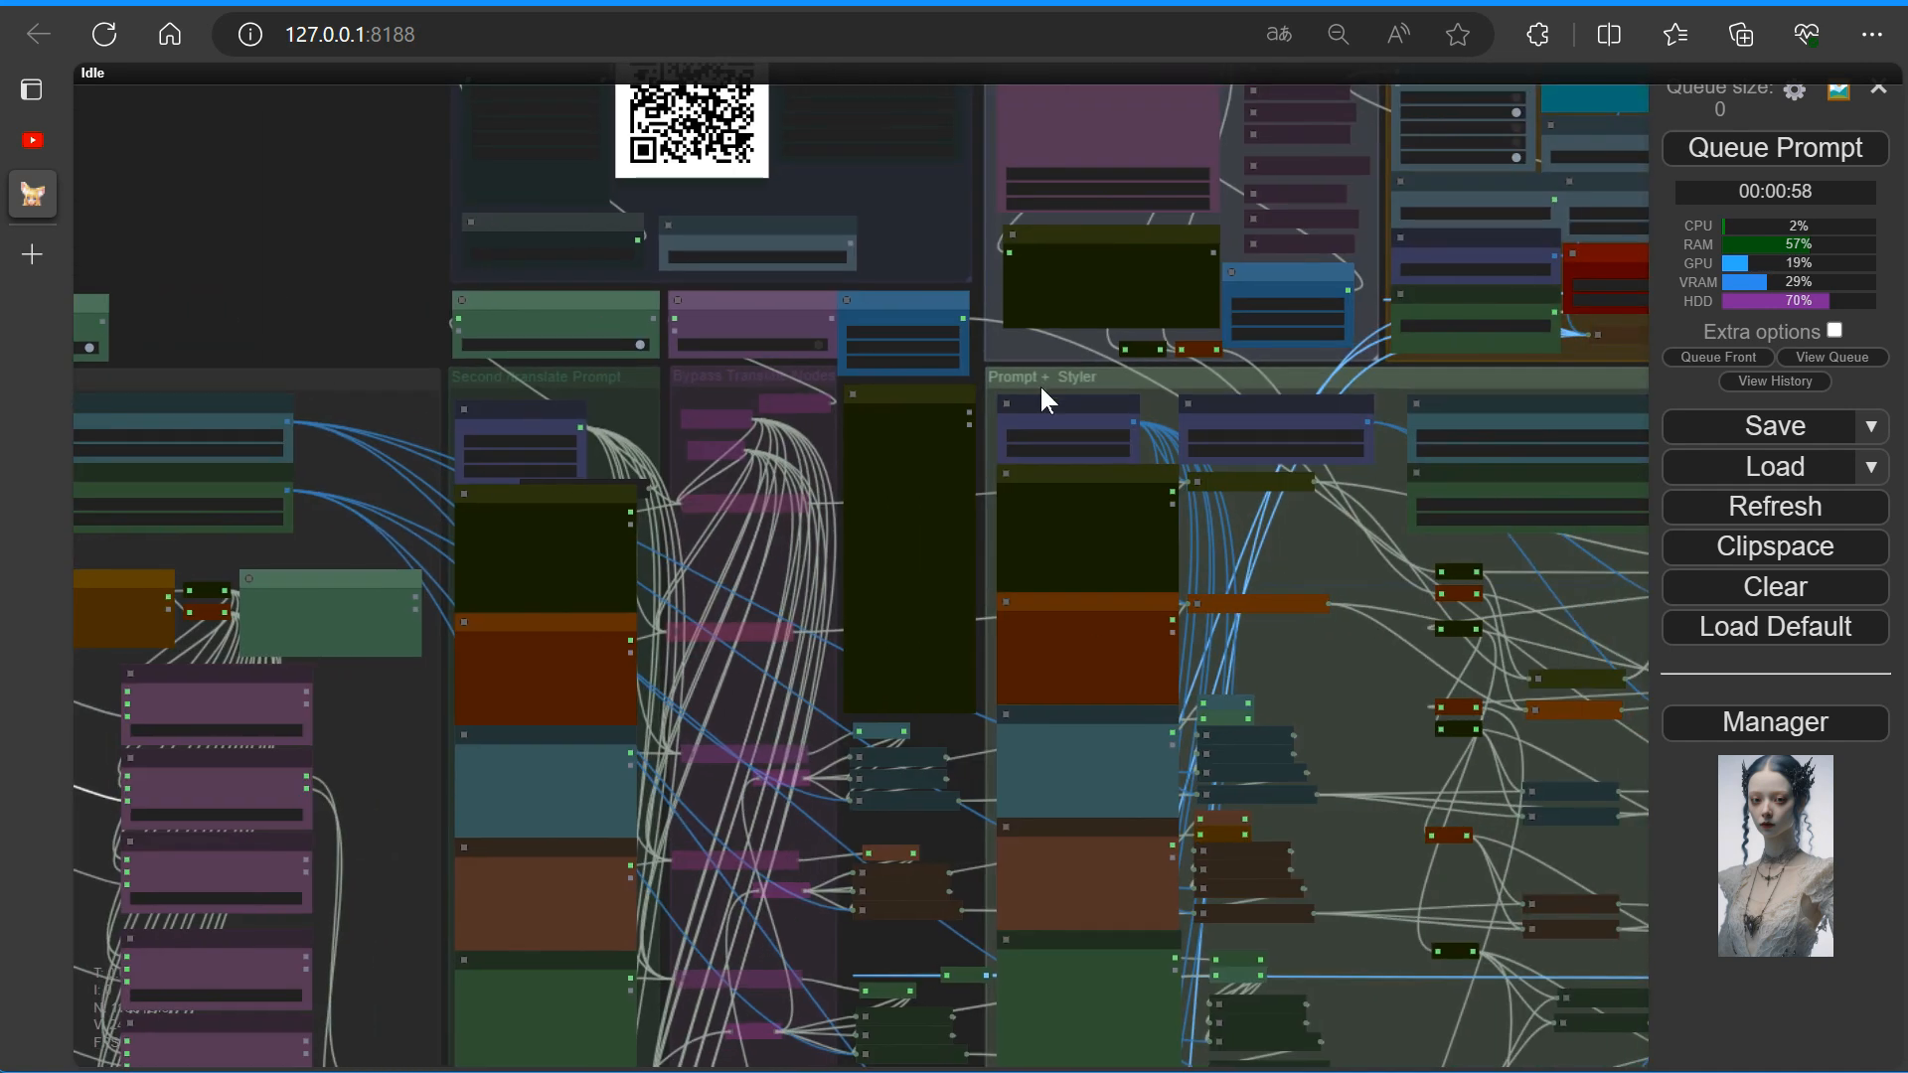
pyautogui.scroll(8, 1064, 405)
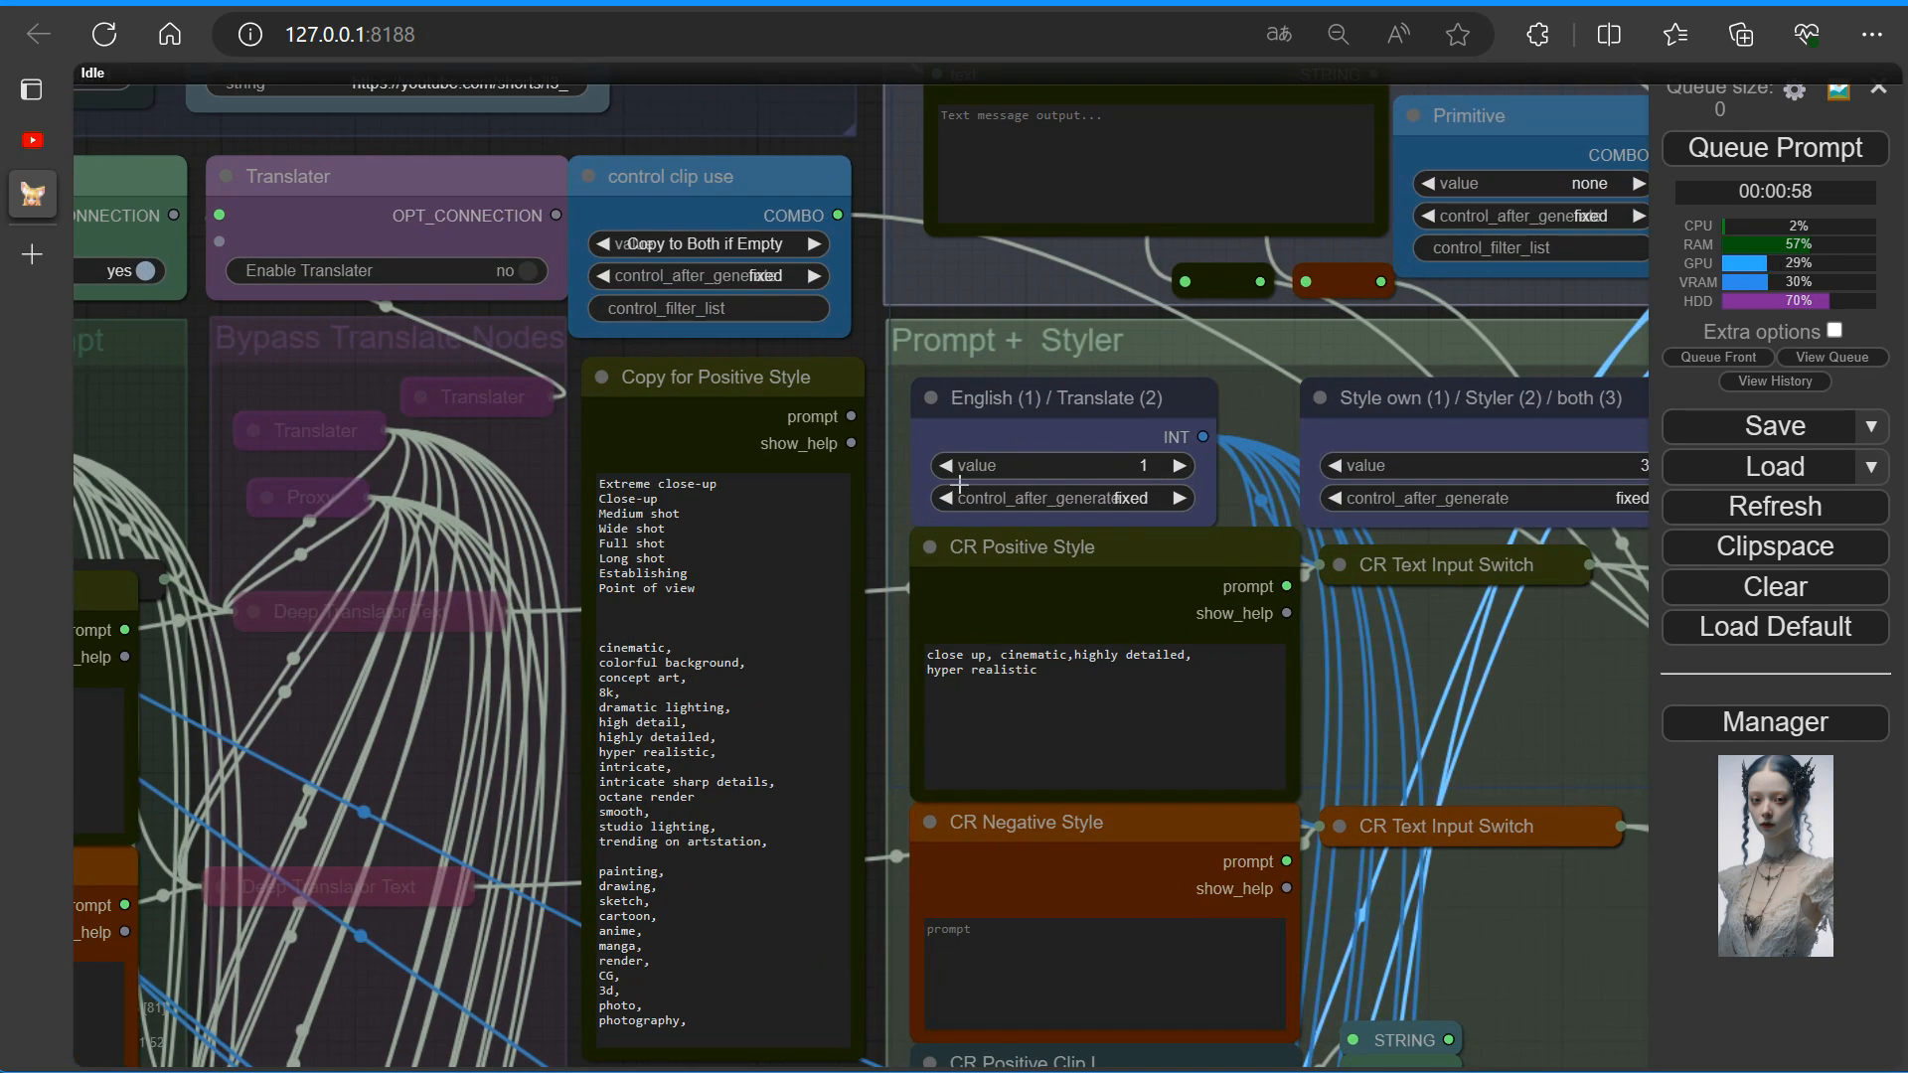
pyautogui.click(960, 484)
pyautogui.click(1180, 466)
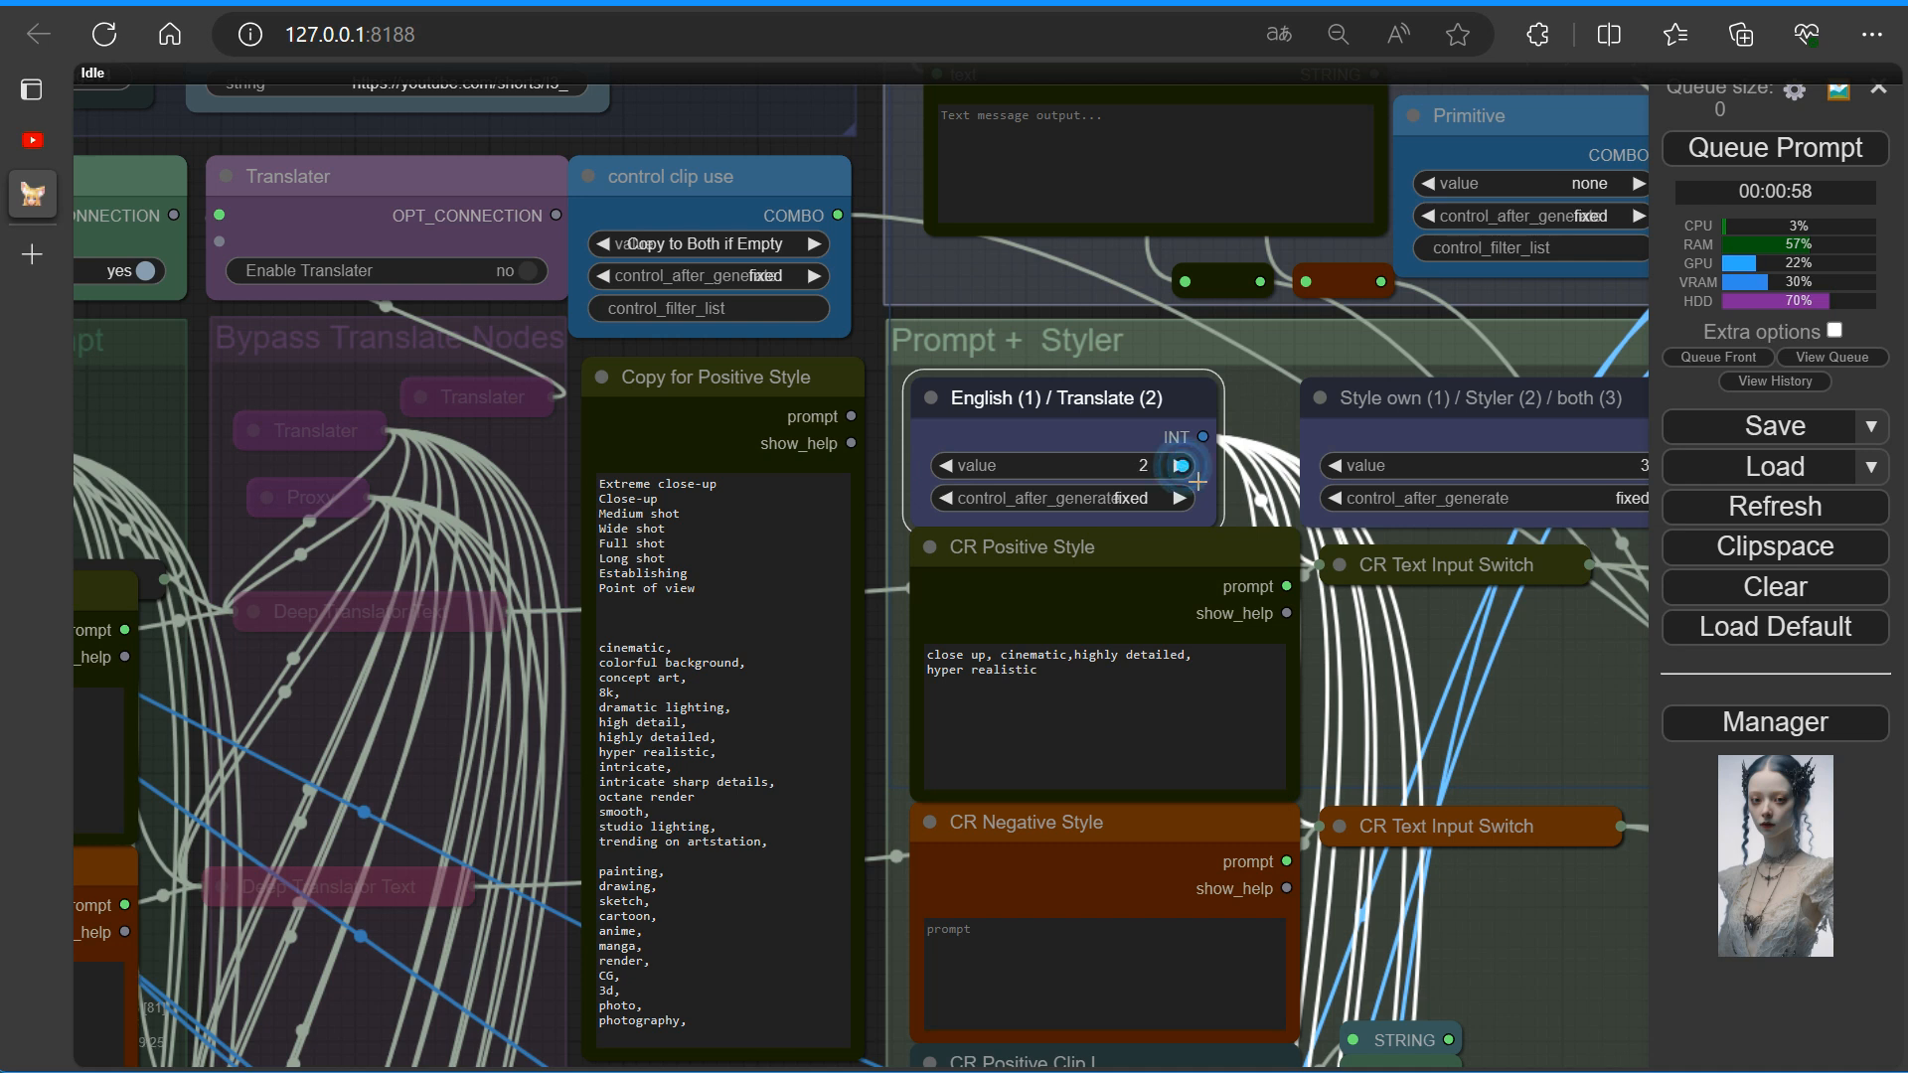
# Queue the prompt and go to the SDXL Sampler Base txt2img group to watch the new image generate.
pyautogui.scroll(-5, 1185, 478)
pyautogui.click(1772, 147)
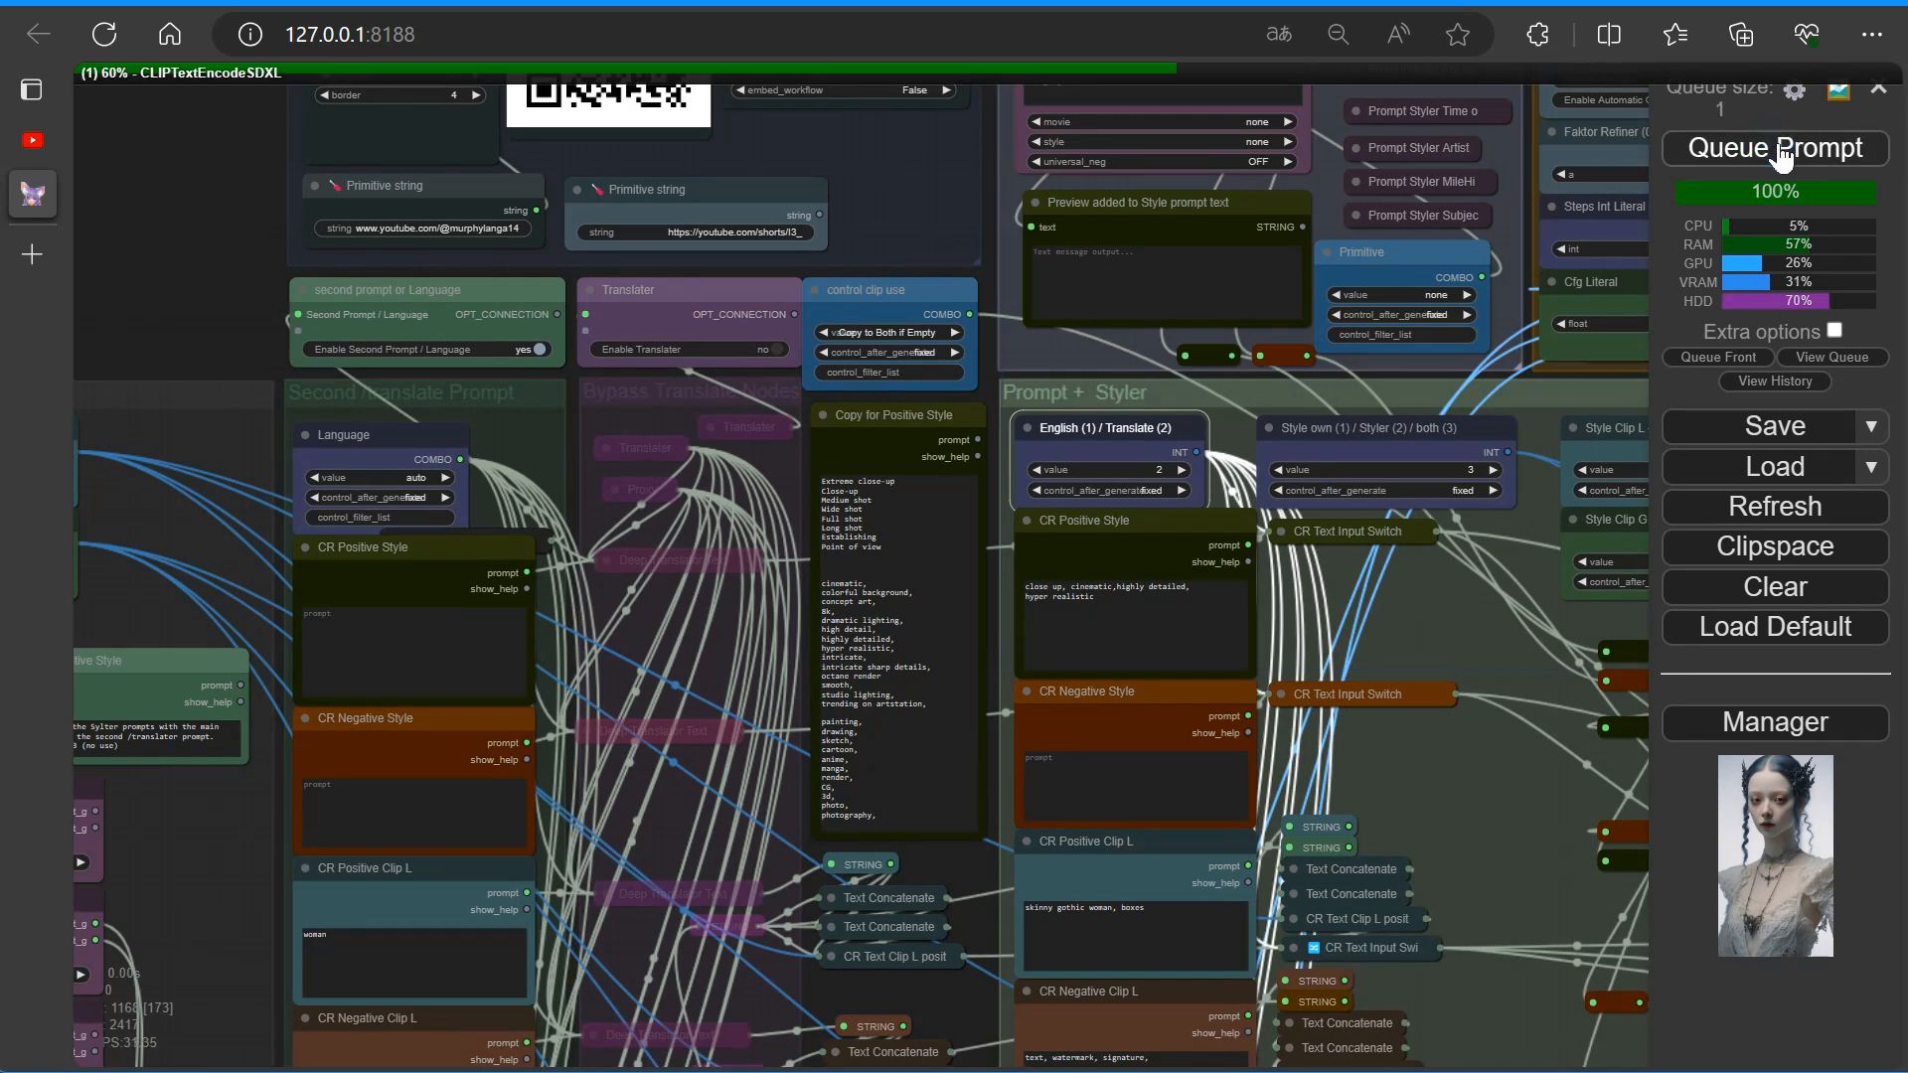
pyautogui.scroll(-3, 1470, 534)
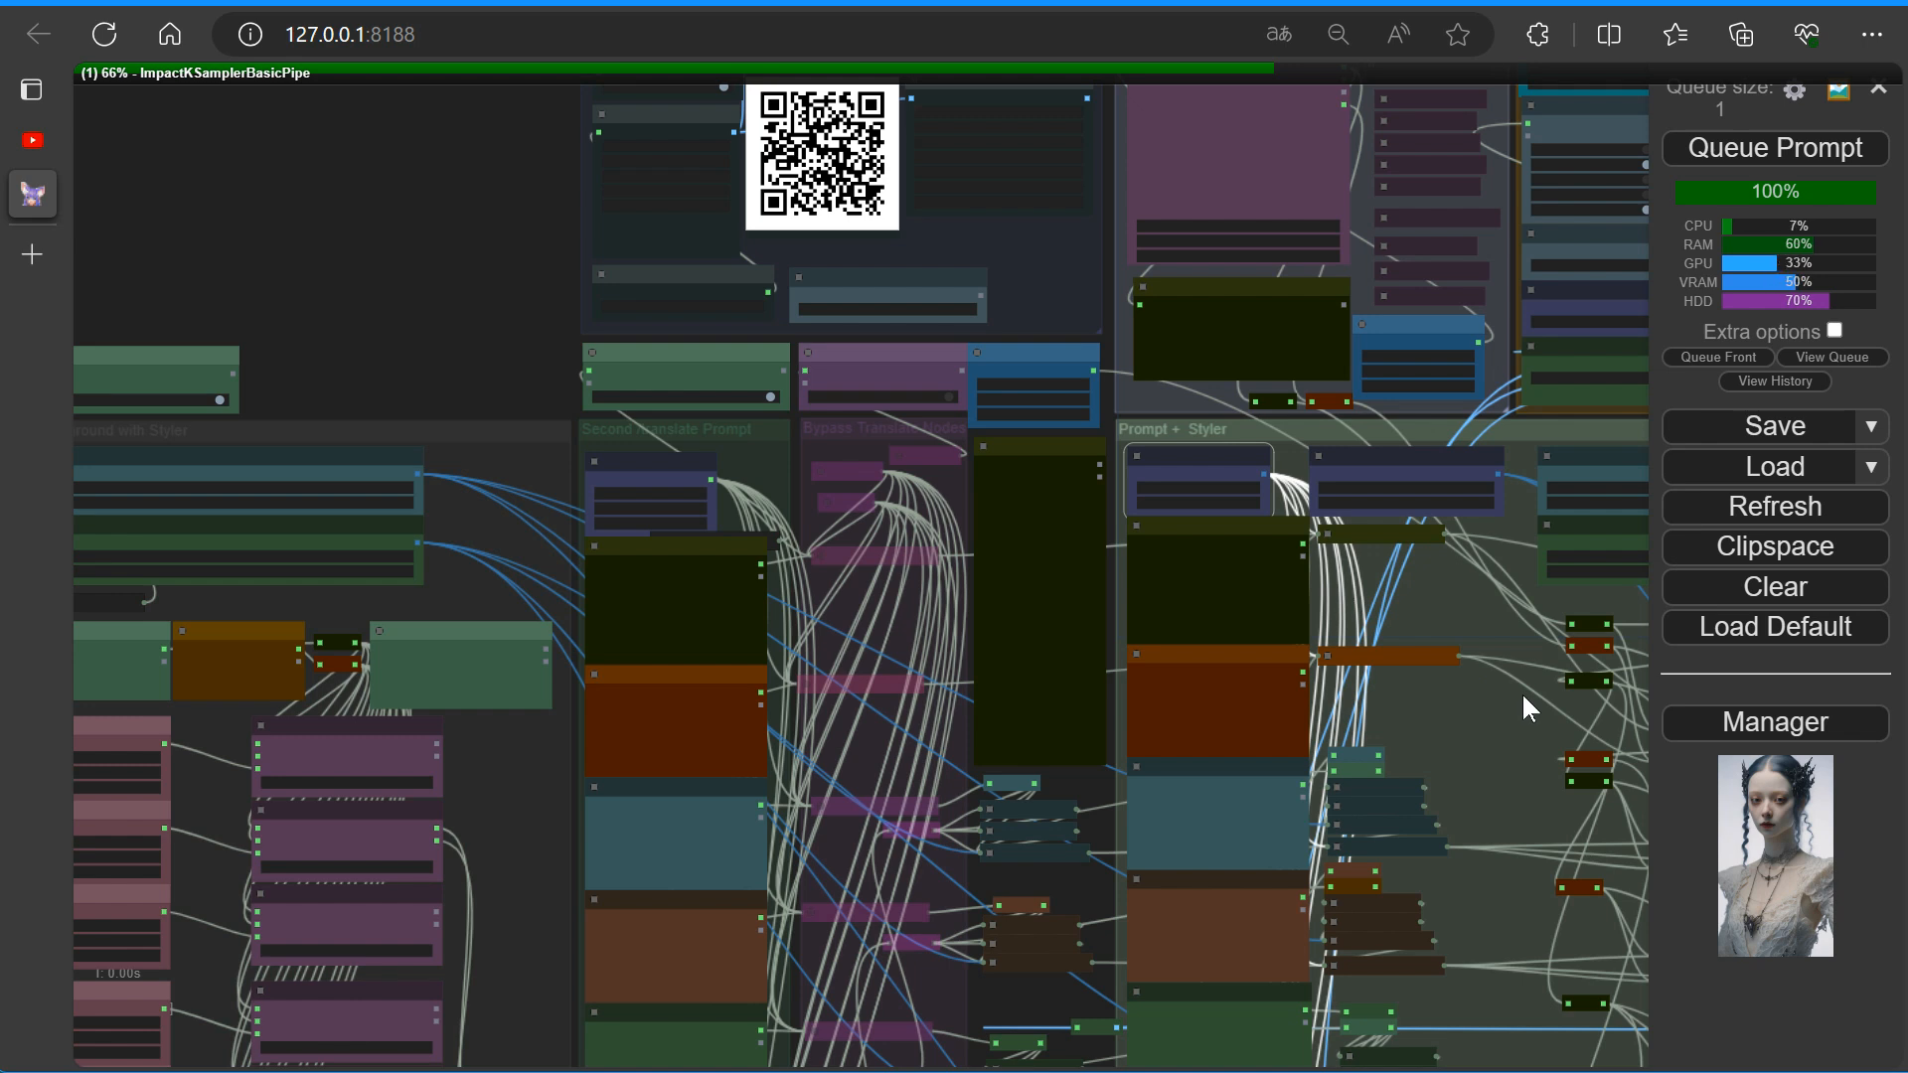
pyautogui.press('2')
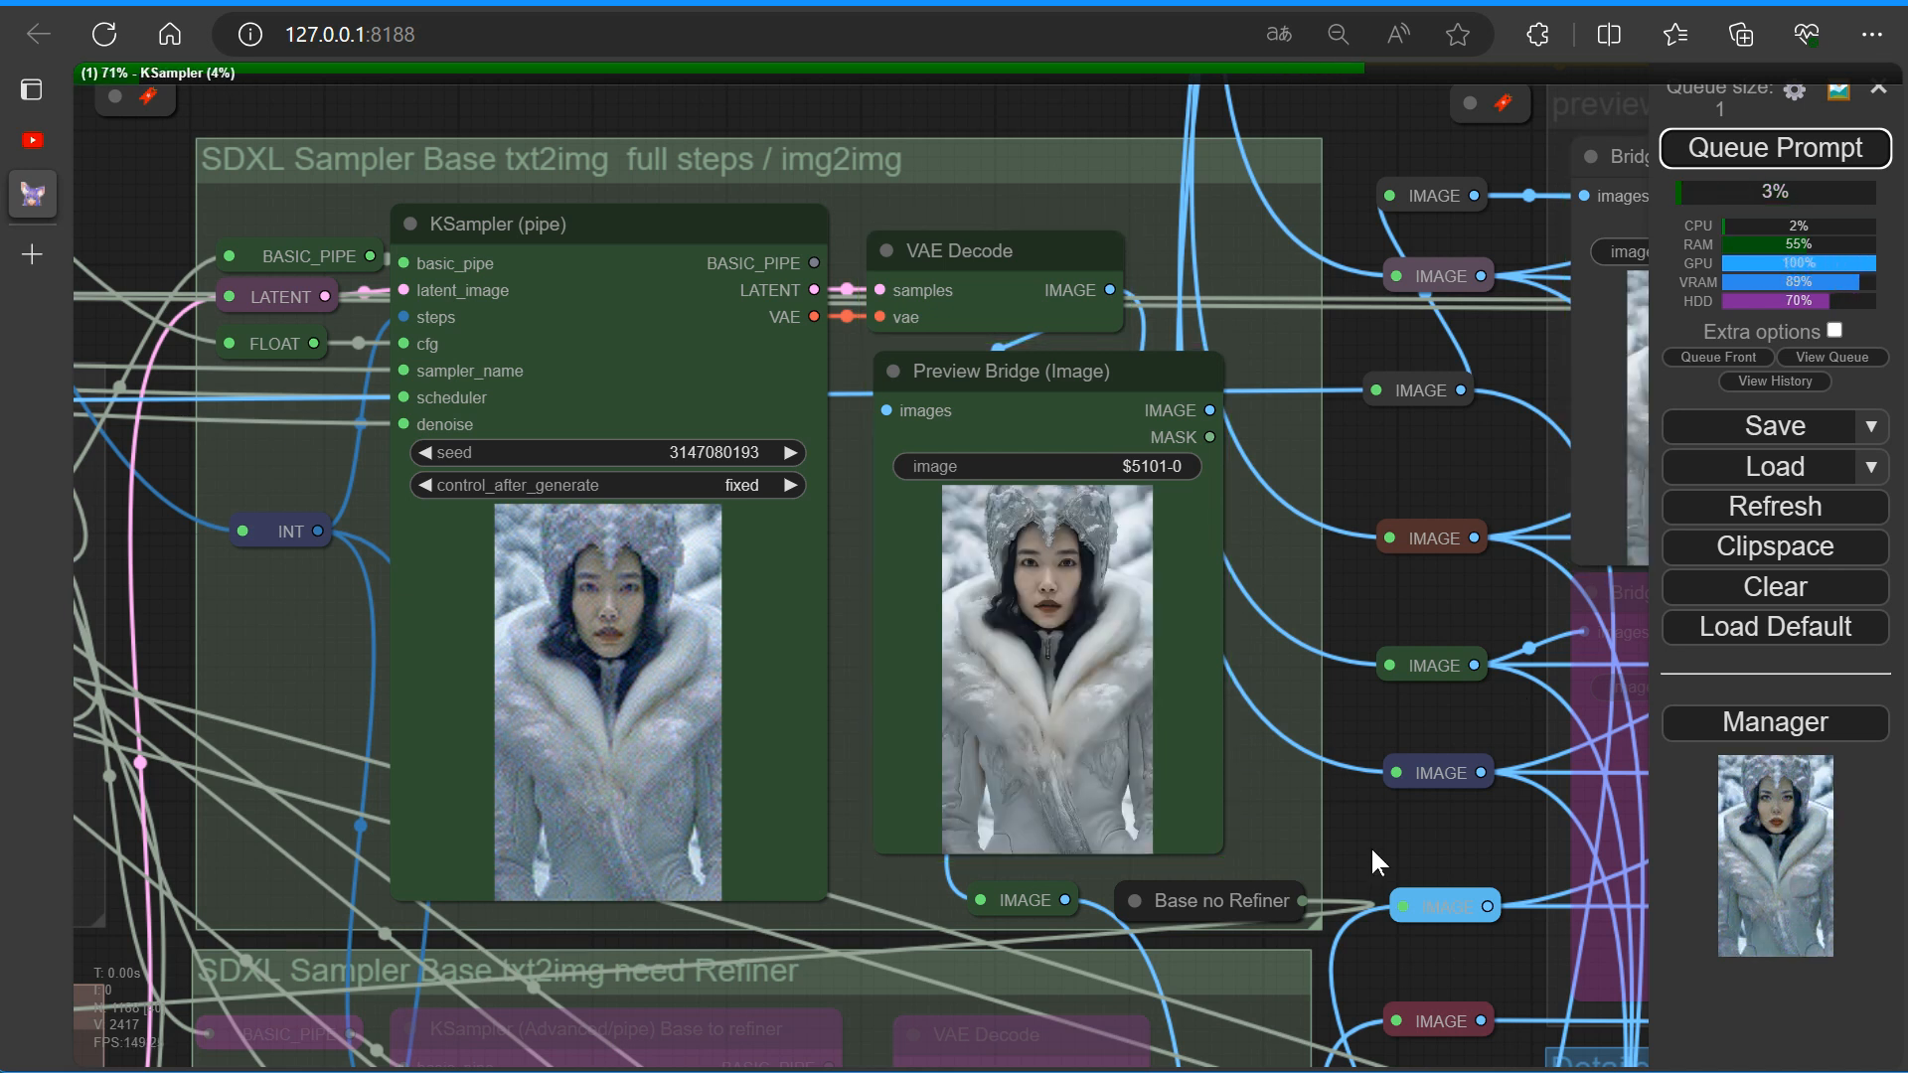
# Connect the without-optimize IMAGE output to the central IMAGE reroute feeding the upscale steps, replacing the from-latent-upscale link.
pyautogui.scroll(-4, 1371, 845)
pyautogui.moveTo(1386, 837); pyautogui.dragTo(742, 861)
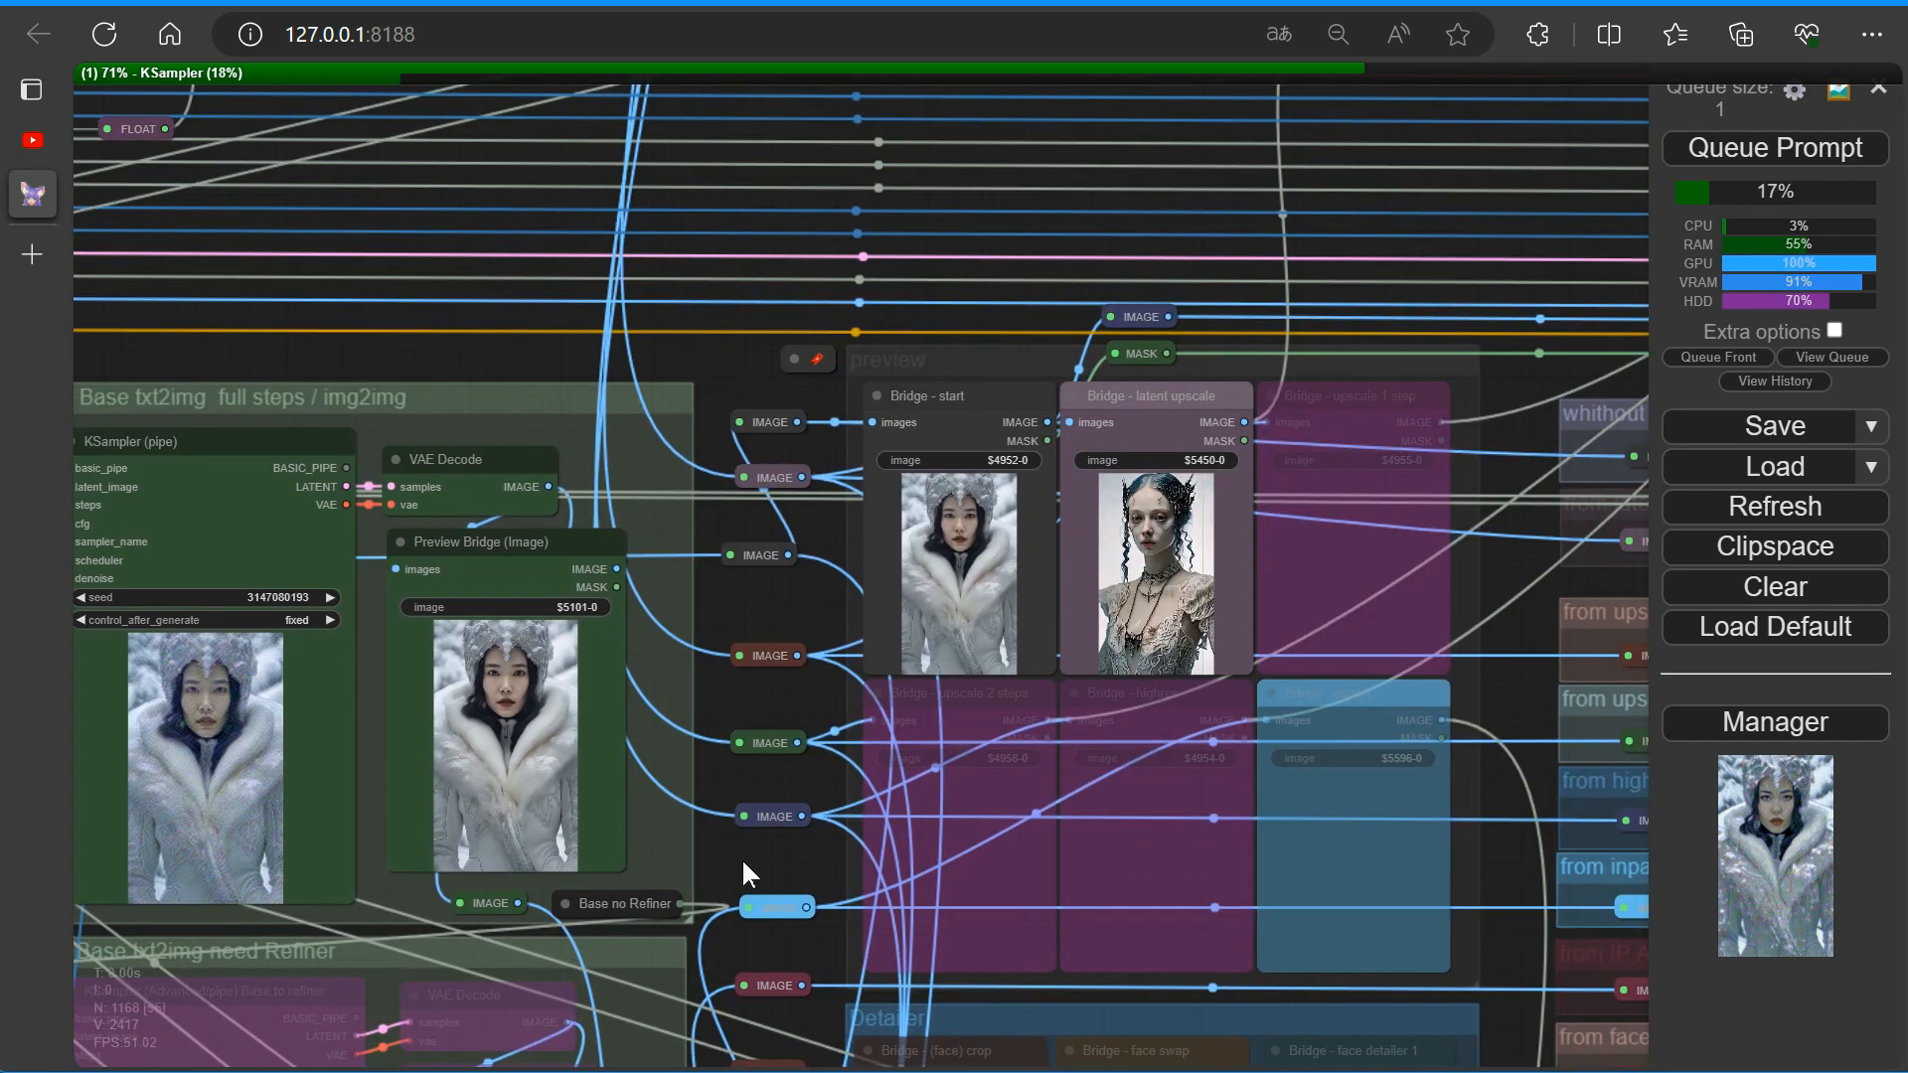
pyautogui.scroll(-10, 743, 859)
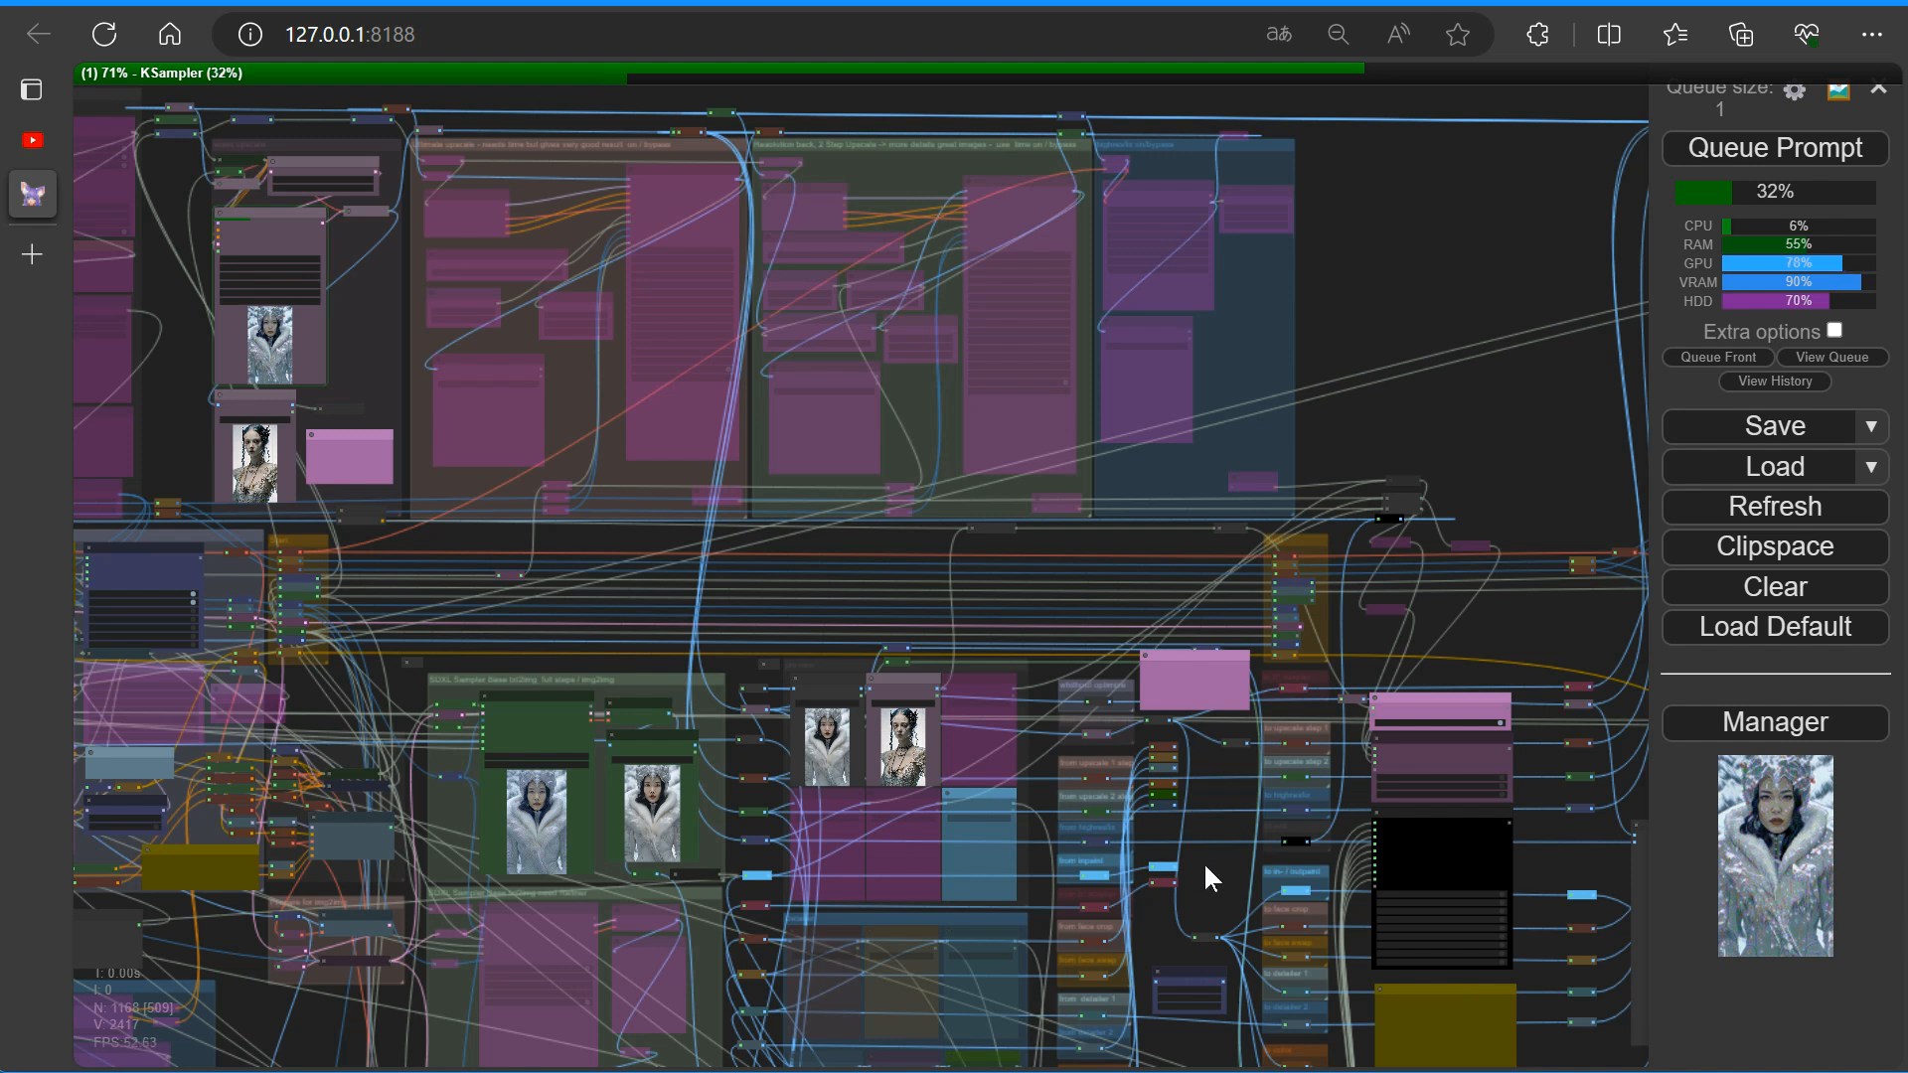
pyautogui.moveTo(1195, 863); pyautogui.dragTo(933, 773)
pyautogui.scroll(12, 944, 720)
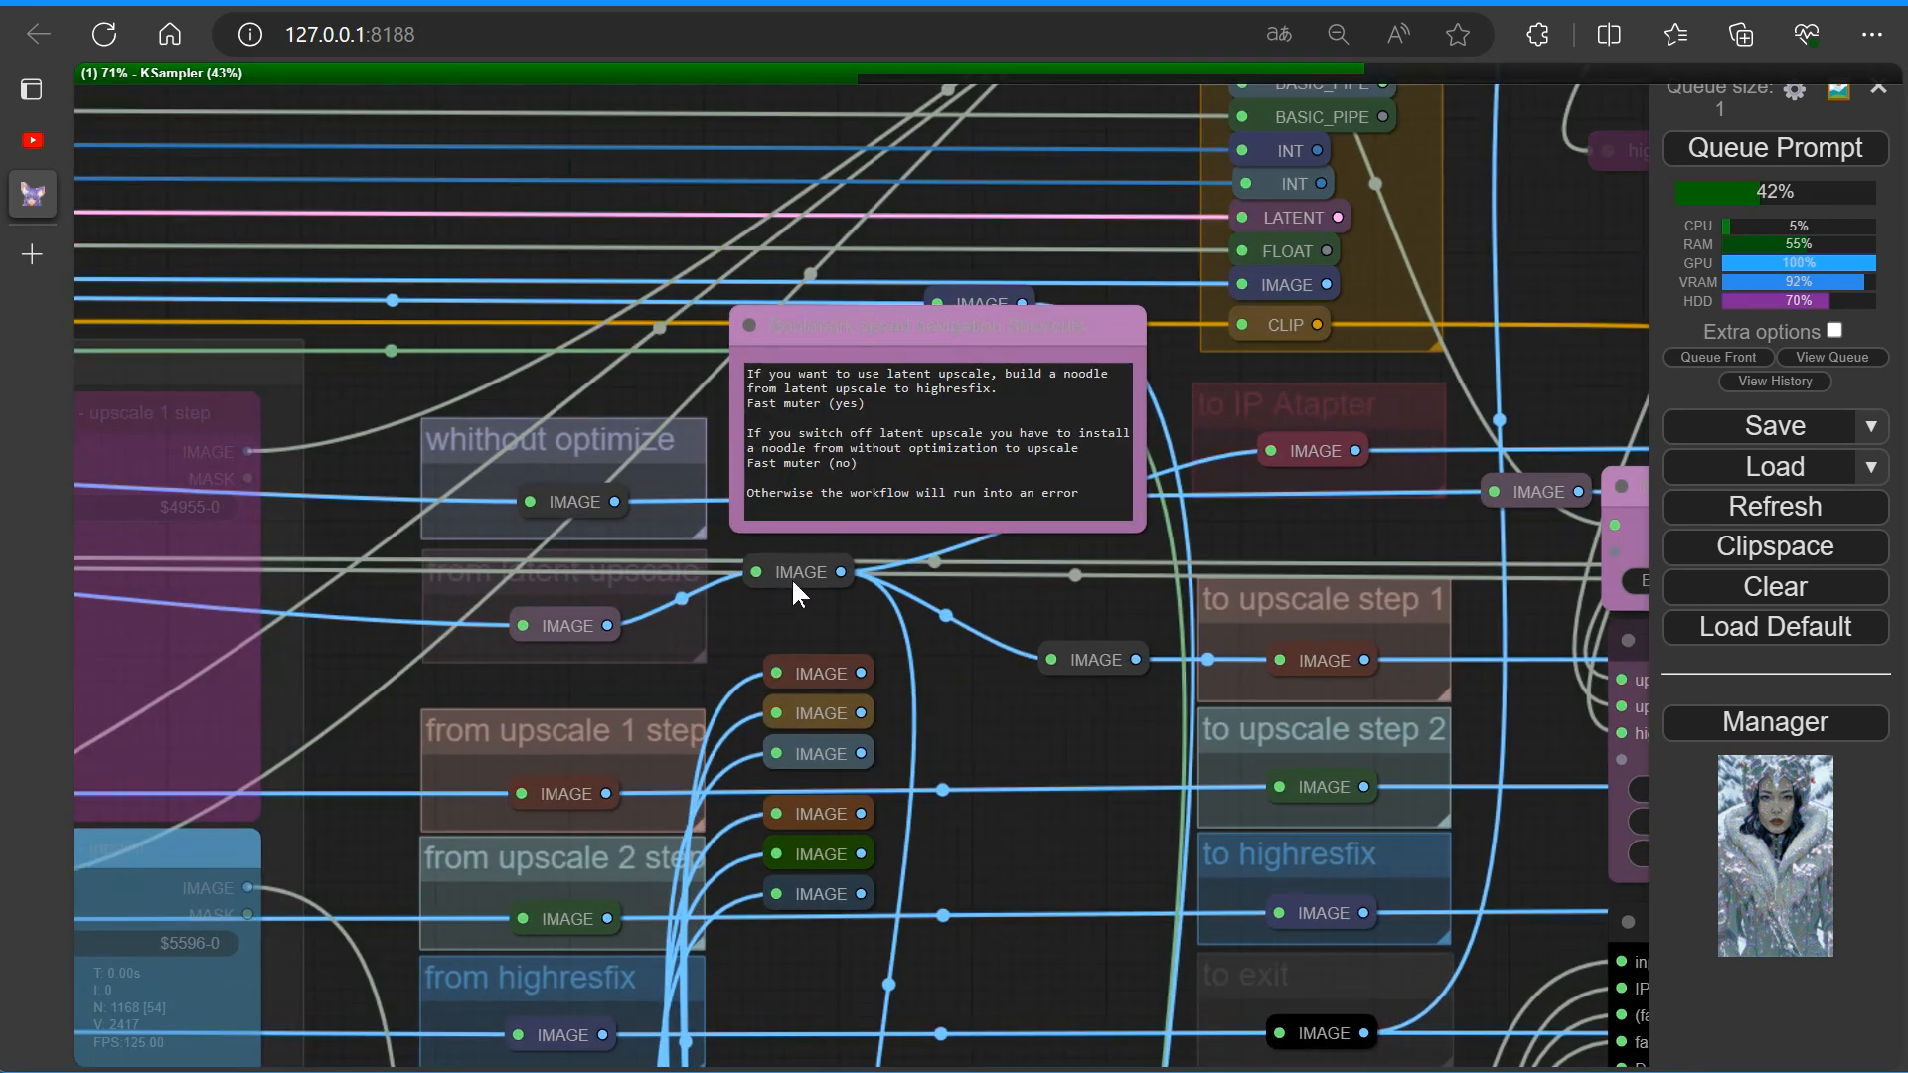
pyautogui.moveTo(618, 502); pyautogui.dragTo(757, 572)
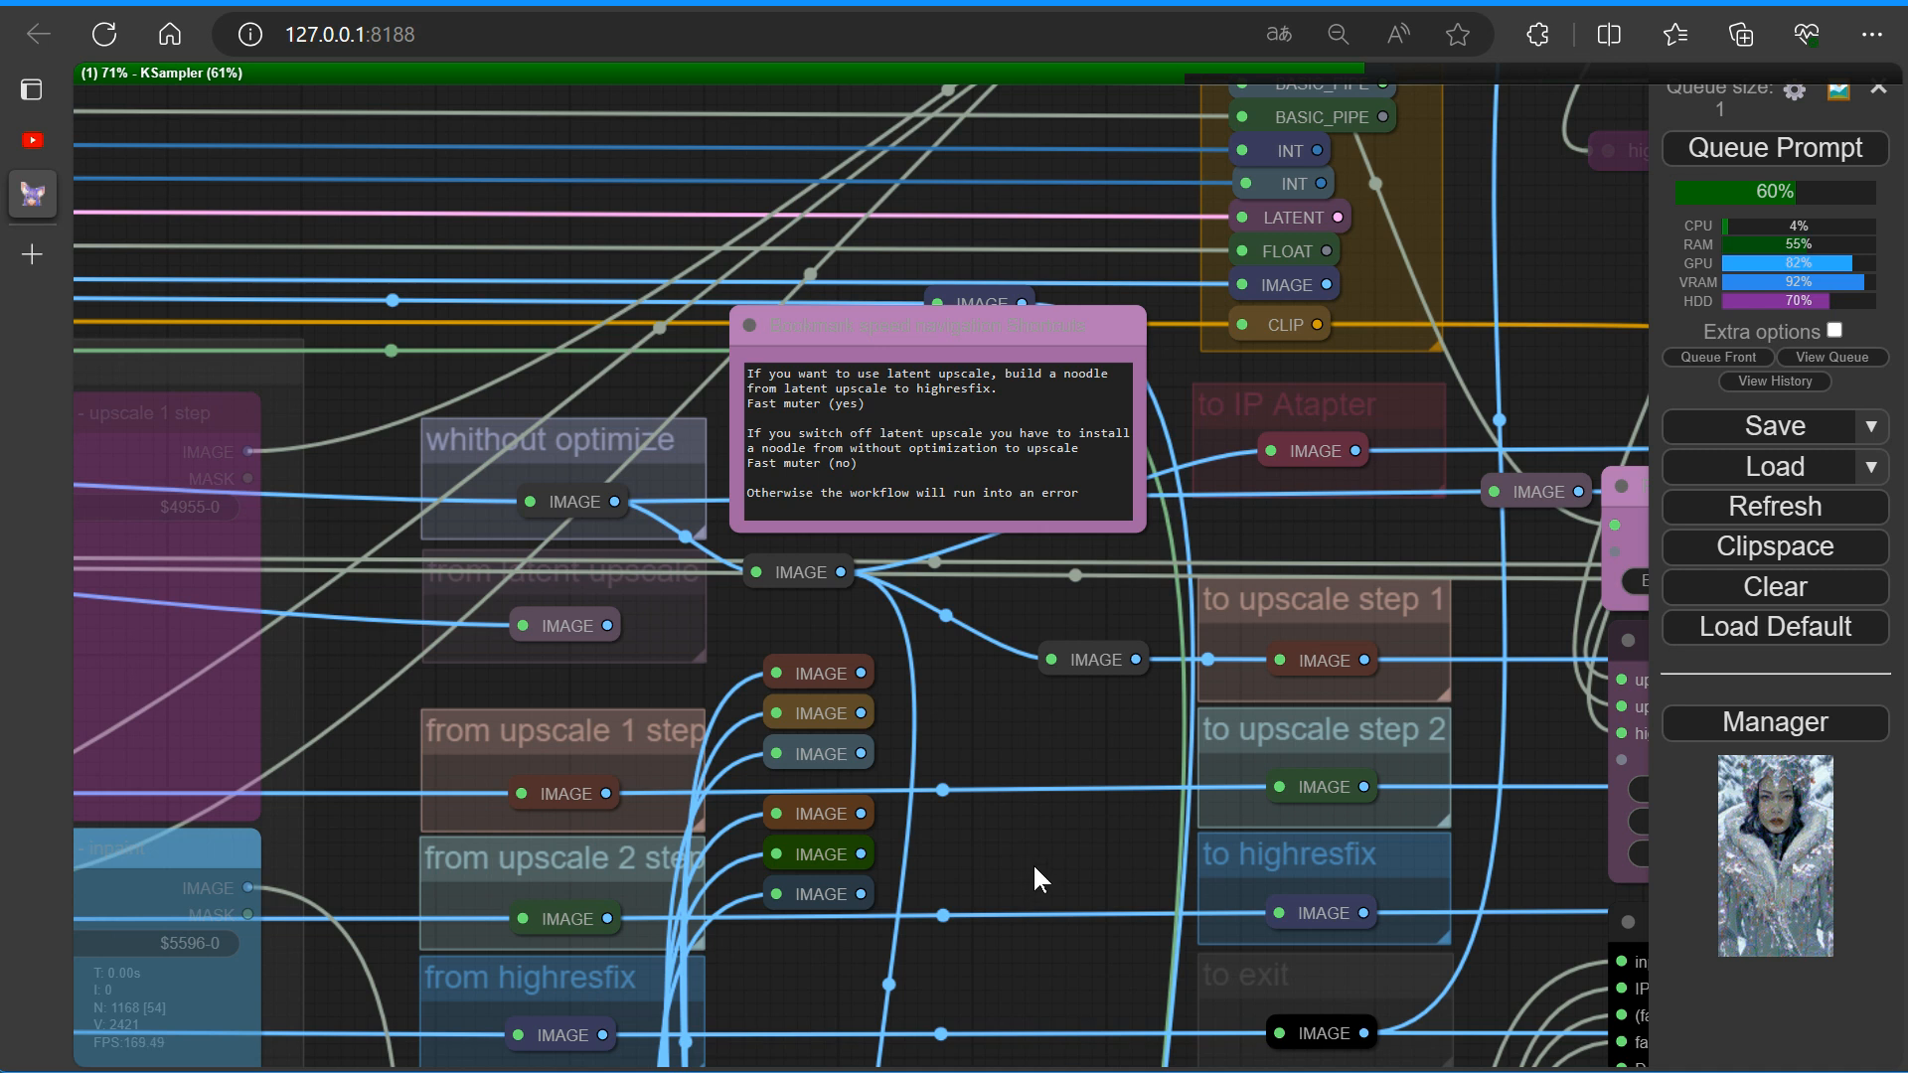
# Set Enable Latent to no in the Latent upscale Fast Muter.
pyautogui.scroll(-3, 1047, 845)
pyautogui.moveTo(1054, 844); pyautogui.dragTo(377, 782)
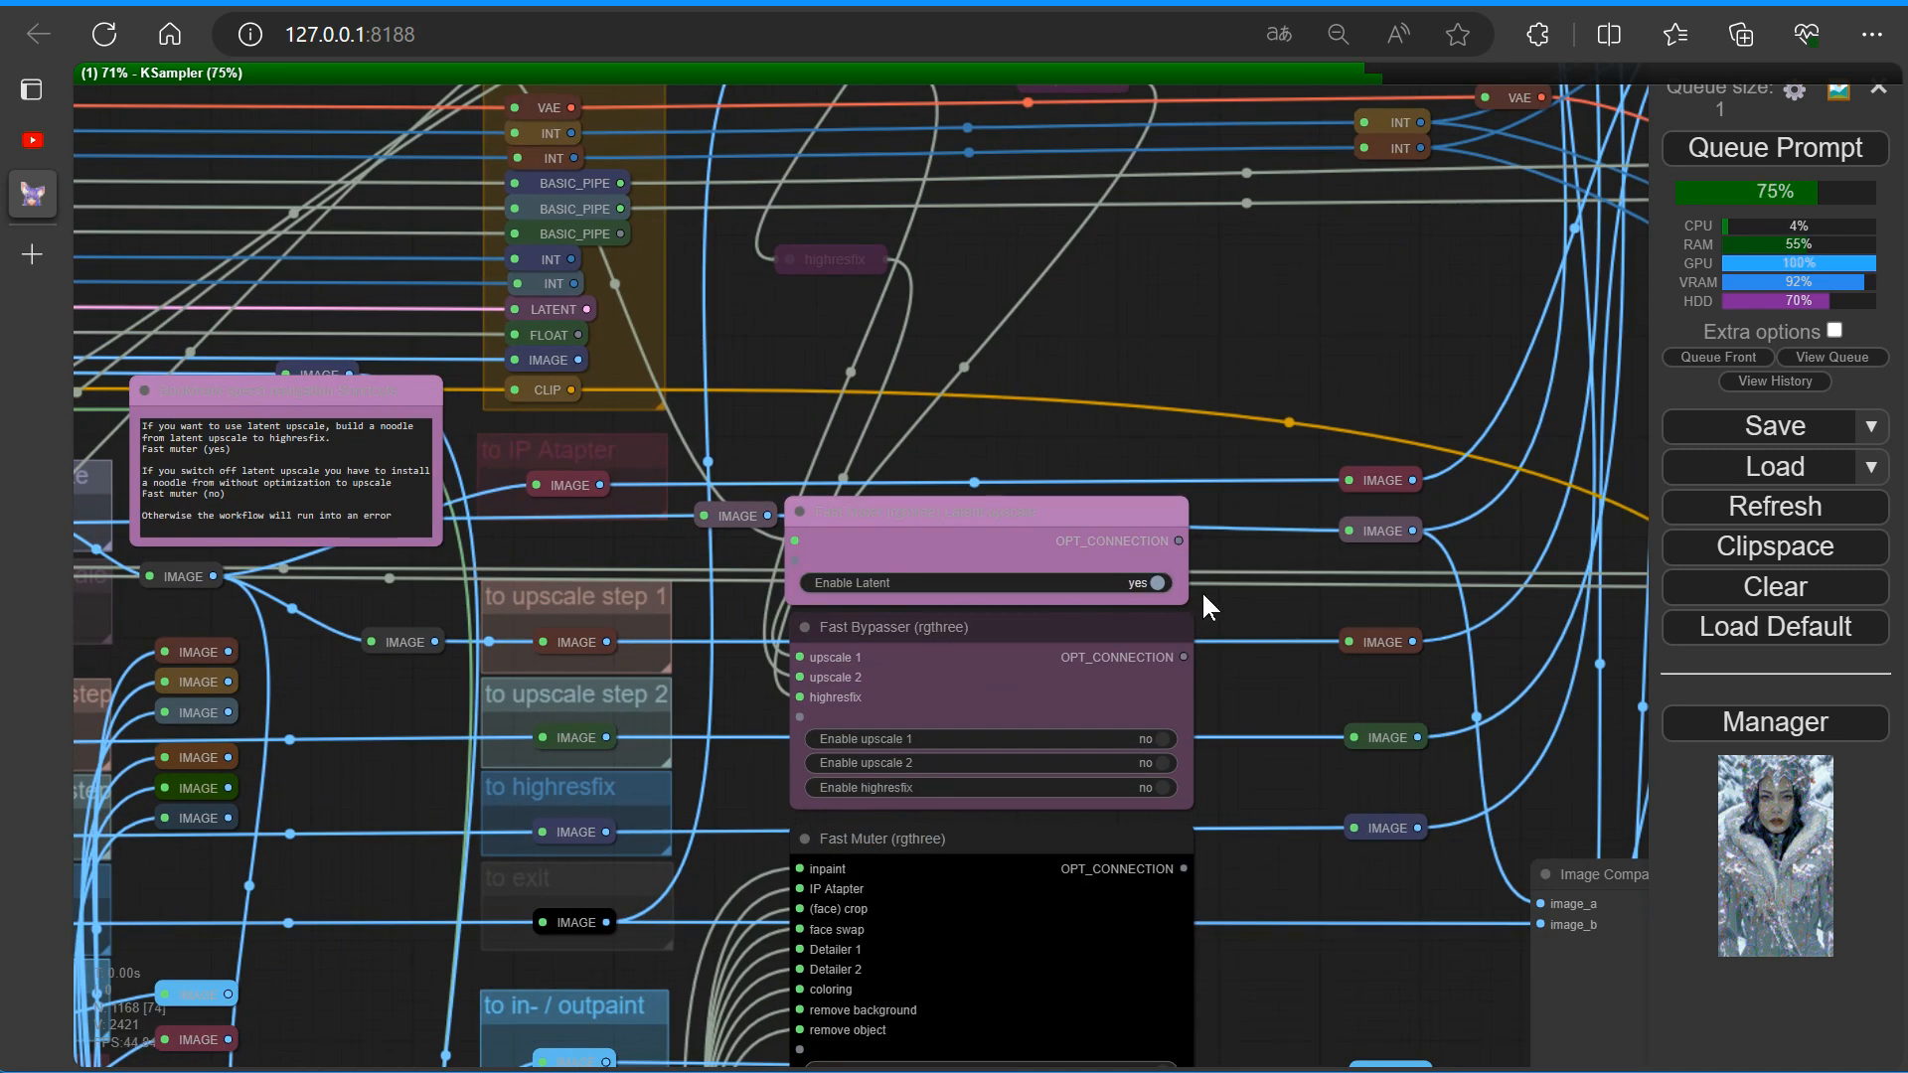
pyautogui.click(1158, 583)
pyautogui.scroll(-2, 1184, 600)
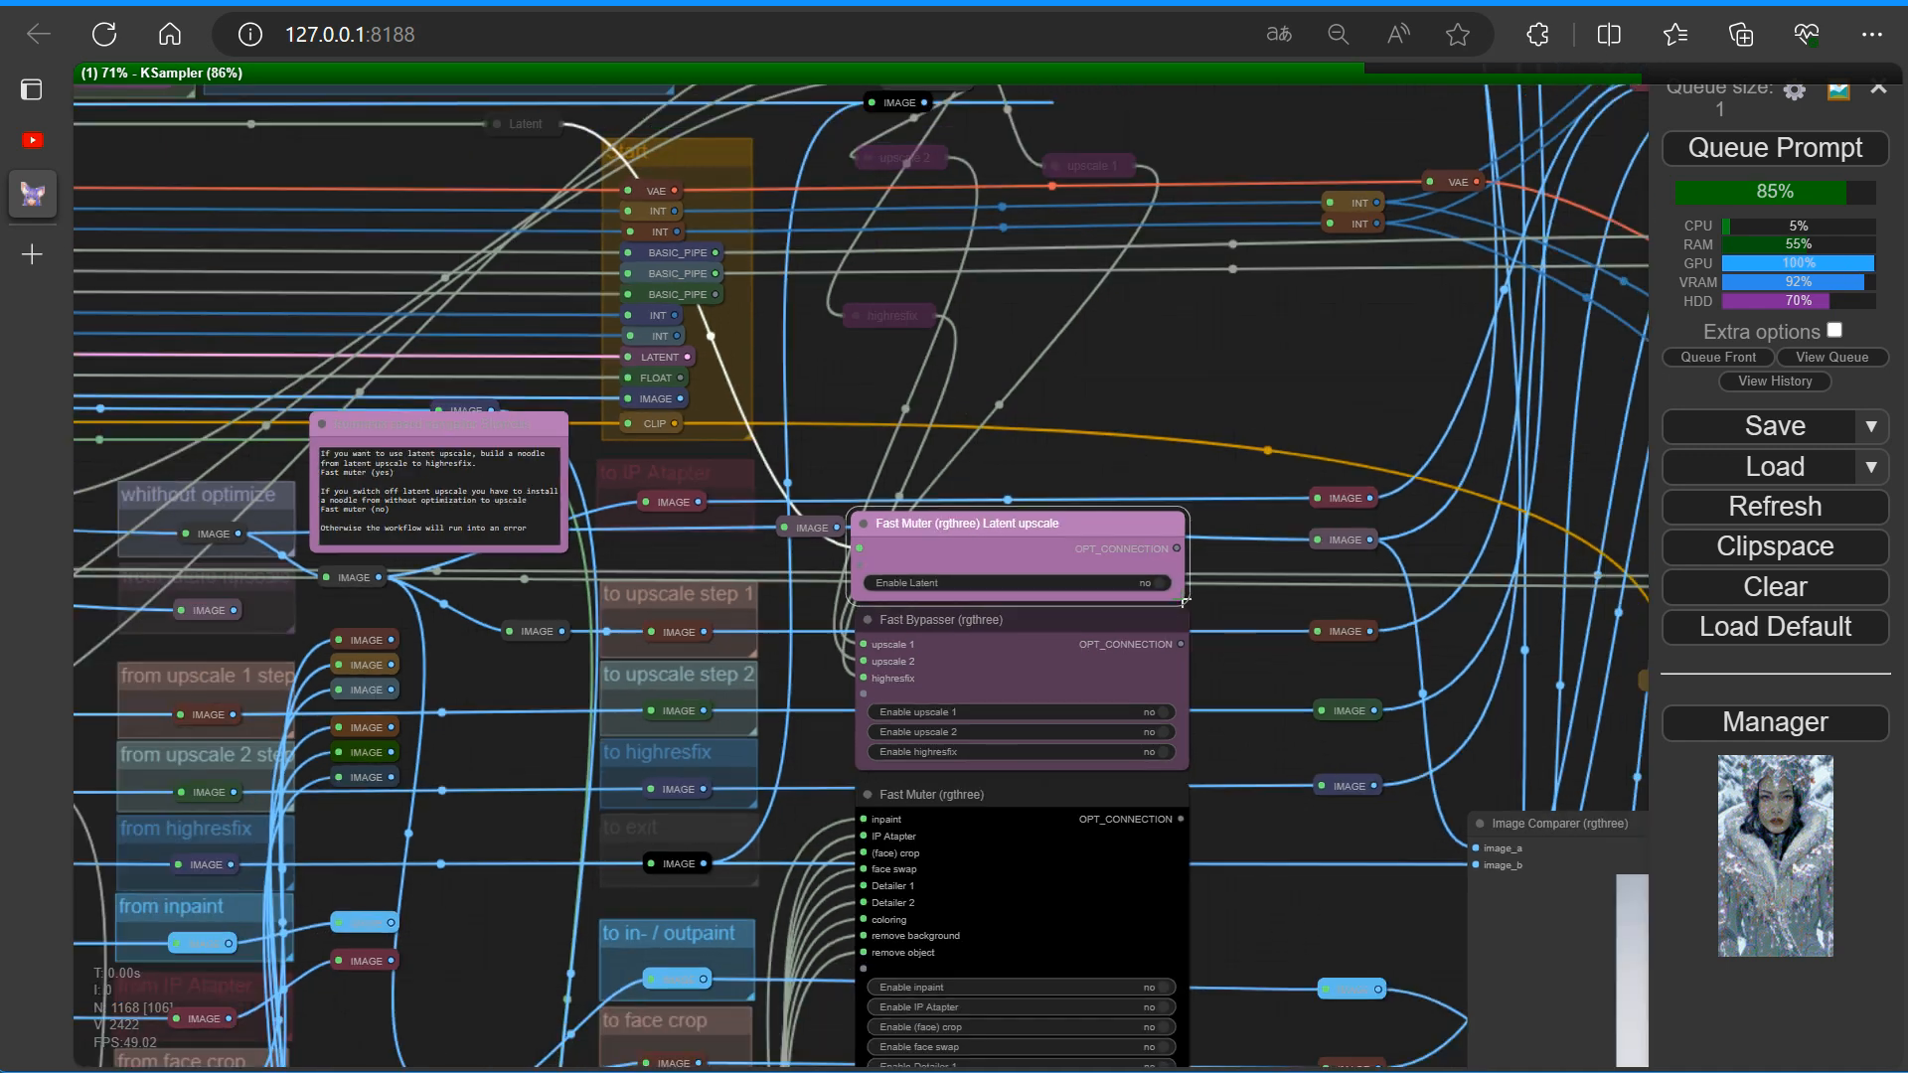
# Toggle Enable inpaint on and back off in the Fast Muter below the upscale bypasser.
pyautogui.moveTo(1277, 850); pyautogui.dragTo(1284, 694)
pyautogui.scroll(5, 1012, 504)
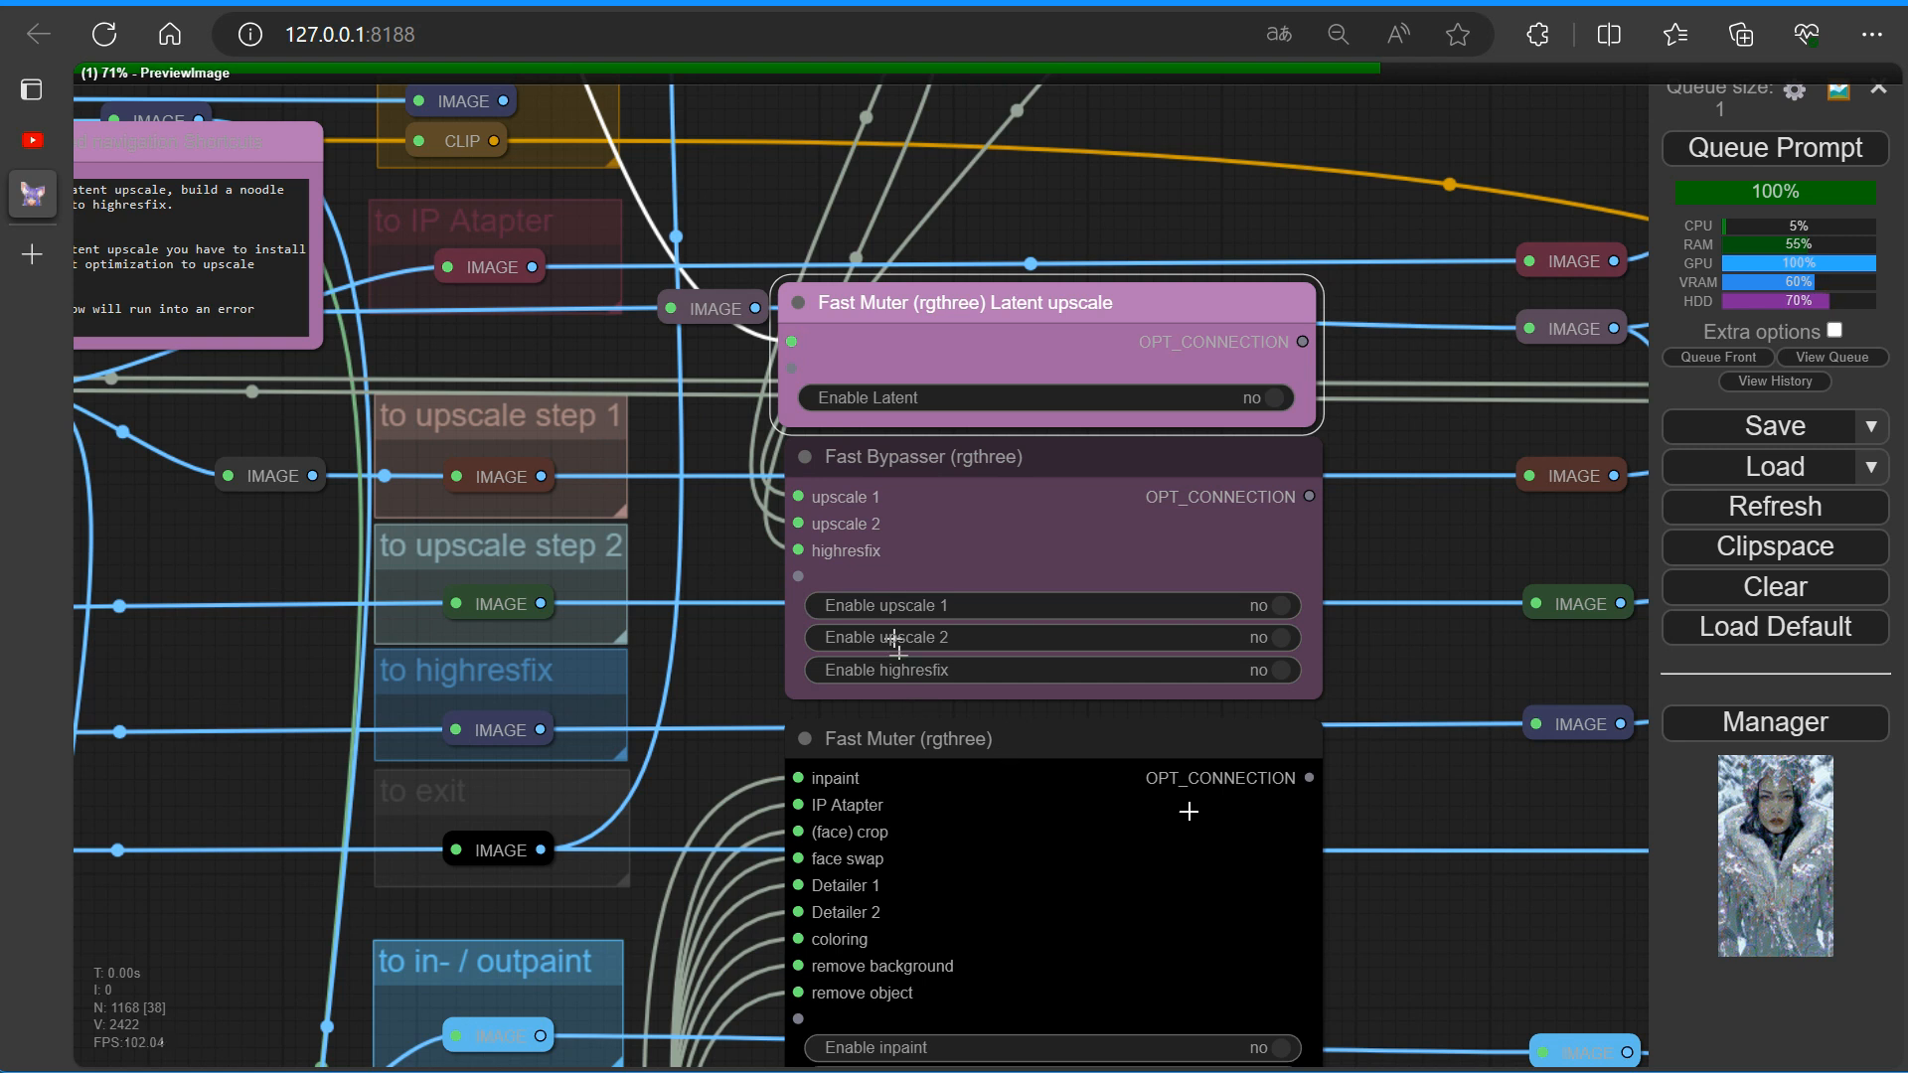
pyautogui.moveTo(1371, 928); pyautogui.dragTo(1341, 594)
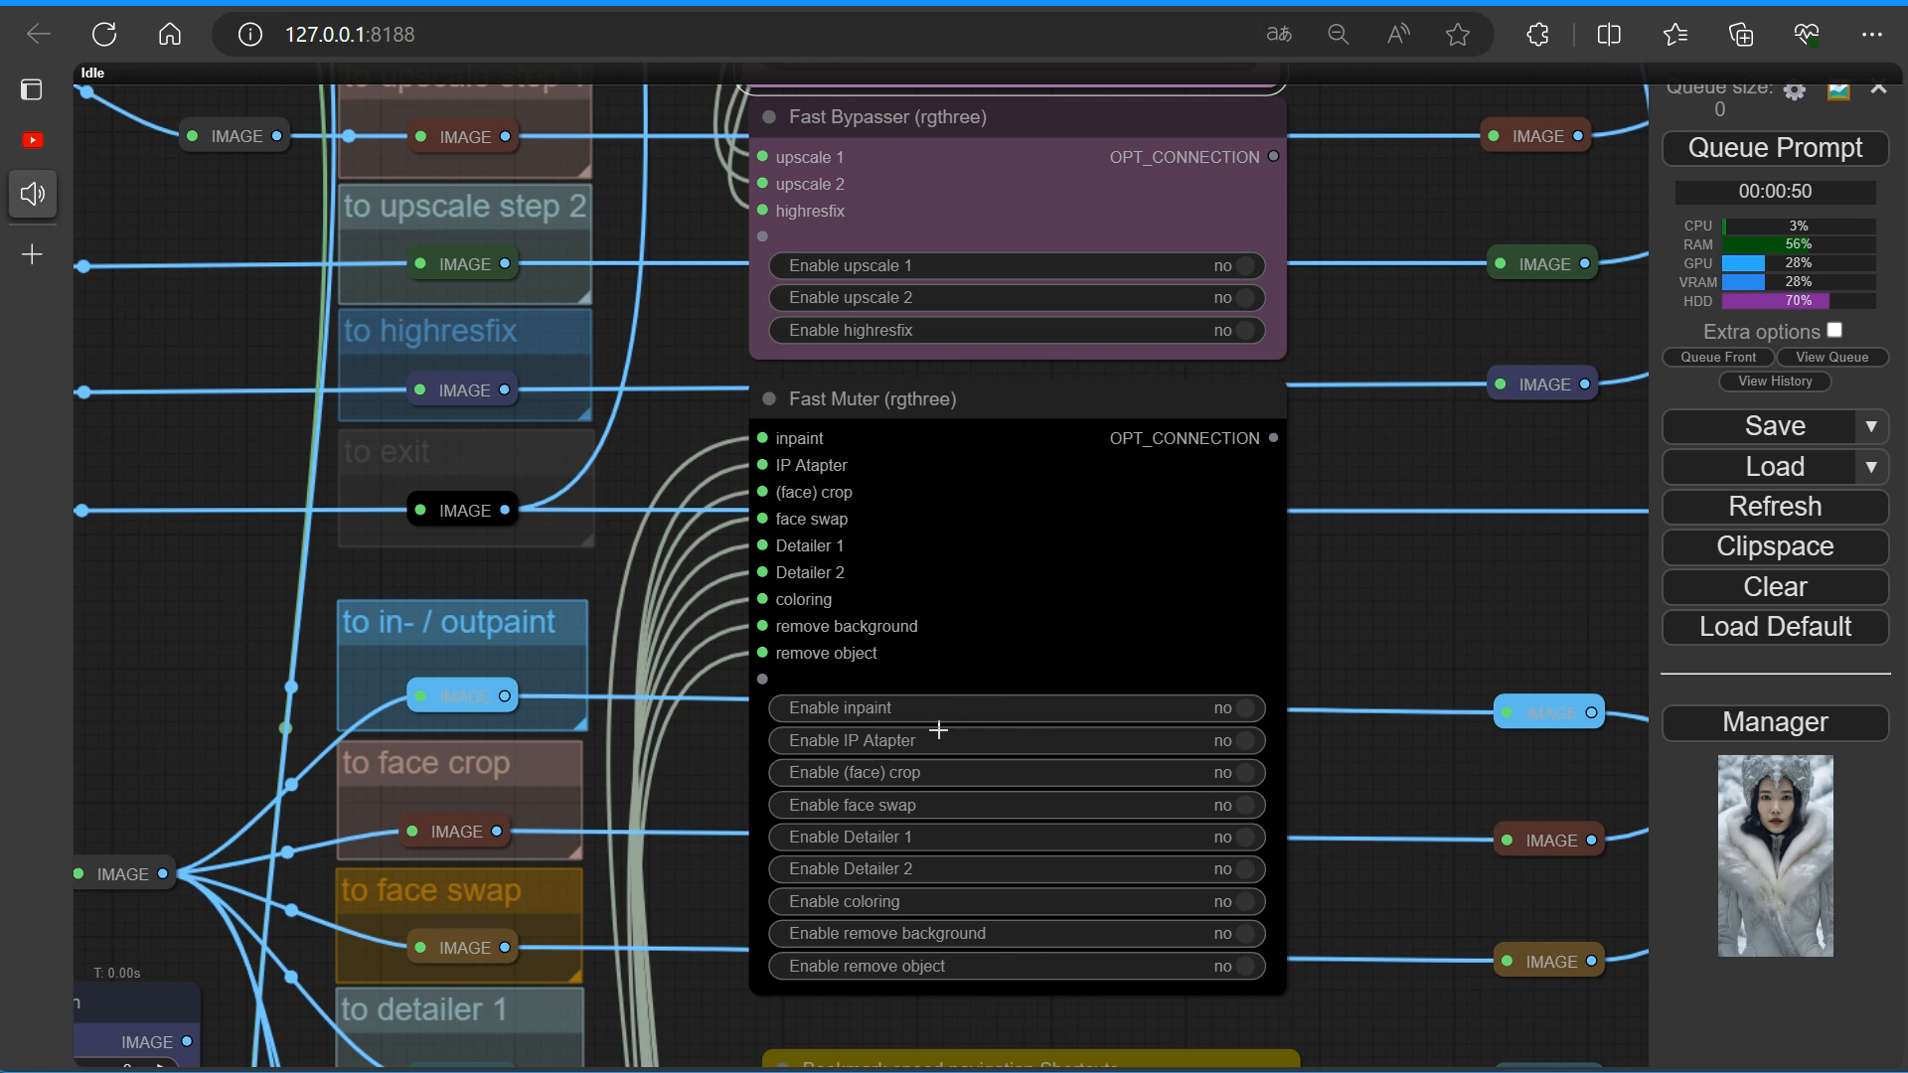
pyautogui.click(1254, 725)
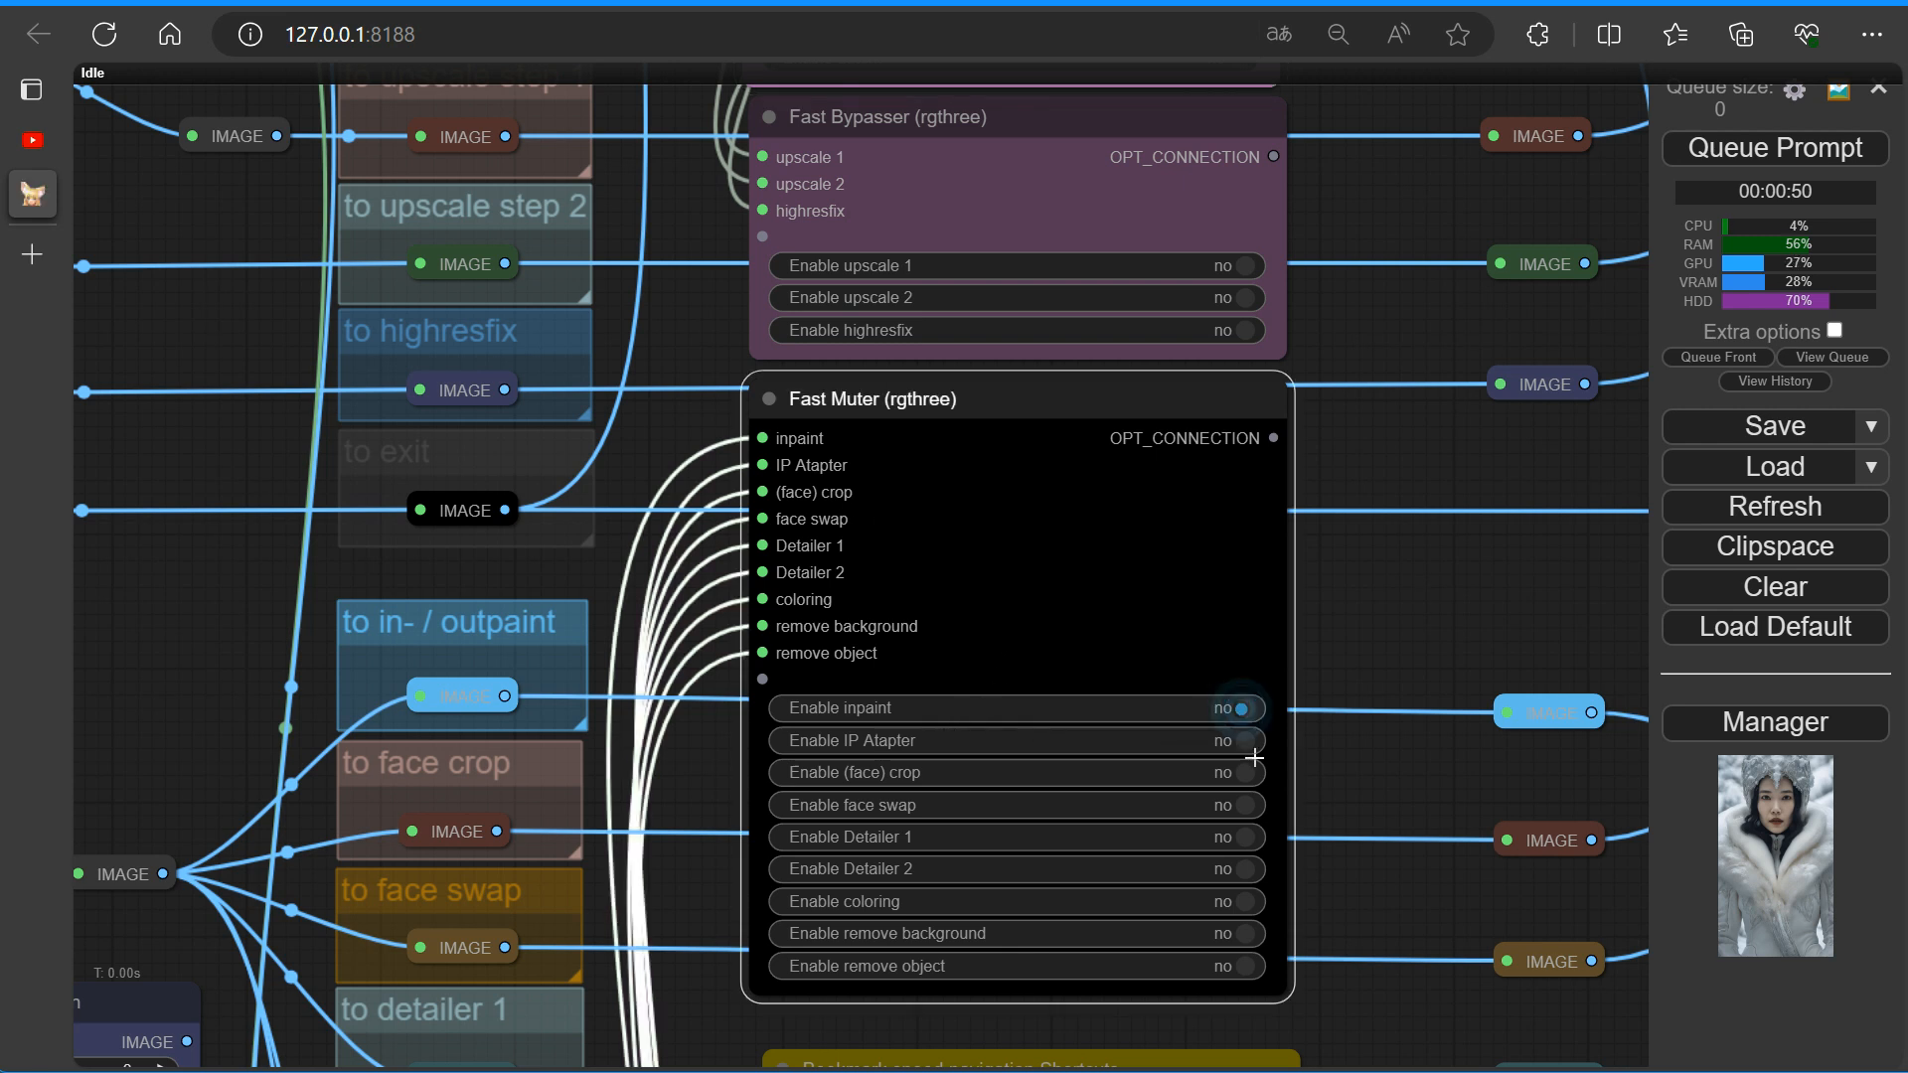
# Toggle upscale 1 on and off in the Fast Bypasser, and enable inpaint and IP Atapter in the Fast Muter.
pyautogui.scroll(-10, 1259, 759)
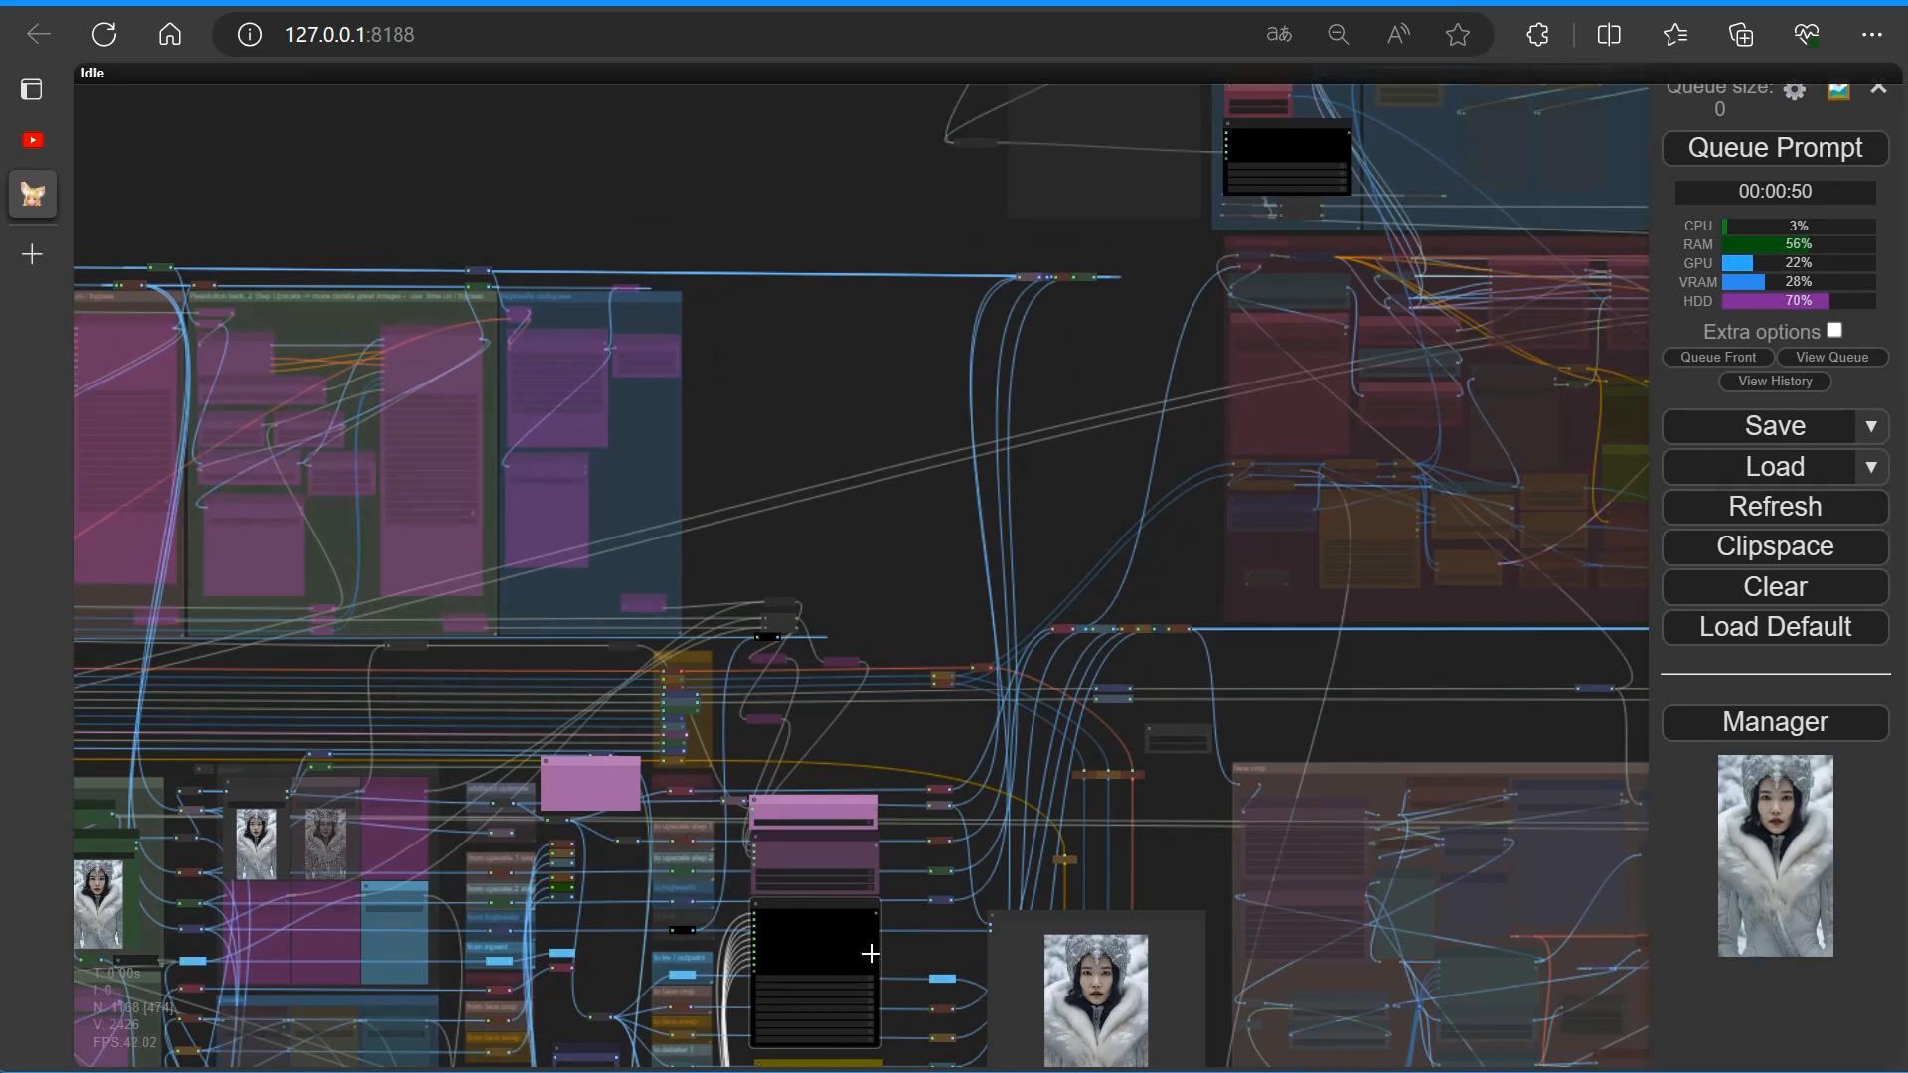
pyautogui.scroll(4, 855, 959)
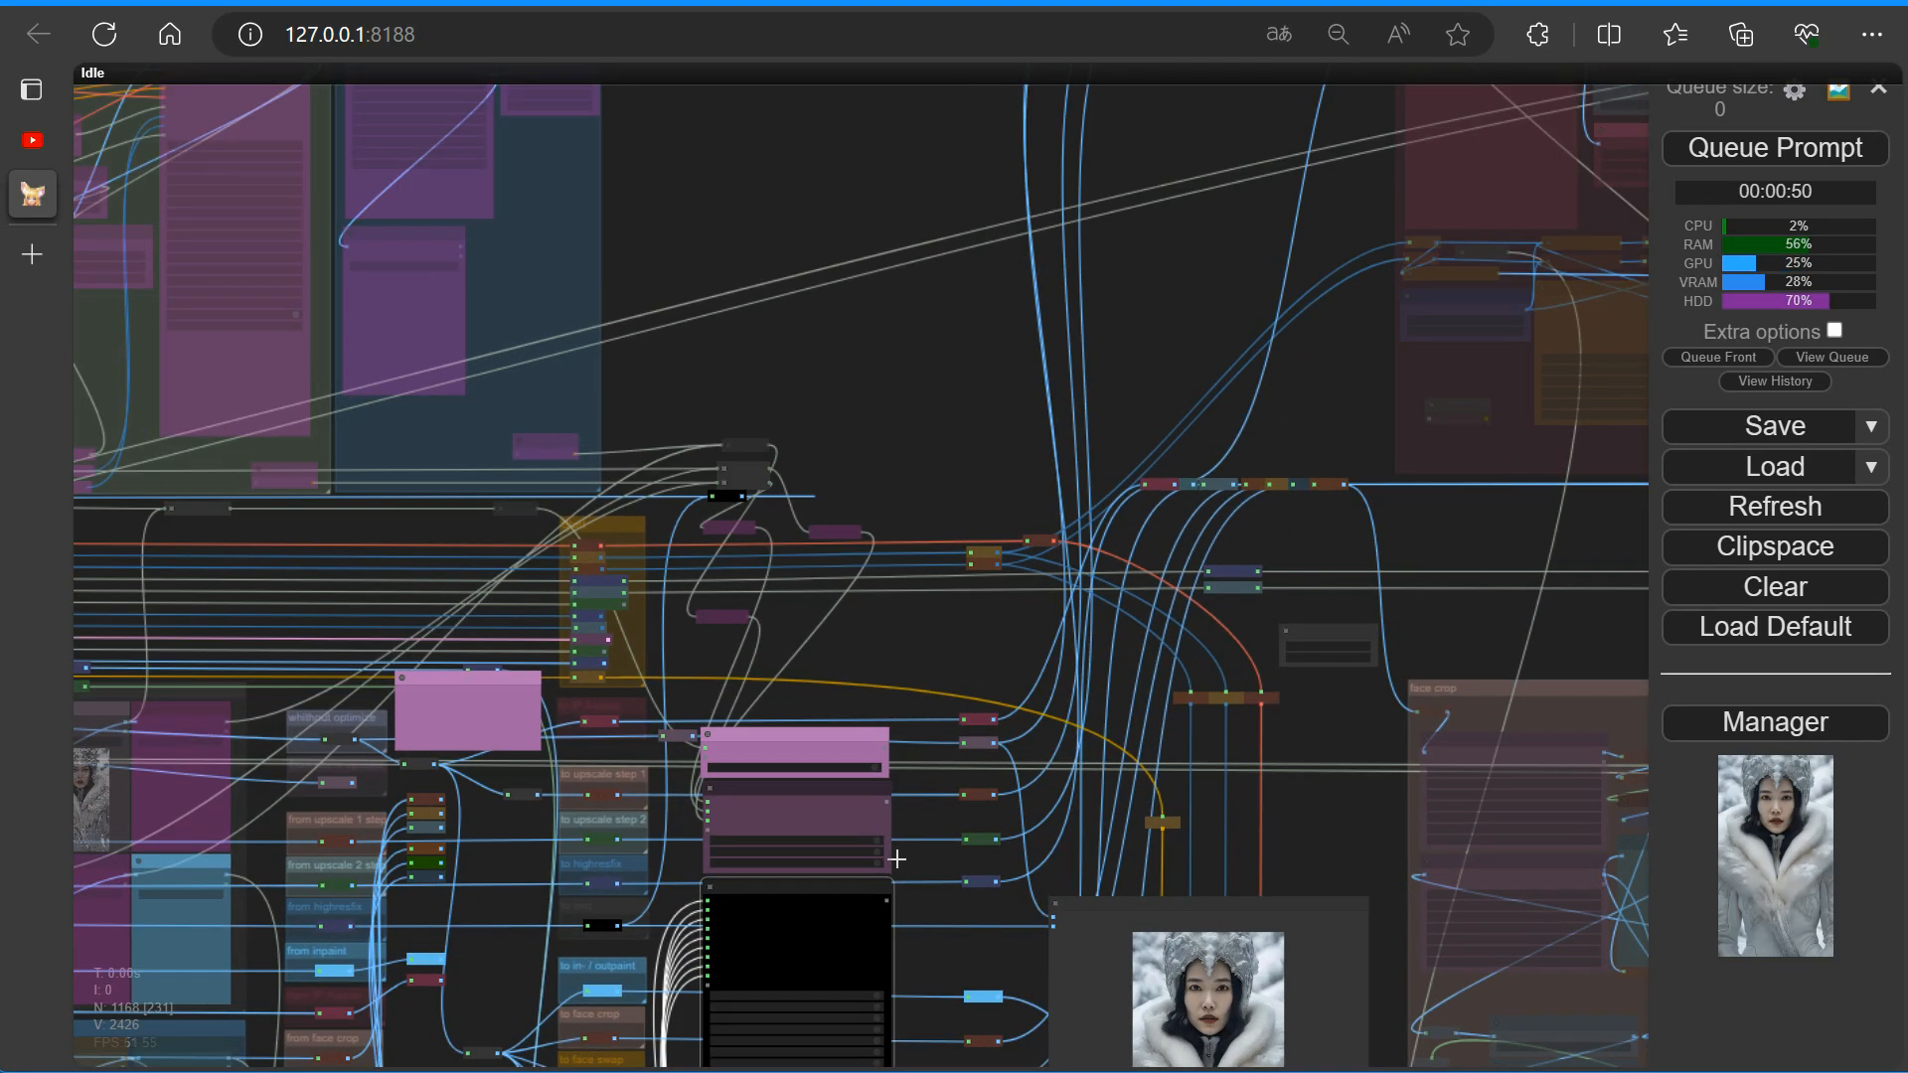
pyautogui.click(897, 858)
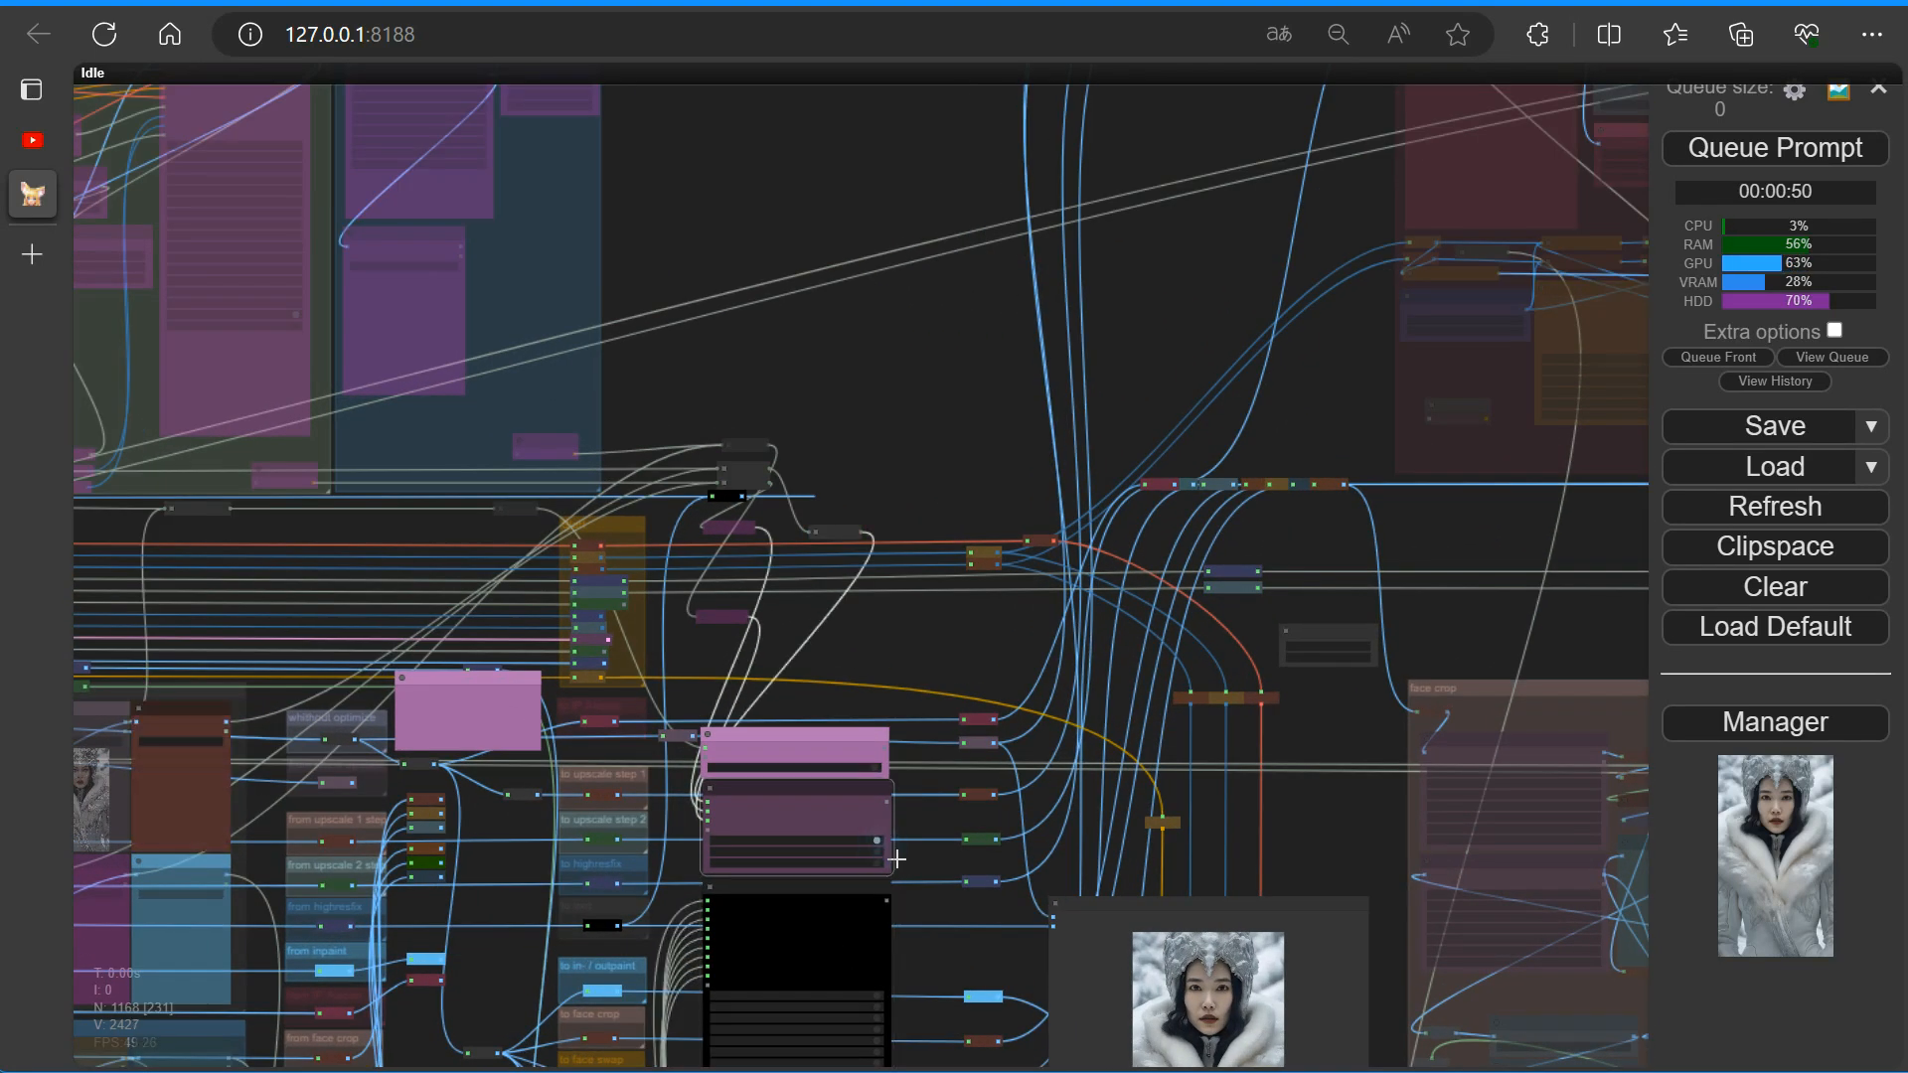
pyautogui.click(887, 1004)
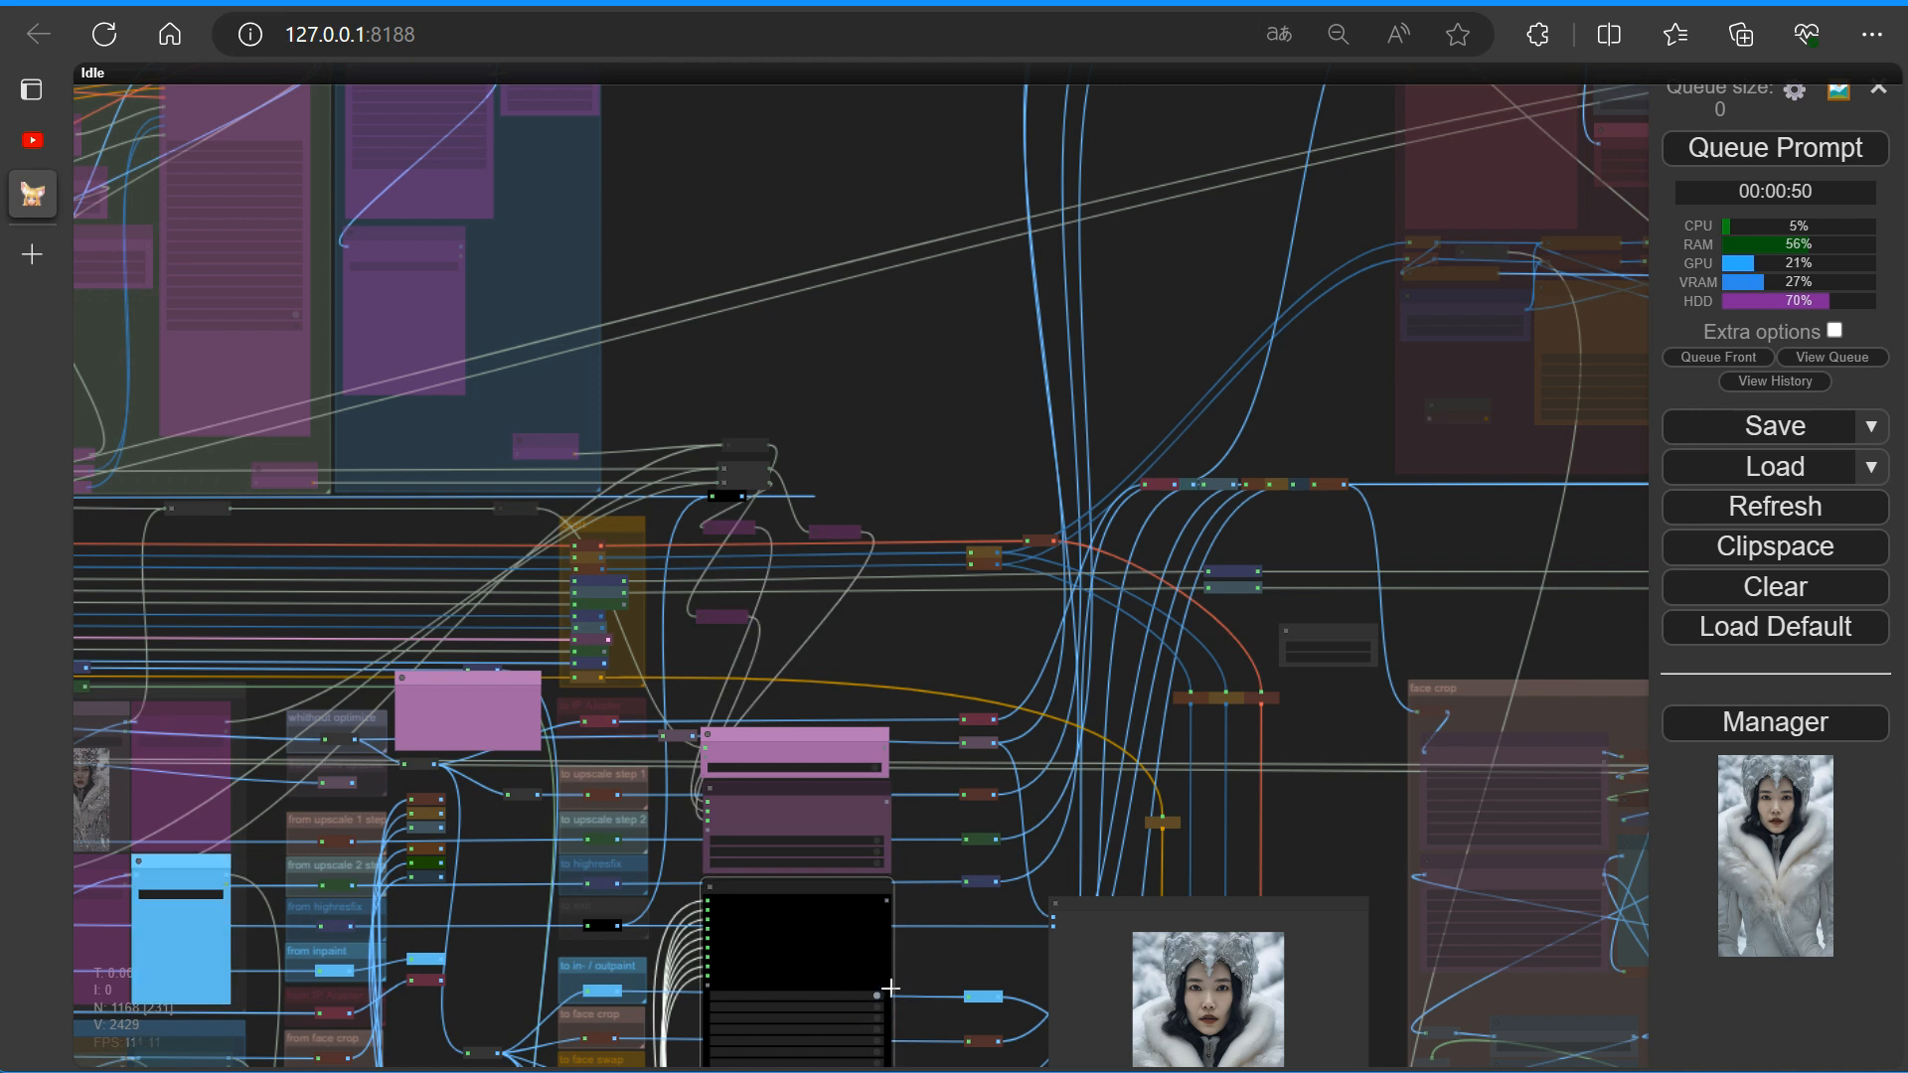
pyautogui.click(877, 1005)
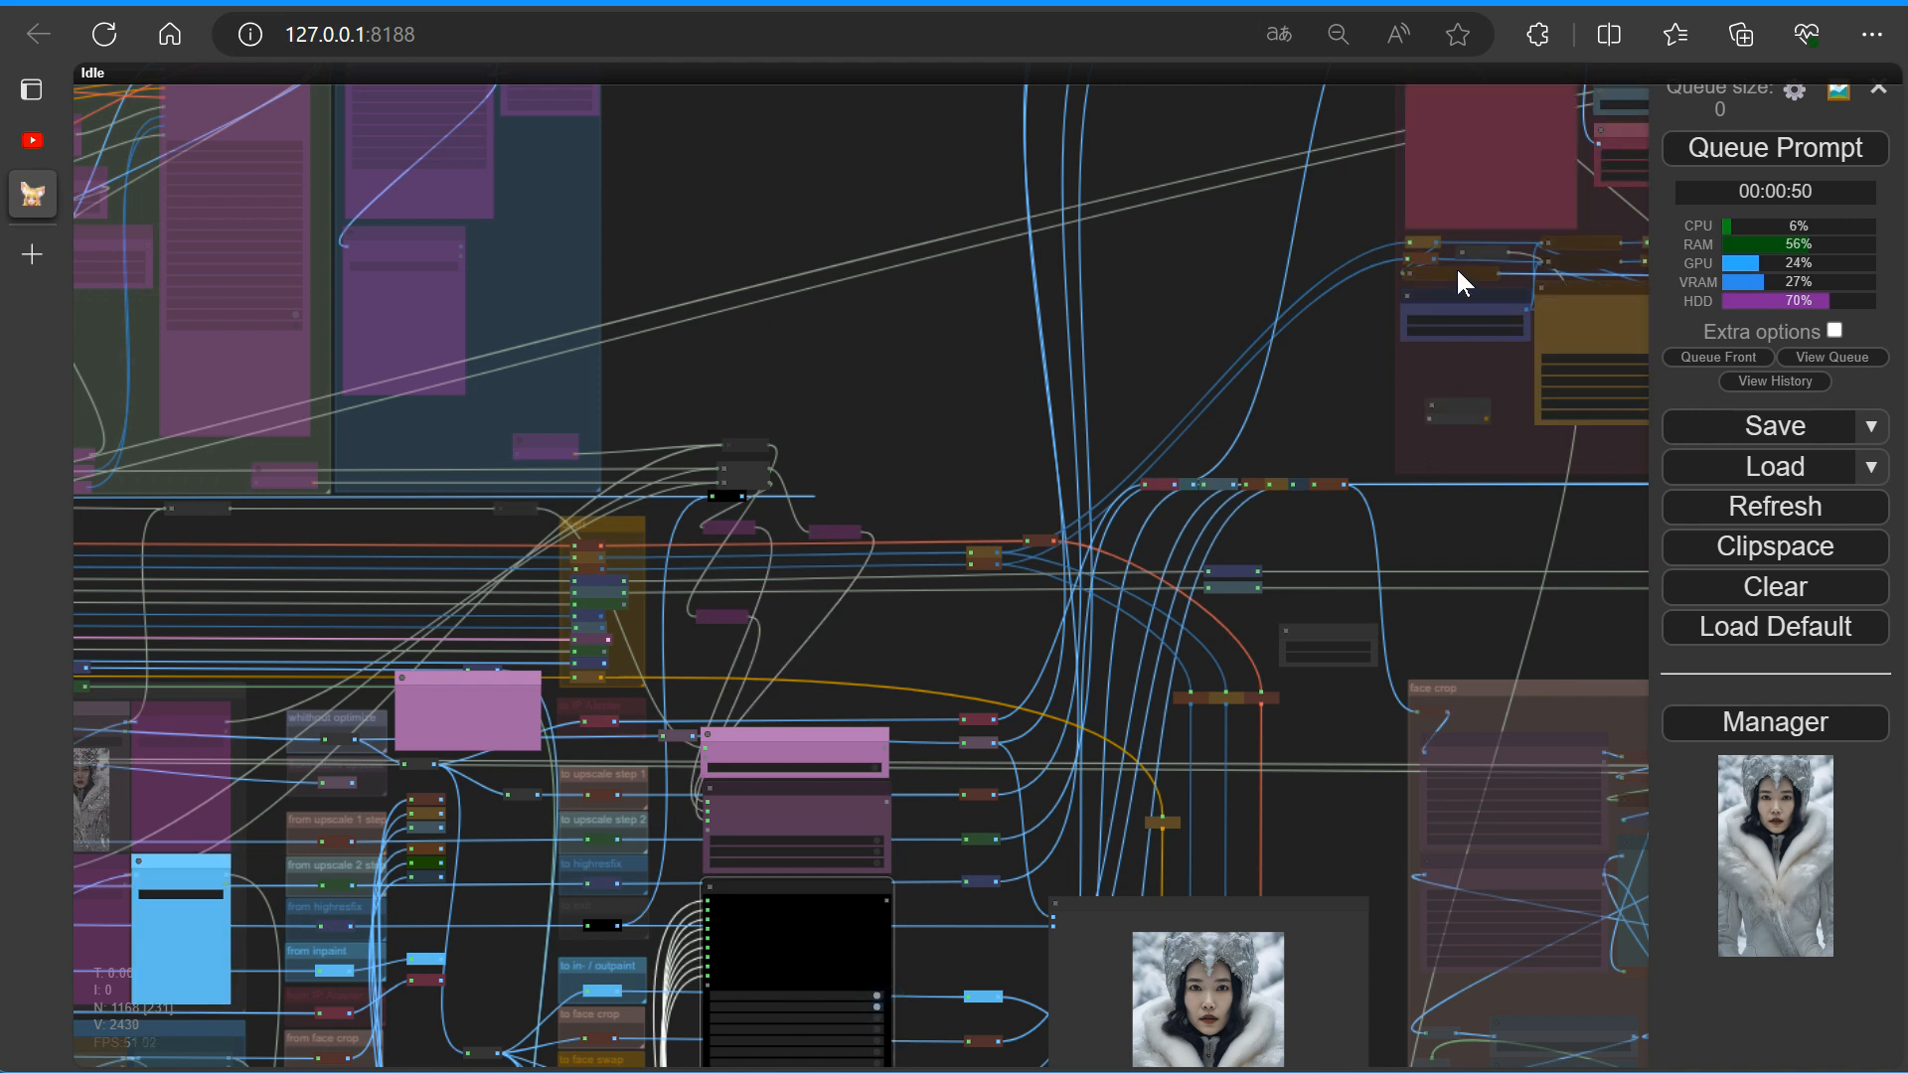
# Examine the method list in the Choose IPAtapter Type group and look over the surrounding IP Adapter groups.
pyautogui.moveTo(1197, 295); pyautogui.dragTo(642, 903)
pyautogui.moveTo(777, 642); pyautogui.dragTo(609, 905)
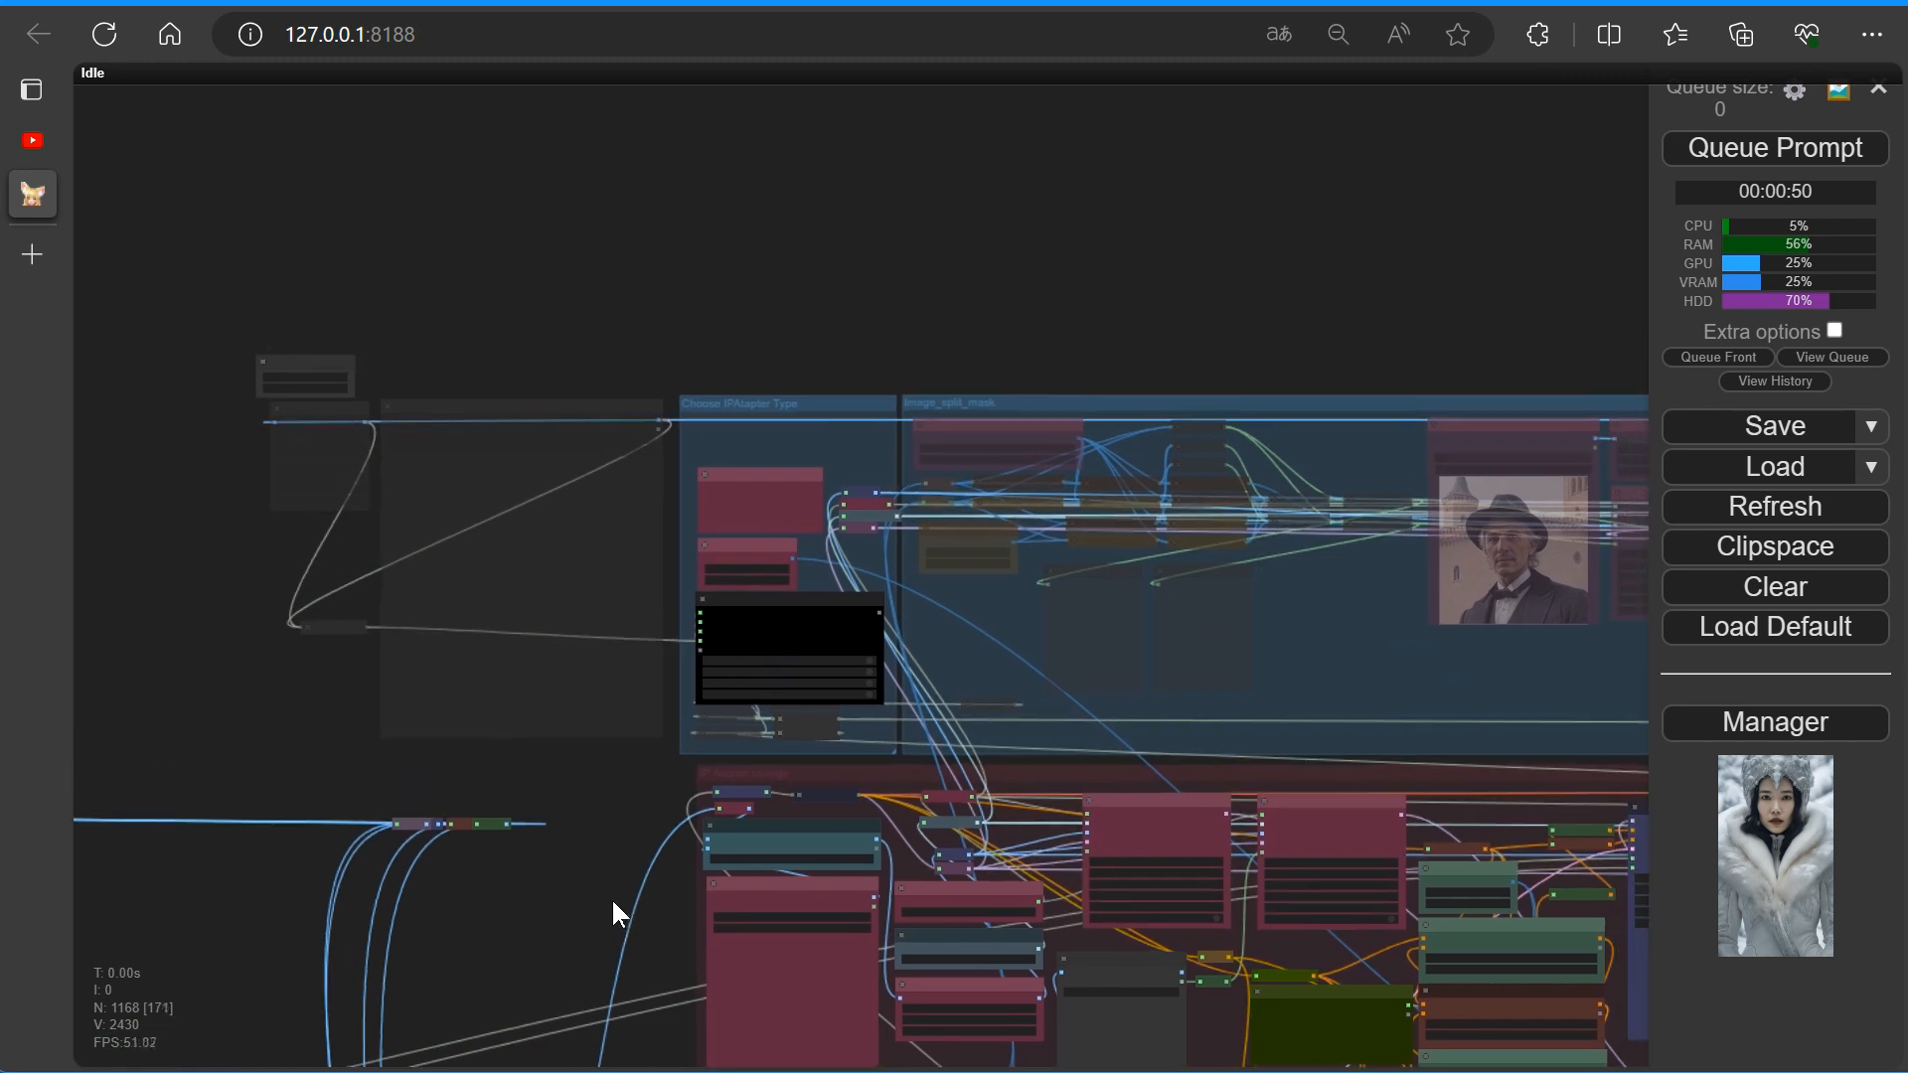
pyautogui.scroll(6, 1103, 392)
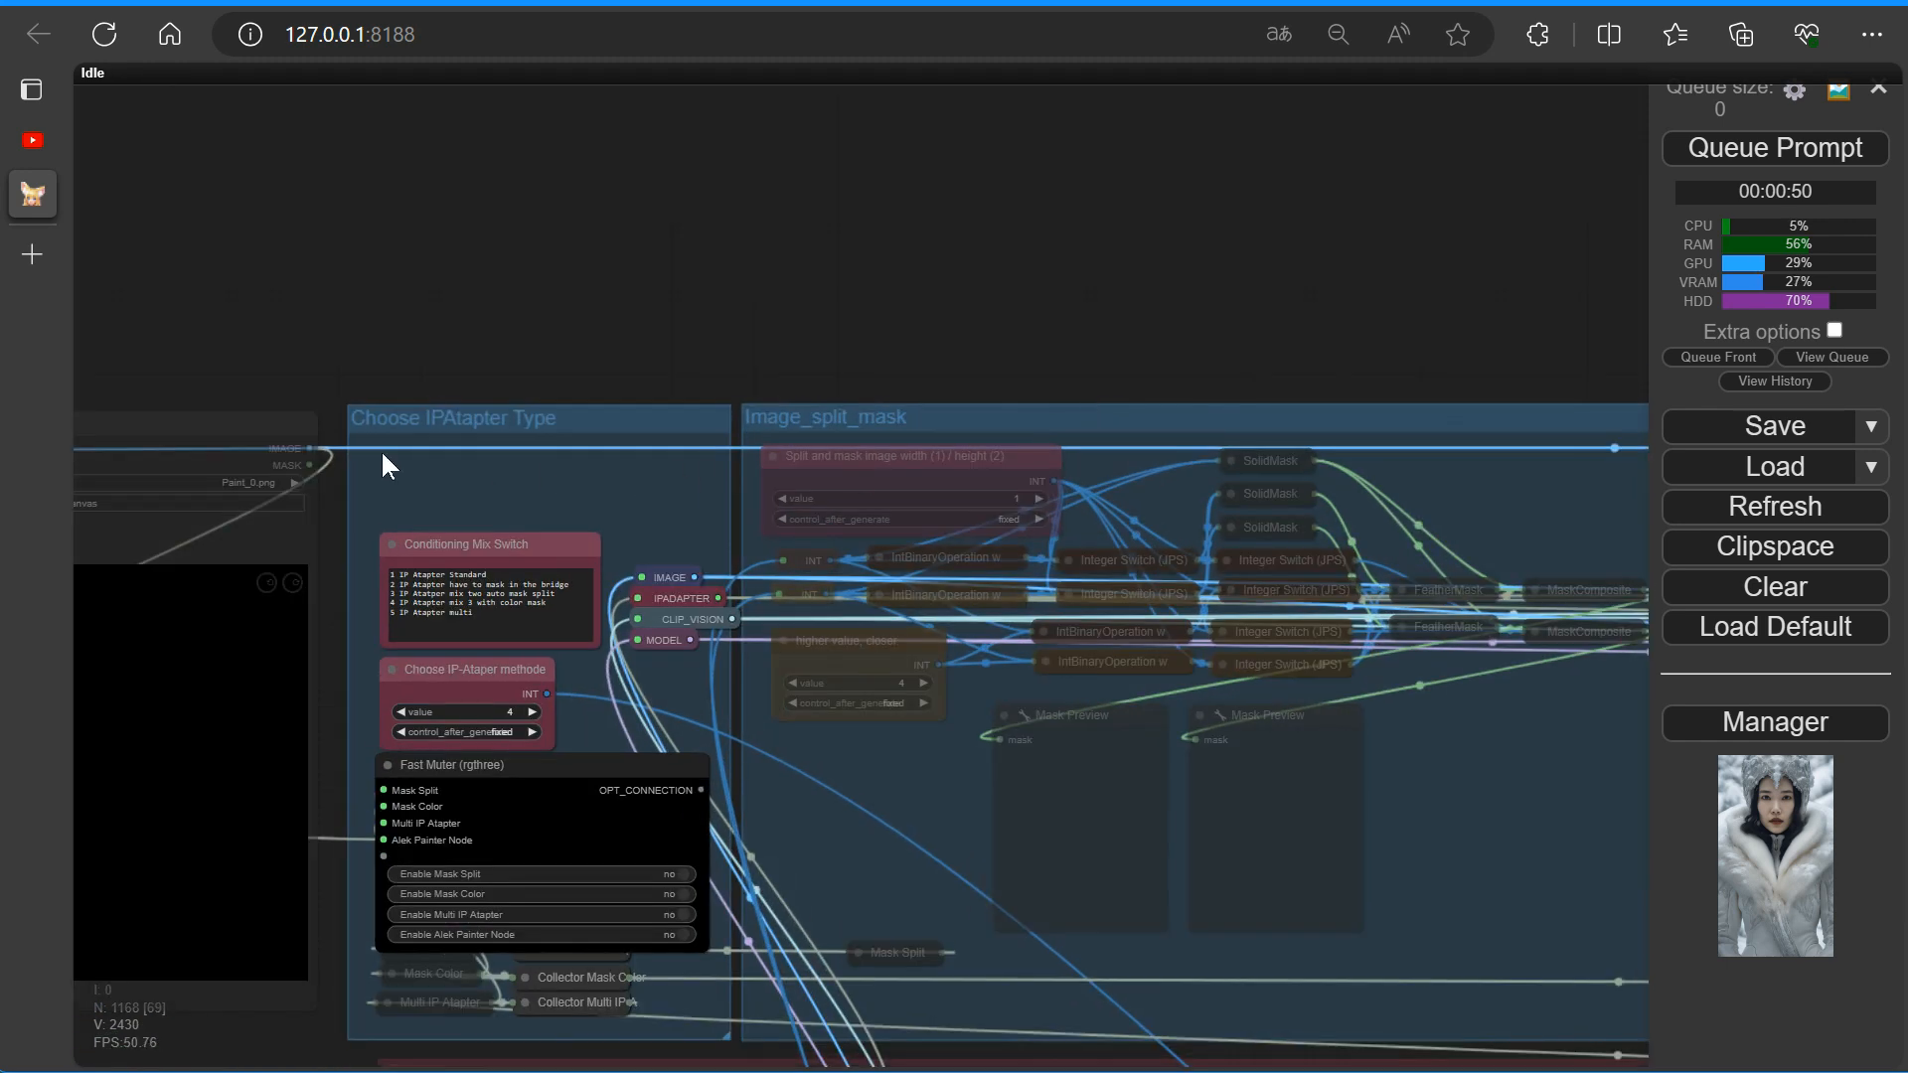
pyautogui.scroll(5, 610, 599)
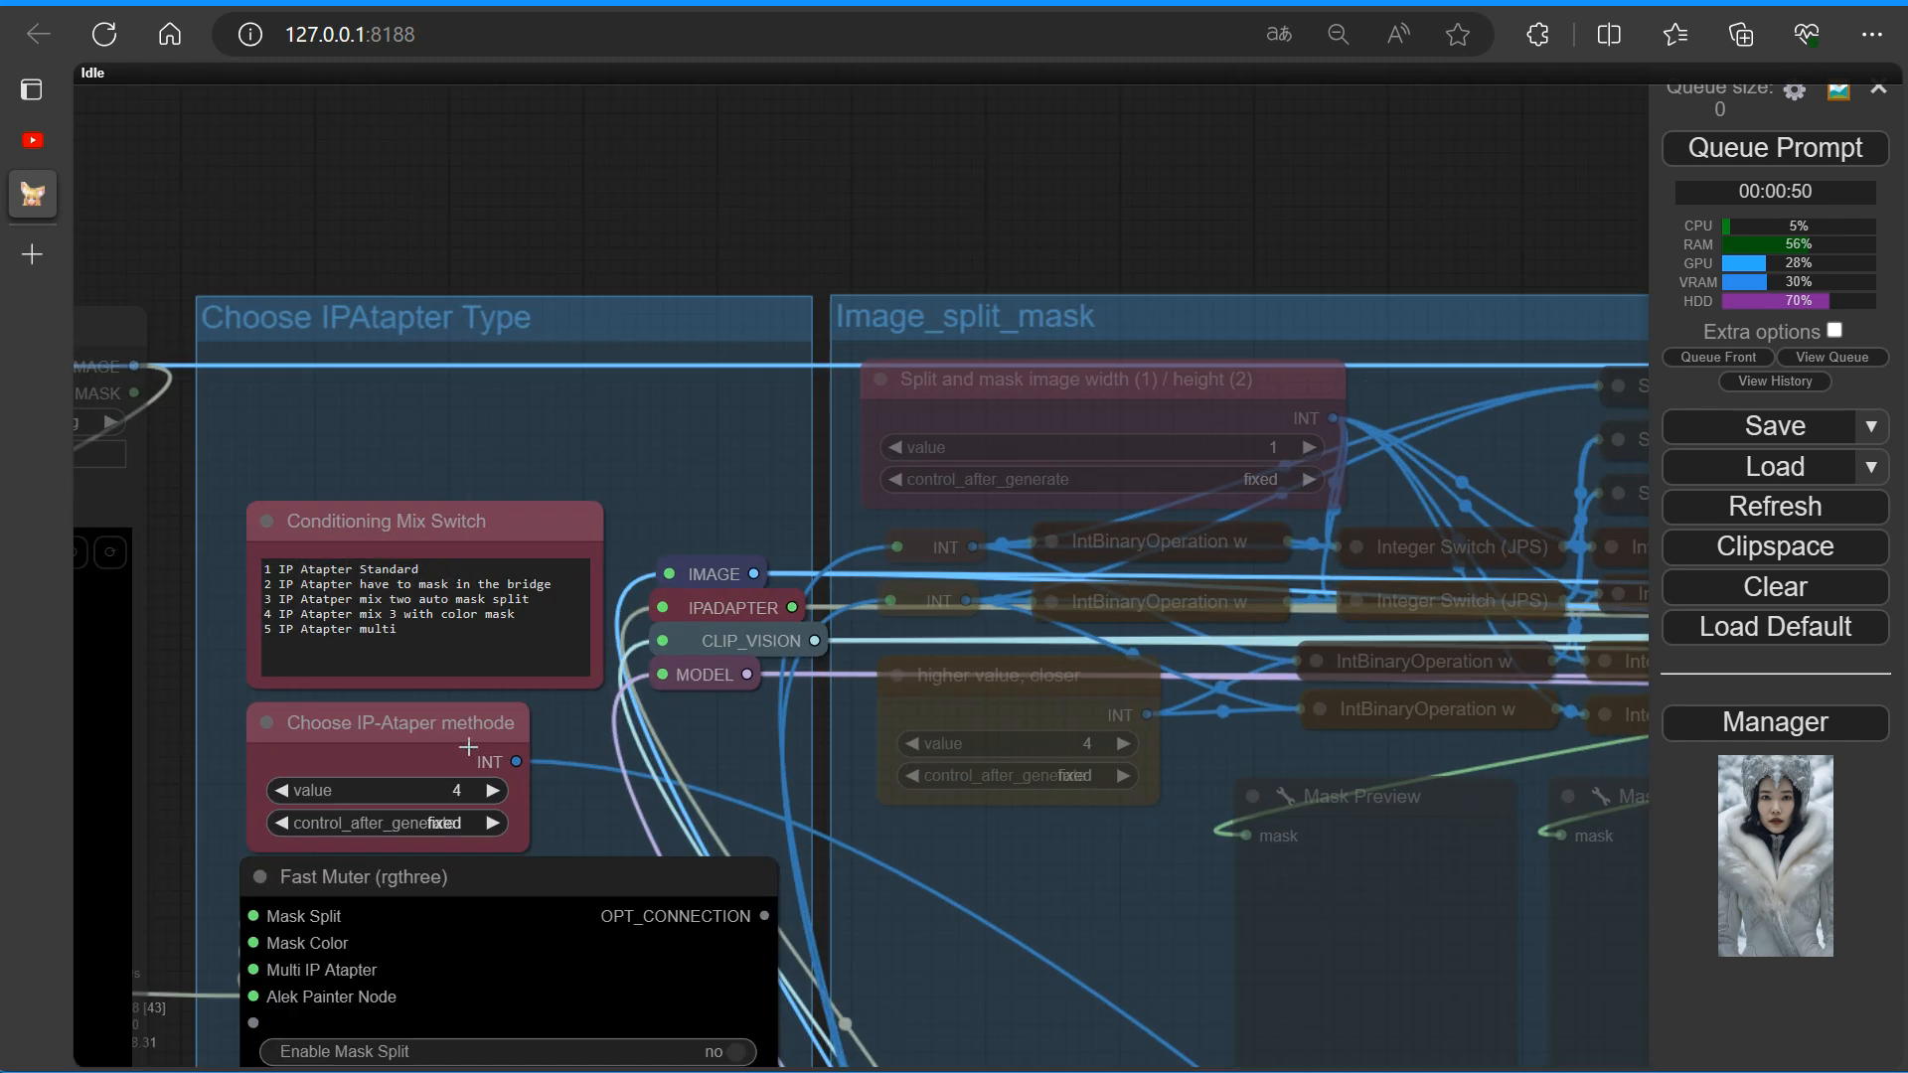
pyautogui.scroll(-5, 565, 763)
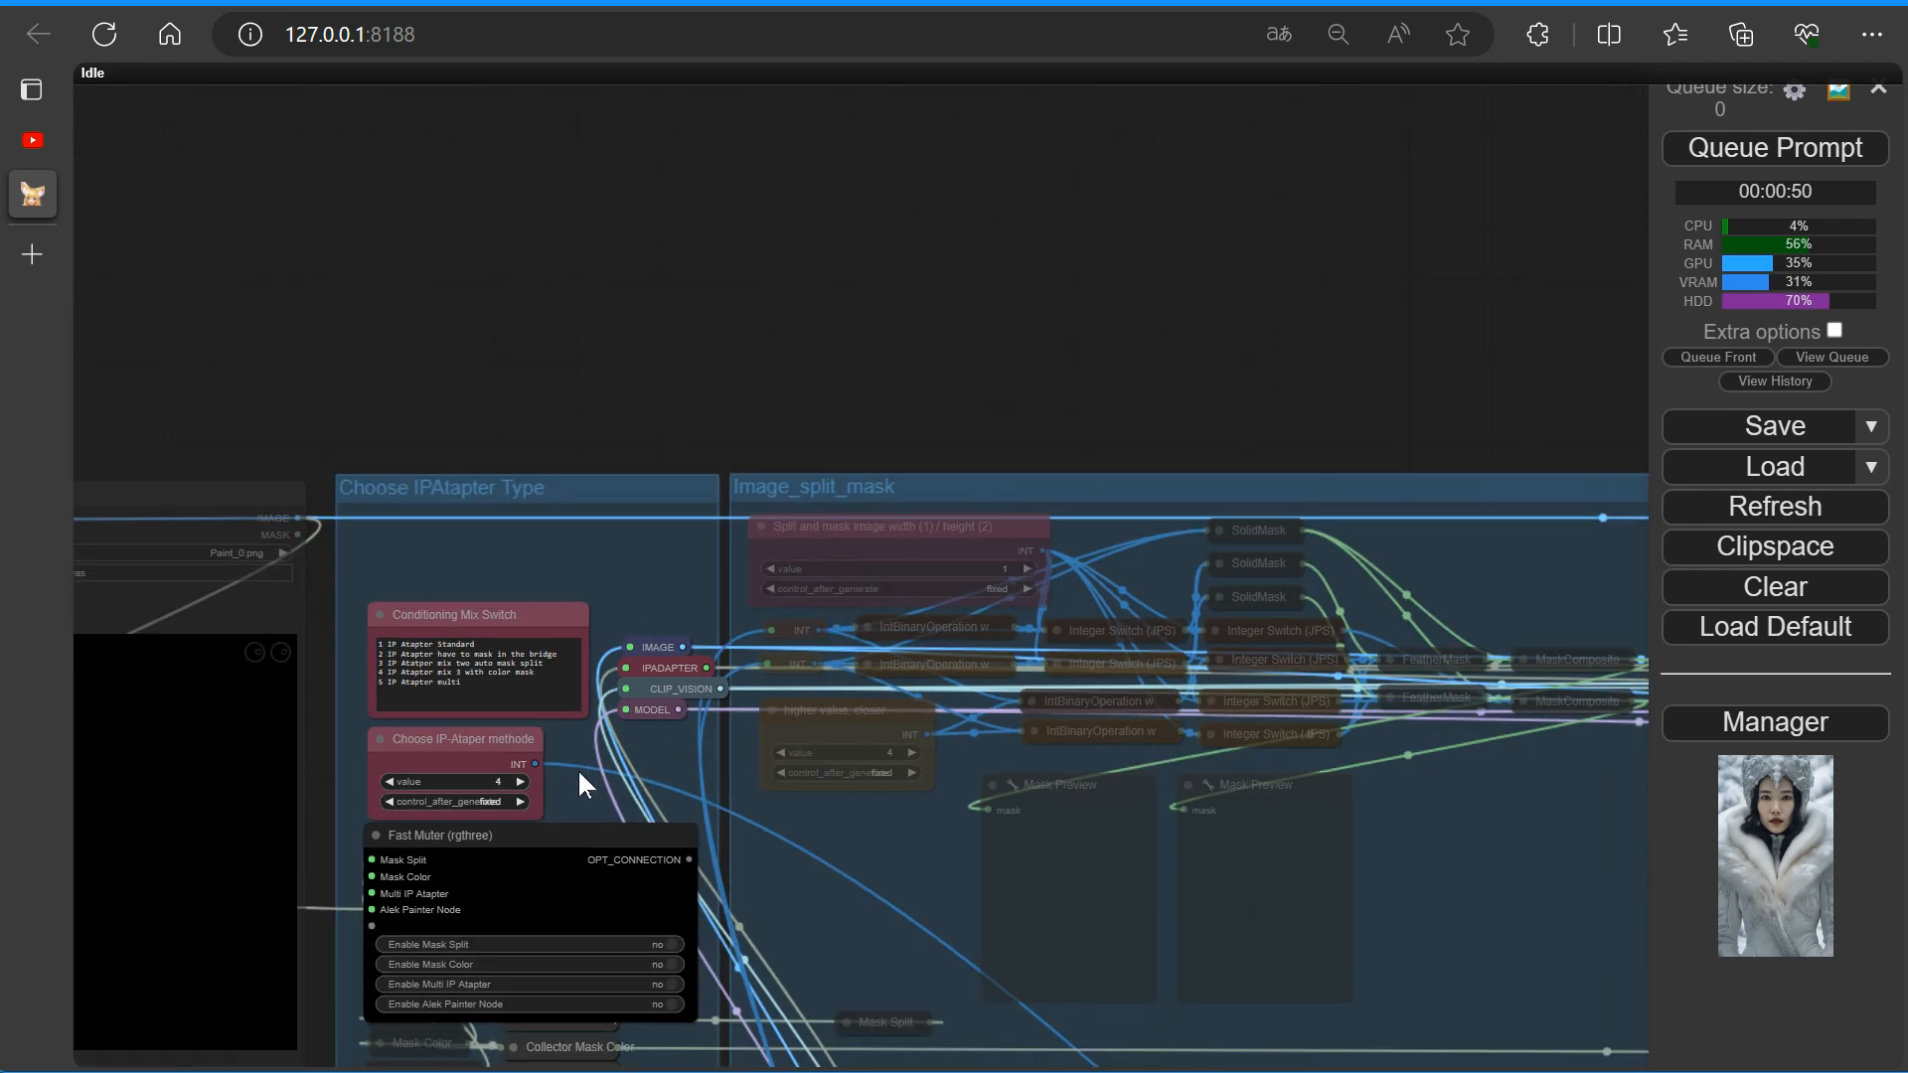
pyautogui.moveTo(690, 815); pyautogui.dragTo(660, 392)
pyautogui.moveTo(192, 800); pyautogui.dragTo(196, 333)
pyautogui.scroll(-10, 285, 505)
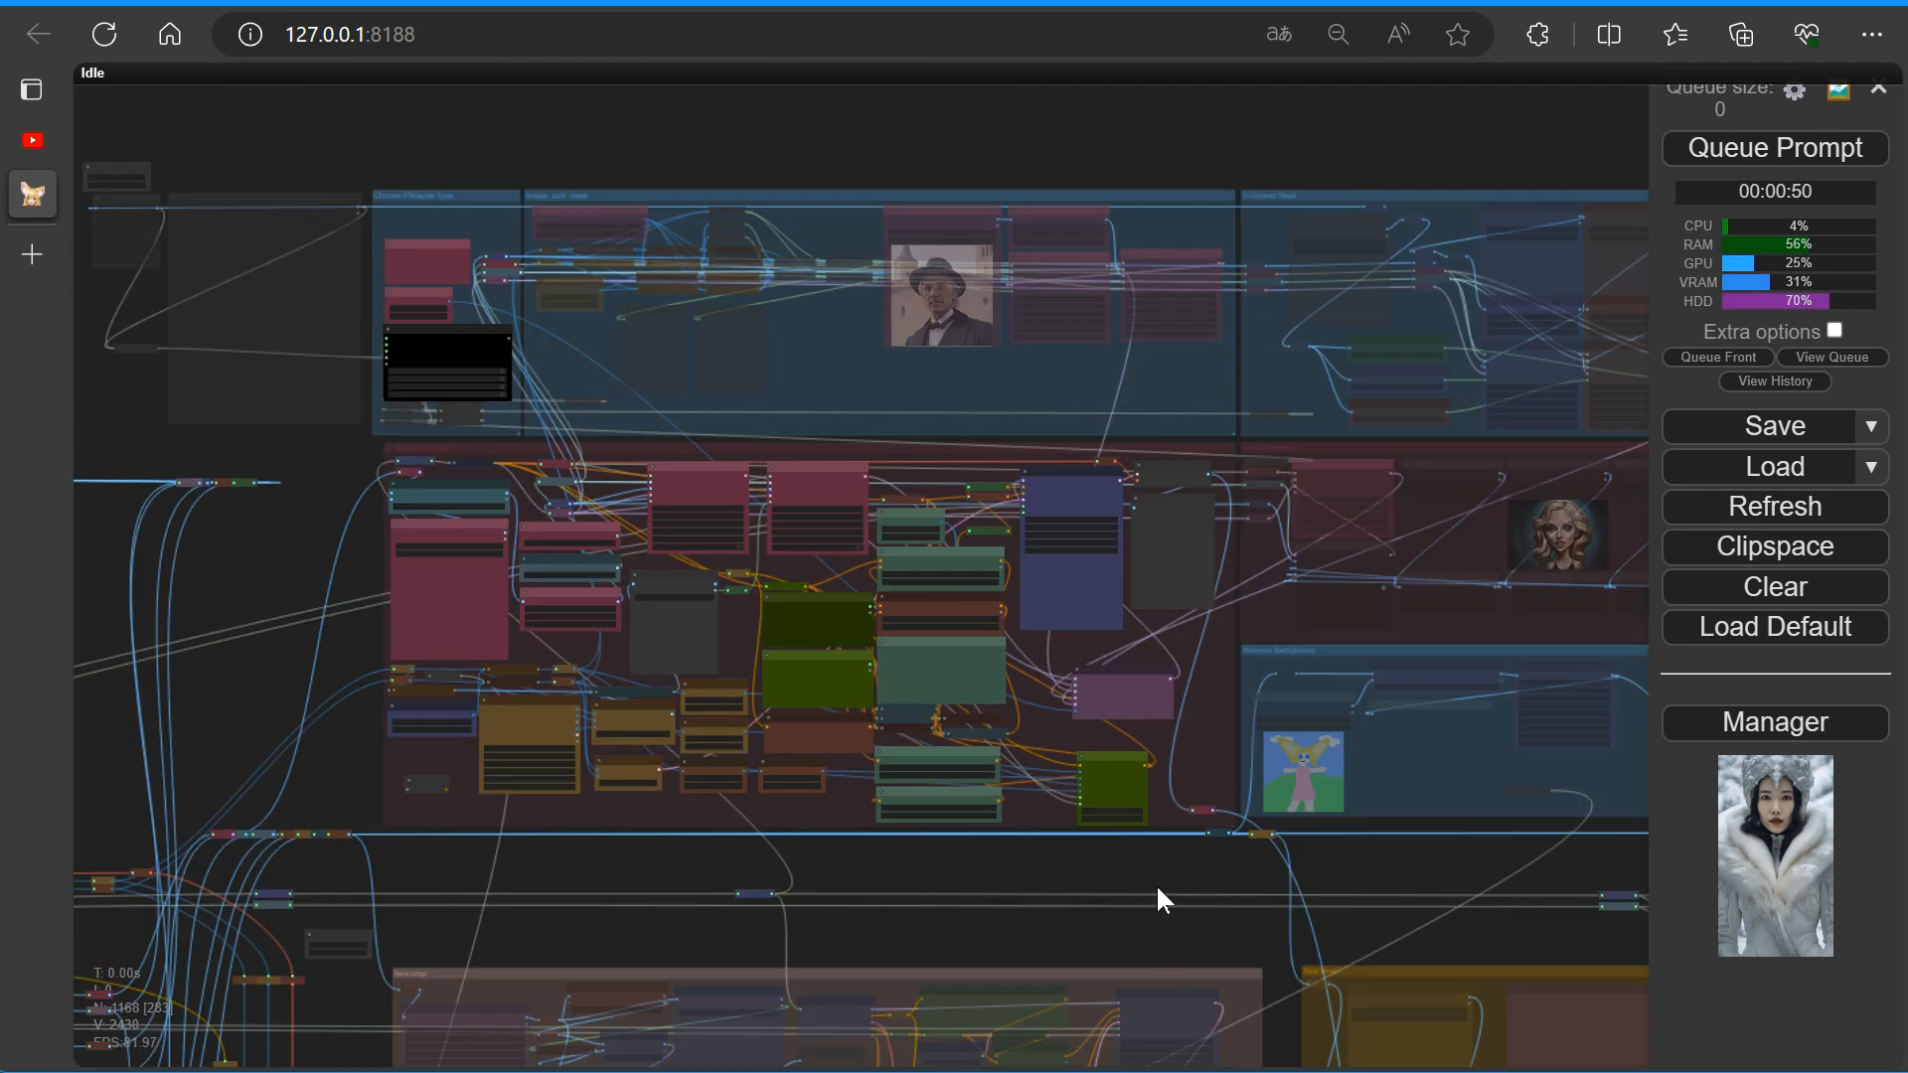
pyautogui.moveTo(1158, 898); pyautogui.dragTo(630, 915)
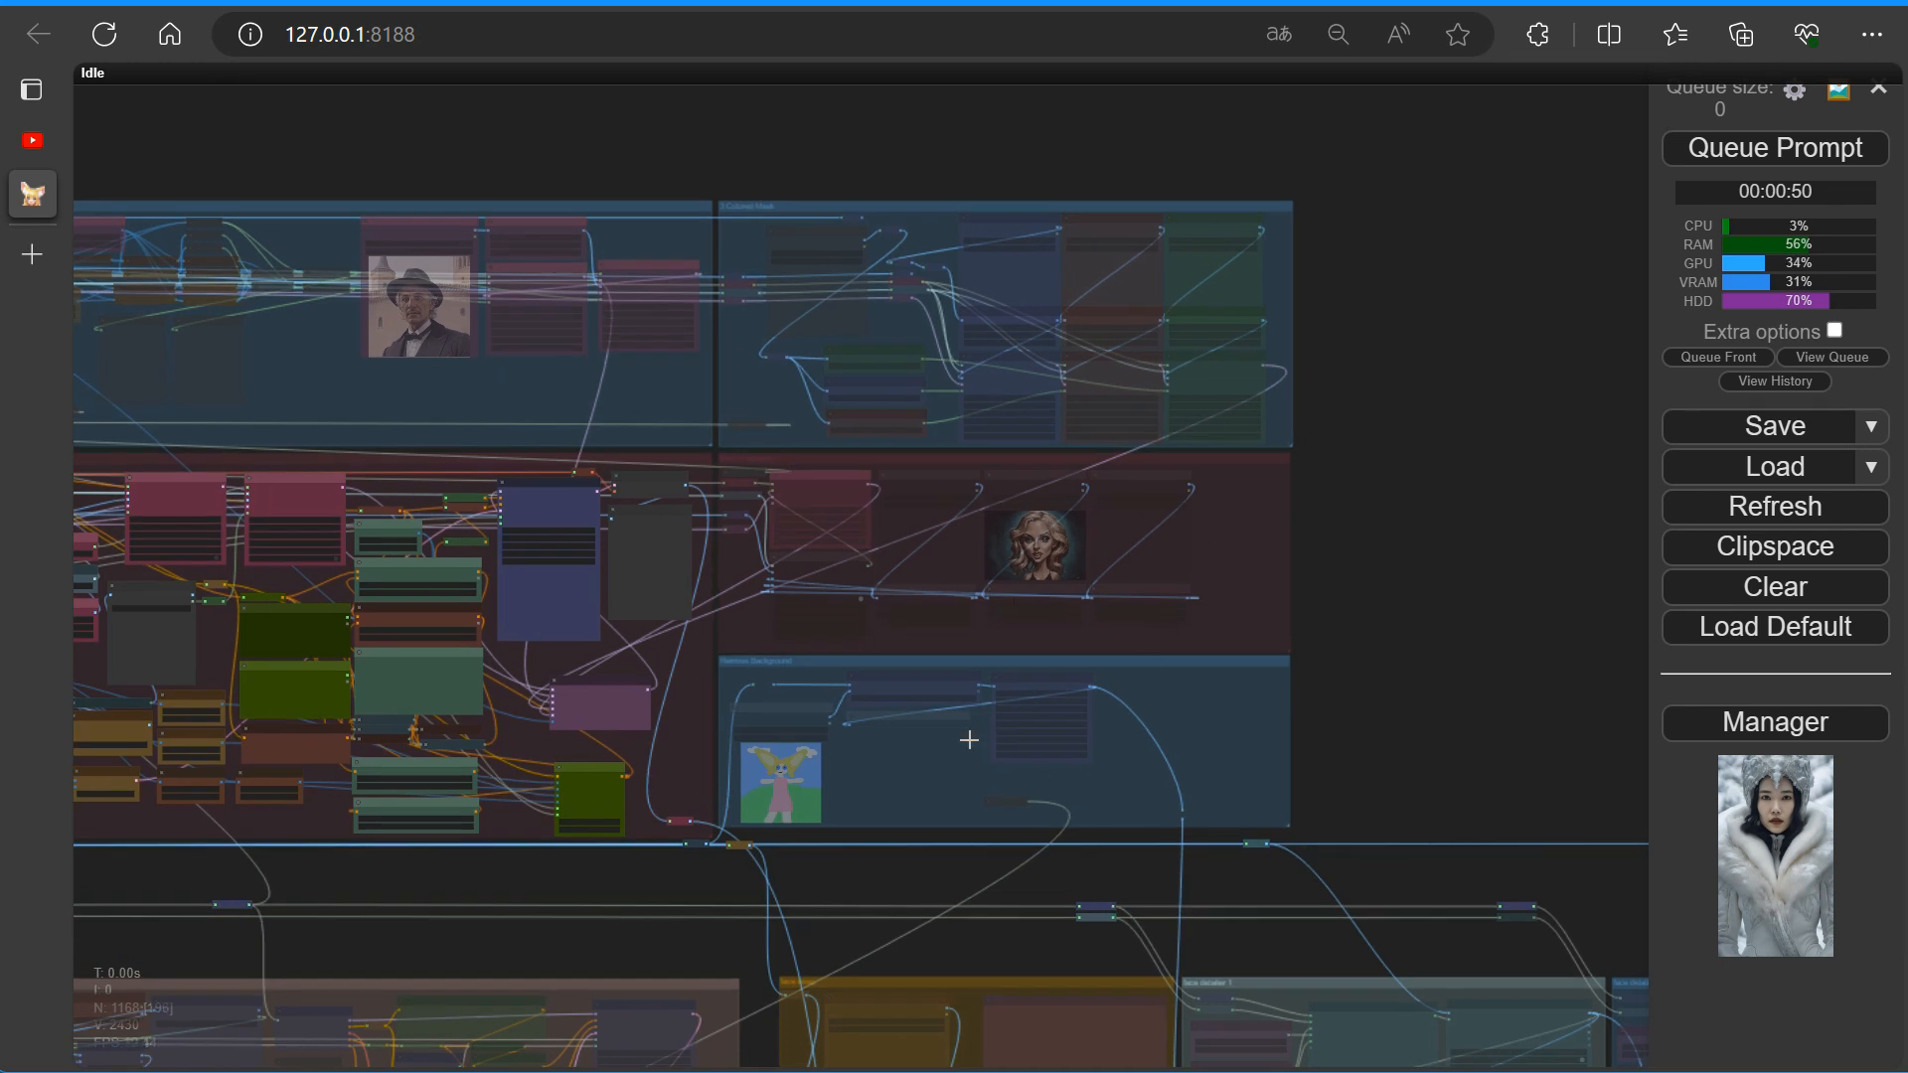
pyautogui.scroll(-3, 1307, 639)
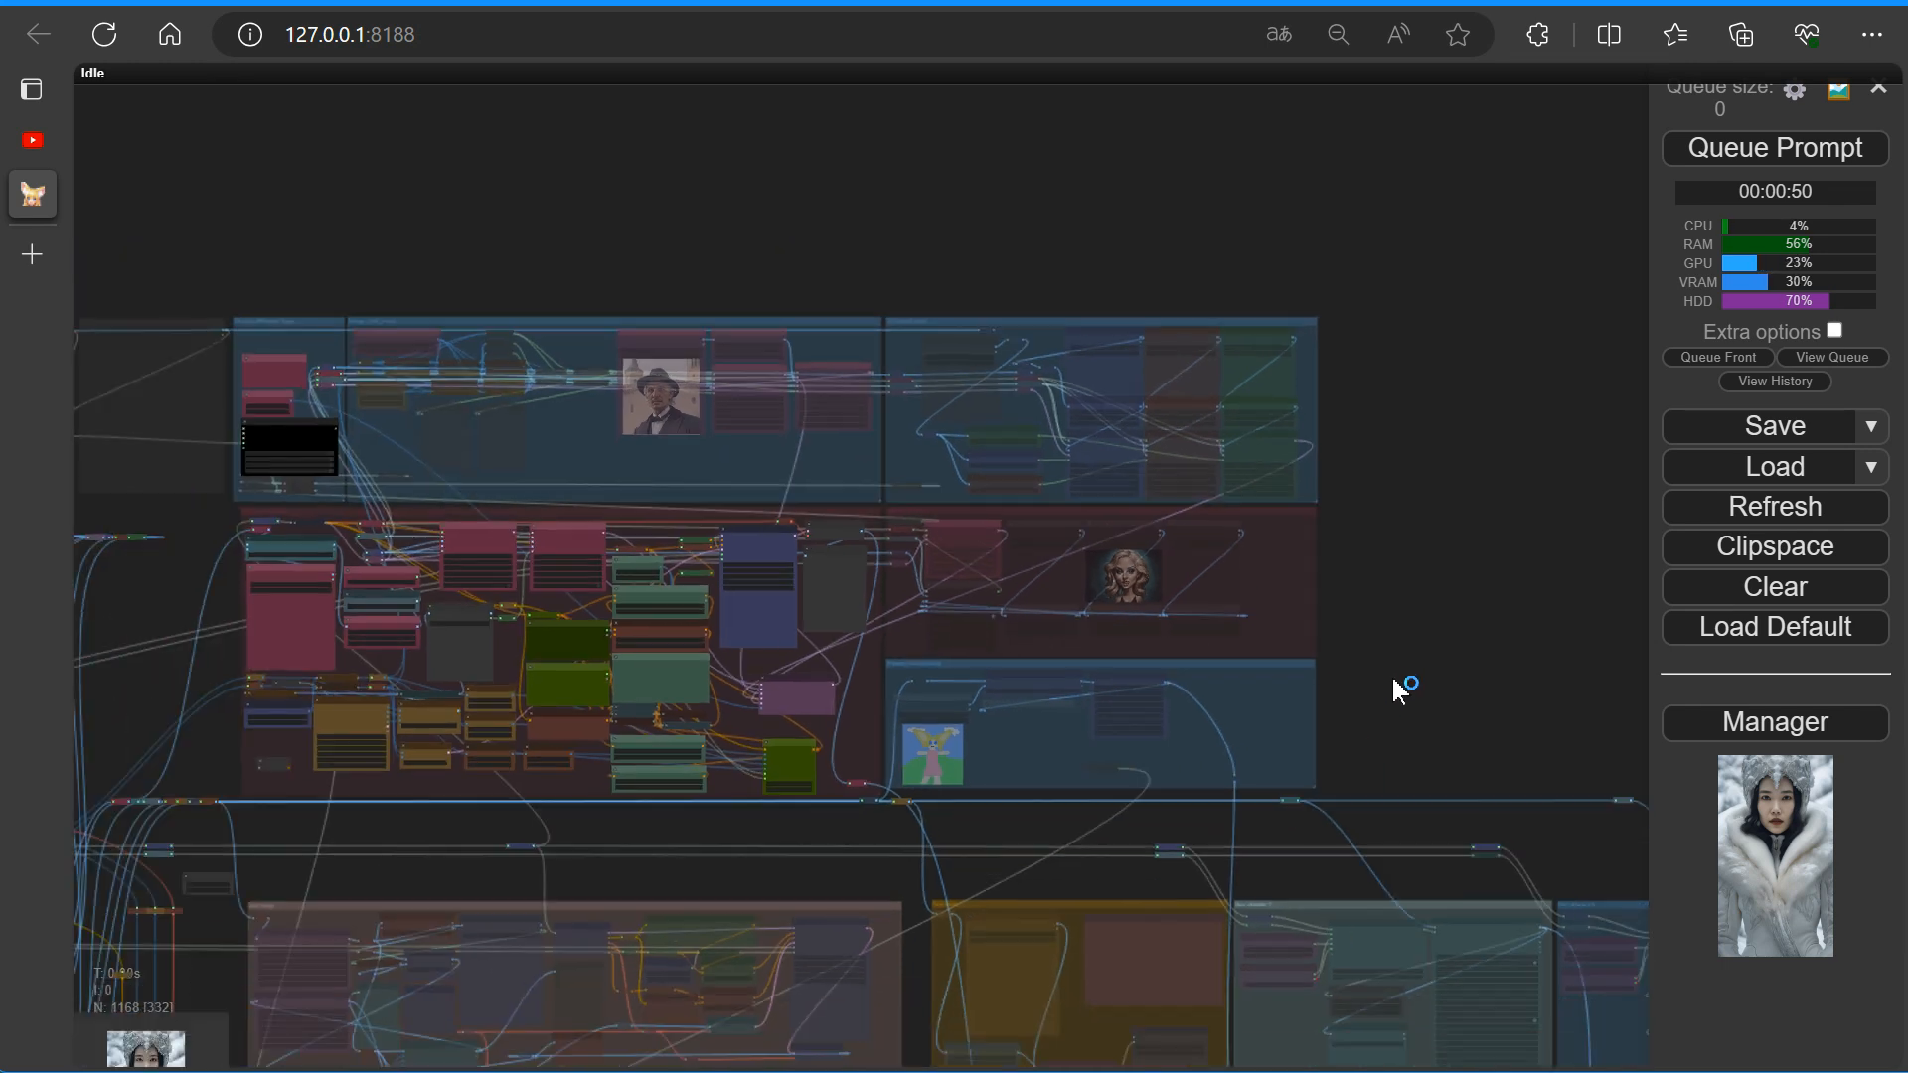
# Go to the inpaint and outpaint group and read its selection masking options and mask choice.
pyautogui.moveTo(1391, 686); pyautogui.dragTo(1622, 354)
pyautogui.moveTo(993, 877); pyautogui.dragTo(1106, 554)
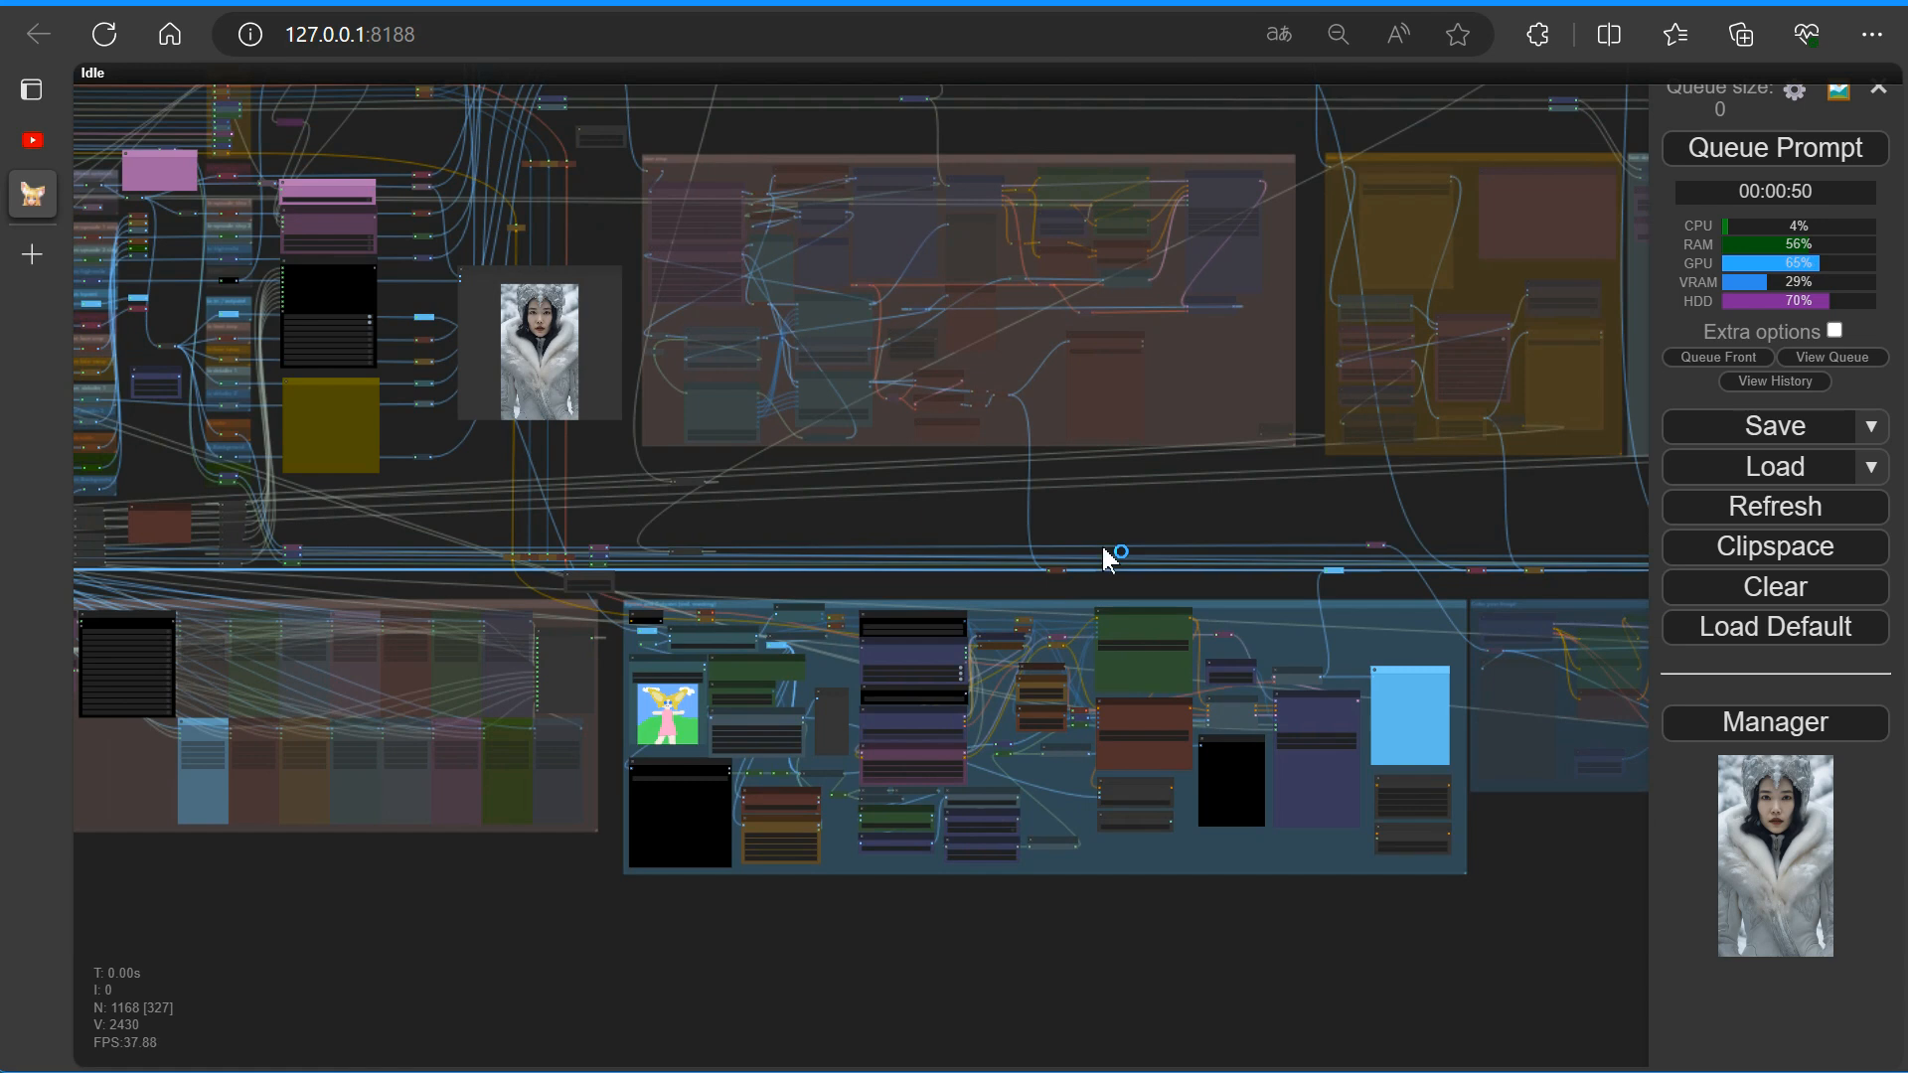
pyautogui.scroll(10, 894, 745)
pyautogui.scroll(10, 833, 712)
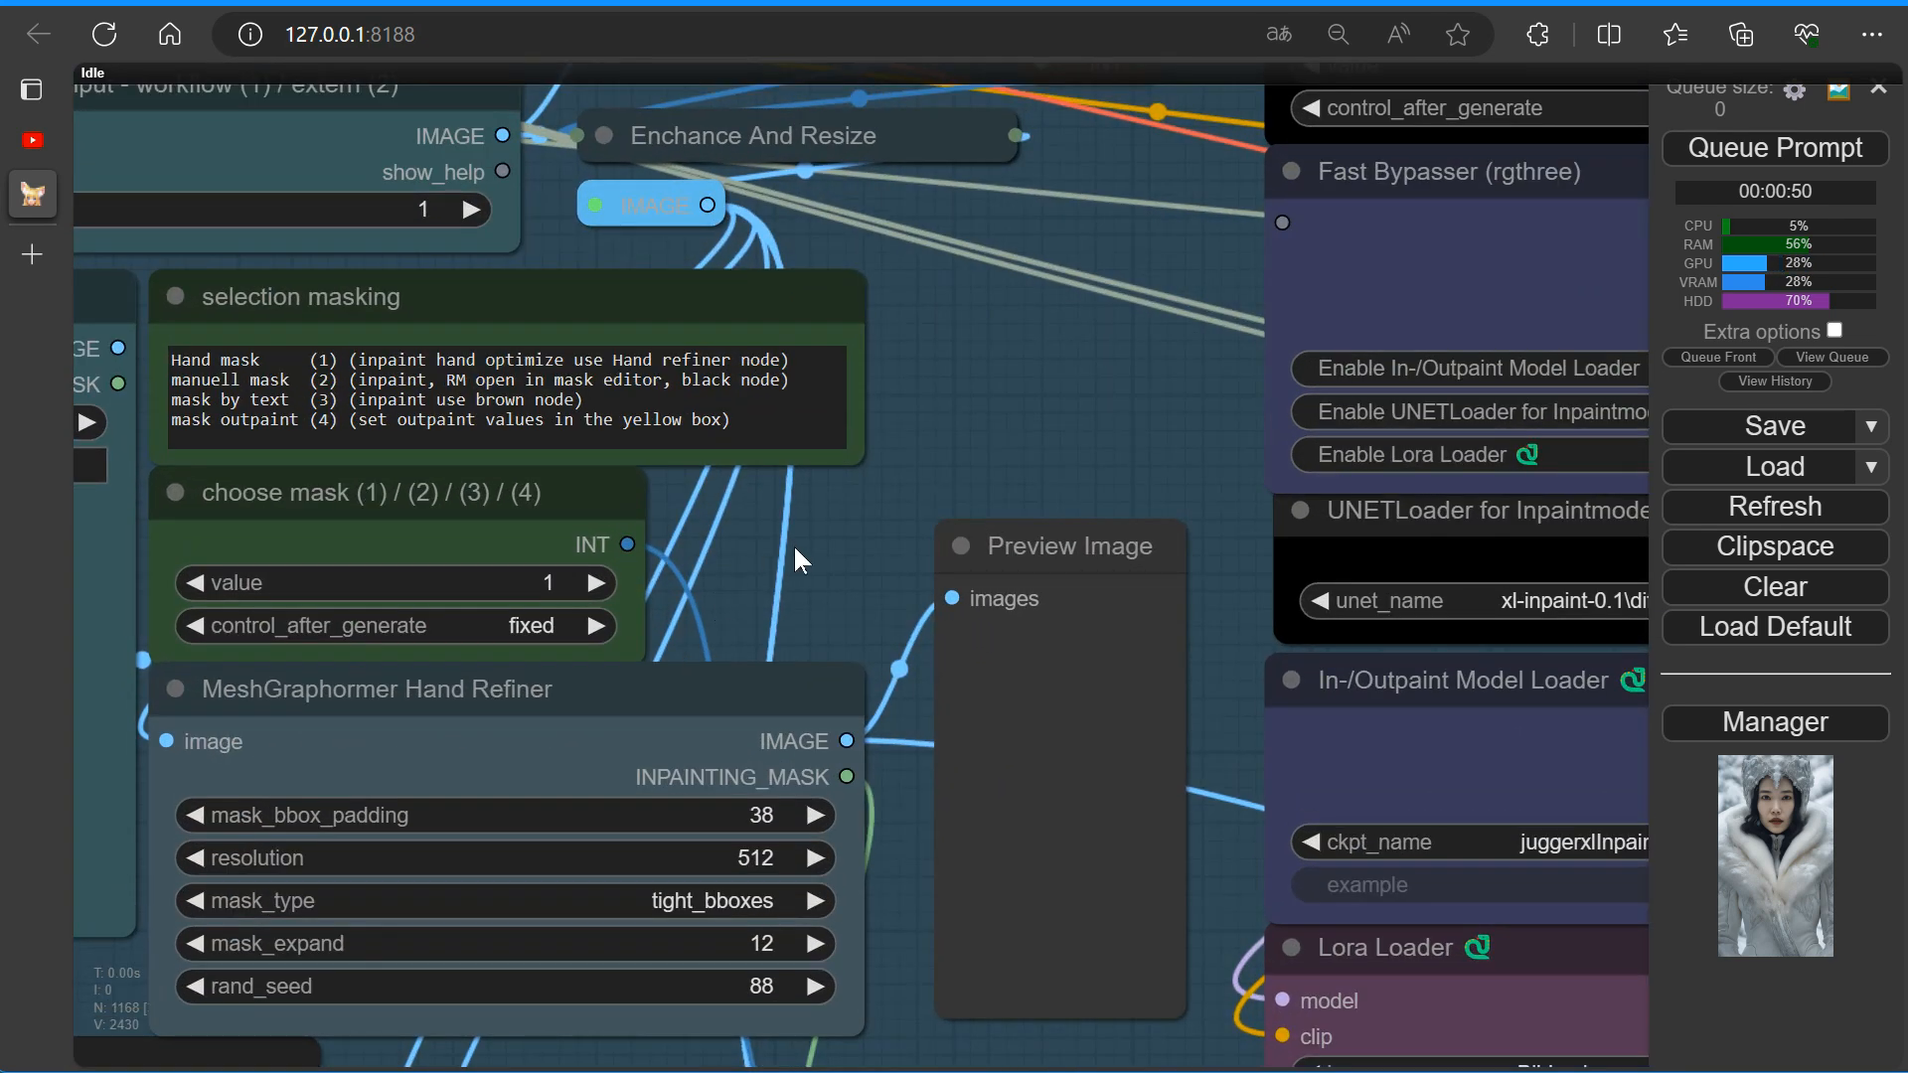
pyautogui.moveTo(705, 551); pyautogui.dragTo(879, 588)
pyautogui.scroll(-10, 922, 586)
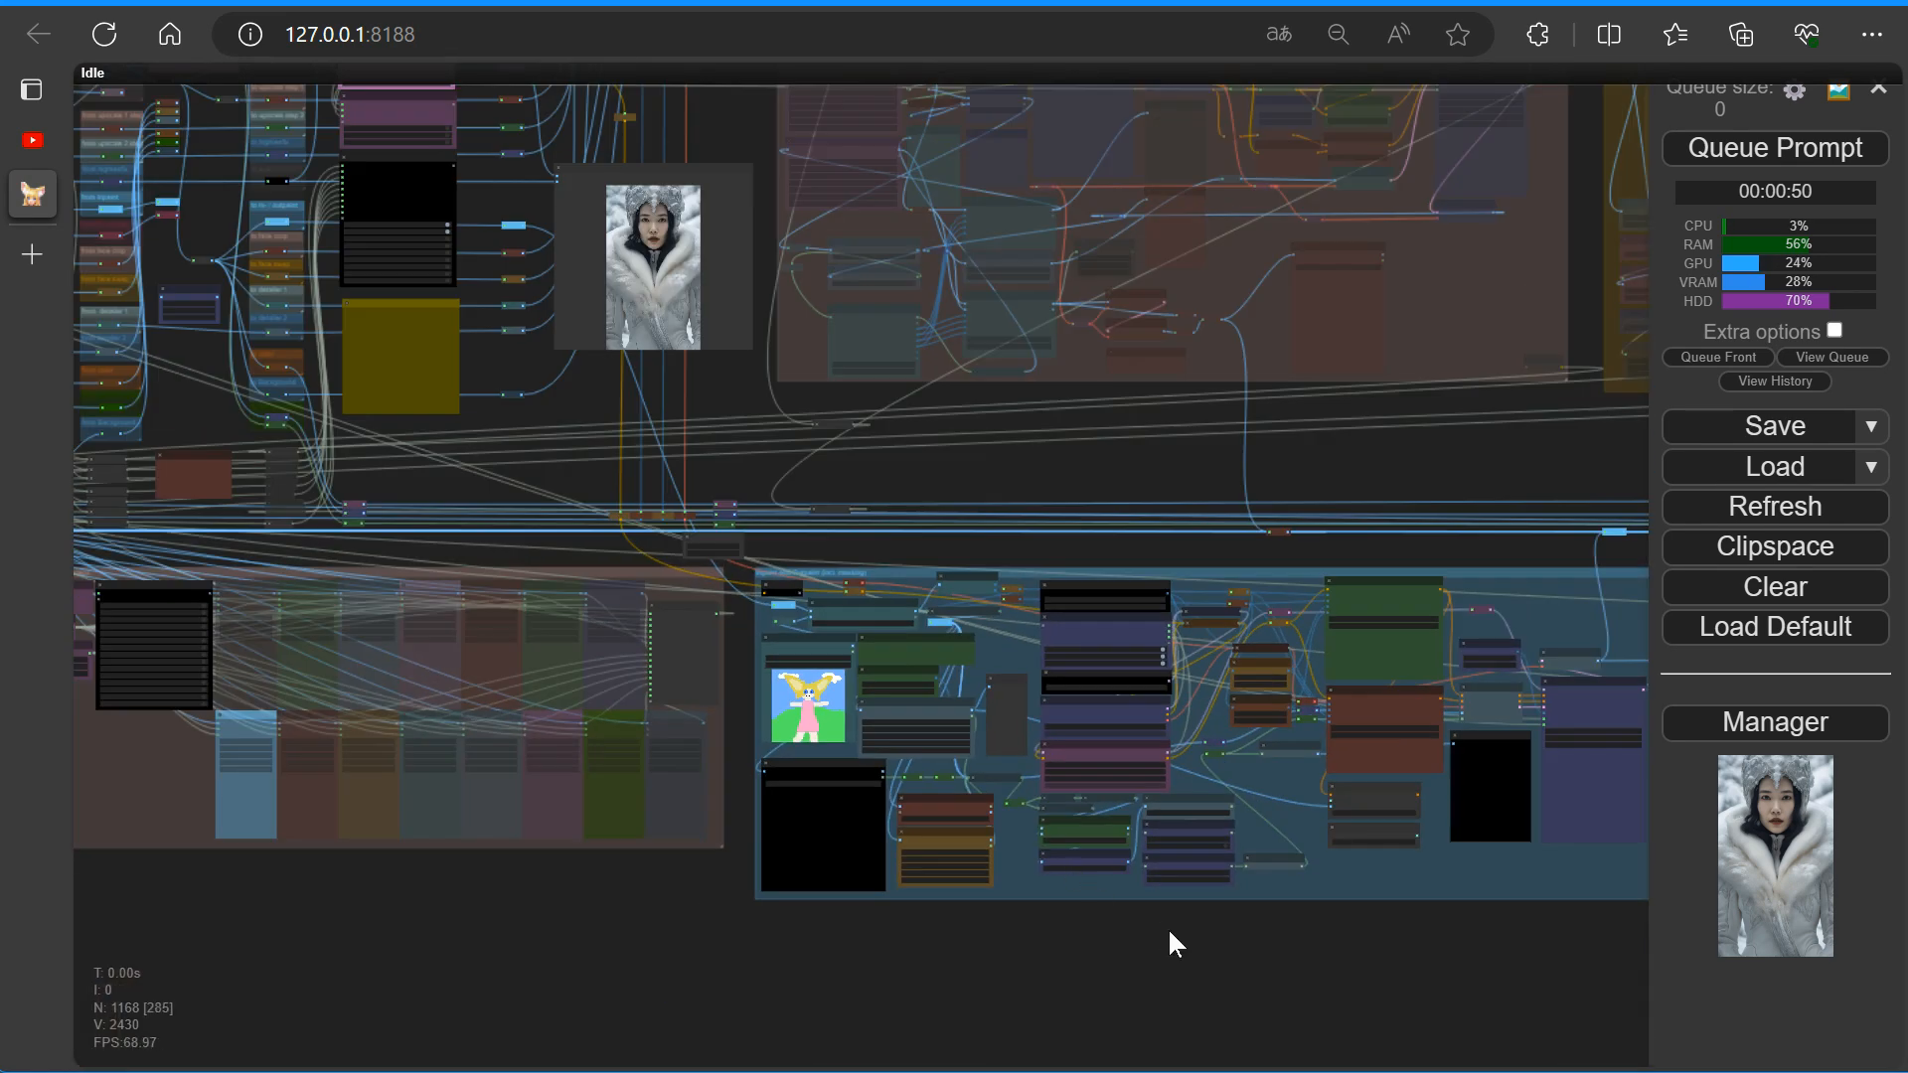
# Examine the inpaint group's Fast Bypasser switches for the In-/Outpaint Model Loader, UNETLoader and Lora Loader.
pyautogui.moveTo(1168, 942); pyautogui.dragTo(758, 997)
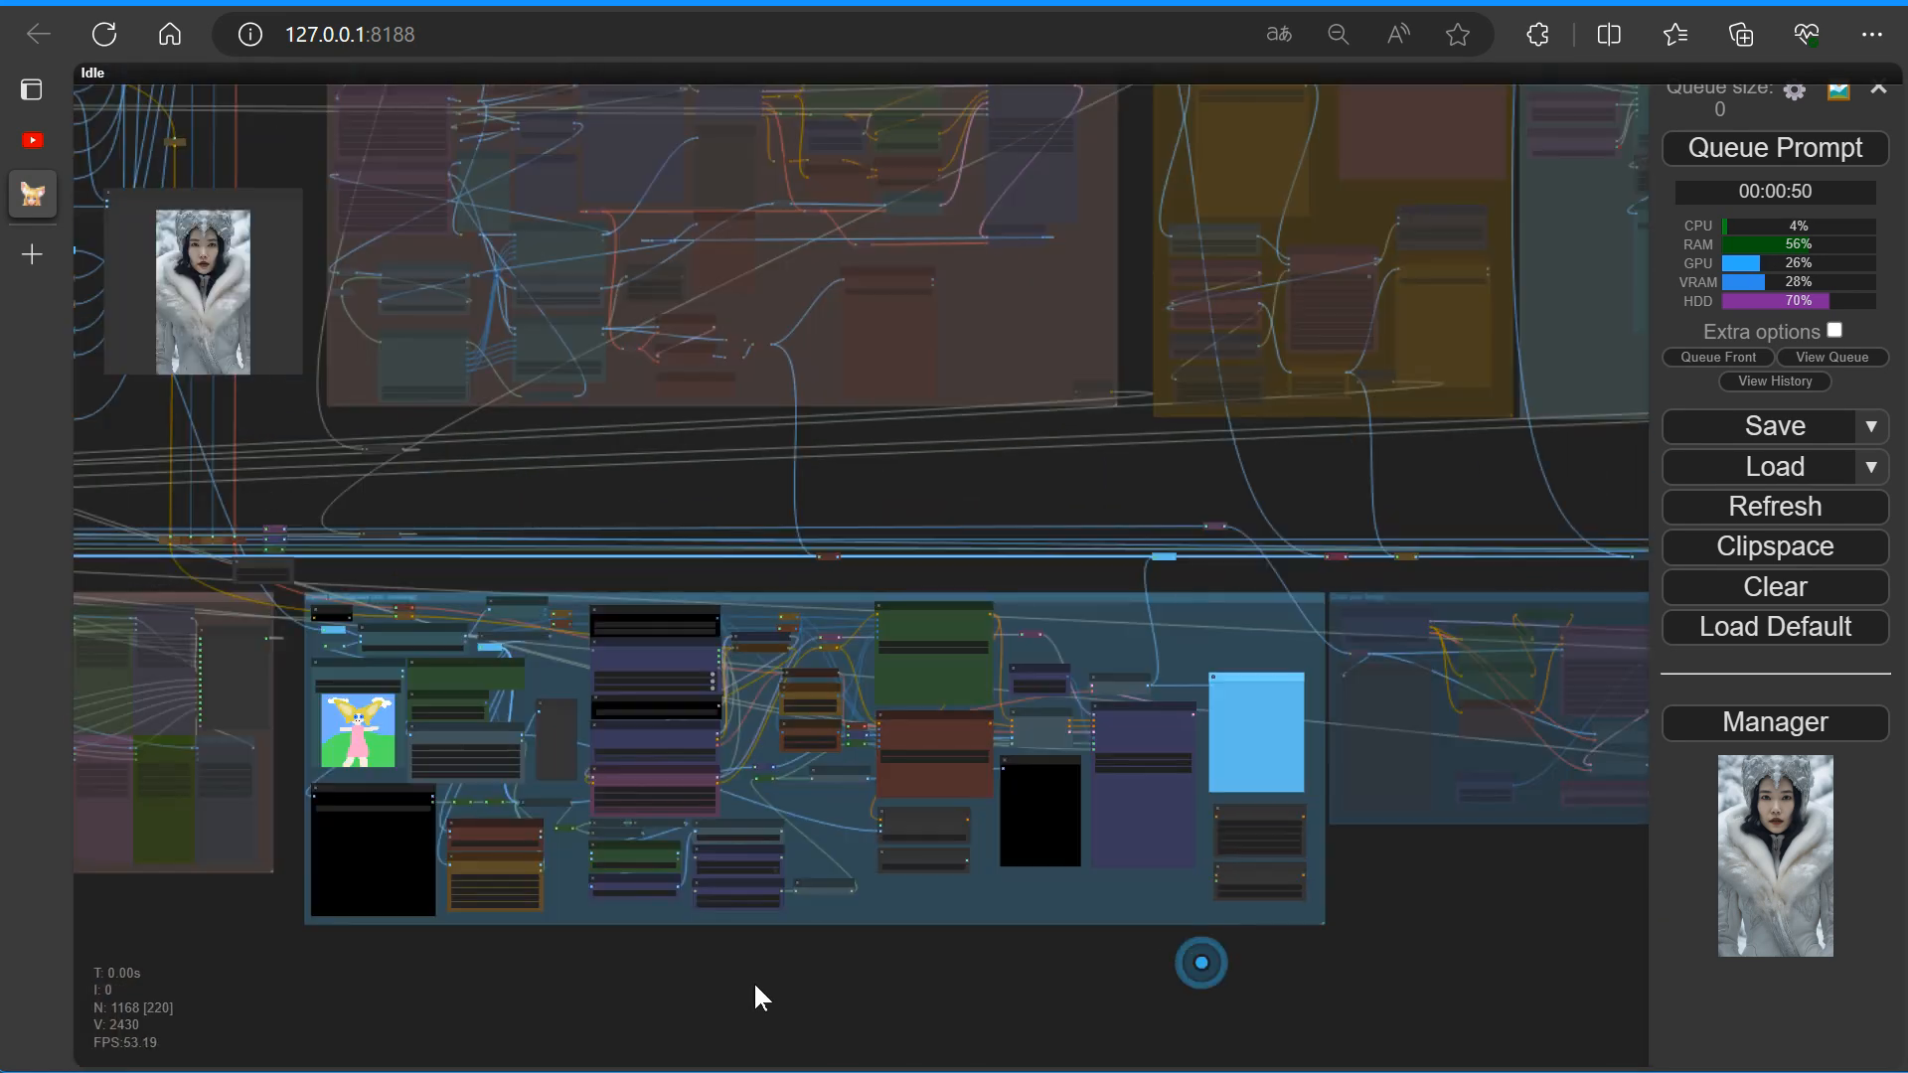
pyautogui.scroll(10, 681, 694)
pyautogui.scroll(5, 727, 664)
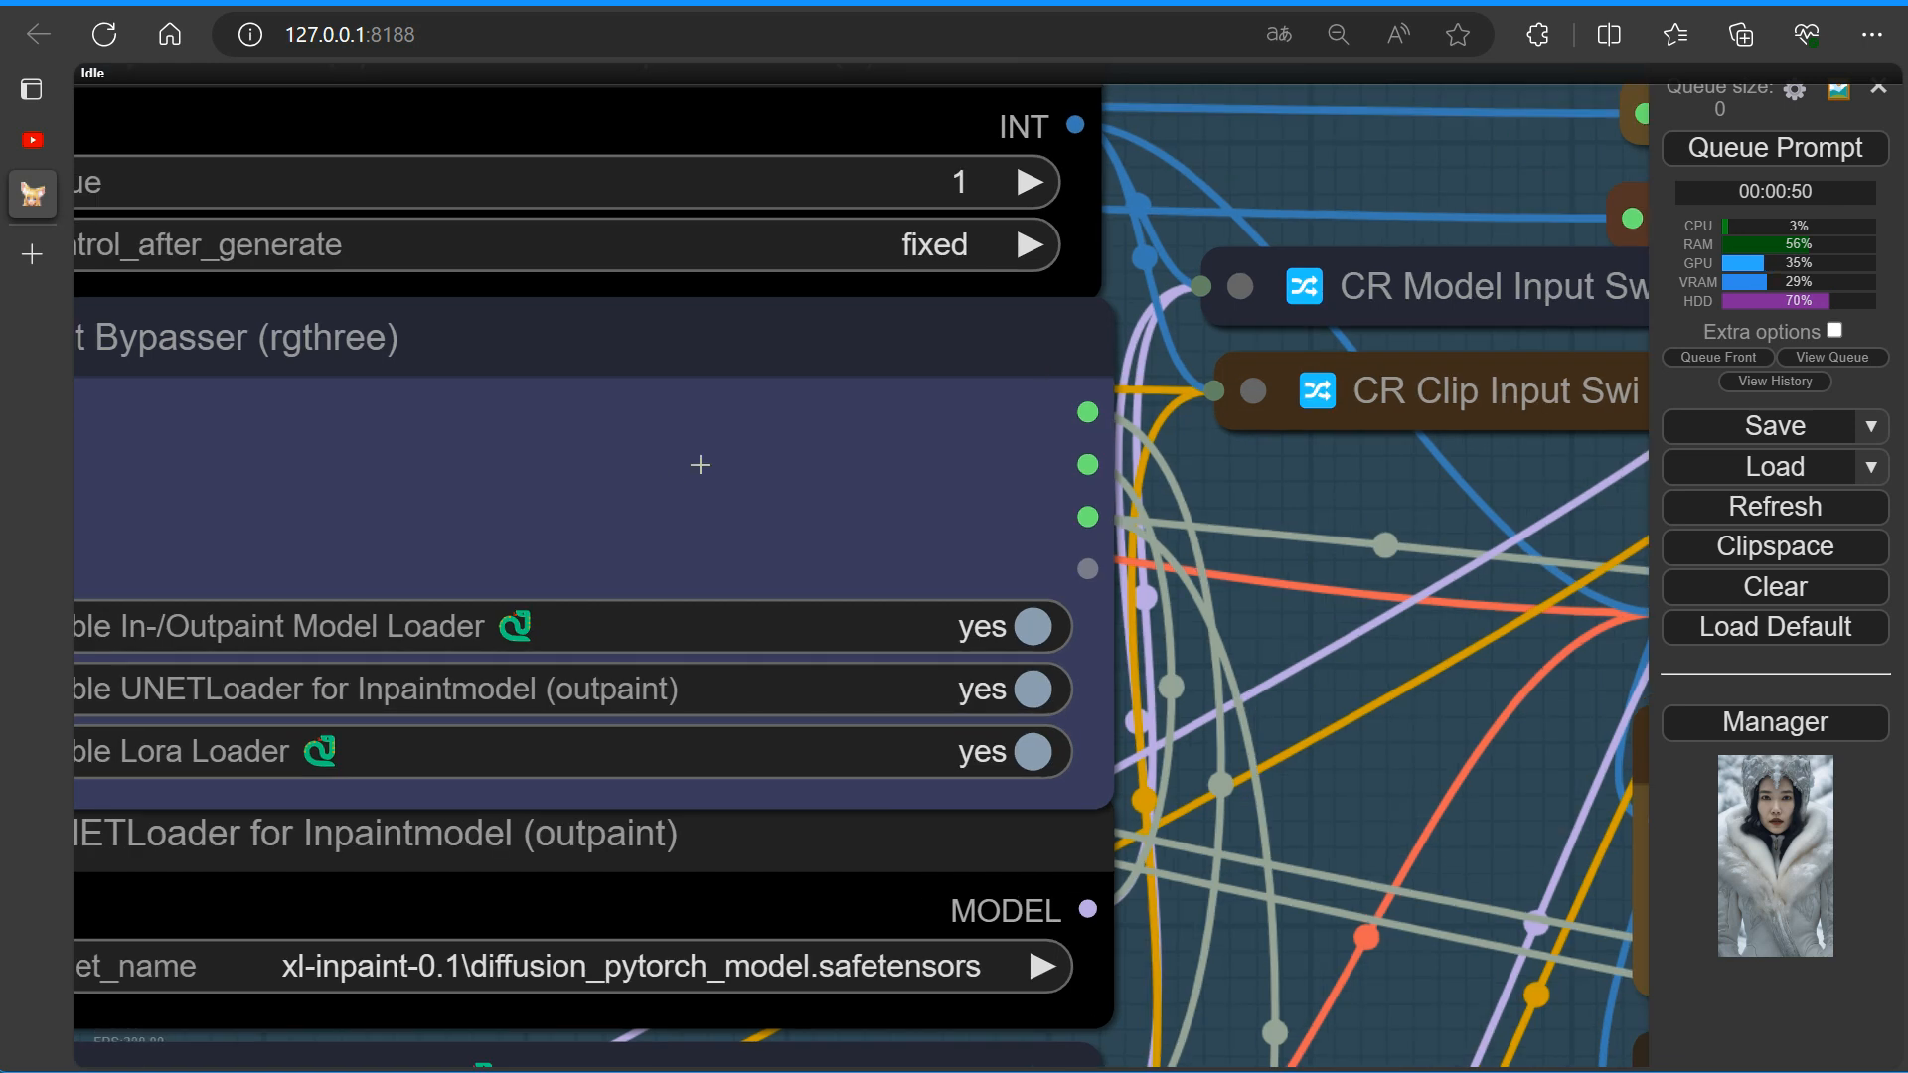
pyautogui.scroll(-1, 913, 282)
pyautogui.moveTo(1209, 170); pyautogui.dragTo(1423, 175)
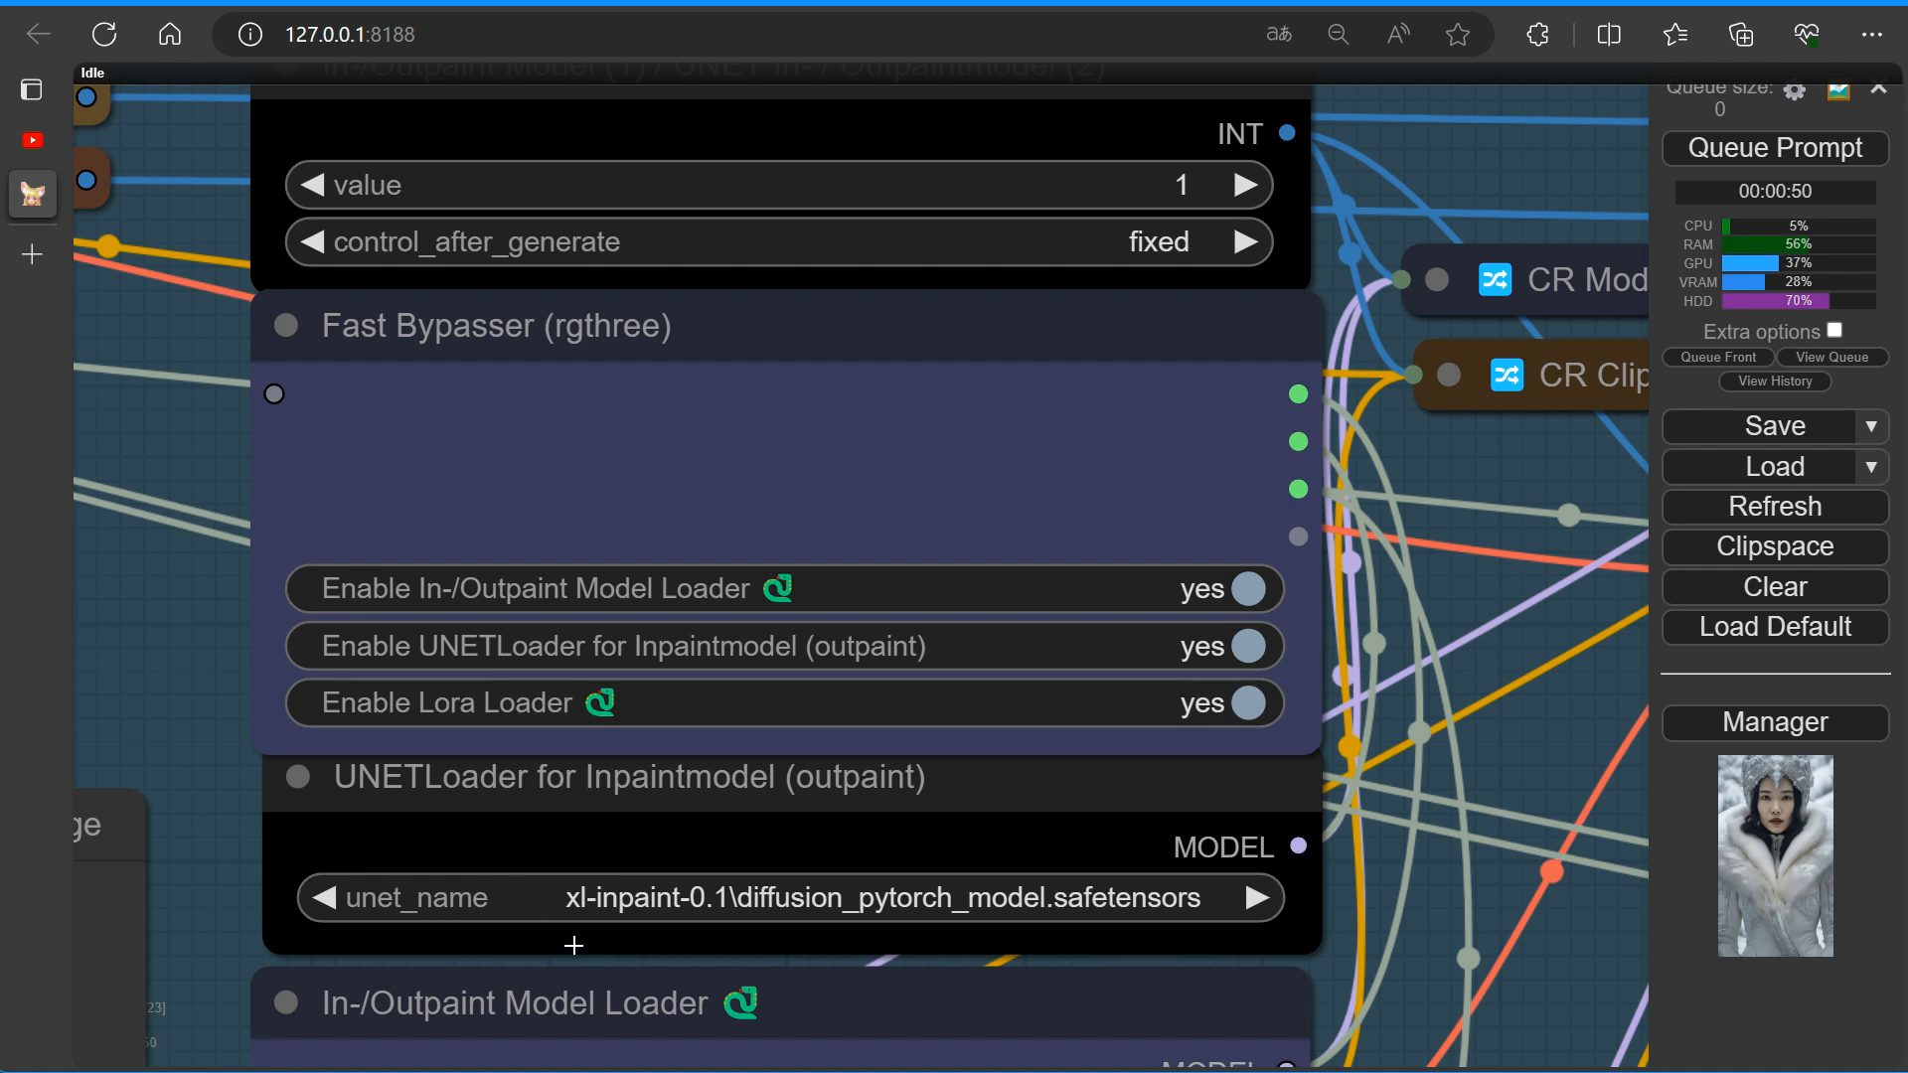
pyautogui.scroll(-10, 983, 690)
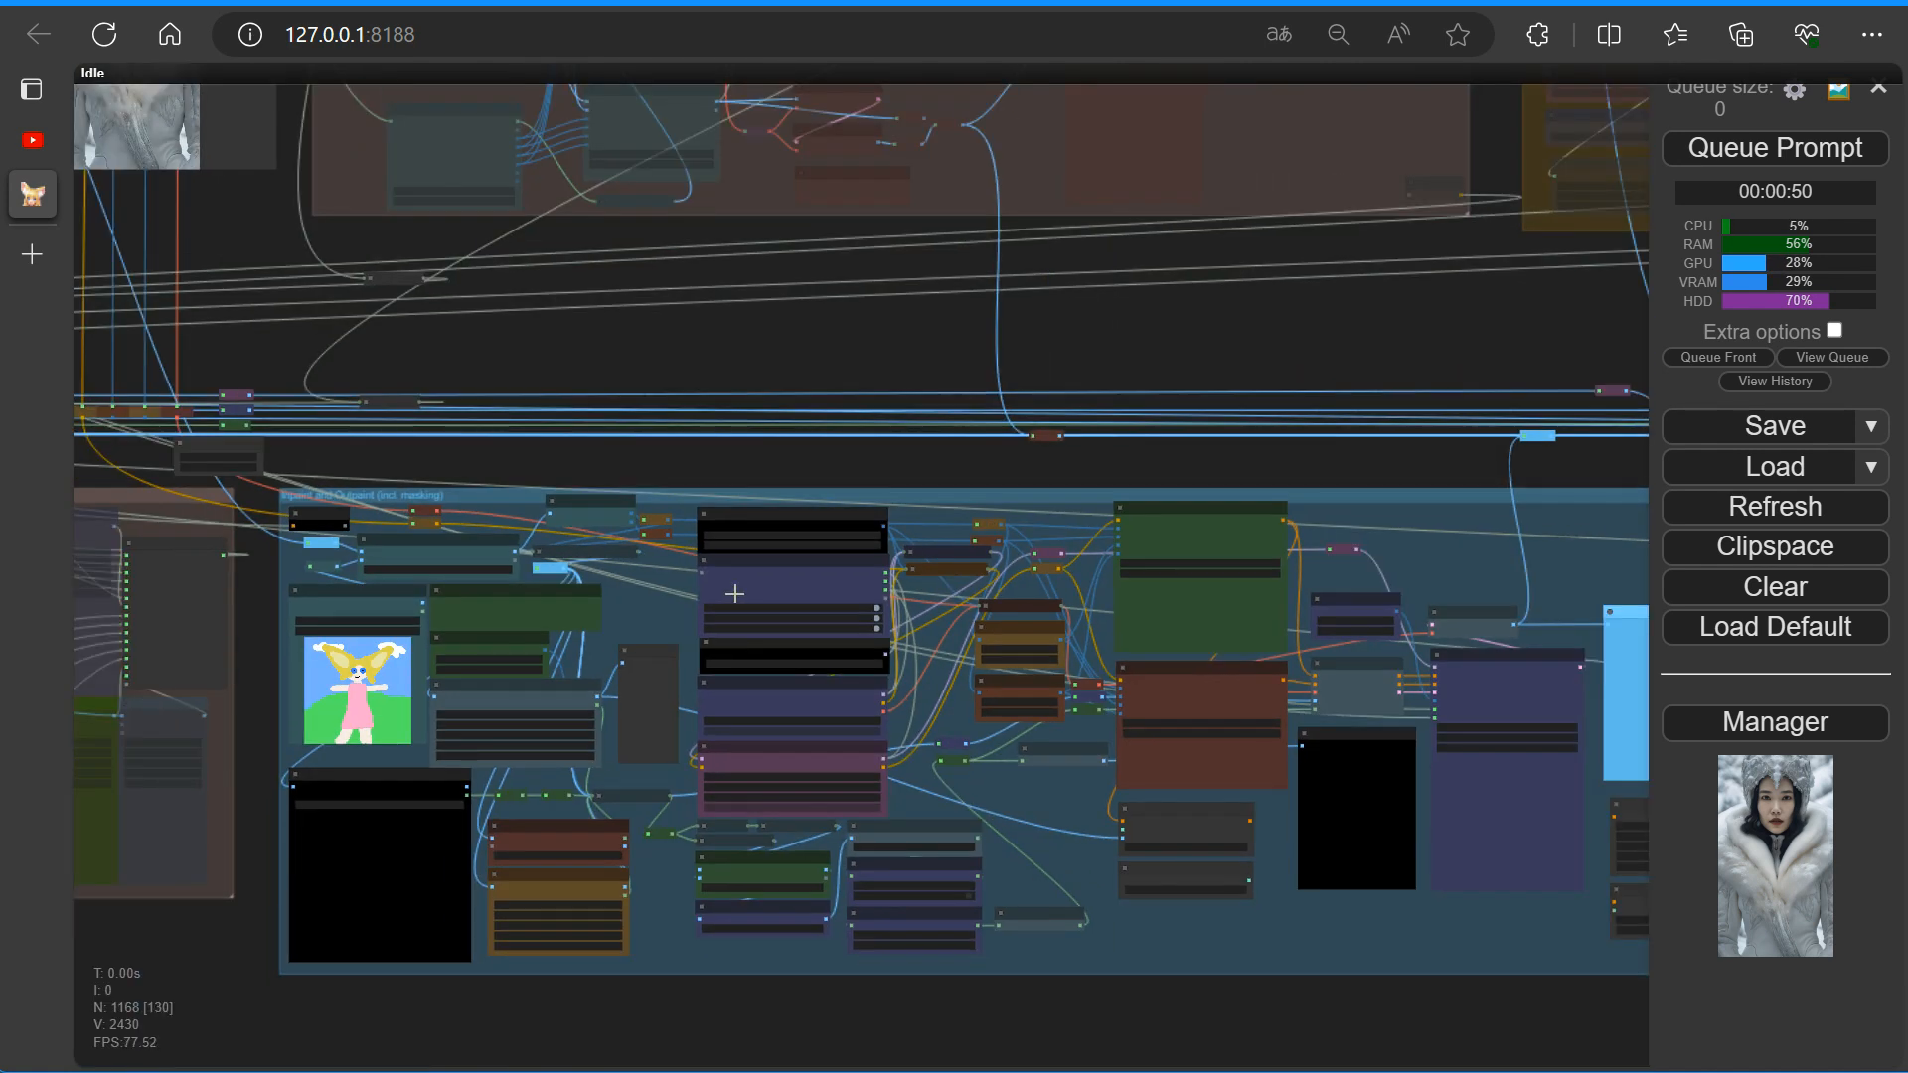
# Return to the main Fast Muter and set Enable inpaint and Enable IP Atapter to no.
pyautogui.moveTo(246, 346); pyautogui.dragTo(681, 868)
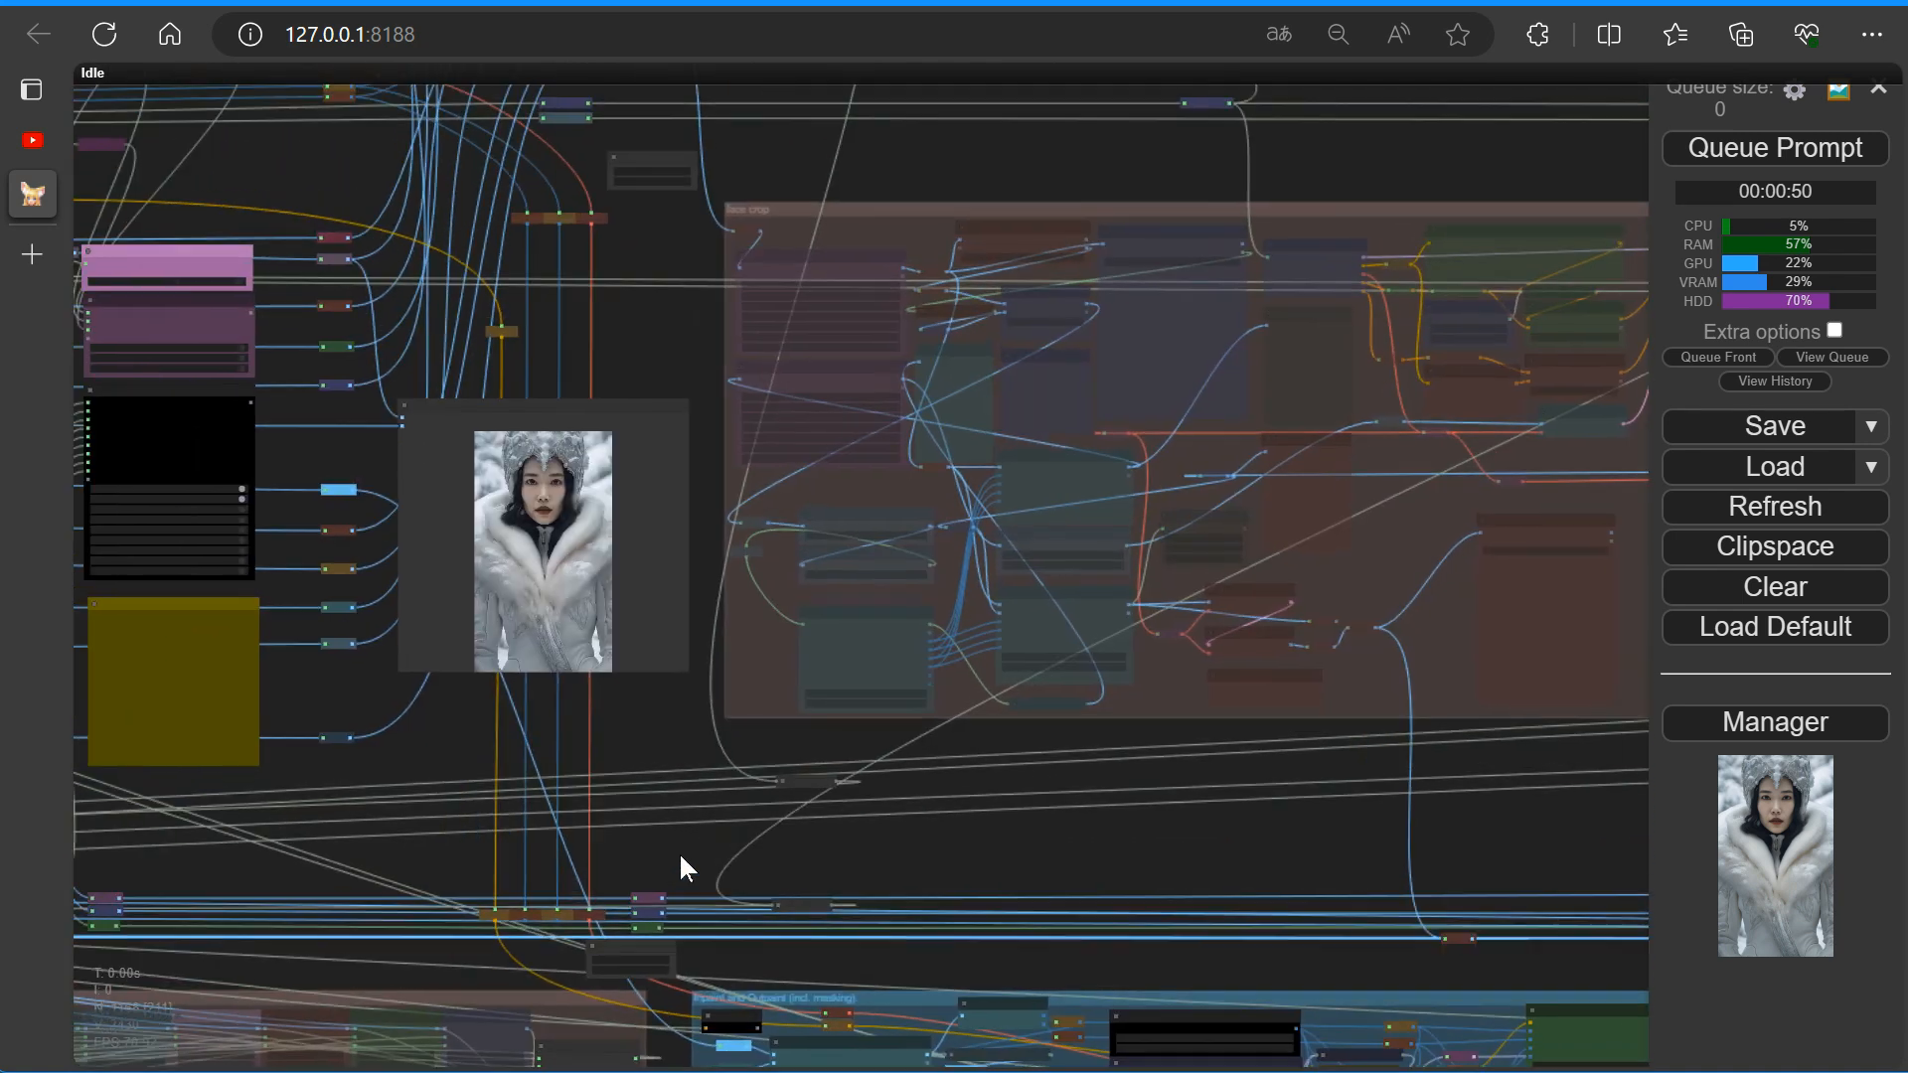
pyautogui.scroll(-5, 596, 566)
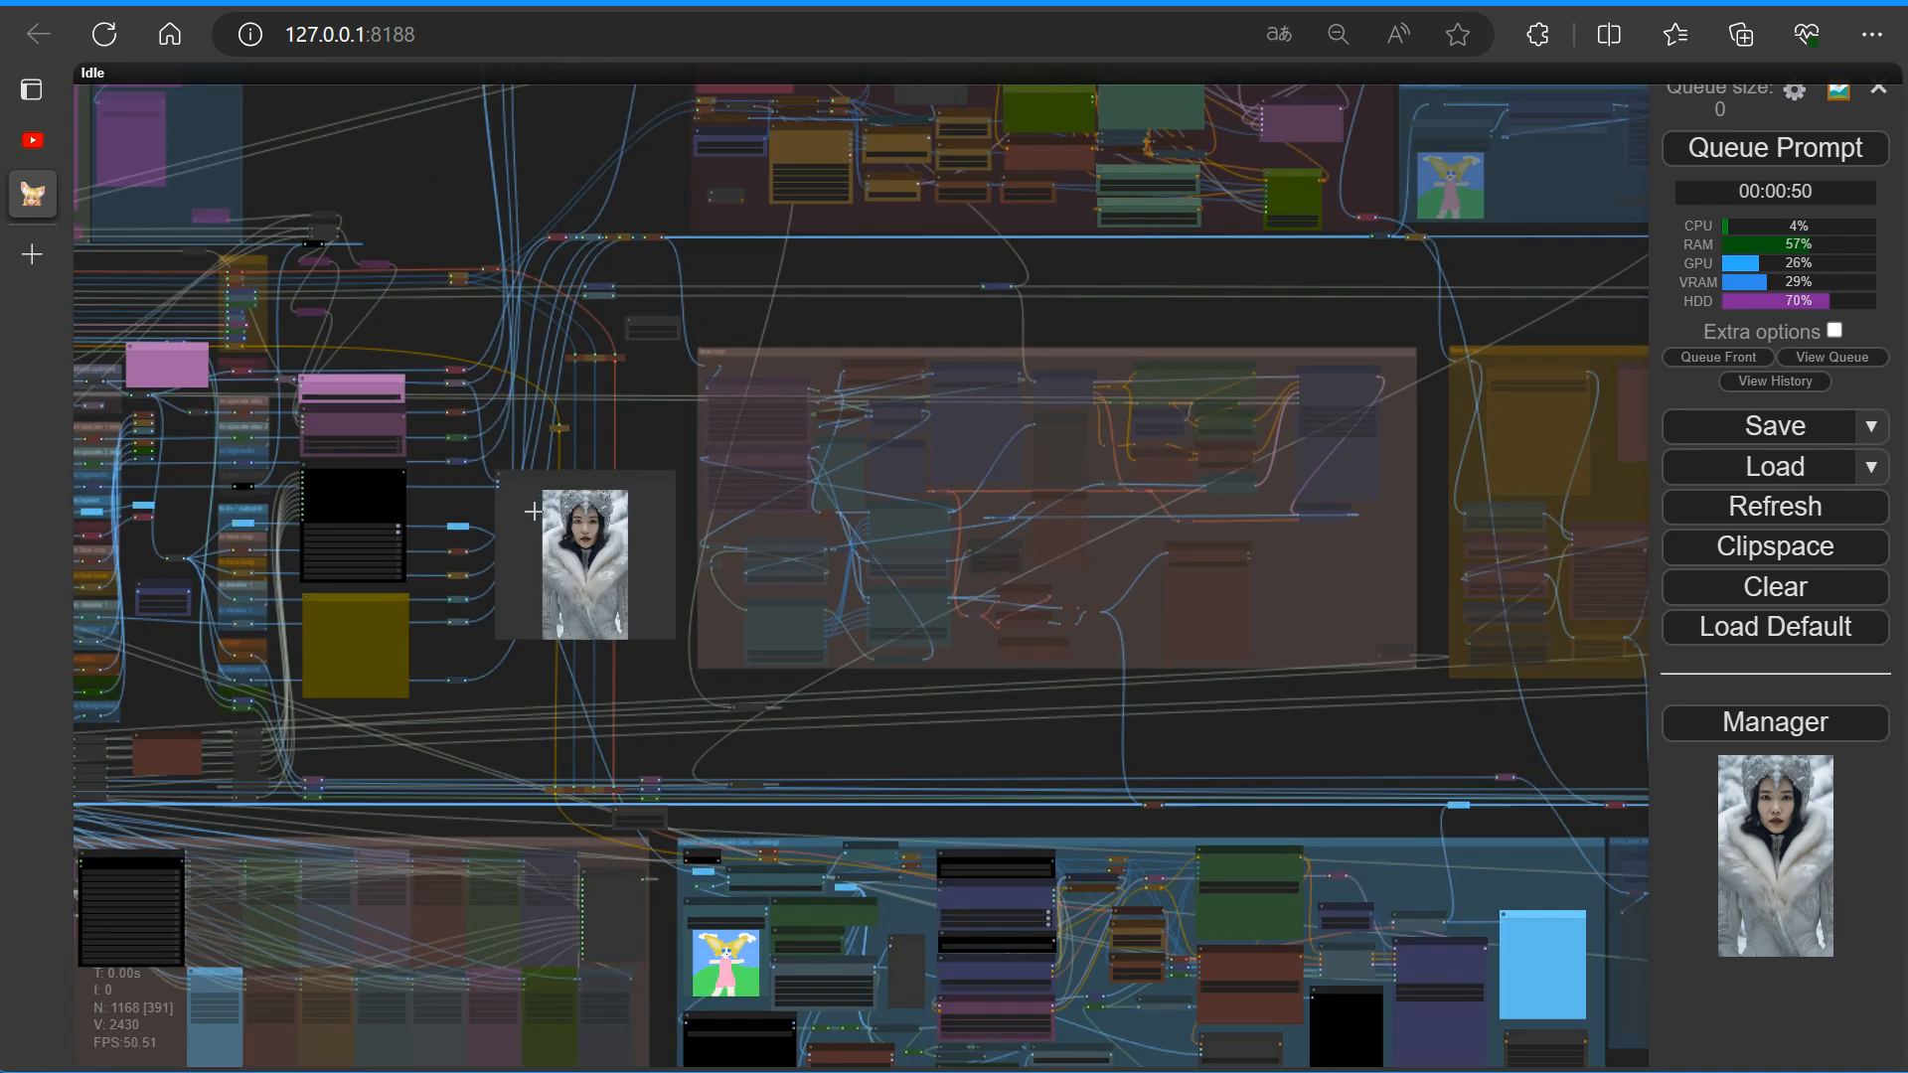
pyautogui.scroll(4, 534, 511)
pyautogui.scroll(1, 534, 512)
pyautogui.scroll(5, 316, 267)
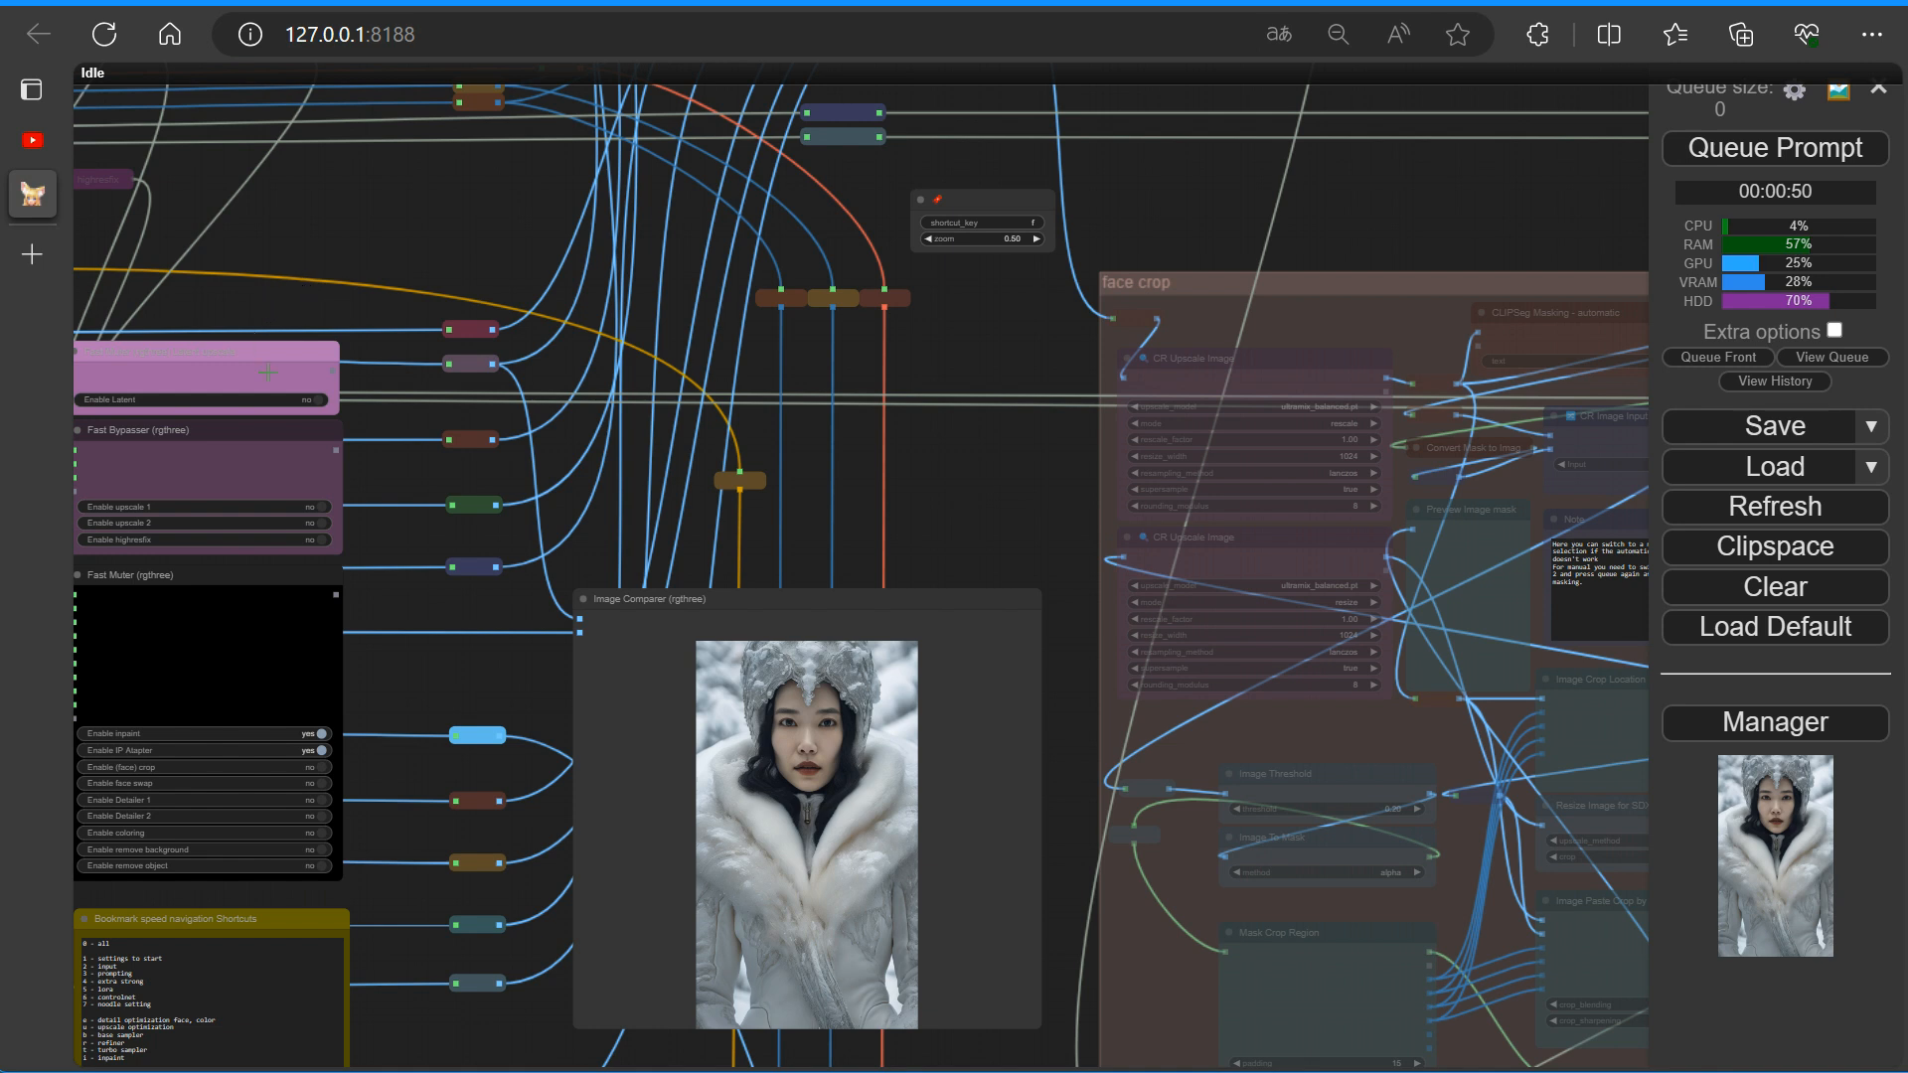
pyautogui.click(331, 749)
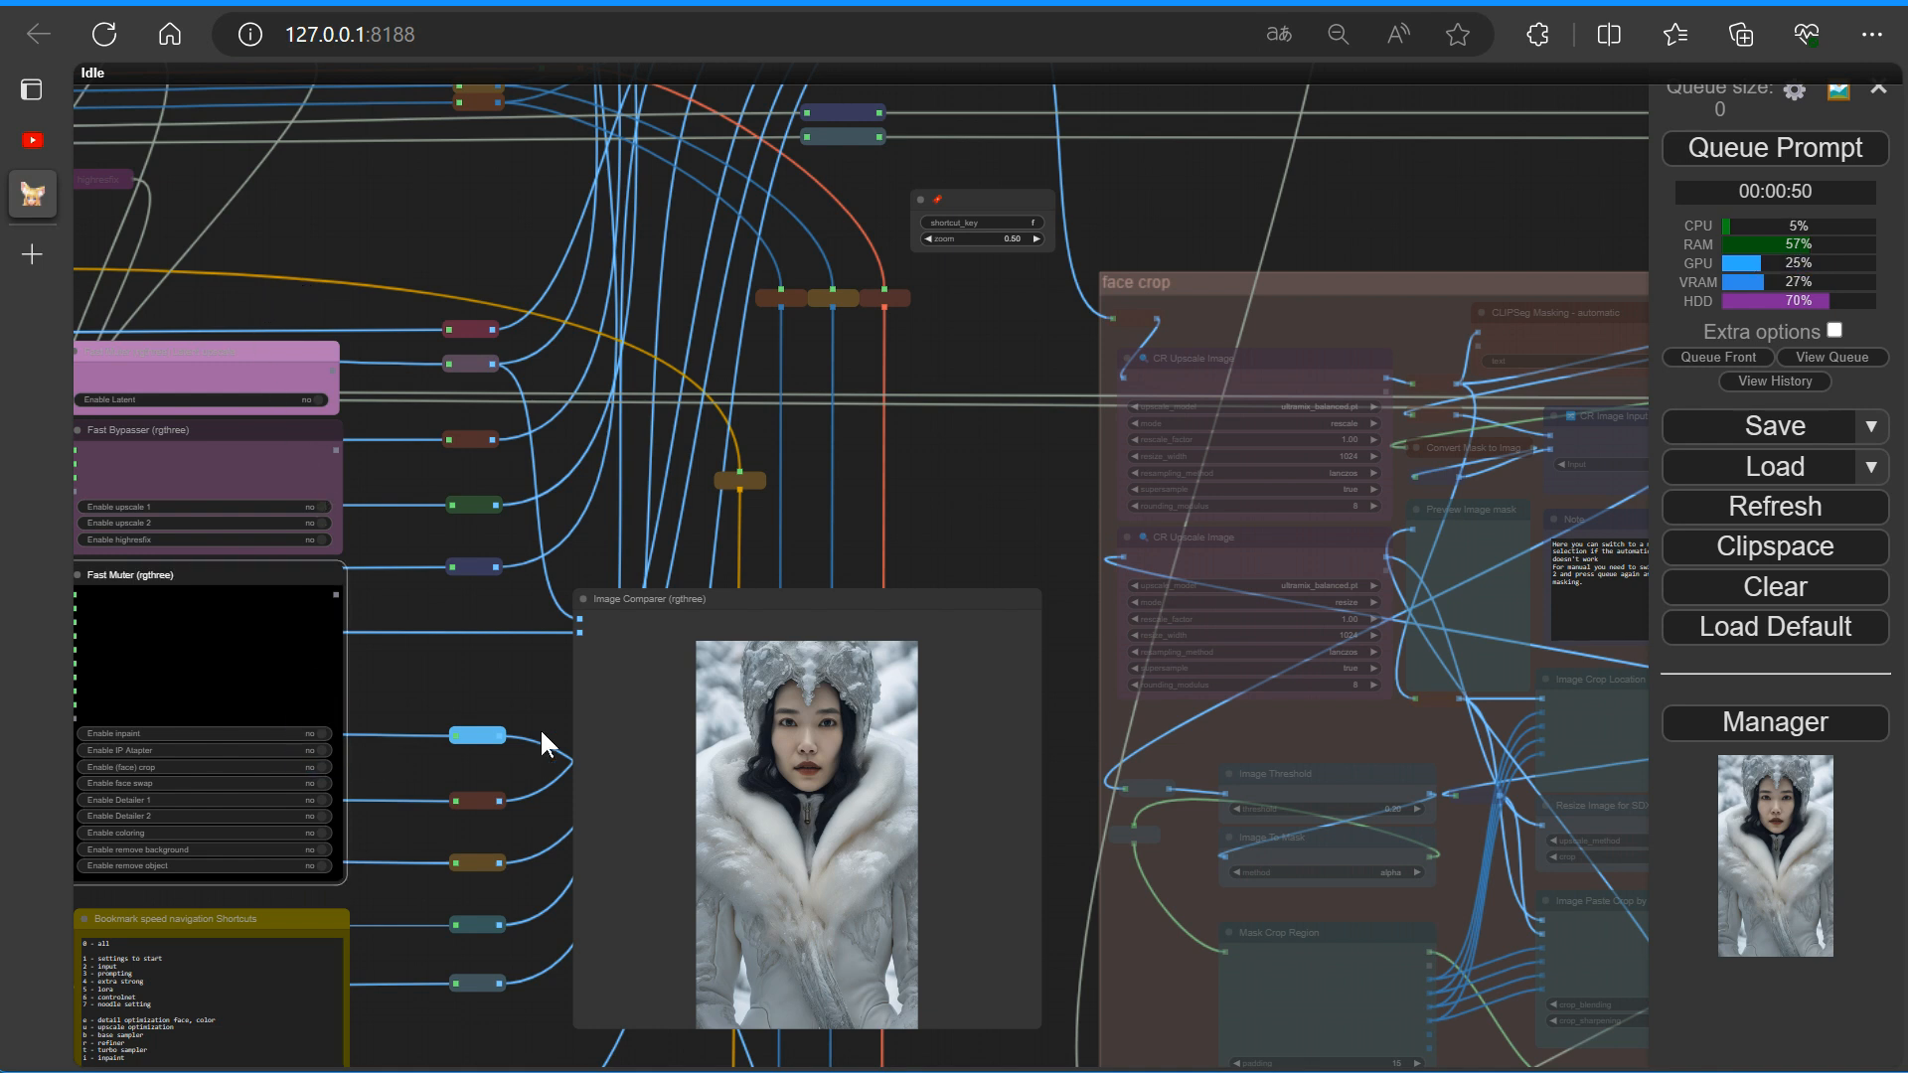
# Compare the two versions of the generated snow portrait in the Image Comparer.
pyautogui.scroll(7, 550, 661)
pyautogui.moveTo(477, 694); pyautogui.dragTo(152, 188)
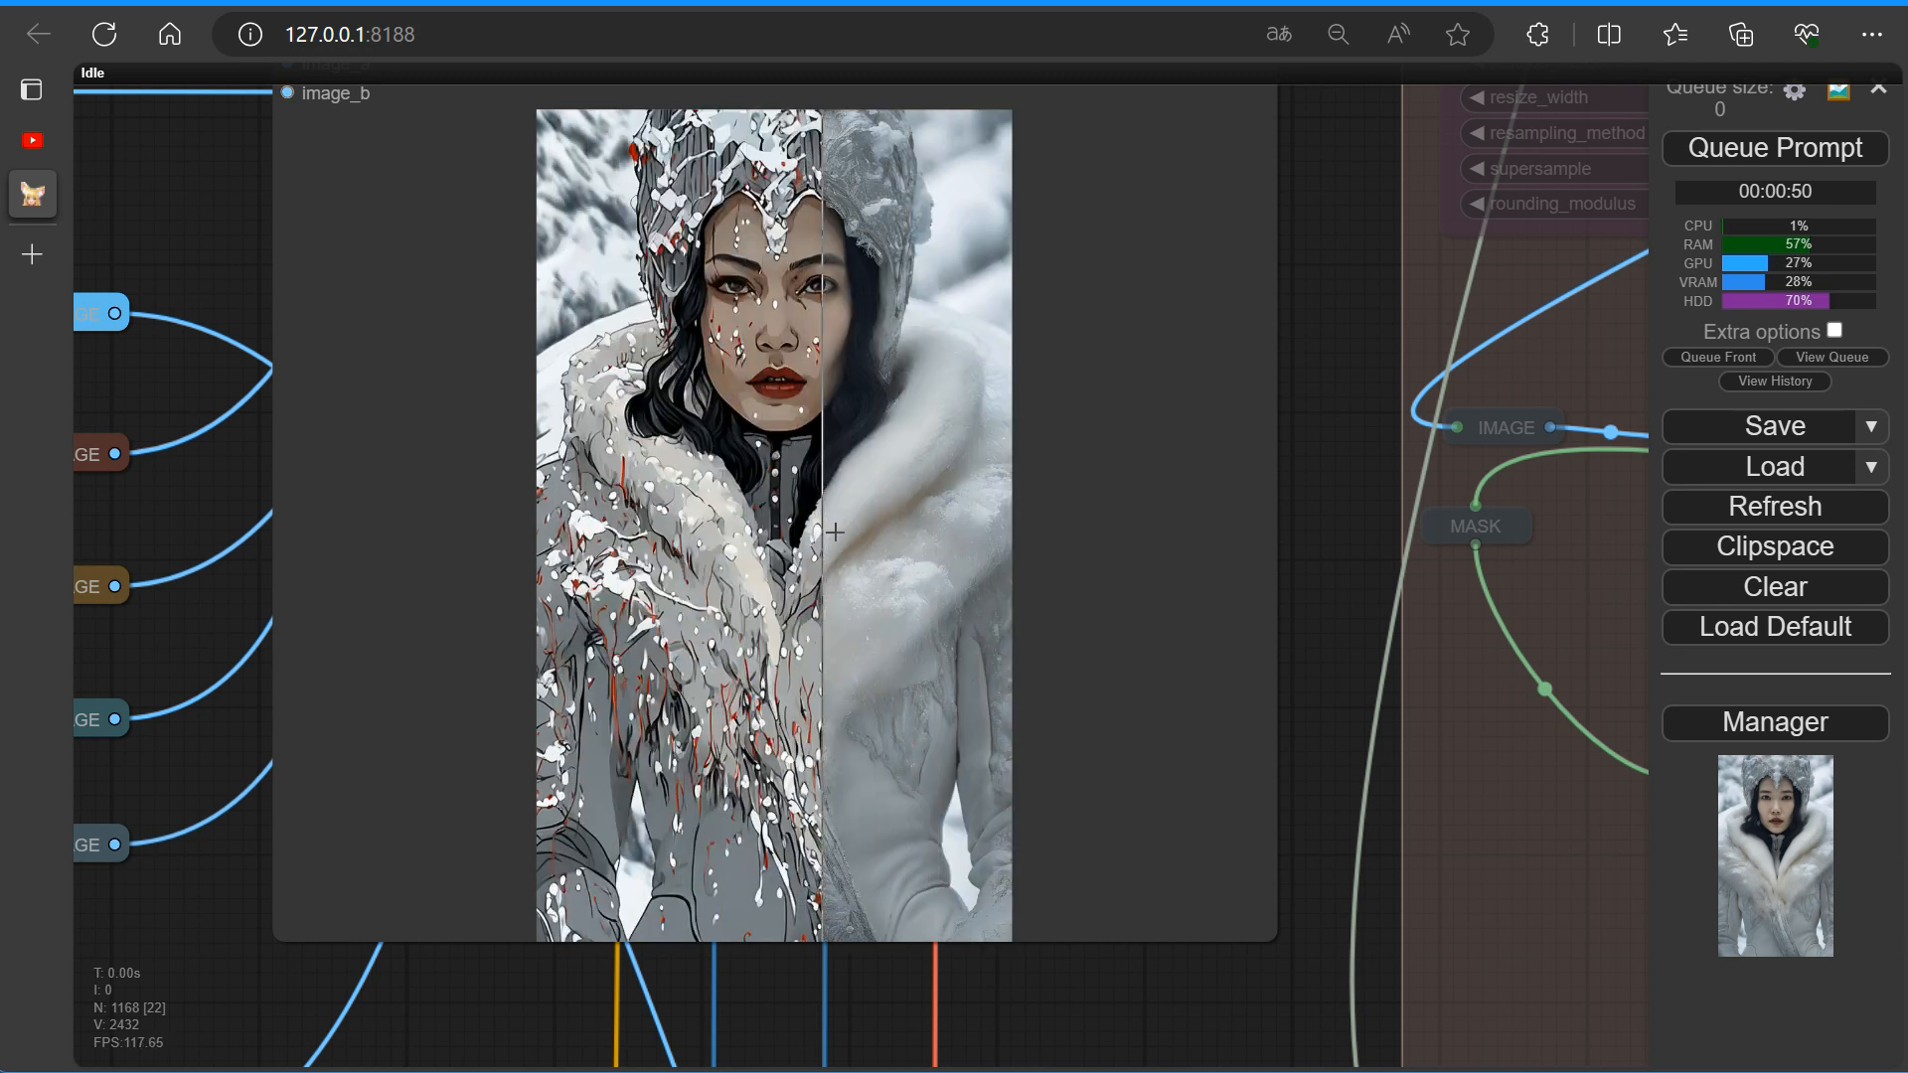
# Set the Style Clip L and Style Clip G values to 1 in the Background with Styler group.
pyautogui.moveTo(206, 421); pyautogui.dragTo(1460, 519)
pyautogui.scroll(-9, 1446, 502)
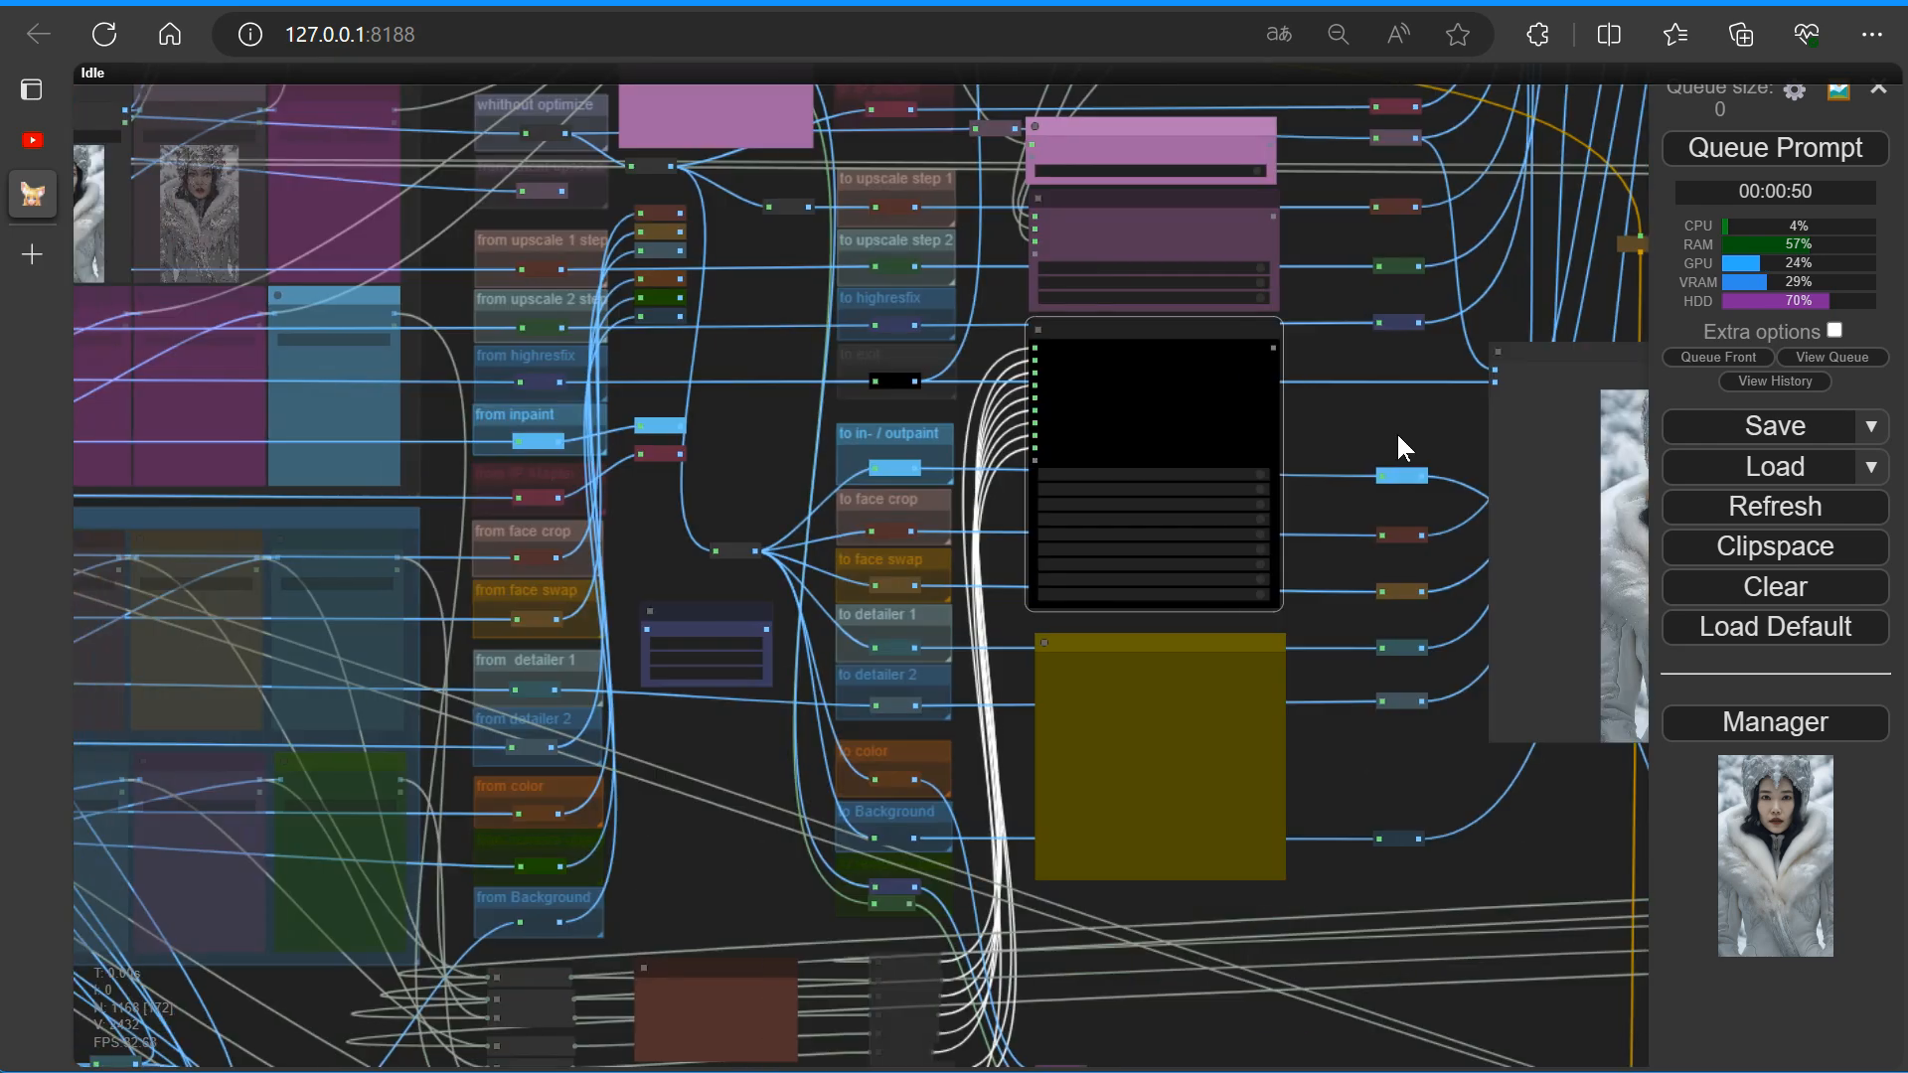
pyautogui.scroll(-8, 801, 467)
pyautogui.moveTo(801, 489); pyautogui.dragTo(1073, 719)
pyautogui.scroll(14, 774, 546)
pyautogui.moveTo(307, 971); pyautogui.dragTo(1093, 606)
pyautogui.scroll(-14, 689, 715)
pyautogui.moveTo(405, 807); pyautogui.dragTo(1526, 844)
pyautogui.moveTo(139, 576); pyautogui.dragTo(670, 252)
pyautogui.scroll(13, 451, 417)
pyautogui.scroll(2, 472, 462)
pyautogui.click(149, 475)
pyautogui.click(154, 608)
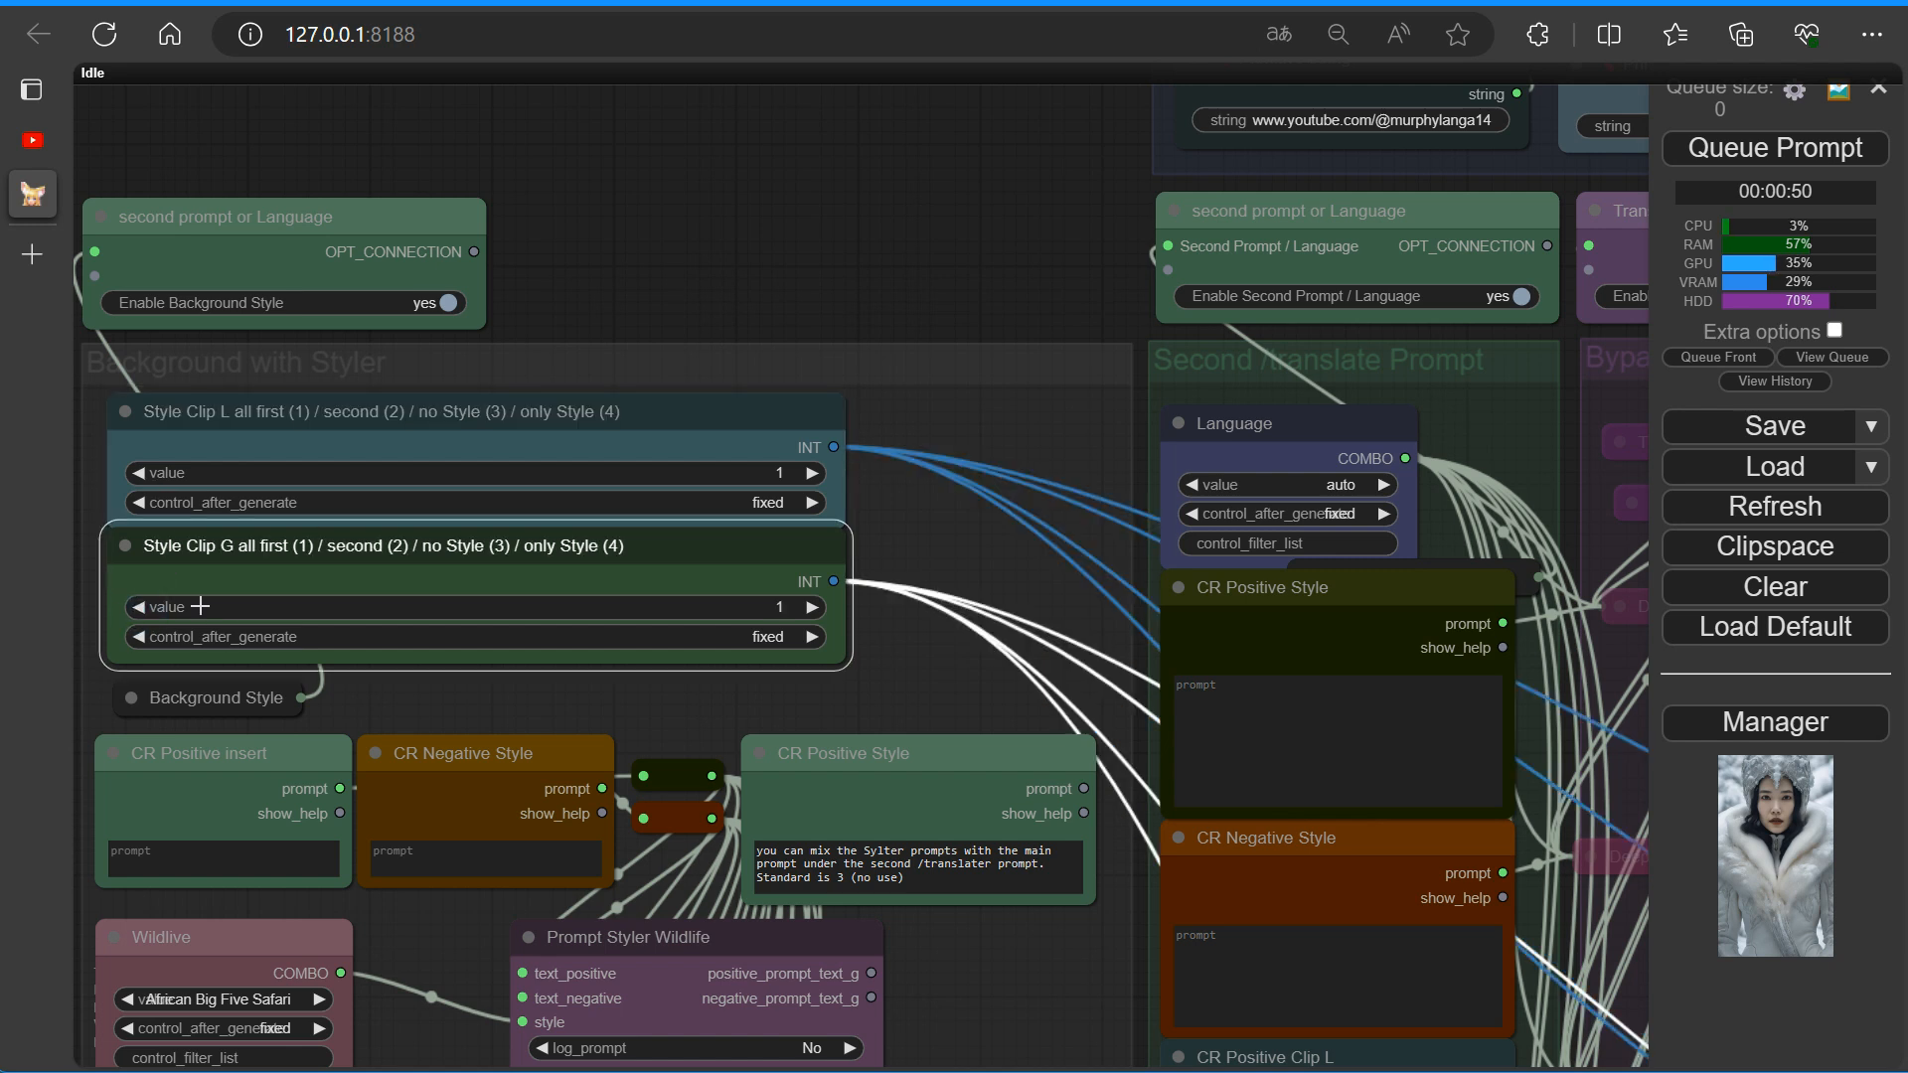
# Generate an image with the current style values and inspect it in the base sampler's Preview Bridge.
pyautogui.click(1712, 146)
pyautogui.scroll(-2, 908, 204)
pyautogui.moveTo(907, 204); pyautogui.dragTo(308, 204)
pyautogui.press('2')
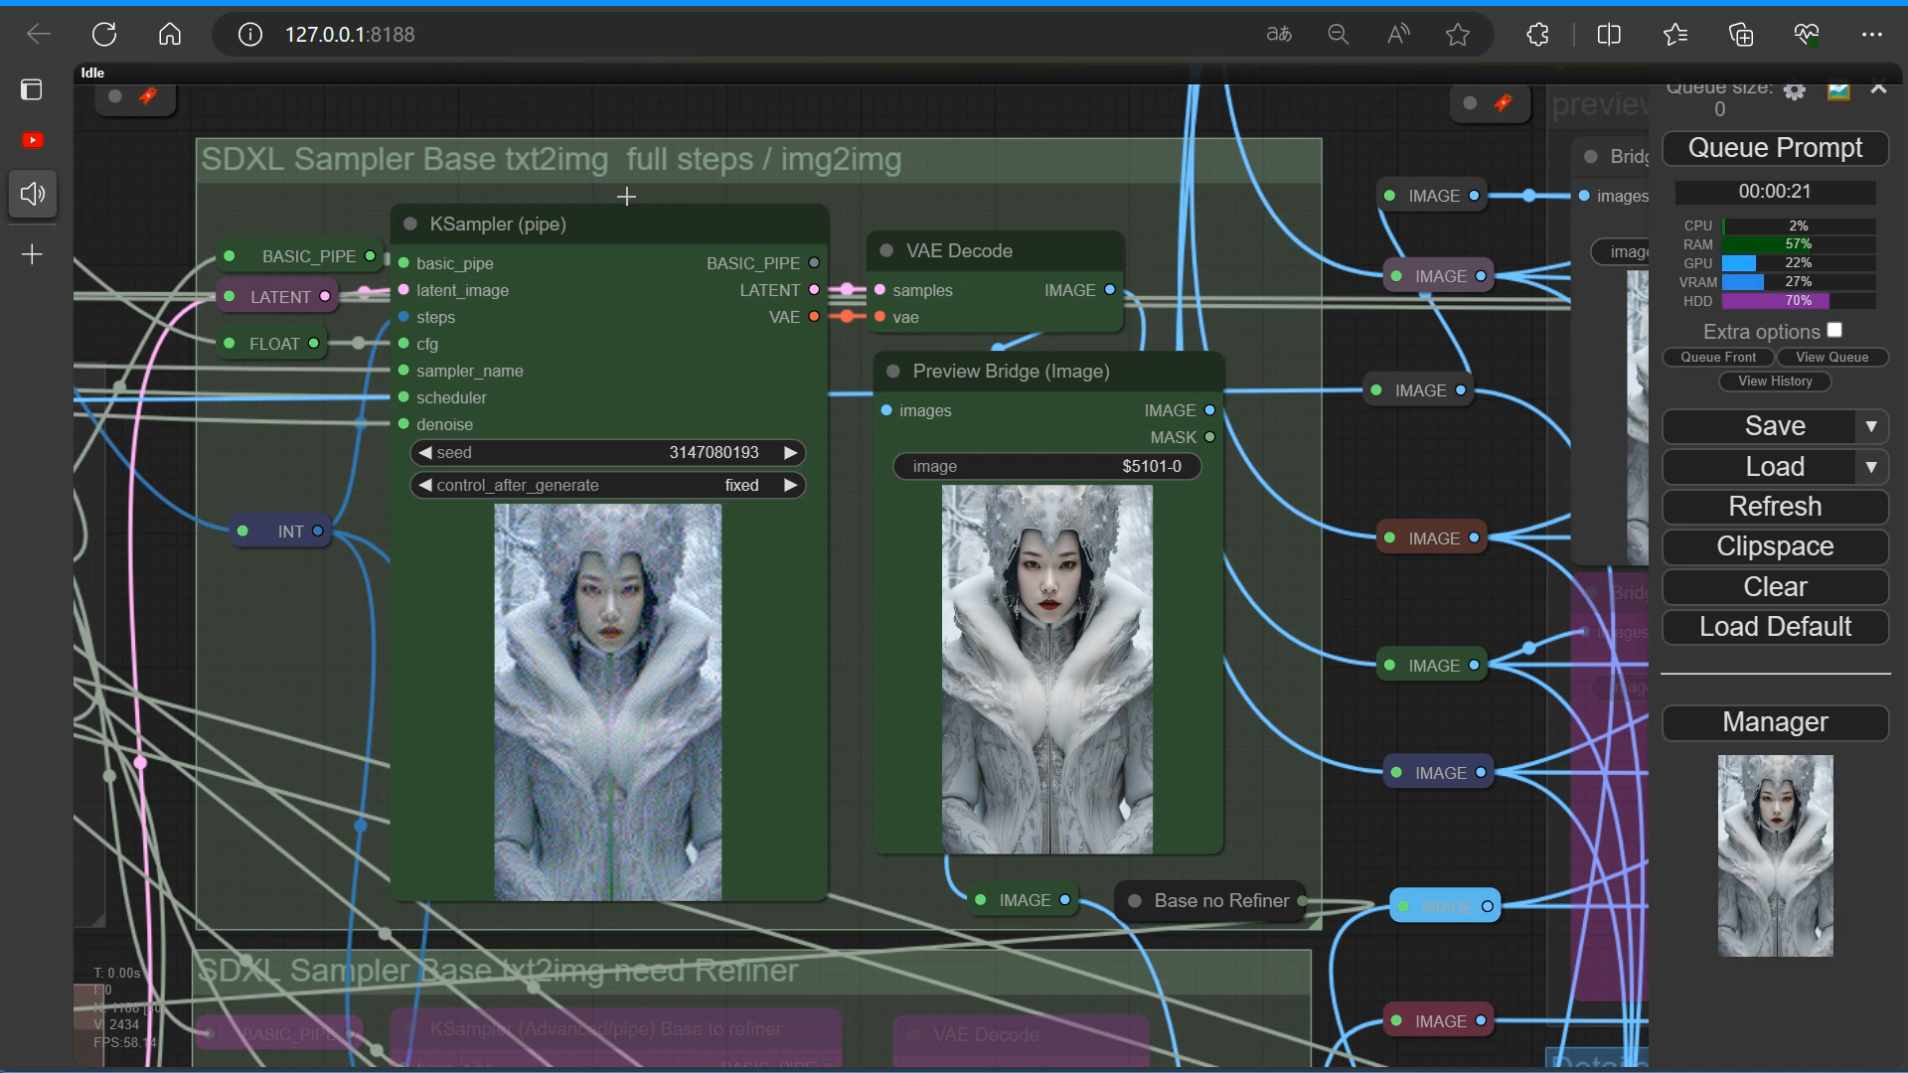
pyautogui.scroll(8, 1015, 499)
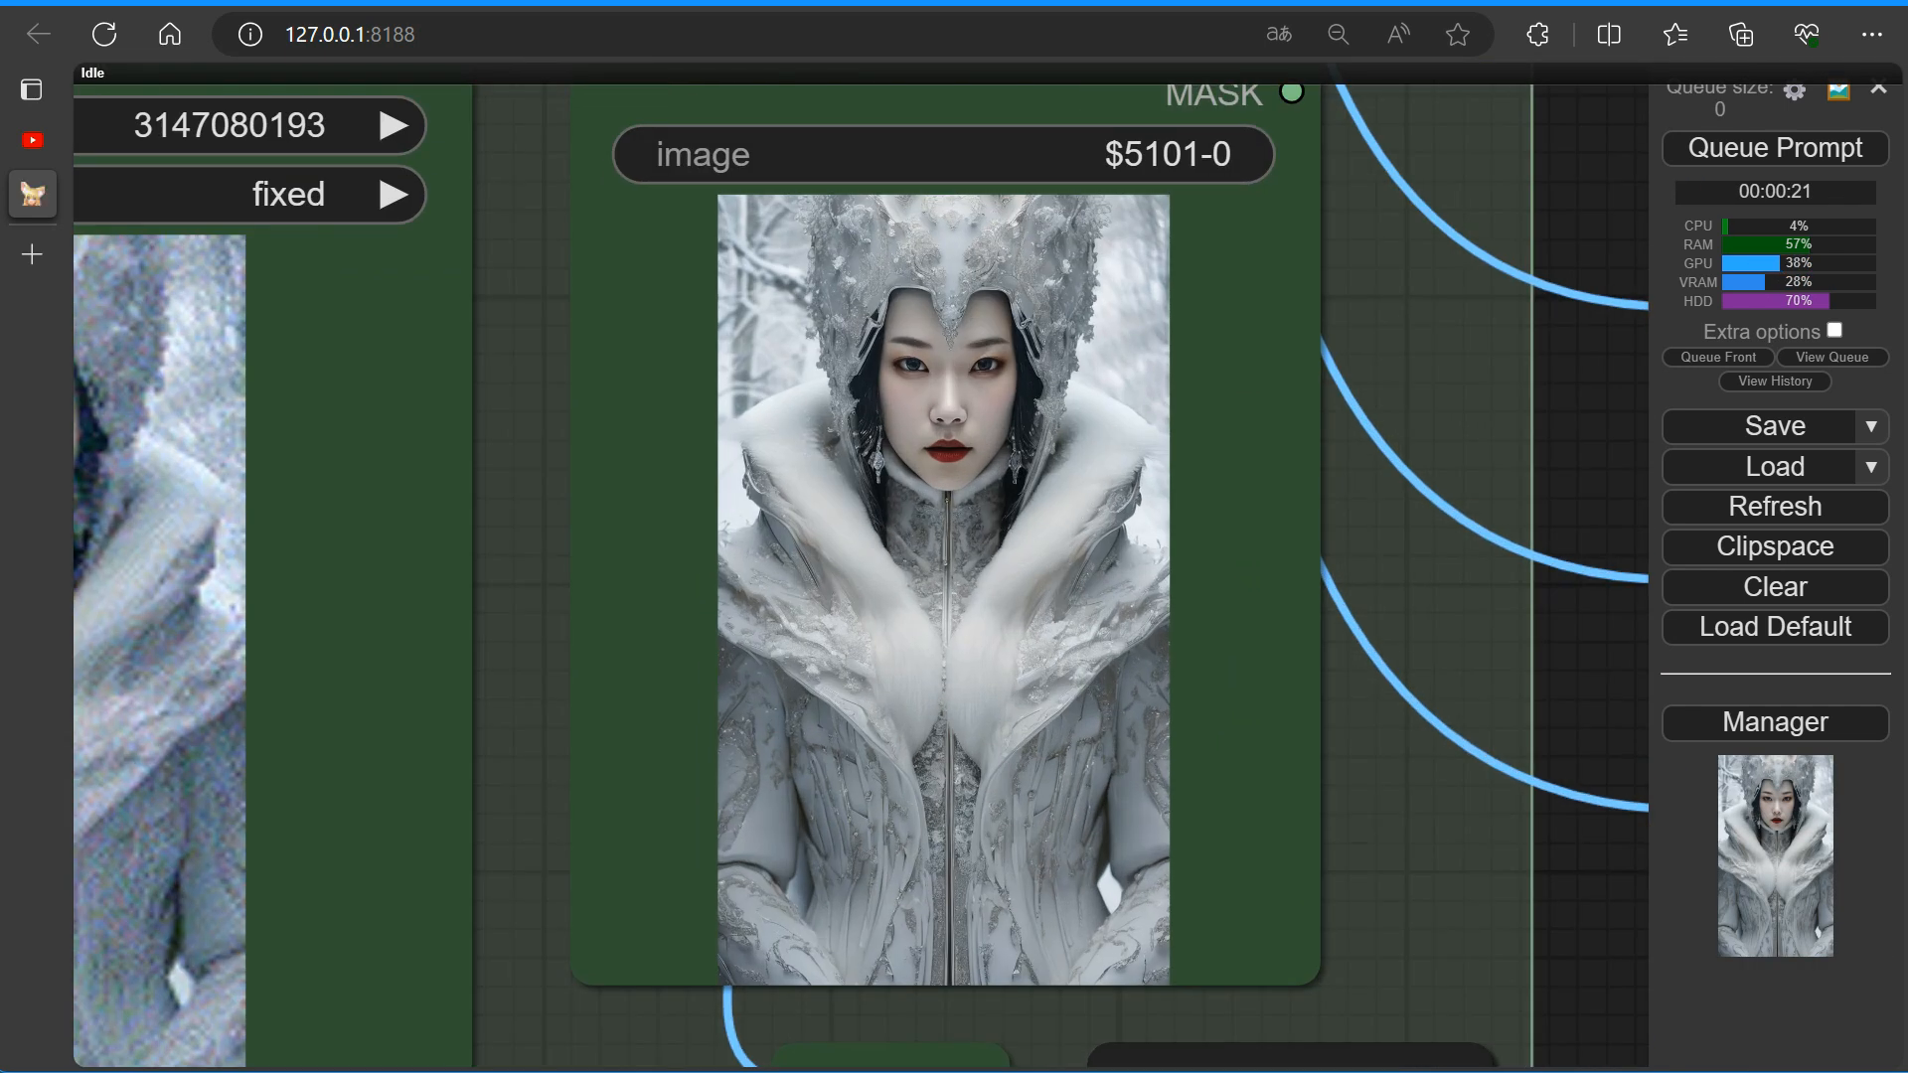
pyautogui.scroll(-10, 864, 412)
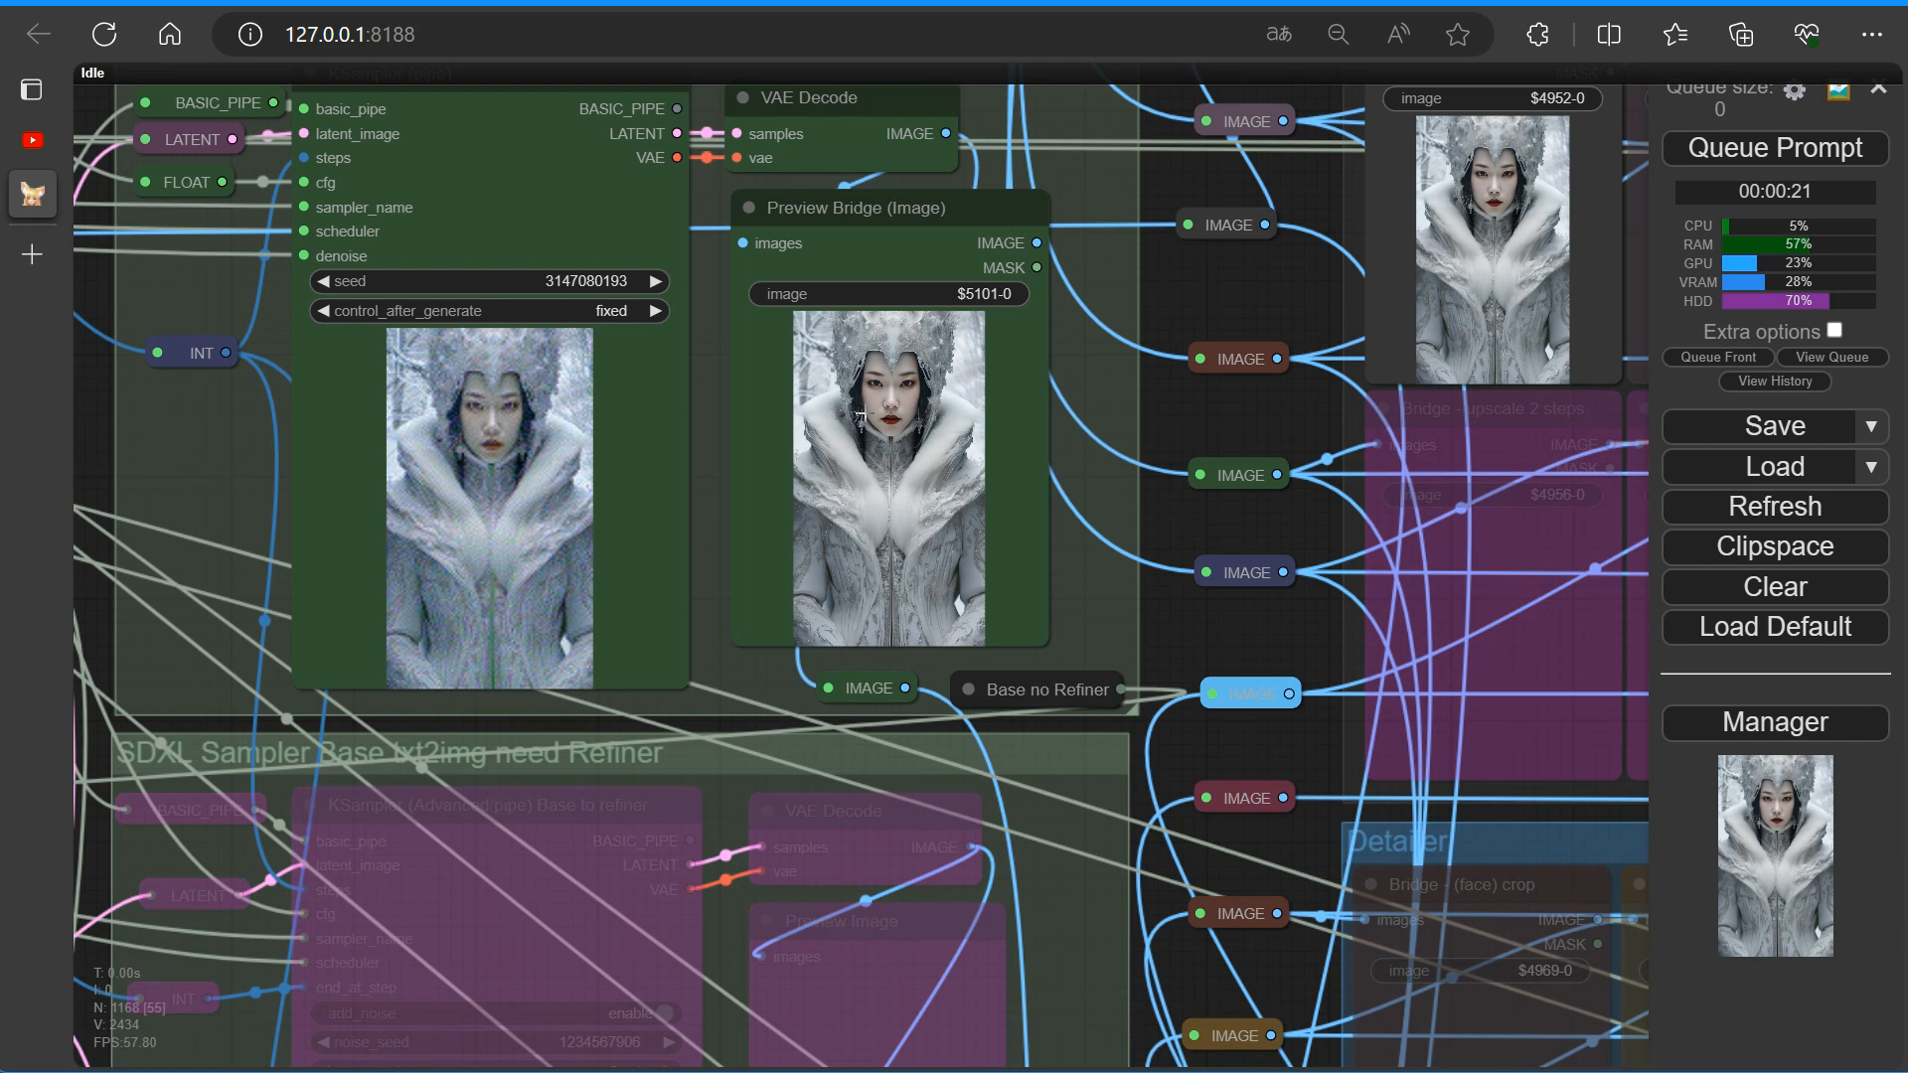
# Set the Style Clip L and Style Clip G values to 3 in the Background with Styler group.
pyautogui.press('3')
pyautogui.moveTo(736, 652); pyautogui.dragTo(924, 126)
pyautogui.scroll(3, 851, 511)
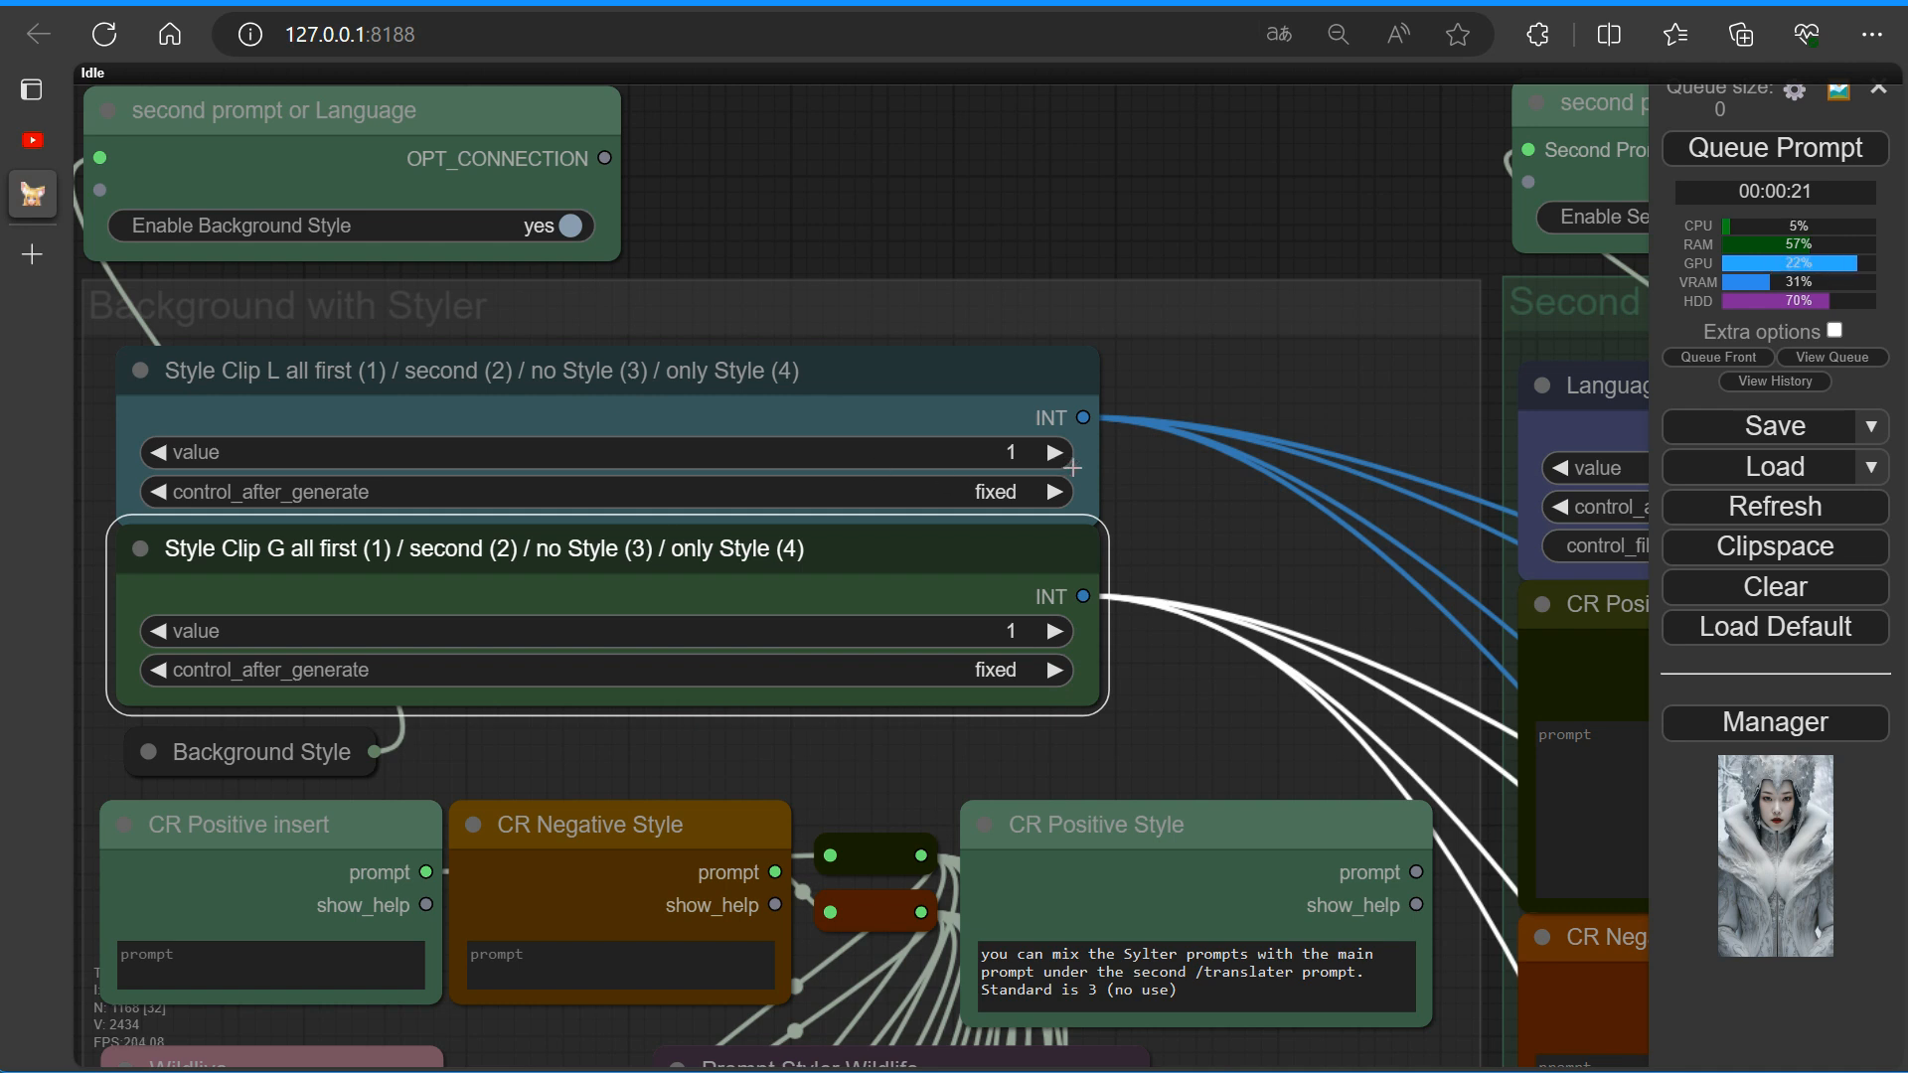
pyautogui.click(1055, 453)
pyautogui.click(1055, 453)
pyautogui.click(1055, 631)
pyautogui.click(1055, 631)
# Generate the image without style and inspect it closely in the base sampler's Preview Bridge.
pyautogui.click(1740, 151)
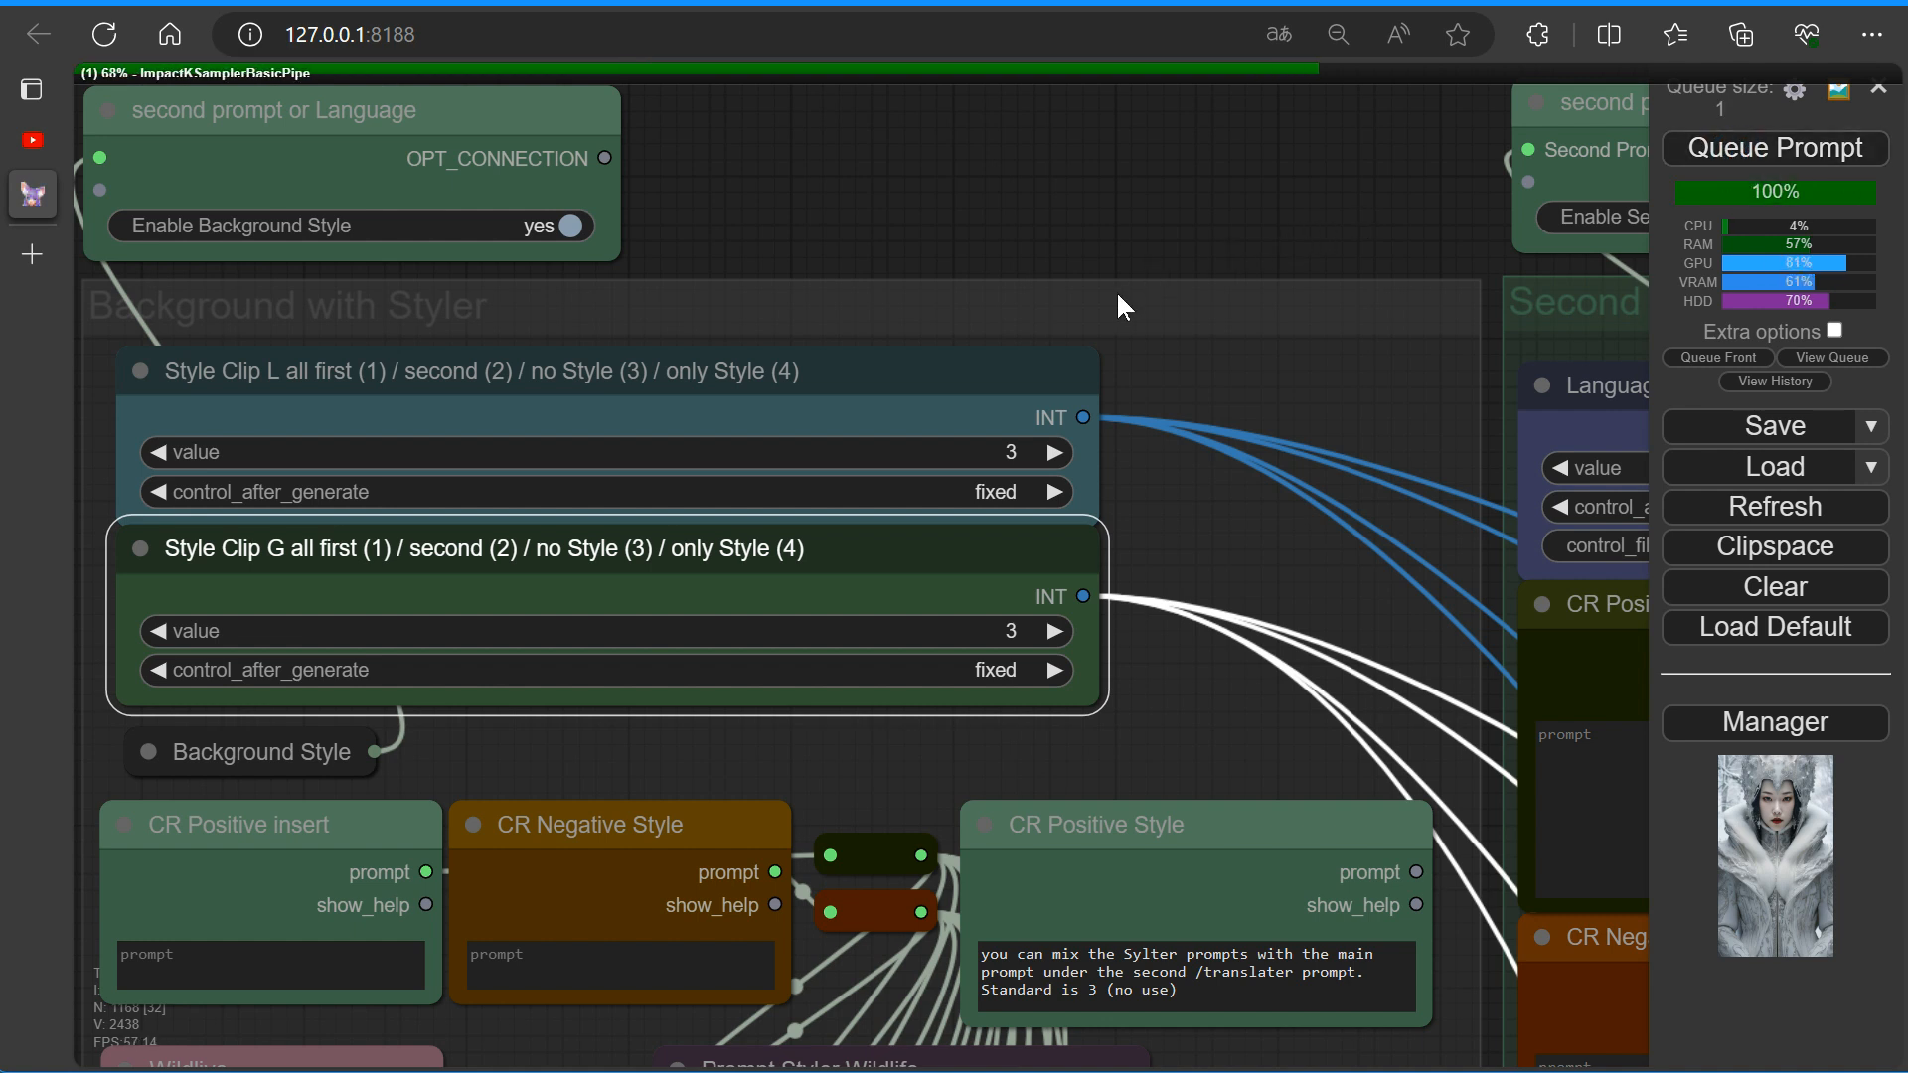
pyautogui.scroll(-2, 1117, 290)
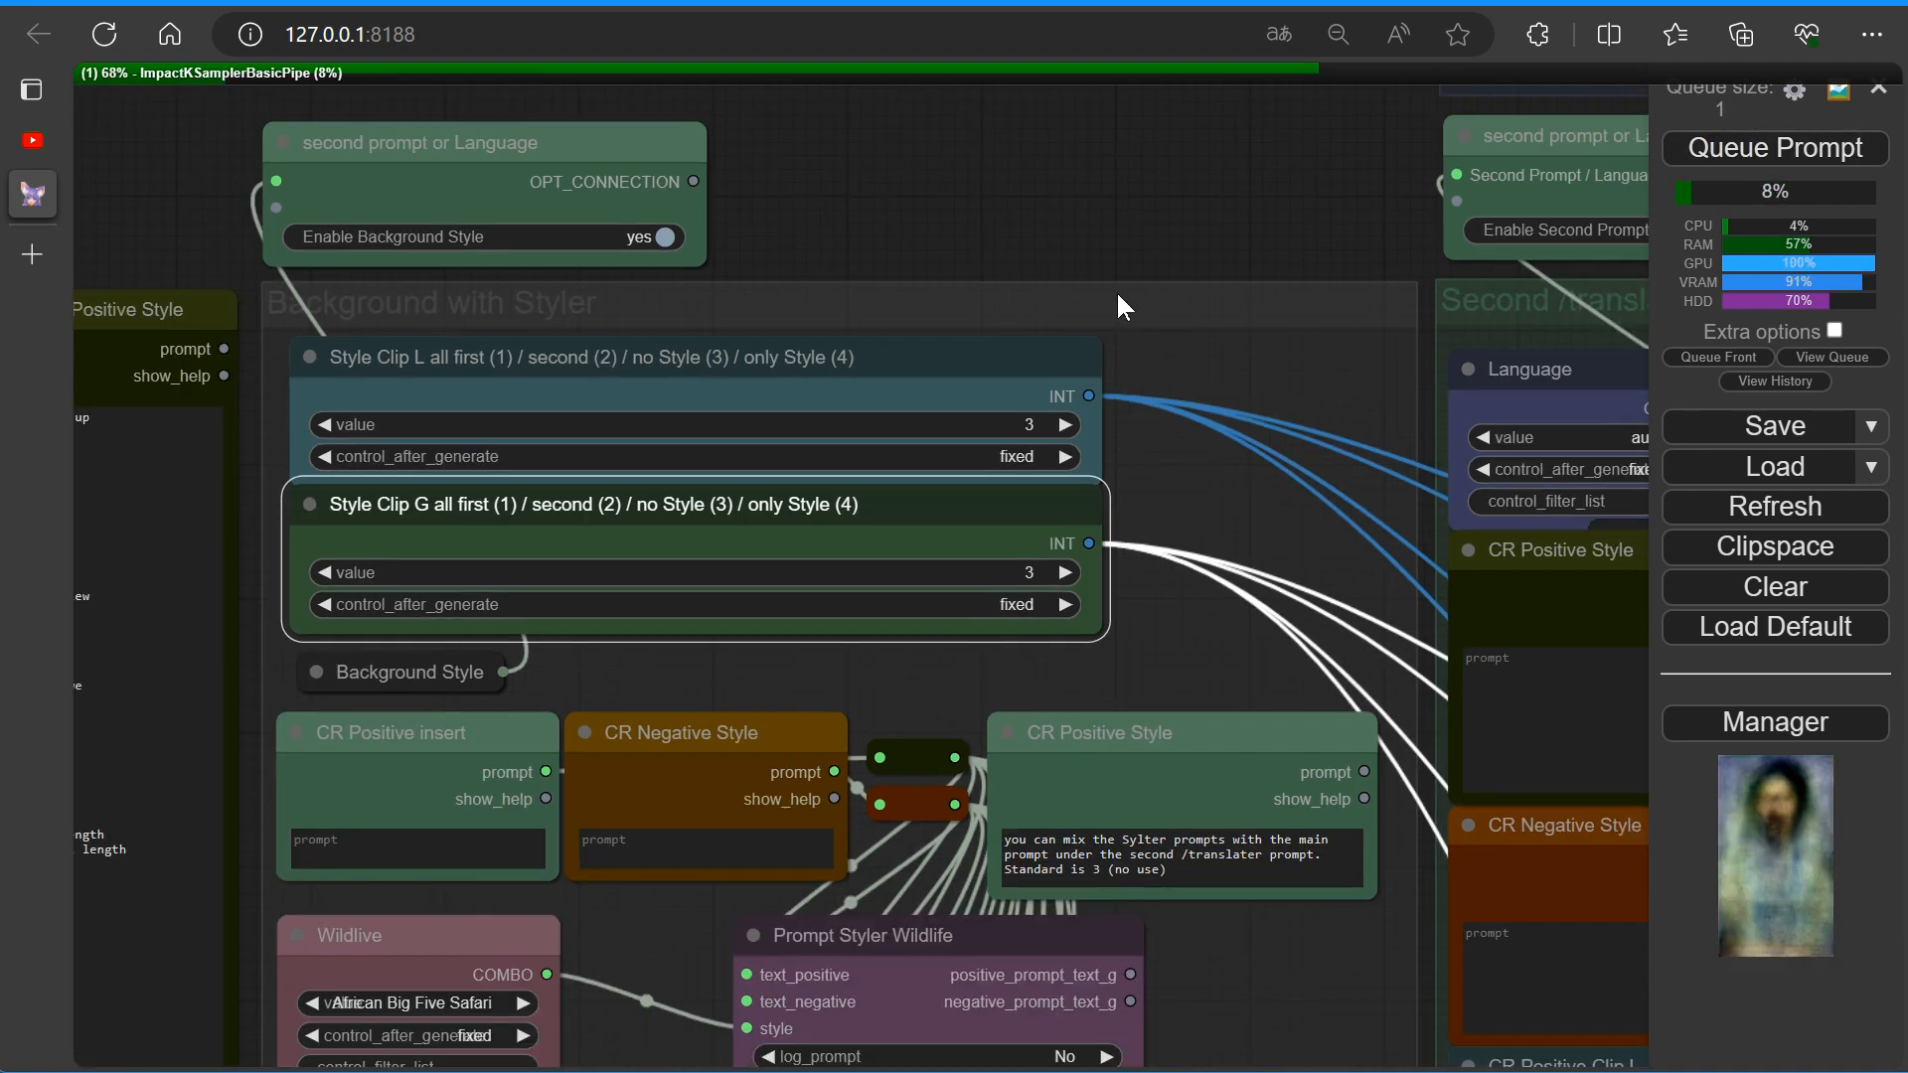
pyautogui.press('1')
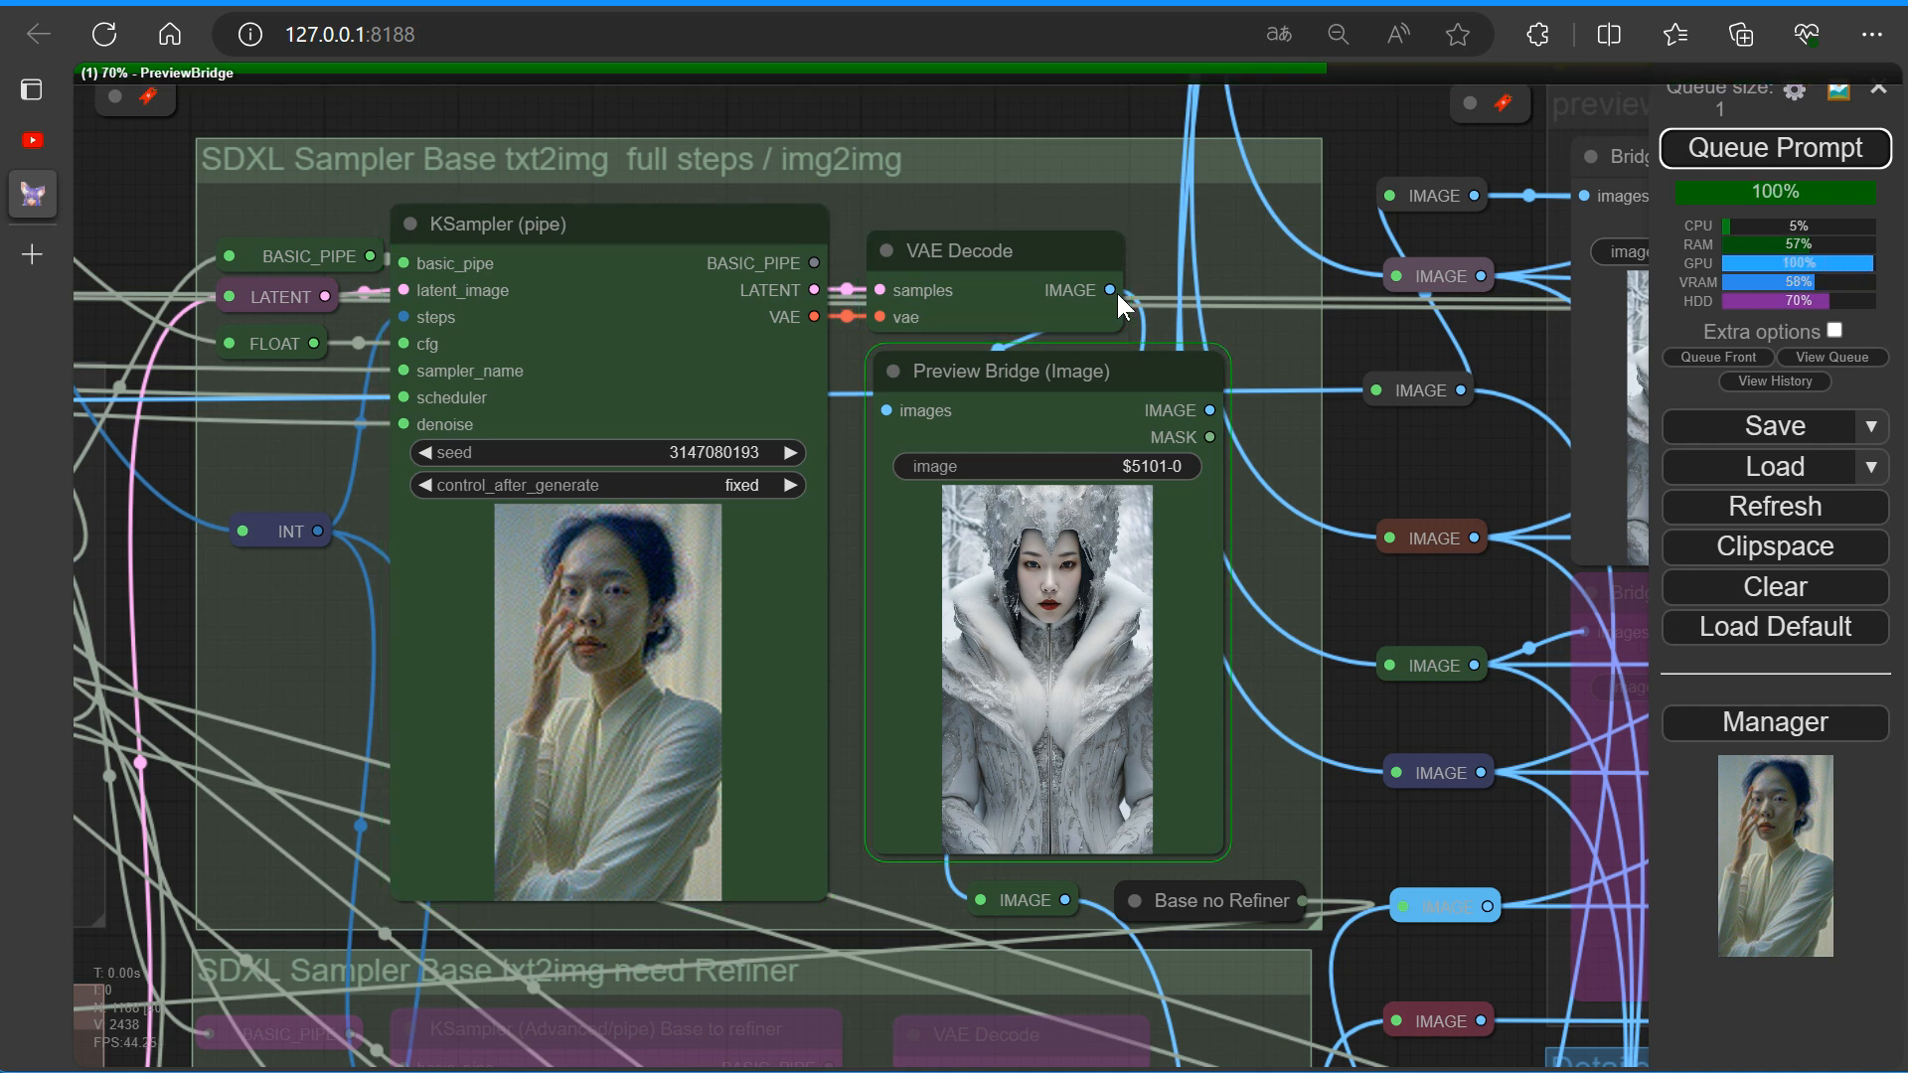
pyautogui.scroll(8, 1009, 610)
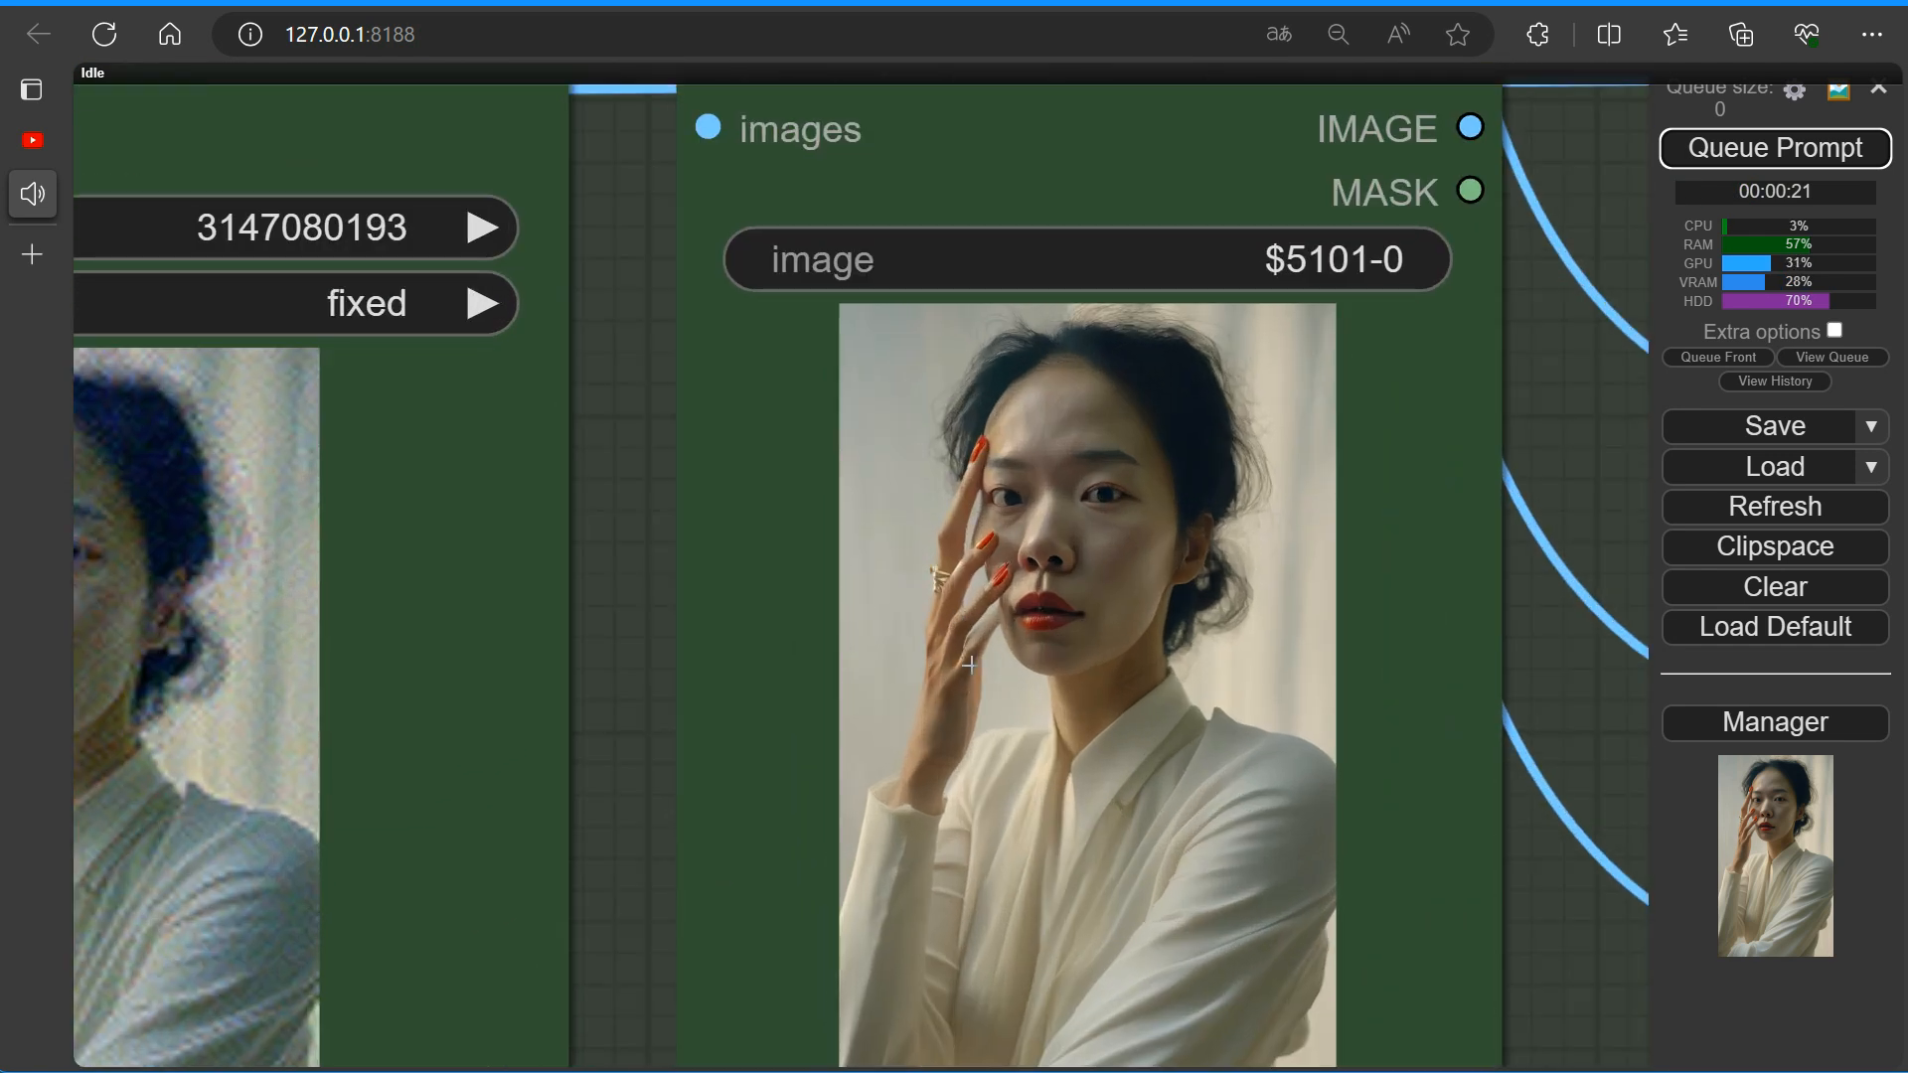
pyautogui.scroll(-10, 971, 658)
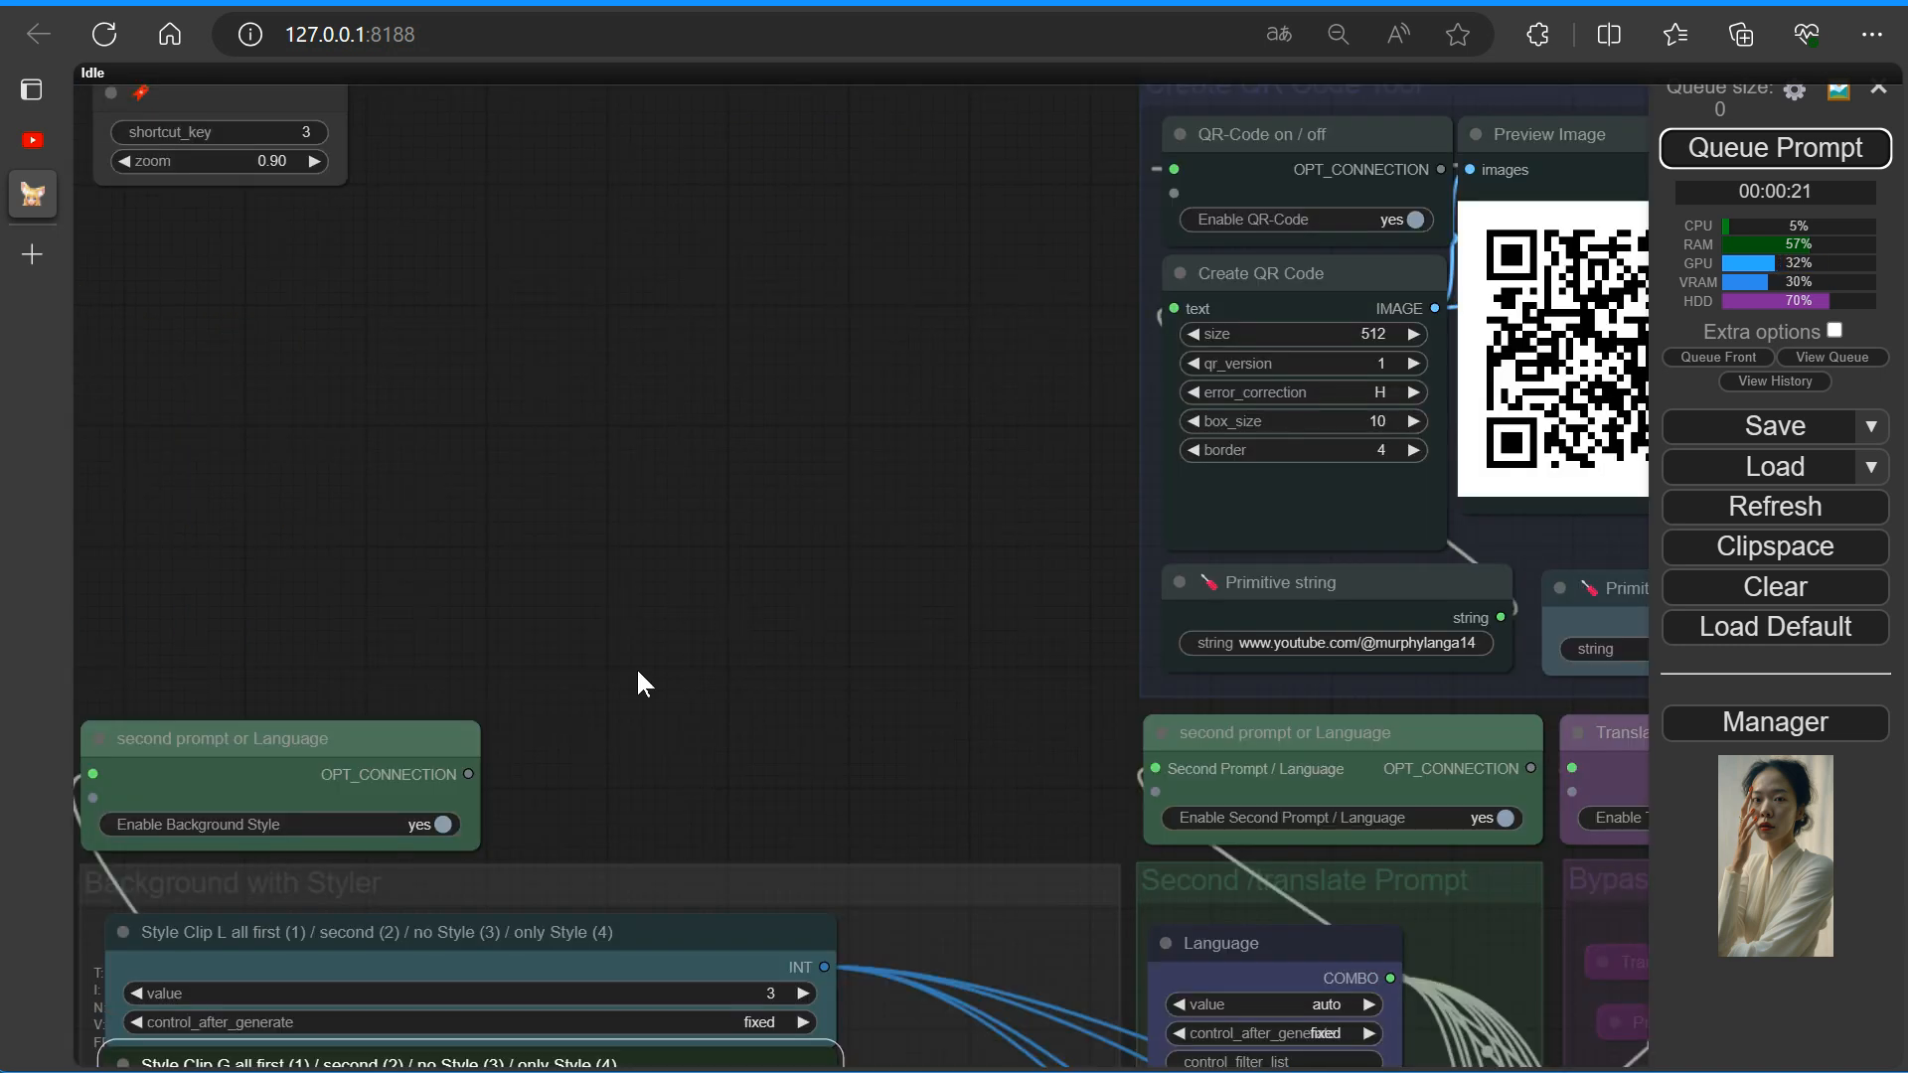
# Set the background Style Clip L and Style Clip G values to 4 (only Style) and generate the image.
pyautogui.moveTo(639, 682); pyautogui.dragTo(755, 182)
pyautogui.click(909, 519)
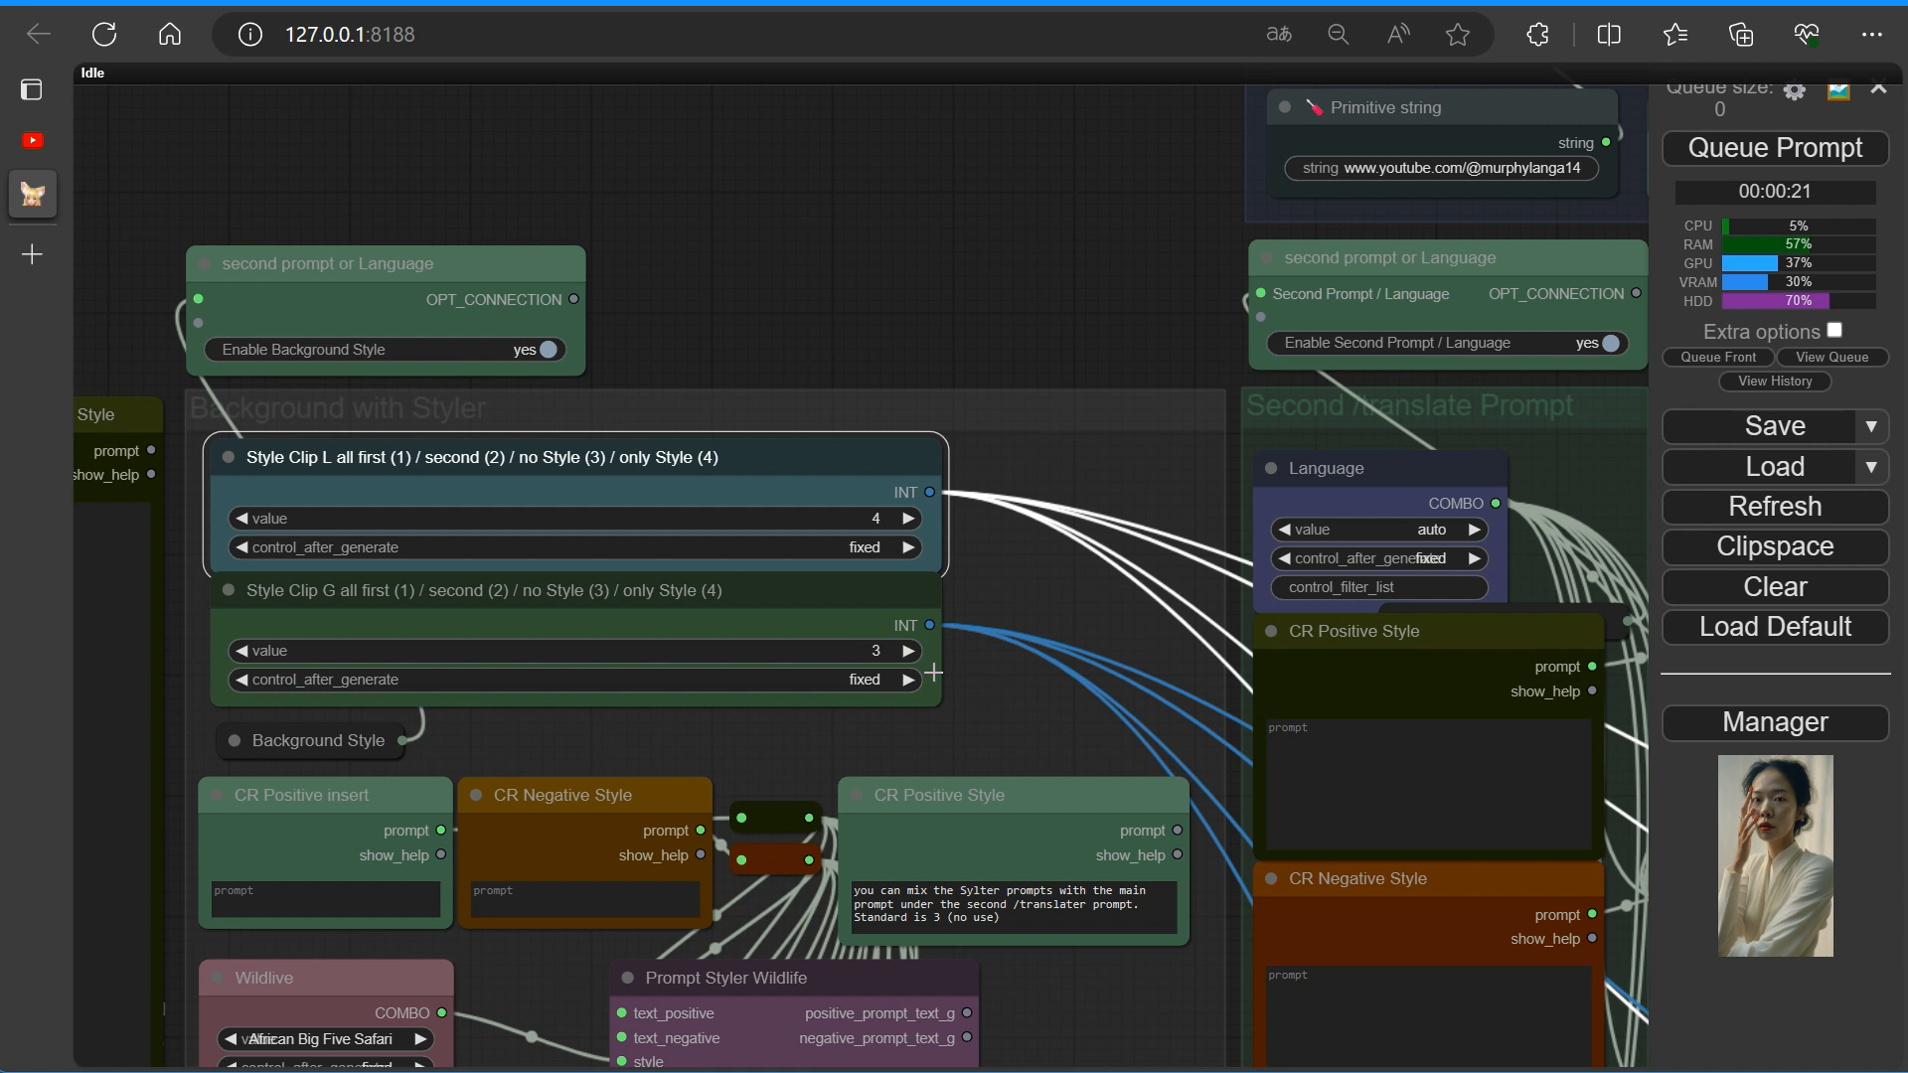
pyautogui.click(907, 651)
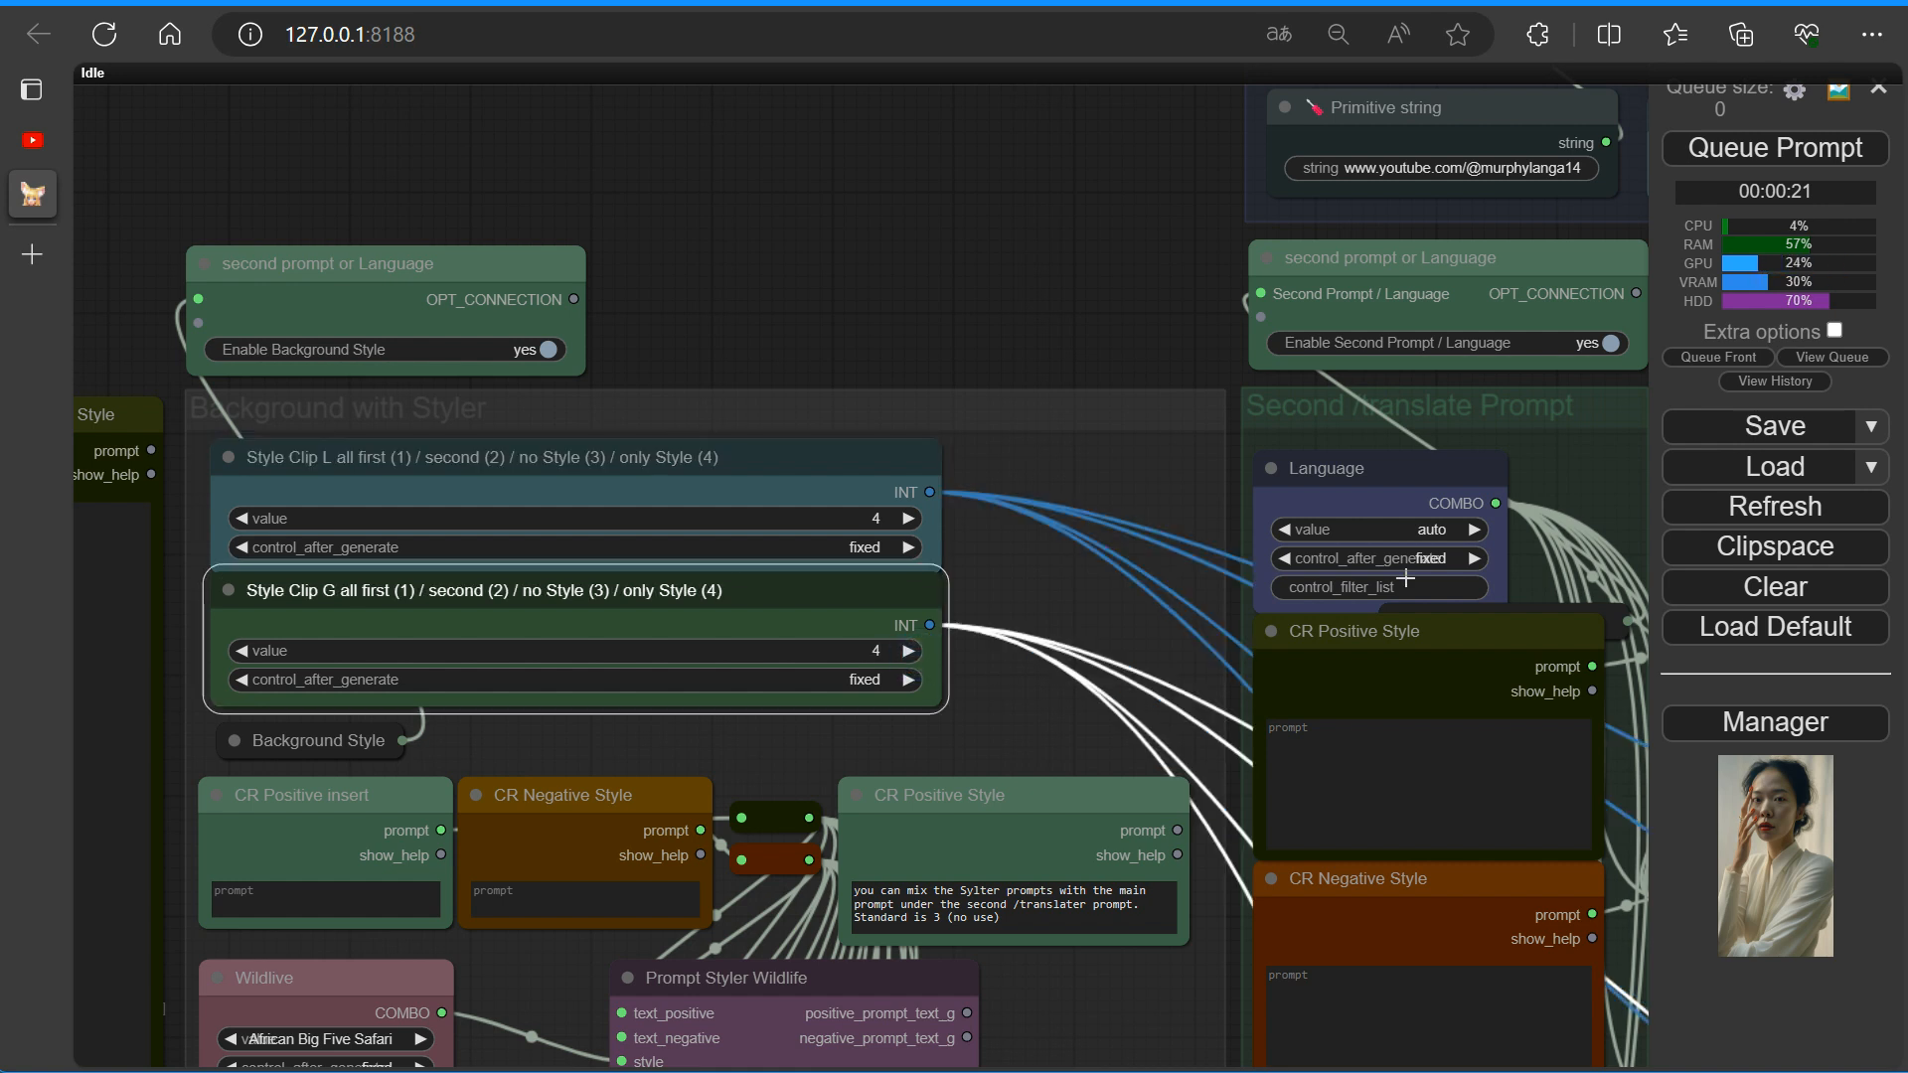
pyautogui.click(1764, 149)
pyautogui.press('2')
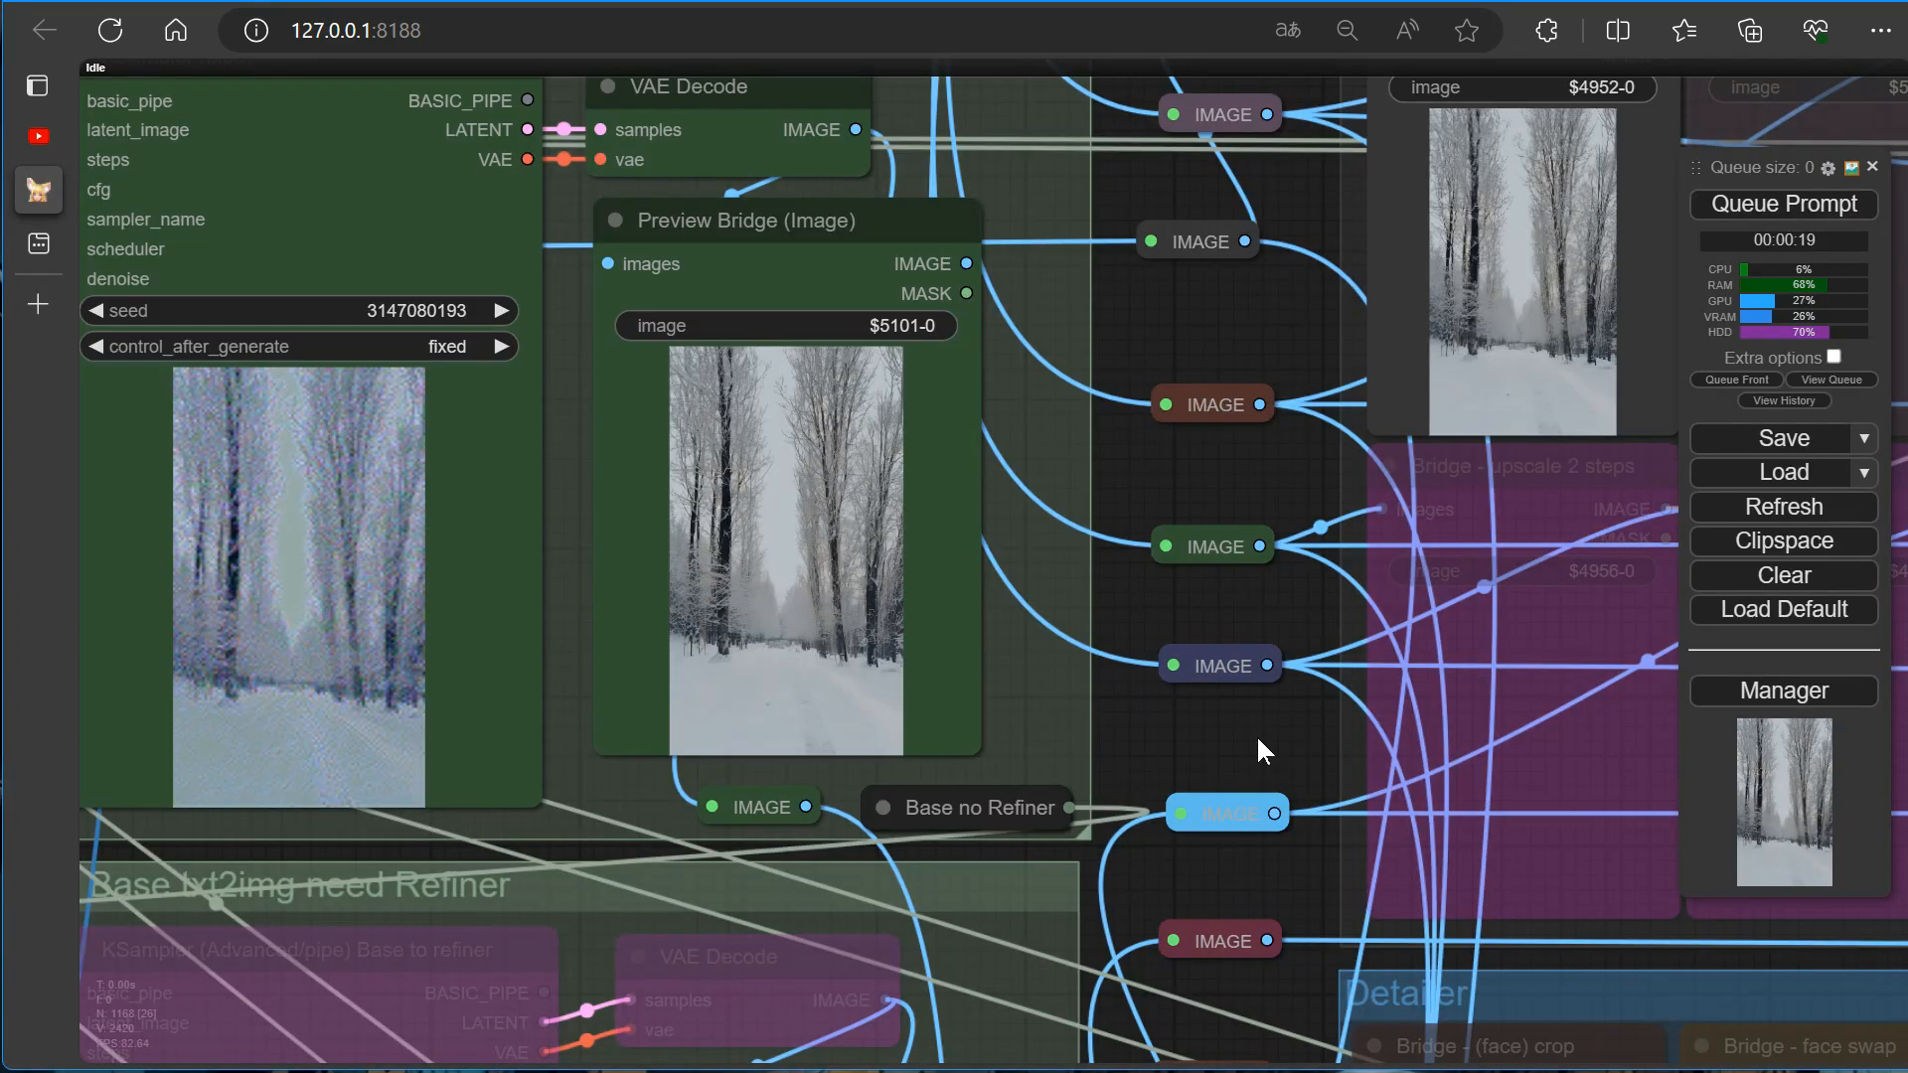
# Set the Style Clip L and Style Clip G values to 2 in the Background with Styler group.
pyautogui.press('3')
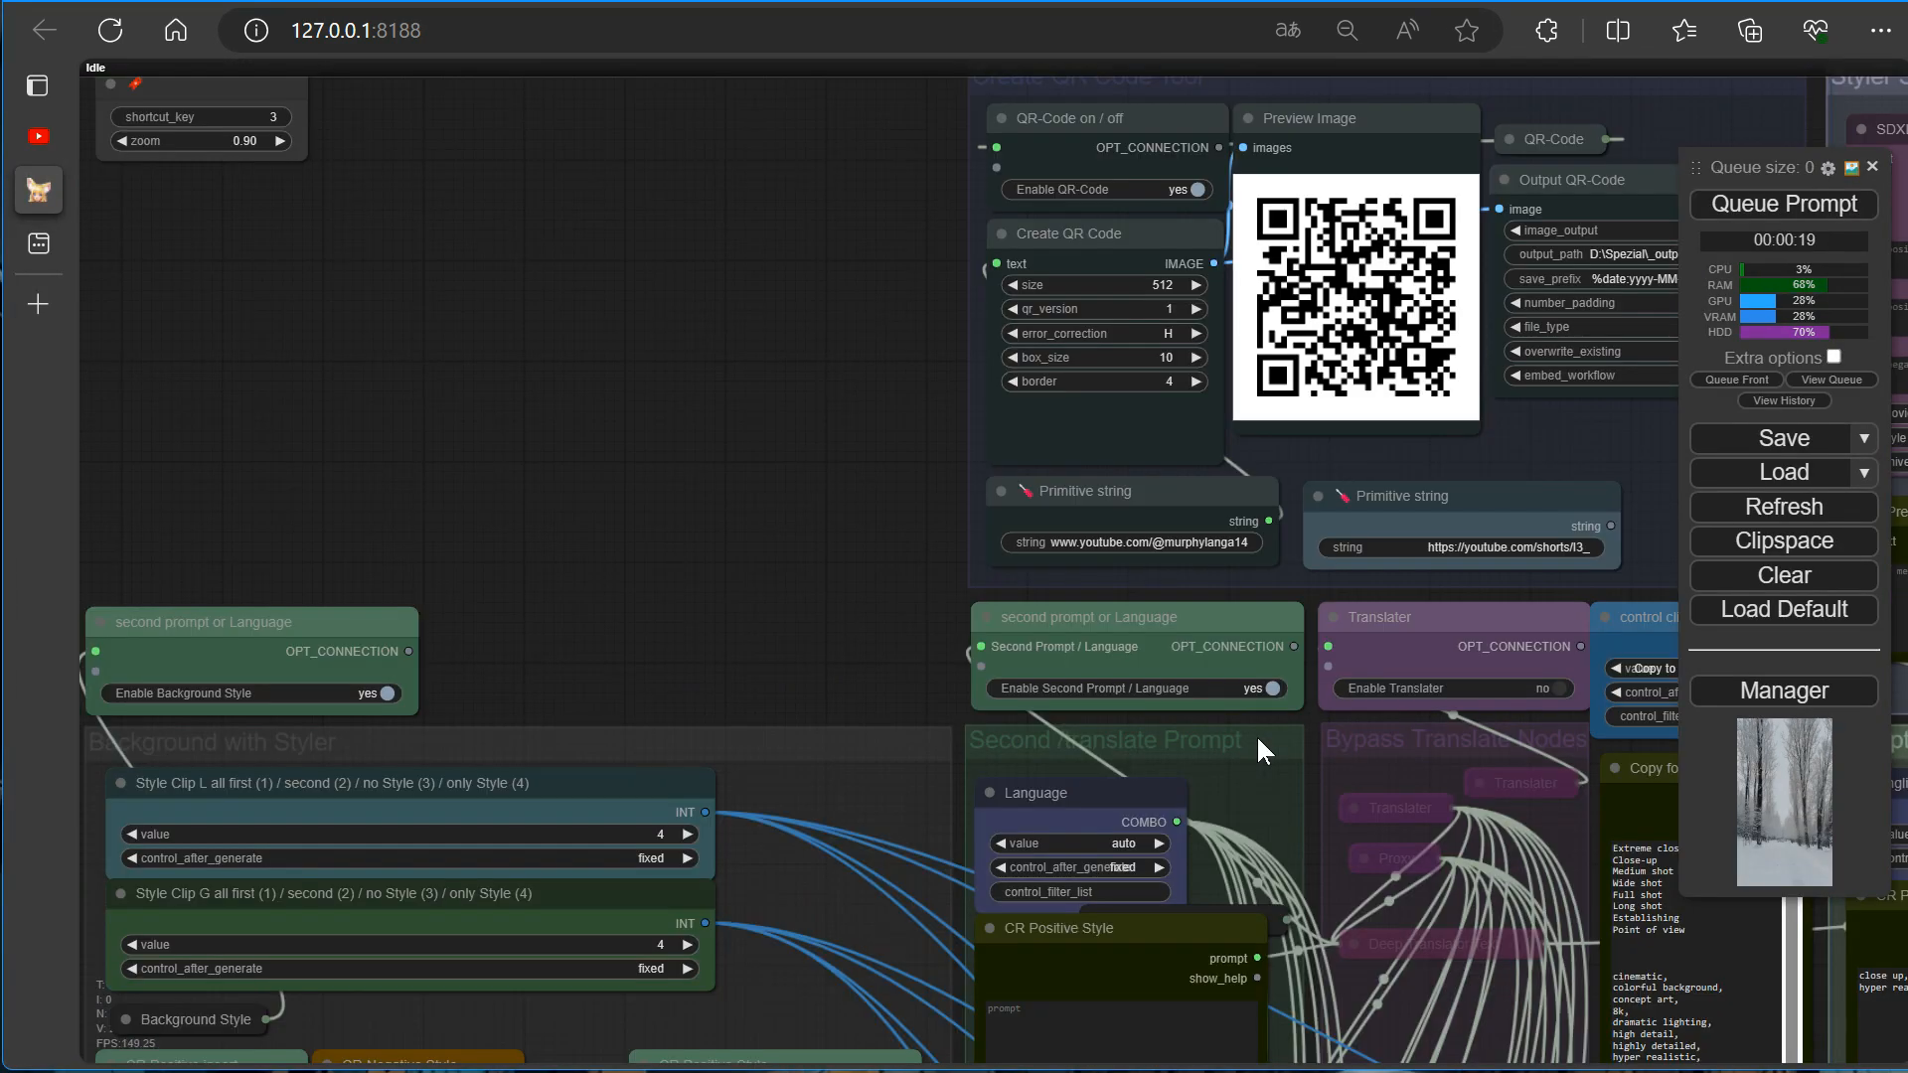
pyautogui.scroll(3, 678, 605)
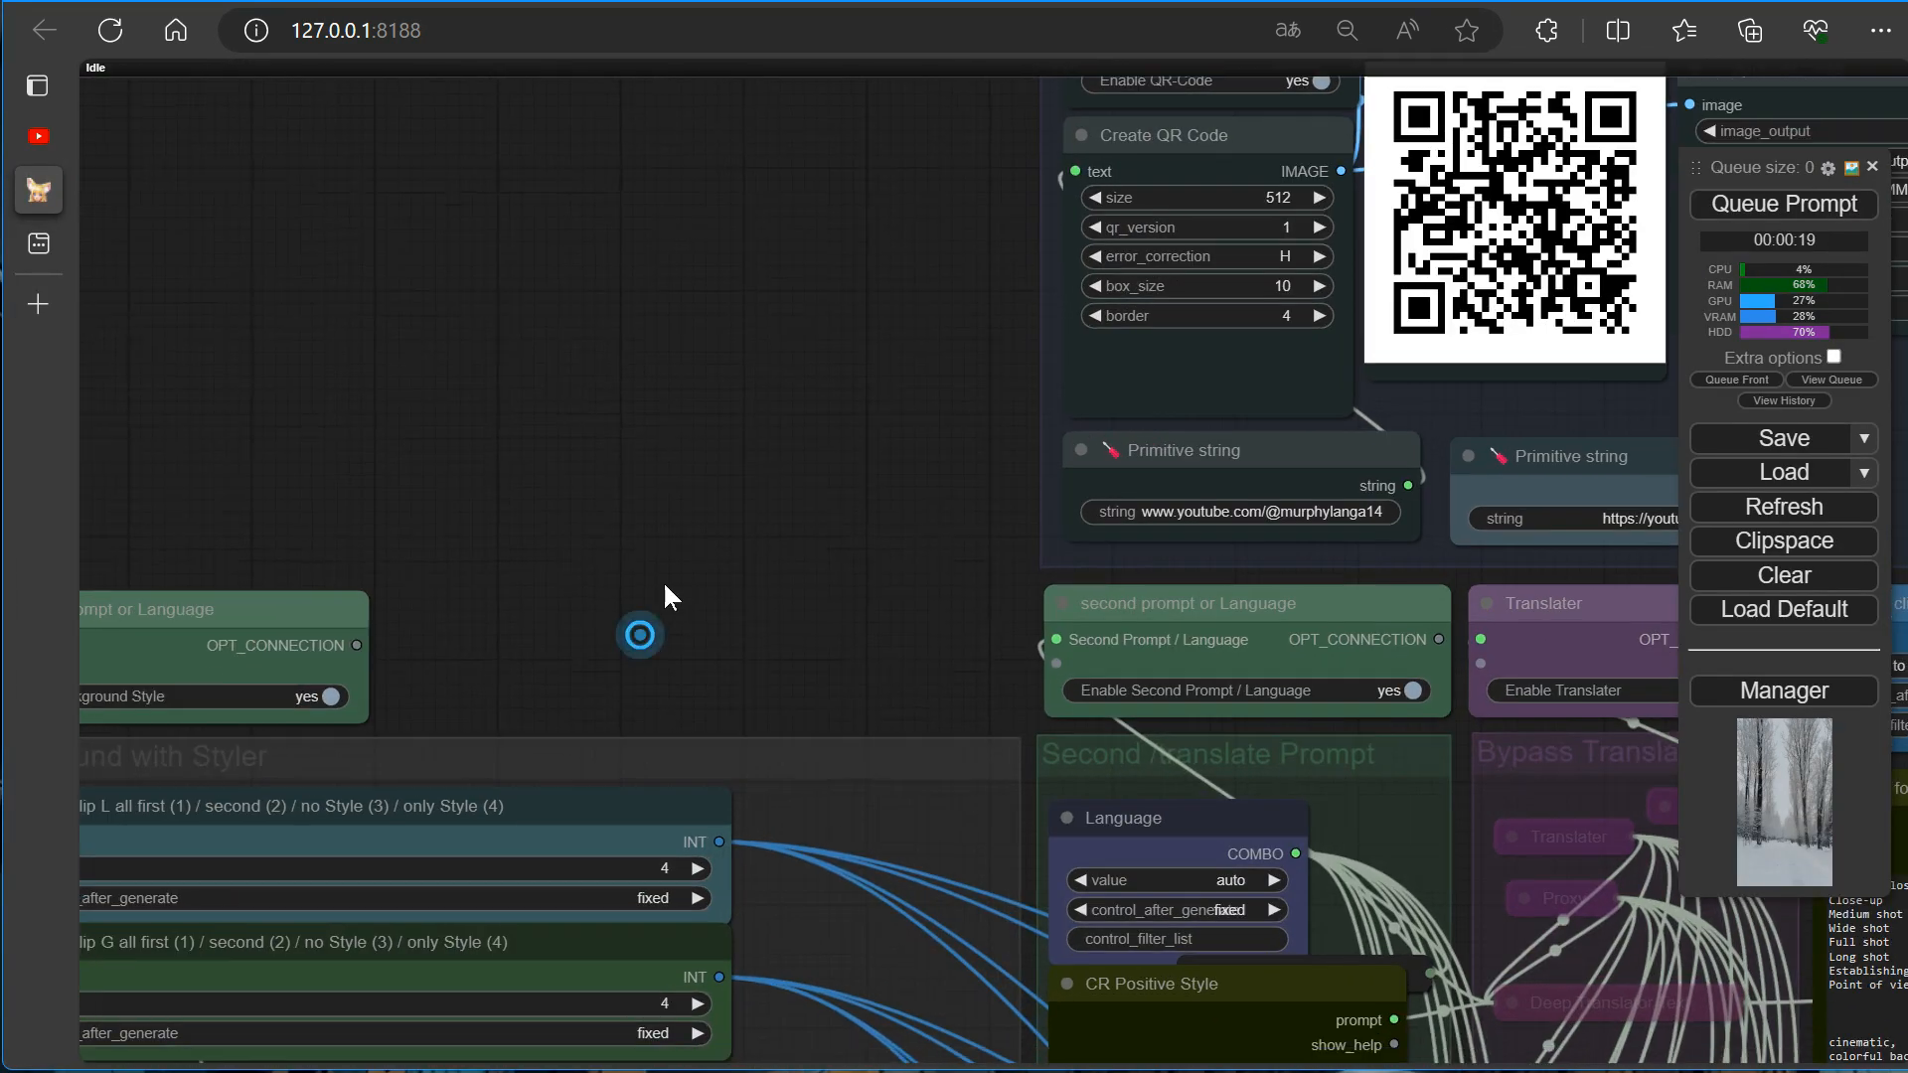
pyautogui.moveTo(663, 596); pyautogui.dragTo(908, 195)
pyautogui.scroll(2, 520, 436)
pyautogui.click(241, 443)
pyautogui.click(241, 443)
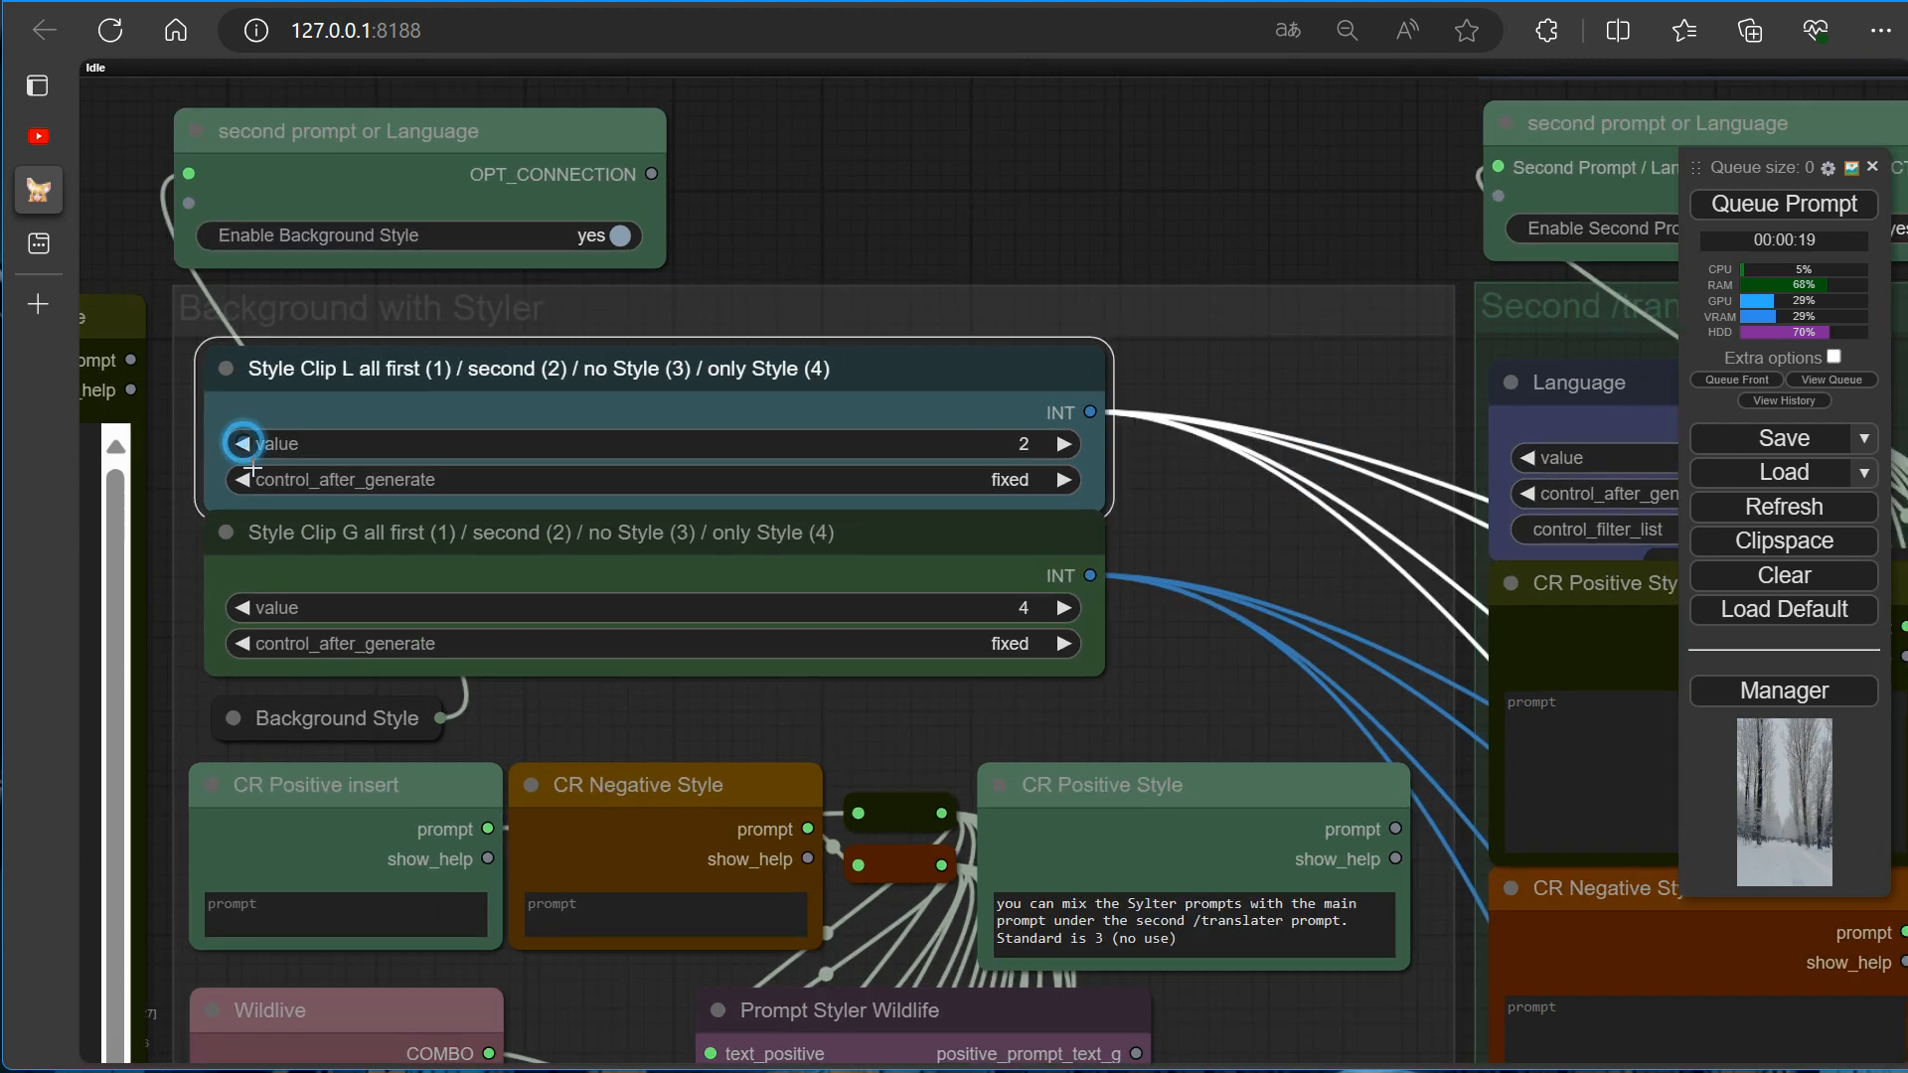
pyautogui.click(242, 607)
pyautogui.click(243, 607)
# Connect the Prompt Styler Fantasy-Setting node's positive and negative prompt outputs to the two STRING reroute nodes.
pyautogui.moveTo(869, 763); pyautogui.dragTo(1108, 209)
pyautogui.moveTo(807, 857); pyautogui.dragTo(846, 247)
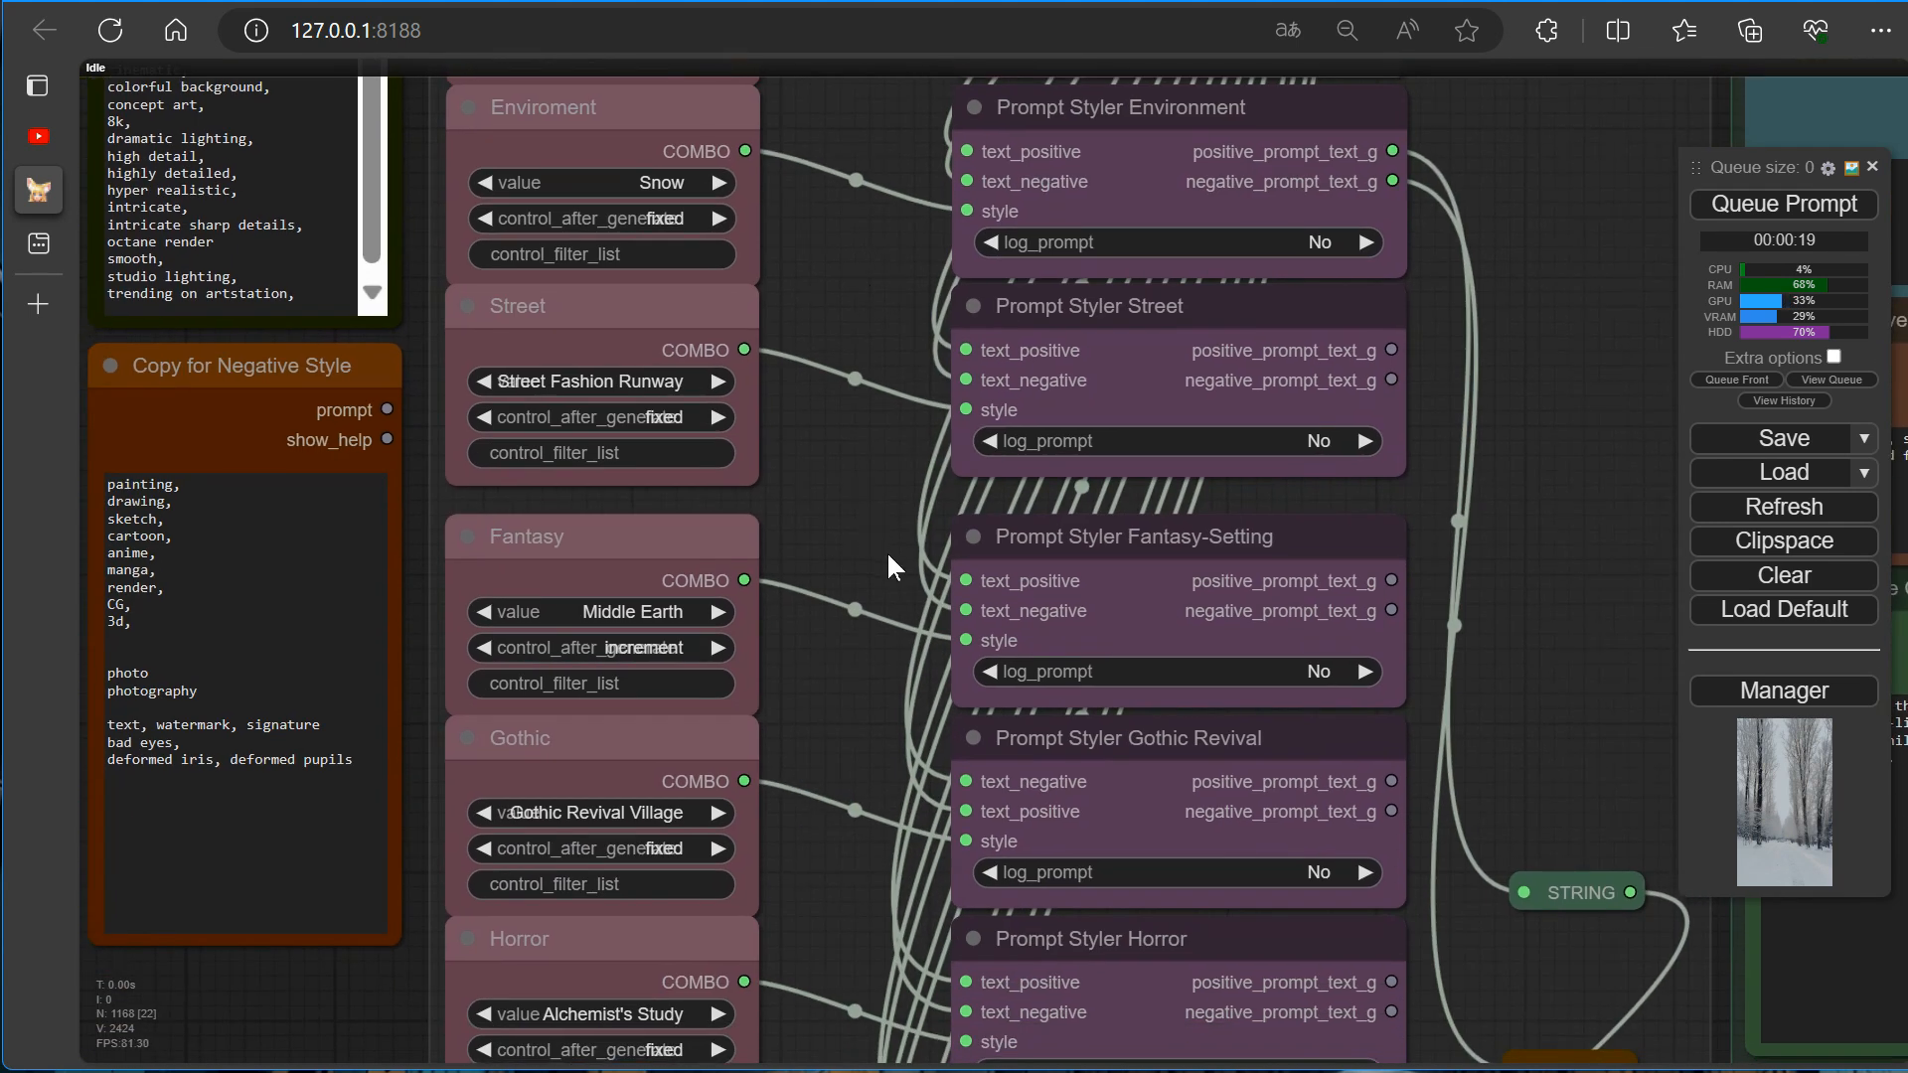
pyautogui.scroll(-2, 799, 463)
pyautogui.moveTo(789, 580); pyautogui.dragTo(702, 716)
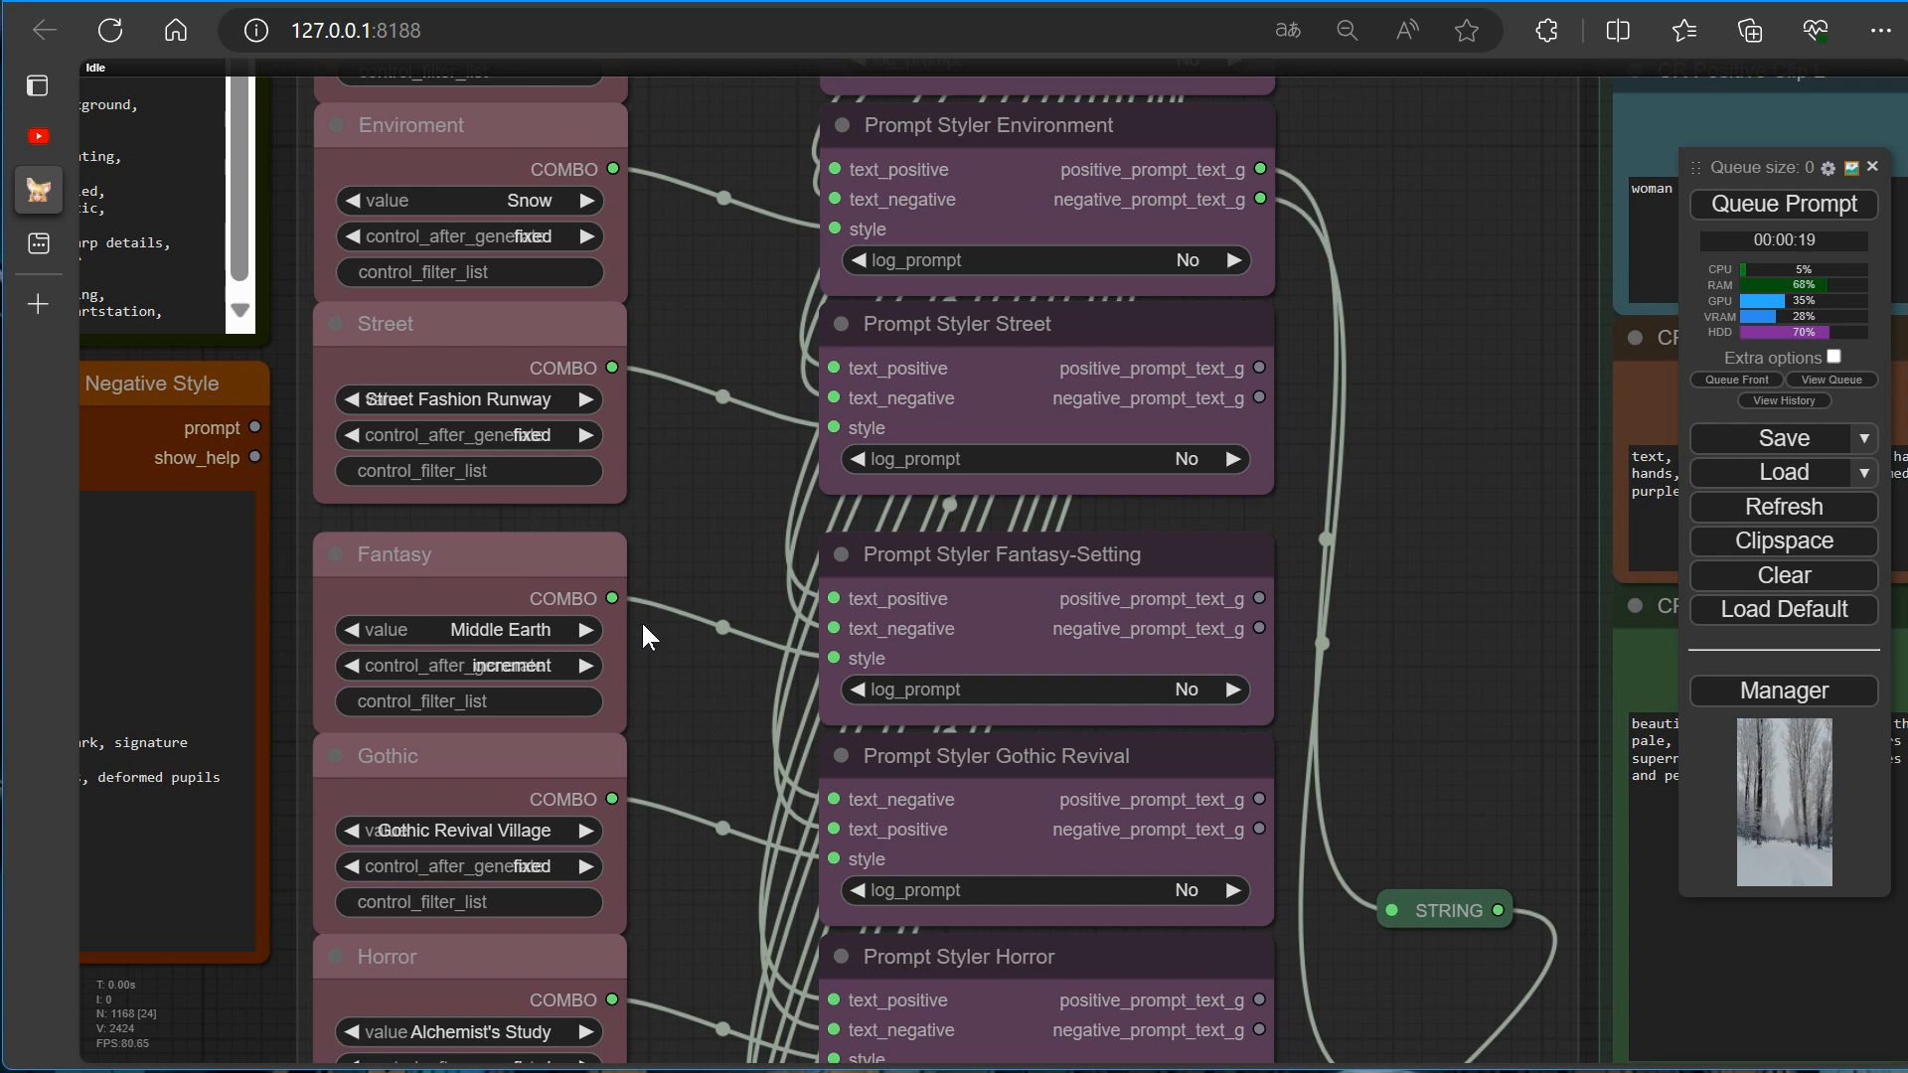
pyautogui.scroll(-1, 656, 644)
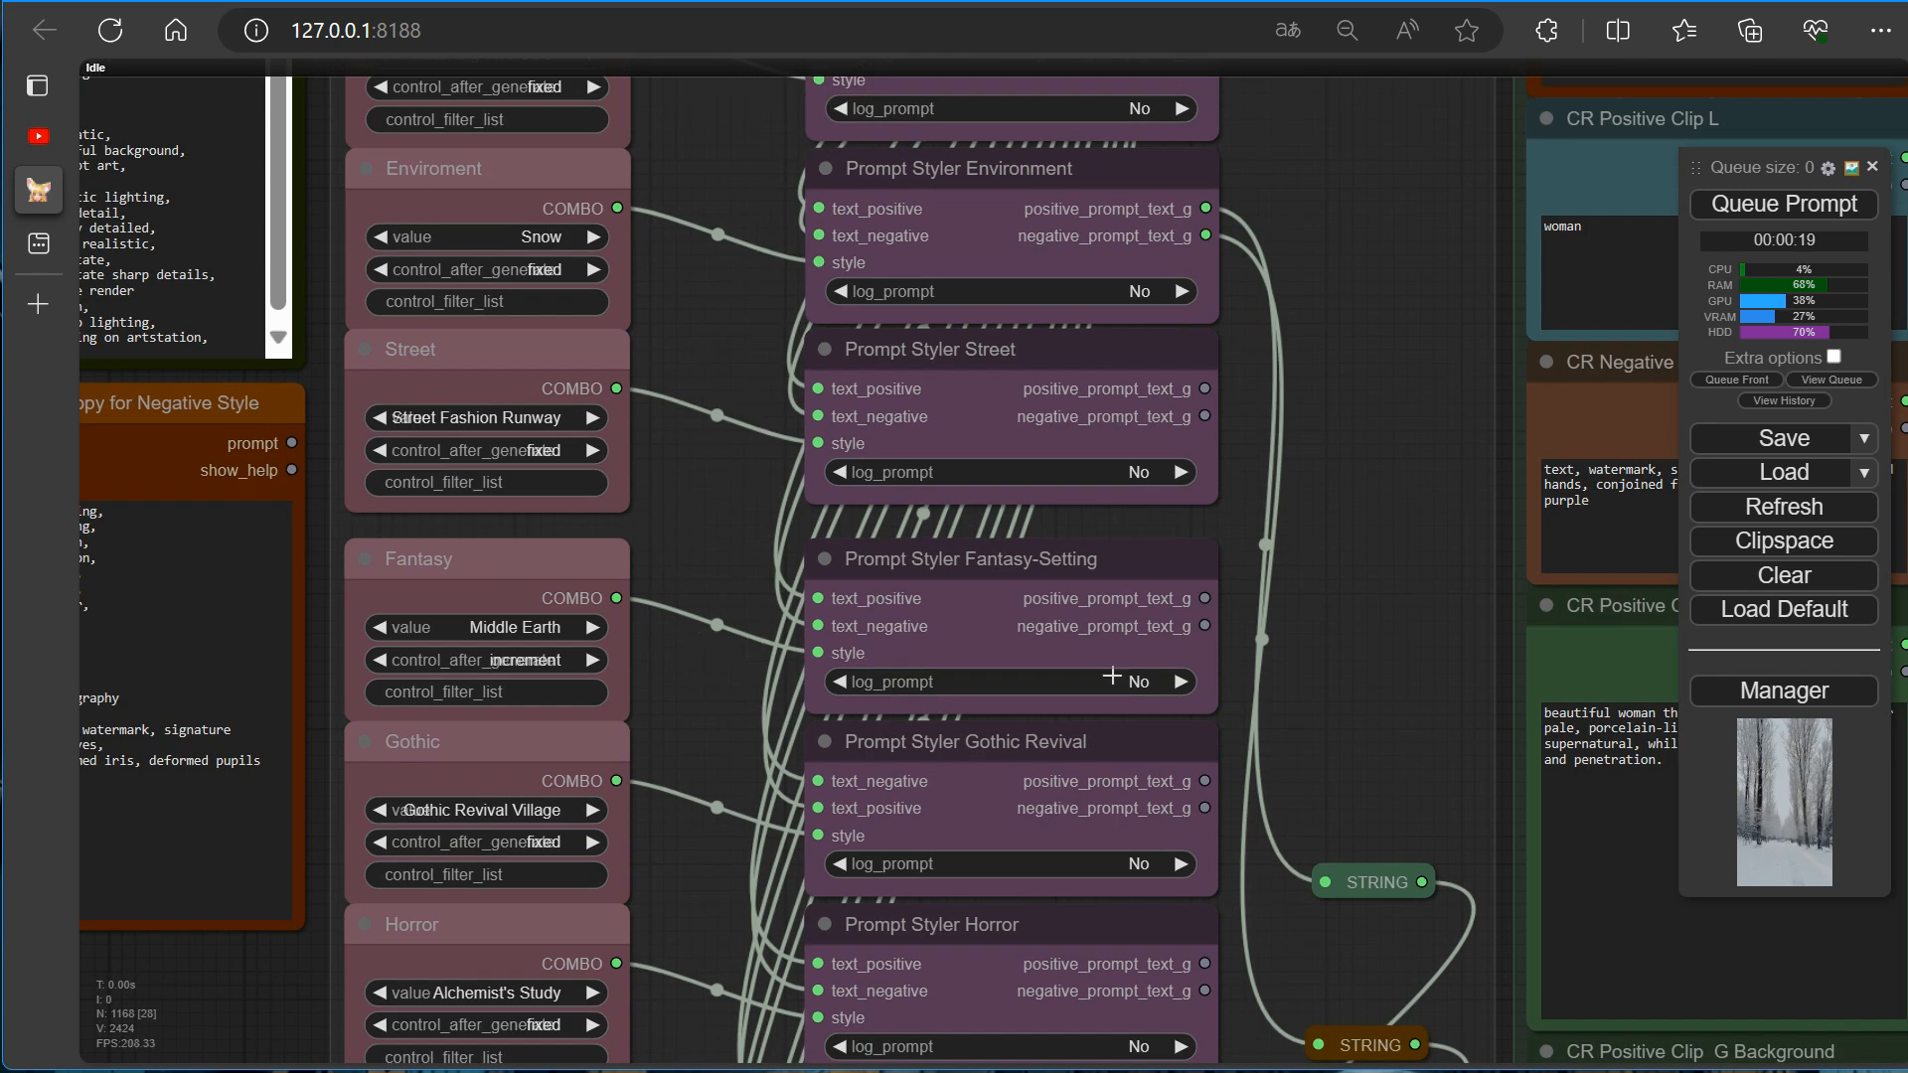
pyautogui.moveTo(1350, 742); pyautogui.dragTo(1186, 618)
pyautogui.moveTo(1034, 475); pyautogui.dragTo(1154, 759)
pyautogui.moveTo(1034, 501); pyautogui.dragTo(1147, 921)
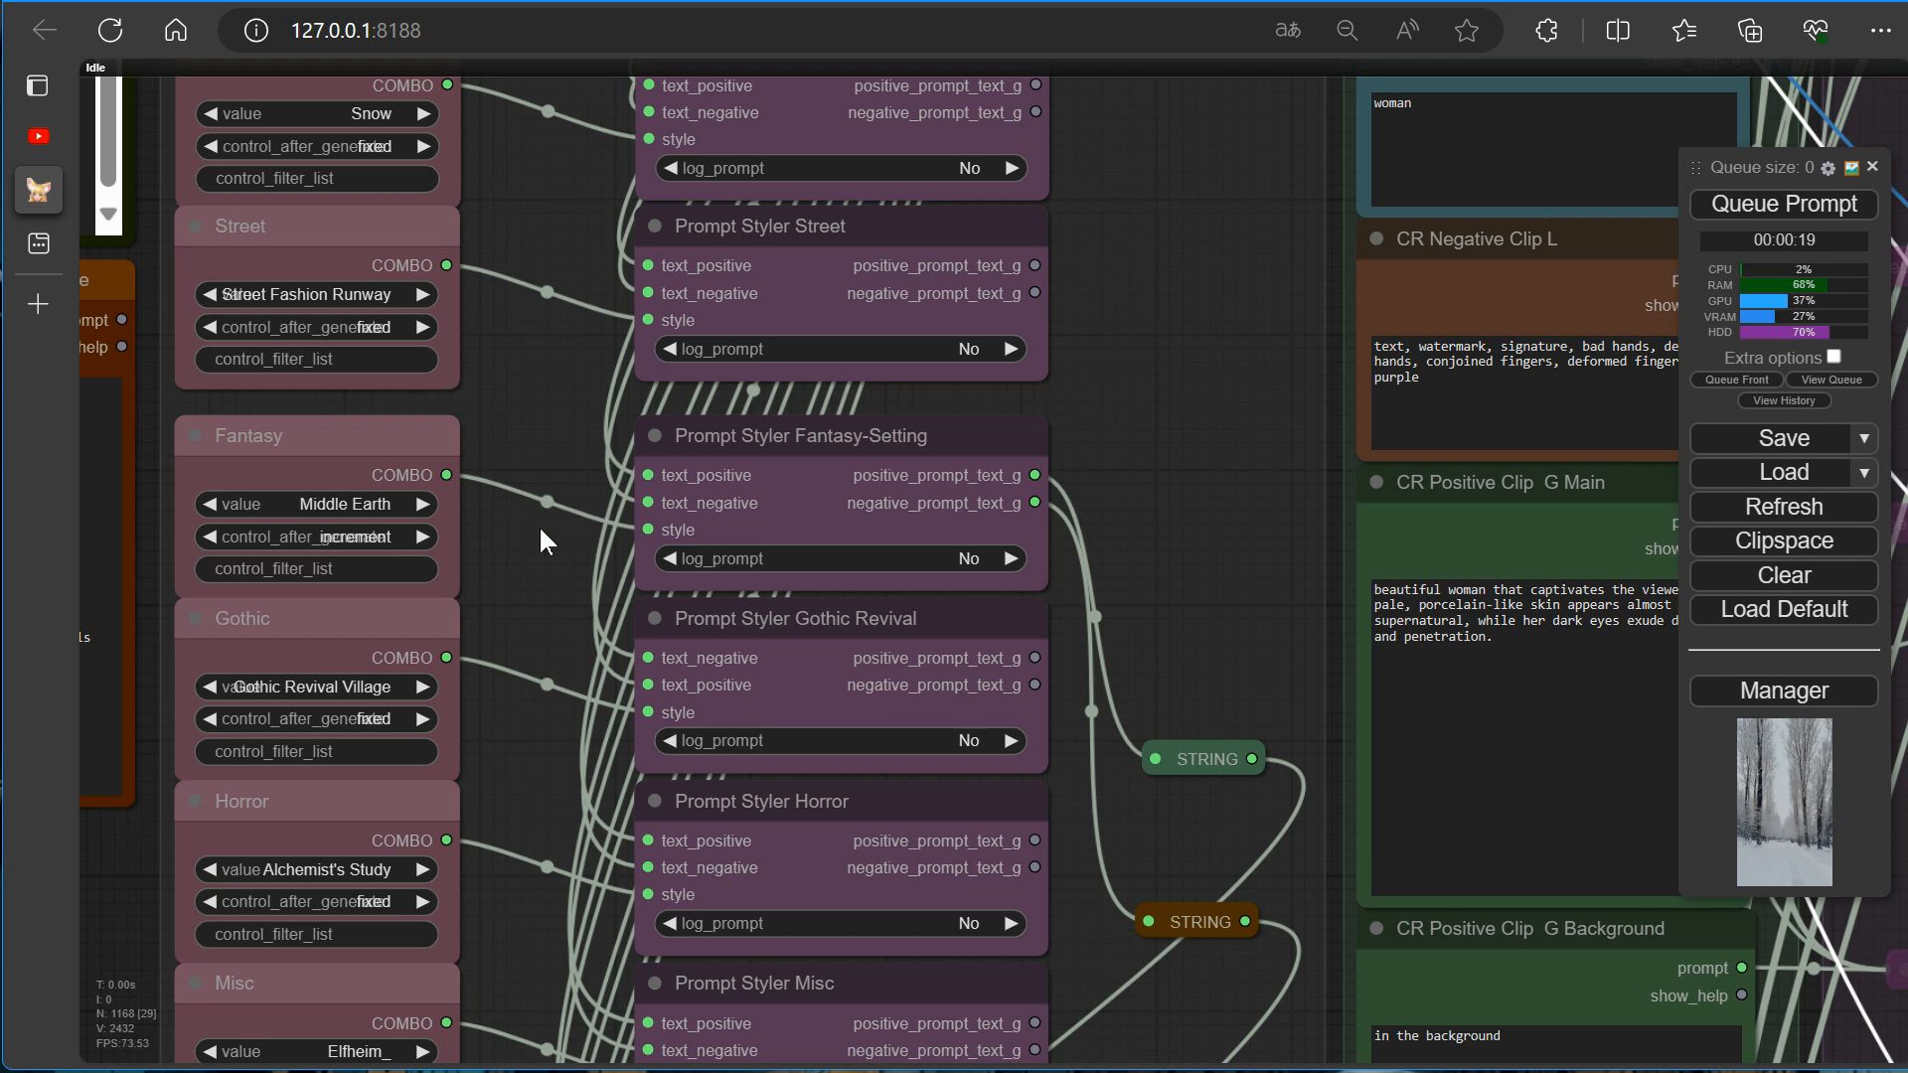
# Set the Fantasy node's value to Atlantis, with control_after_generate on increment.
pyautogui.scroll(1, 366, 551)
pyautogui.scroll(2, 368, 557)
pyautogui.click(386, 552)
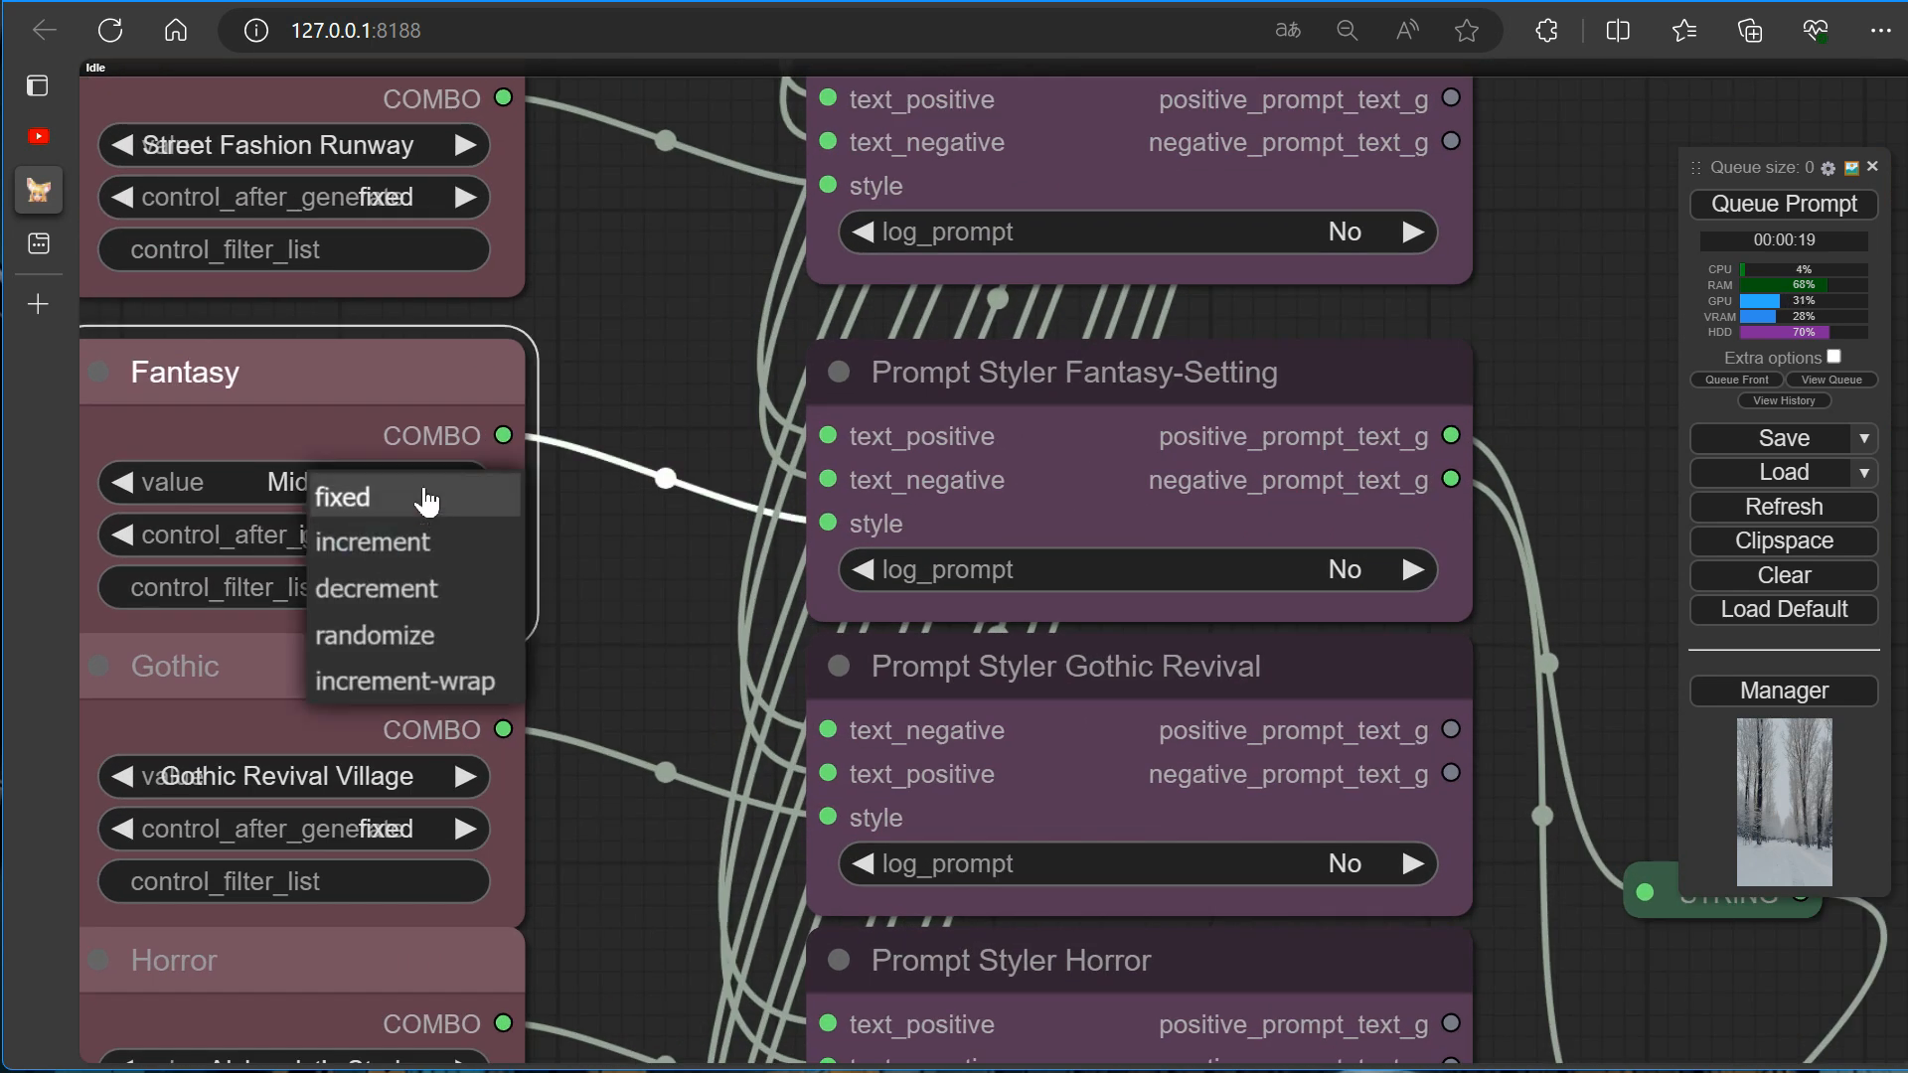
pyautogui.click(386, 597)
pyautogui.click(364, 534)
pyautogui.click(397, 534)
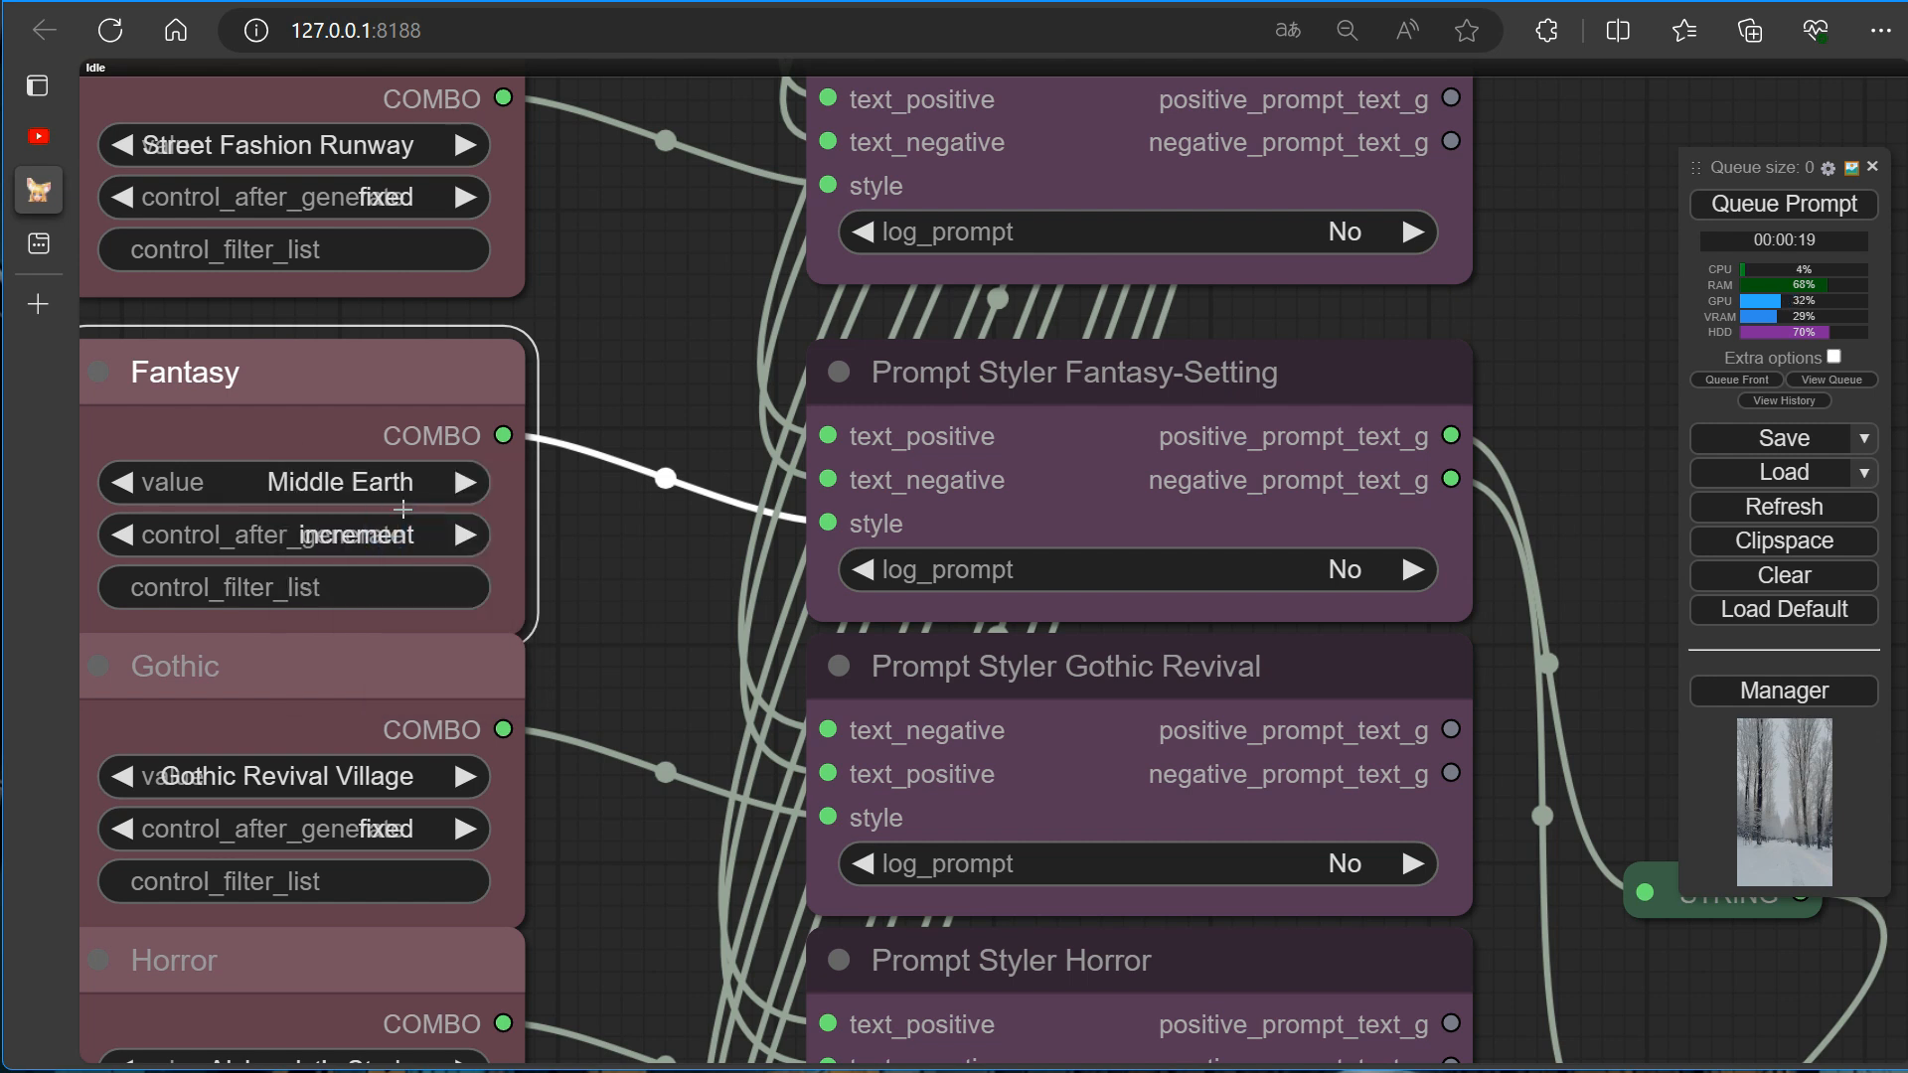
pyautogui.click(429, 482)
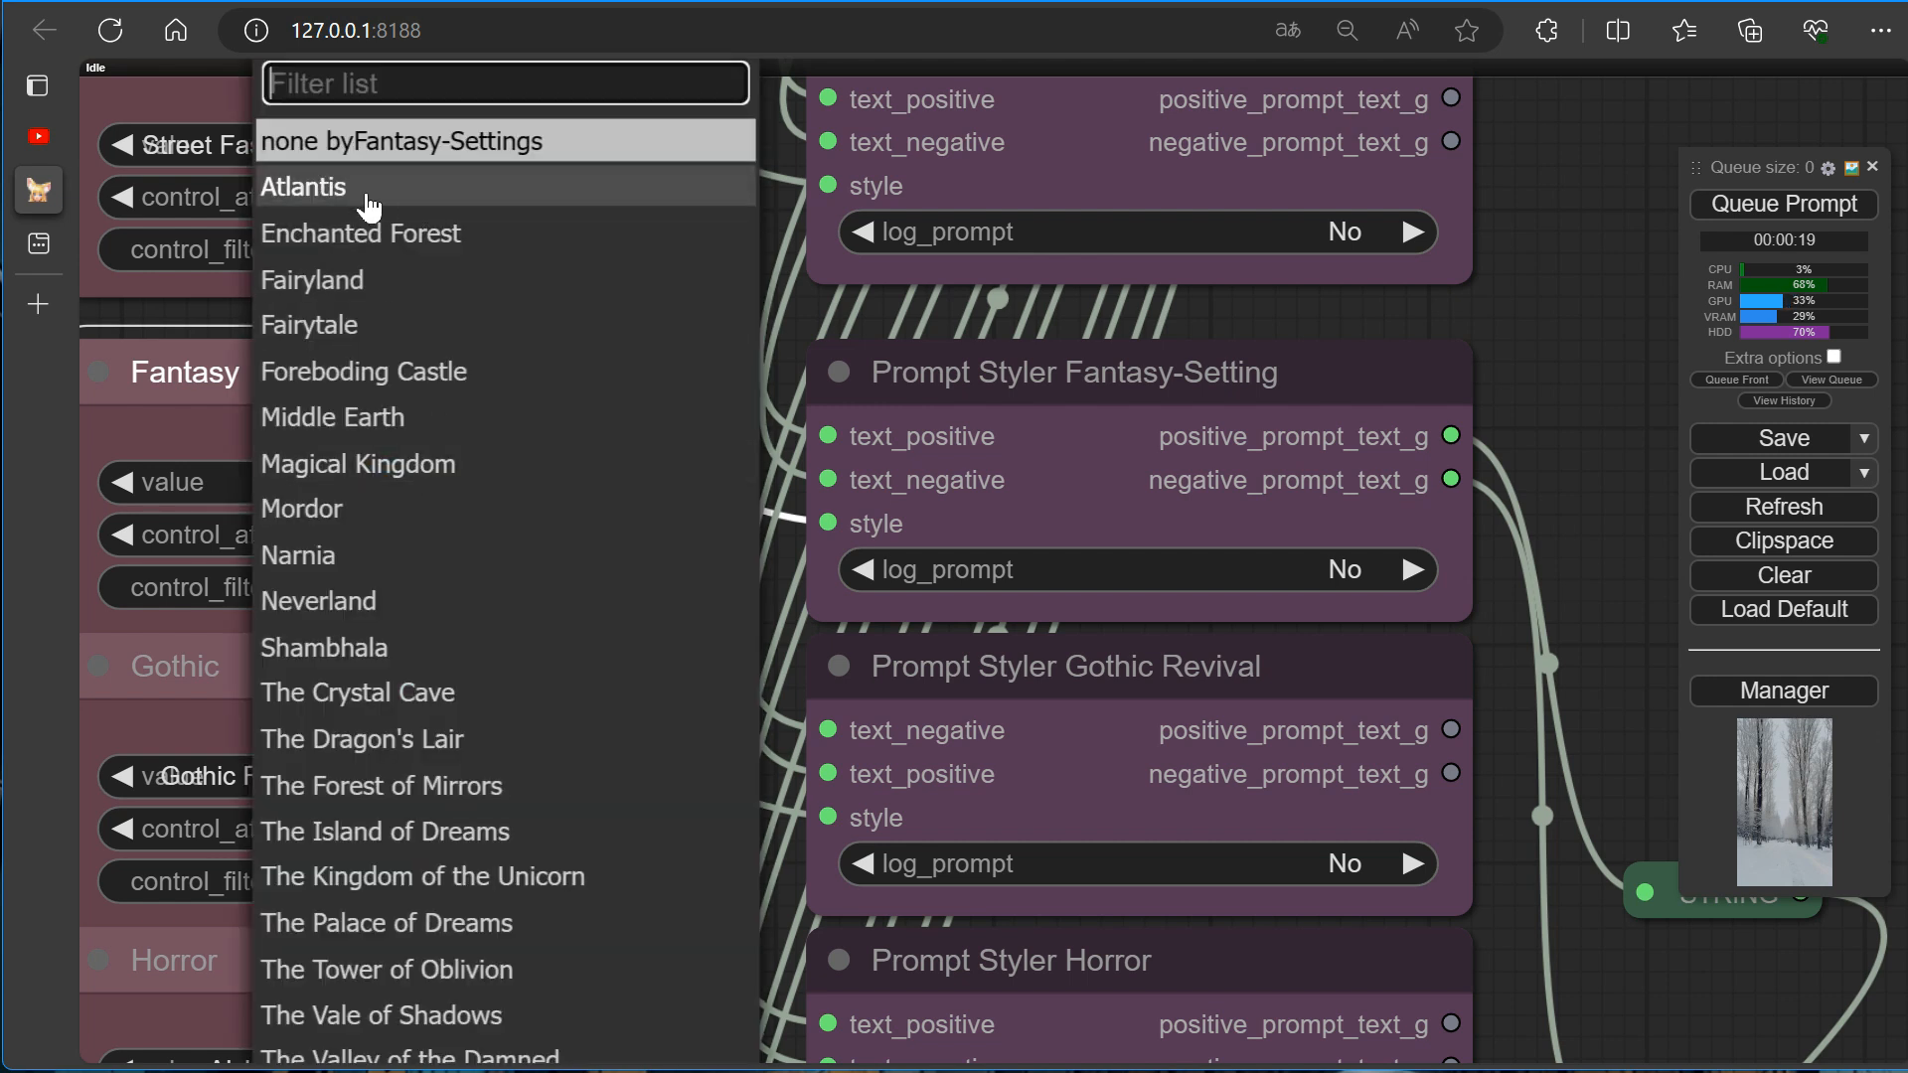
pyautogui.click(308, 195)
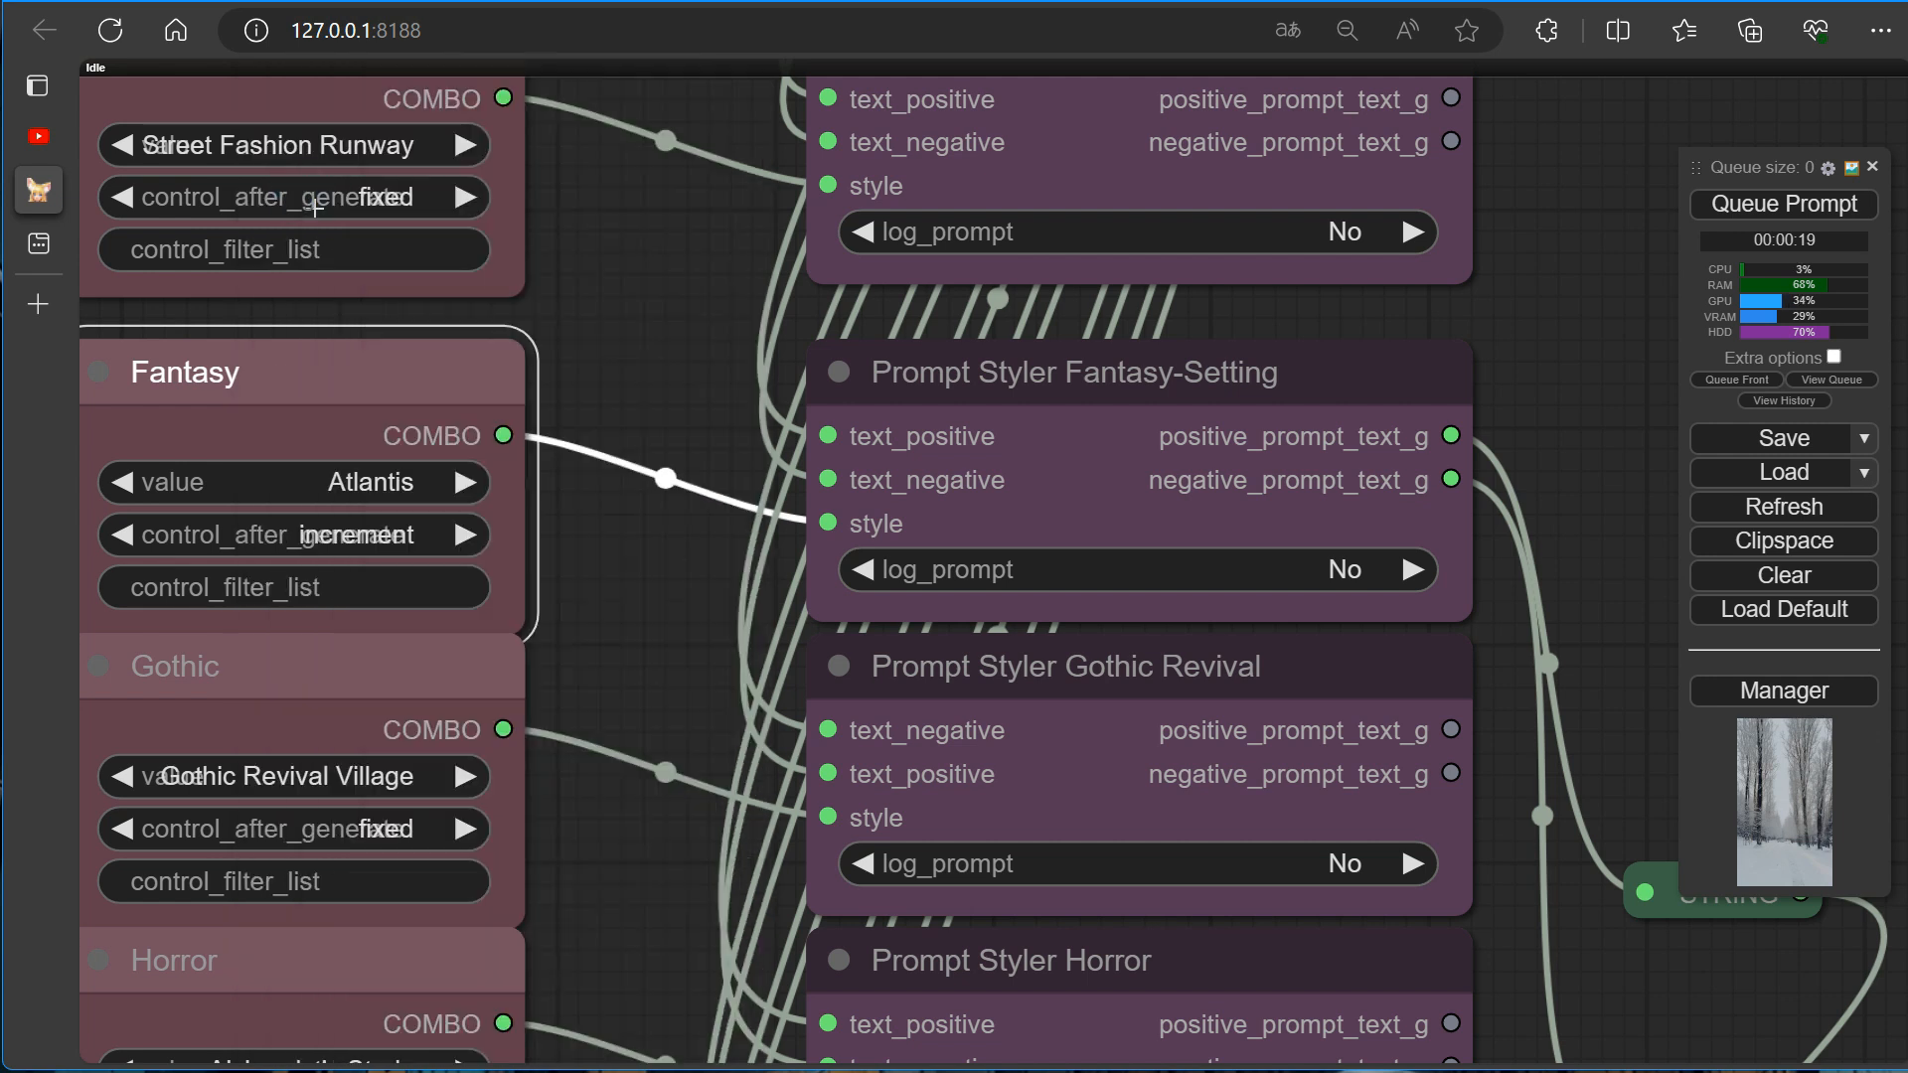
# Generate four images in succession with the incrementing Fantasy style and inspect the results in the Preview Bridge.
pyautogui.click(1739, 201)
pyautogui.press('1')
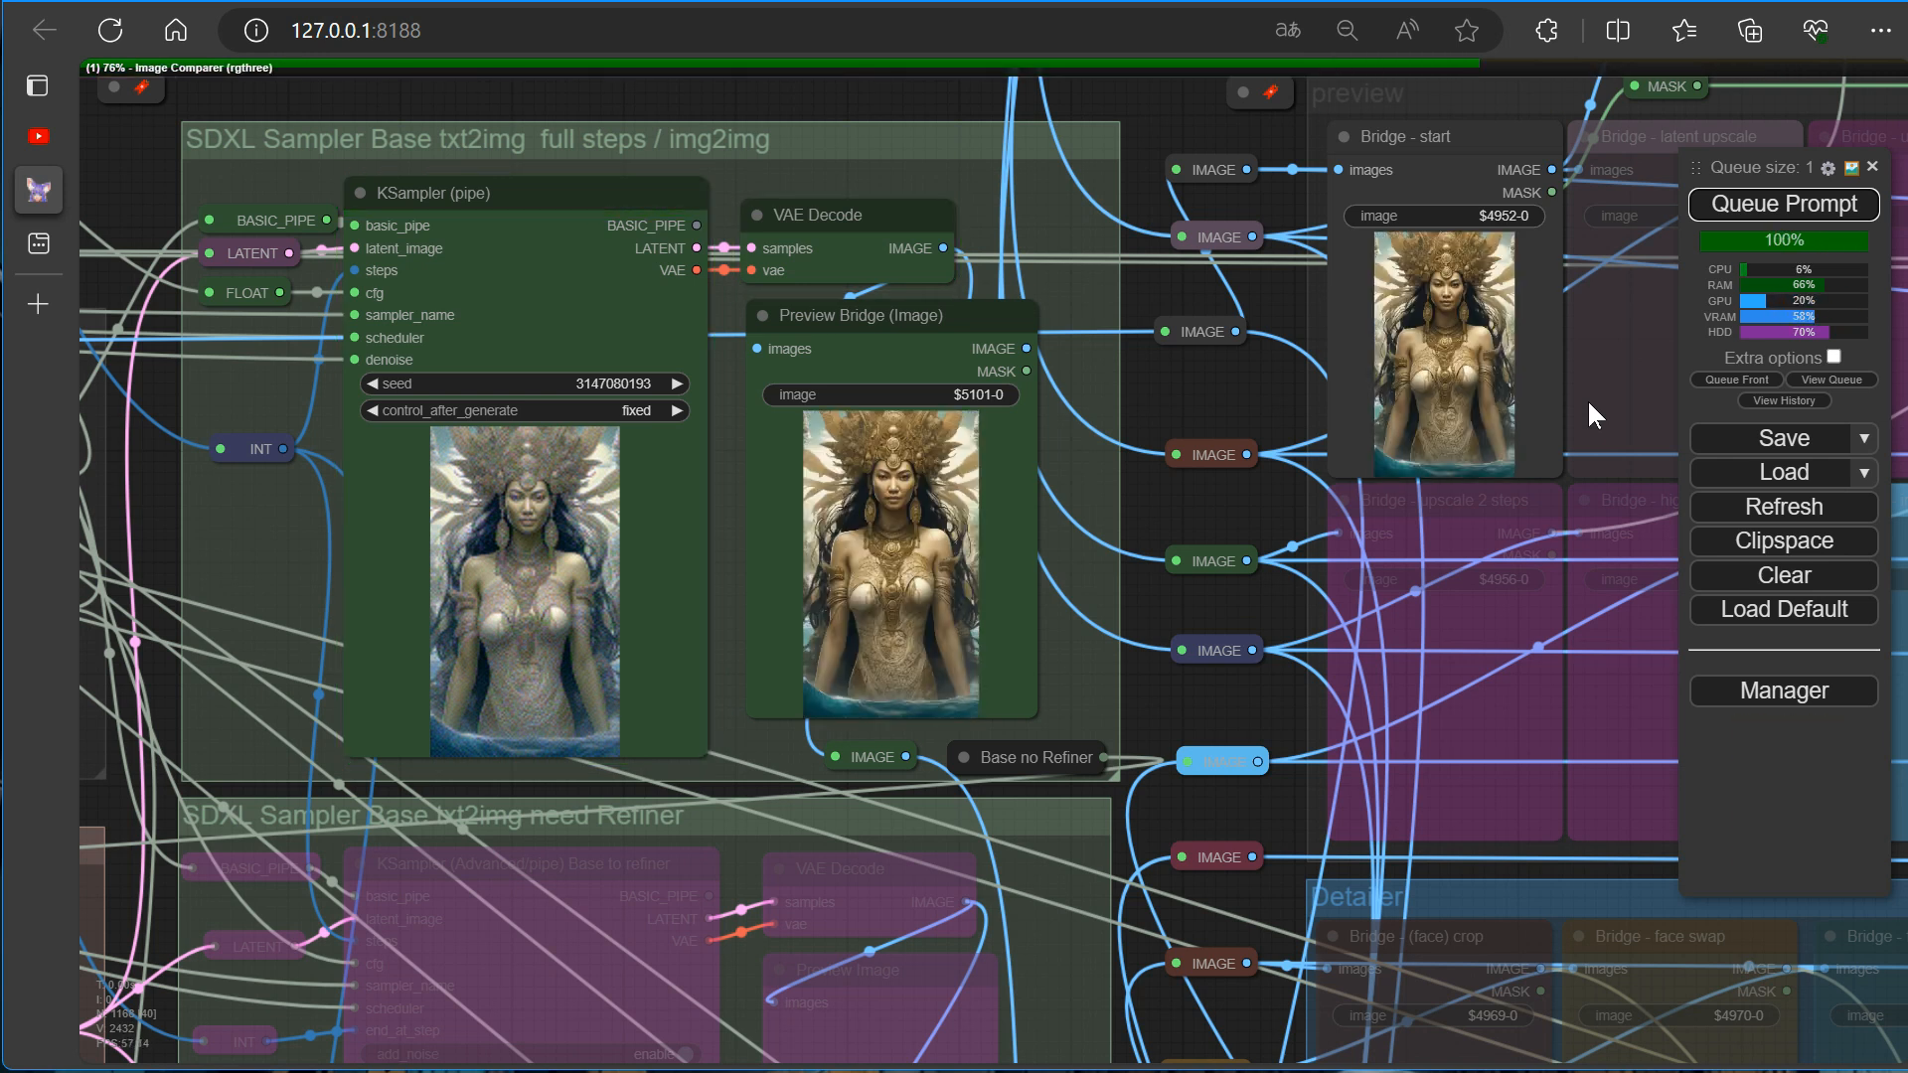
pyautogui.click(1820, 212)
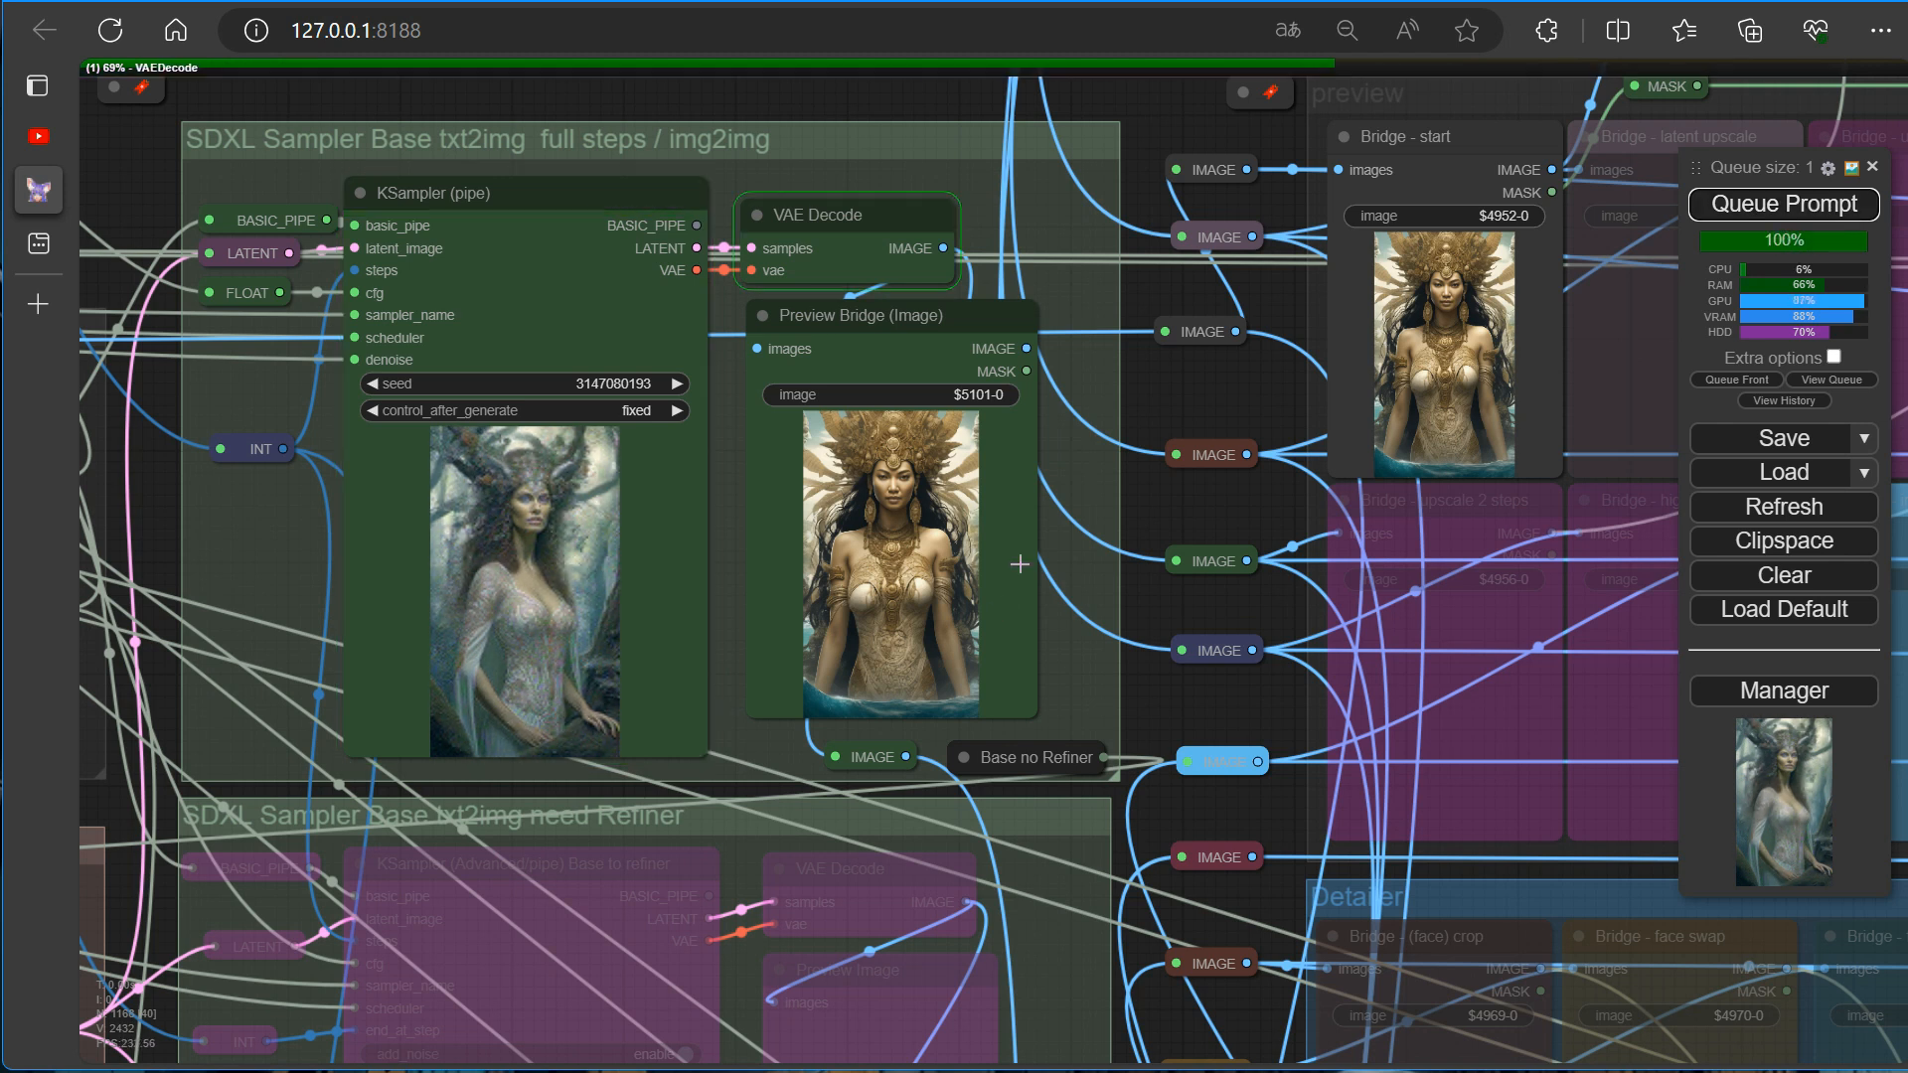
pyautogui.scroll(6, 736, 574)
pyautogui.scroll(5, 741, 564)
pyautogui.moveTo(736, 507); pyautogui.dragTo(467, 571)
pyautogui.scroll(2, 755, 598)
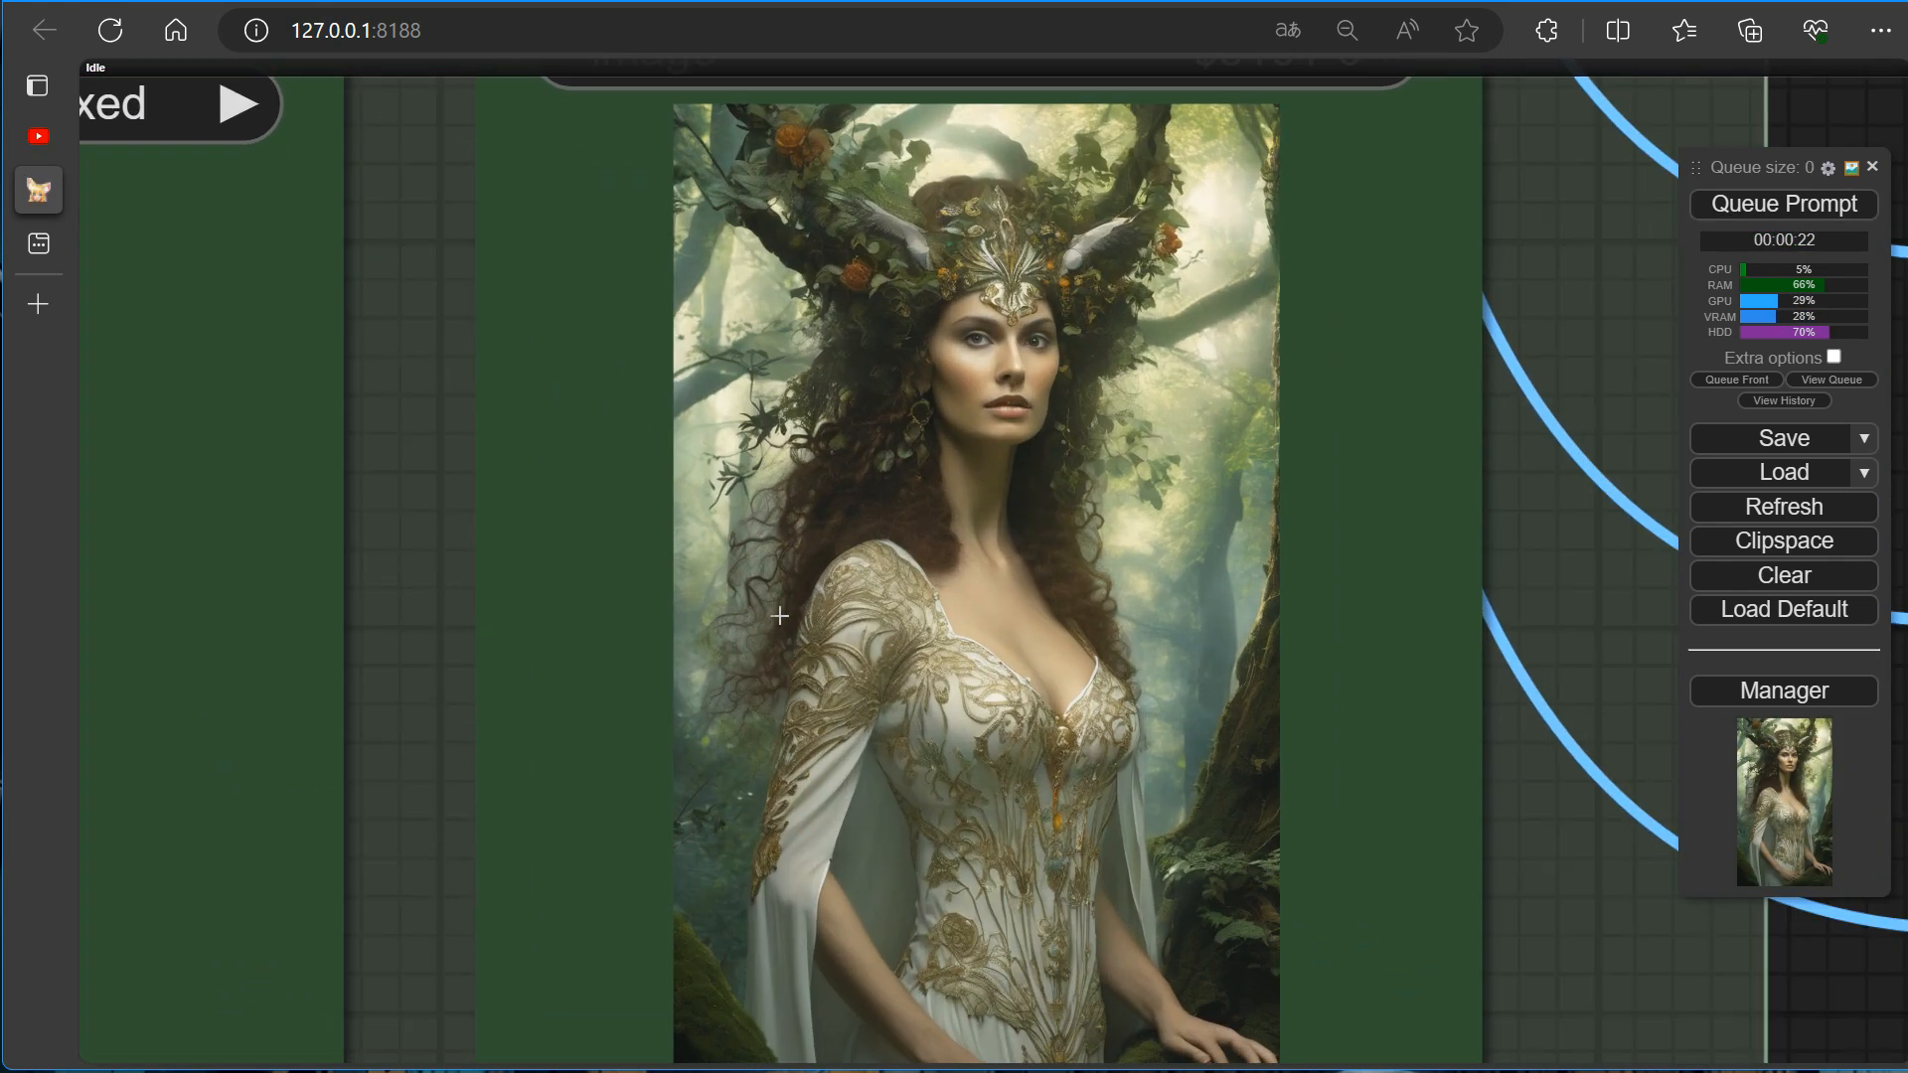
pyautogui.click(1774, 217)
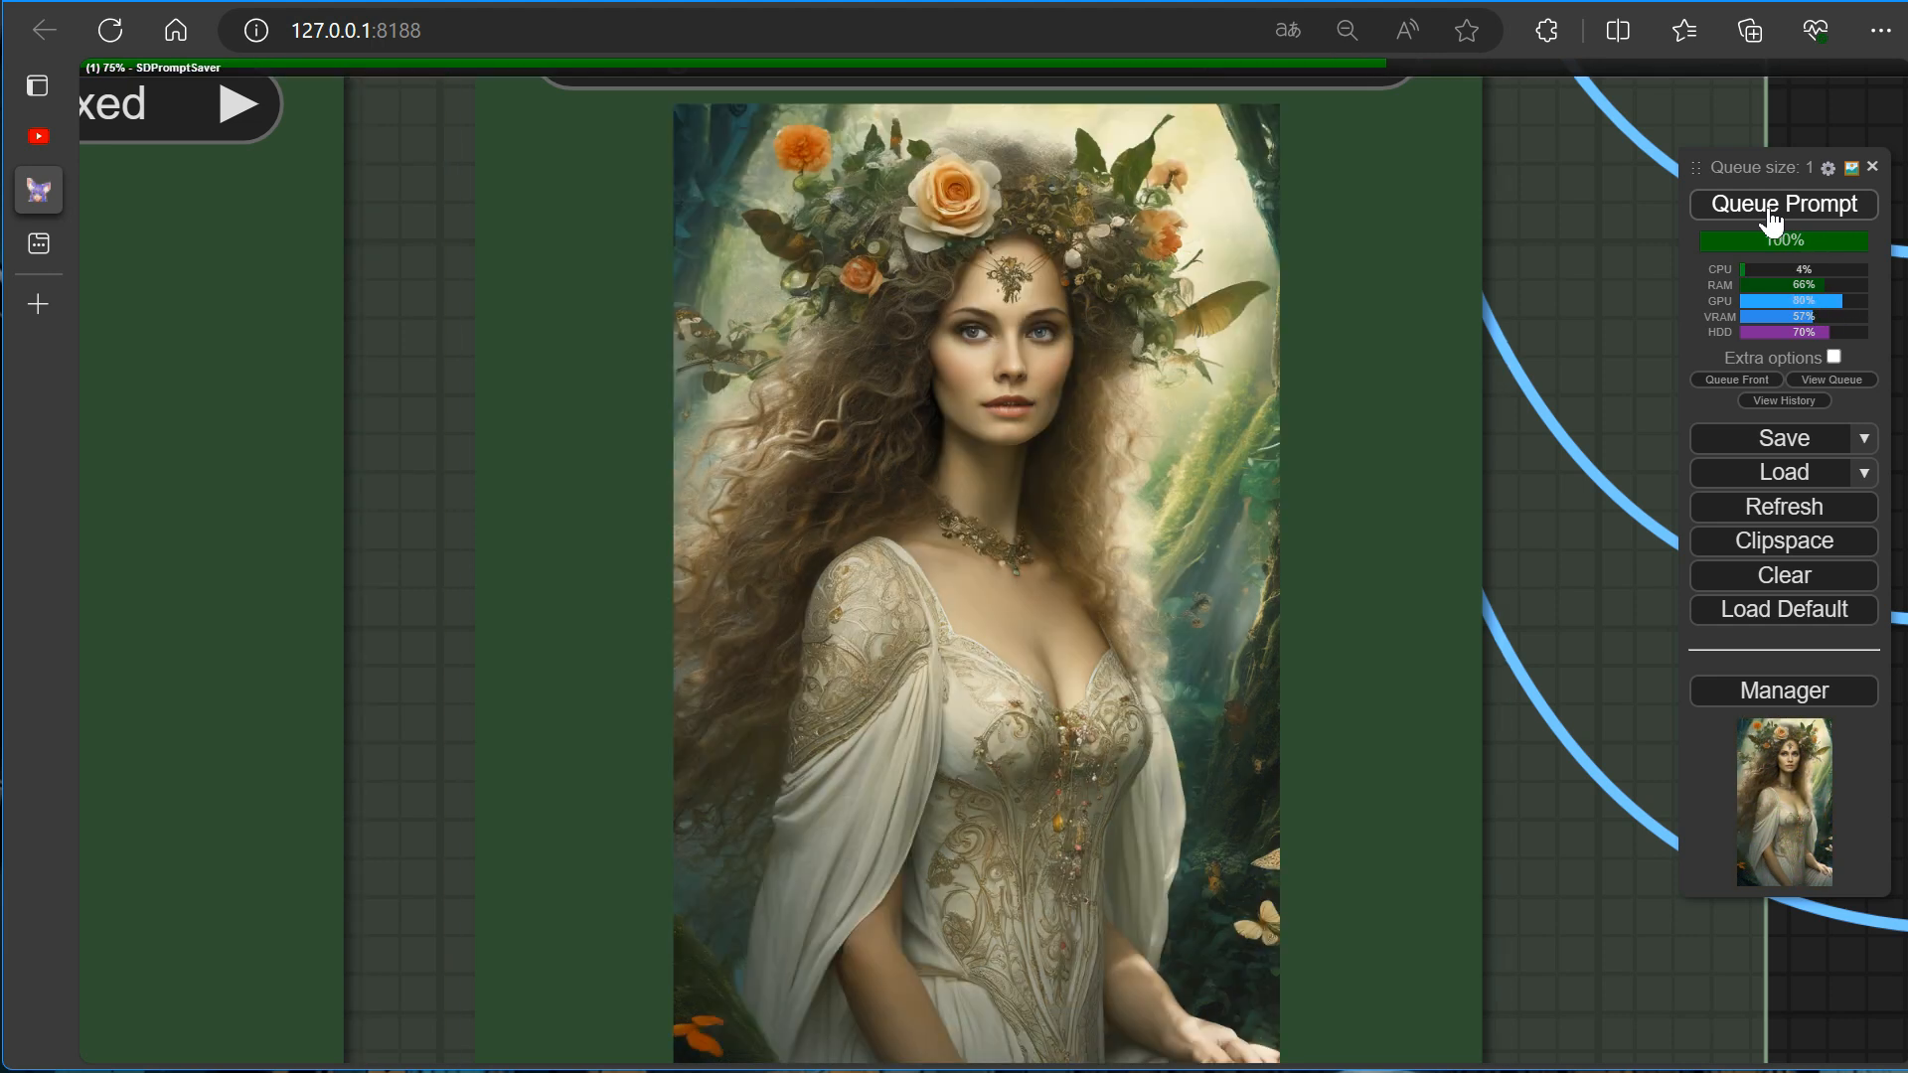
pyautogui.click(1771, 213)
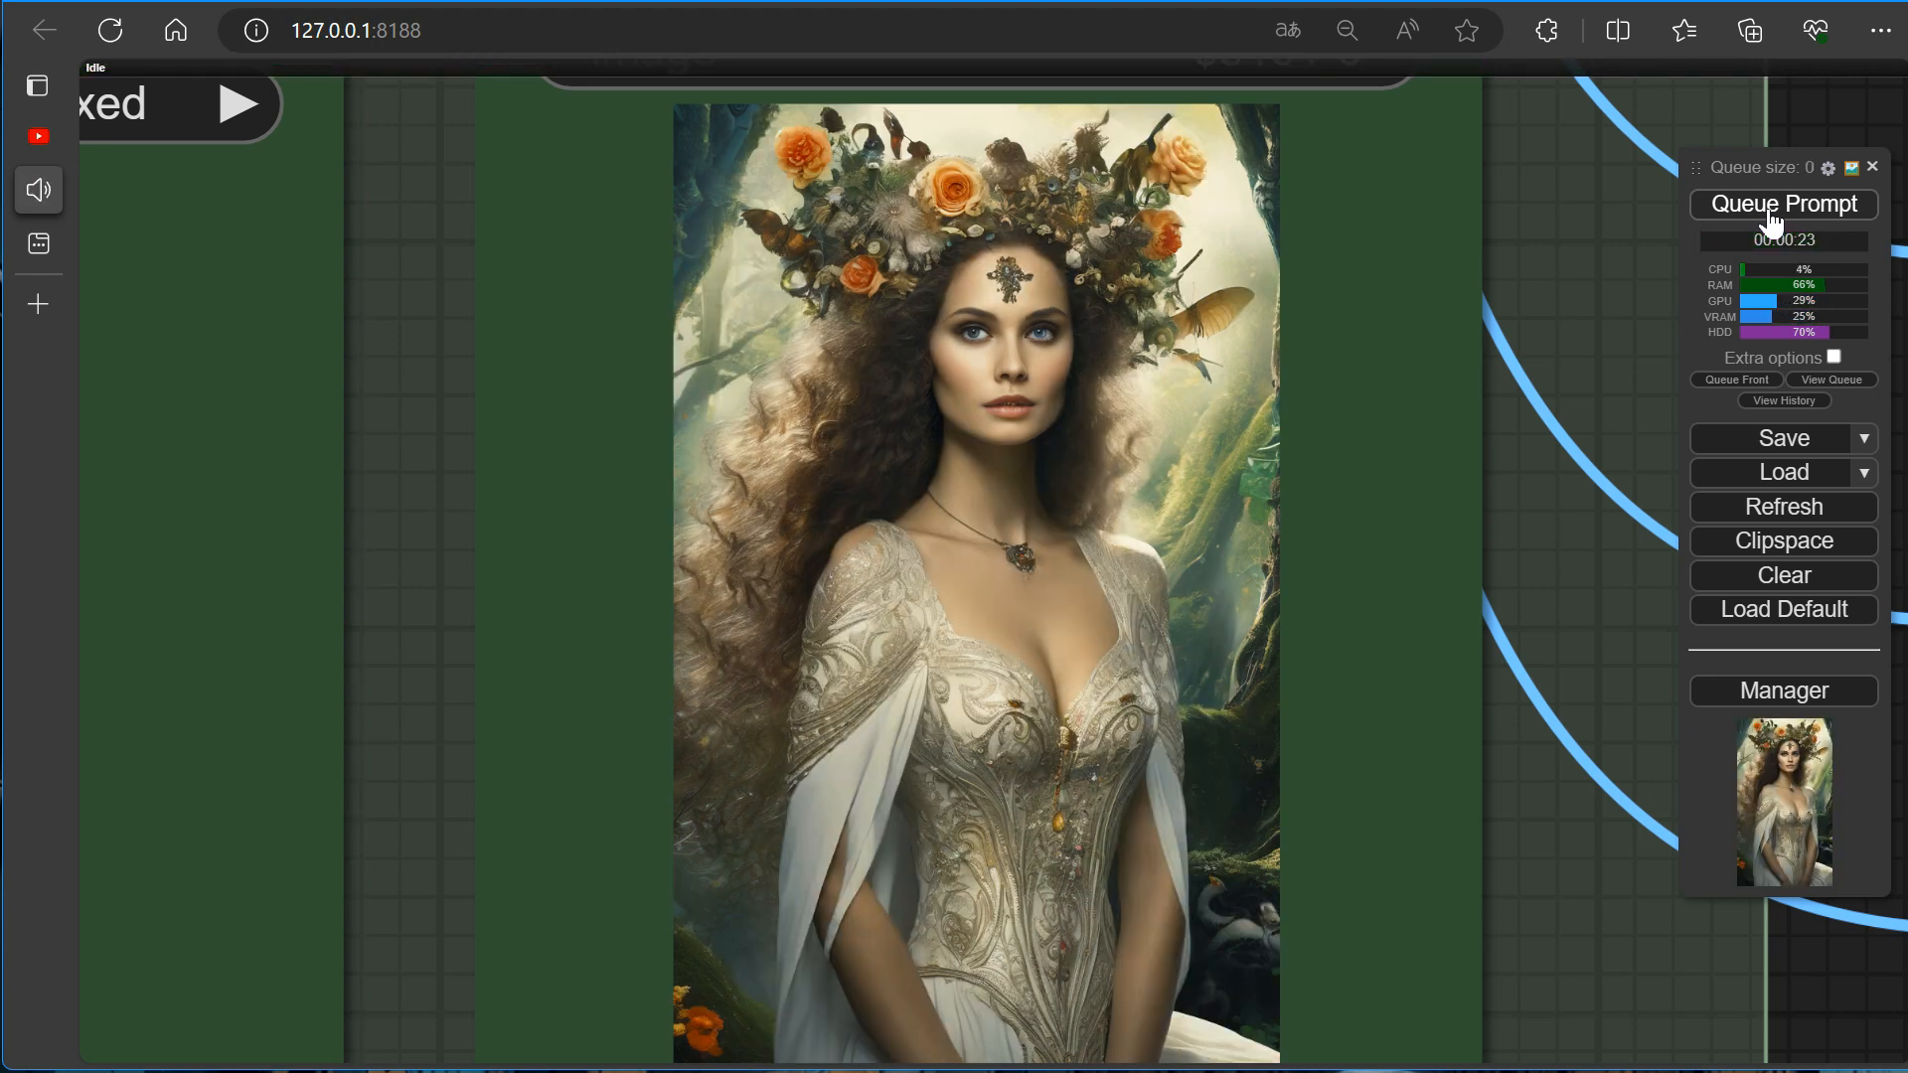
# Show the model info of the base preview Checkpoint Loader's sd_xl_base_1.0_0.9vae.safetensors and open its SD XL page on Civitai.
pyautogui.press('1')
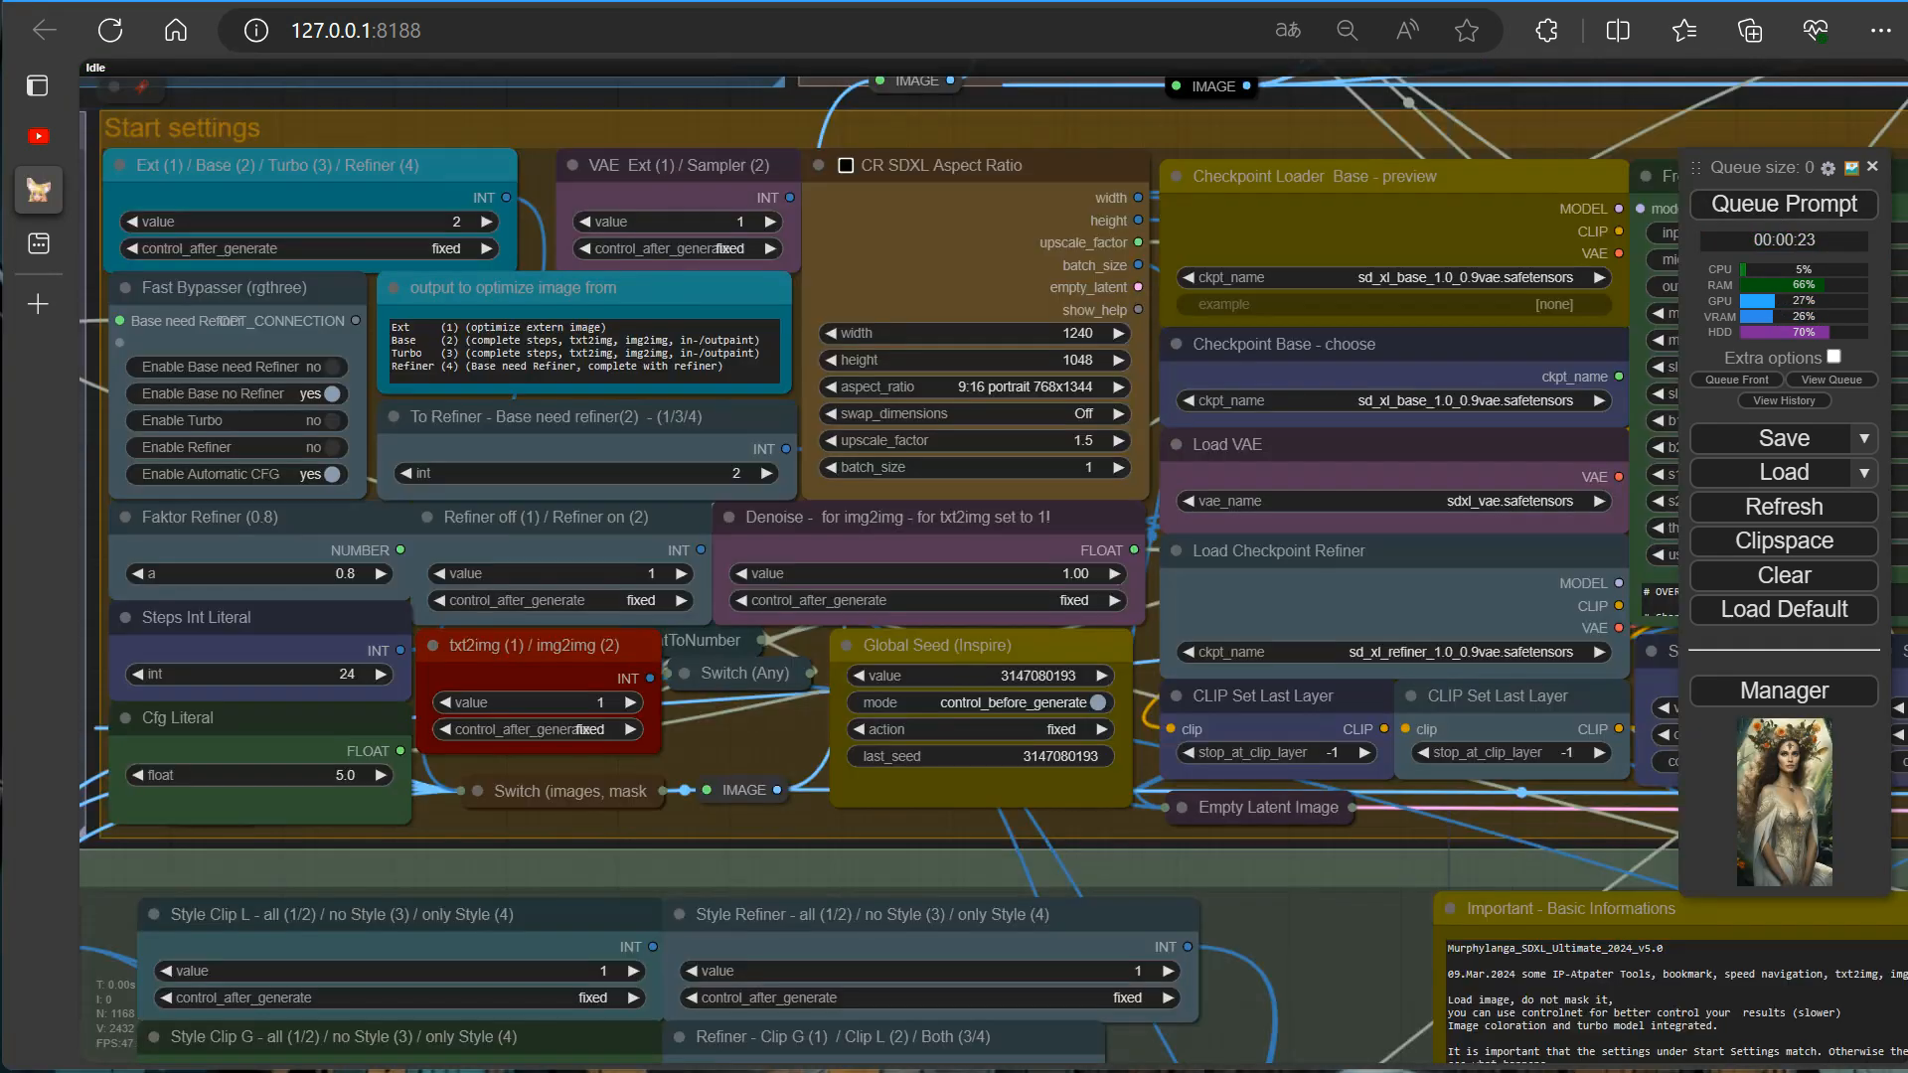
pyautogui.rightClick(1517, 289)
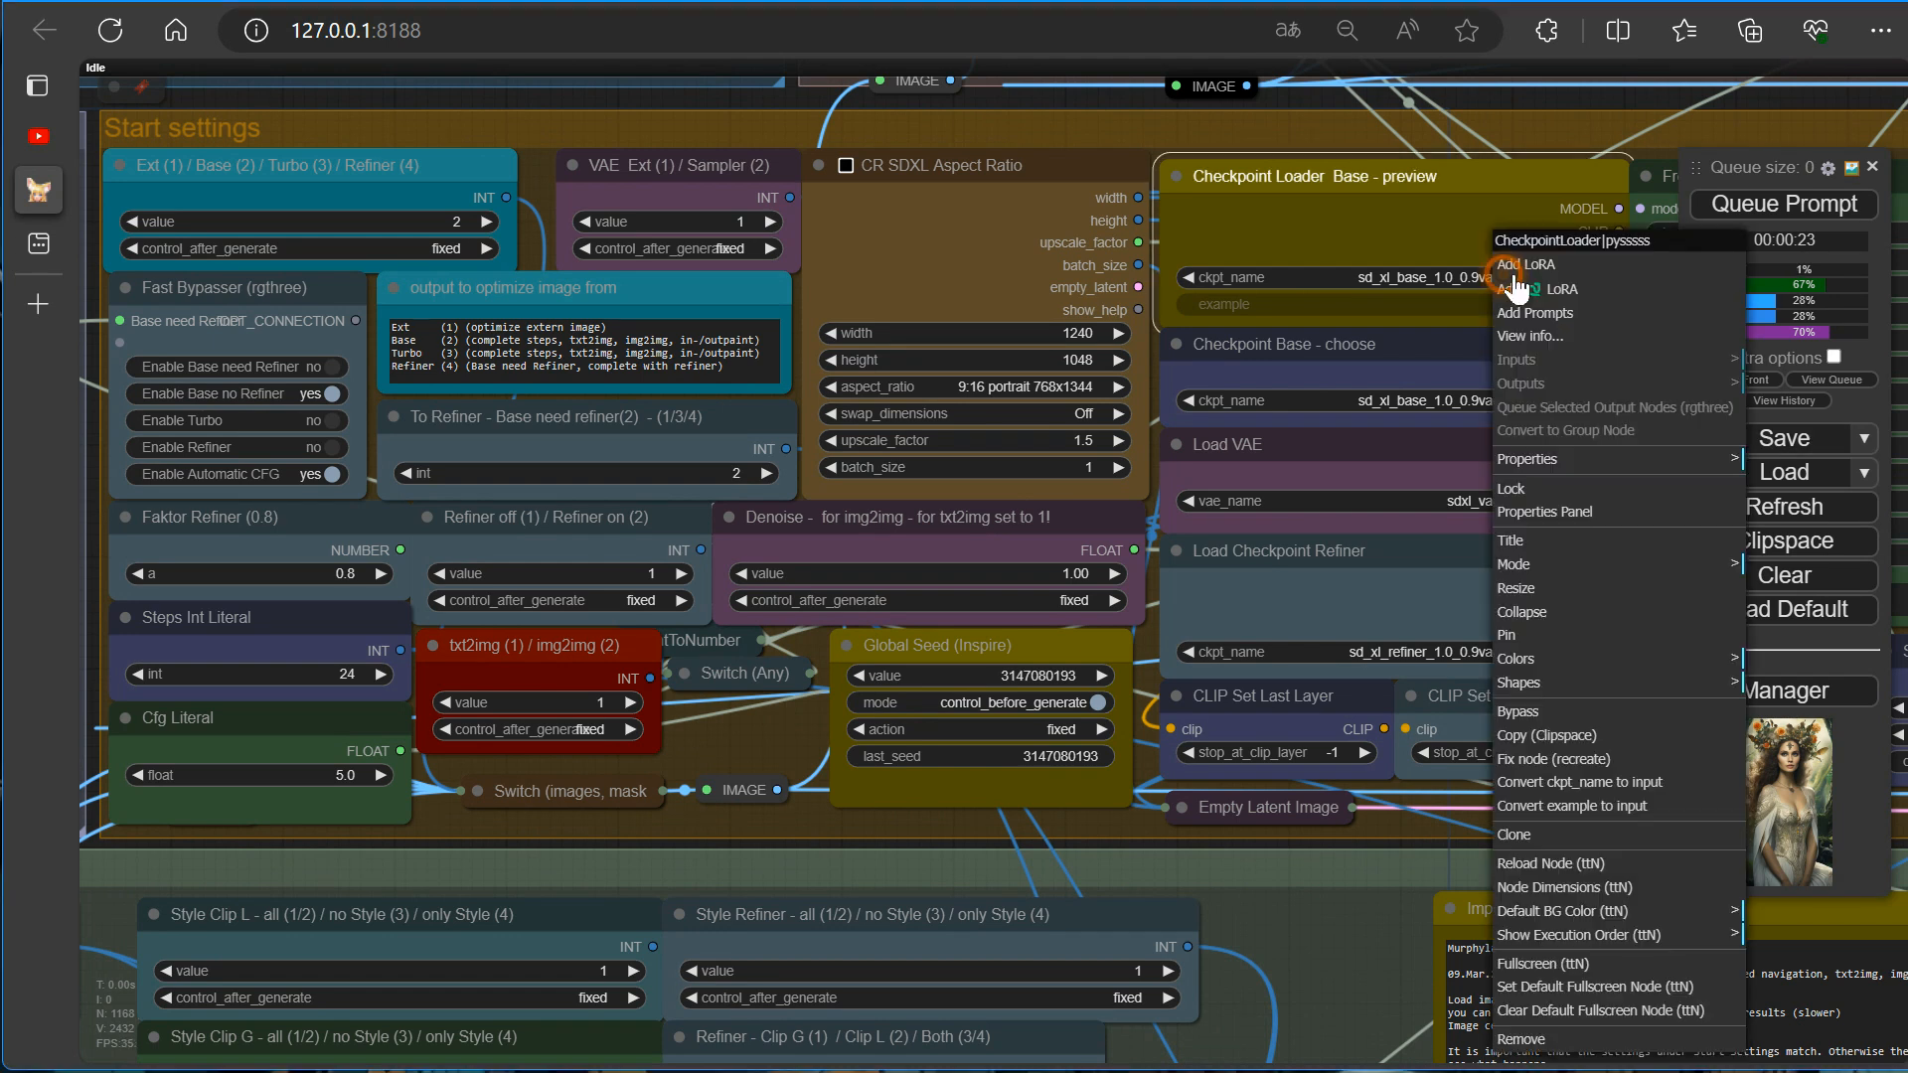
pyautogui.click(1544, 338)
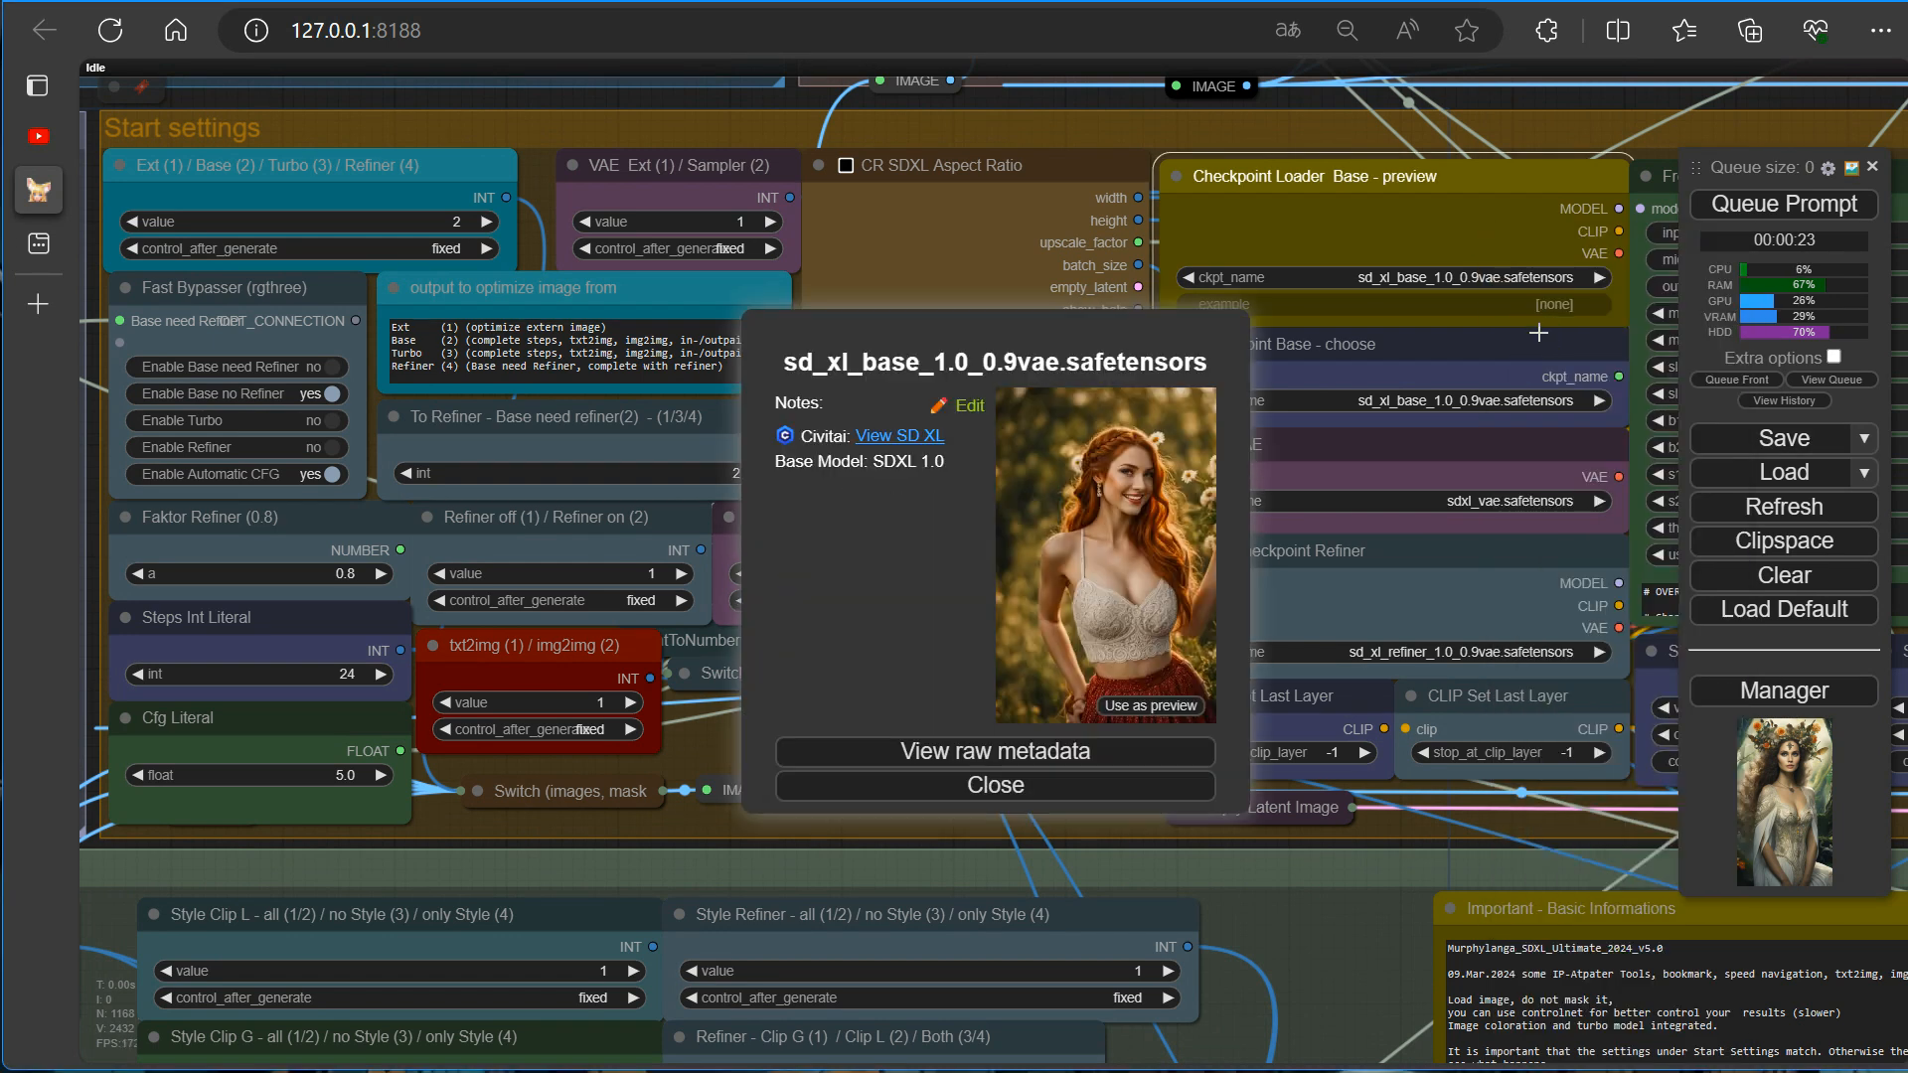
pyautogui.click(900, 437)
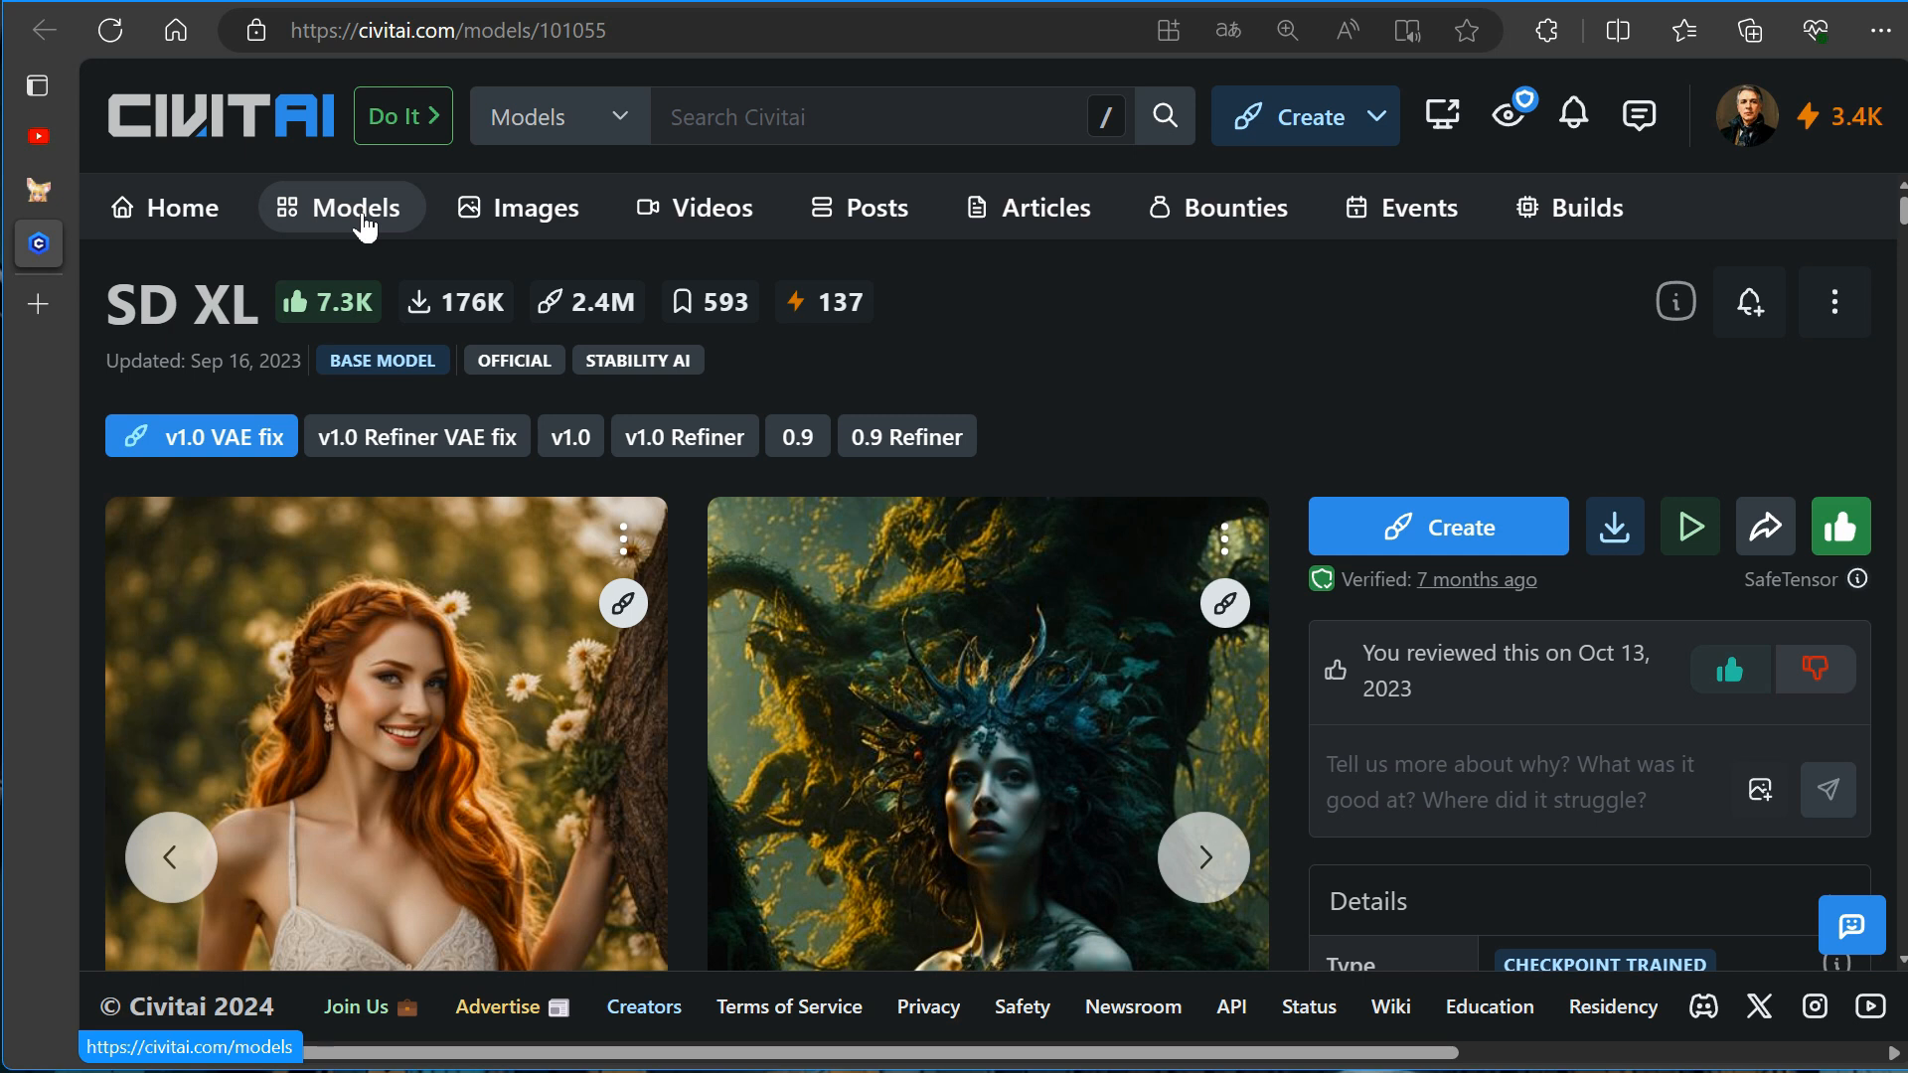
# Open Civitai's model listing and change the model type filter from LoRA to Checkpoint.
pyautogui.click(365, 226)
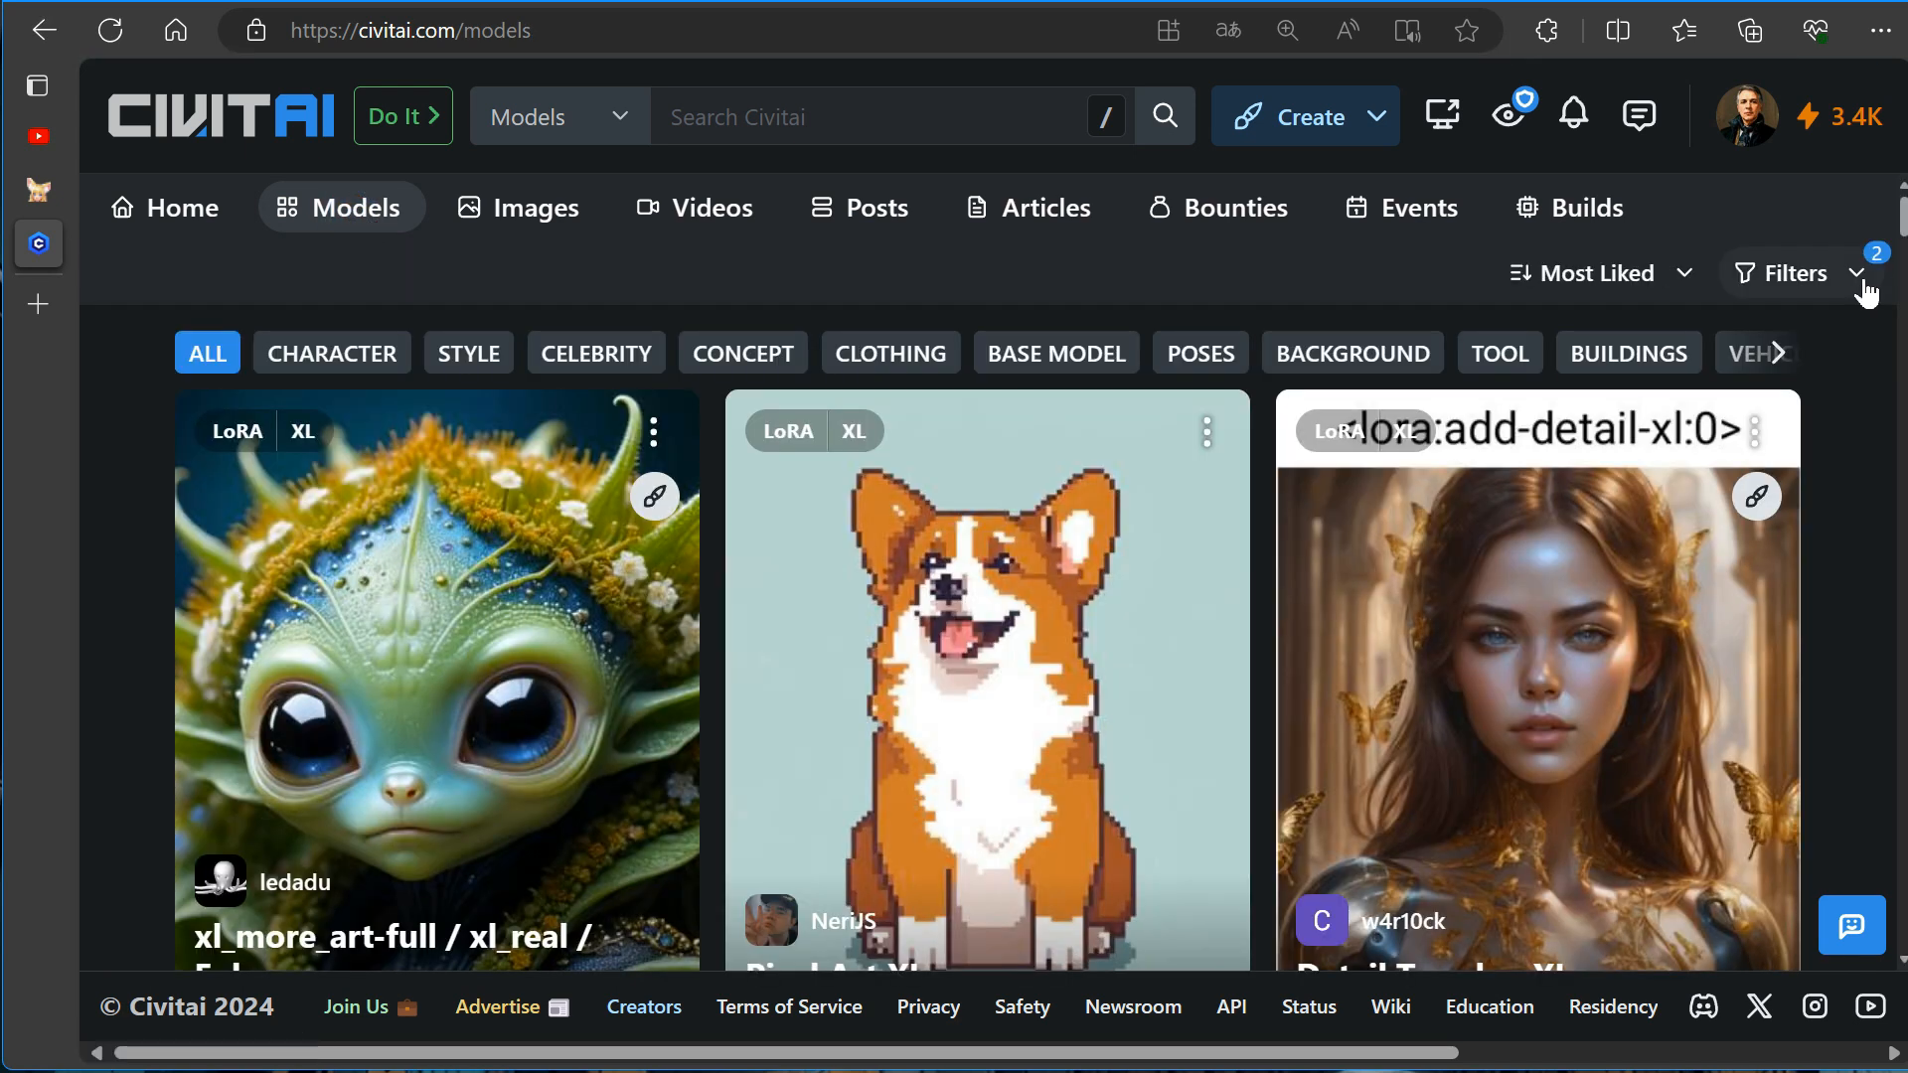
pyautogui.click(1862, 286)
pyautogui.click(1033, 616)
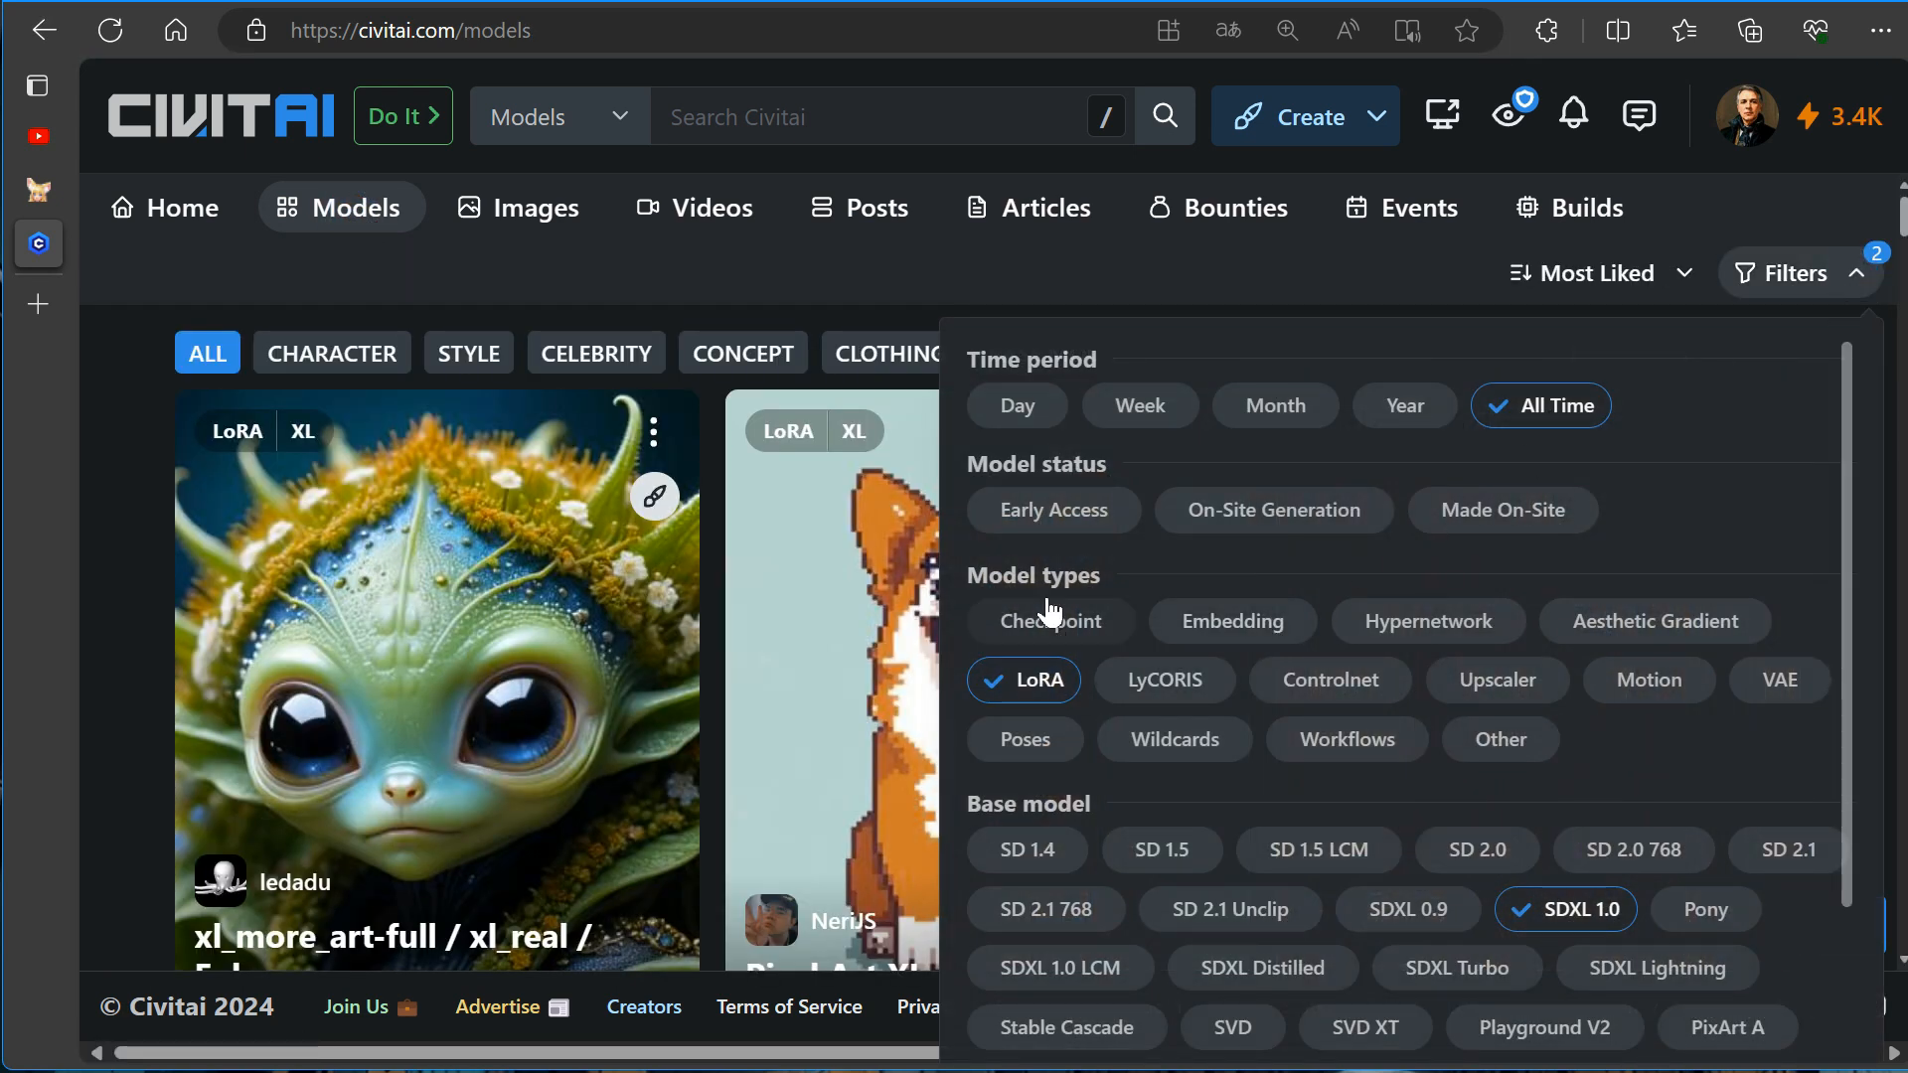
pyautogui.click(1035, 684)
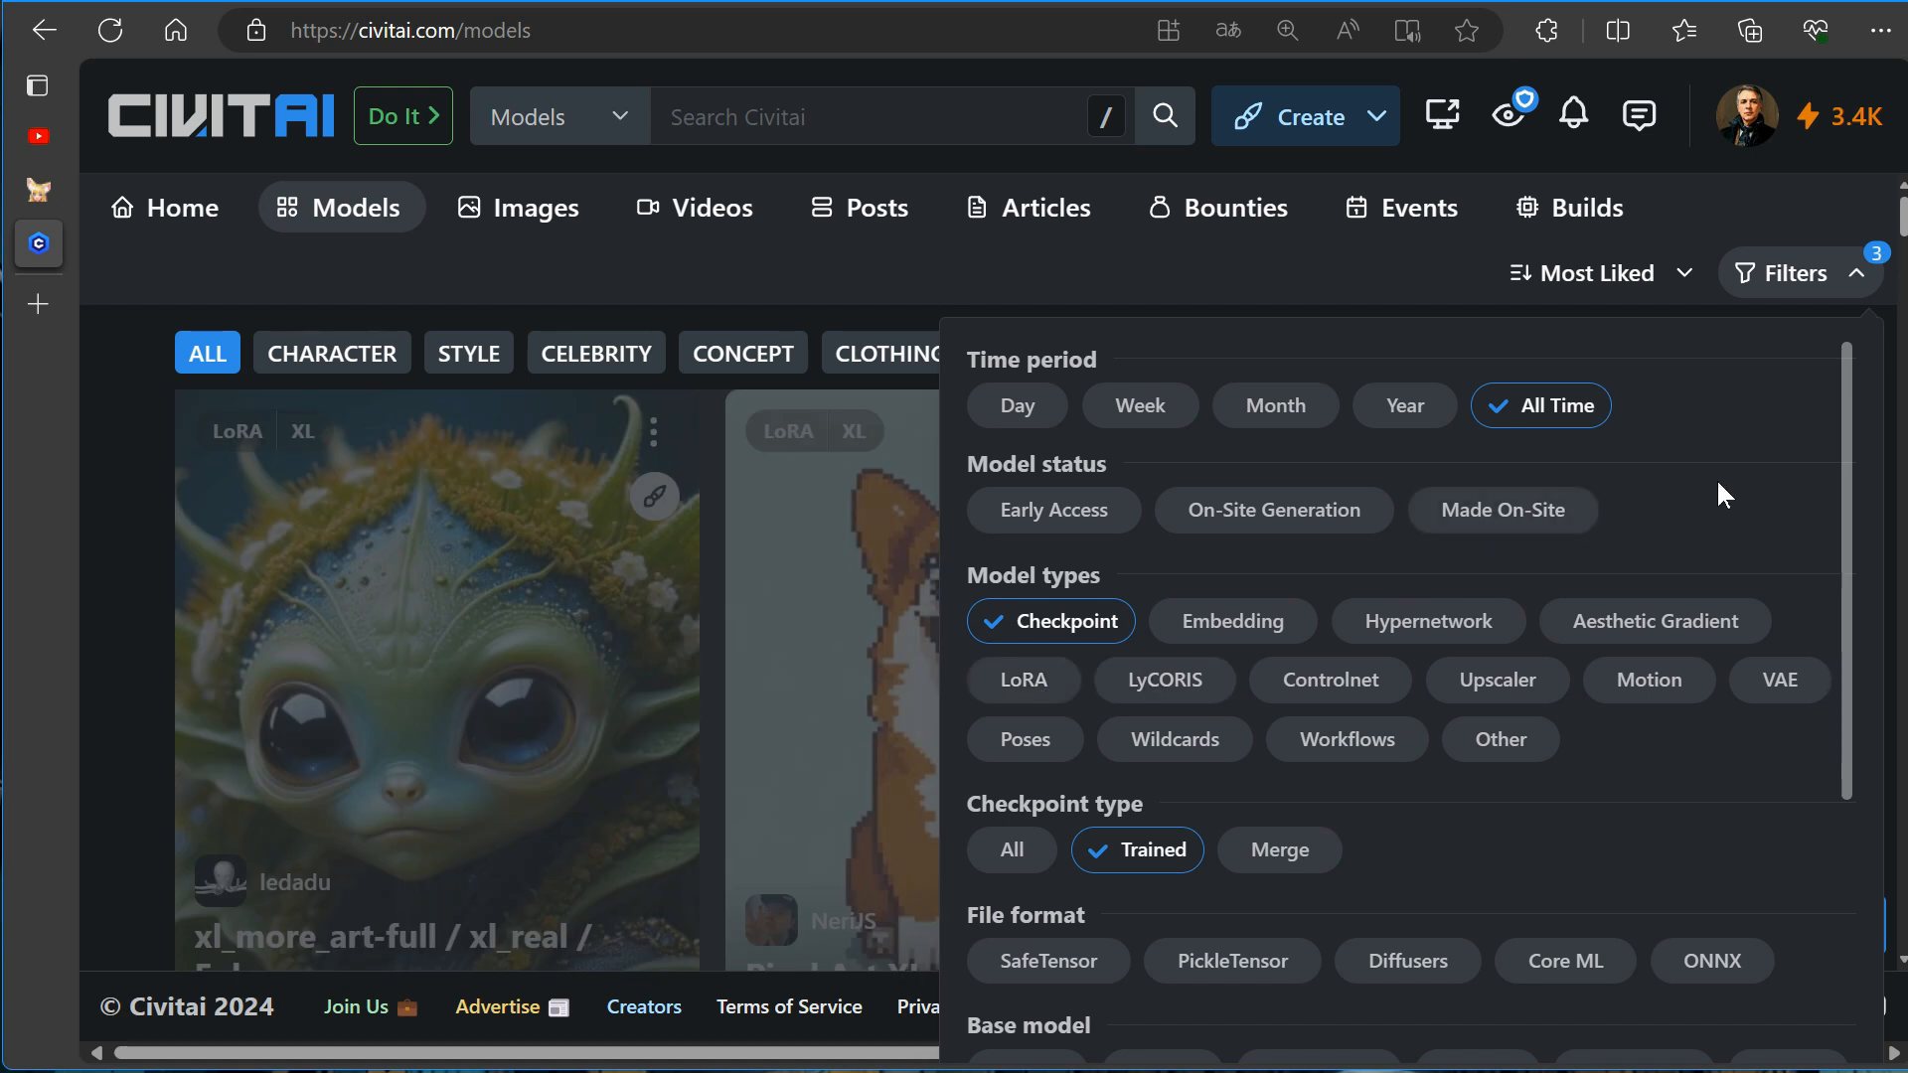
# Open the DreamShaper XL checkpoint's page from the model listing and download its v2.1 Turbo DPM++ SDE version.
pyautogui.scroll(-3, 1617, 780)
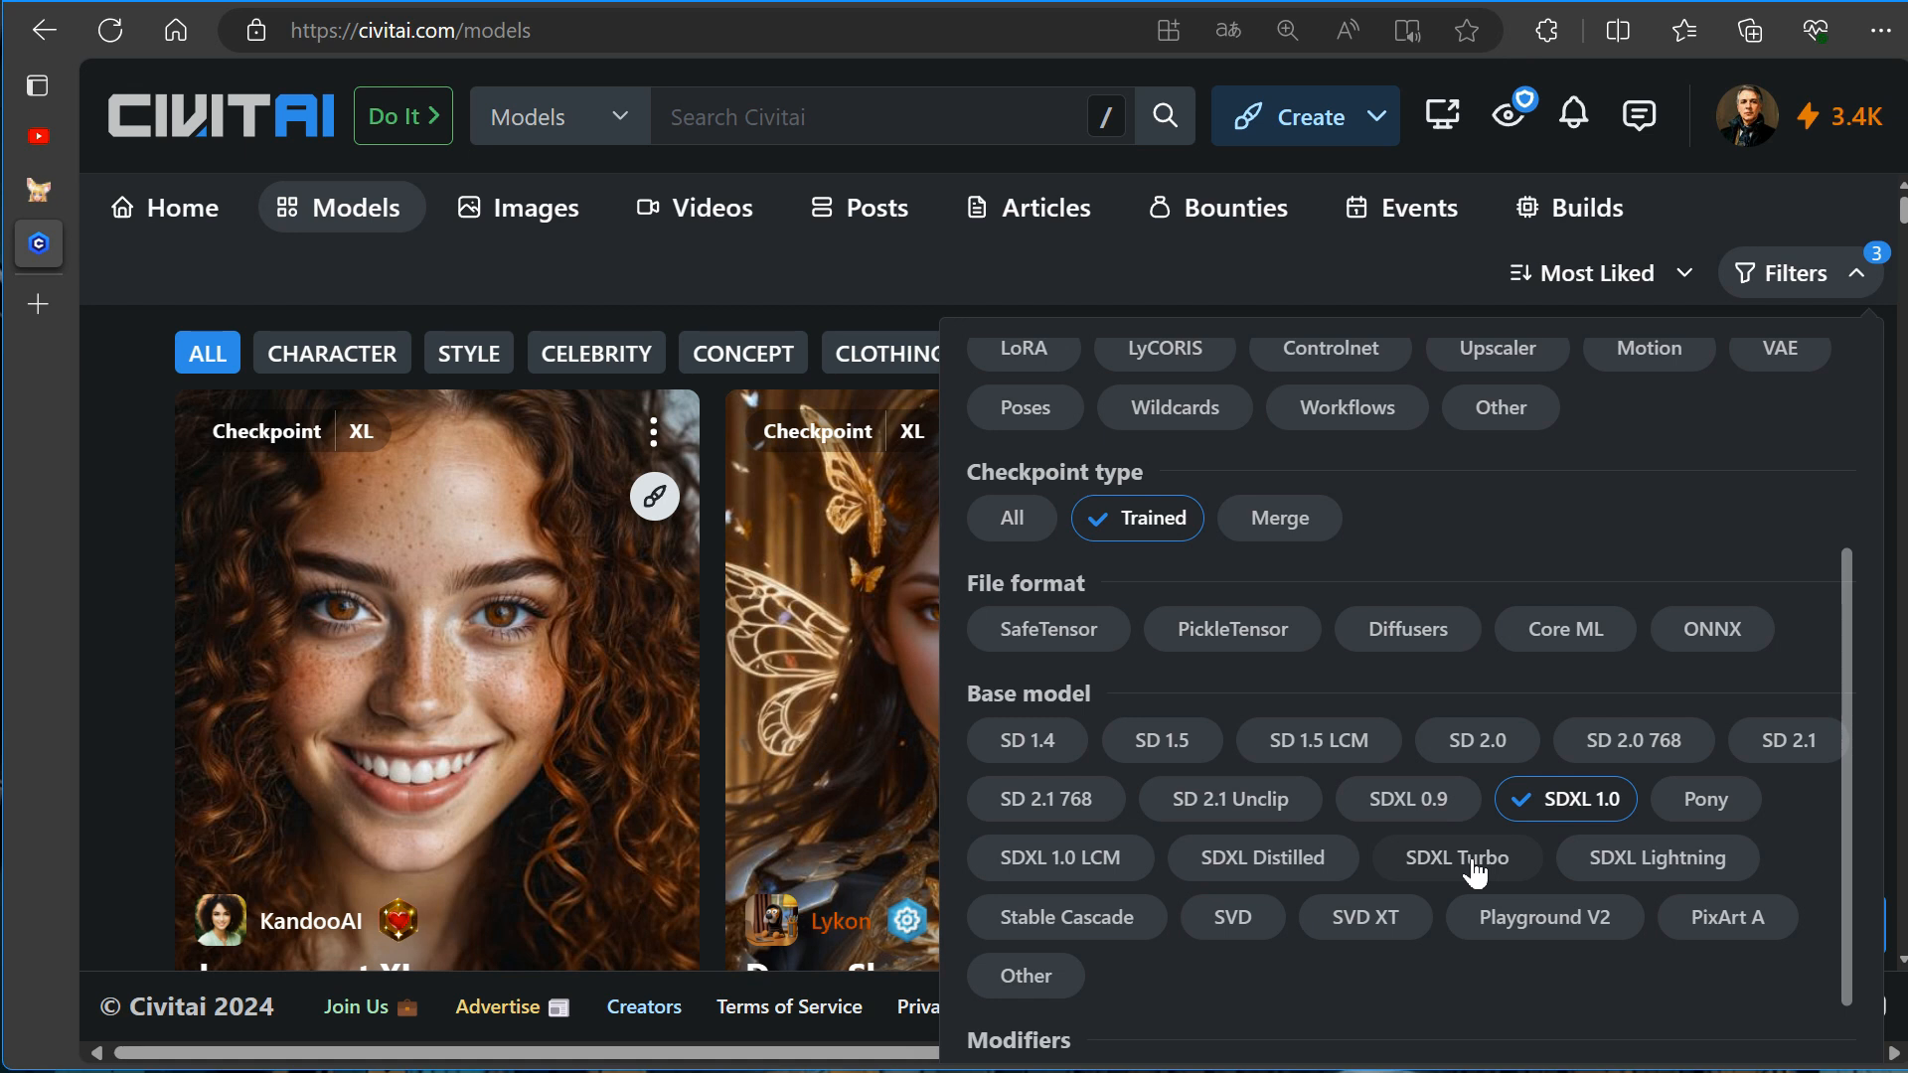
pyautogui.click(824, 661)
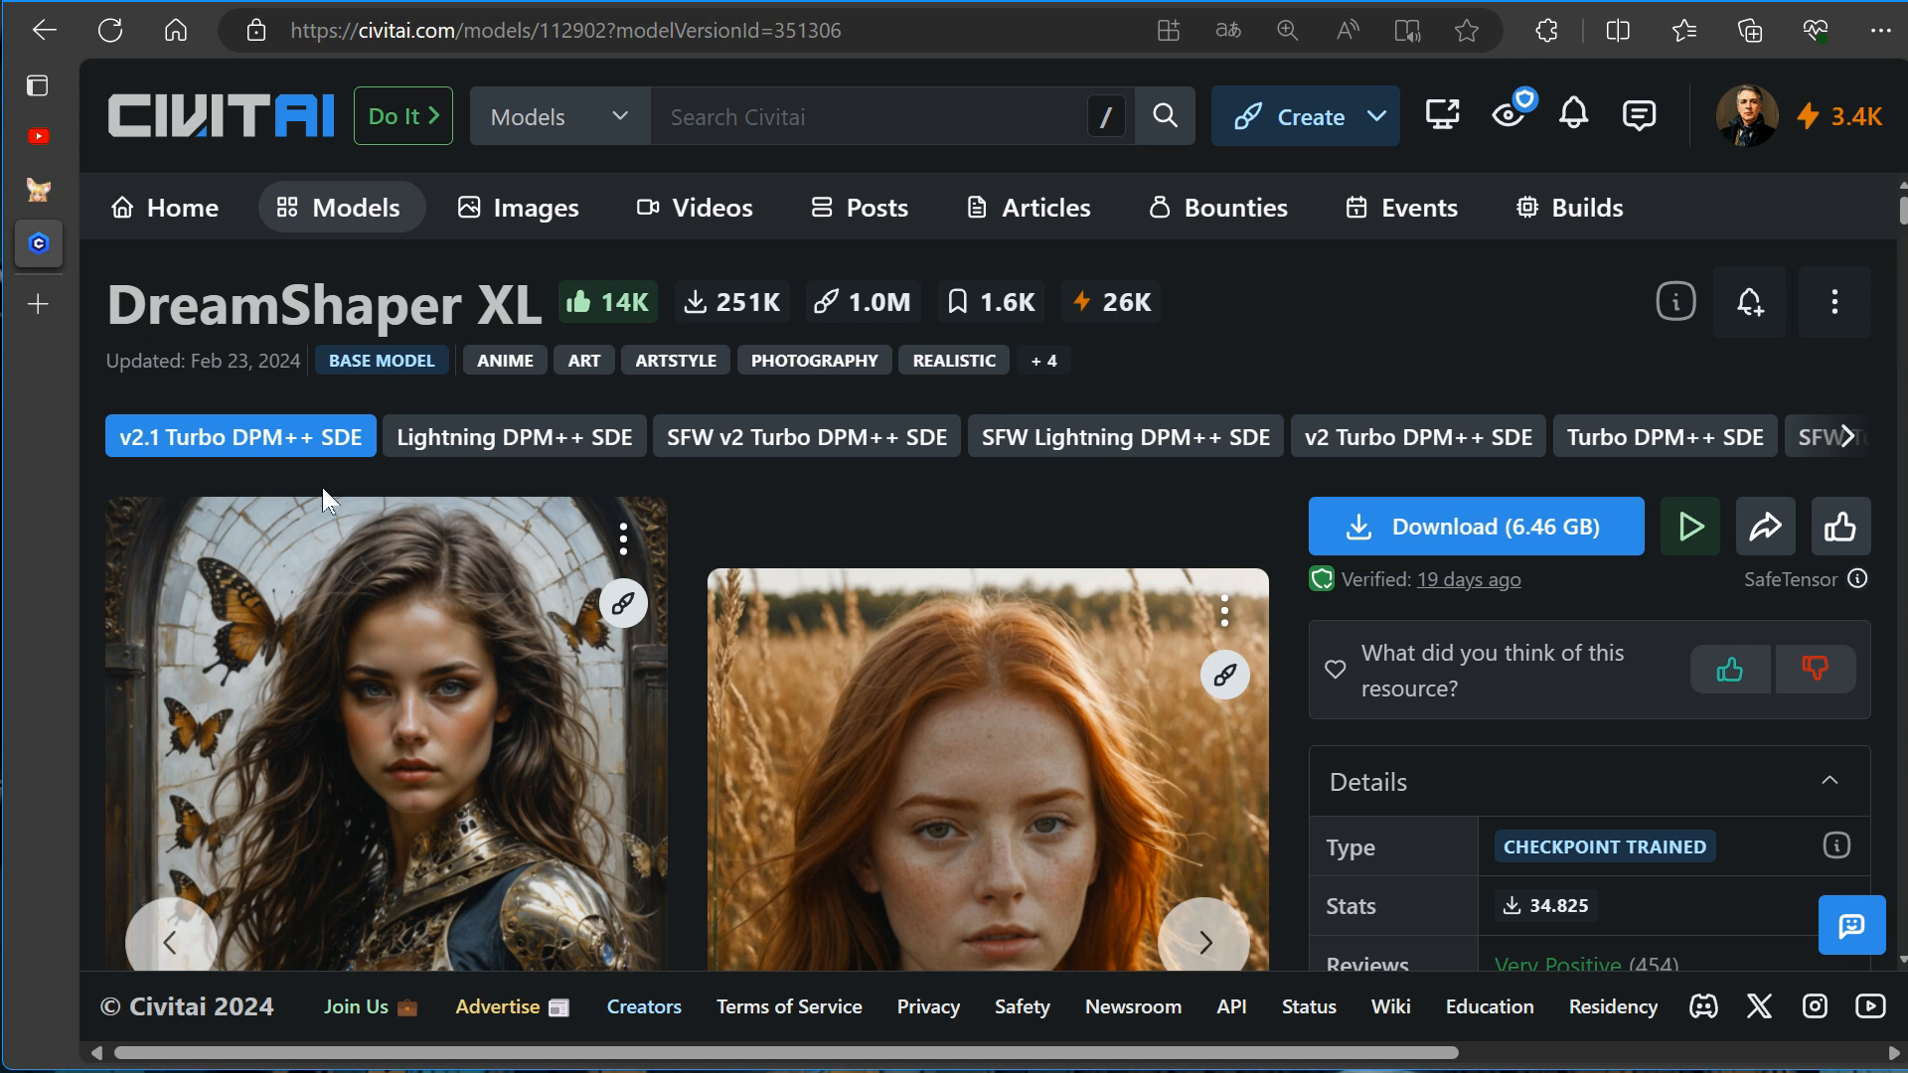
pyautogui.scroll(-1, 305, 485)
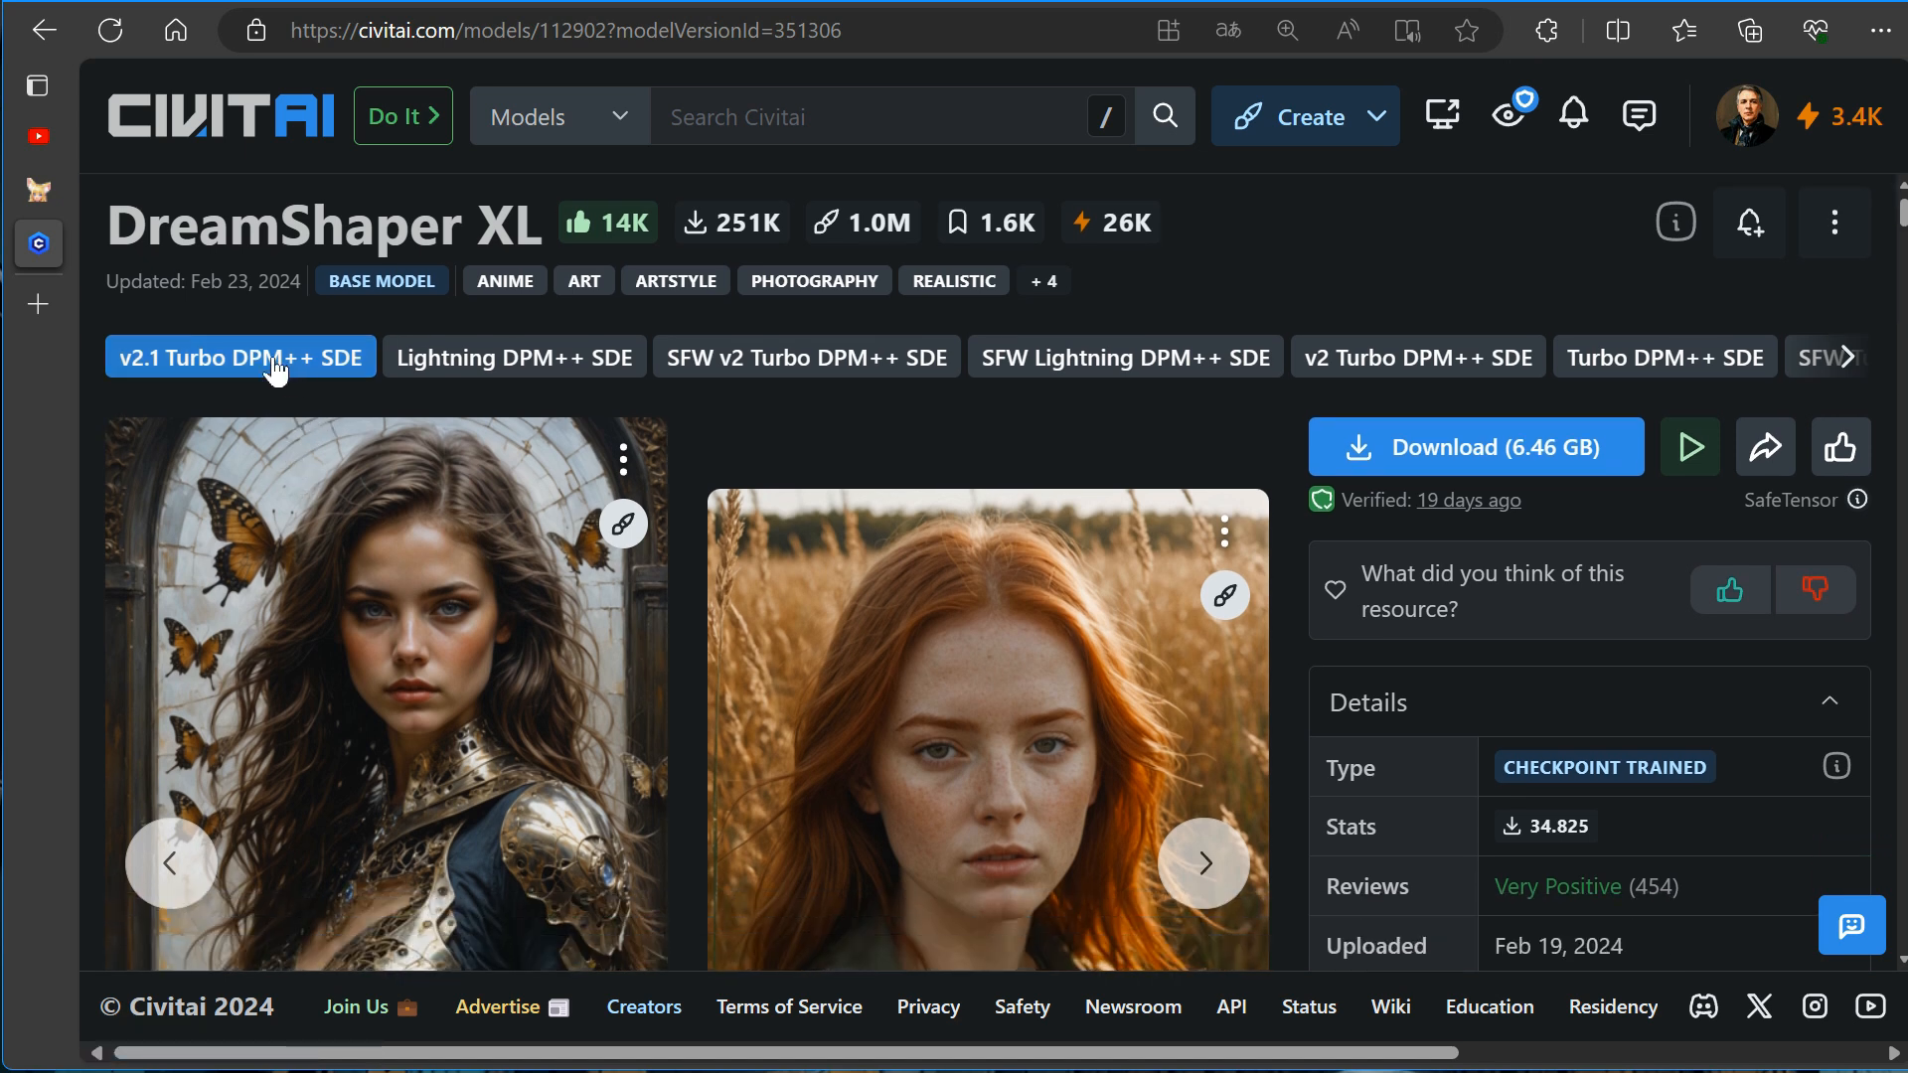
pyautogui.click(1424, 455)
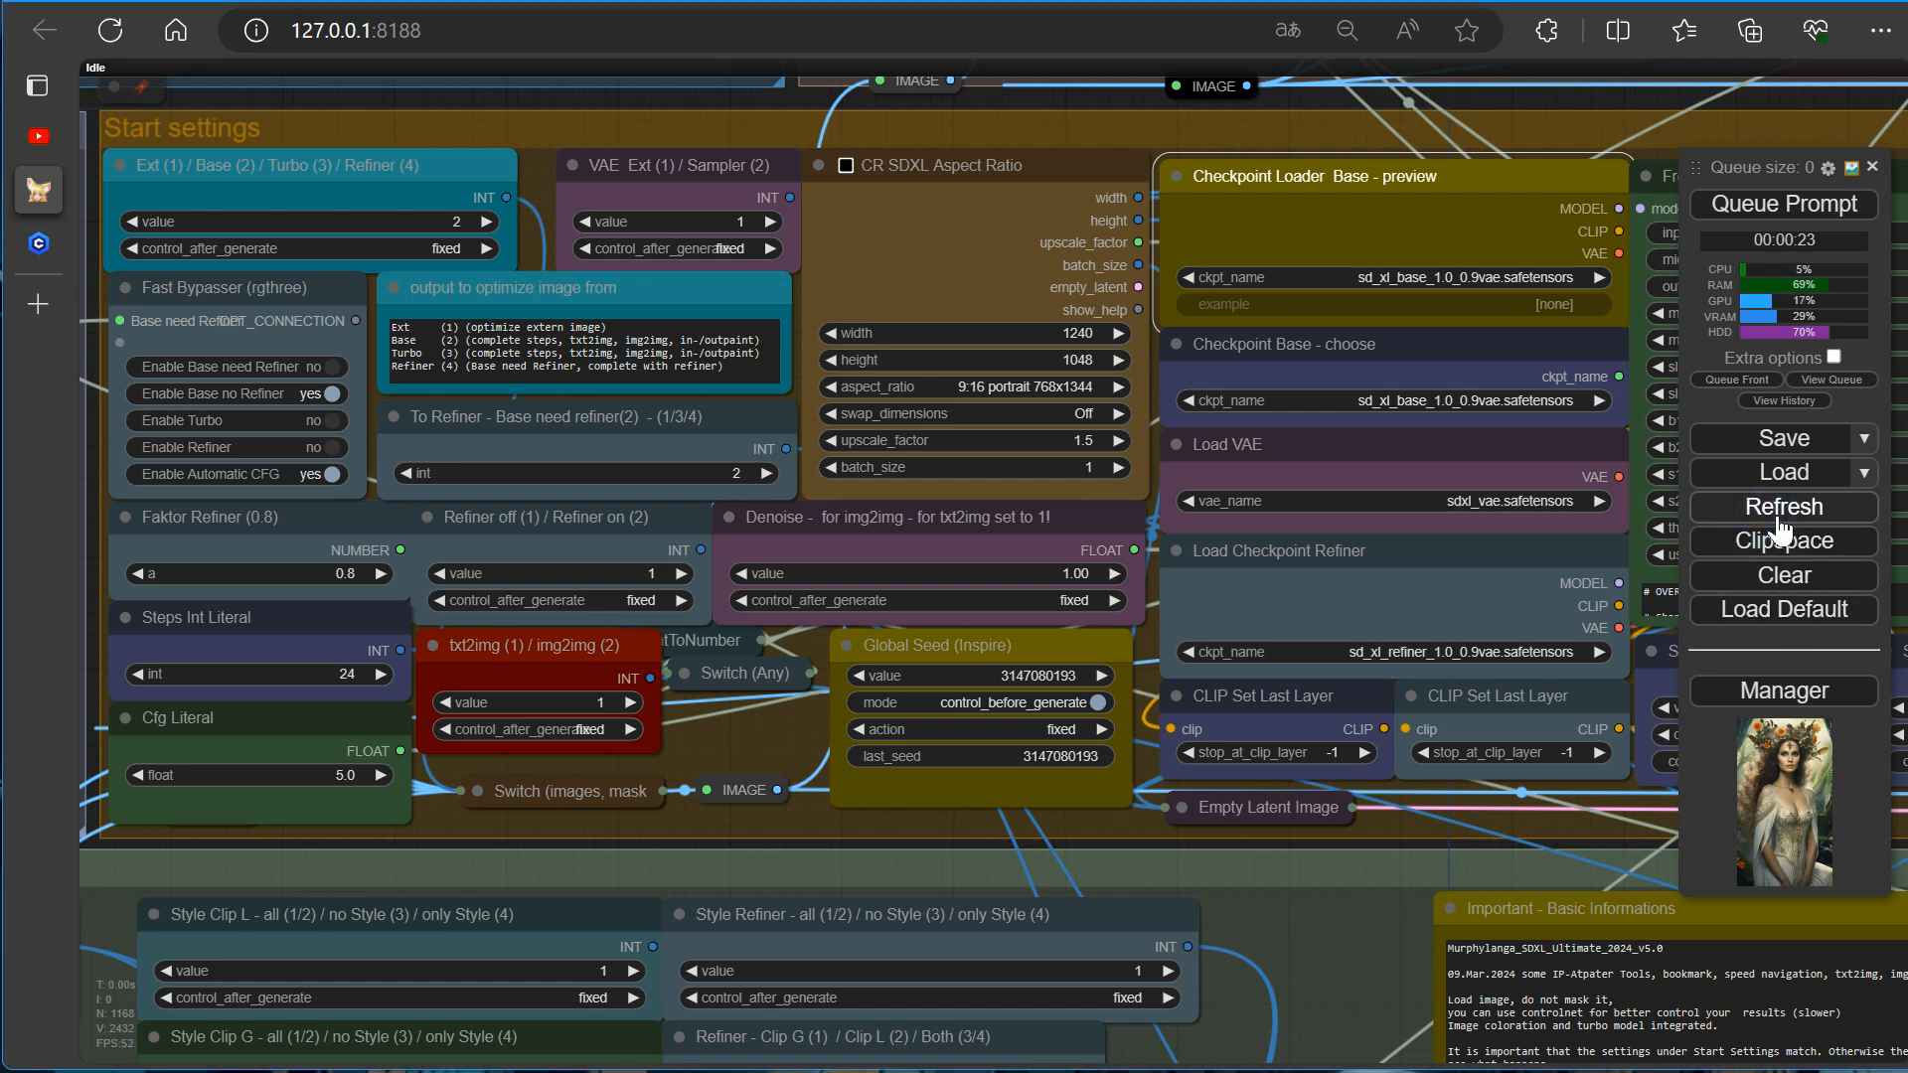
# Load dreamshaperXL_v21TurboDPMSDE.safetensors in the base preview Checkpoint Loader and use the image in its model info as the preview.
pyautogui.click(1444, 279)
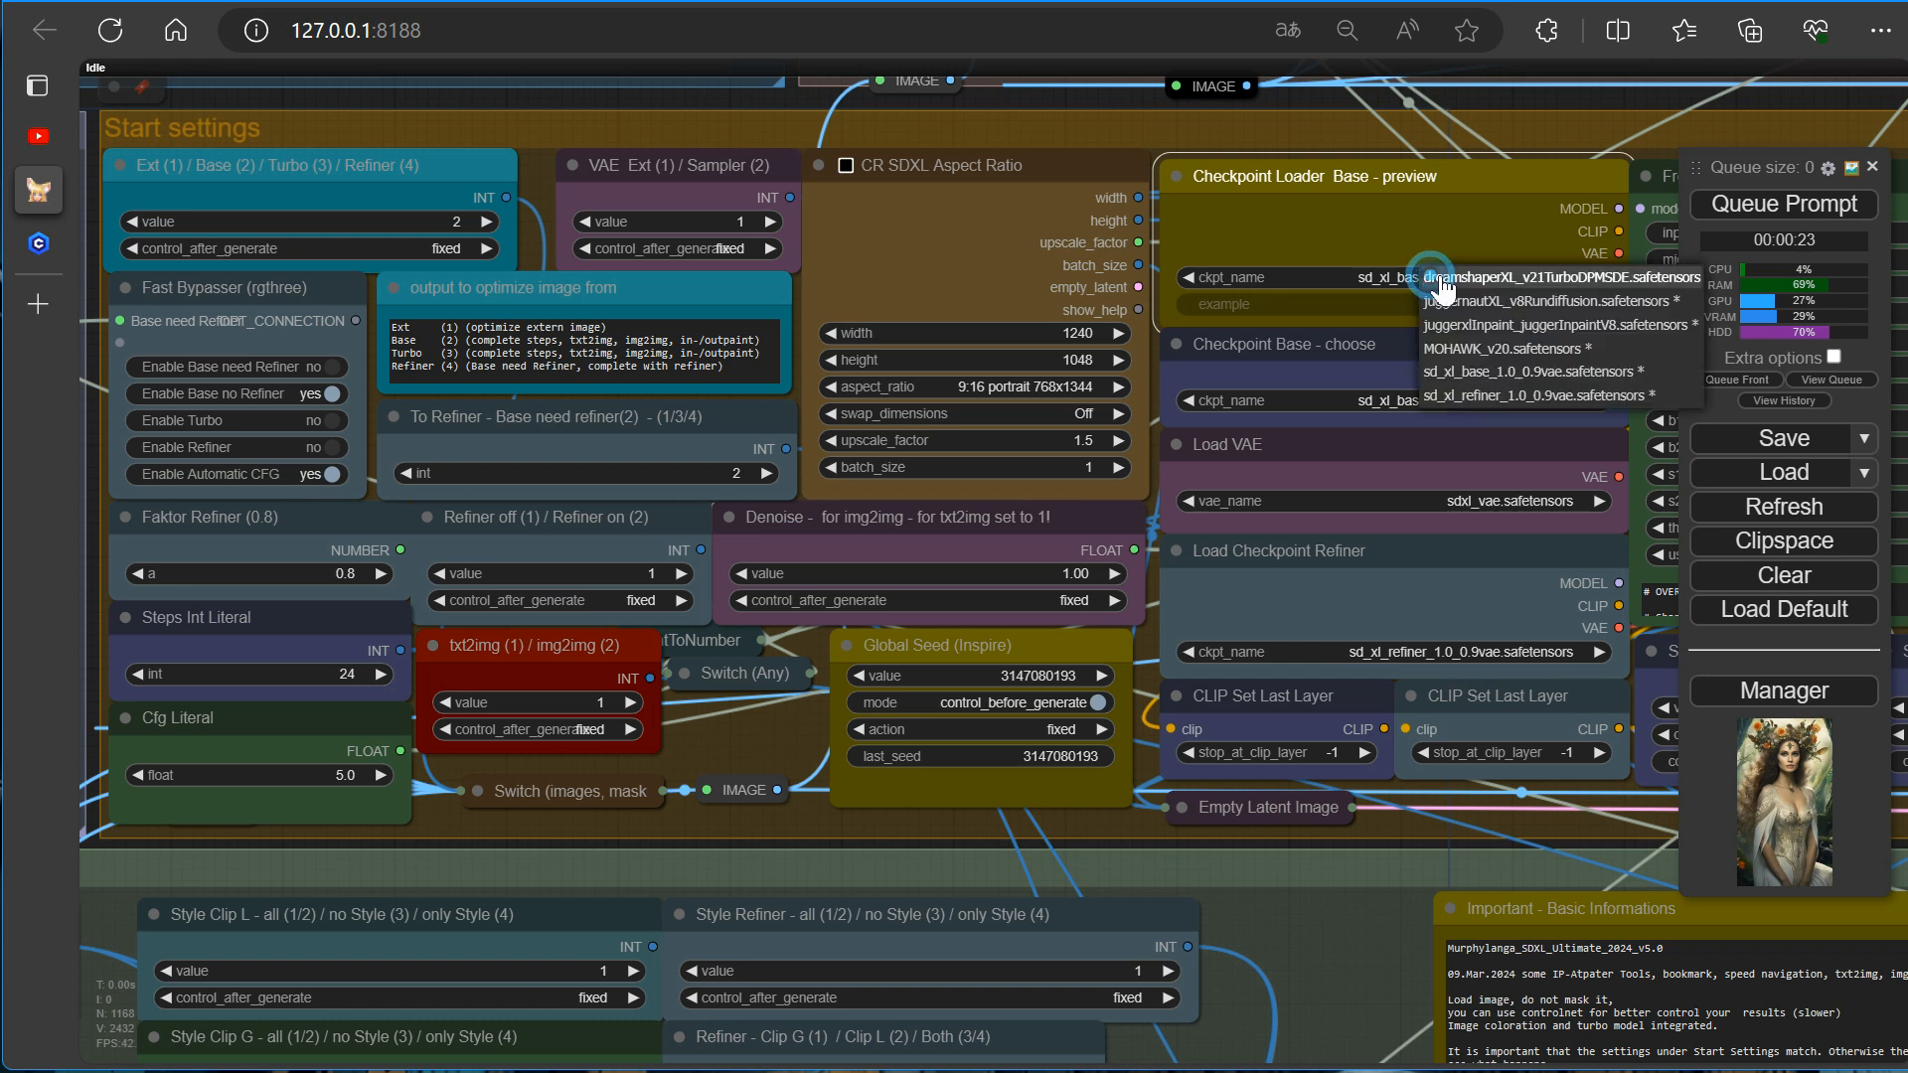
pyautogui.click(1505, 280)
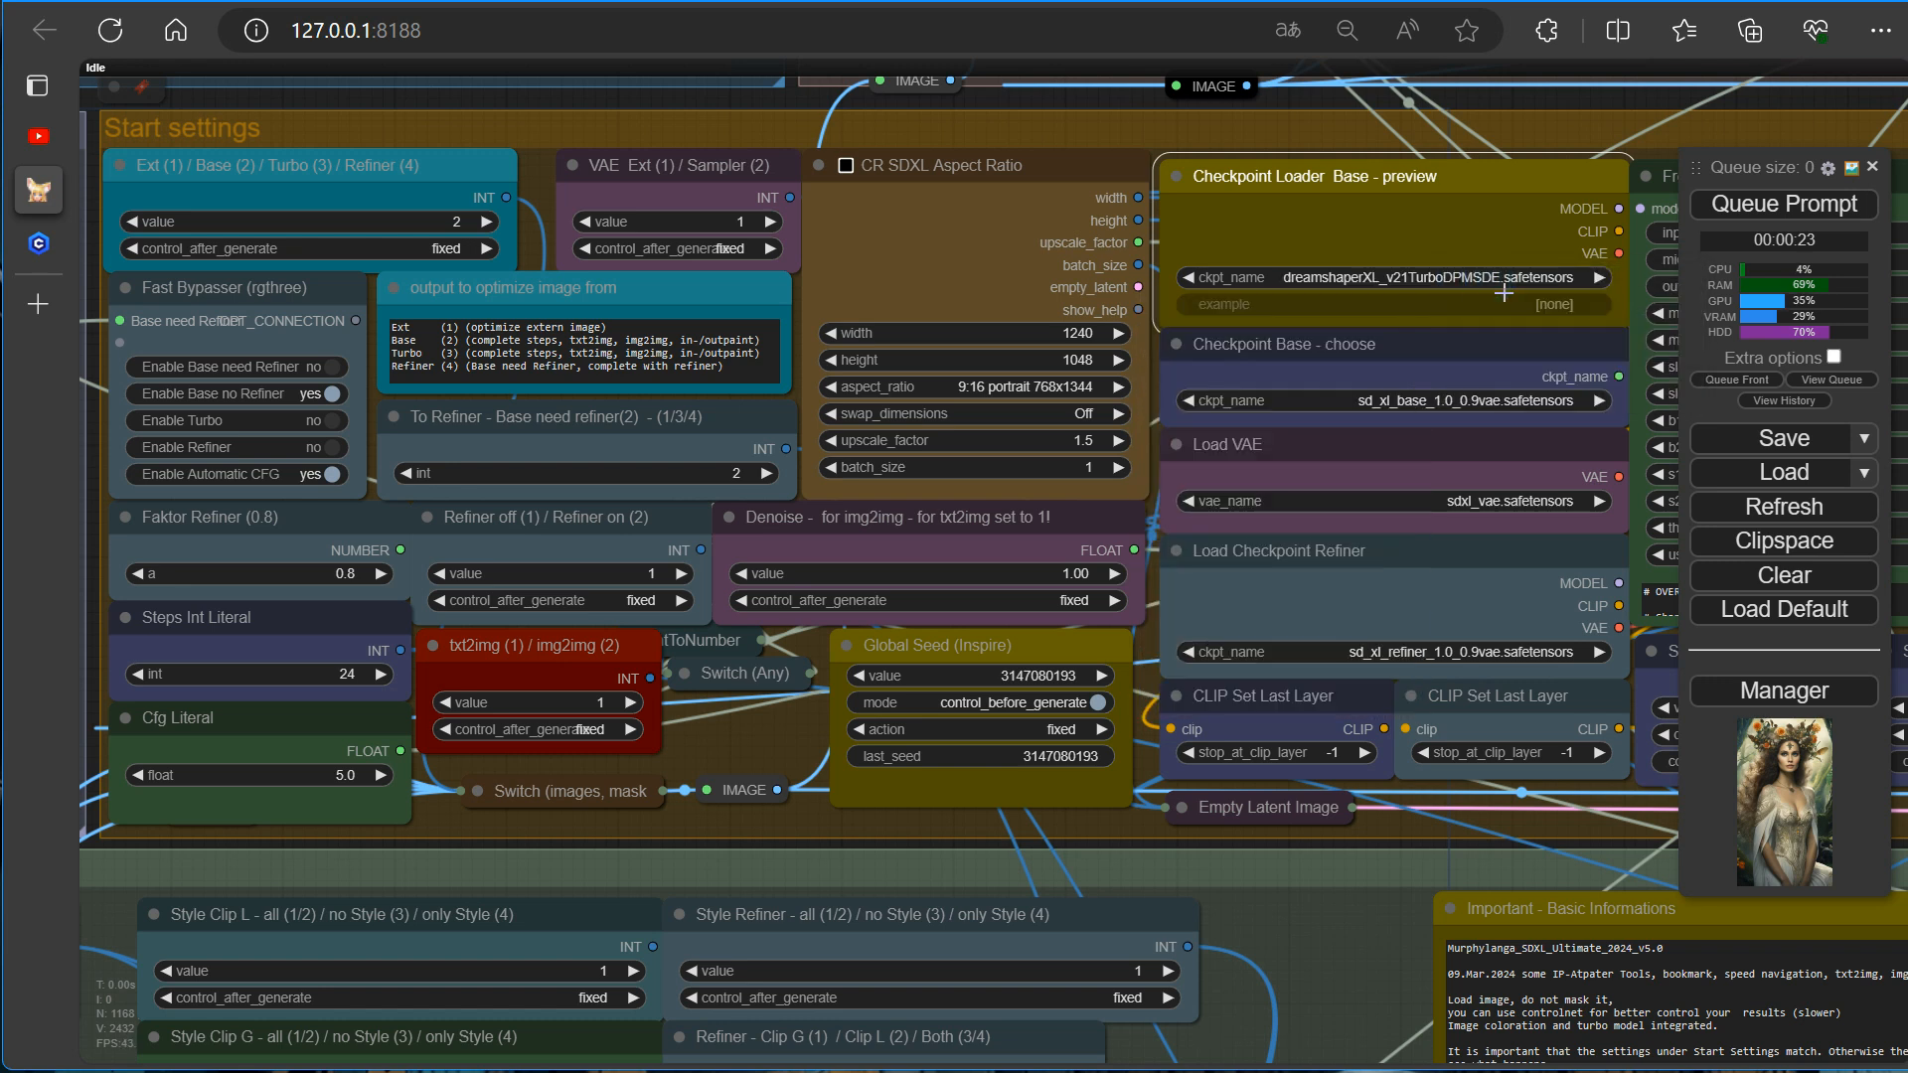
pyautogui.rightClick(1392, 288)
pyautogui.click(1424, 358)
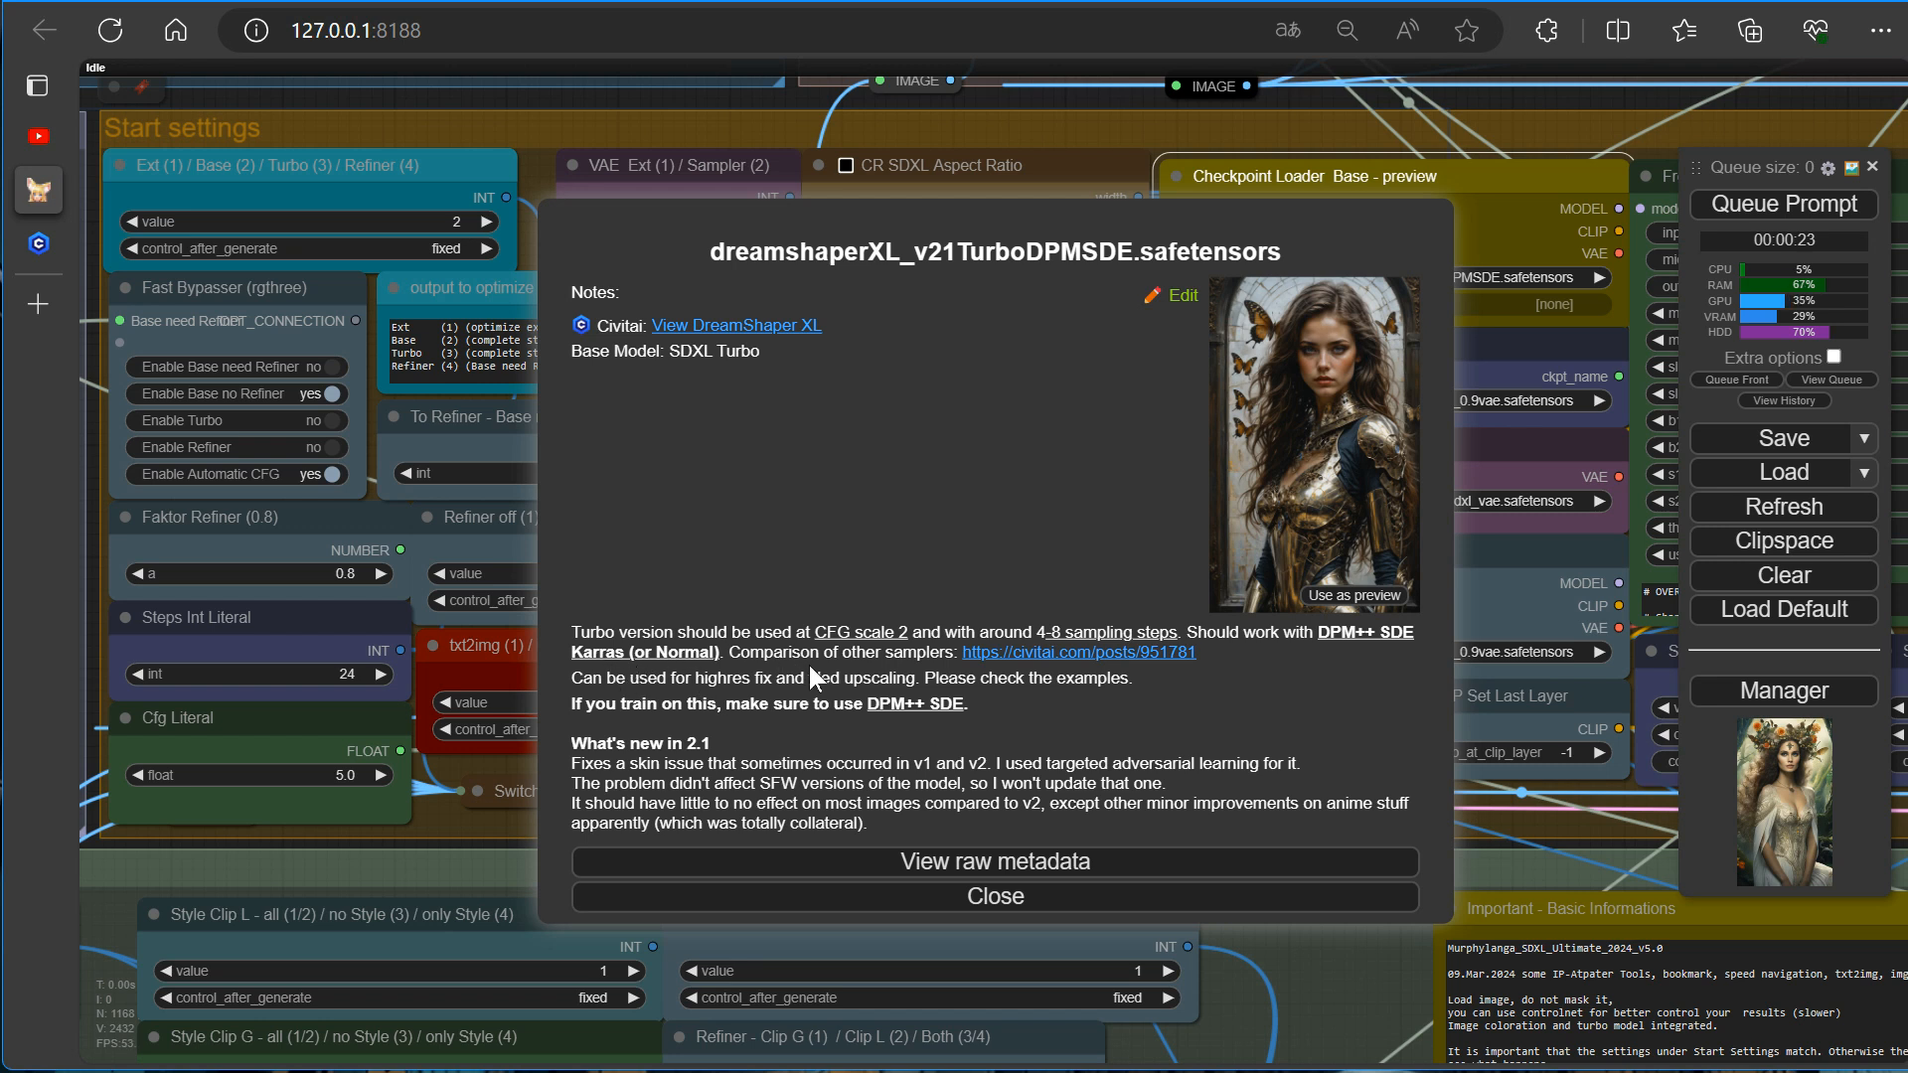
pyautogui.click(1357, 596)
pyautogui.click(996, 897)
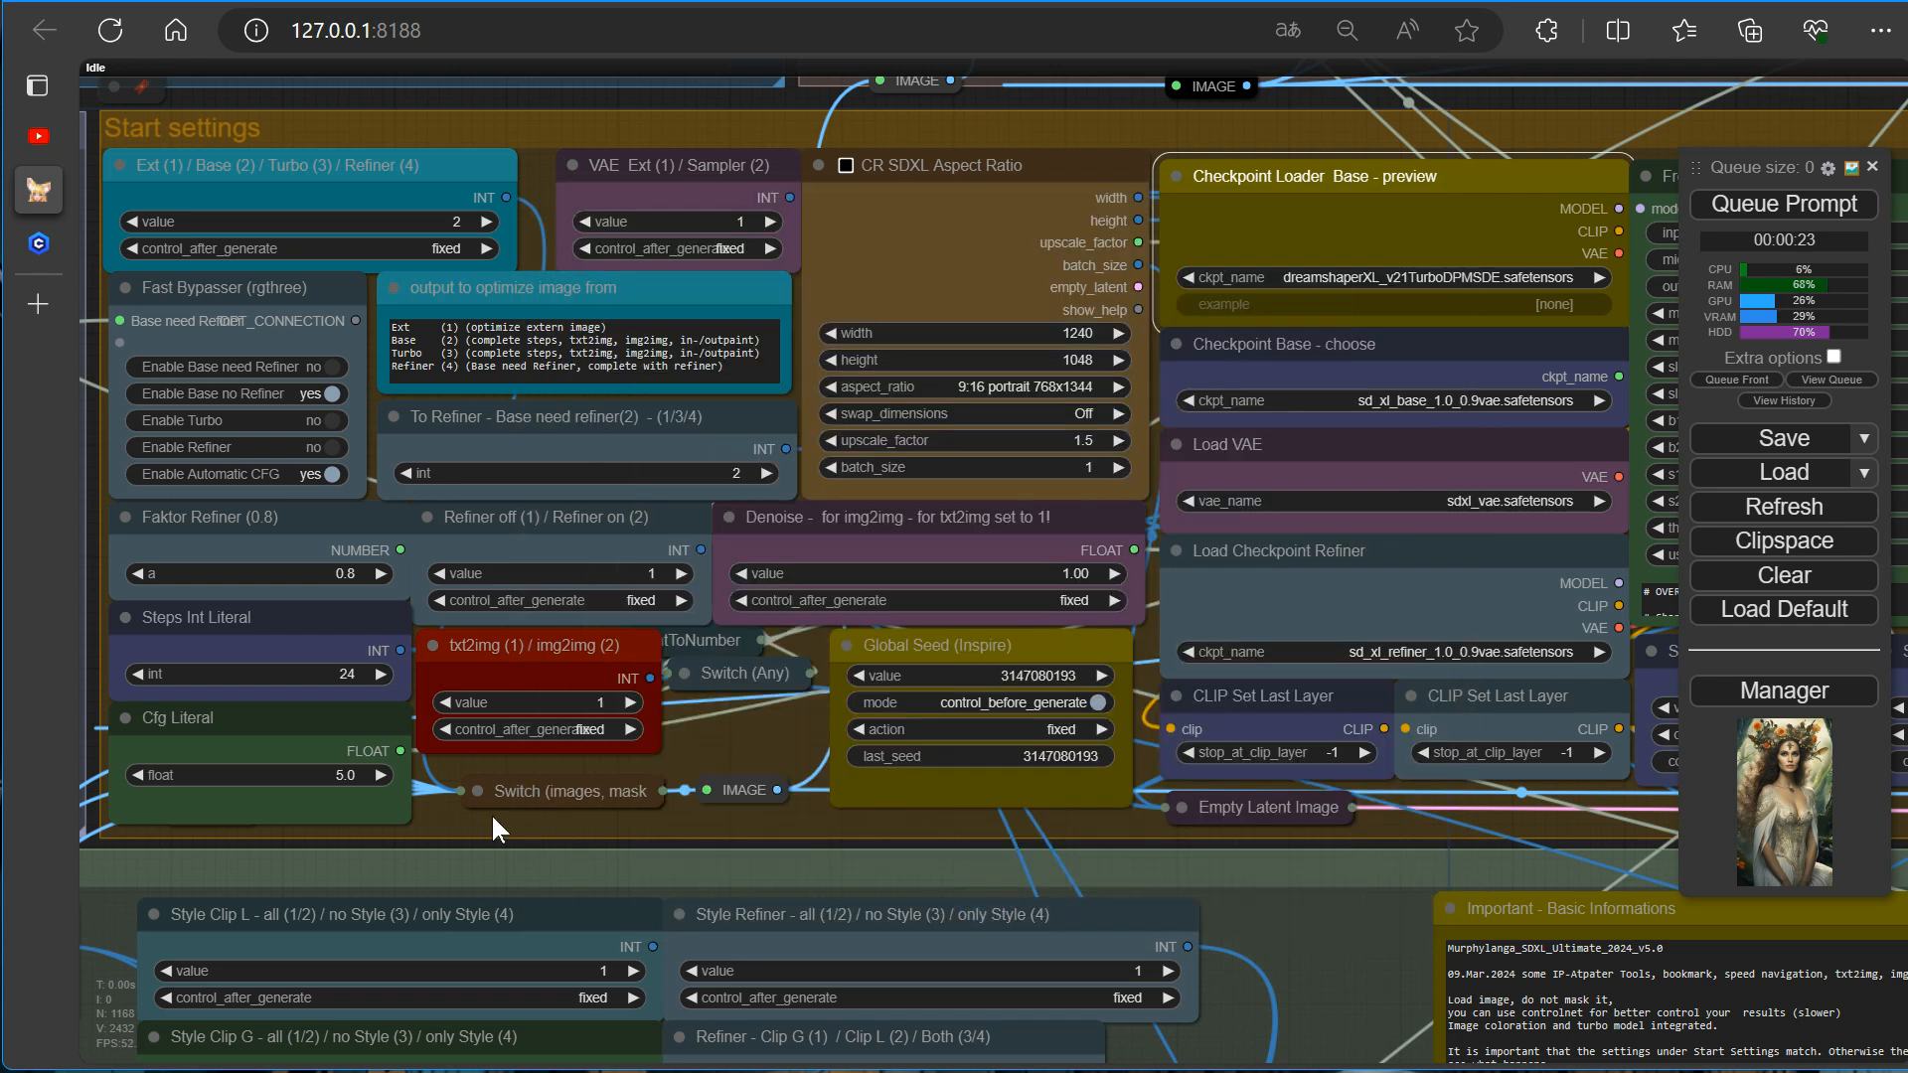
# Set the Cfg Literal to 2.0 and the Steps Int Literal to 6.
pyautogui.click(350, 777)
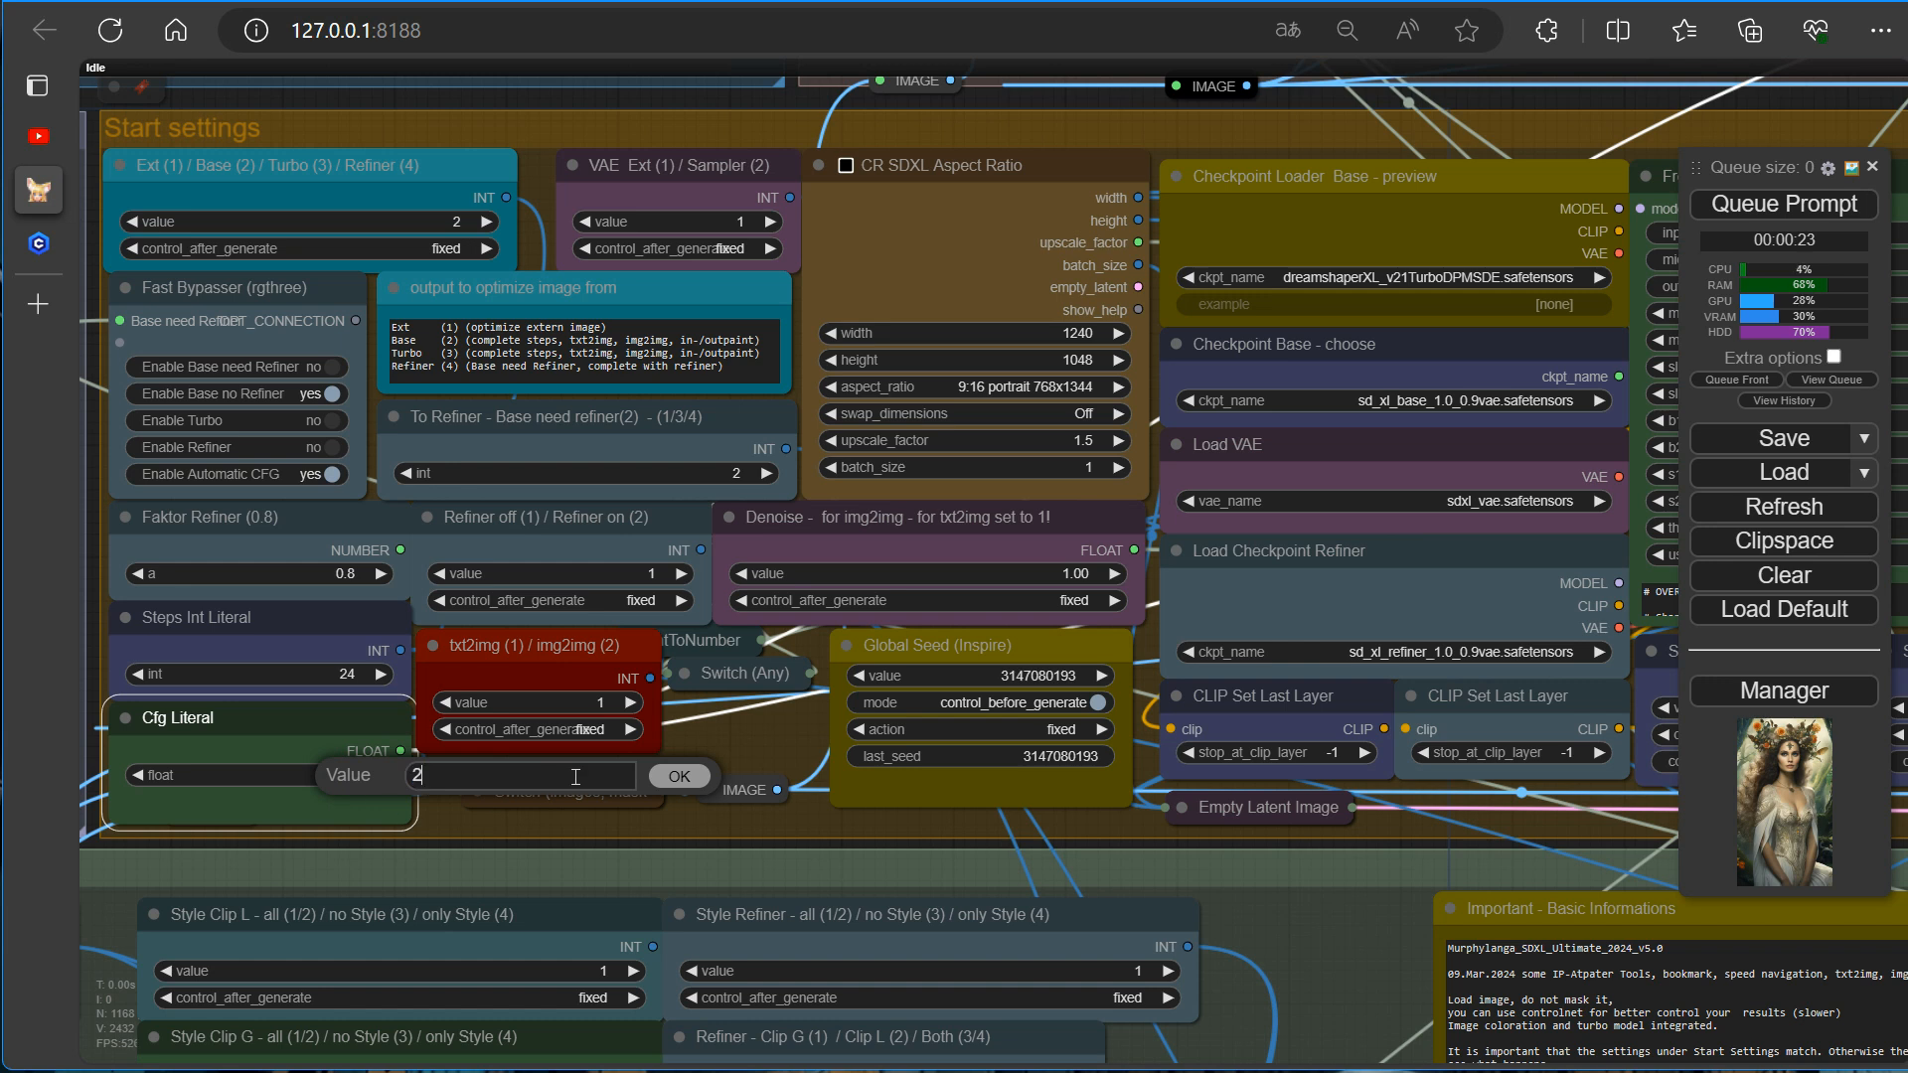
pyautogui.press('Return')
pyautogui.click(350, 675)
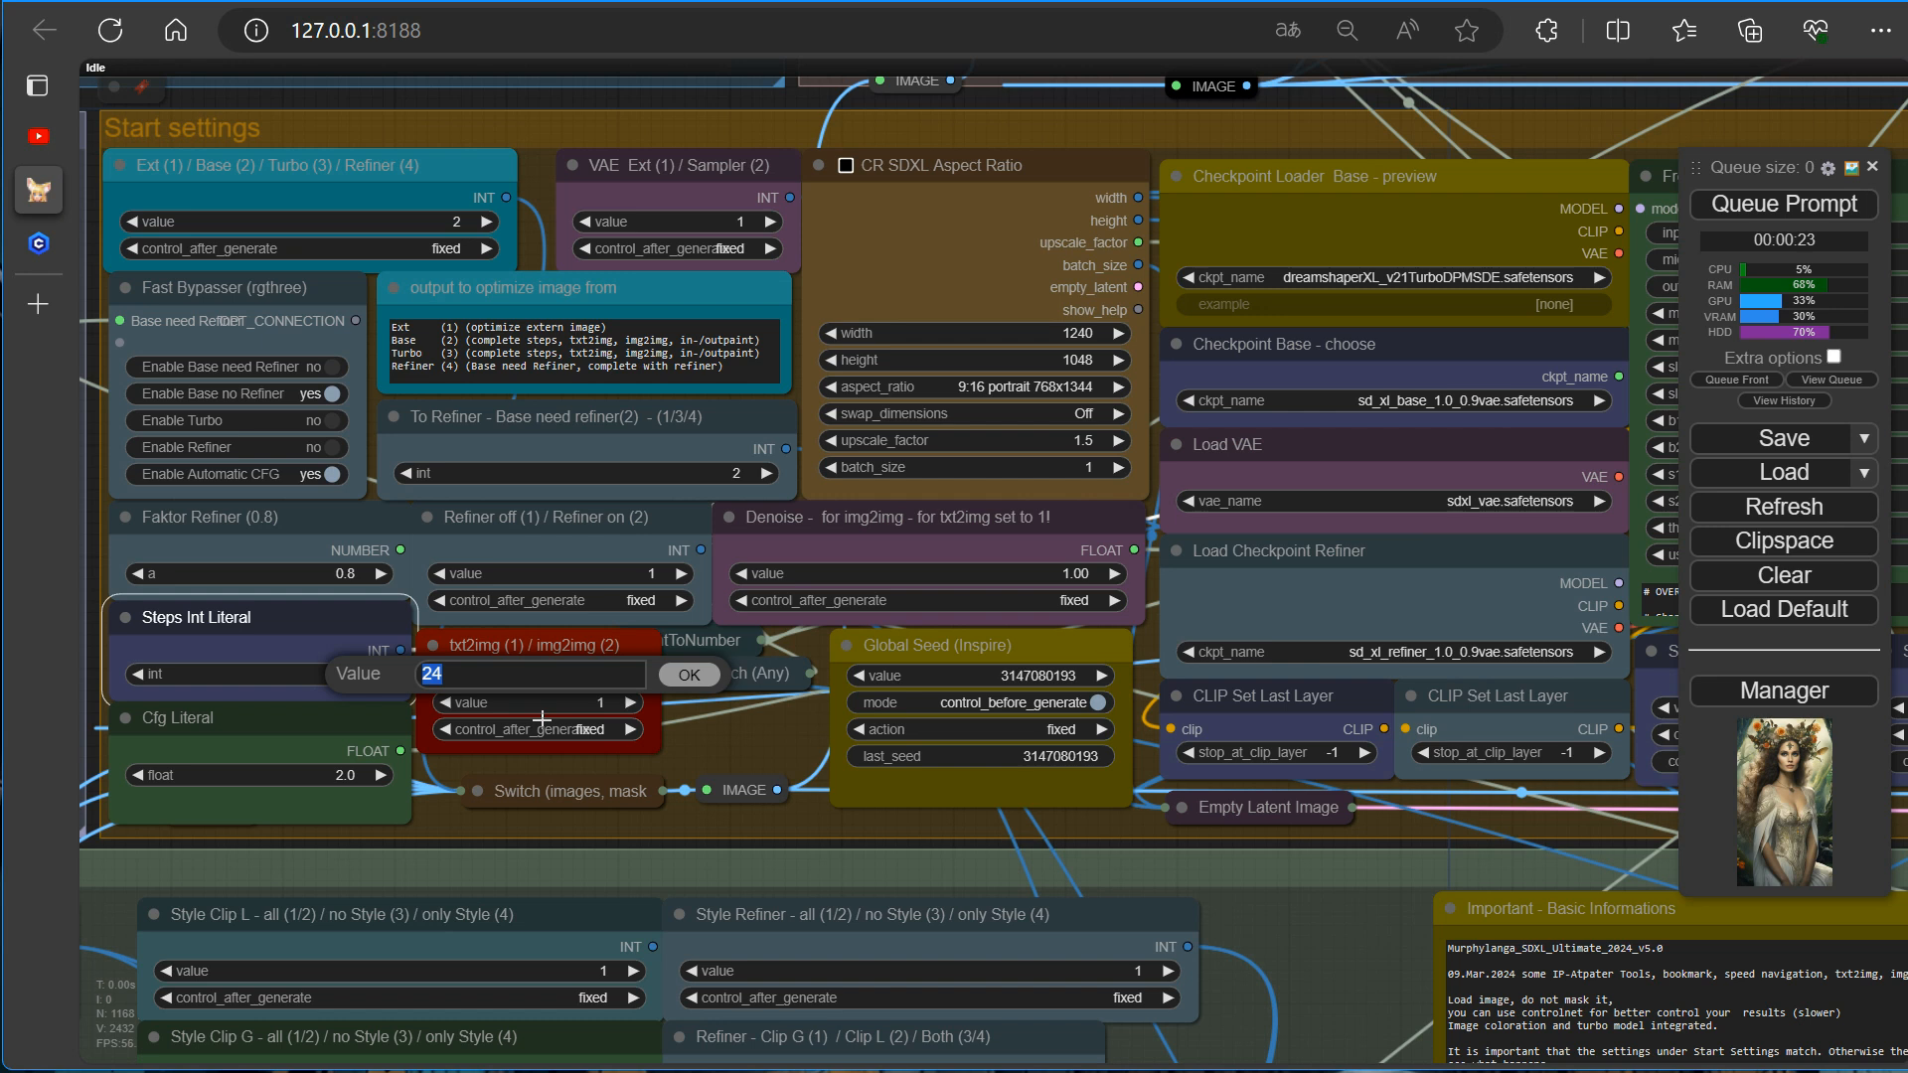
pyautogui.write('6')
pyautogui.click(696, 671)
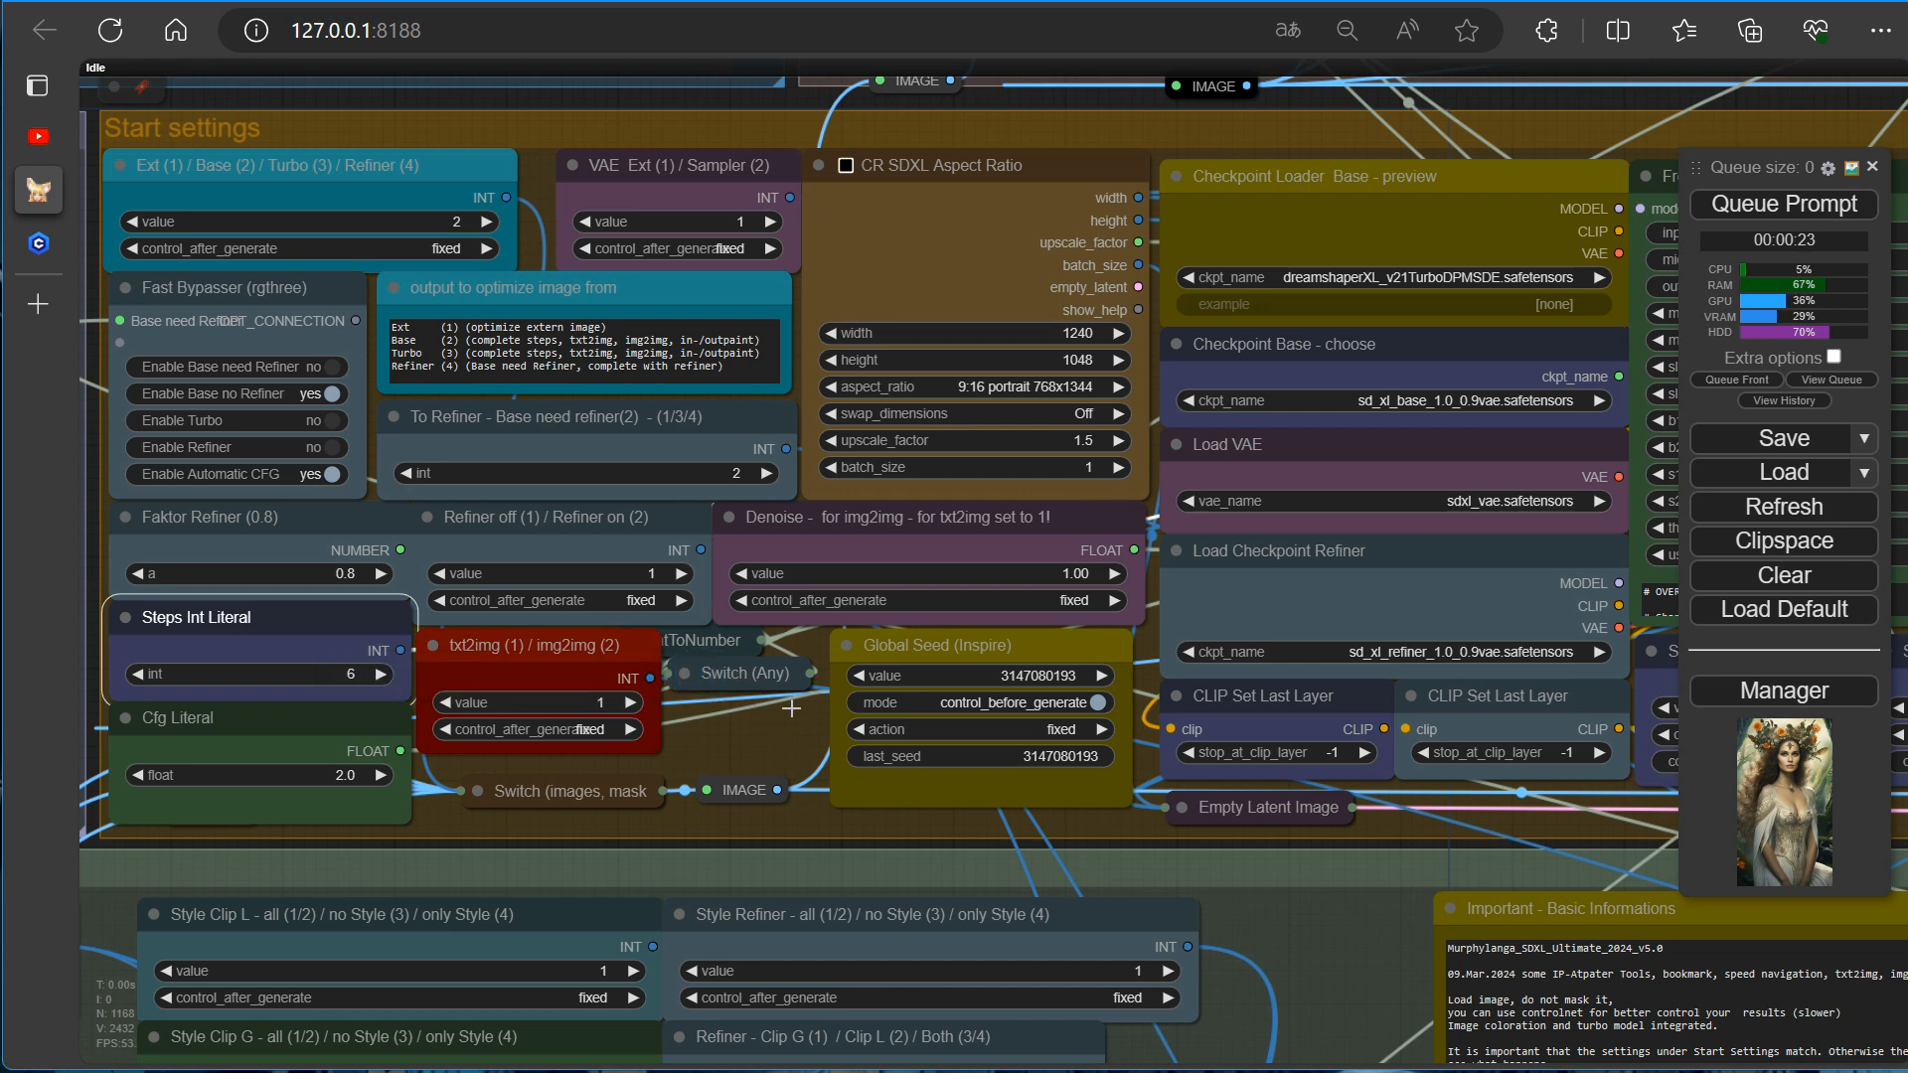
# Set the Sampler node to dpmpp_2m_sde and the Scheduler node to karras.
pyautogui.moveTo(1393, 818); pyautogui.dragTo(497, 820)
pyautogui.scroll(4, 903, 747)
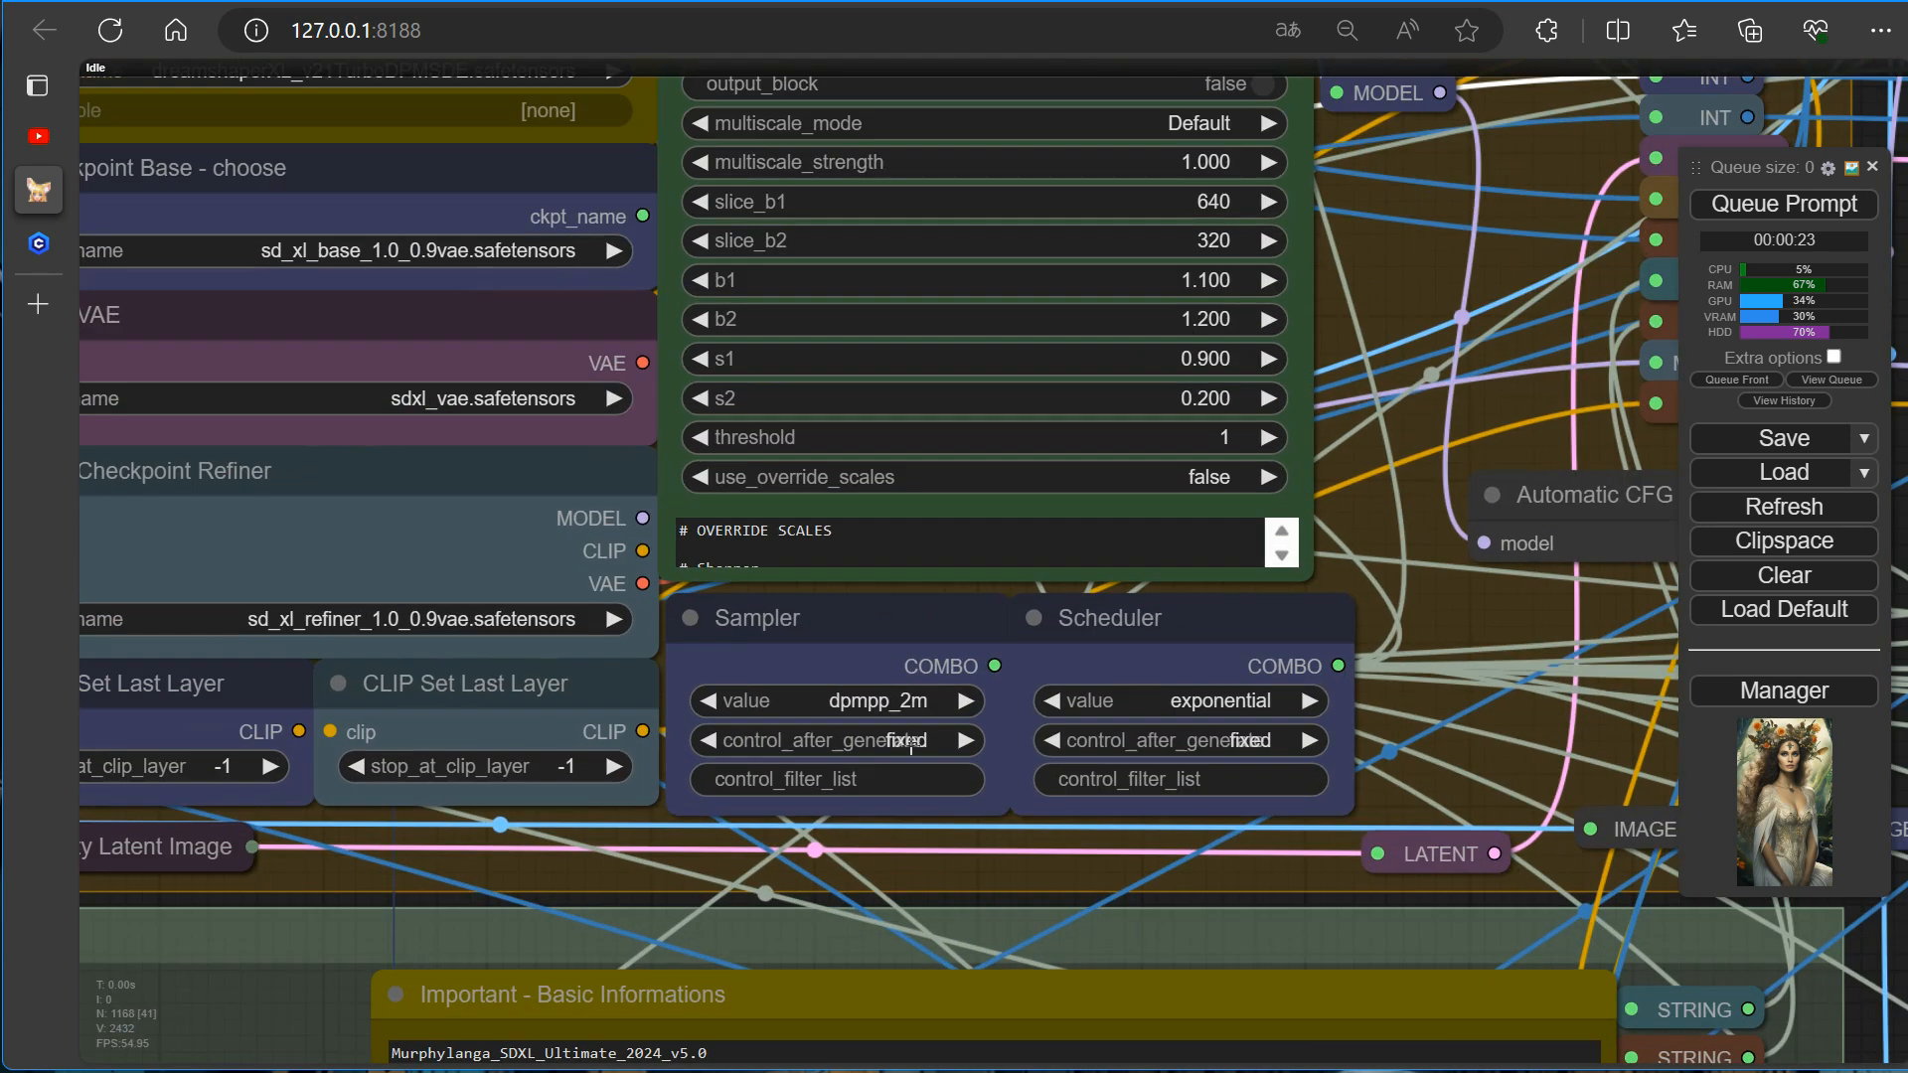
pyautogui.click(957, 713)
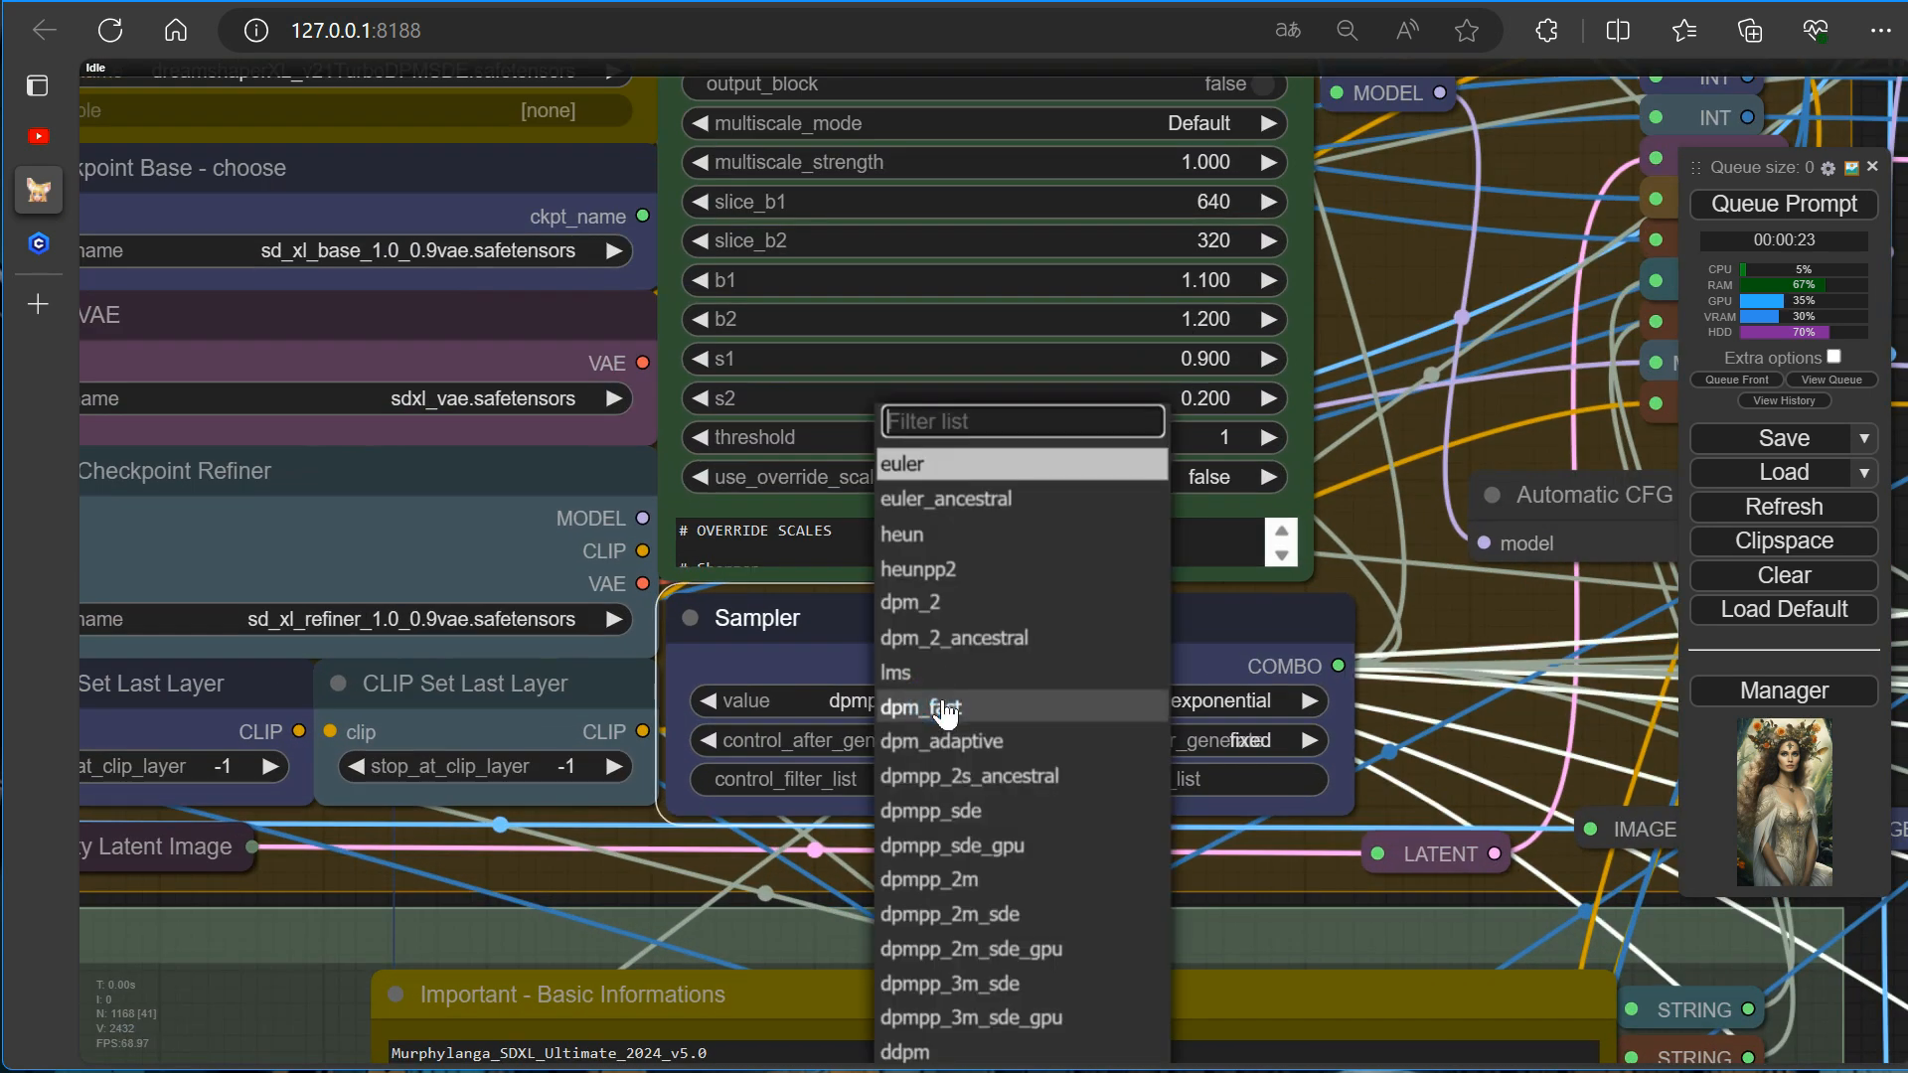
pyautogui.click(1028, 914)
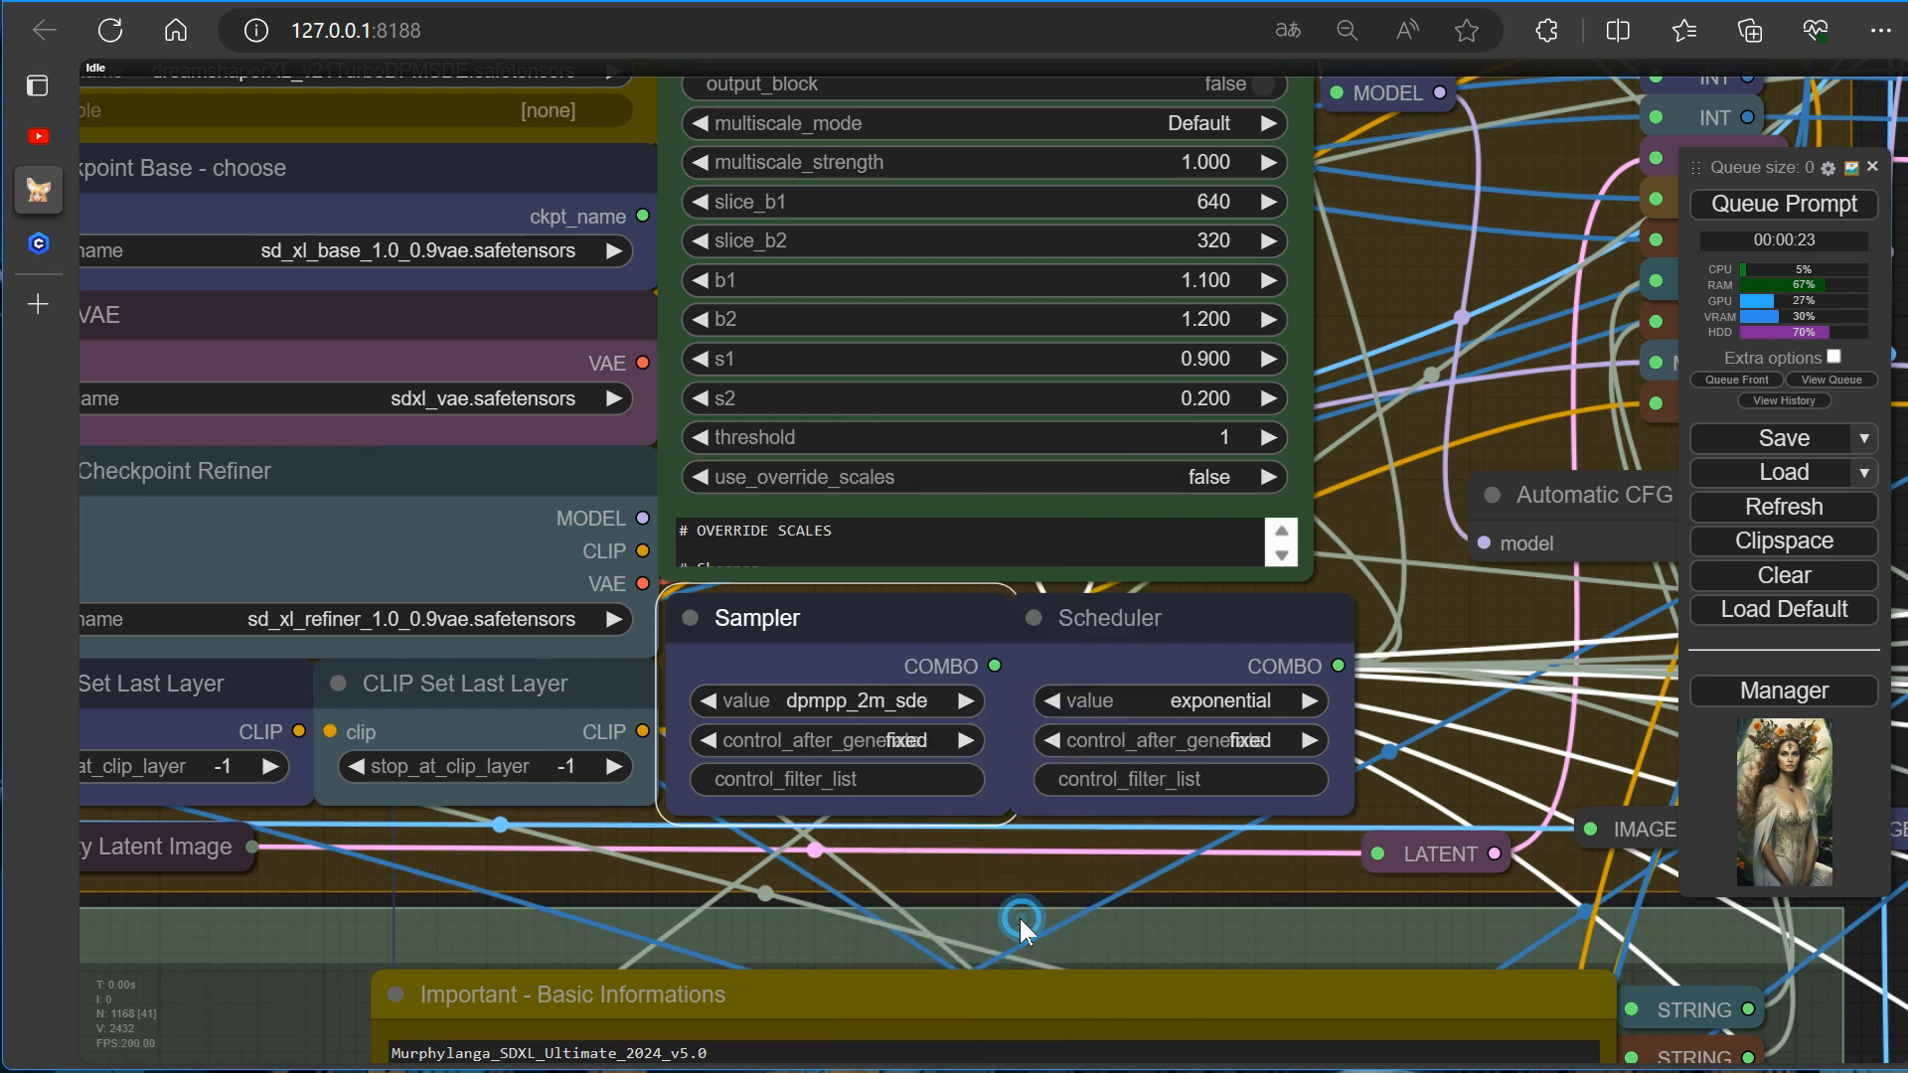
pyautogui.click(1182, 700)
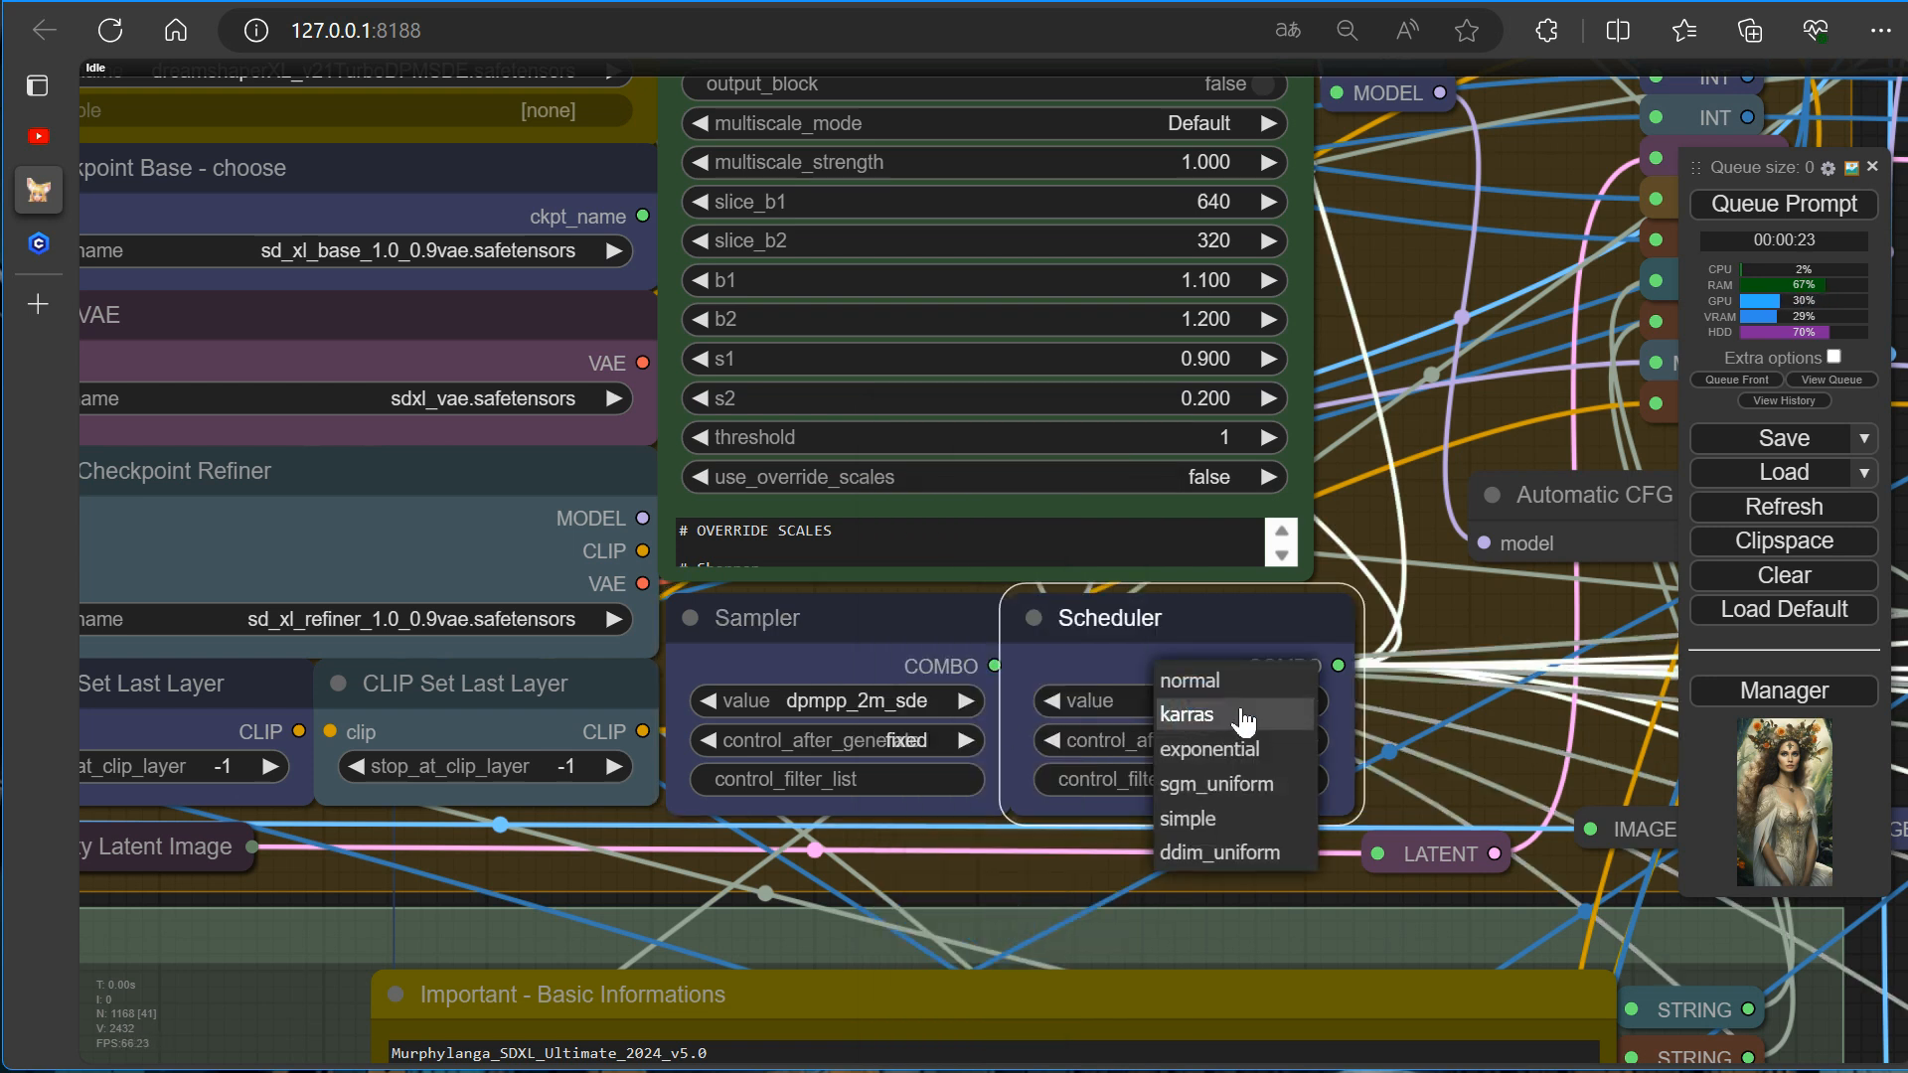
pyautogui.click(1221, 729)
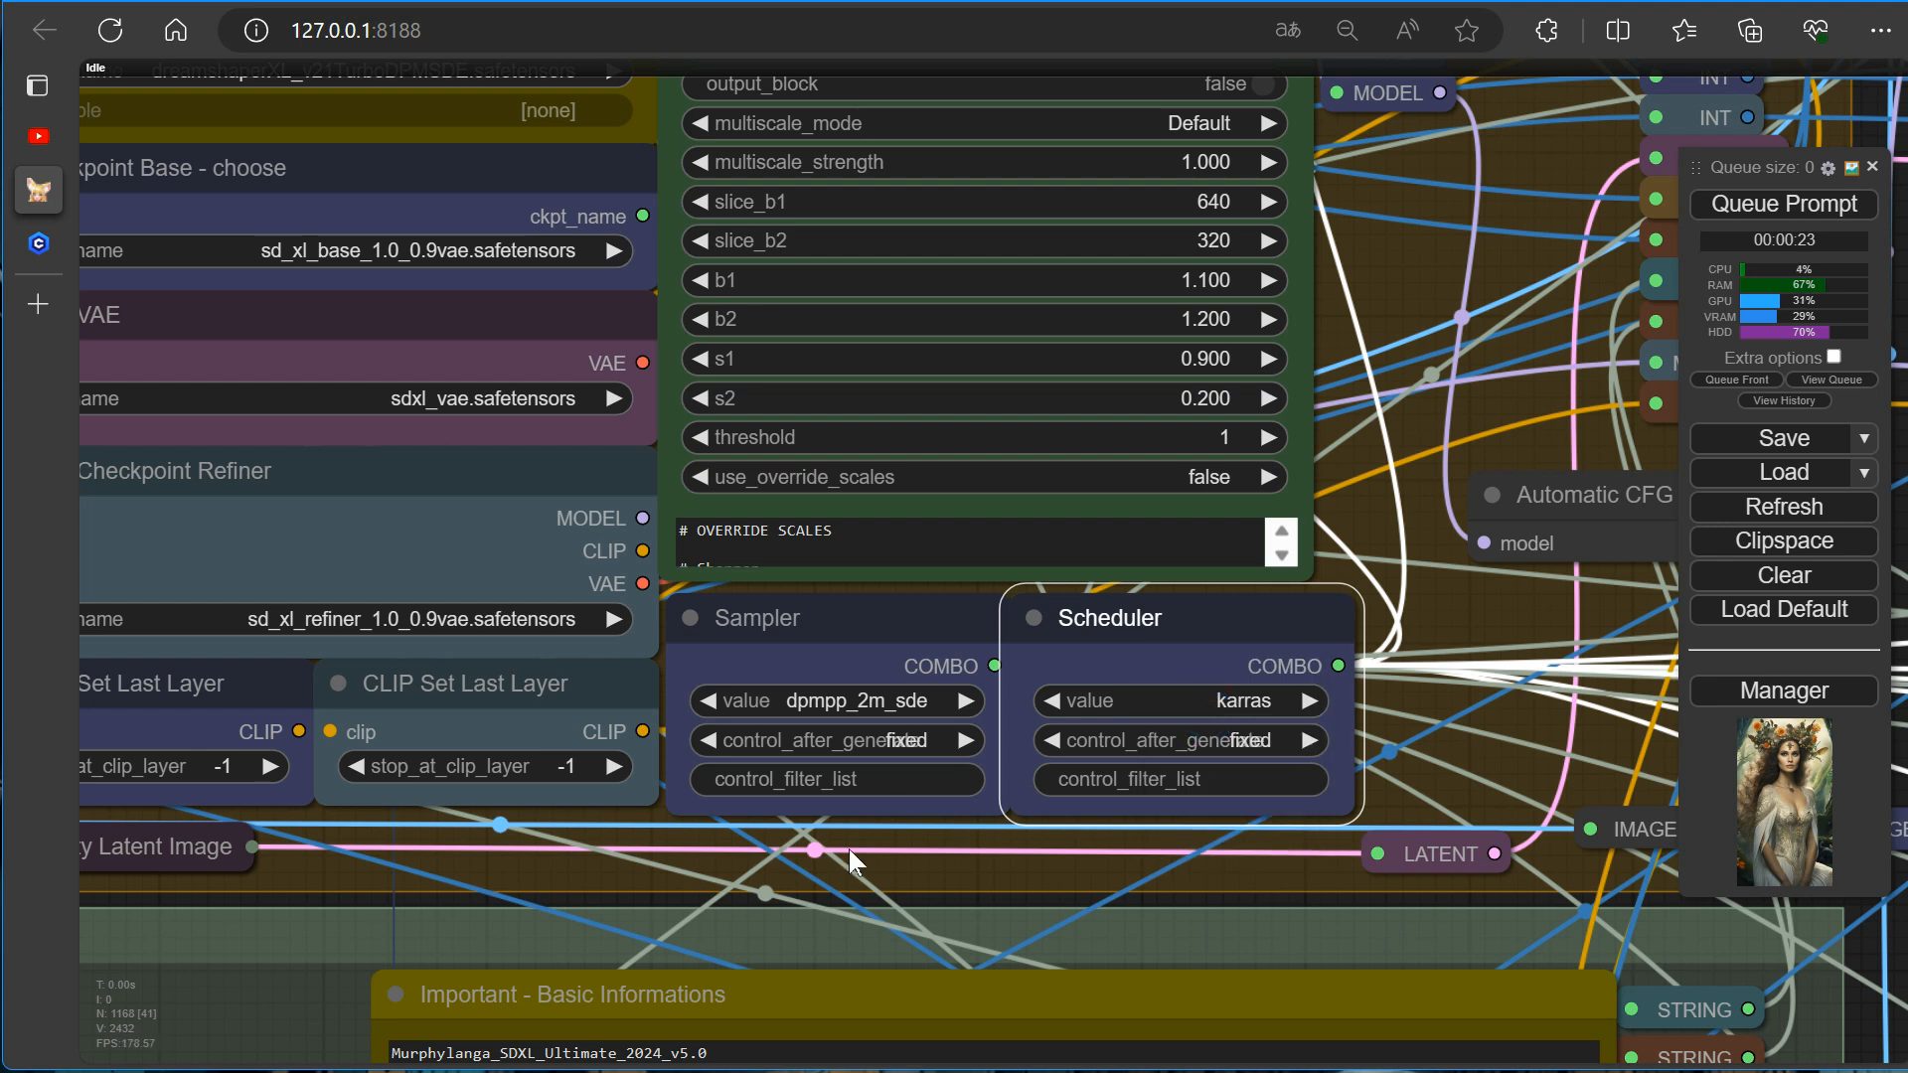
# Select dreamshaperXL_v21TurboDPMSDE.safetensors in the Checkpoint Base - choose node.
pyautogui.scroll(-3, 849, 848)
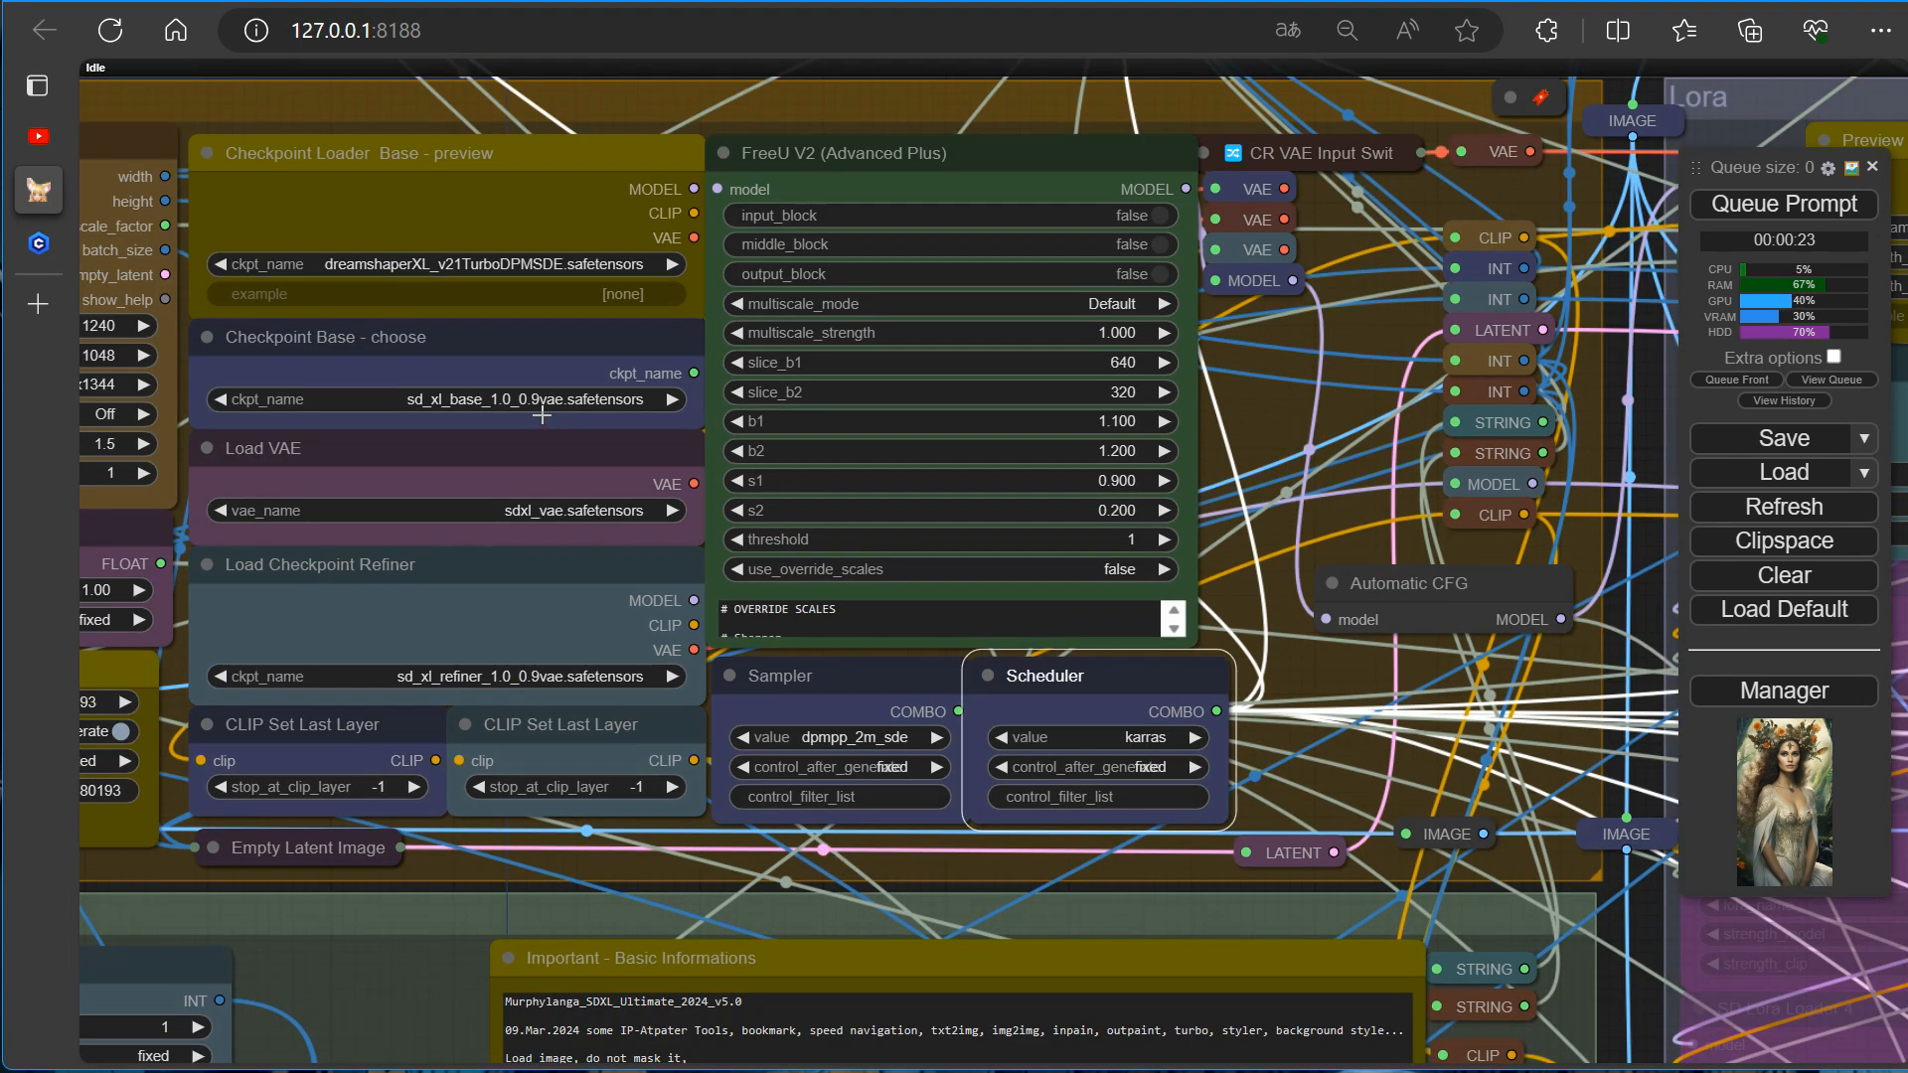
pyautogui.click(513, 397)
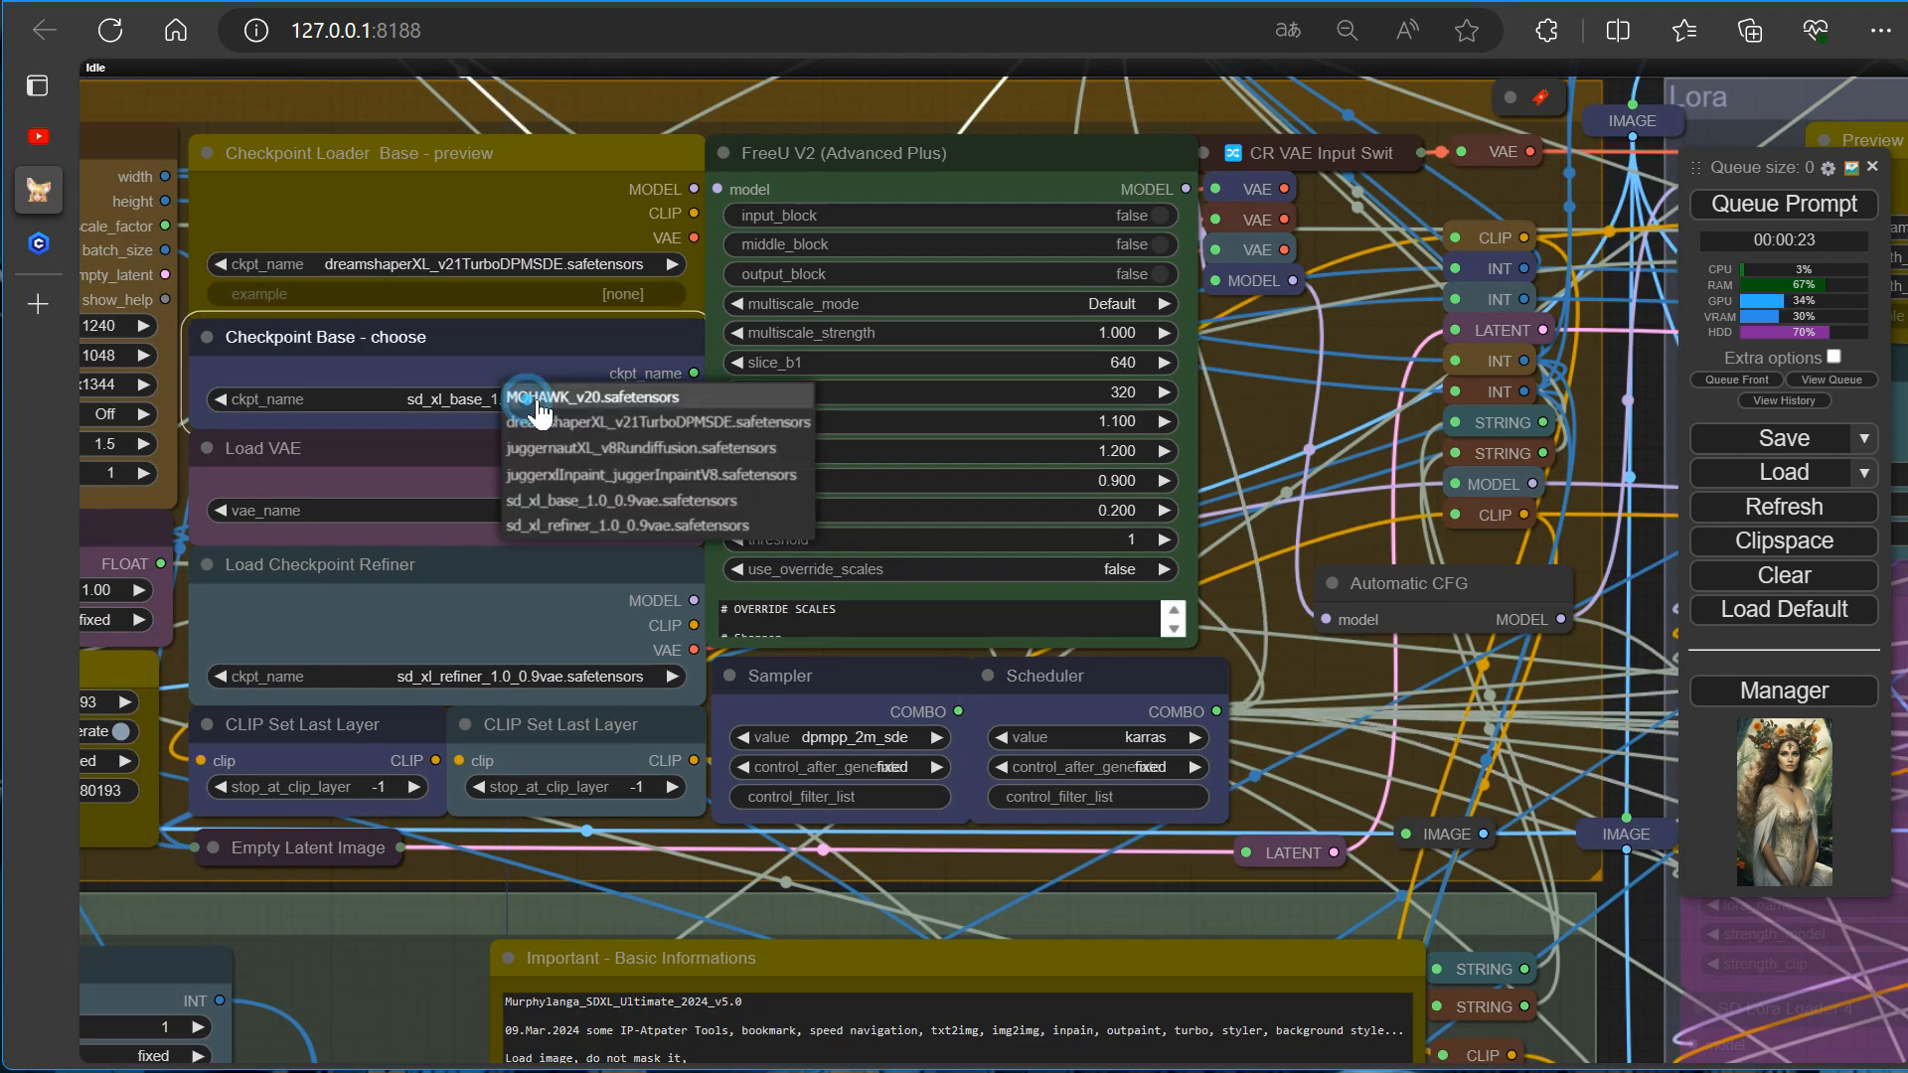
pyautogui.click(624, 423)
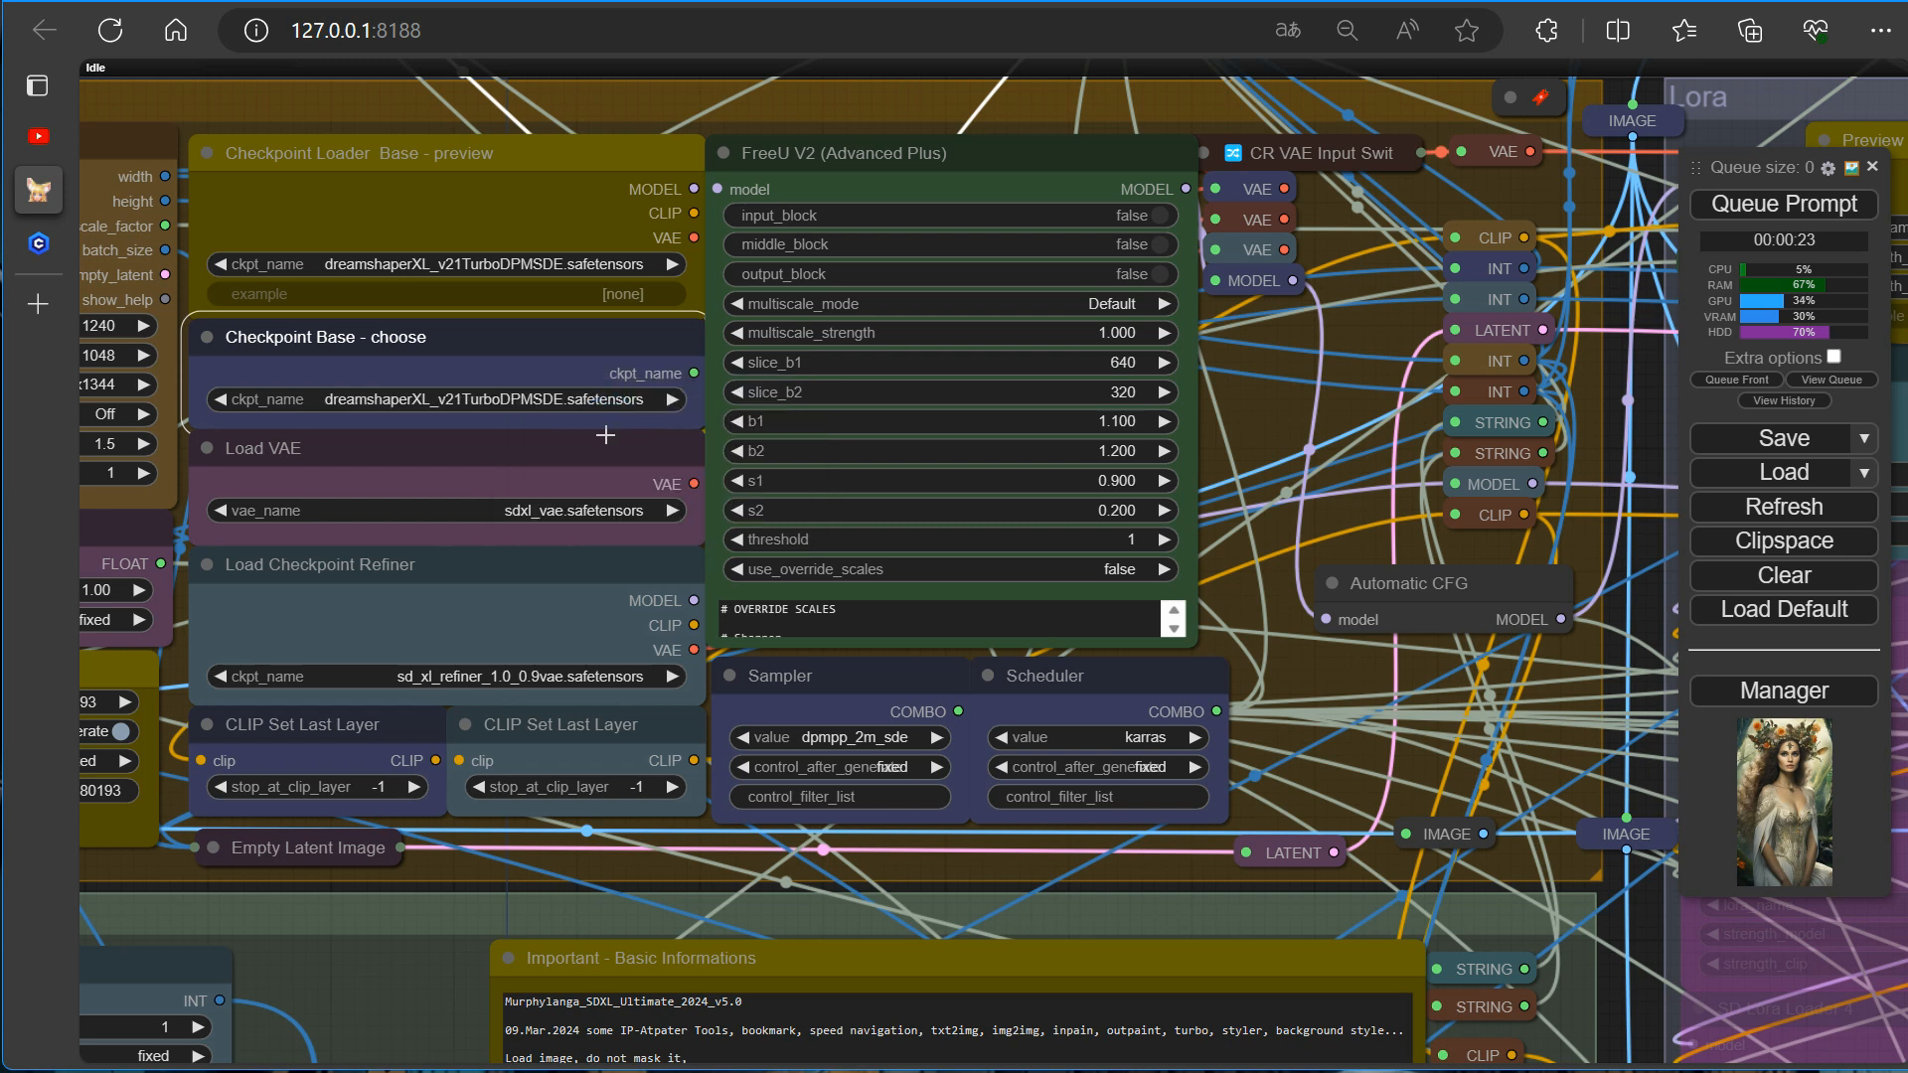
# Review the recommended CFG, sampling steps and sampler in the model info of the base preview Checkpoint Loader.
pyautogui.rightClick(564, 283)
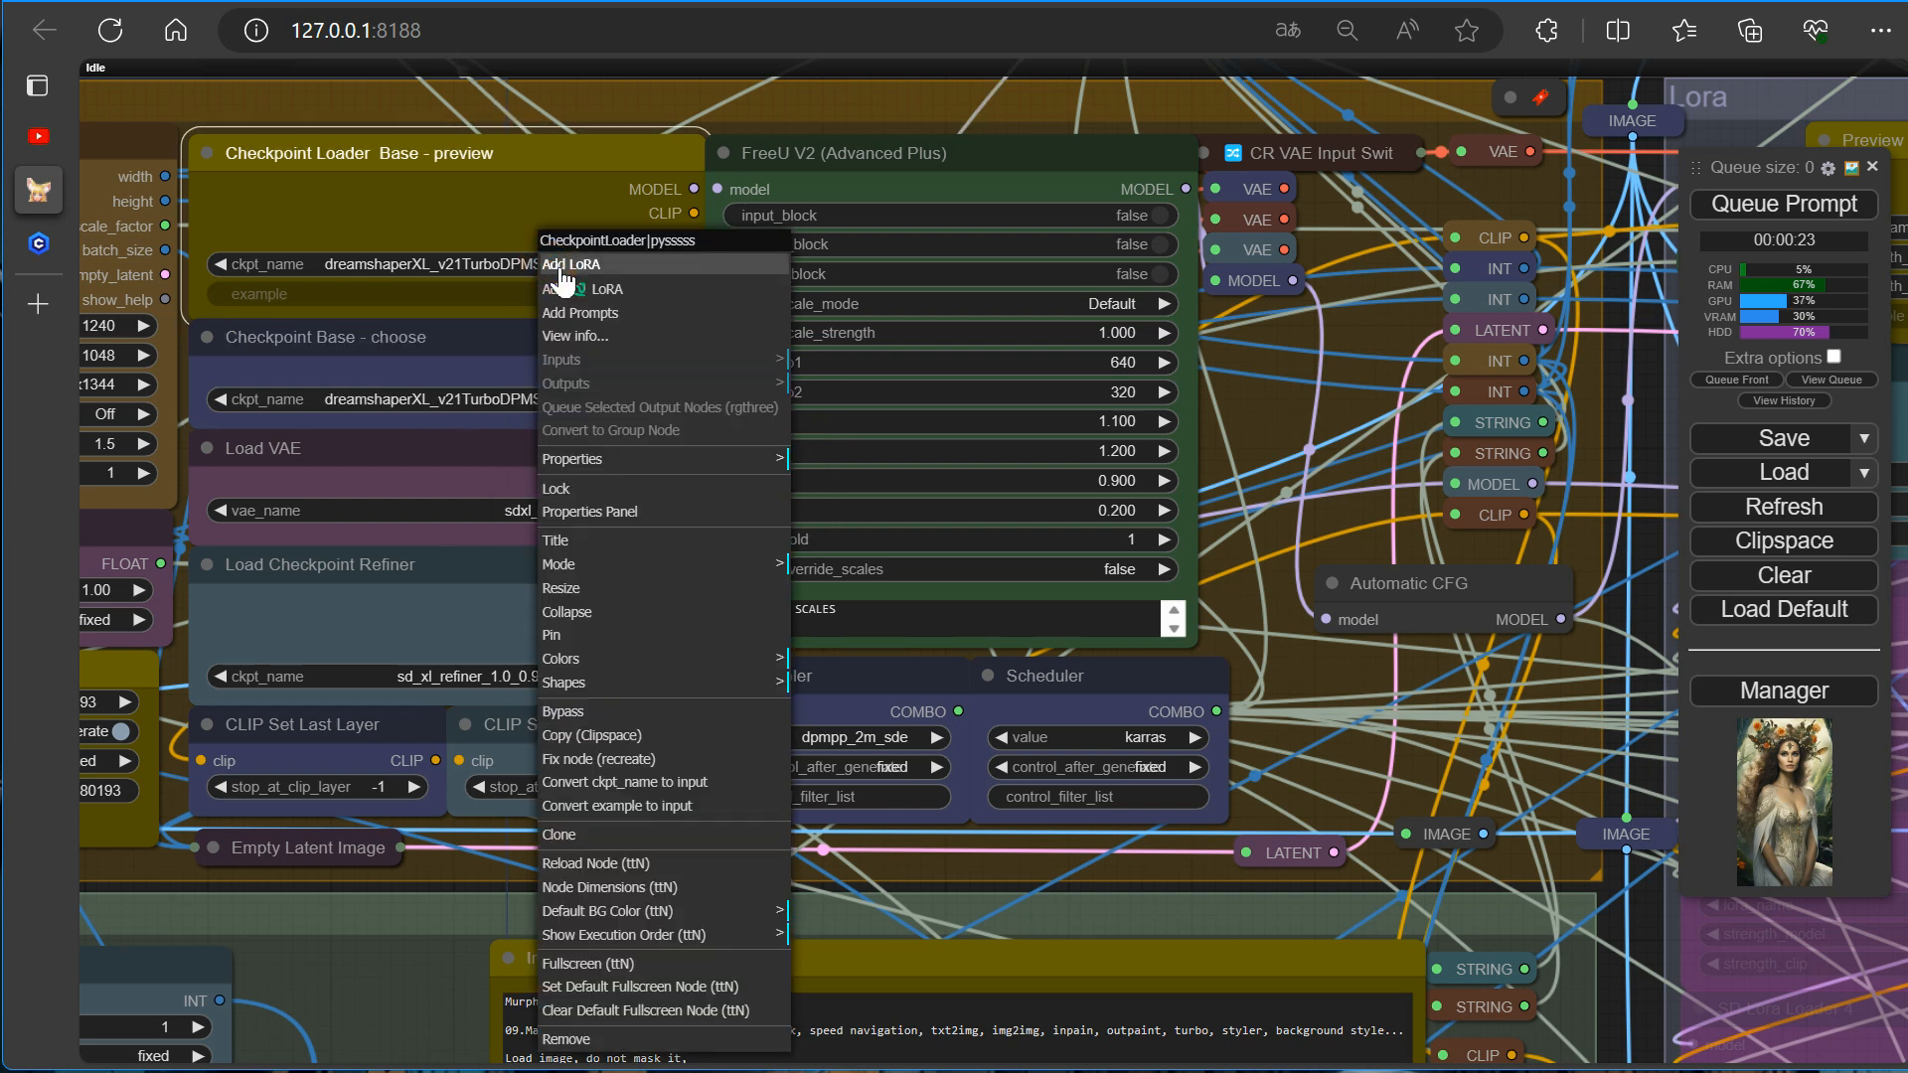
pyautogui.click(590, 348)
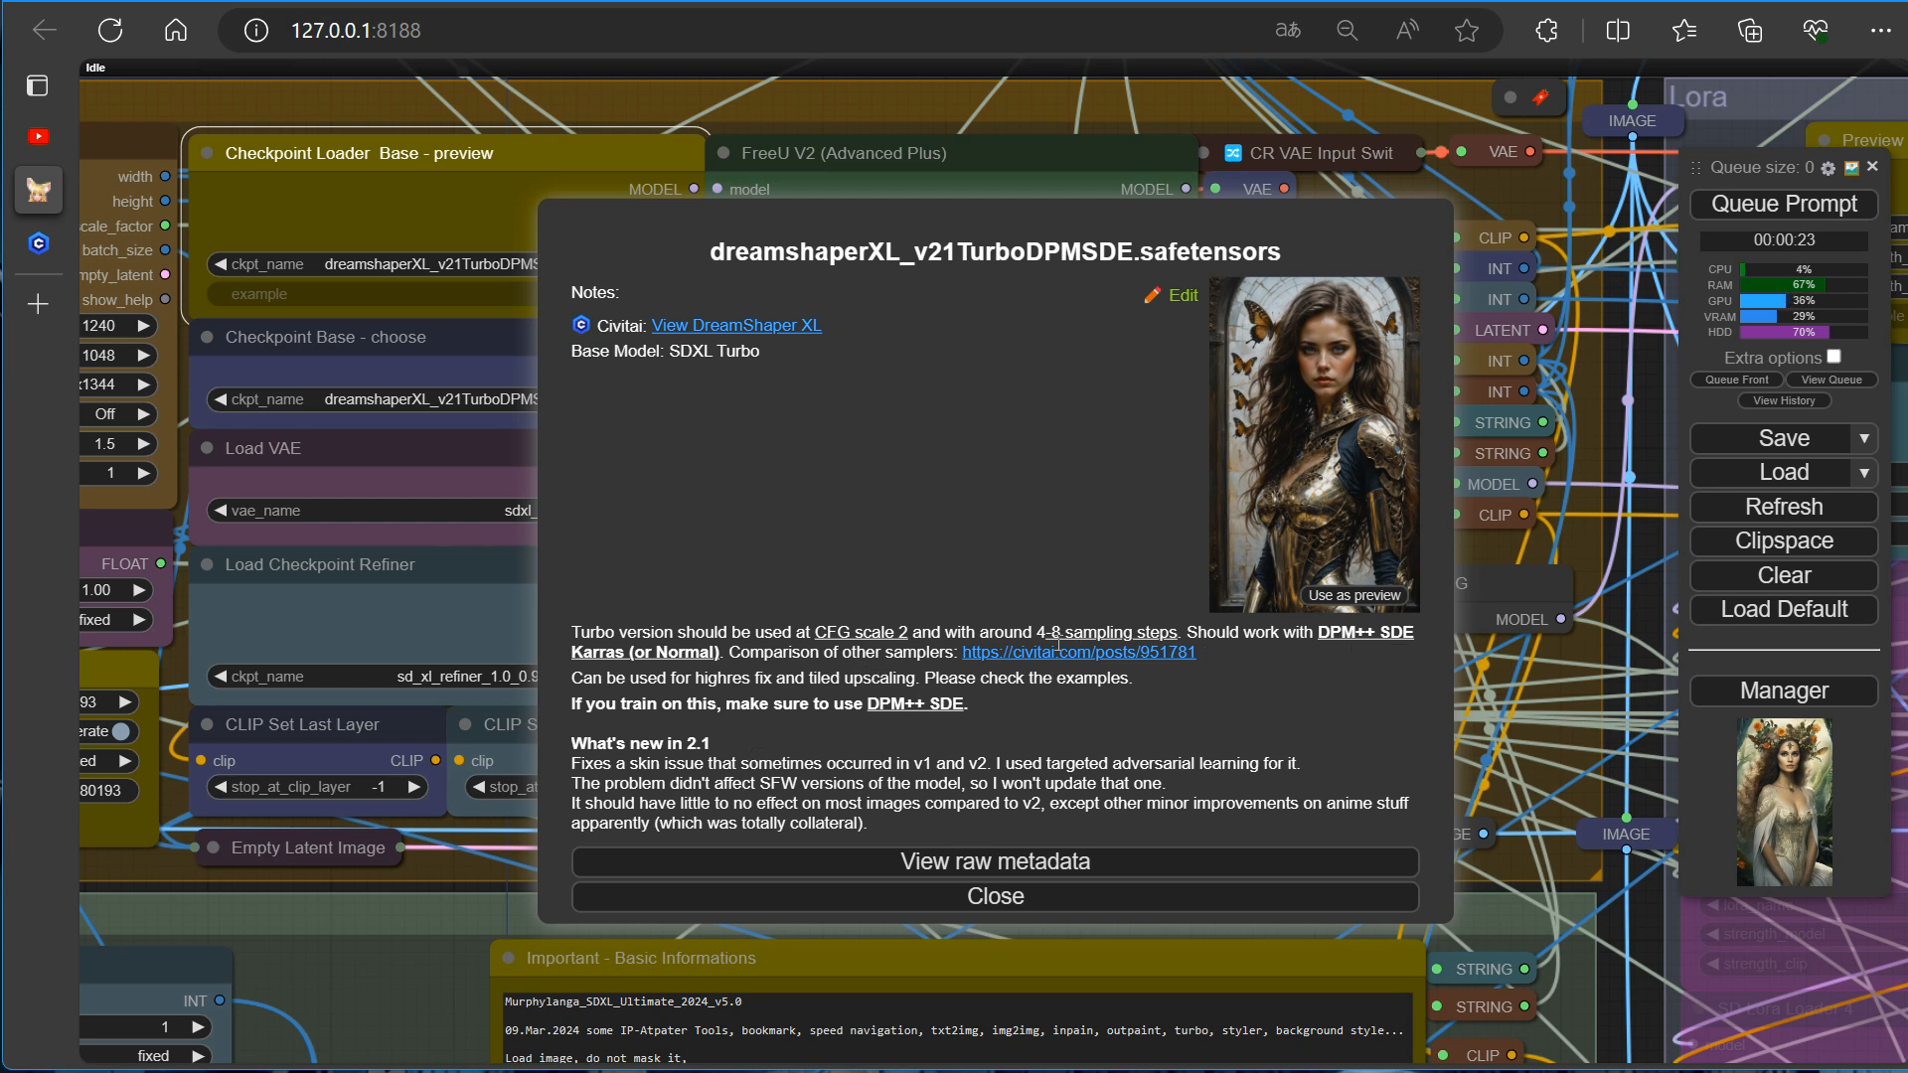
pyautogui.click(993, 894)
# Raise the Steps Int Literal in the start settings to 8.
pyautogui.press('1')
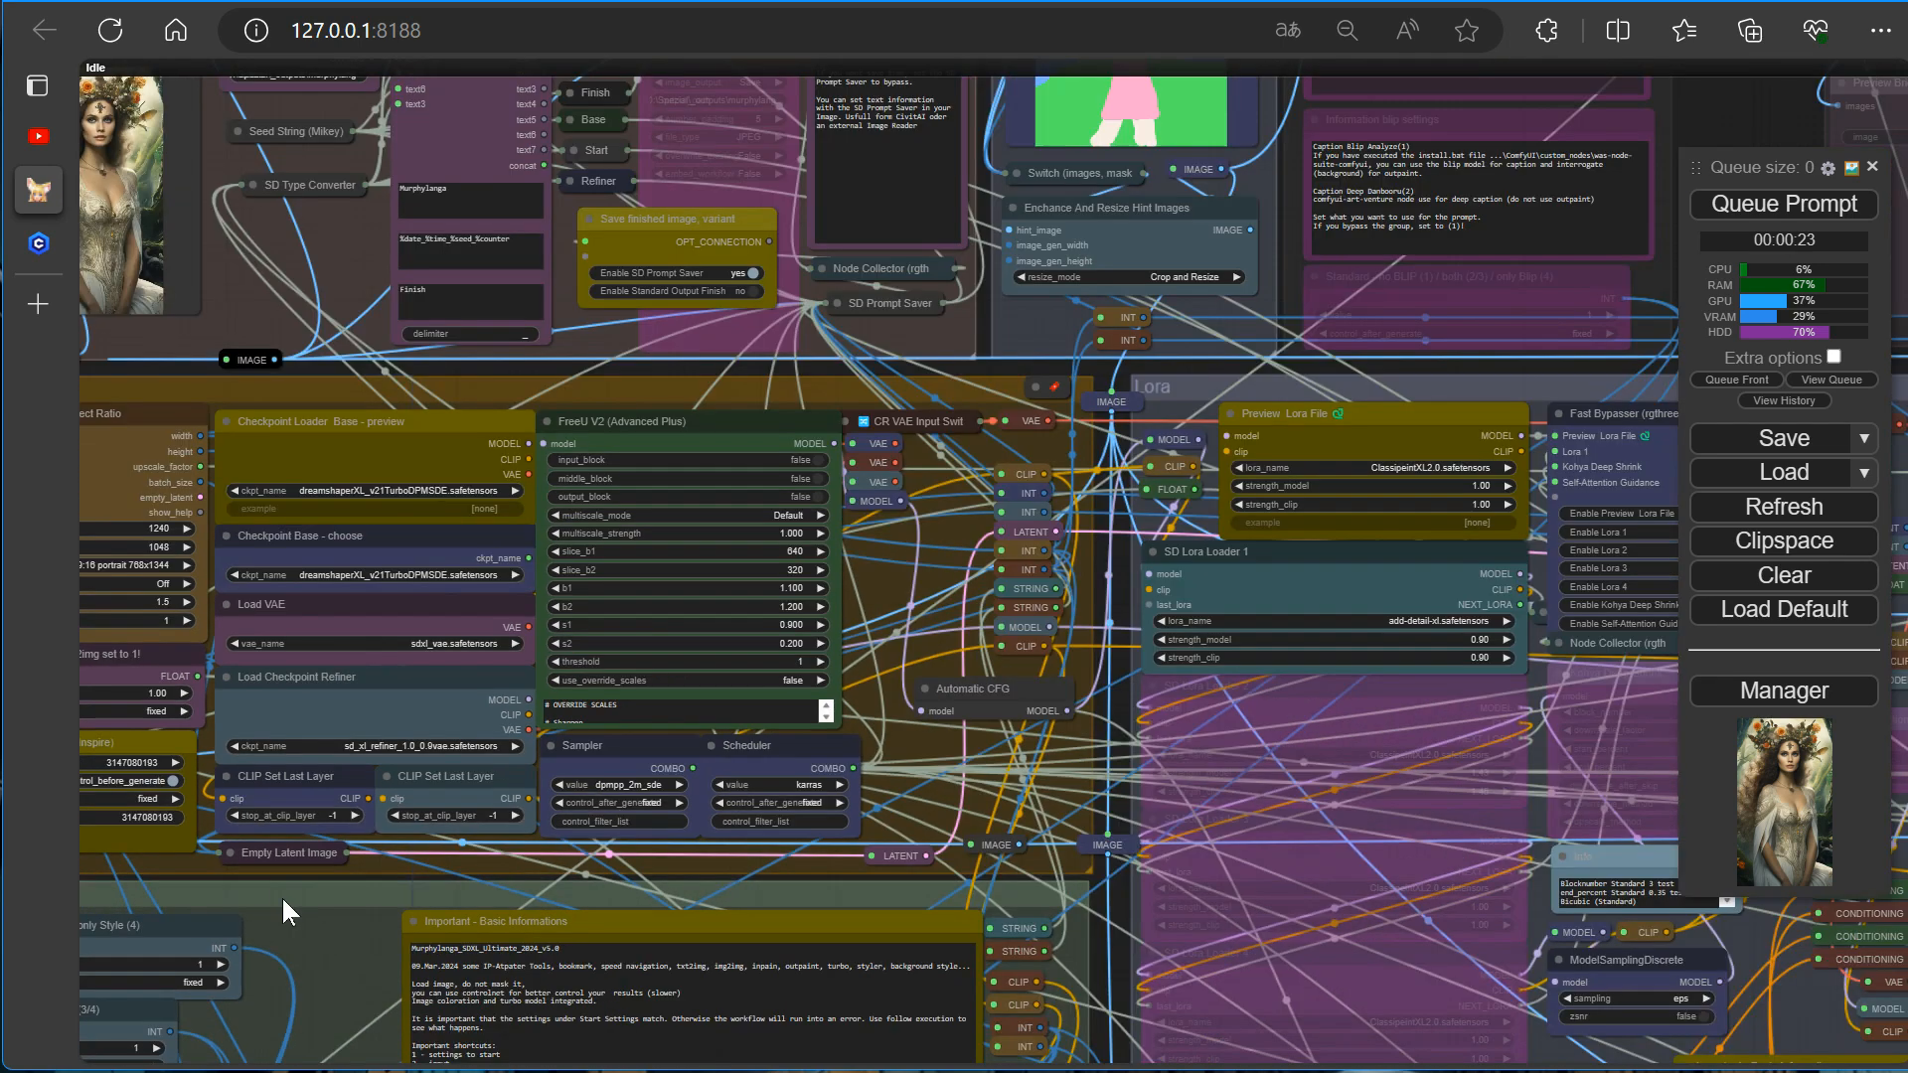
pyautogui.moveTo(1117, 849); pyautogui.dragTo(1285, 858)
pyautogui.scroll(6, 496, 837)
pyautogui.click(708, 634)
pyautogui.click(707, 634)
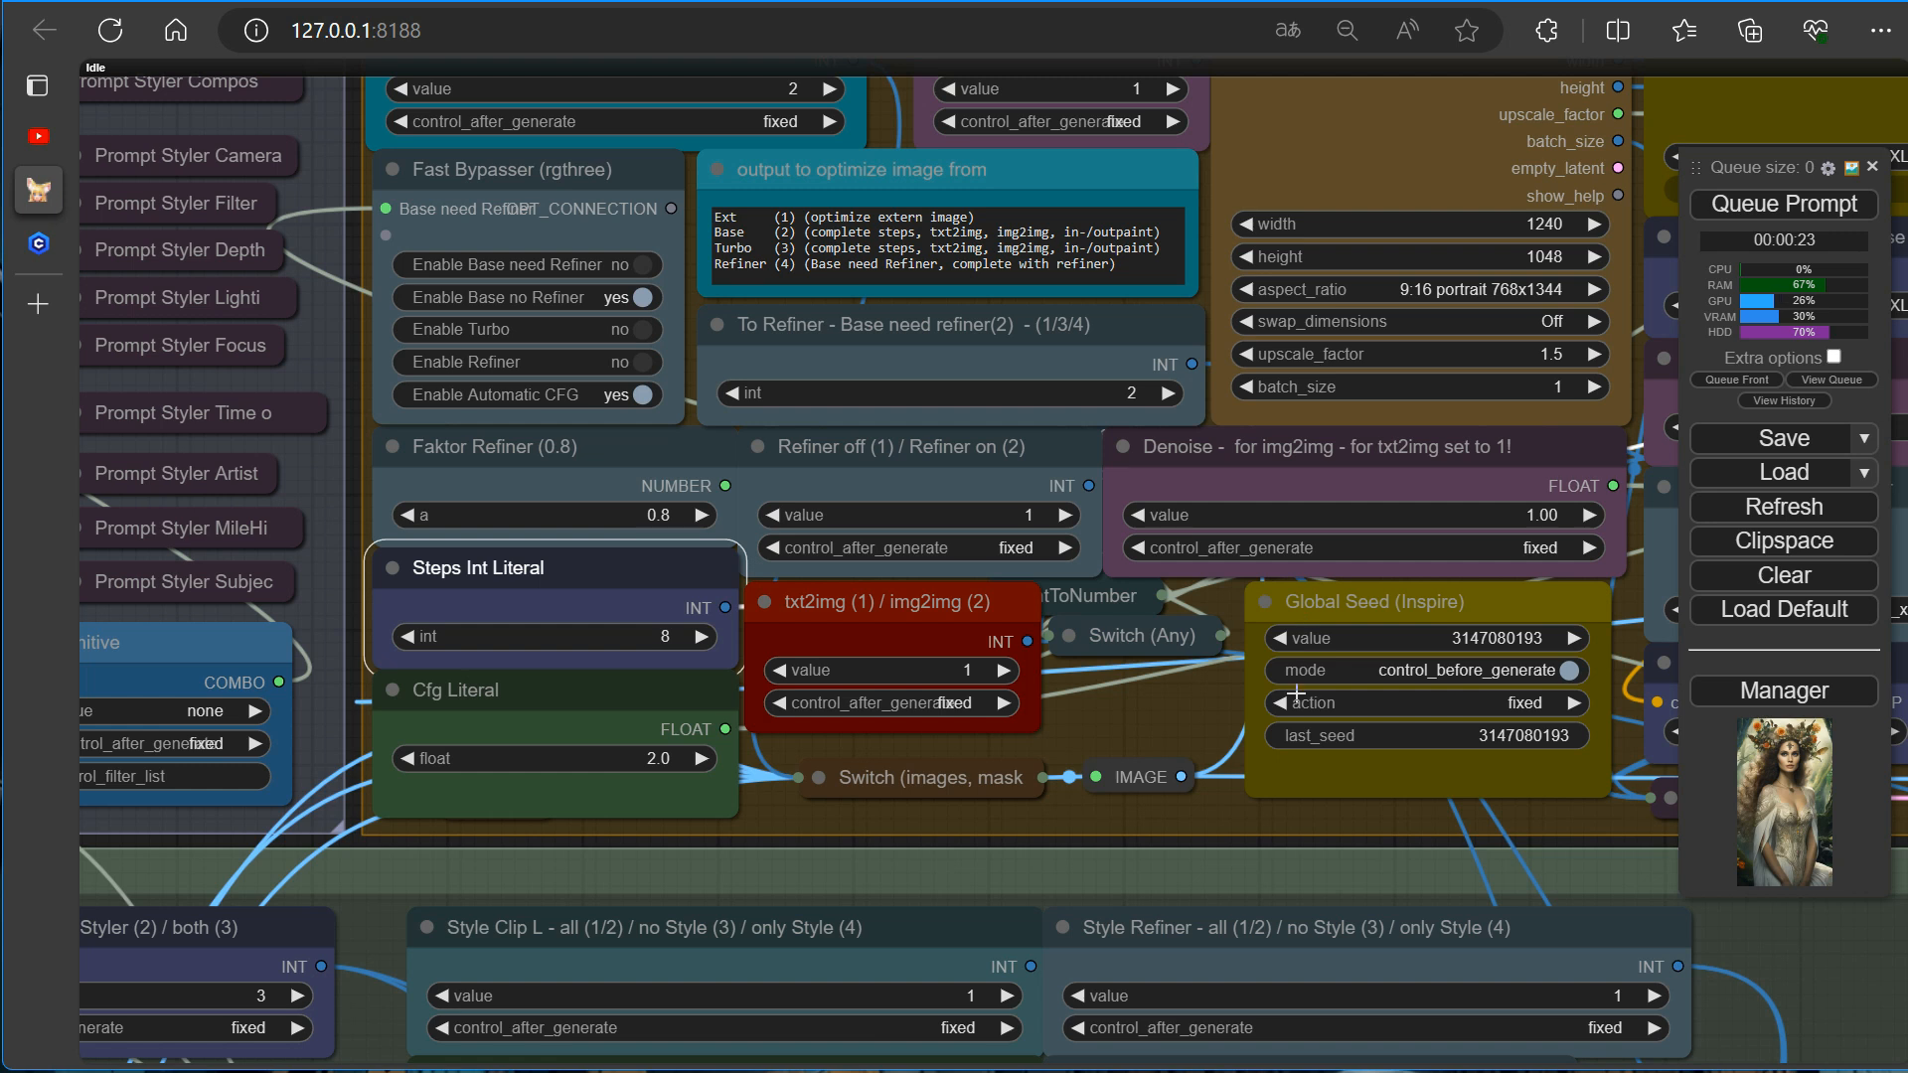
# Generate an image with the DreamShaper XL Turbo settings and inspect the result up close in the Bridge - start preview.
pyautogui.scroll(-5, 1246, 711)
pyautogui.scroll(-5, 1199, 738)
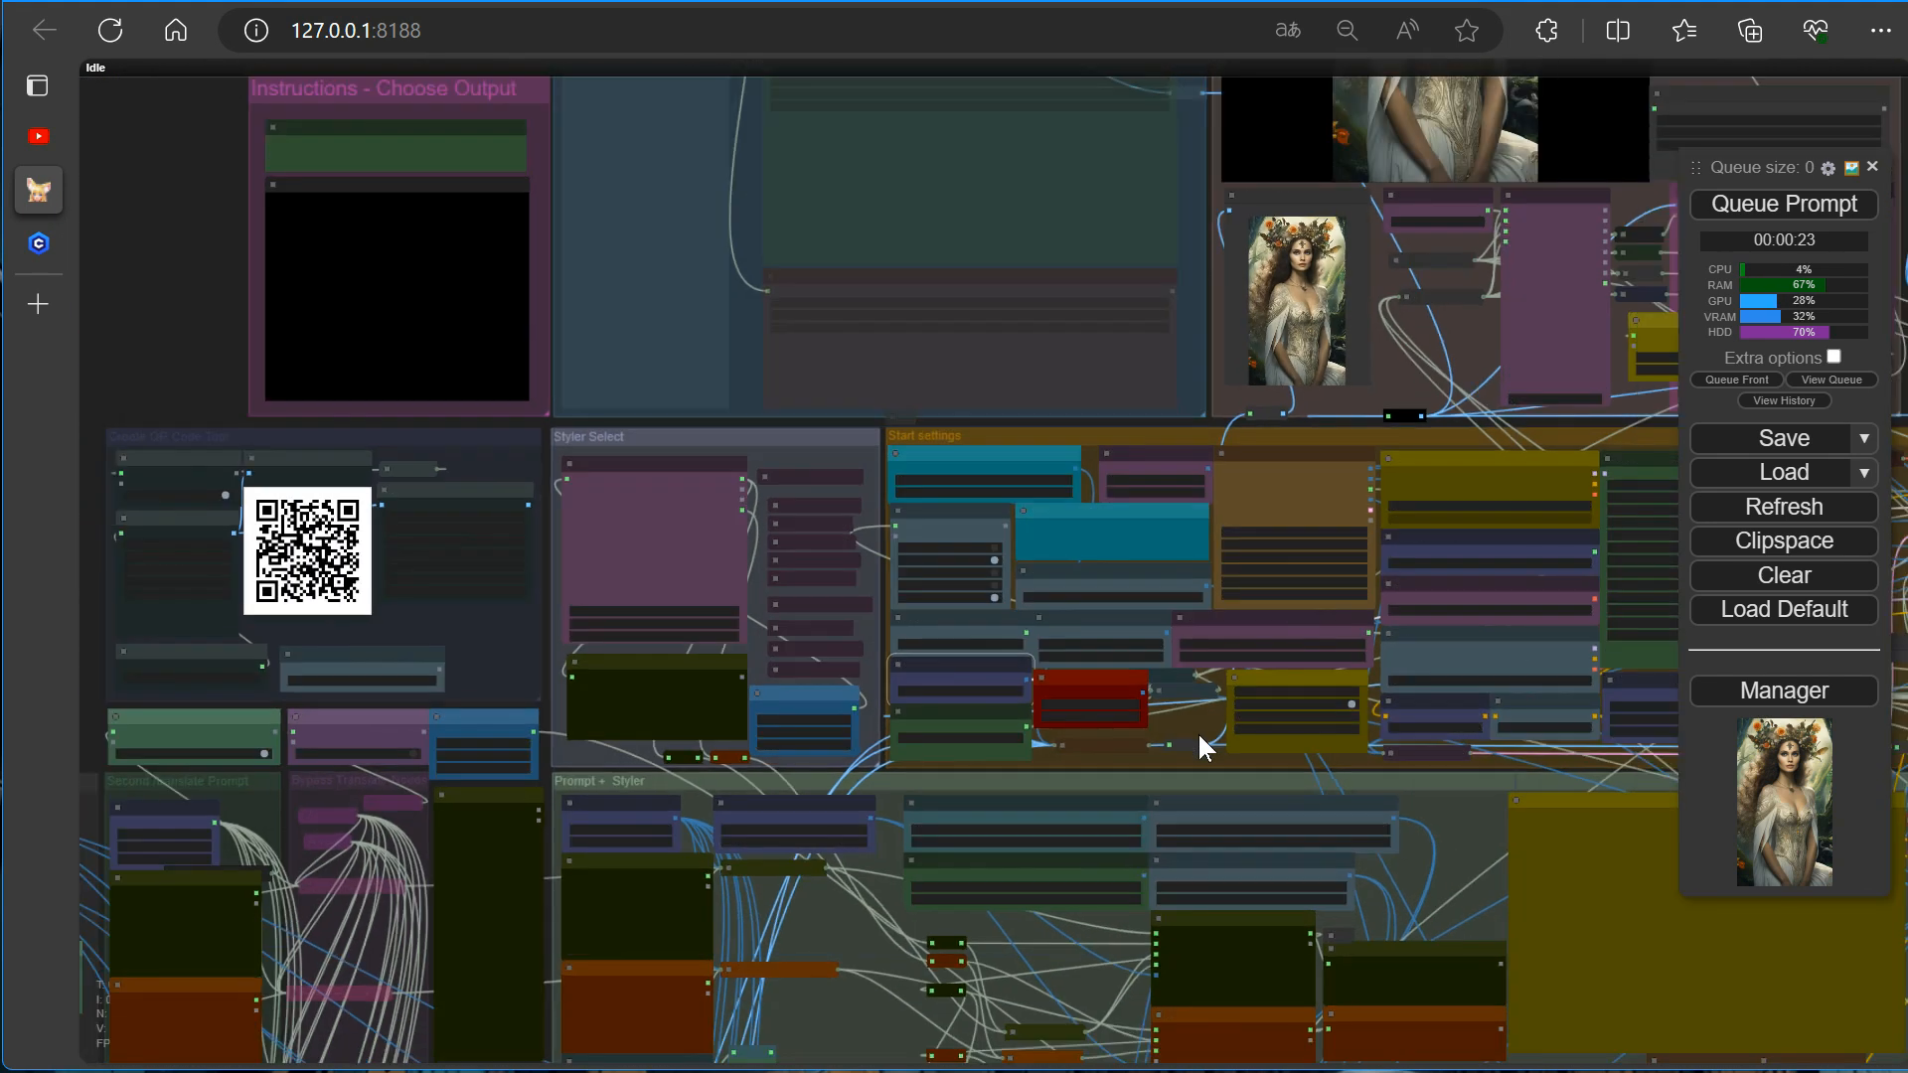
pyautogui.moveTo(1179, 717); pyautogui.dragTo(159, 702)
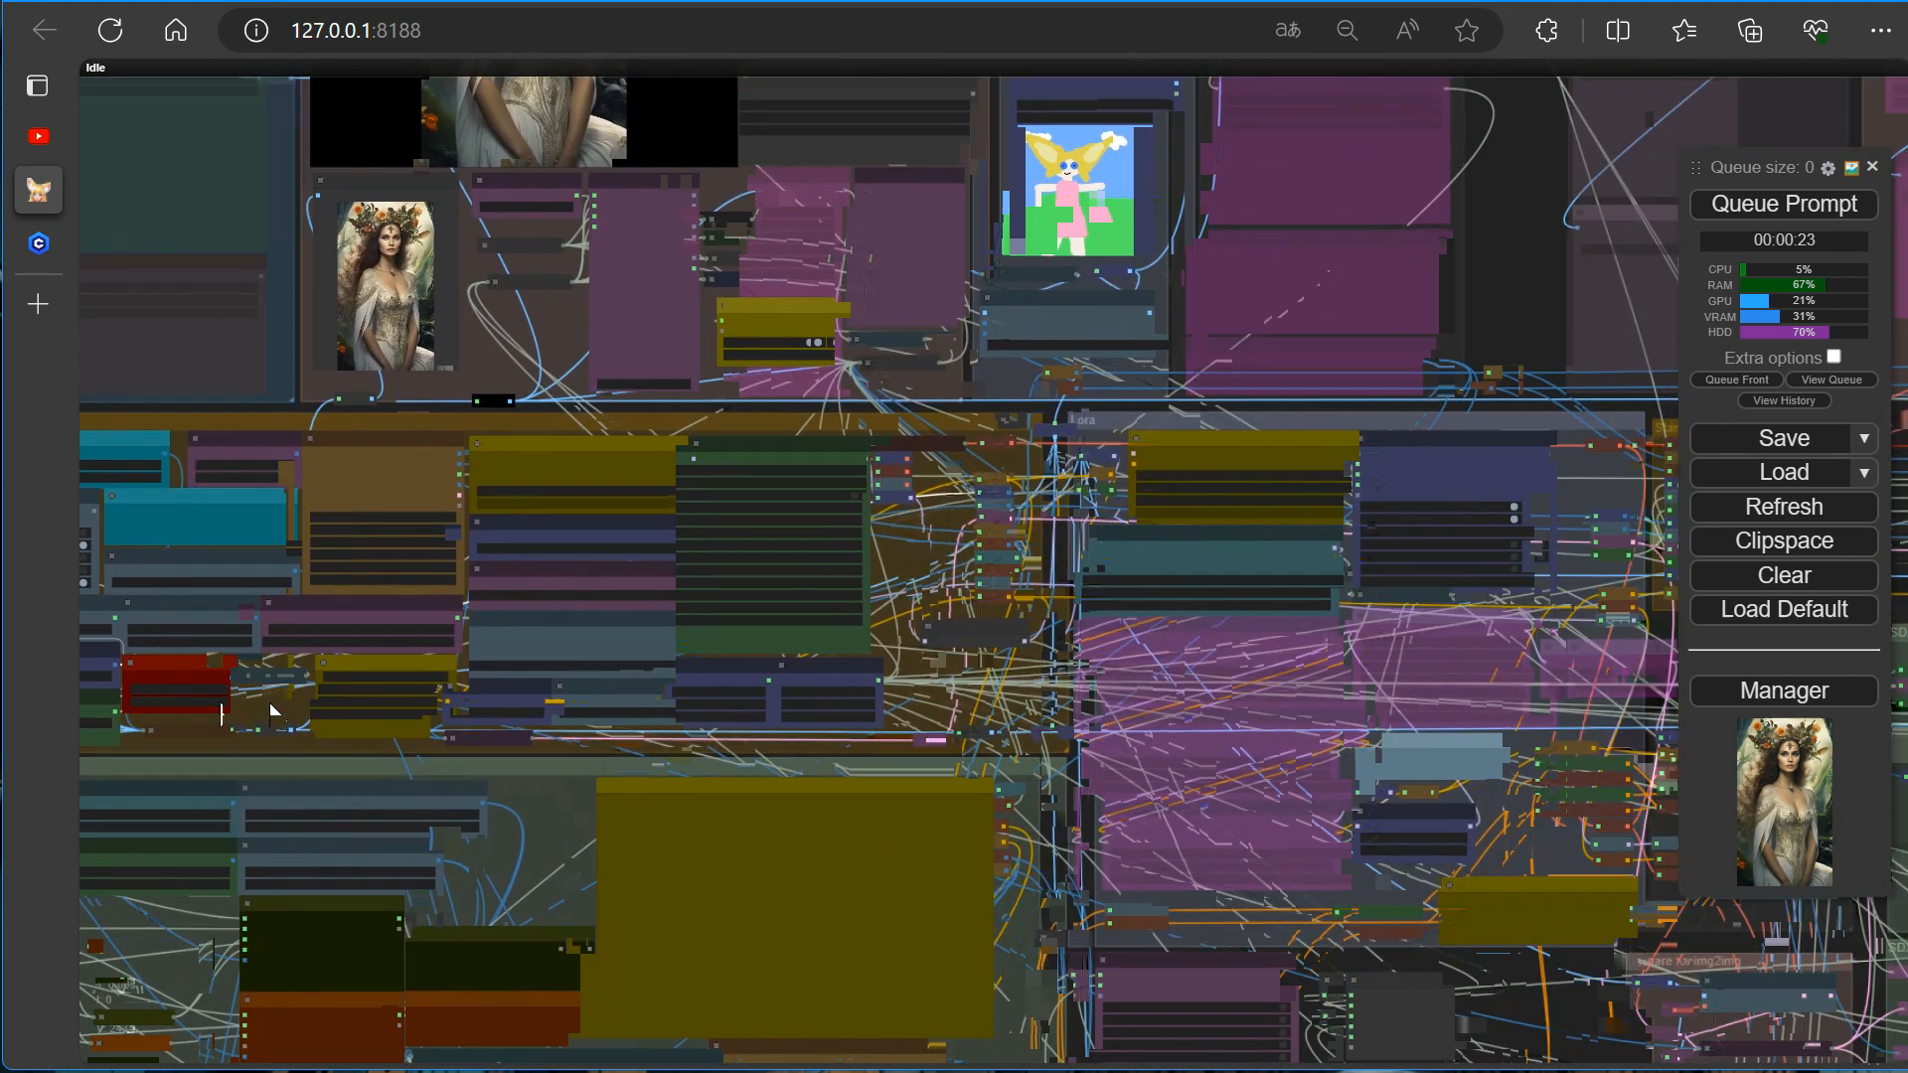
pyautogui.click(1811, 201)
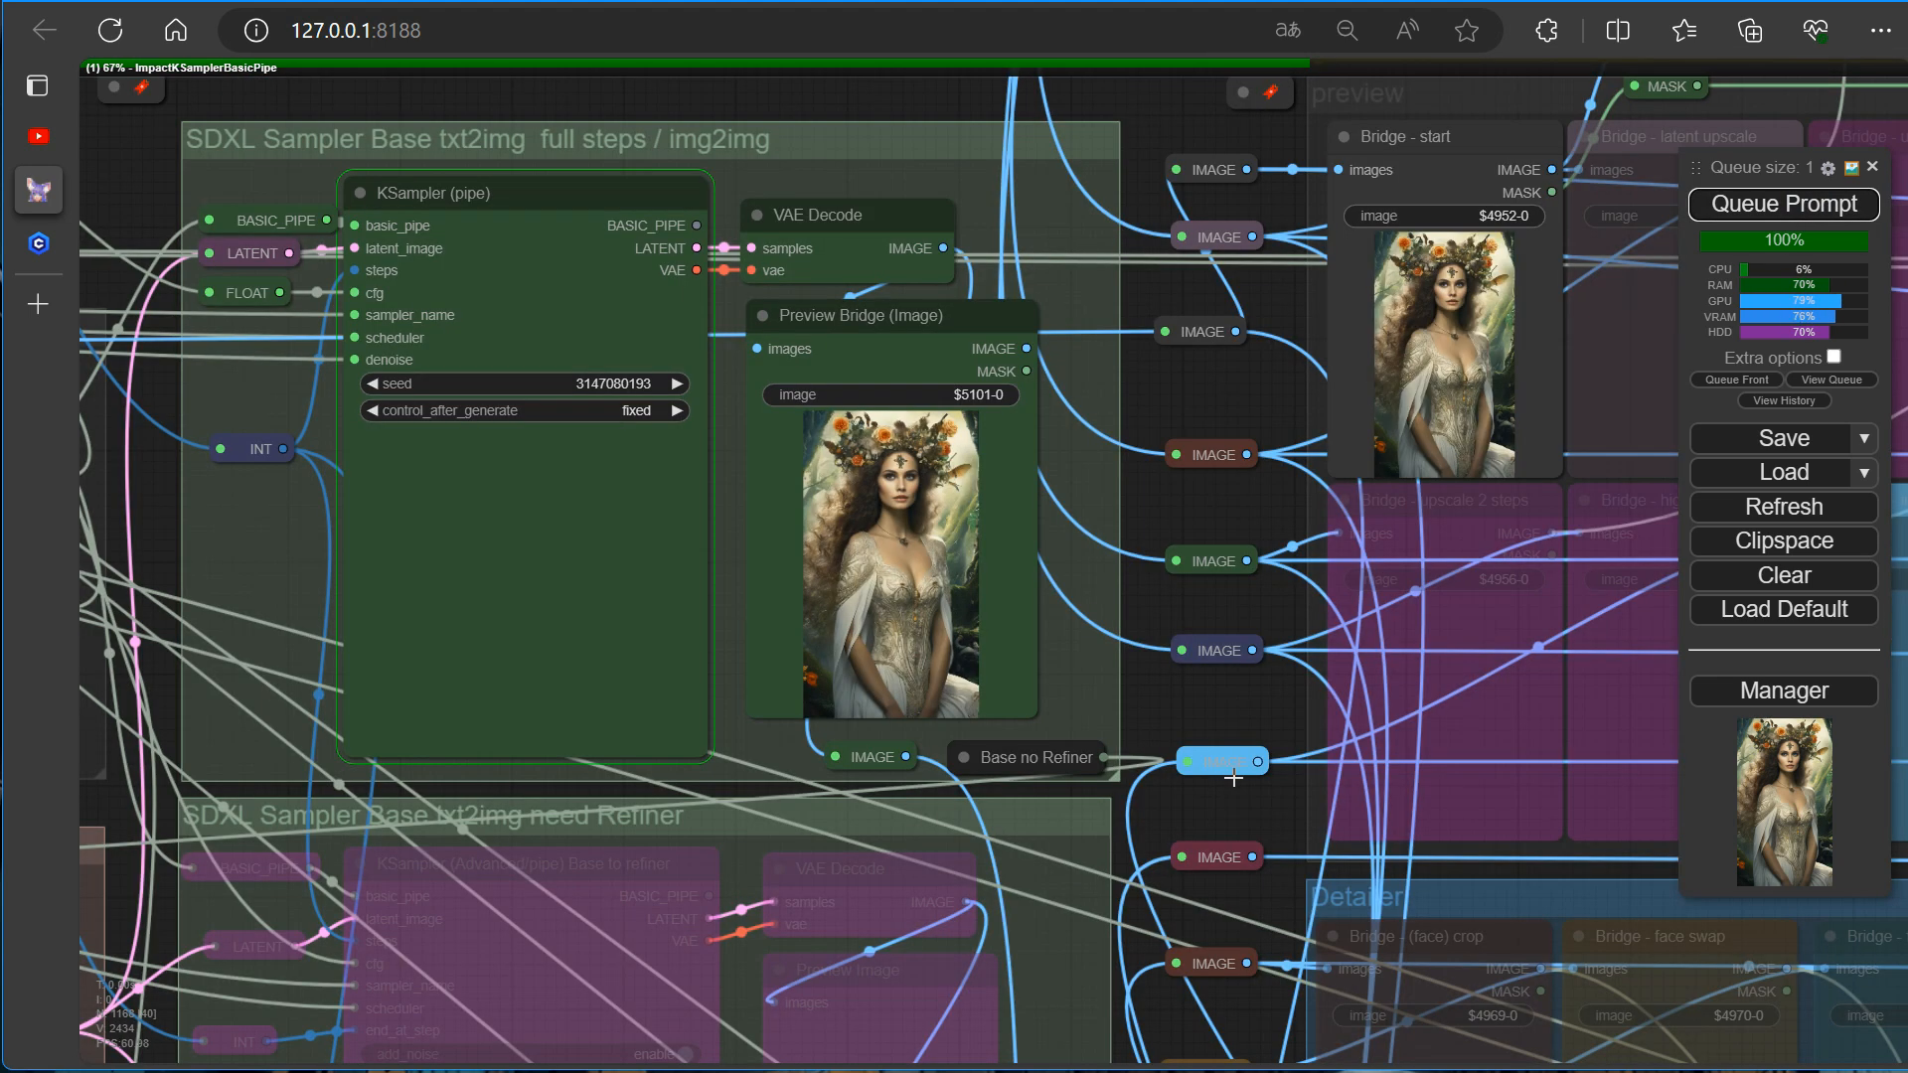
pyautogui.scroll(10, 1230, 773)
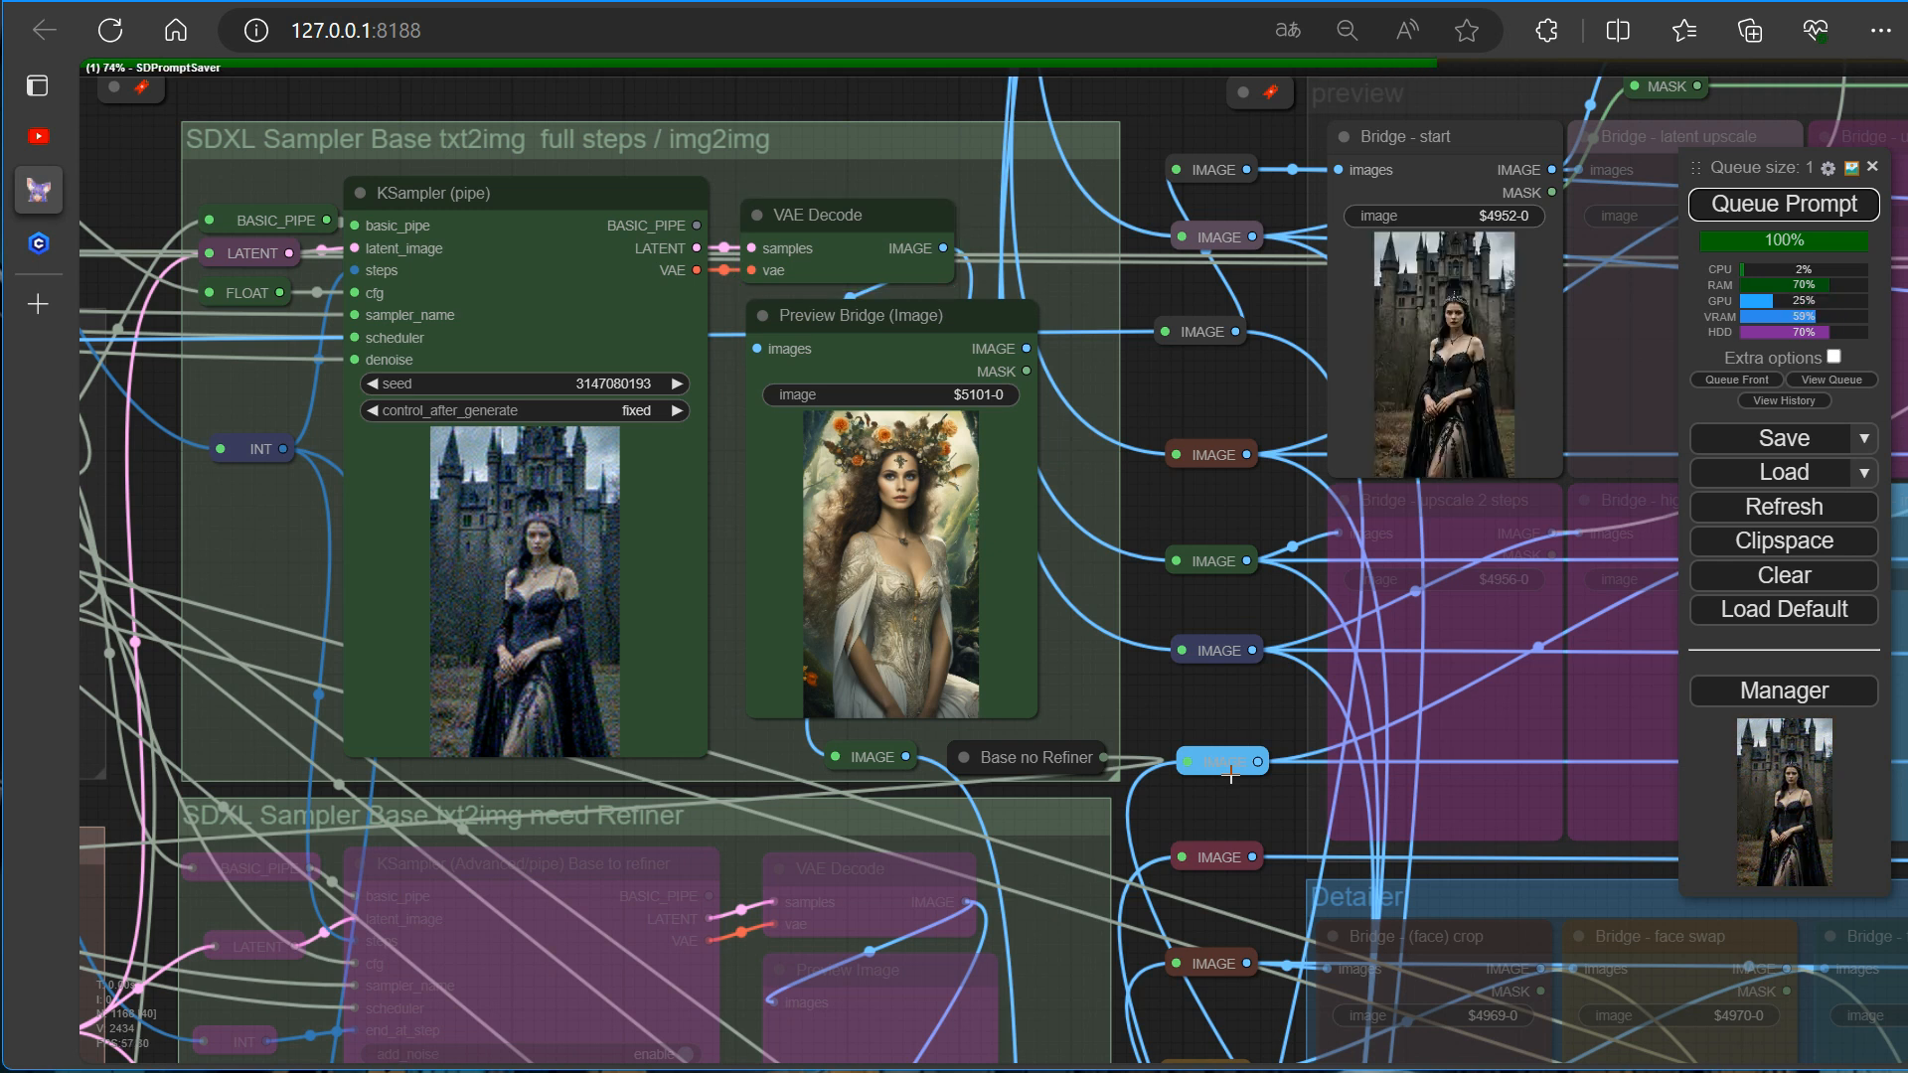
pyautogui.scroll(9, 890, 547)
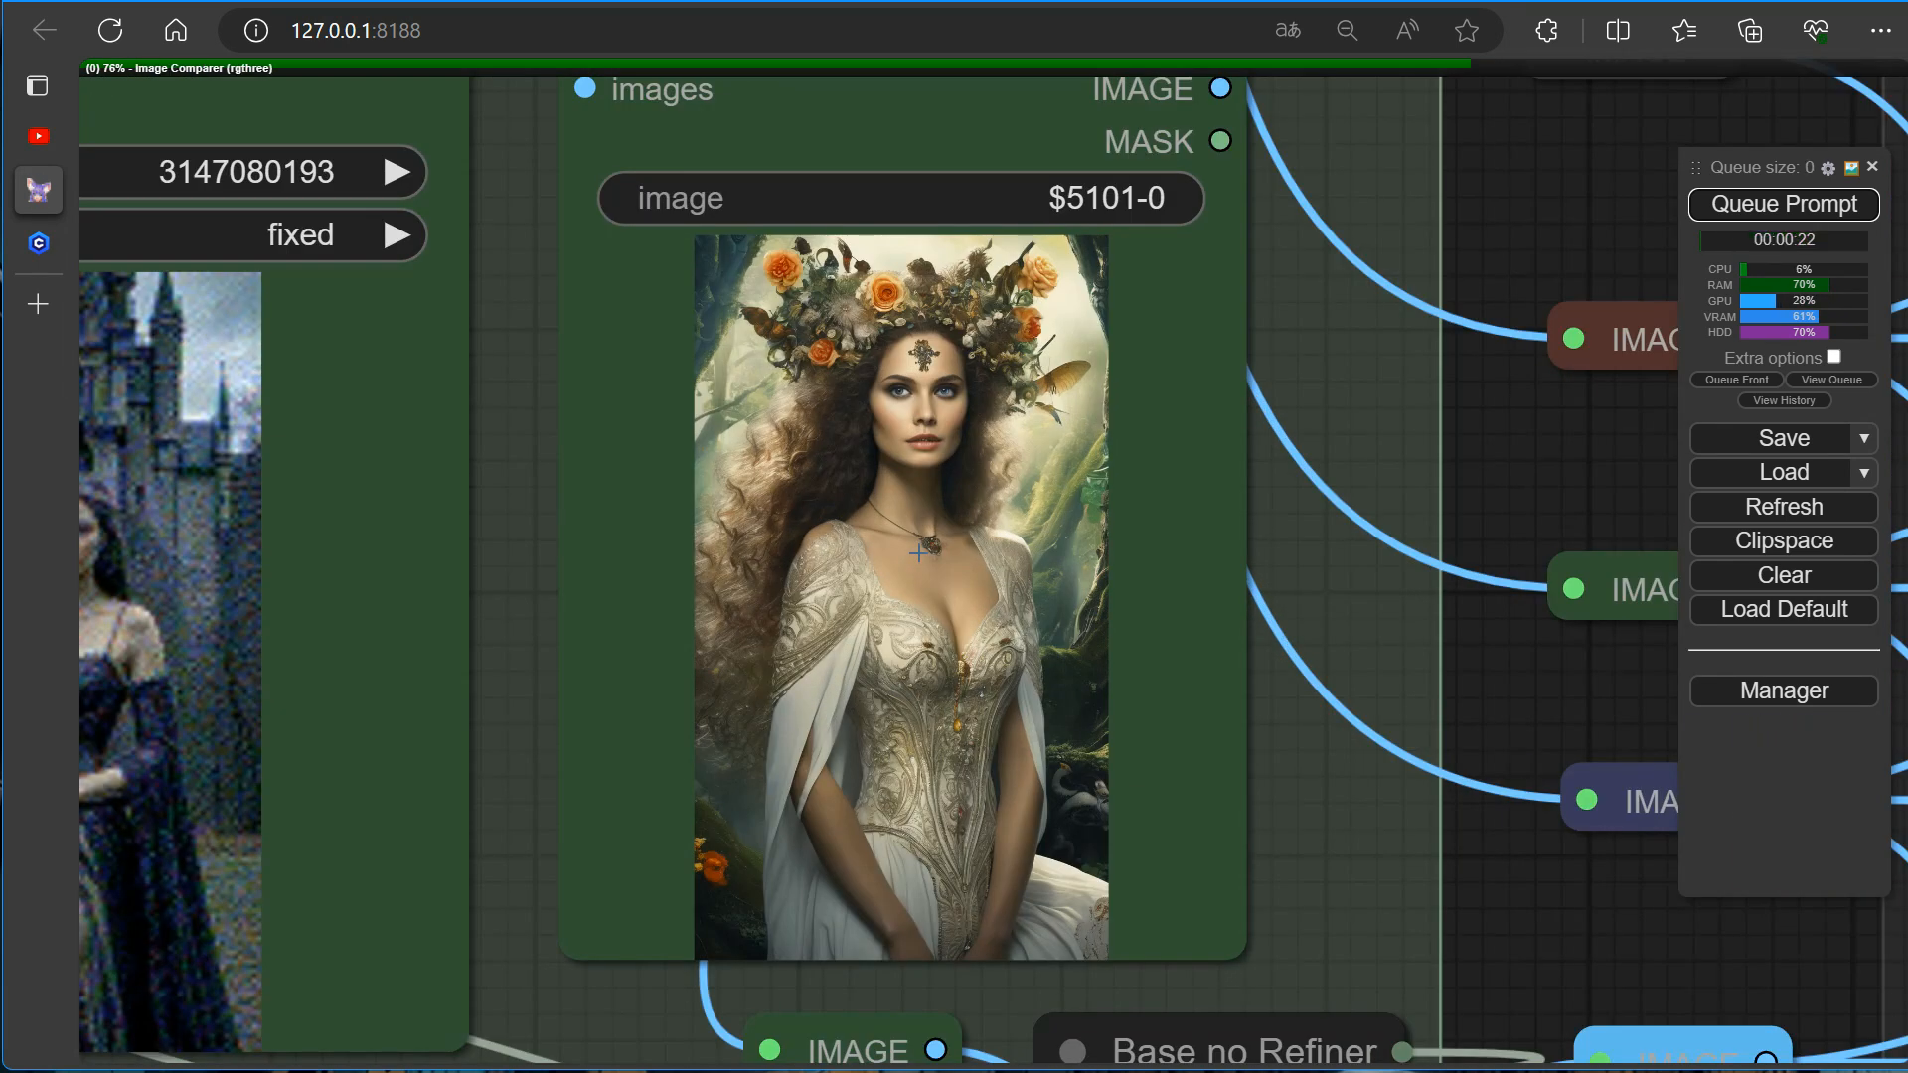
pyautogui.scroll(-7, 993, 547)
pyautogui.moveTo(1344, 485); pyautogui.dragTo(797, 594)
pyautogui.scroll(12, 1145, 473)
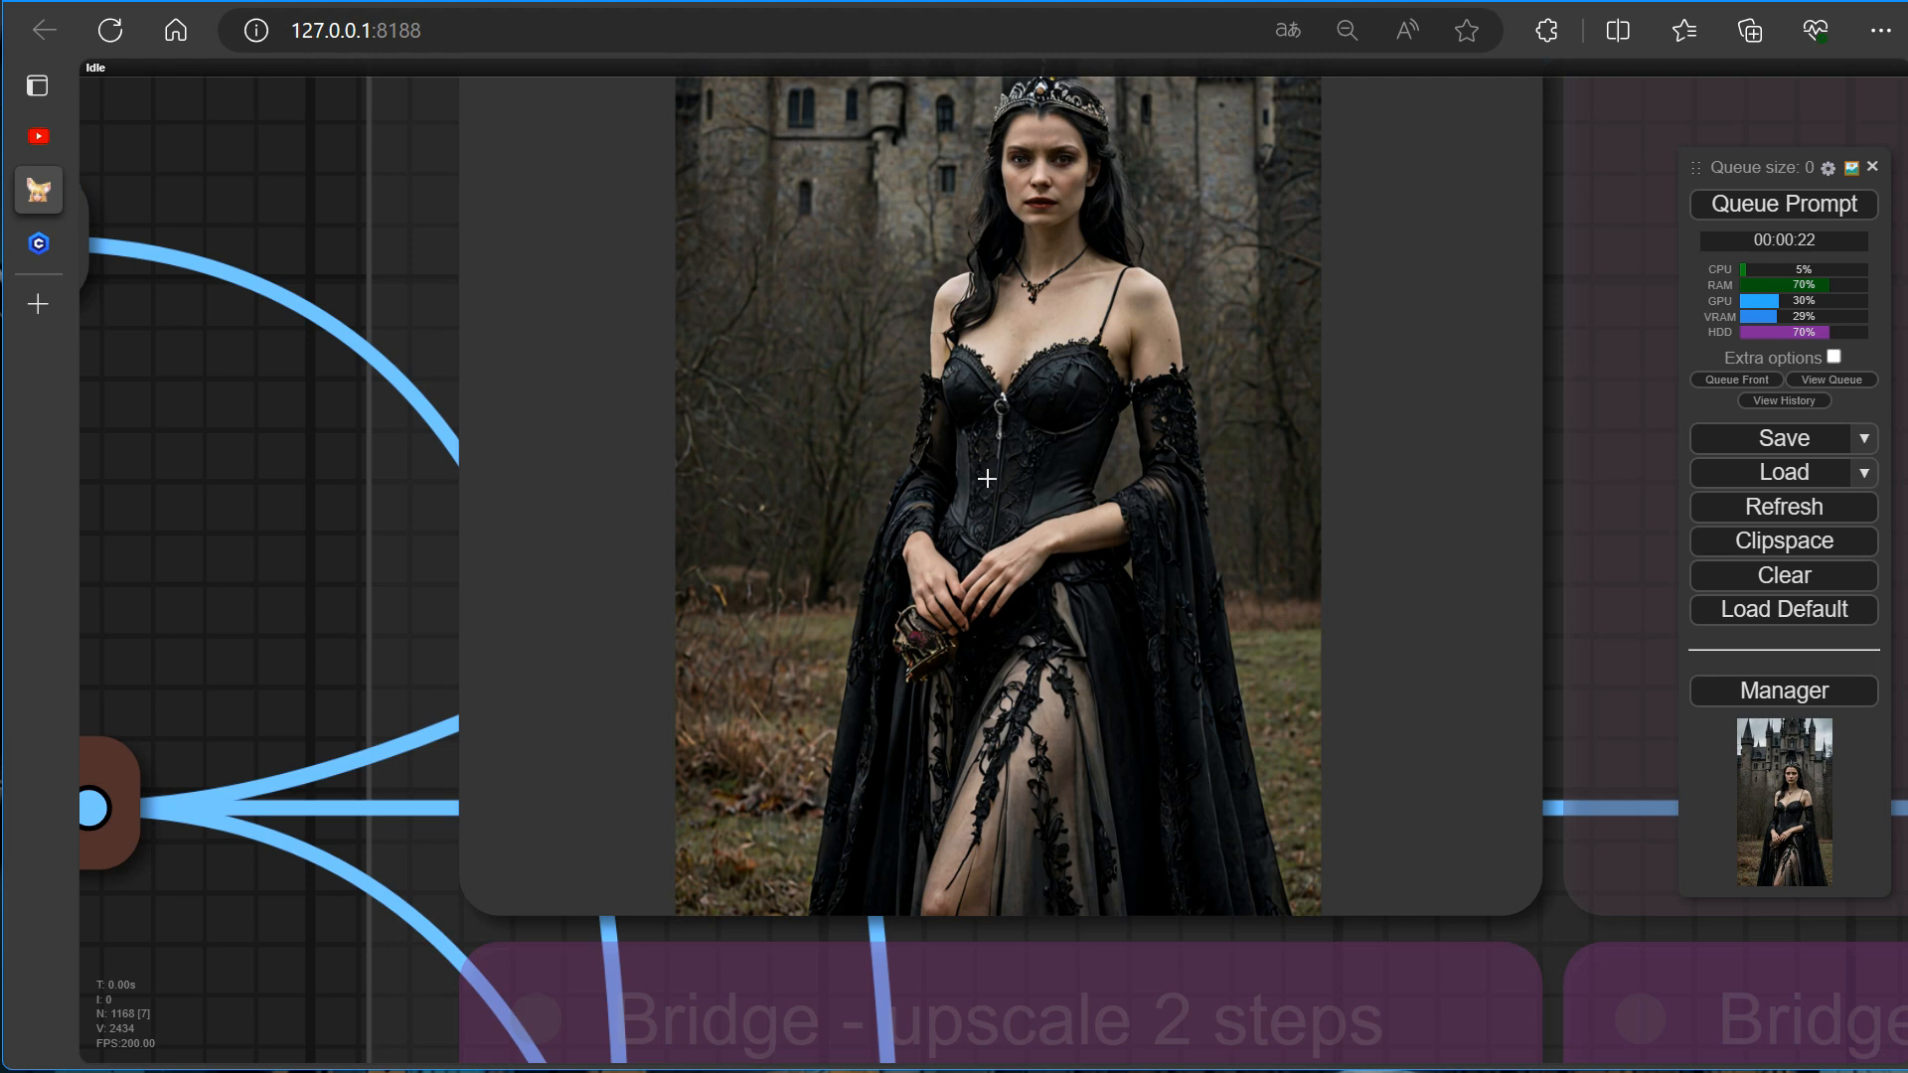
pyautogui.scroll(-12, 987, 478)
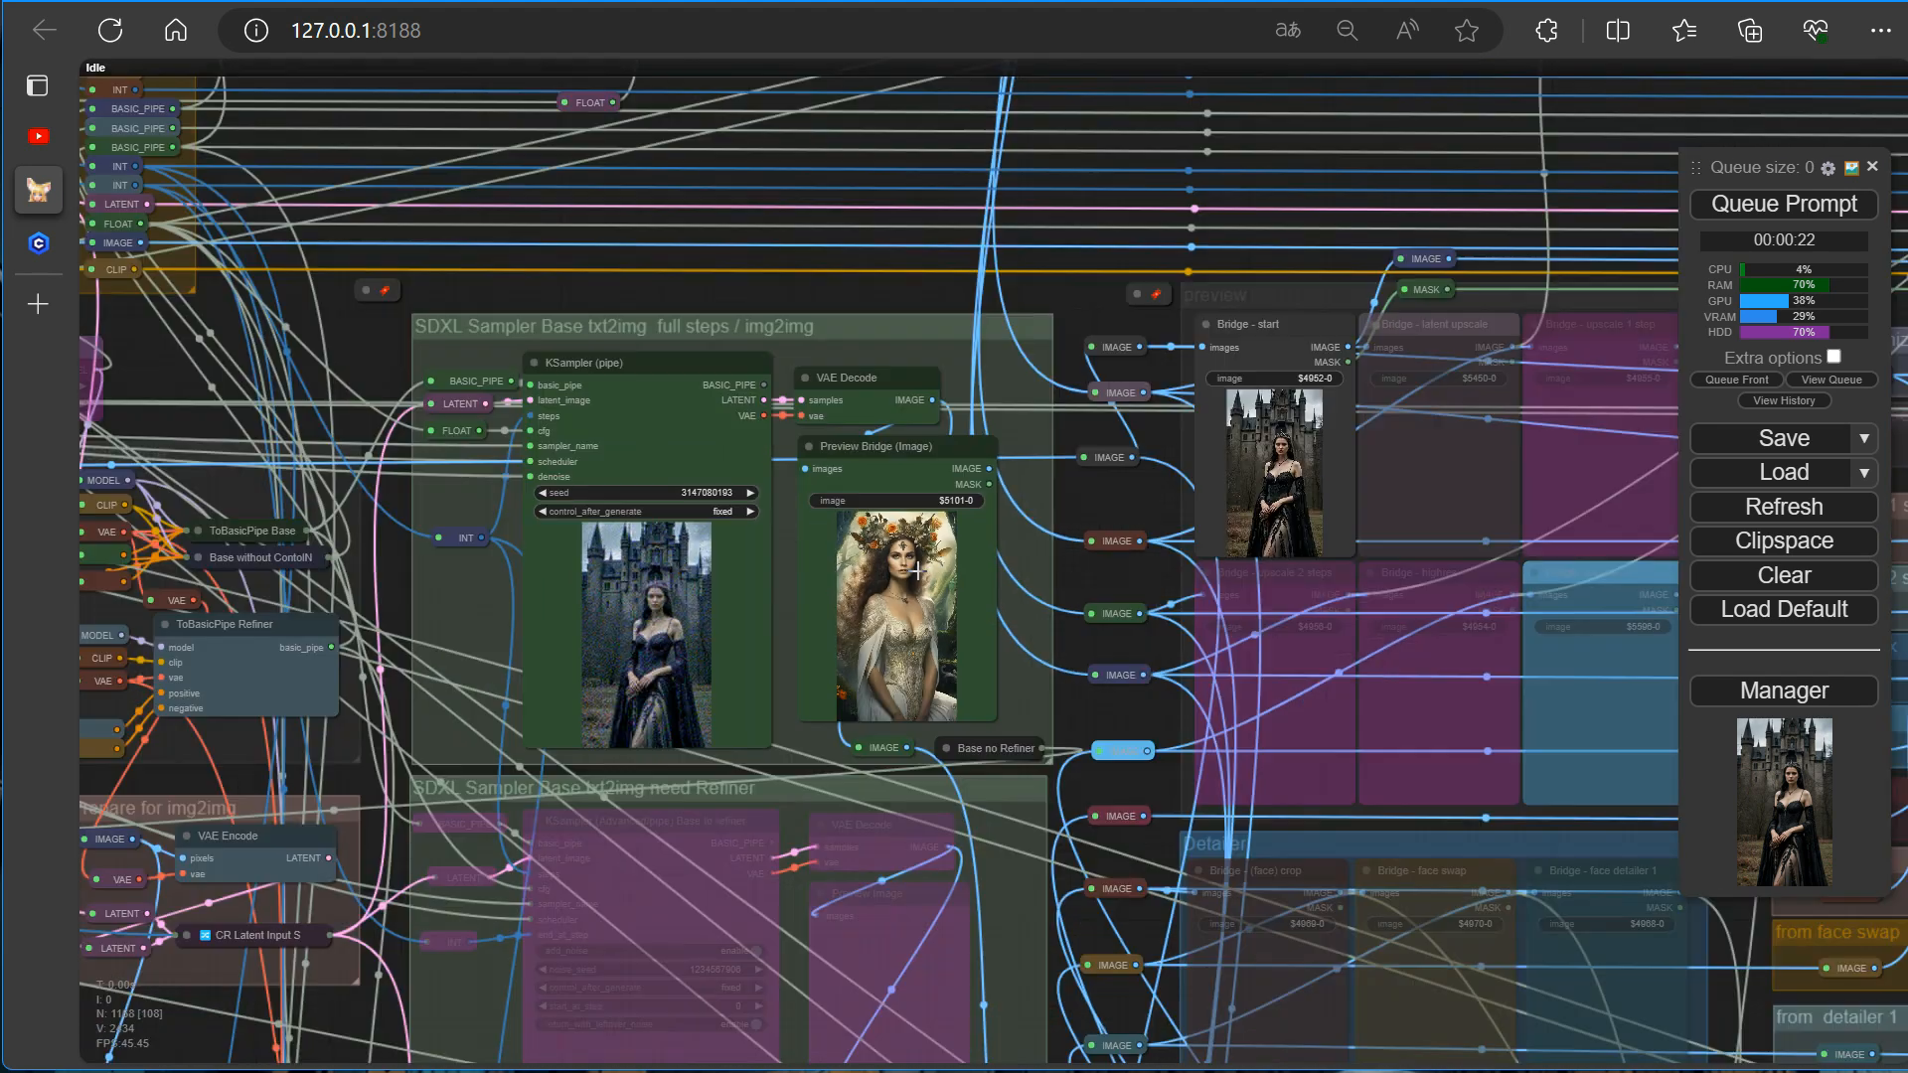
# Generate another image with the incrementing Fantasy style and examine it in the Bridge - start node.
pyautogui.click(1778, 206)
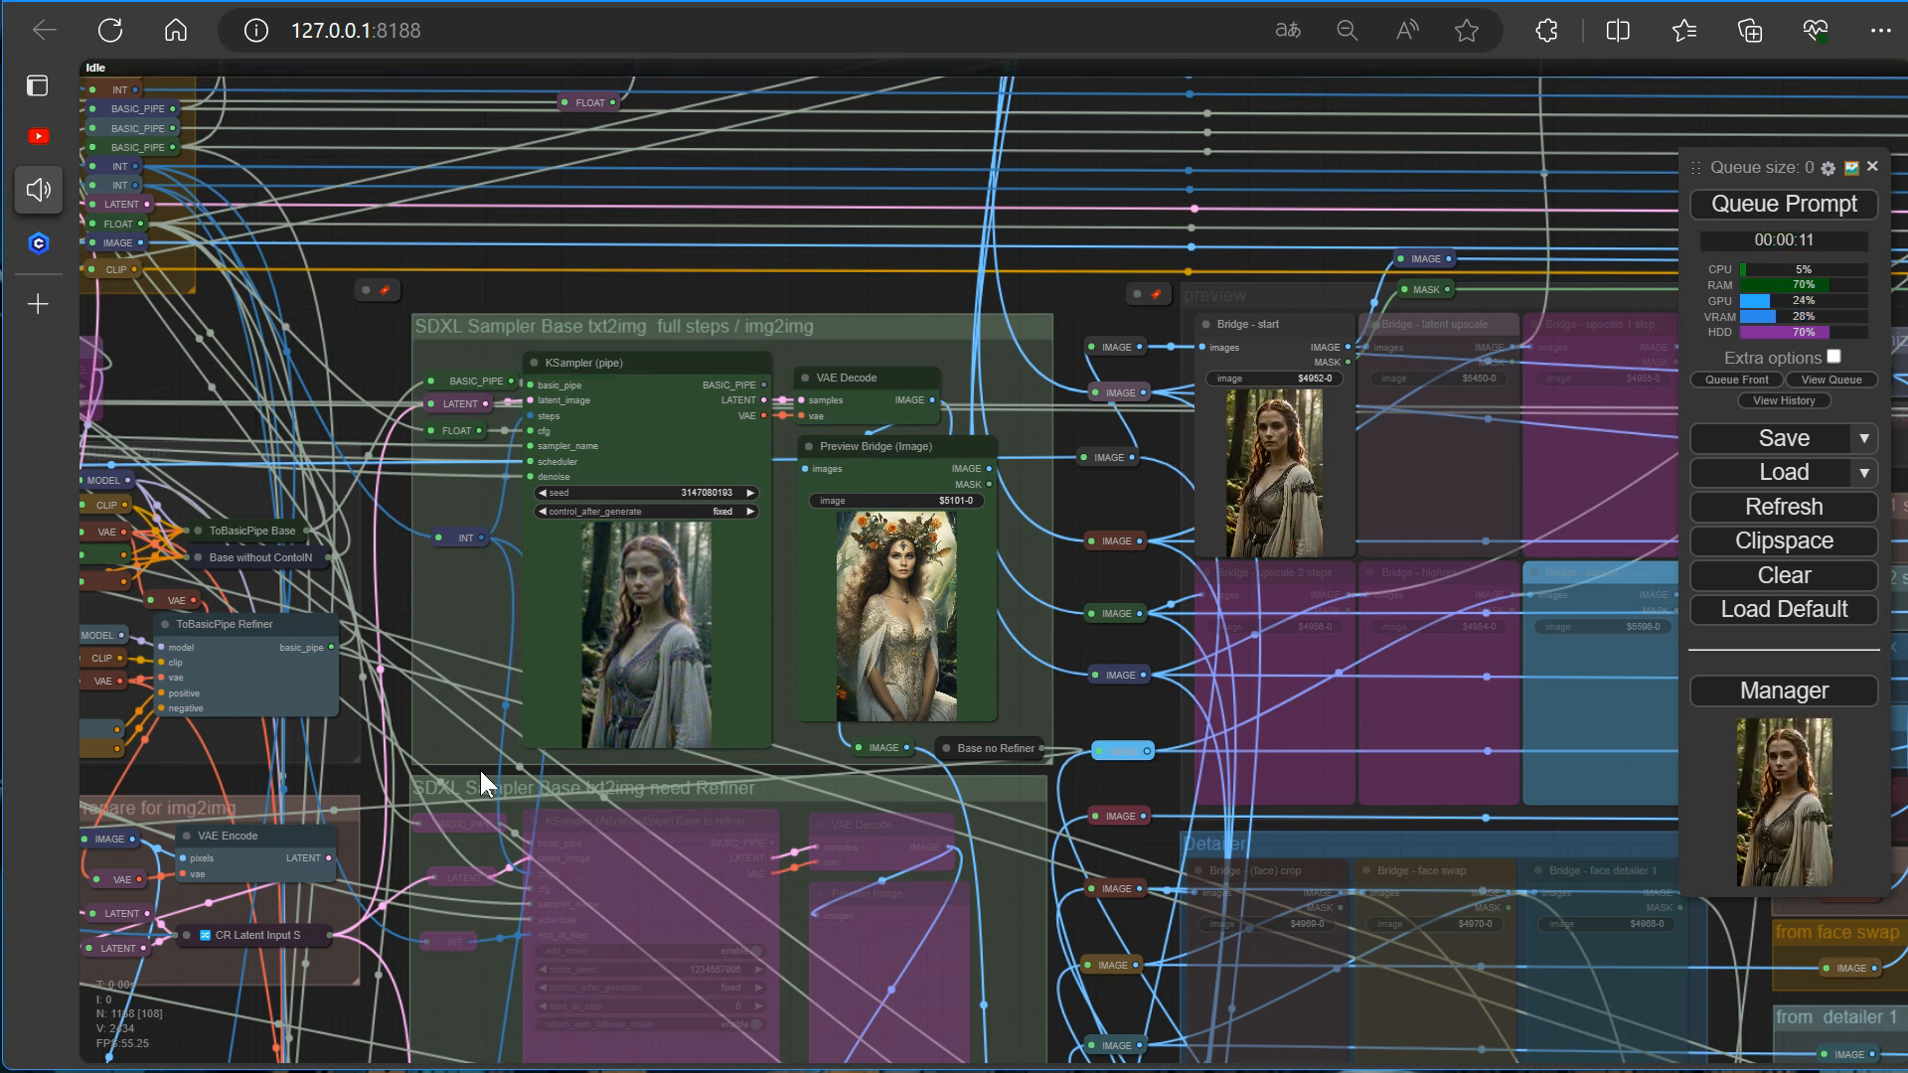
pyautogui.scroll(10, 999, 648)
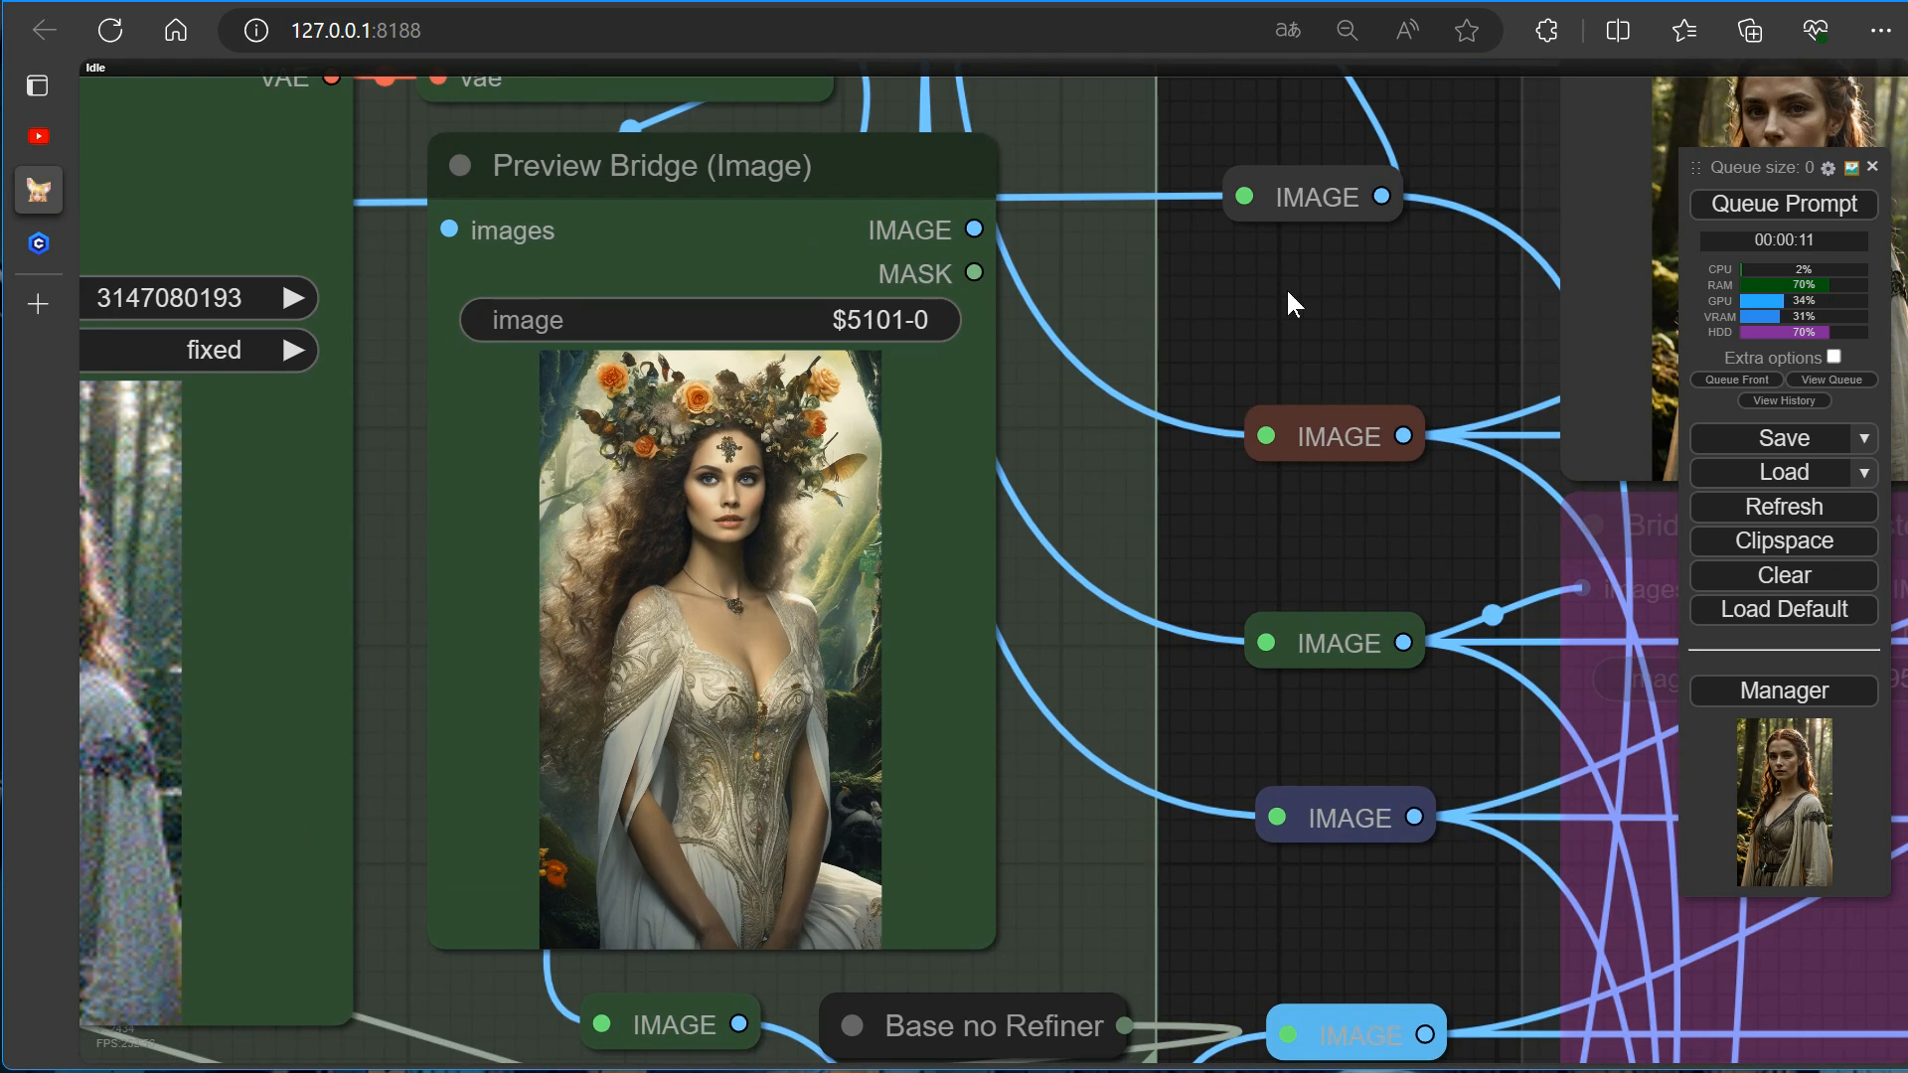
pyautogui.moveTo(1288, 291); pyautogui.dragTo(207, 752)
pyautogui.scroll(5, 884, 769)
pyautogui.moveTo(131, 507); pyautogui.dragTo(562, 486)
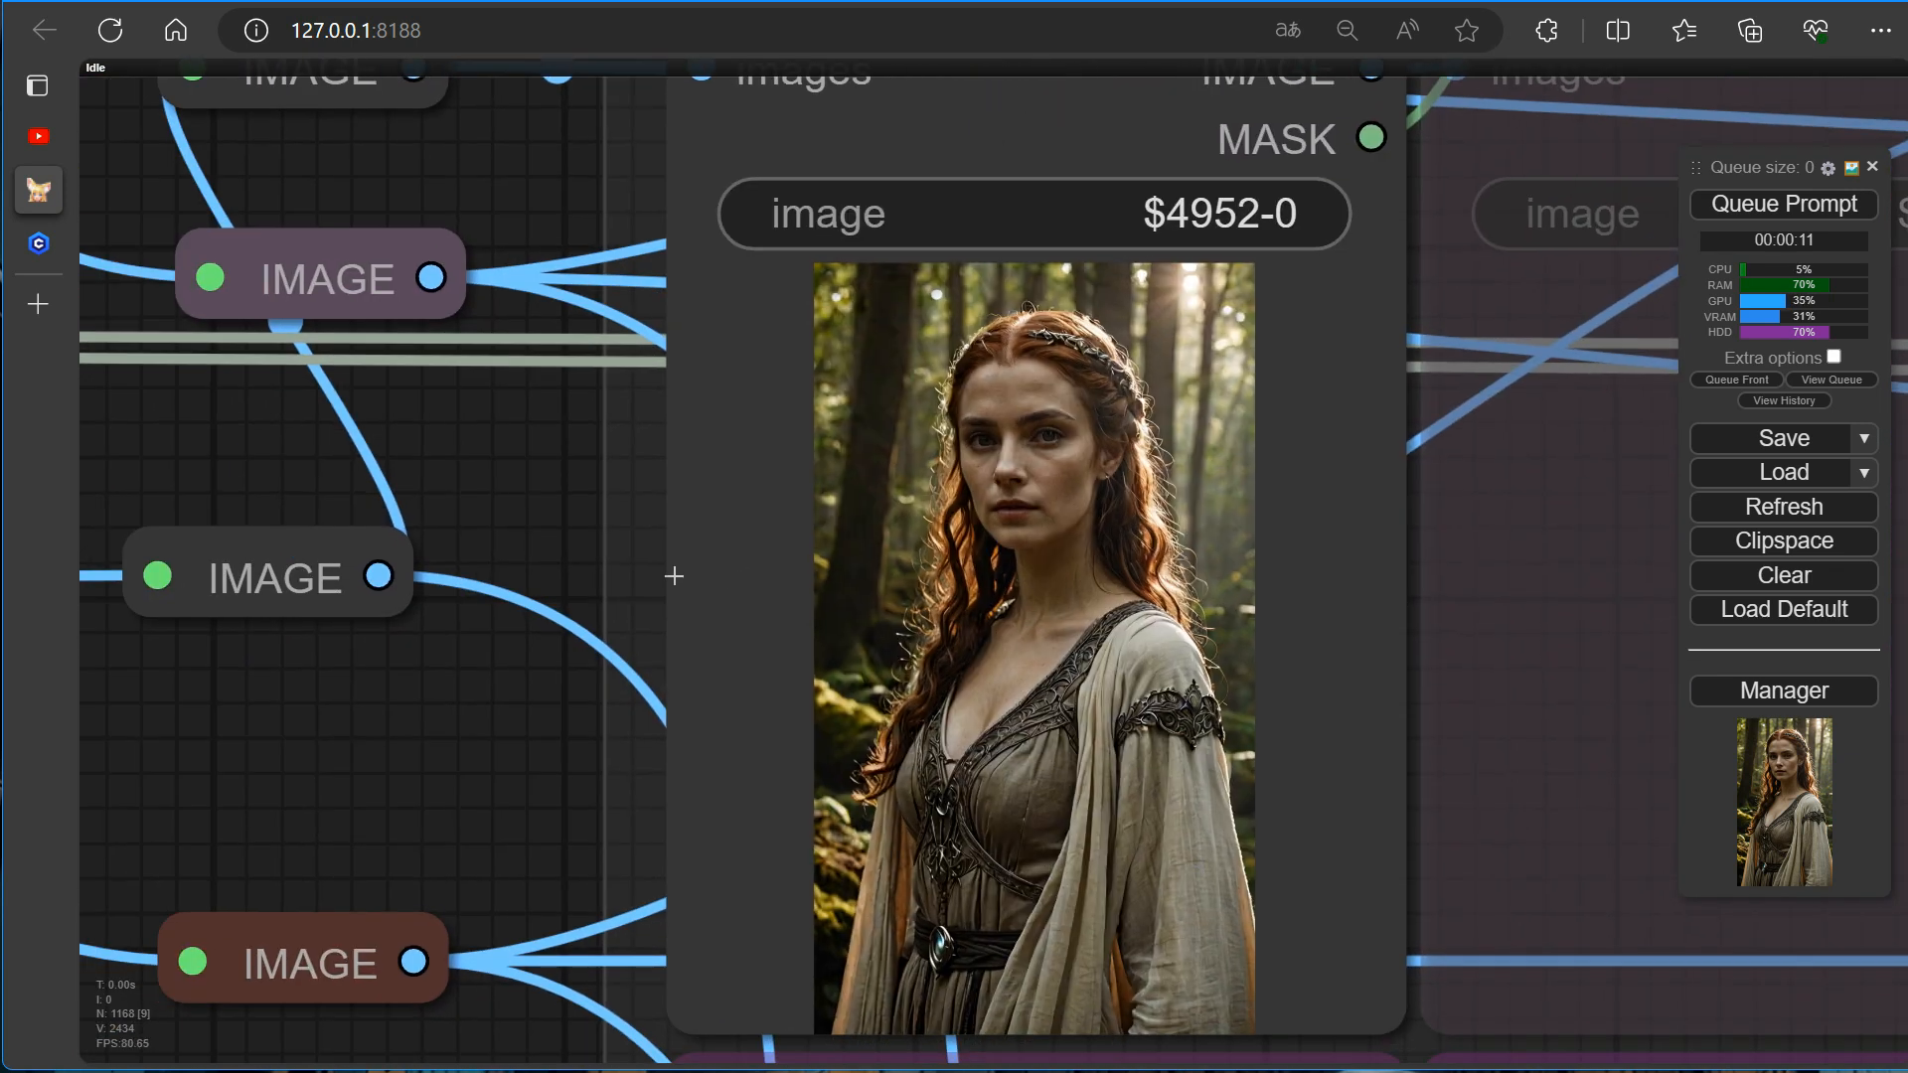
# Go to the large Preview Image beside the Info Image generation node and generate further images from there.
pyautogui.press('9')
pyautogui.click(1788, 207)
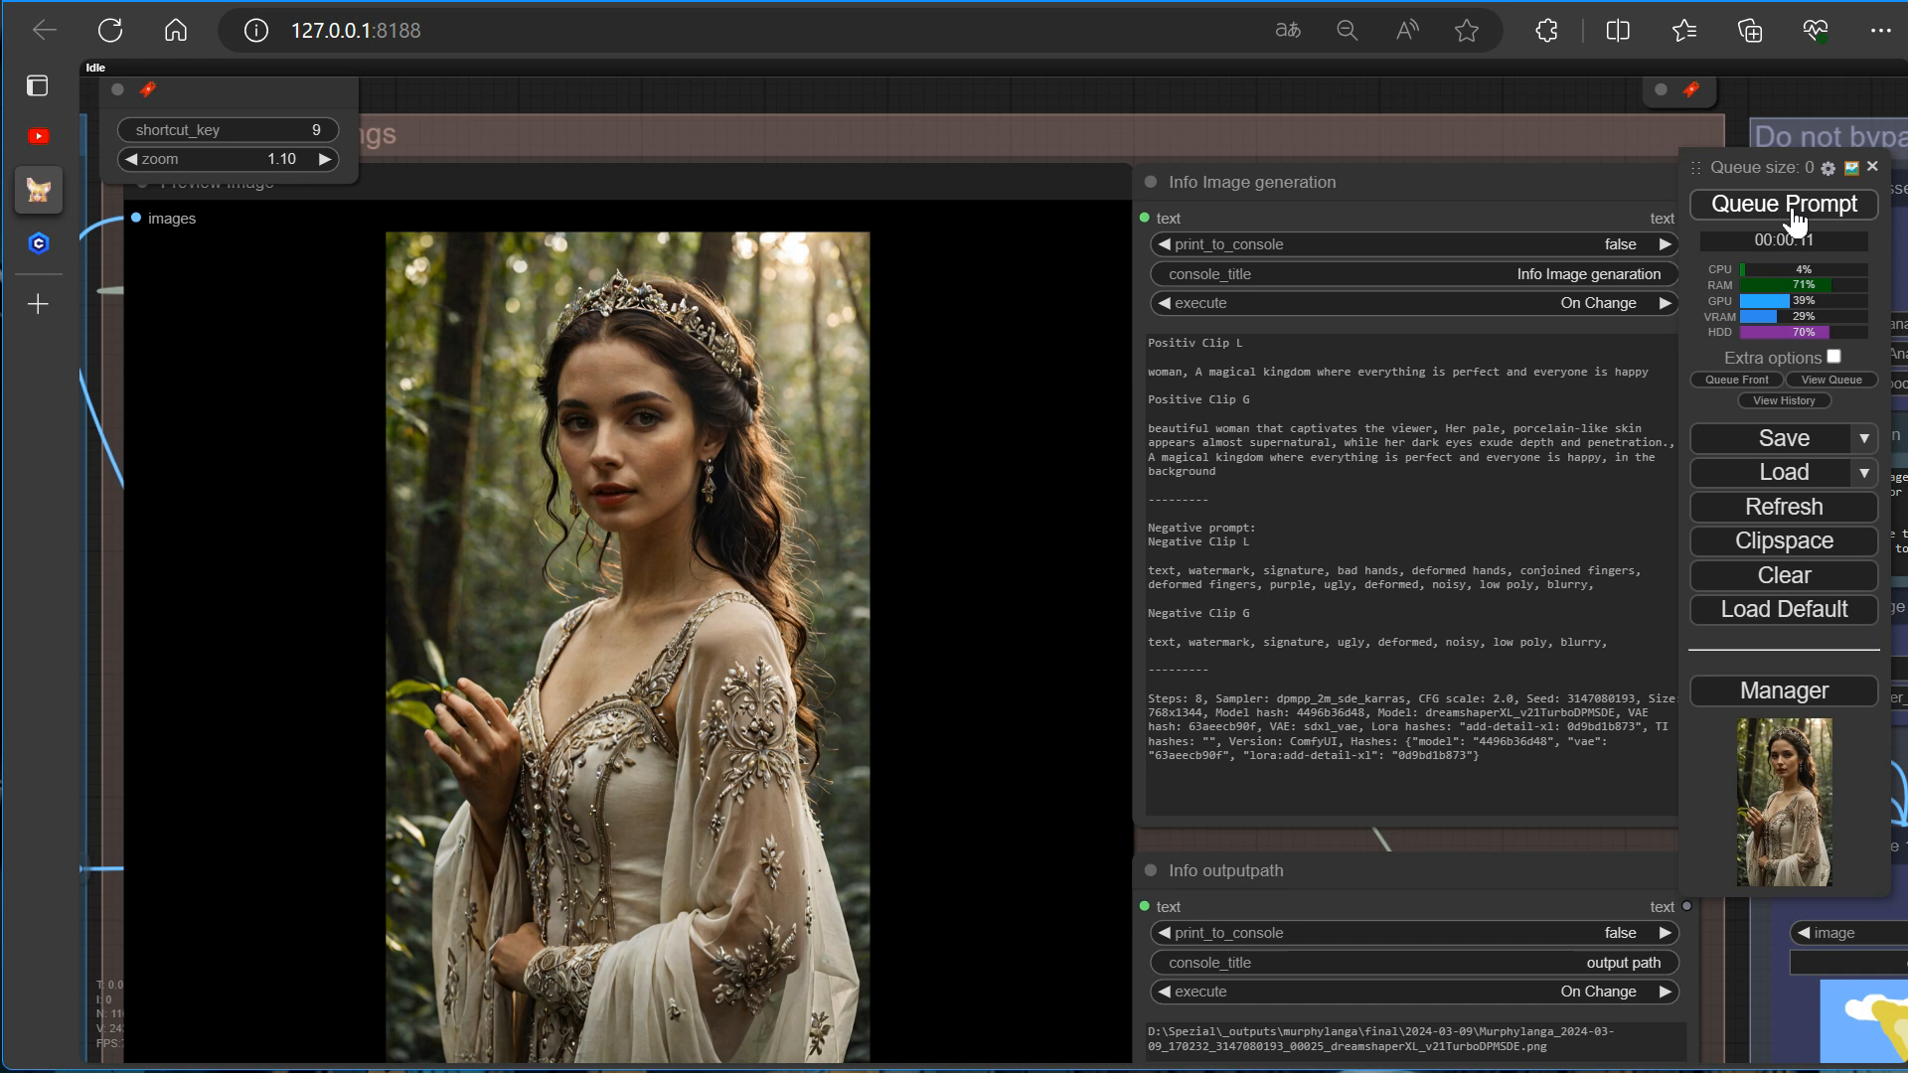
pyautogui.hotkey('alt', 'Tab')
pyautogui.hotkey('alt', 'Tab')
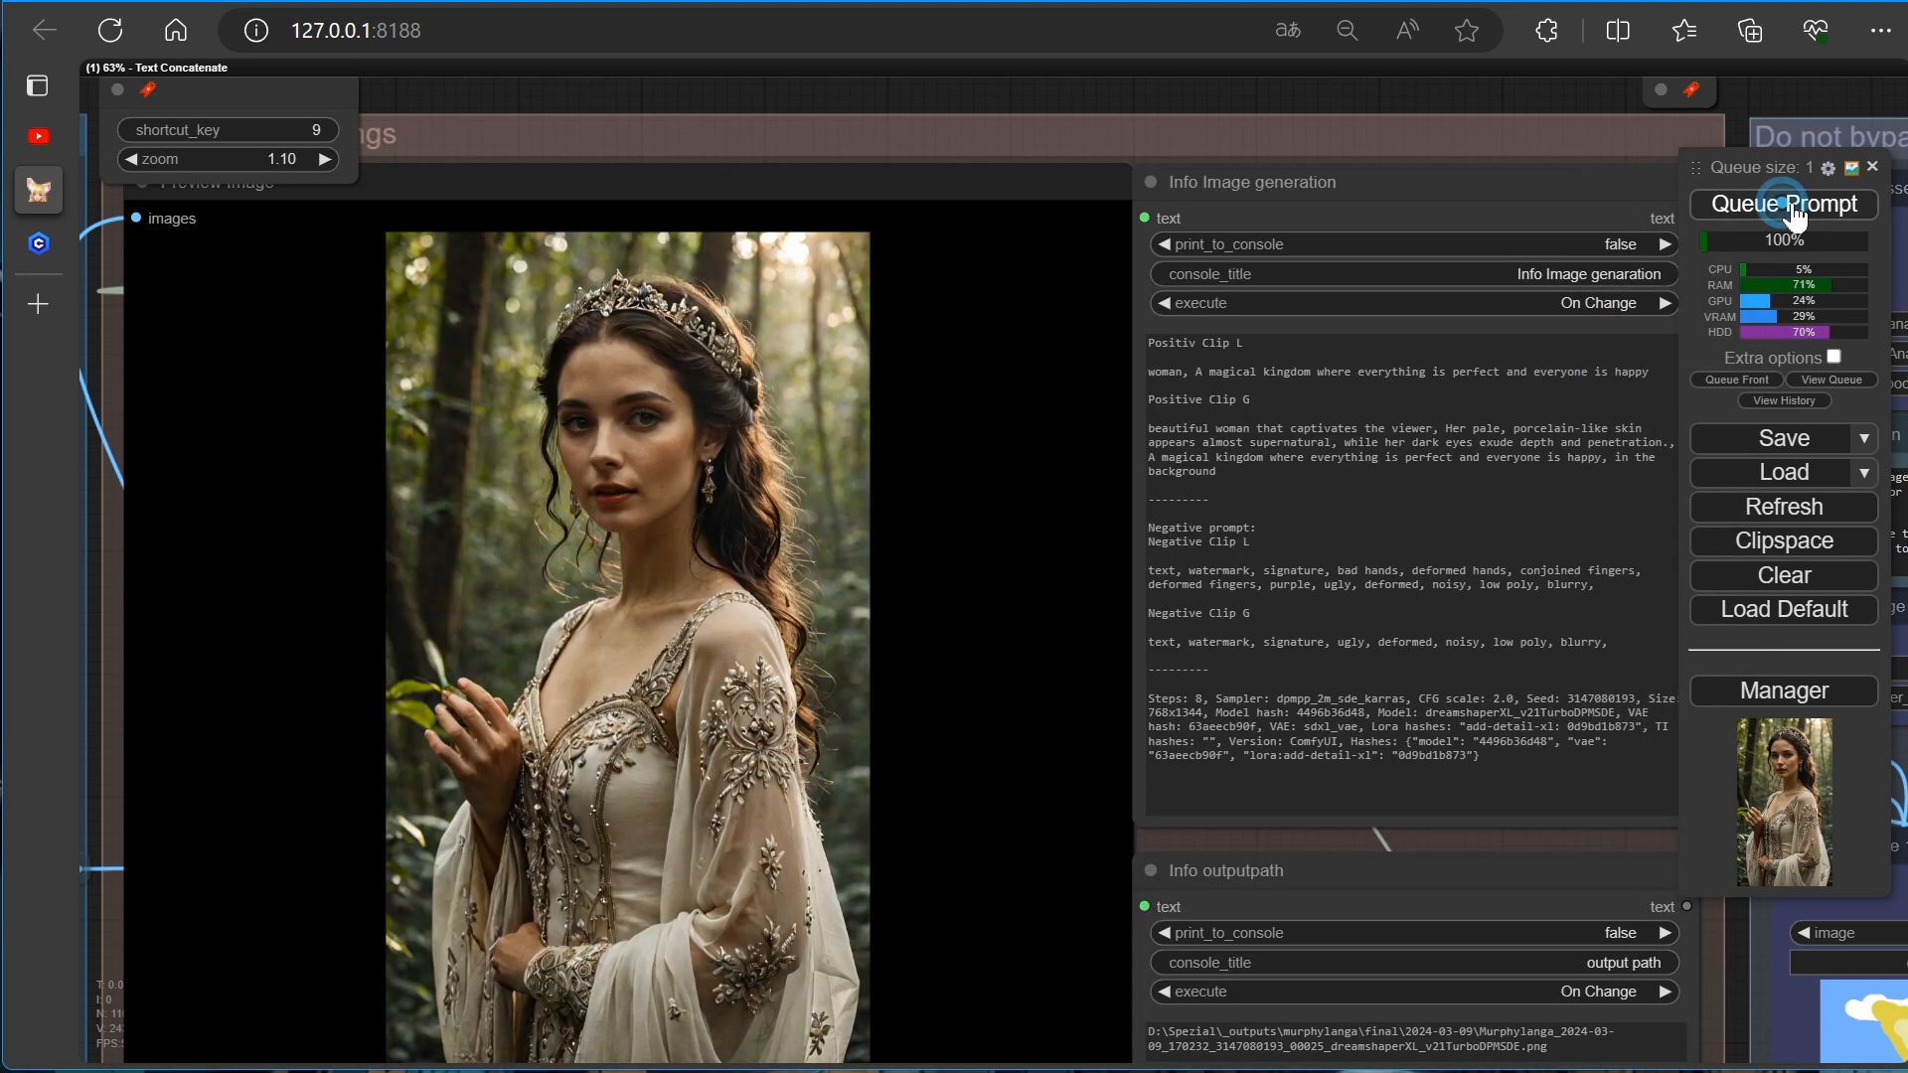
# Generate further images with the incrementing Fantasy style, check the console progress, and view the result at the base sampler.
pyautogui.hotkey('ctrl', 'Return')
pyautogui.hotkey('alt', 'Tab')
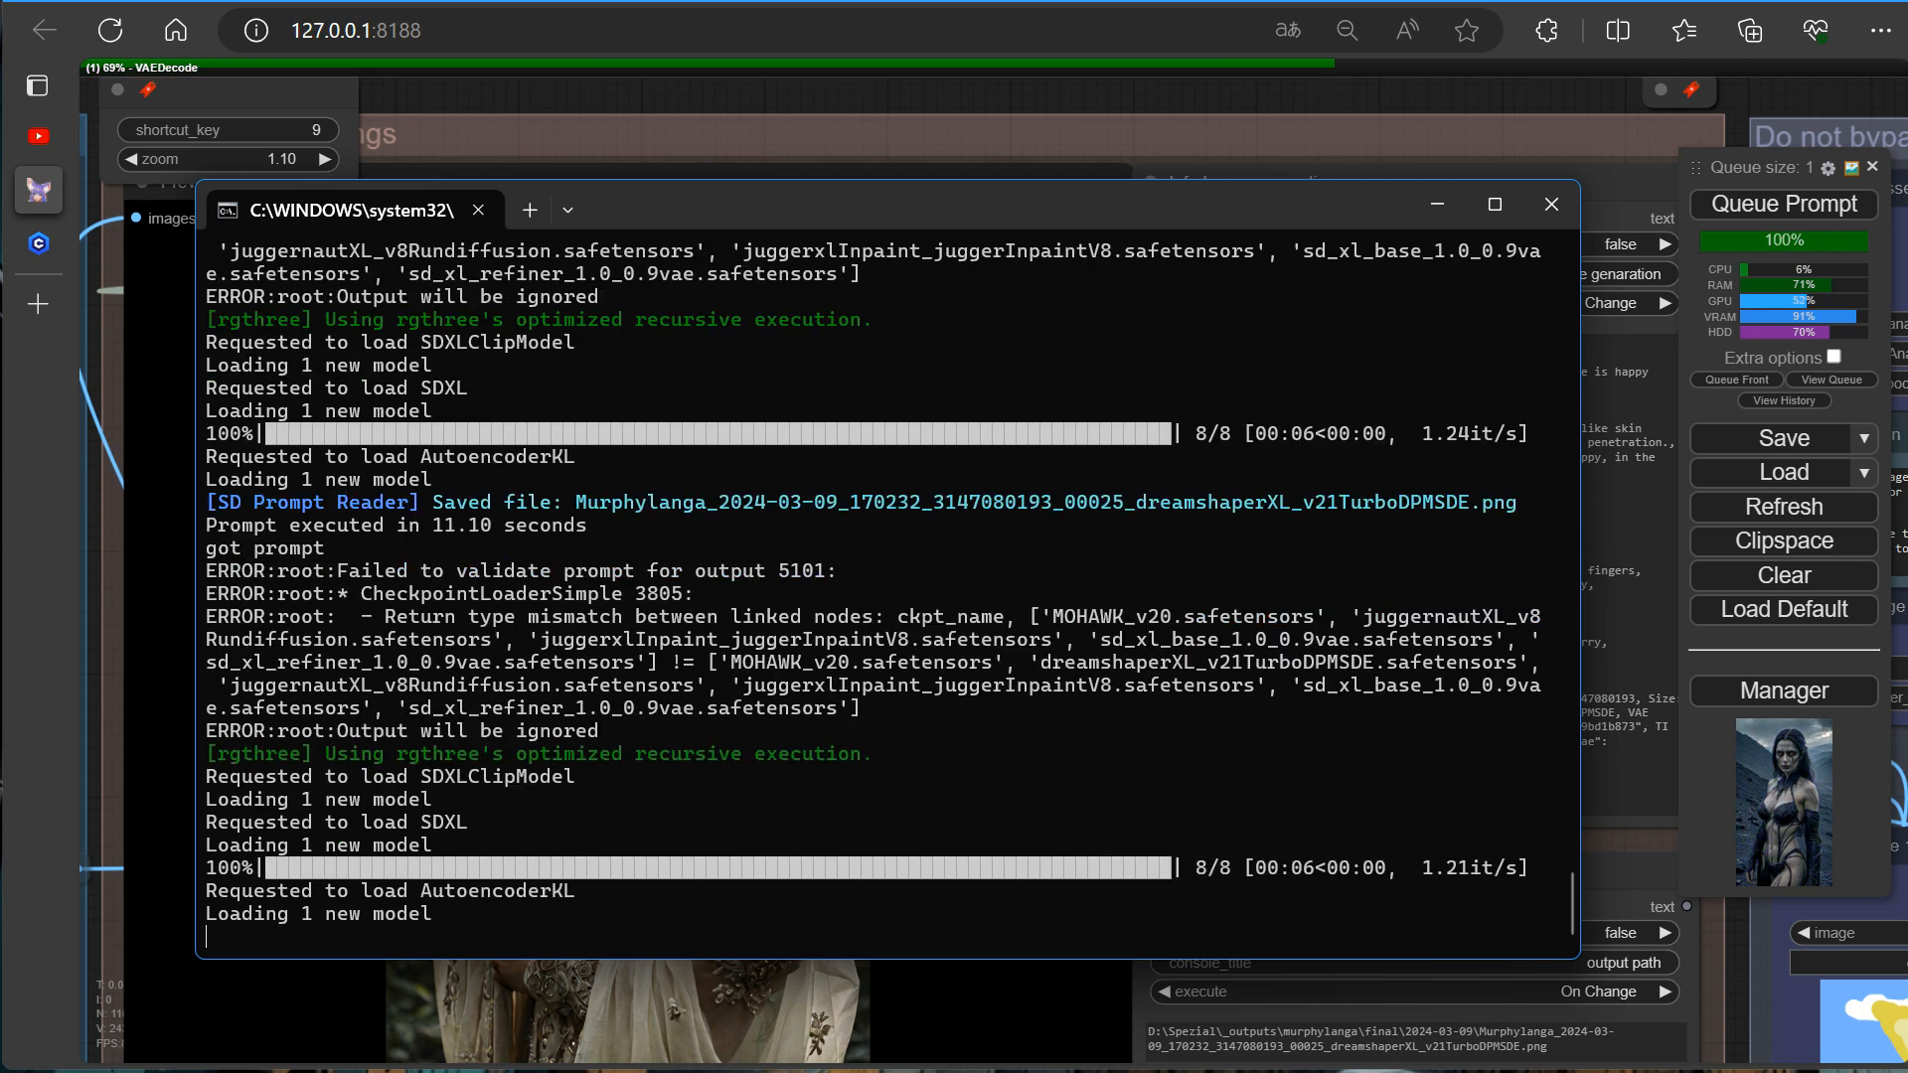
pyautogui.click(1430, 199)
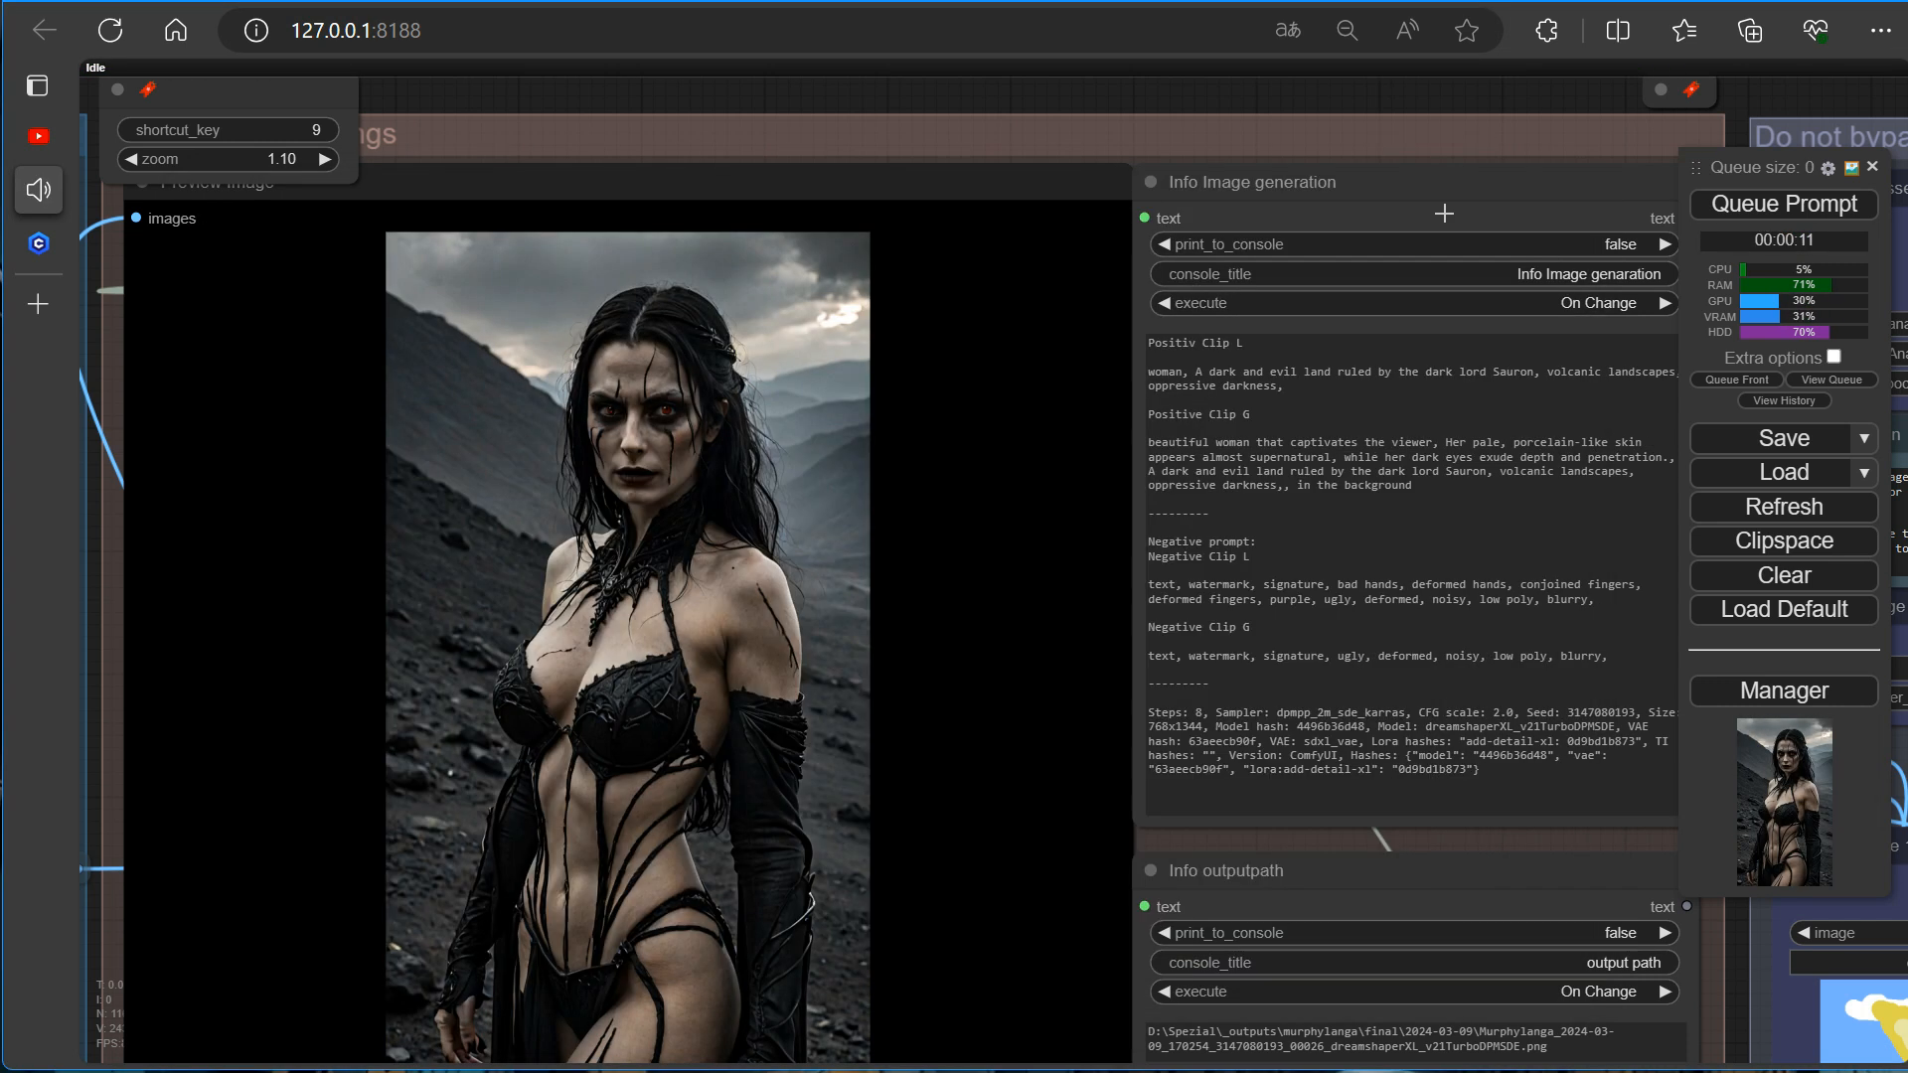
pyautogui.click(1773, 241)
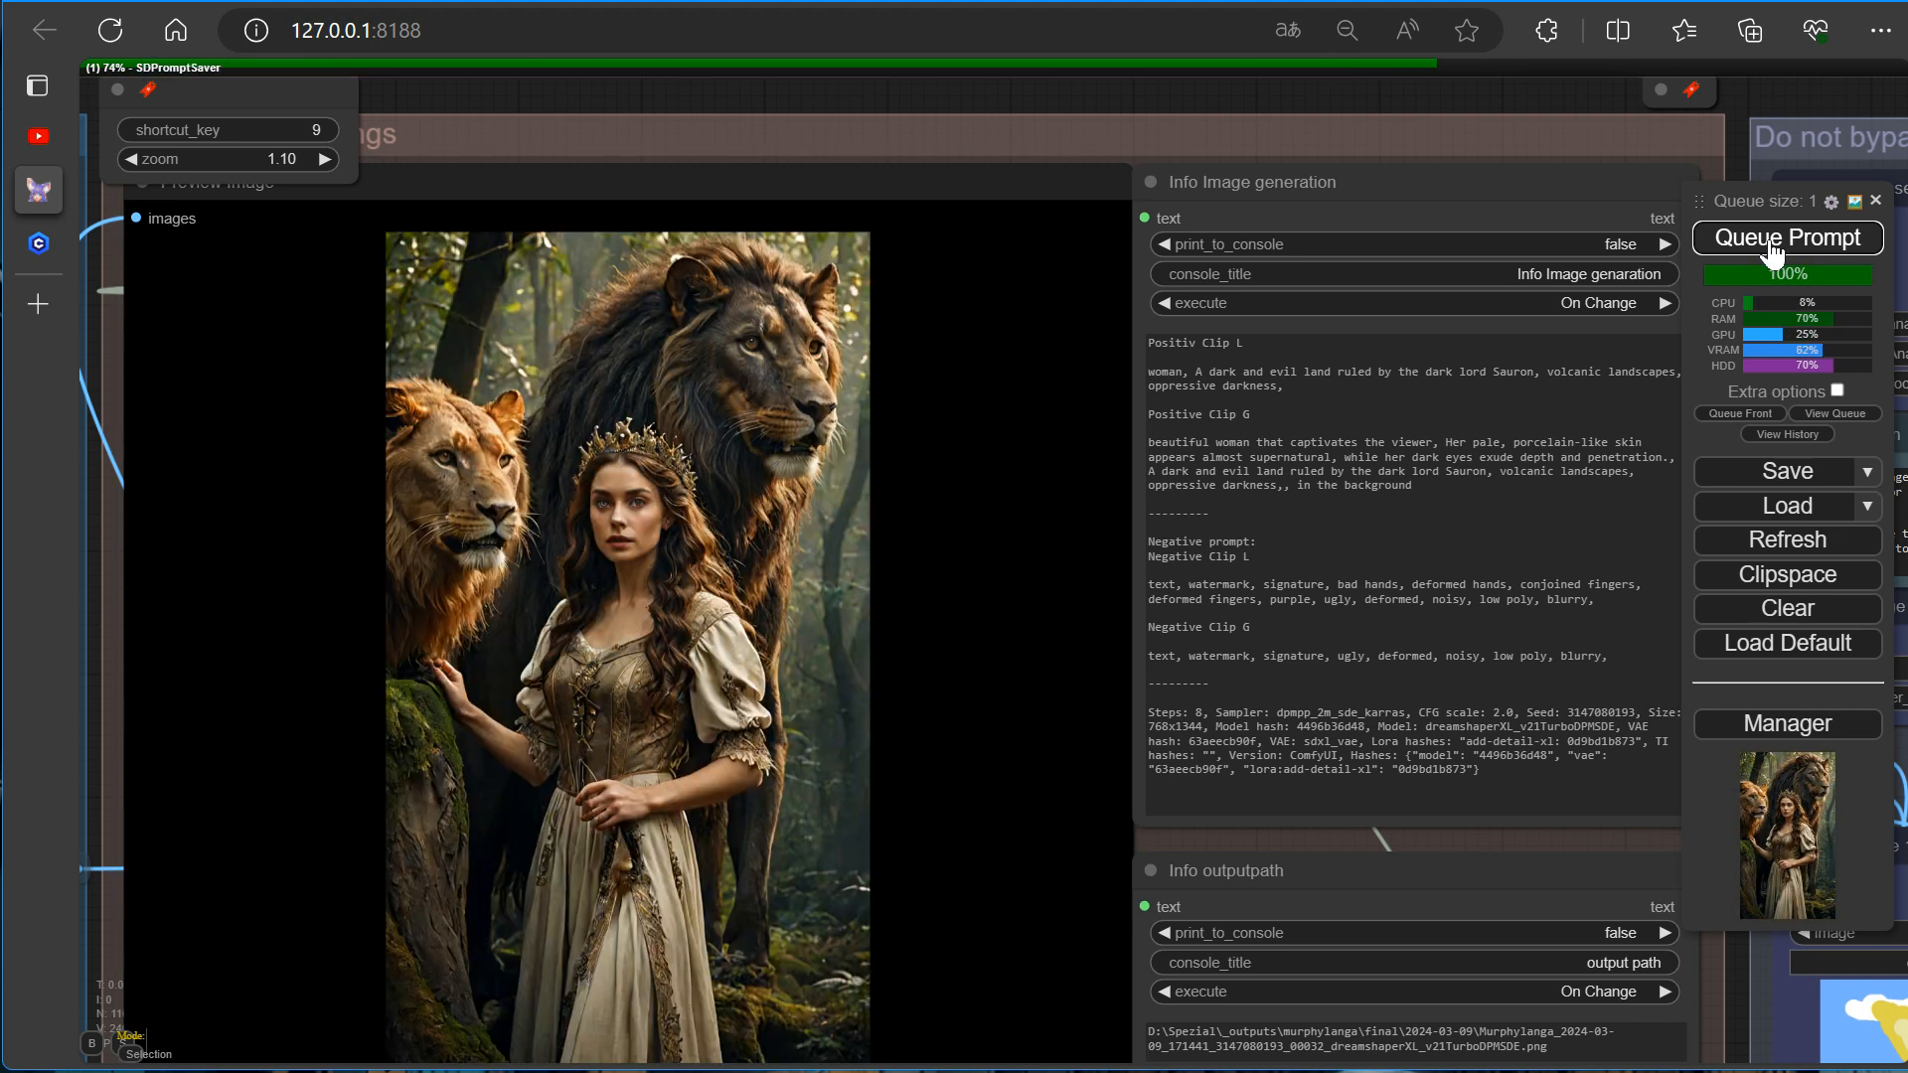
pyautogui.press('2')
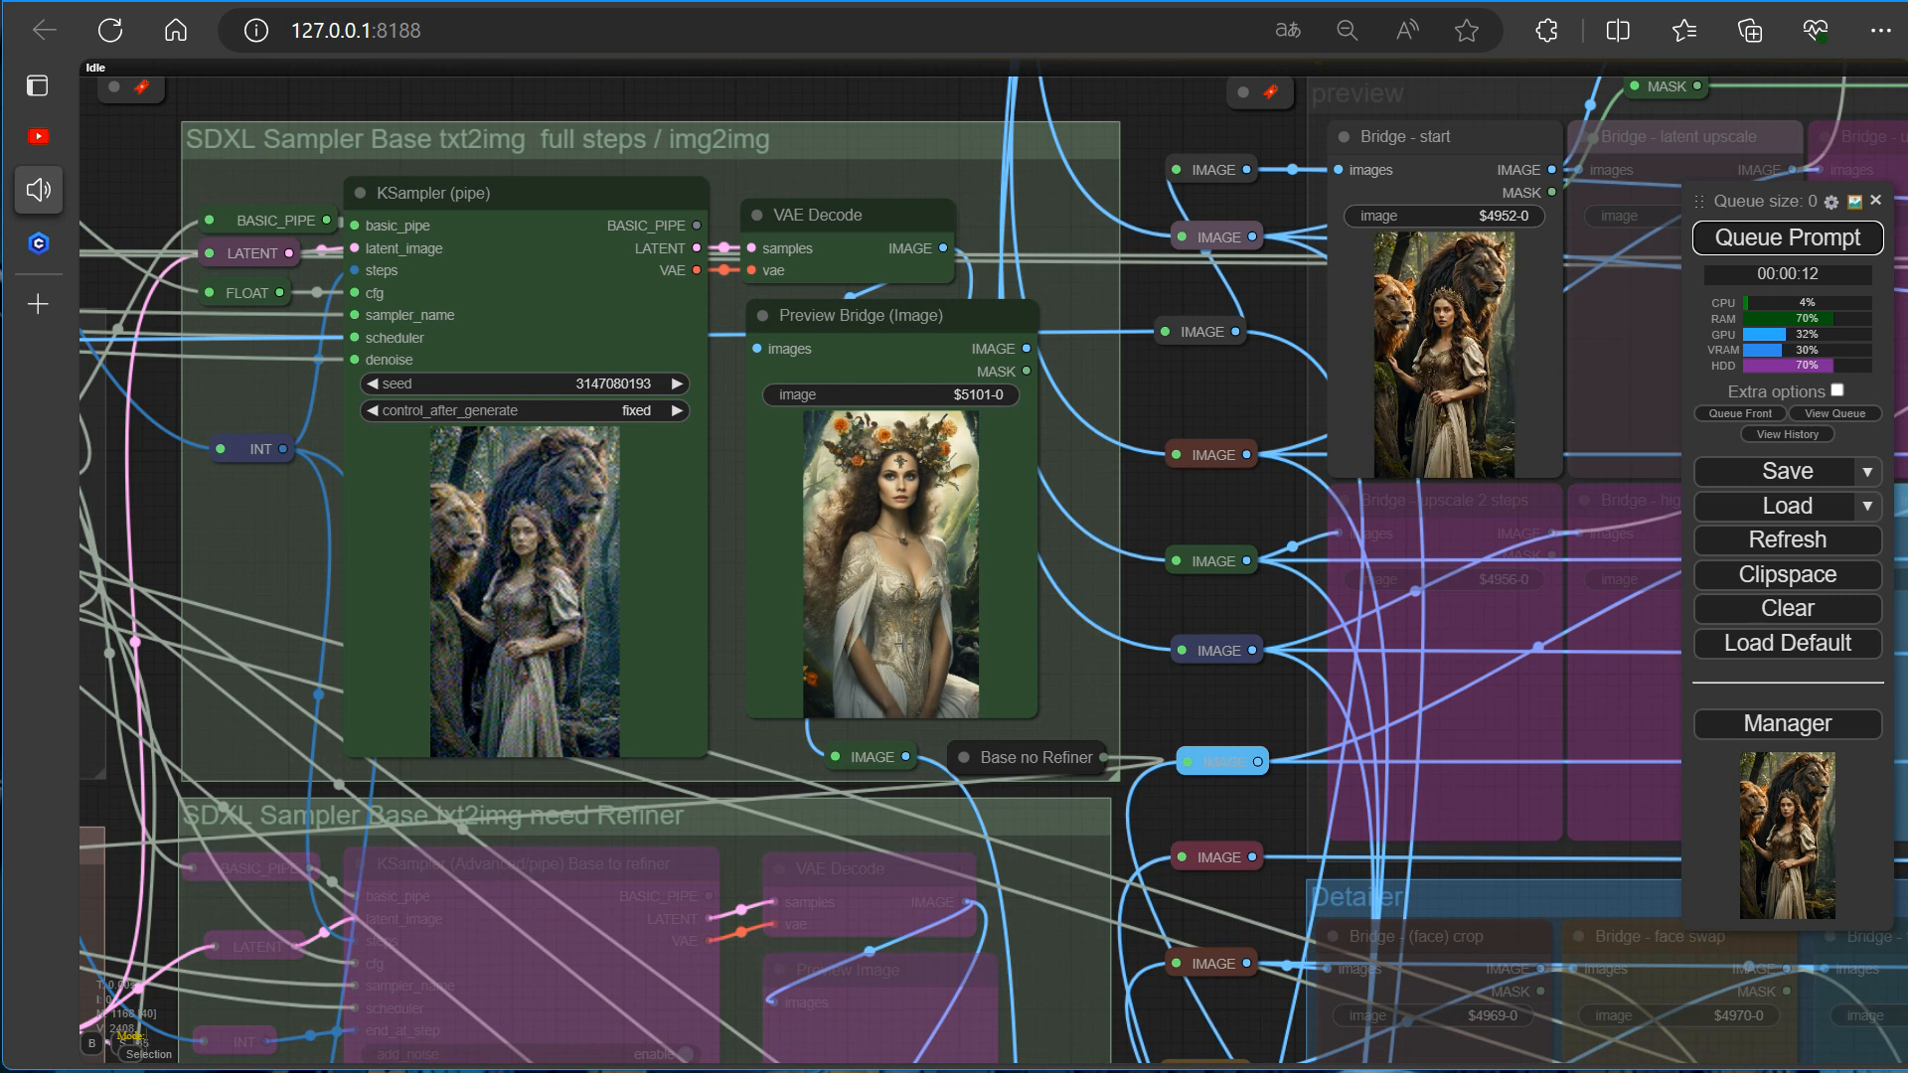
# Stop the running ComfyUI server in the command window and close that window.
pyautogui.hotkey('alt', 'Tab')
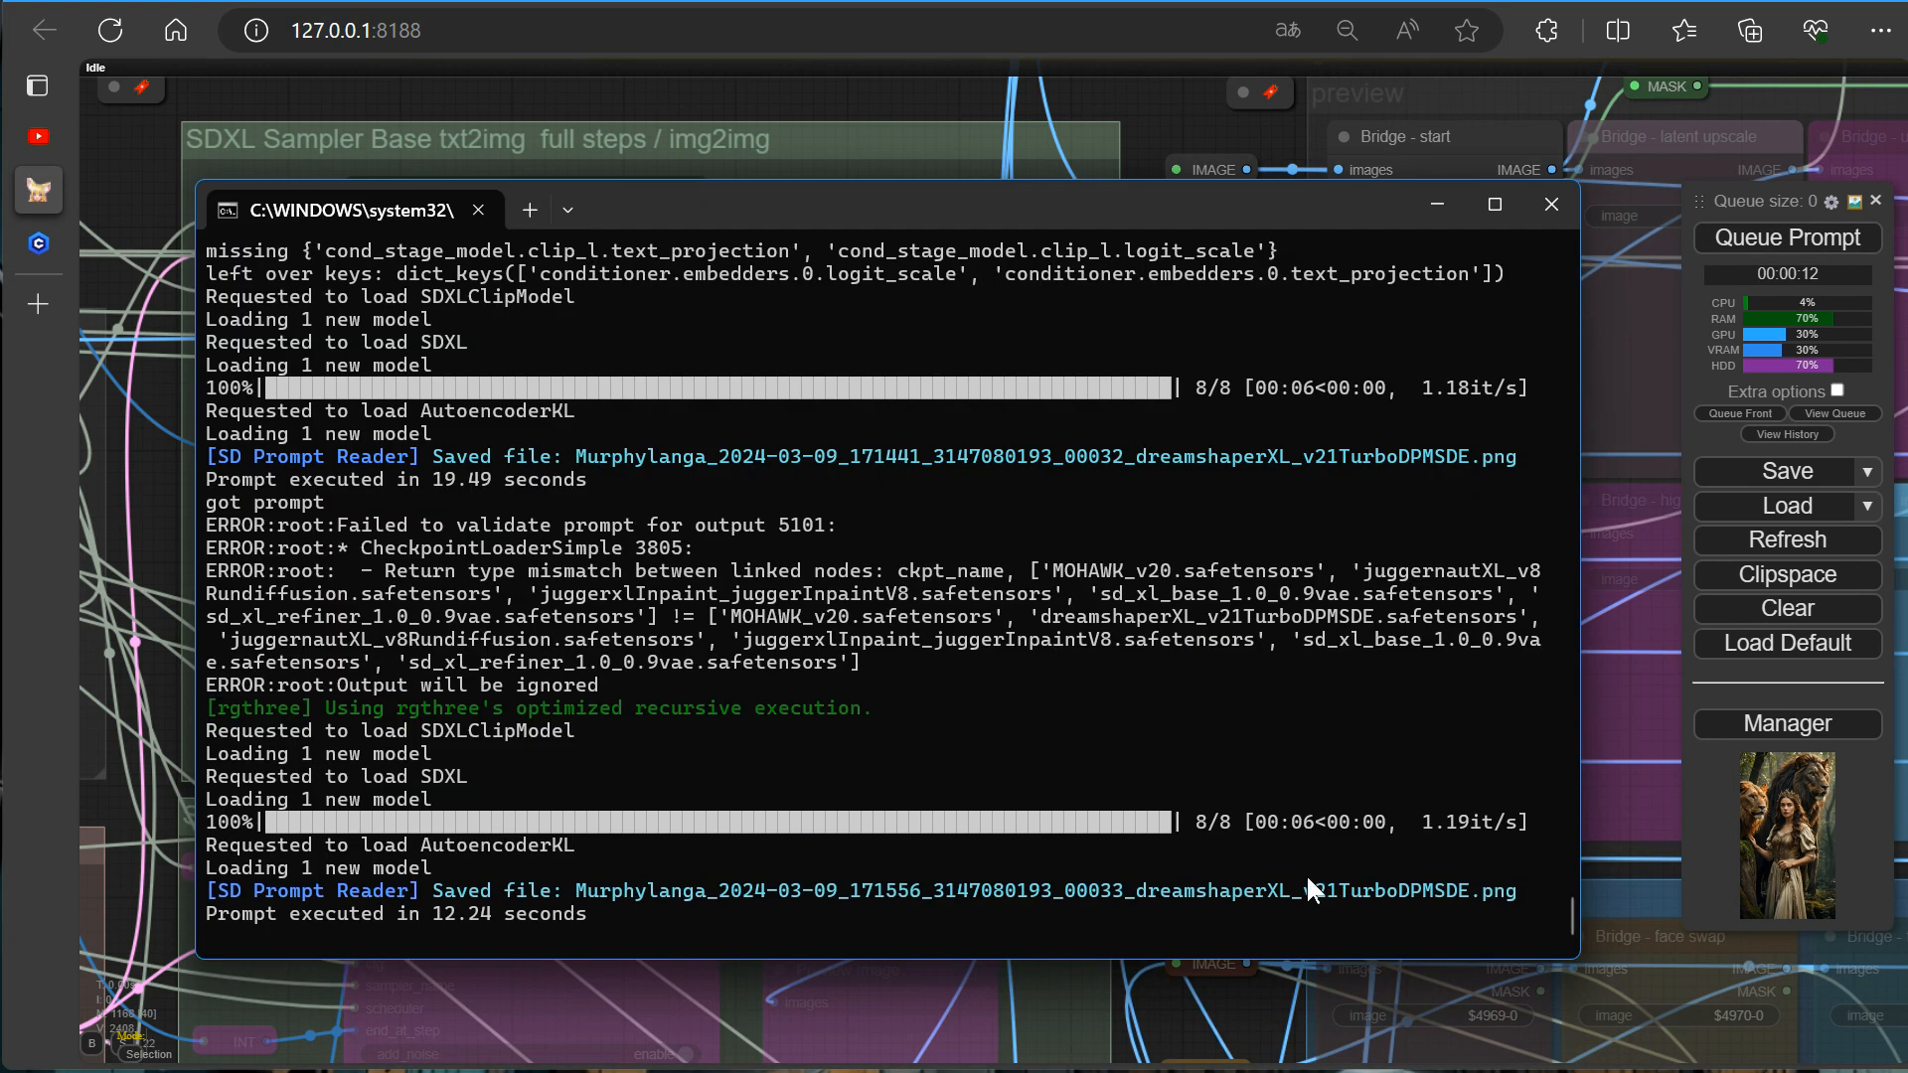
pyautogui.hotkey('ctrl', 'c')
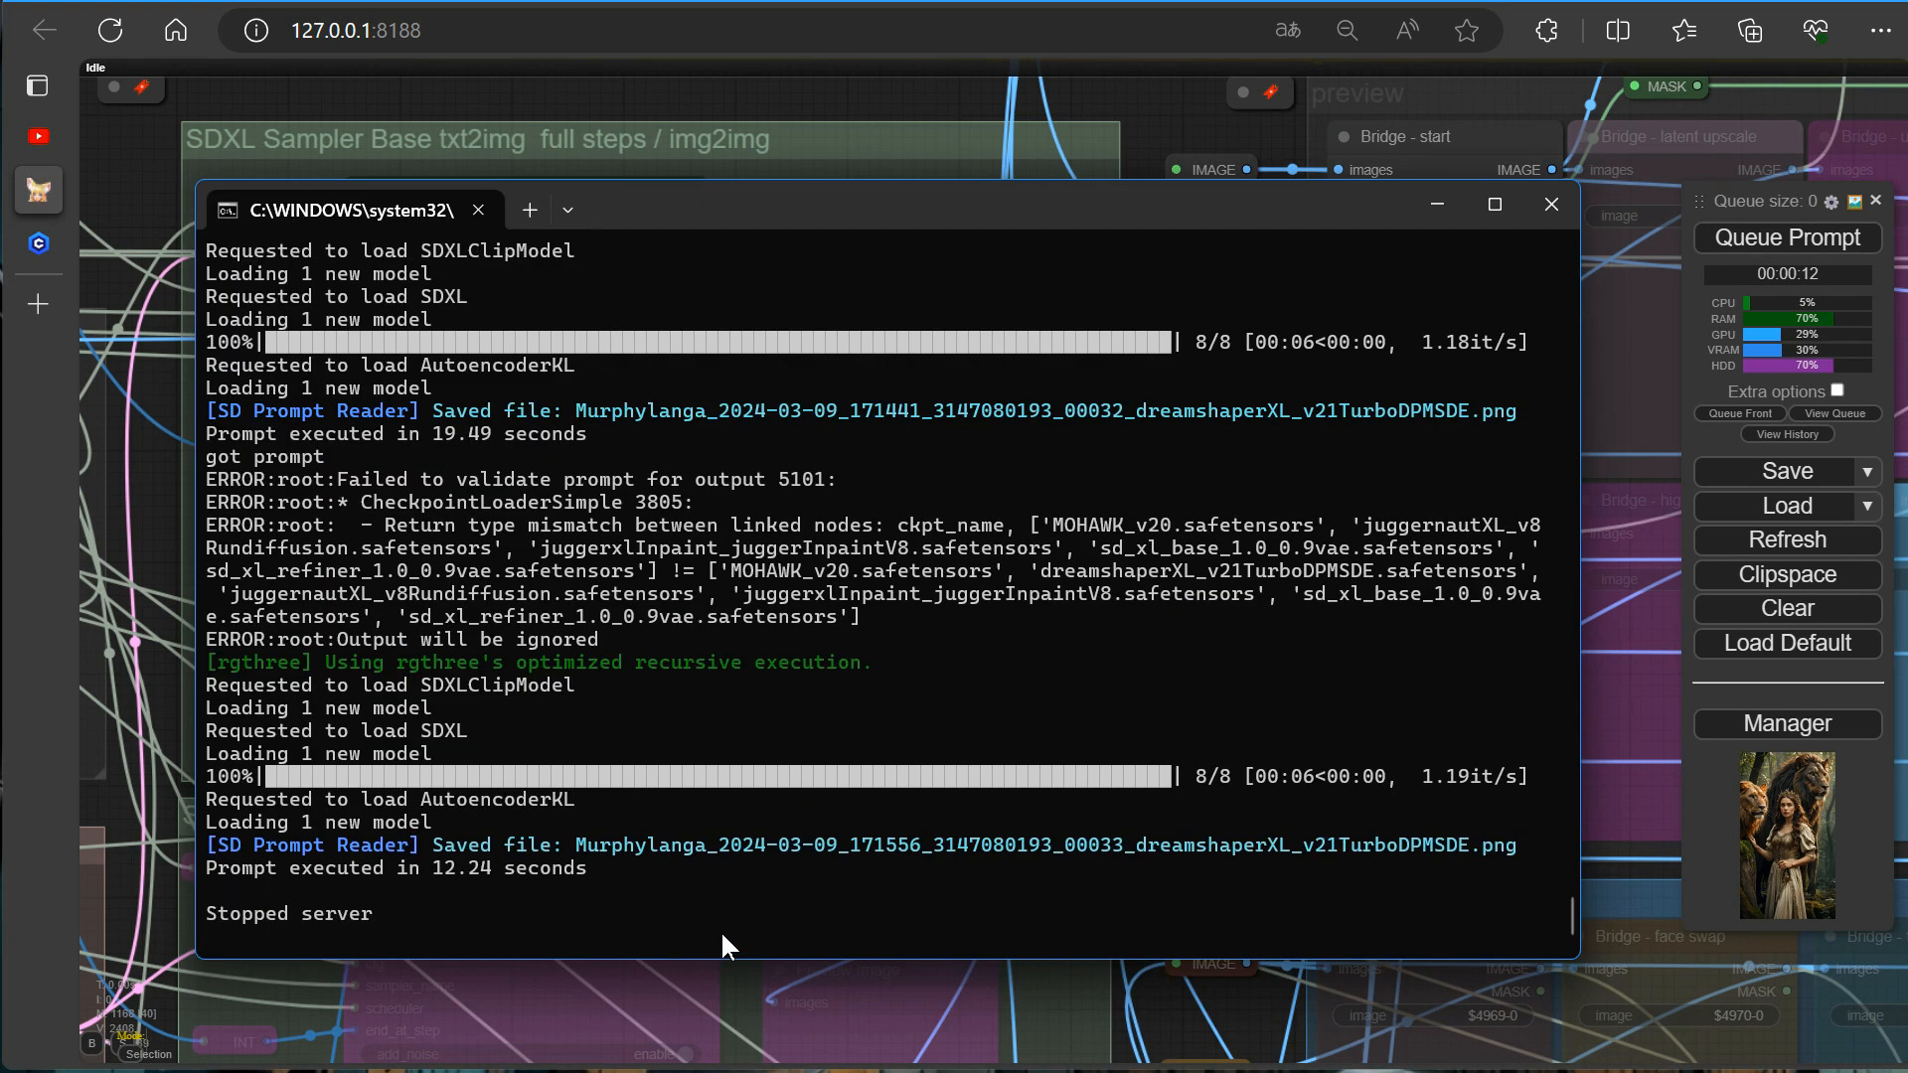
pyautogui.write('j')
pyautogui.press('Return')
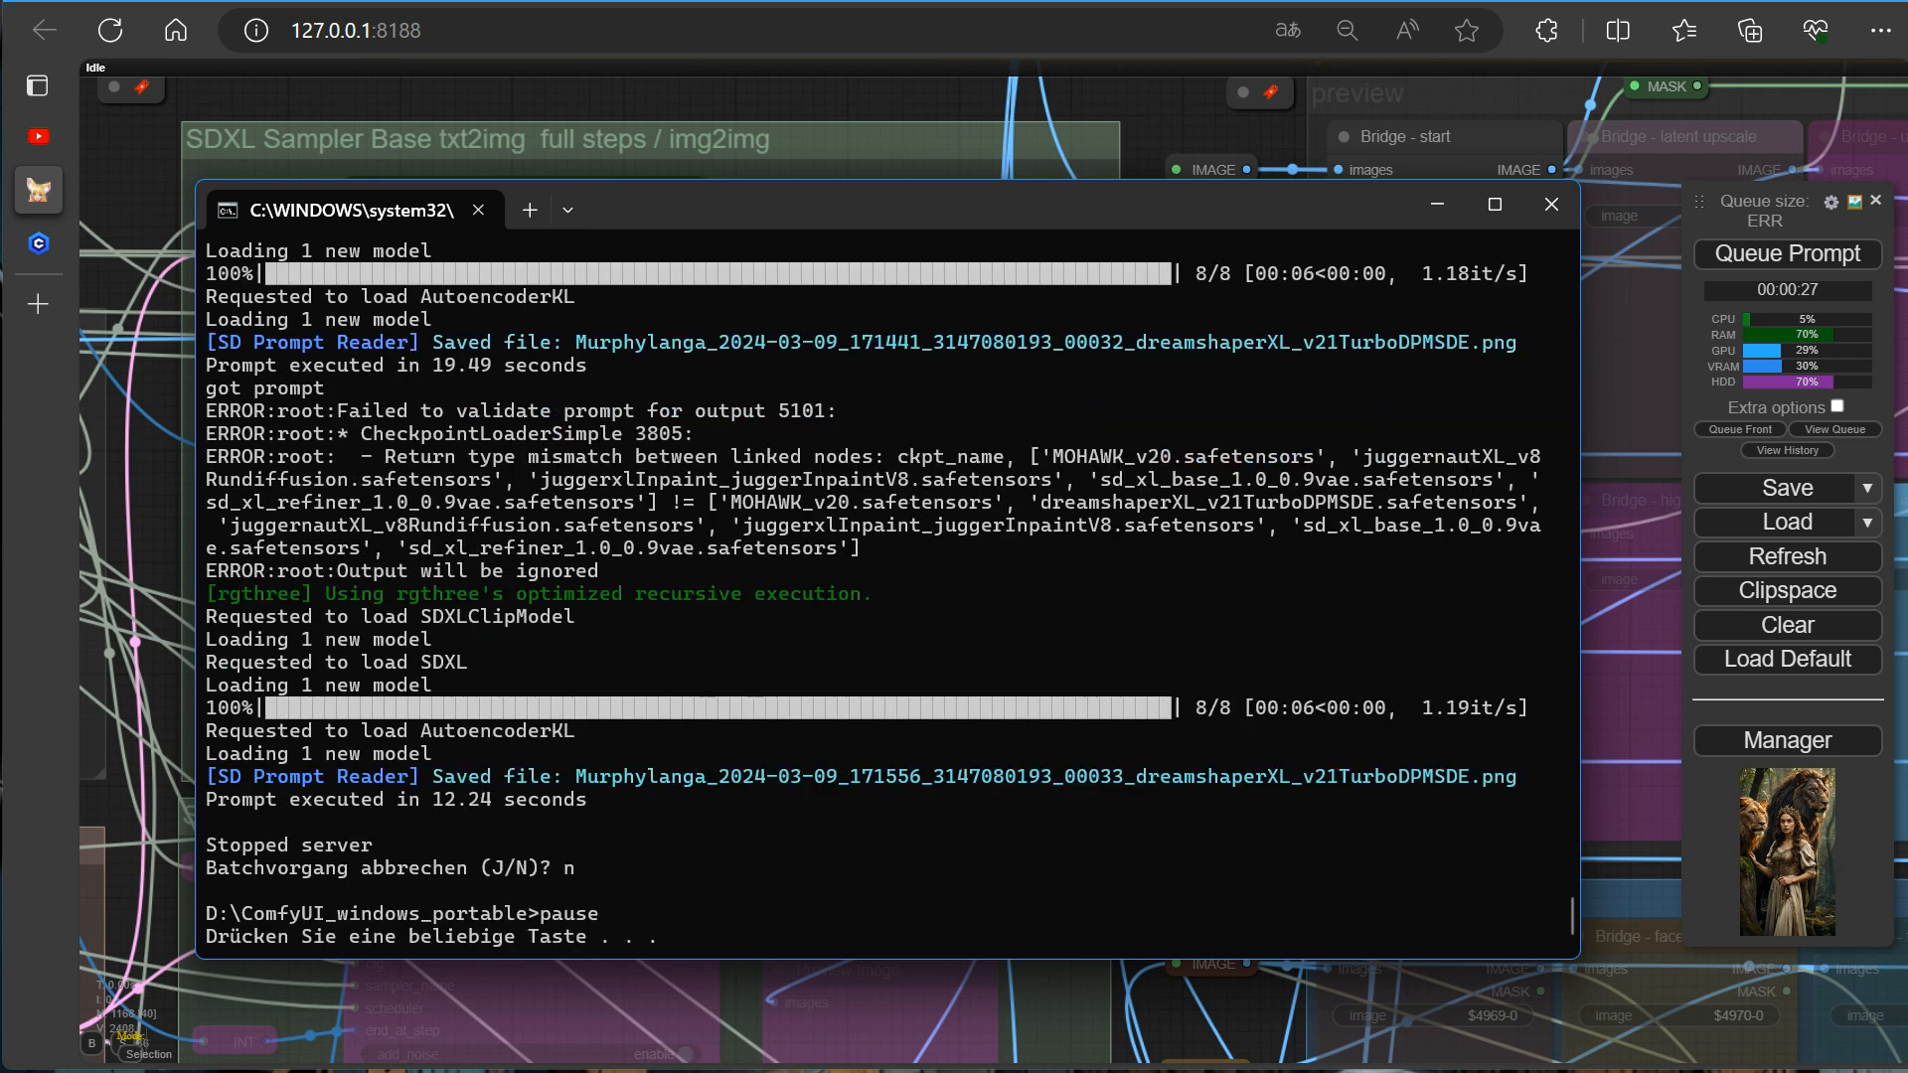
pyautogui.press('Return')
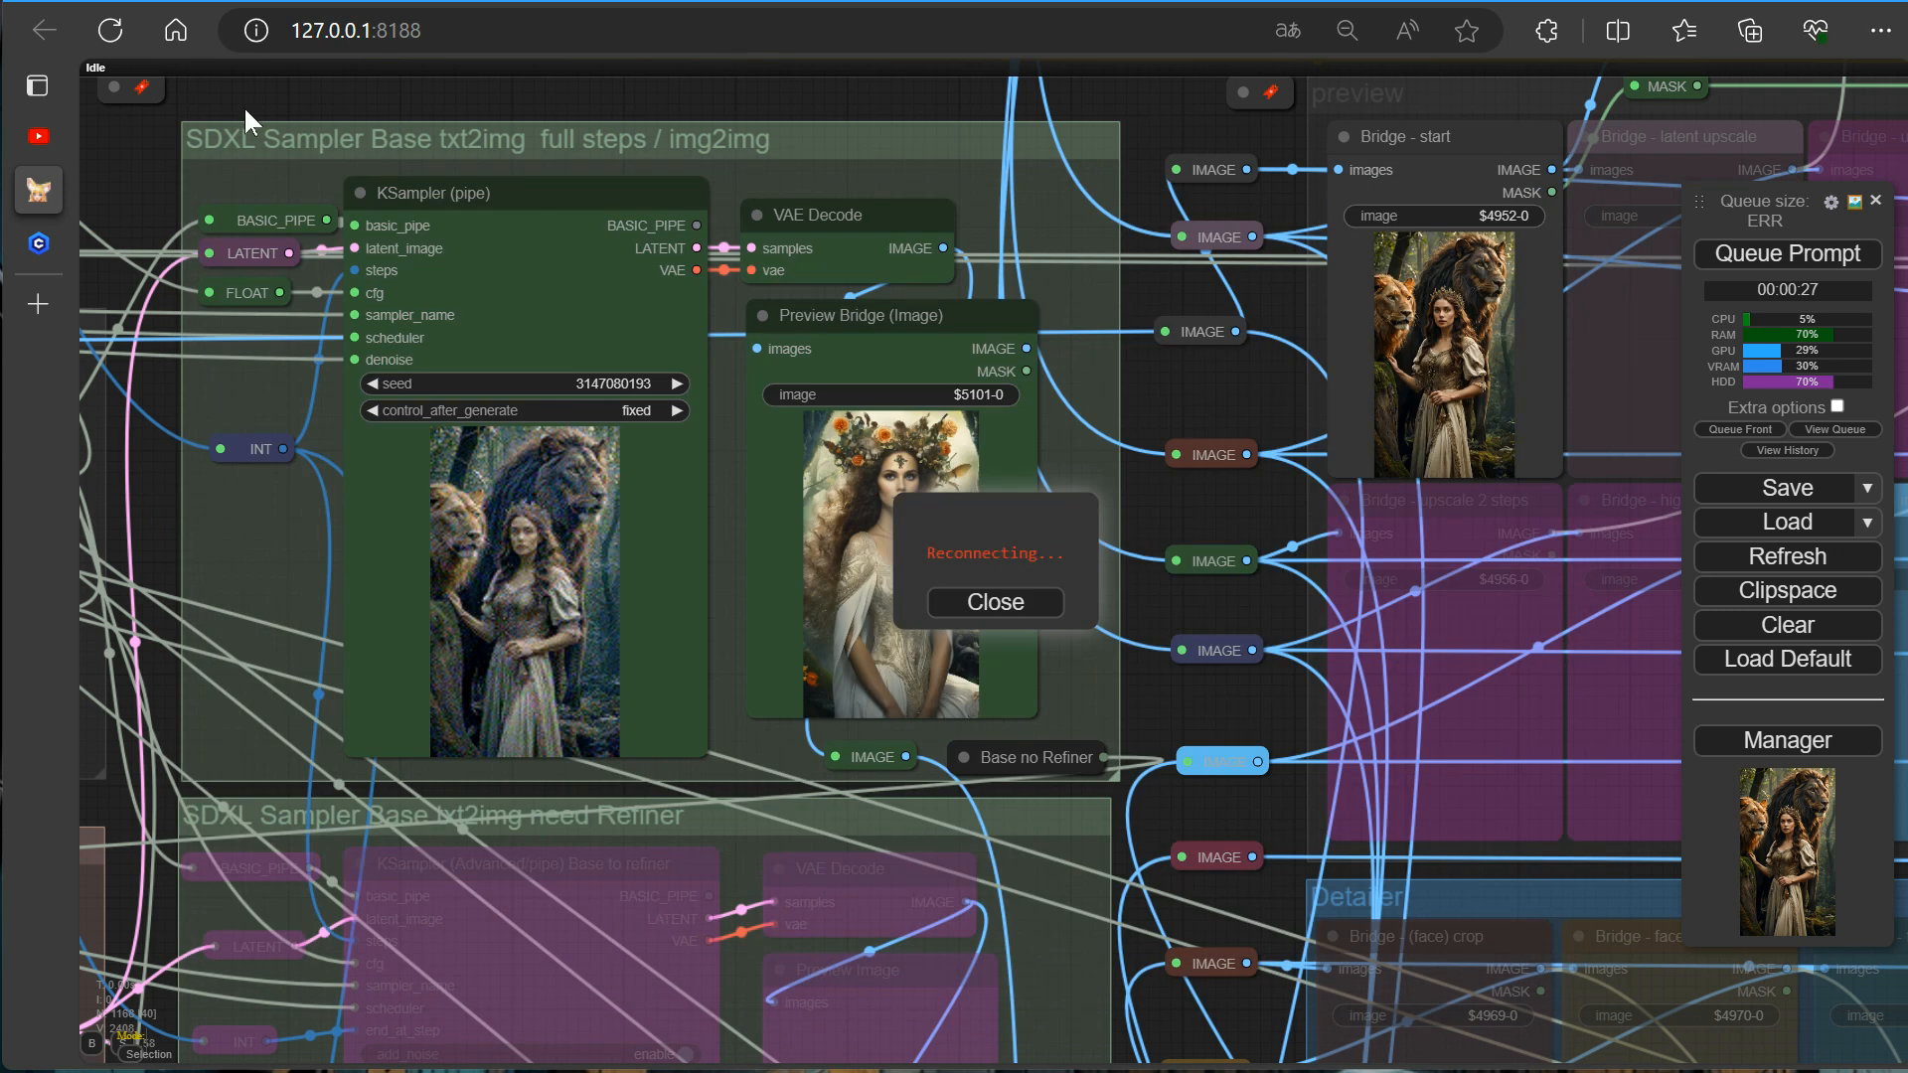
# Restart ComfyUI by running run_nvidia_gpu.bat from the ComfyUI_windows_portable folder, and dismiss the browser's translation offer on the reopened workflow.
pyautogui.moveTo(273, 187)
pyautogui.click(383, 187)
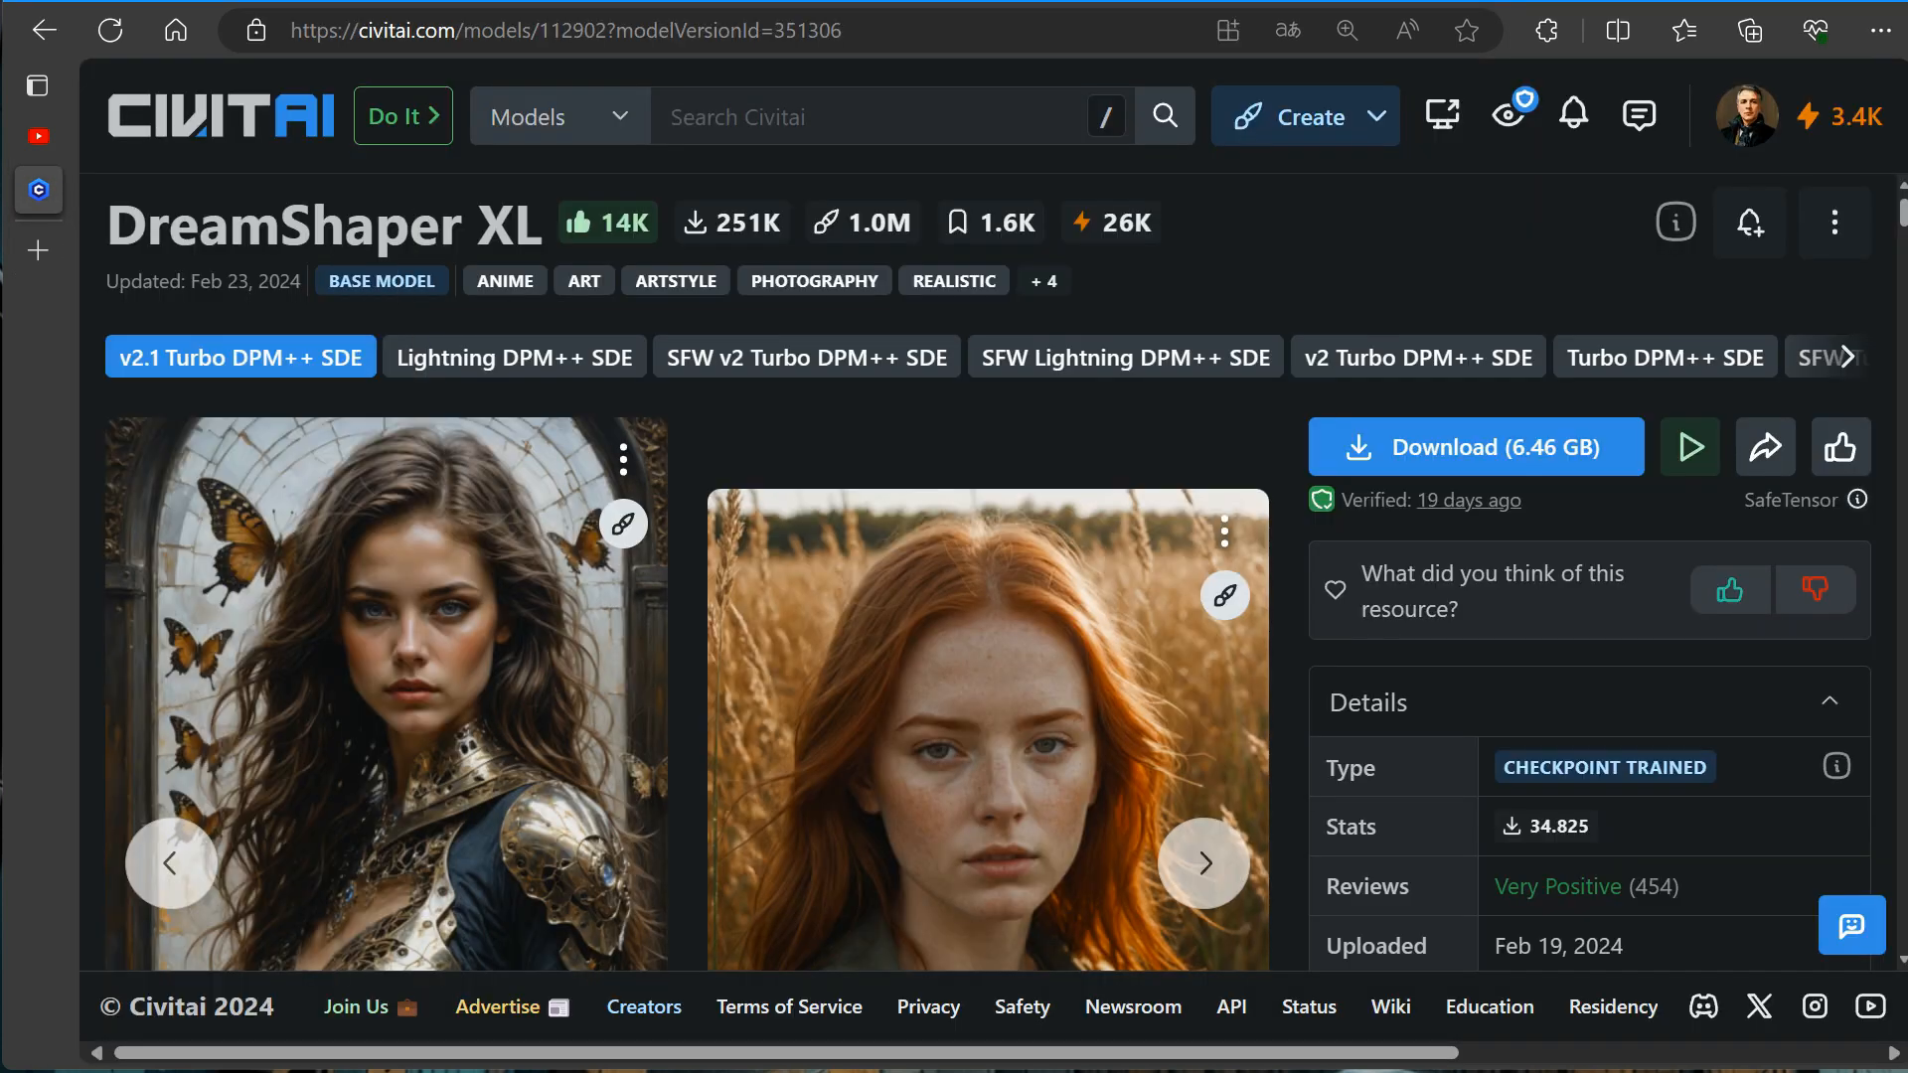
pyautogui.hotkey('alt', 'Tab')
pyautogui.scroll(-2, 1213, 715)
pyautogui.hotkey('alt', 'Tab')
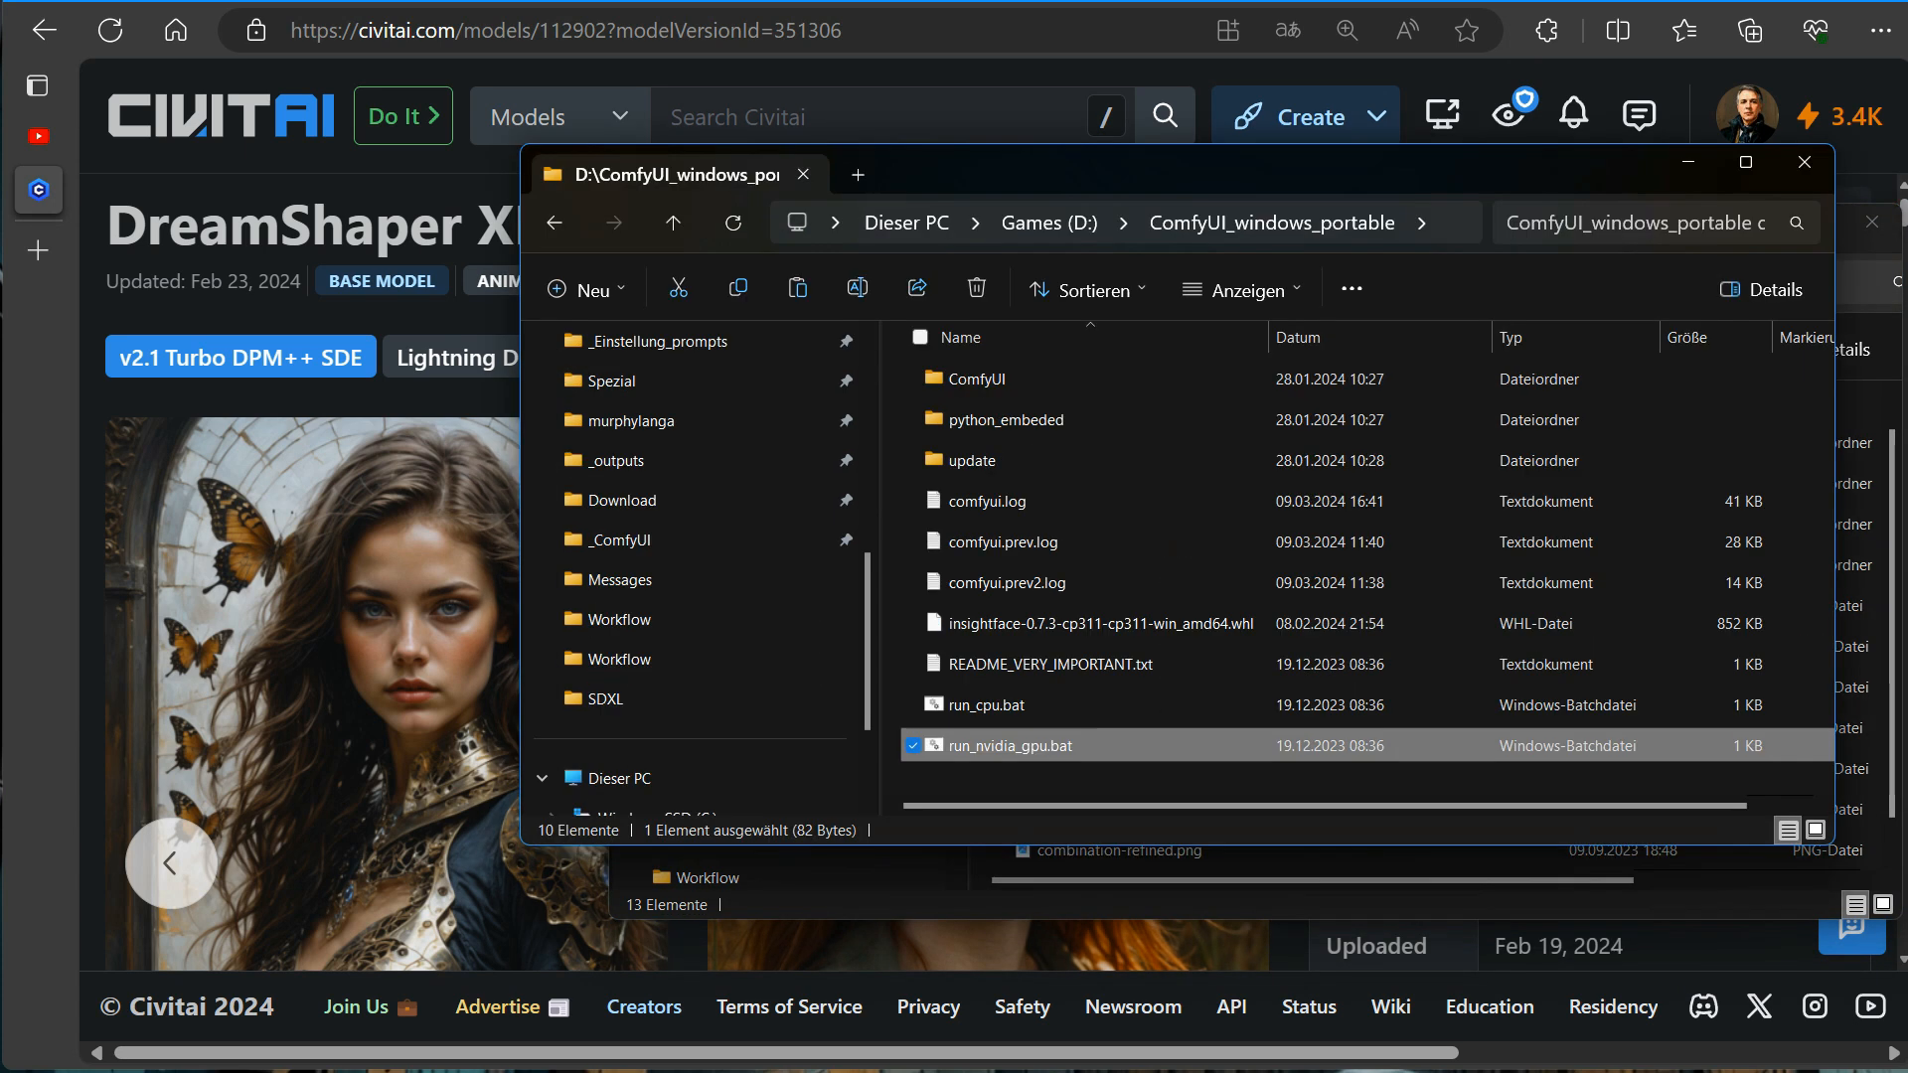
pyautogui.doubleClick(979, 745)
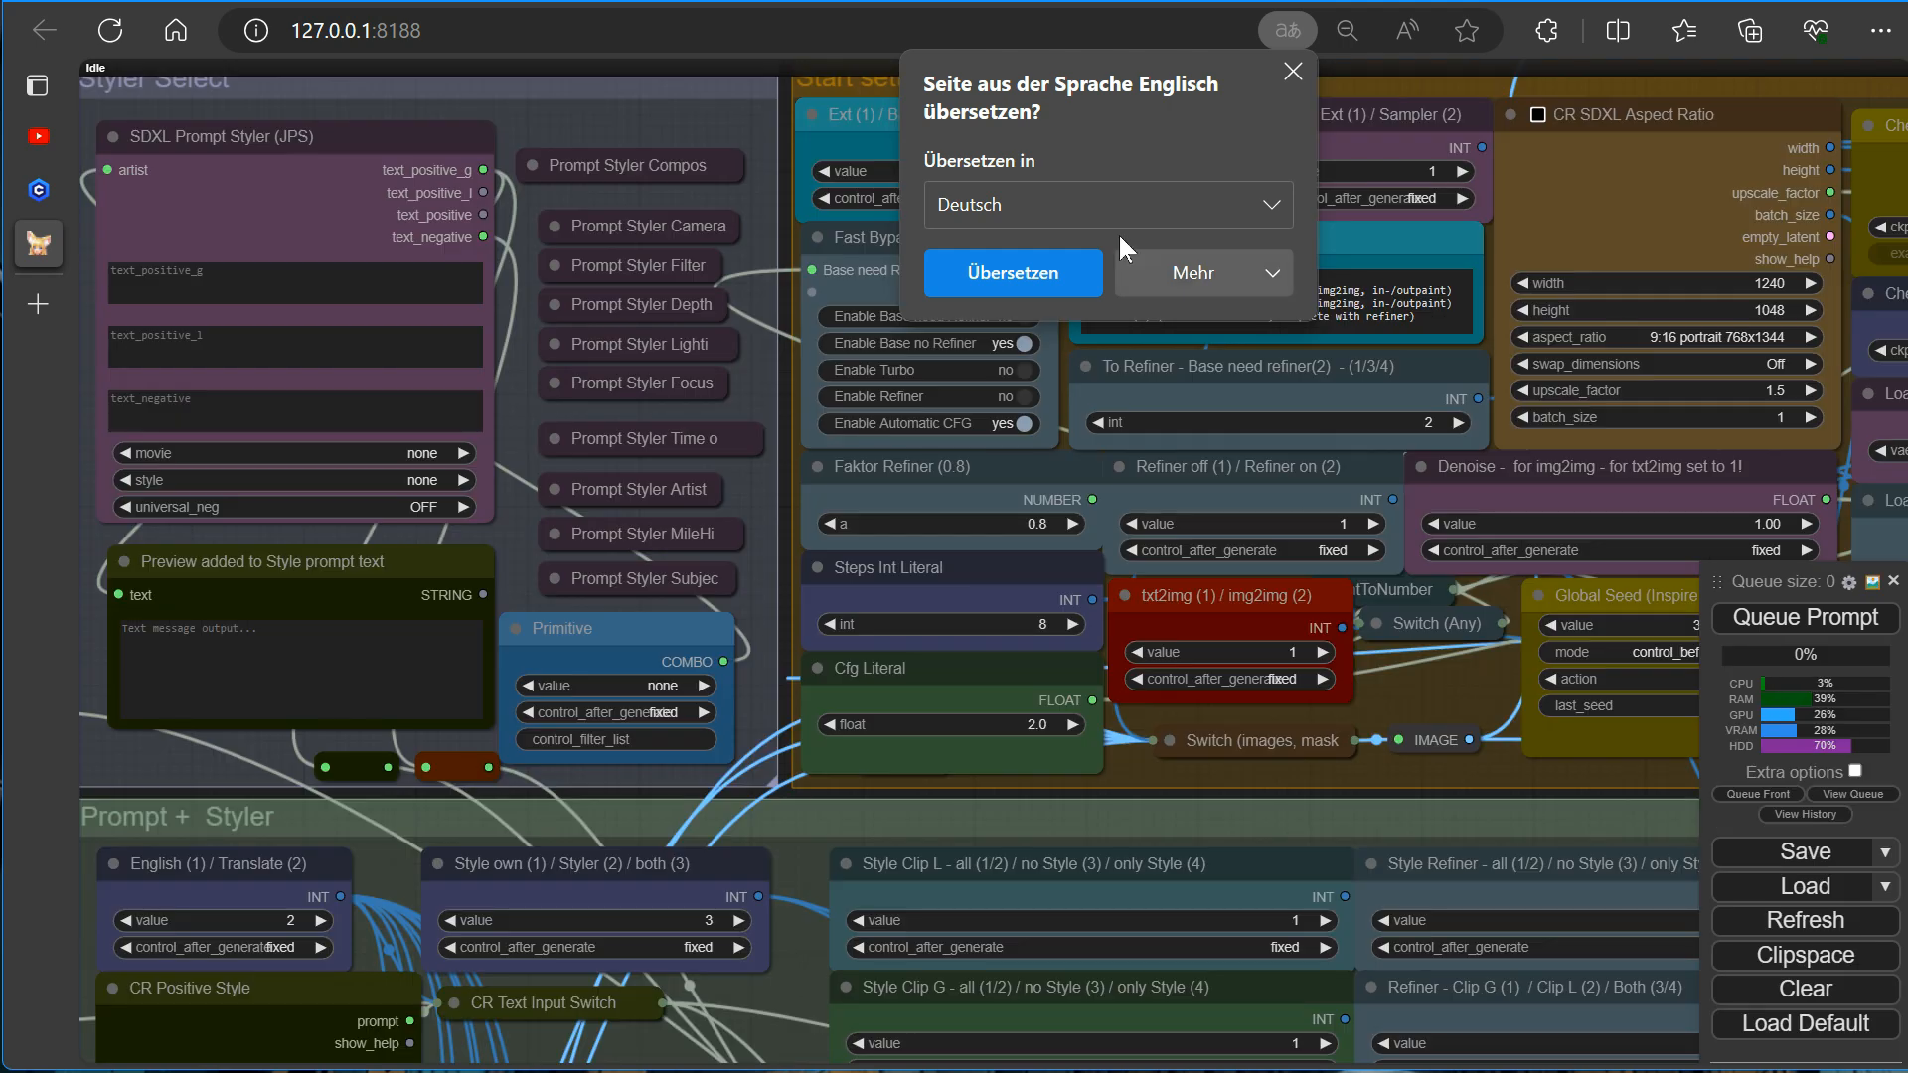
pyautogui.click(1292, 72)
# Generate an image after the restart and view it at the base sampler and in the large Preview Image.
pyautogui.click(1775, 624)
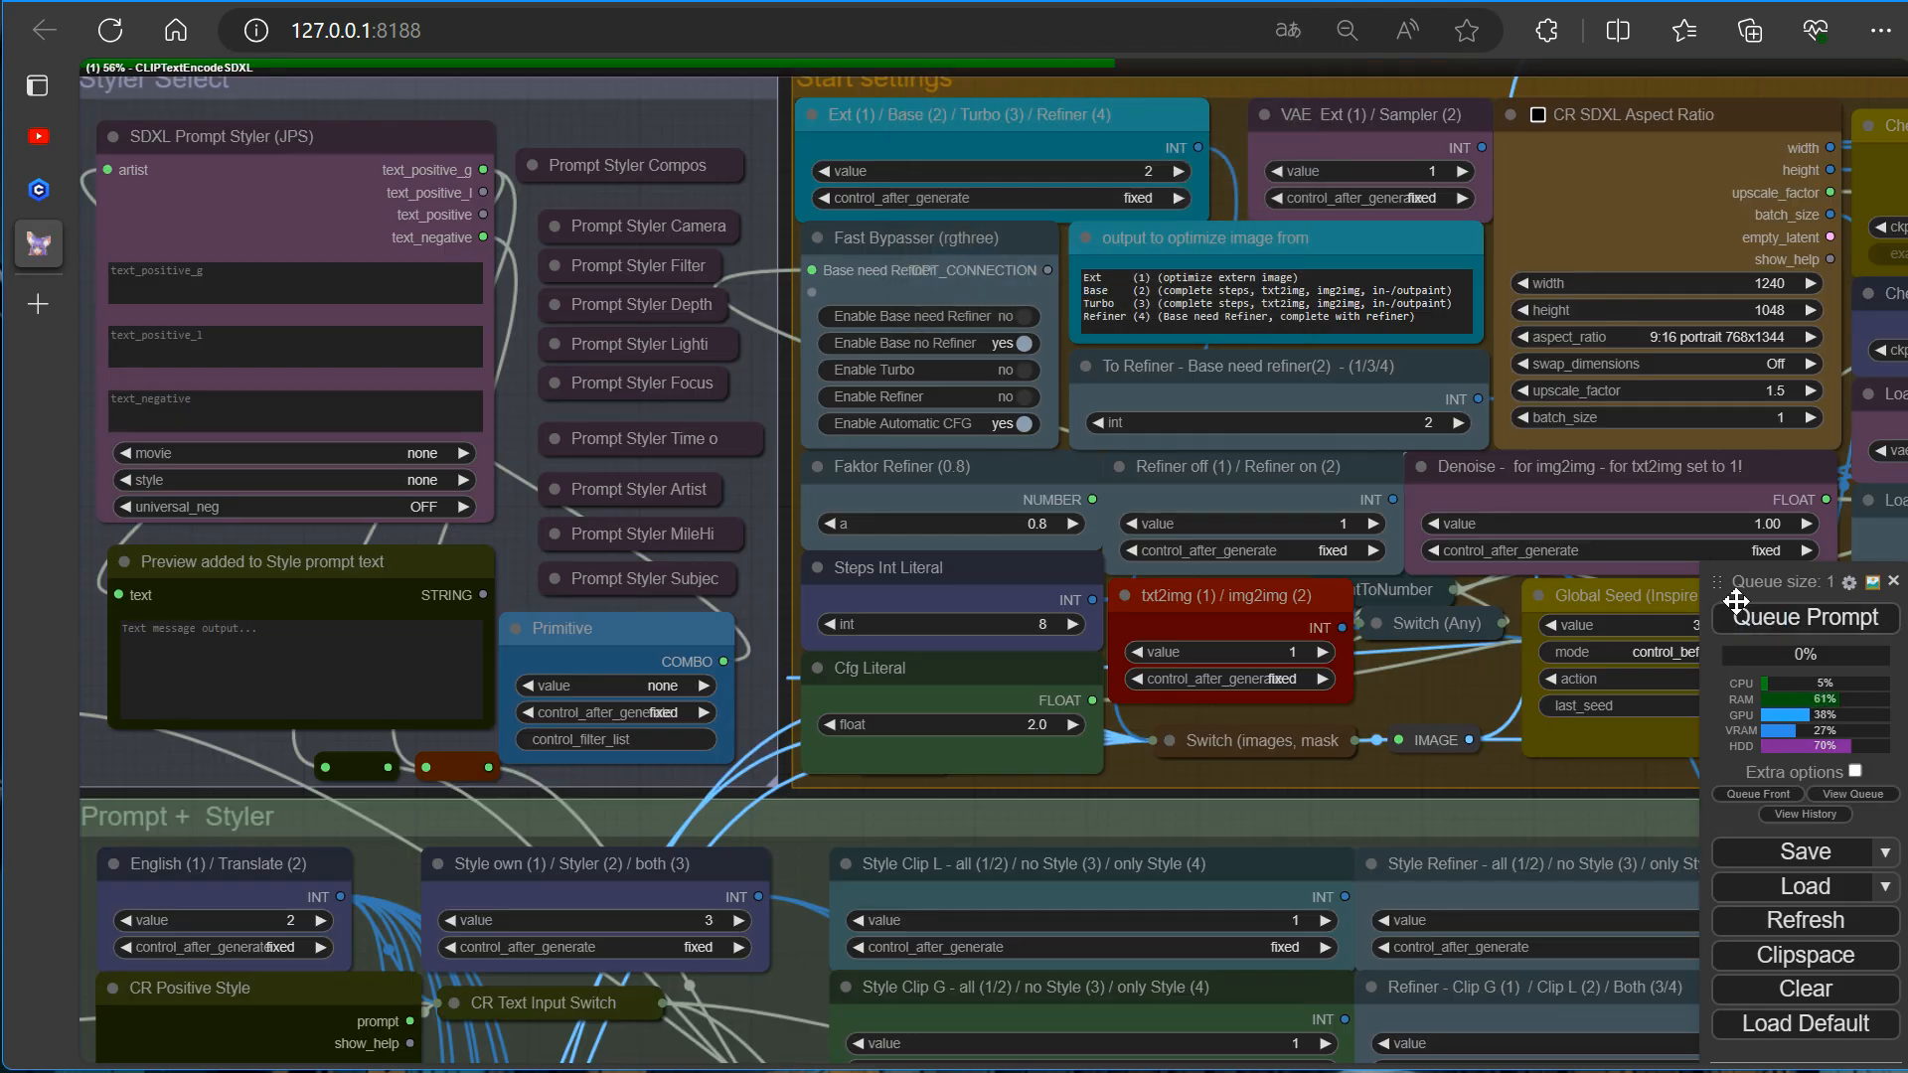
pyautogui.moveTo(1737, 592); pyautogui.dragTo(1701, 450)
pyautogui.press('2')
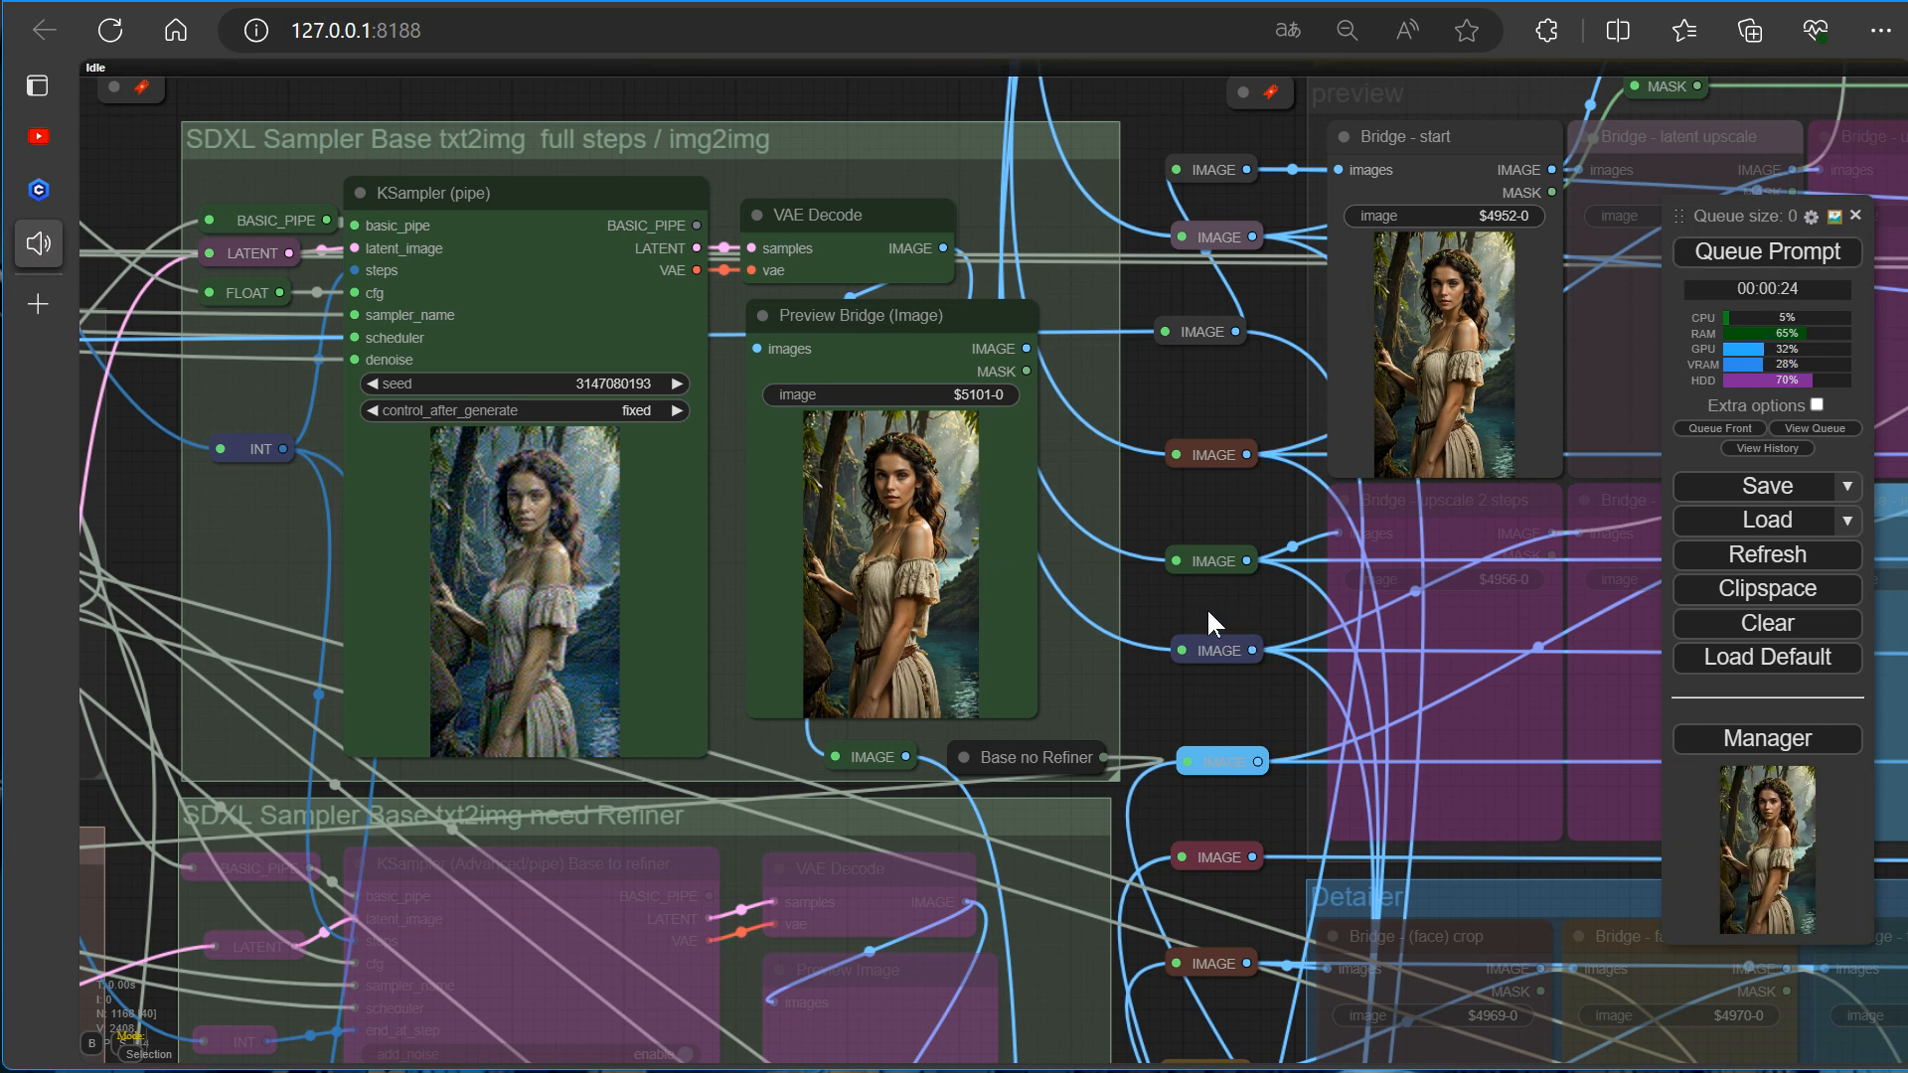
pyautogui.press('1')
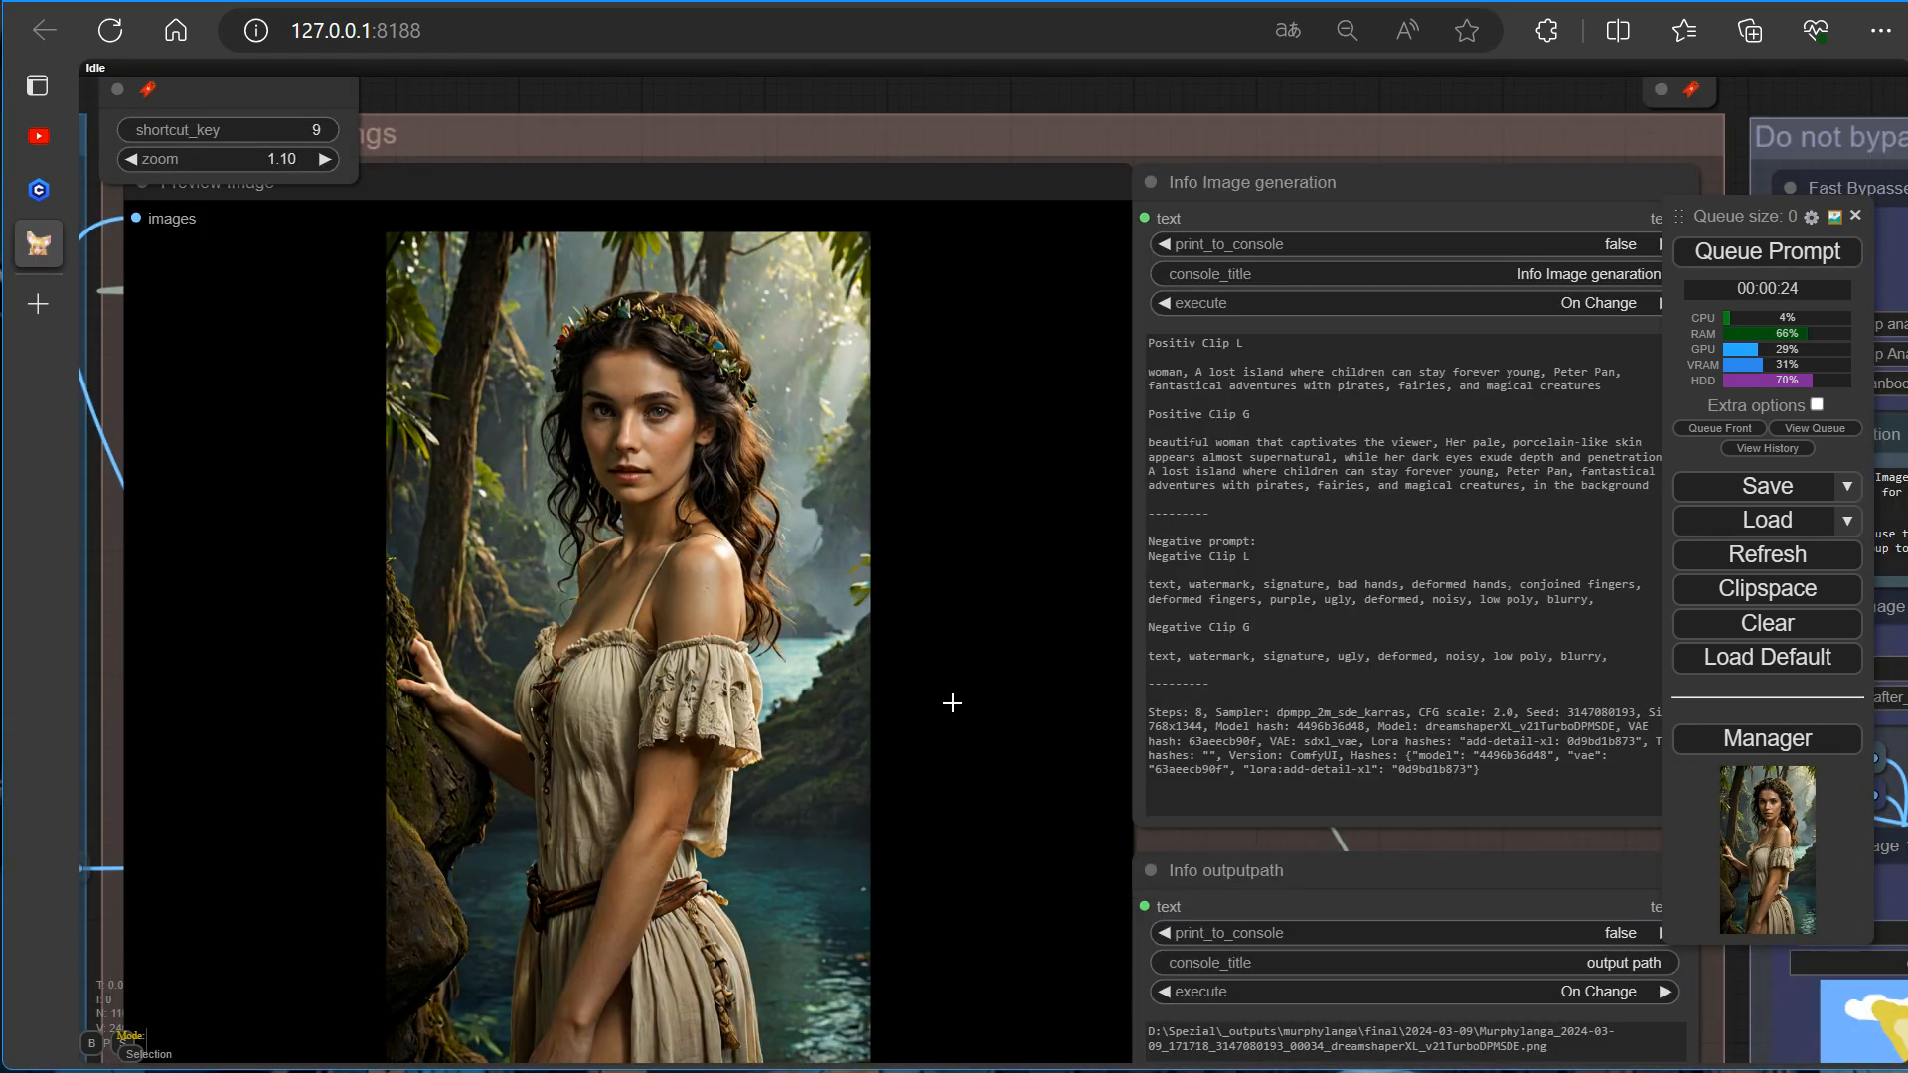
# In the Save finished image, variant node, disable SD Prompt Saver and enable Standard Output Finish.
pyautogui.scroll(6, 815, 671)
pyautogui.scroll(-9, 814, 671)
pyautogui.moveTo(1103, 1019); pyautogui.dragTo(906, 191)
pyautogui.scroll(8, 1177, 500)
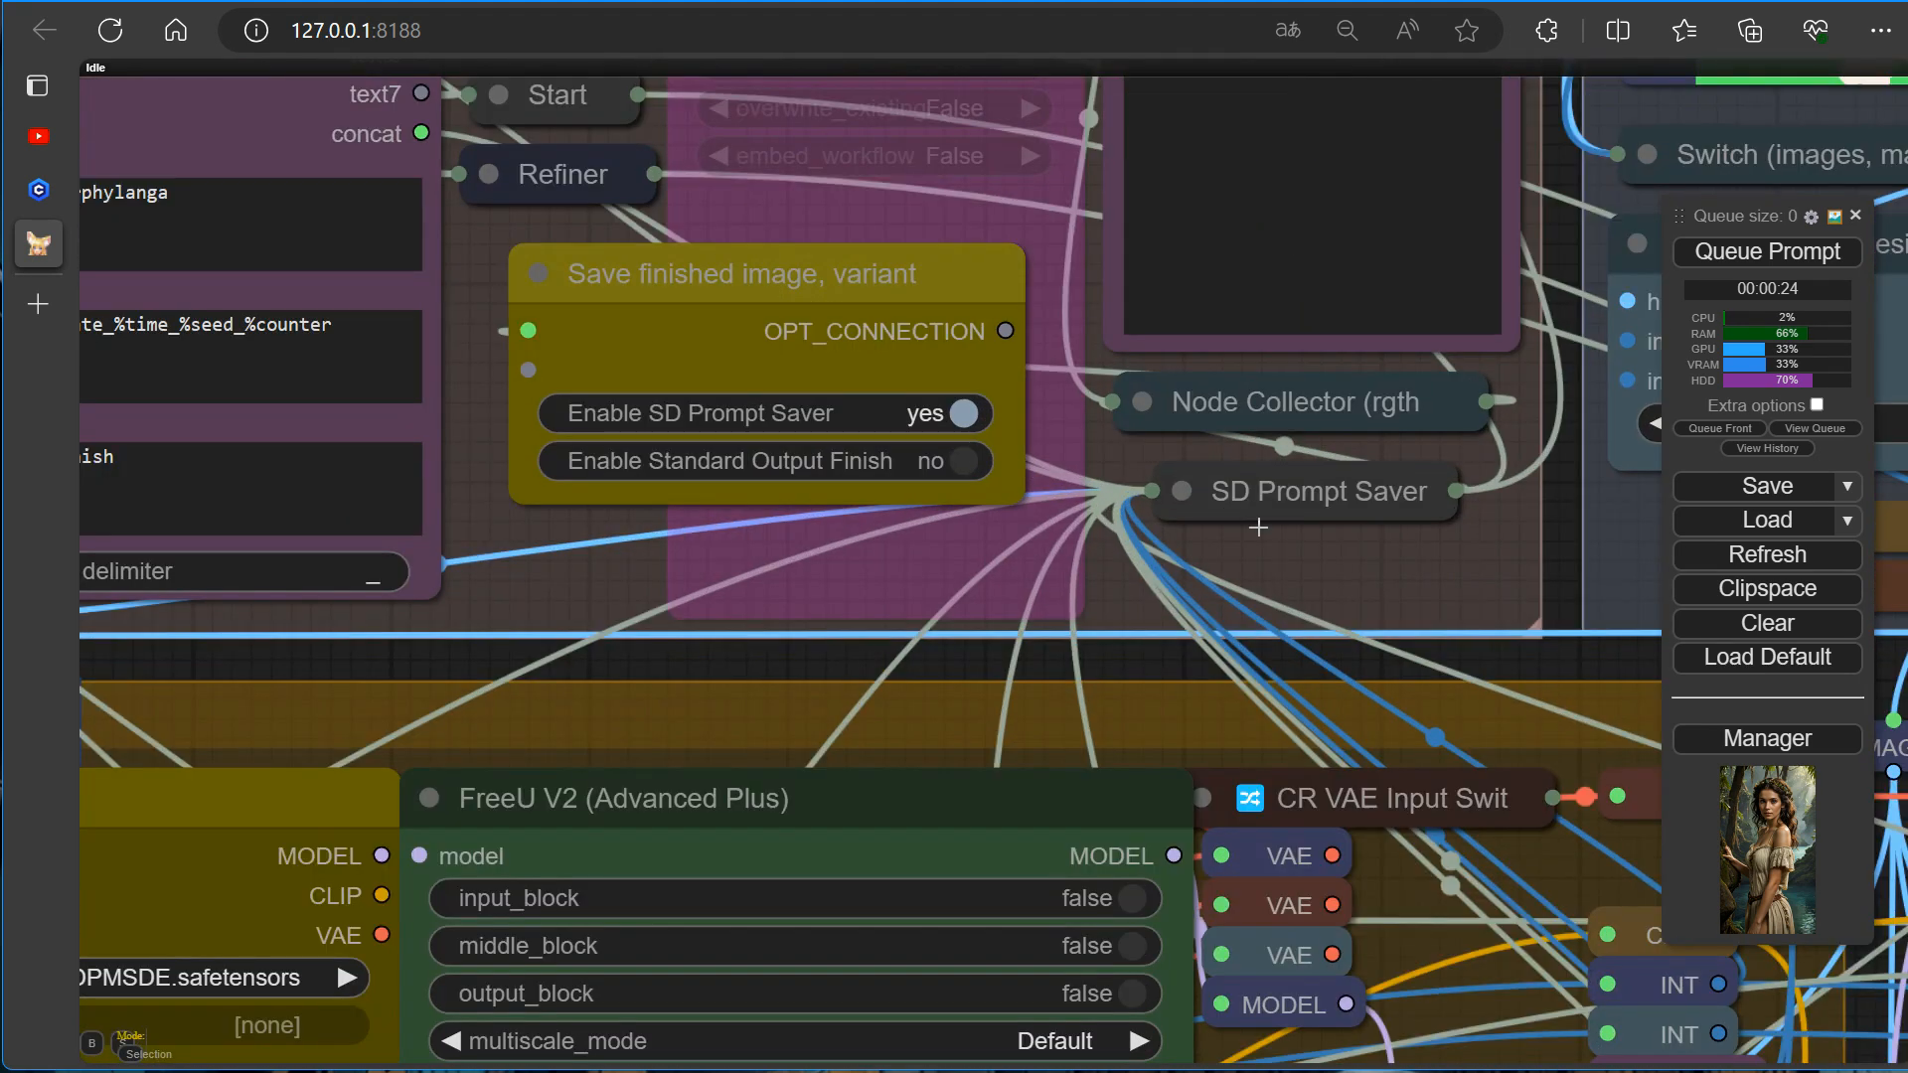
pyautogui.click(964, 413)
pyautogui.click(965, 462)
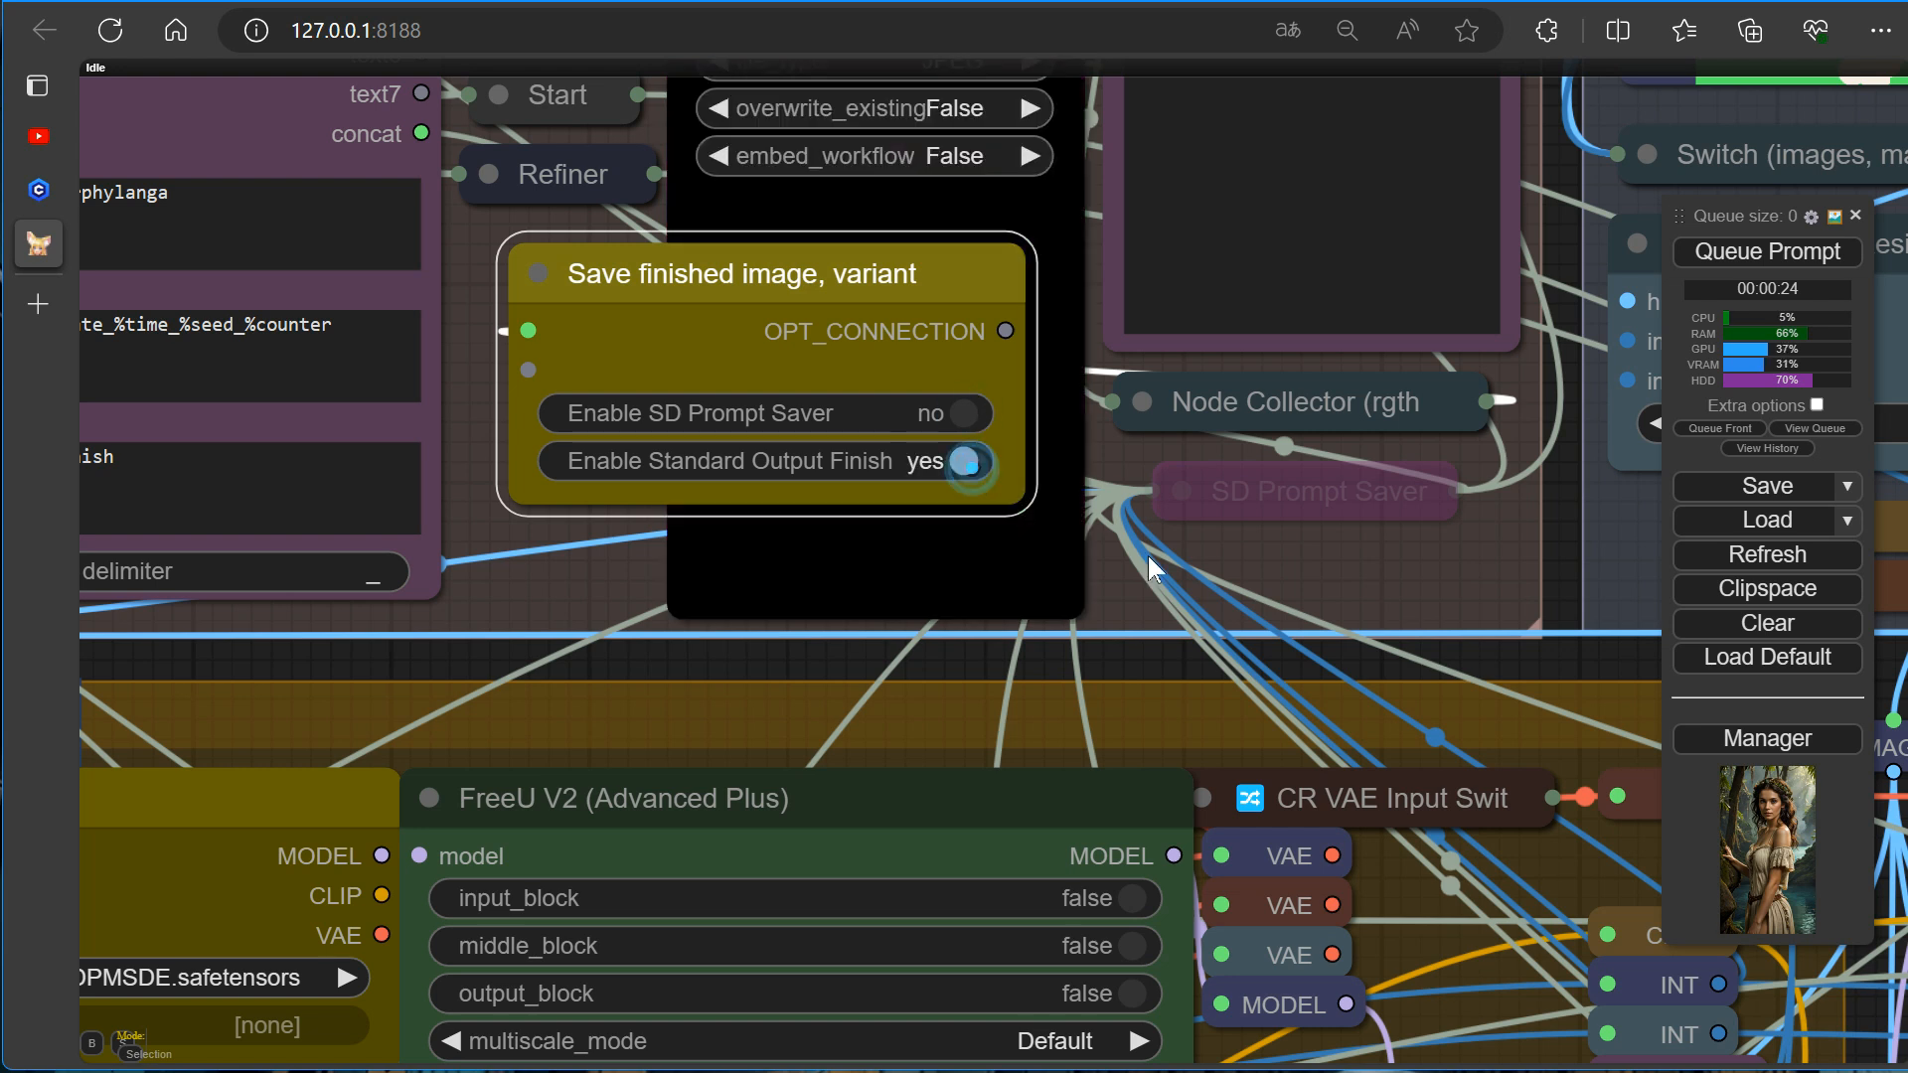
# Generate an image with the standard output saving and view it in the large Preview Image.
pyautogui.click(1724, 260)
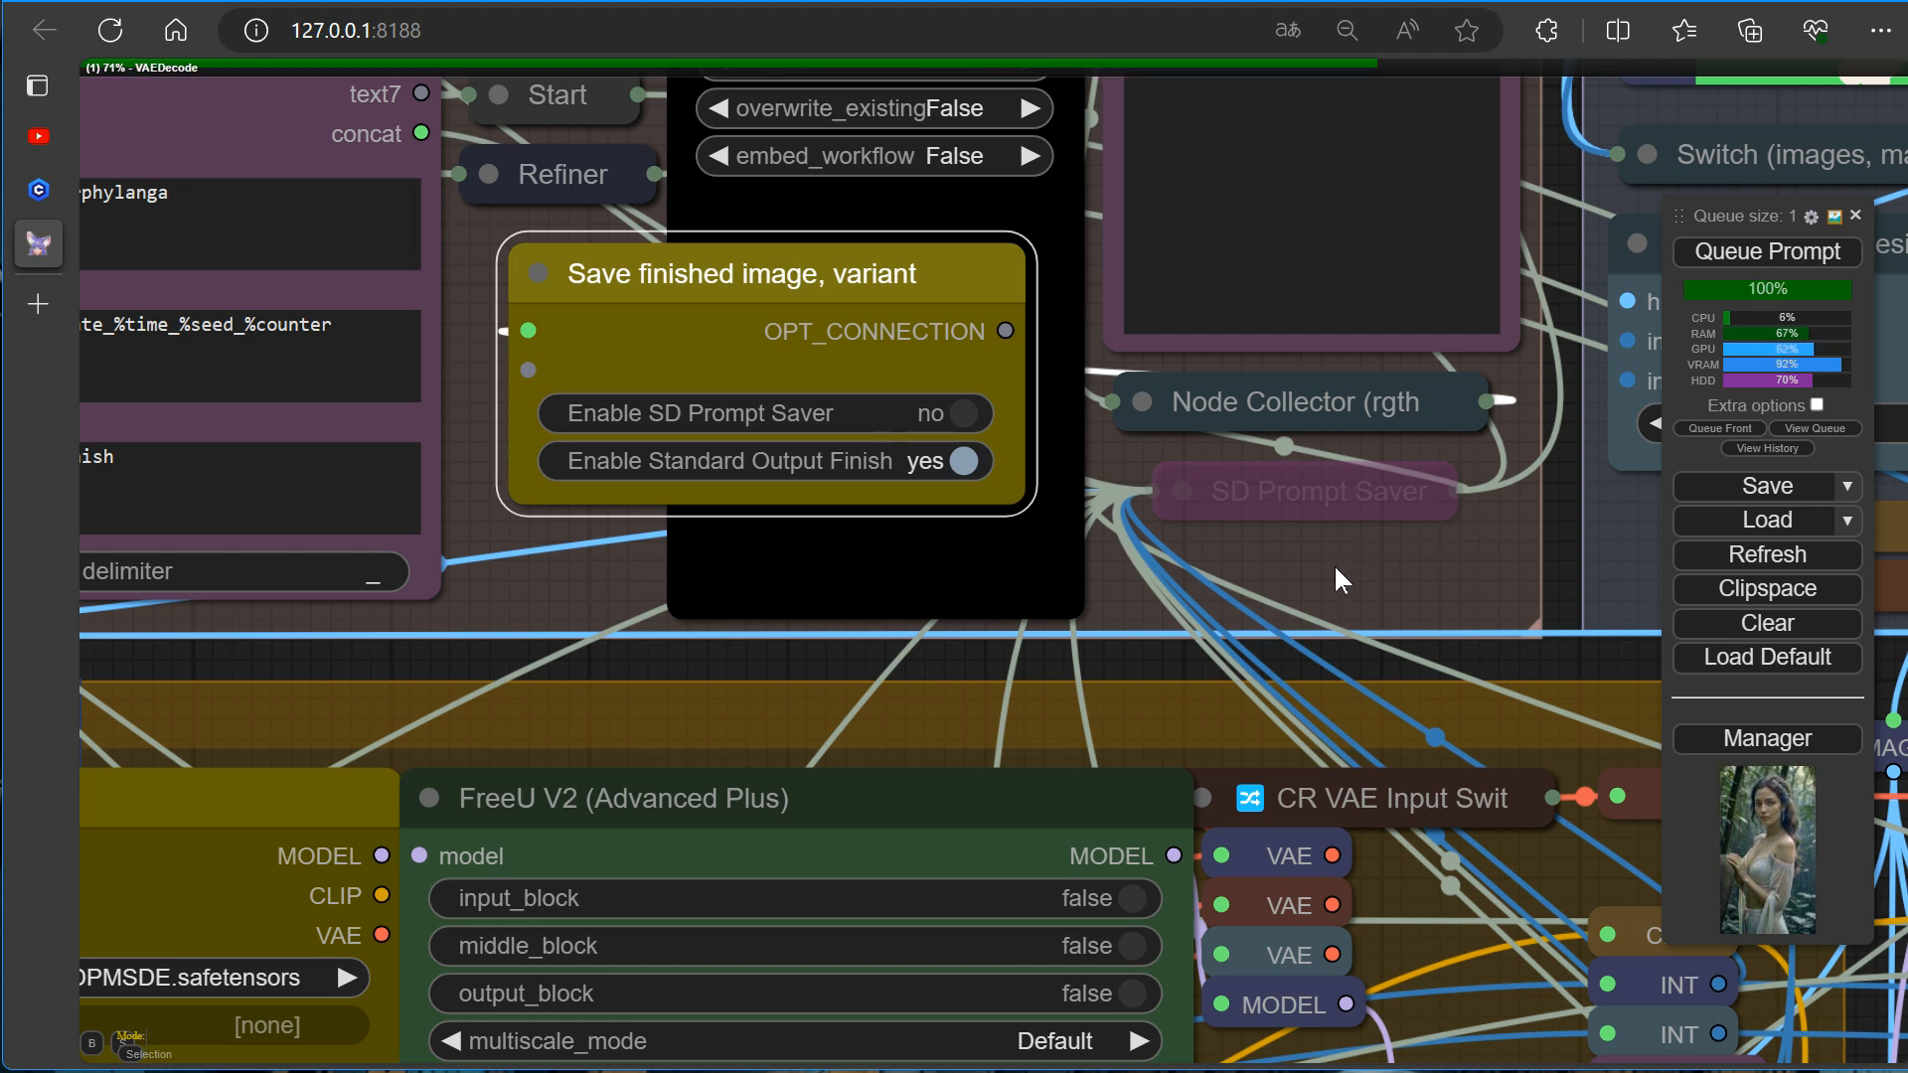
pyautogui.scroll(-3, 1333, 569)
pyautogui.press('9')
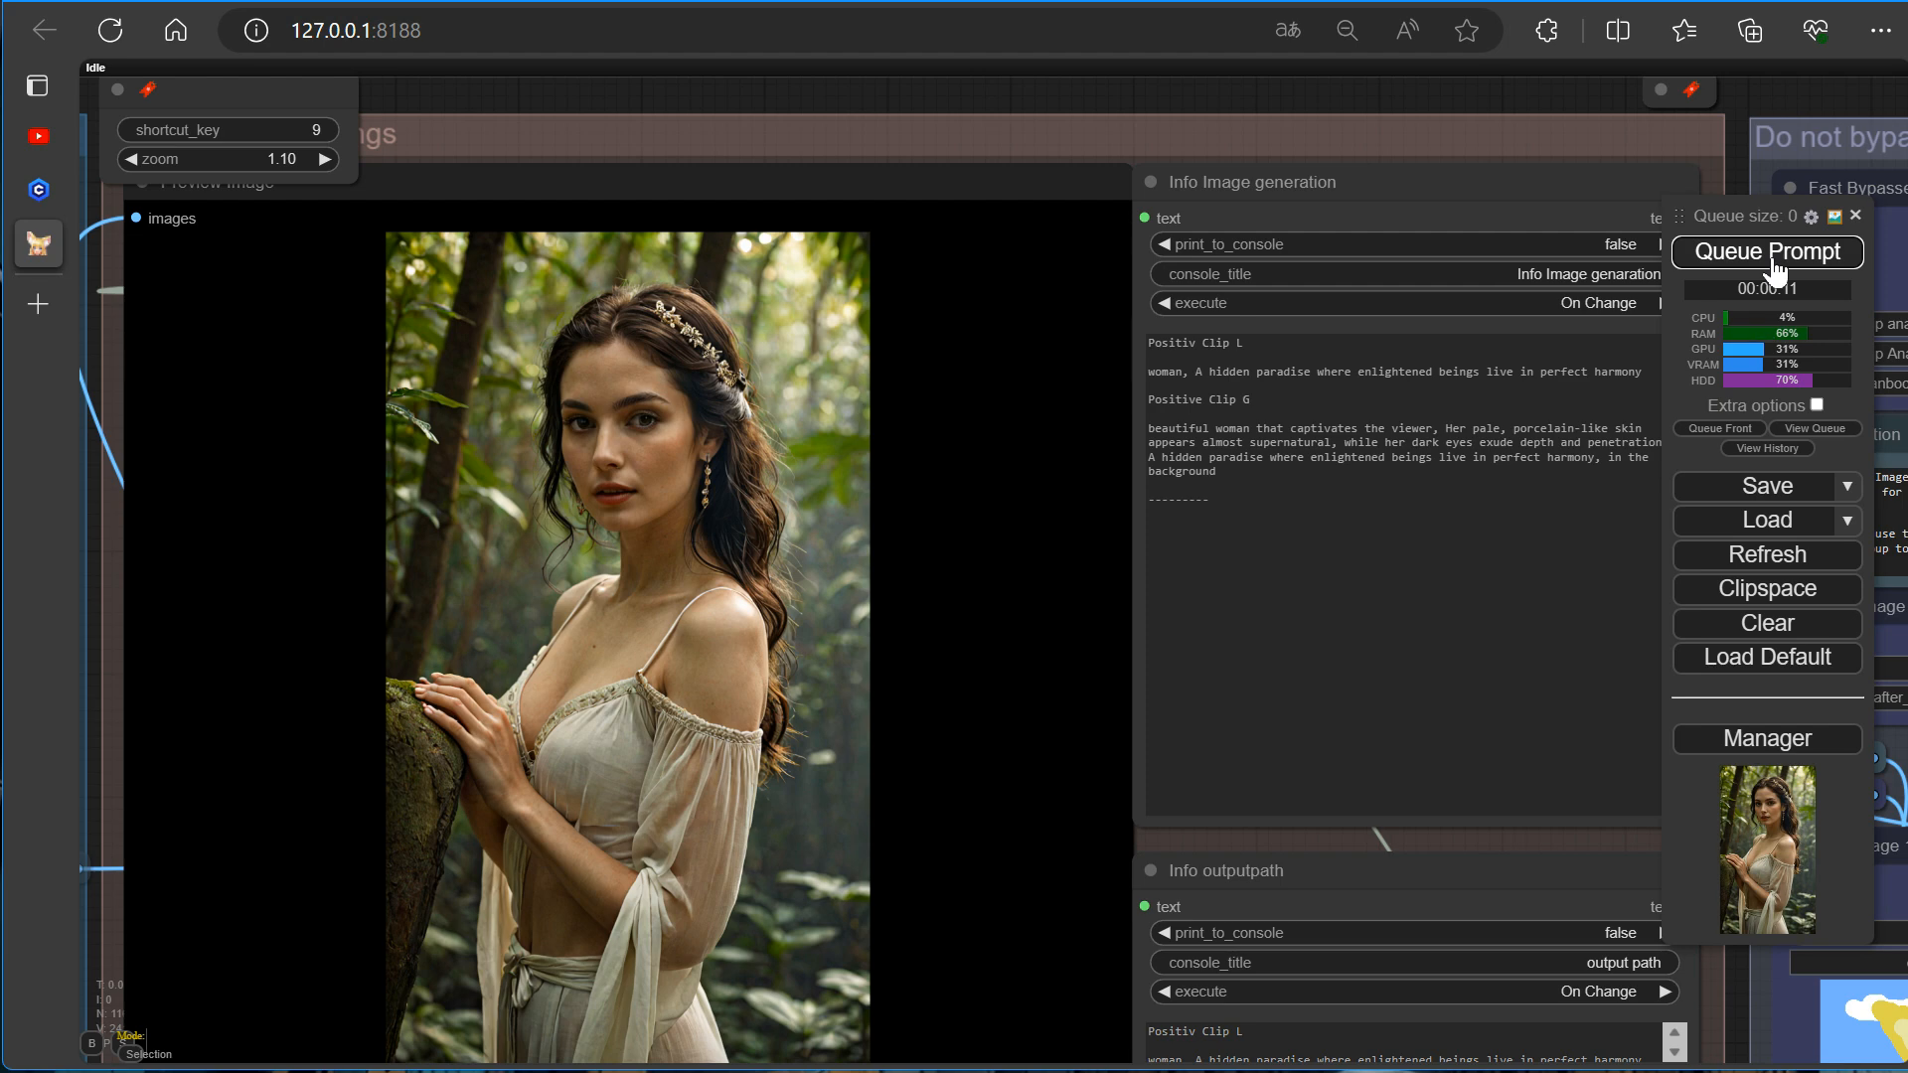
# Enter nsfw in the second prompt's CR Negative Style node and append nsfw to its CR Negative Clip L prompt.
pyautogui.scroll(-5, 1092, 717)
pyautogui.press('2')
pyautogui.moveTo(840, 628); pyautogui.dragTo(691, 103)
pyautogui.scroll(1, 753, 785)
pyautogui.scroll(-3, 753, 785)
pyautogui.scroll(4, 753, 784)
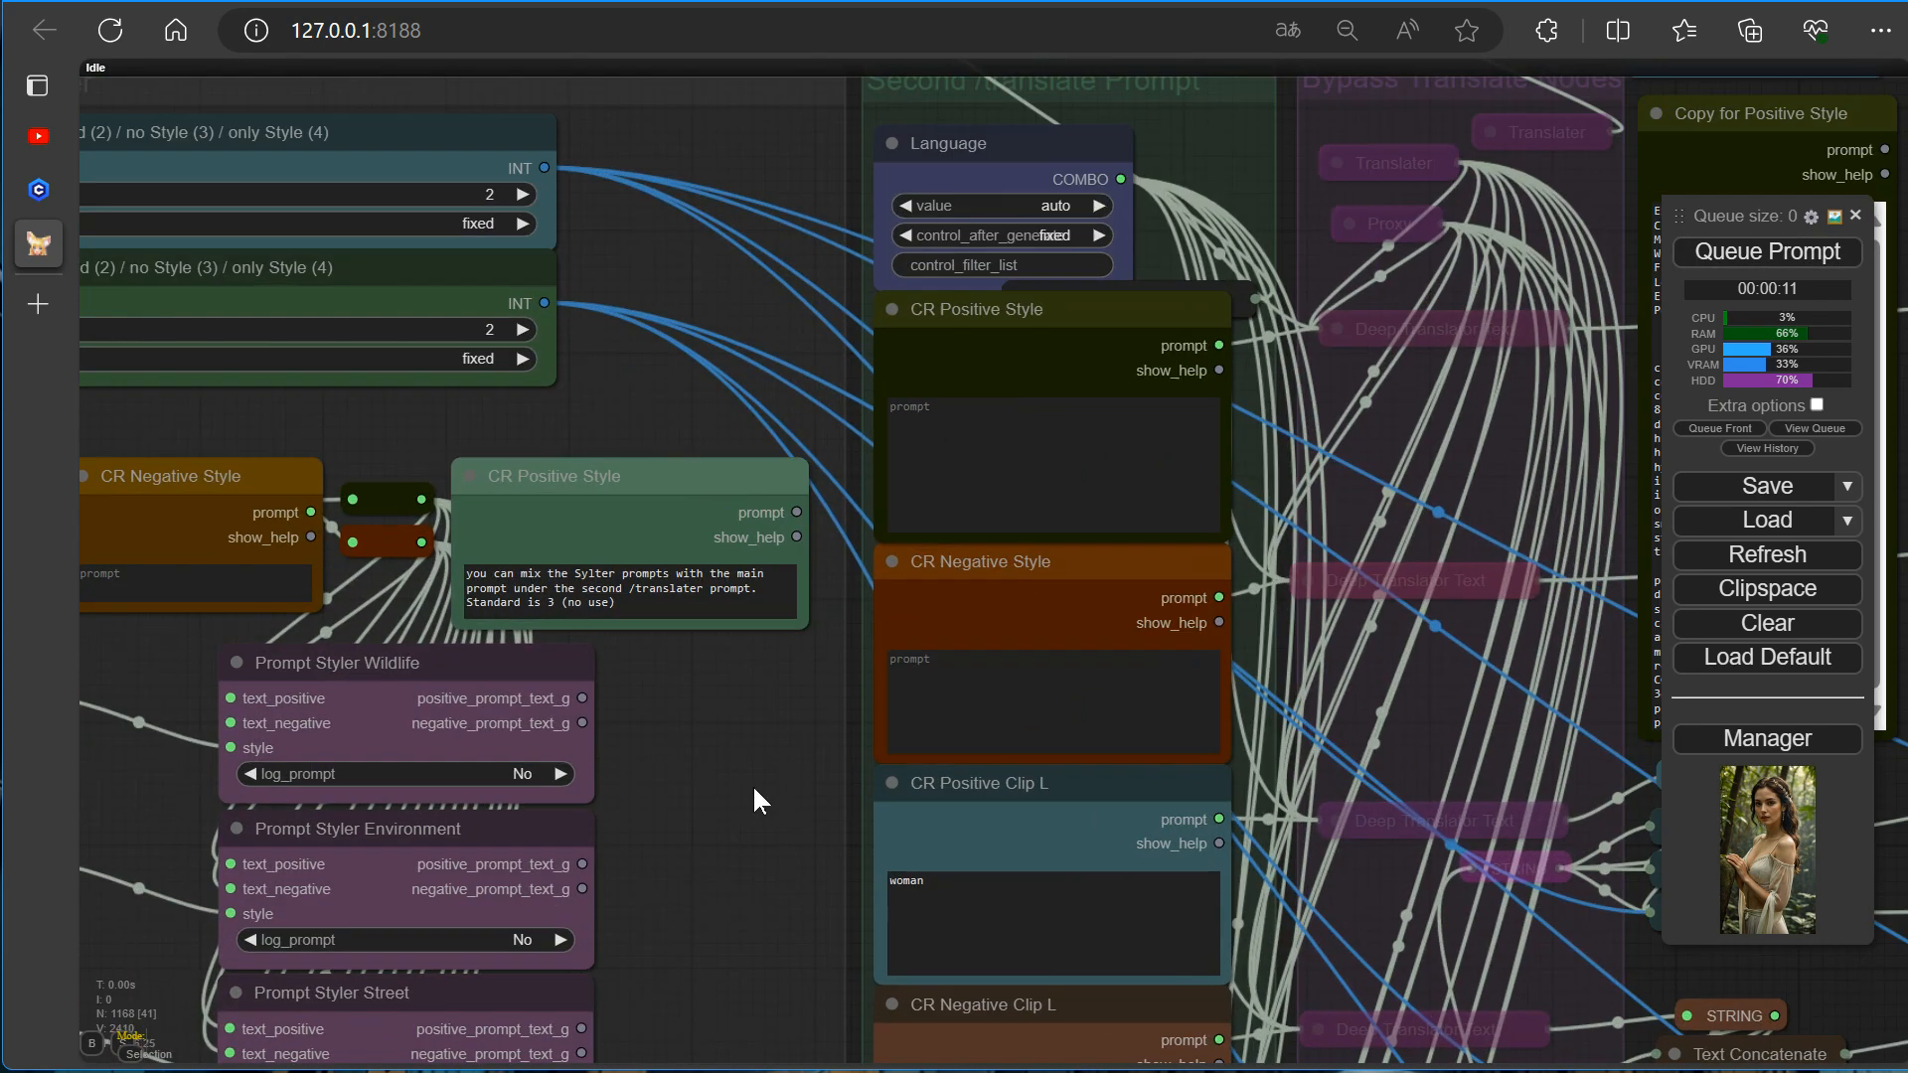
pyautogui.moveTo(753, 785); pyautogui.dragTo(637, 700)
pyautogui.click(814, 514)
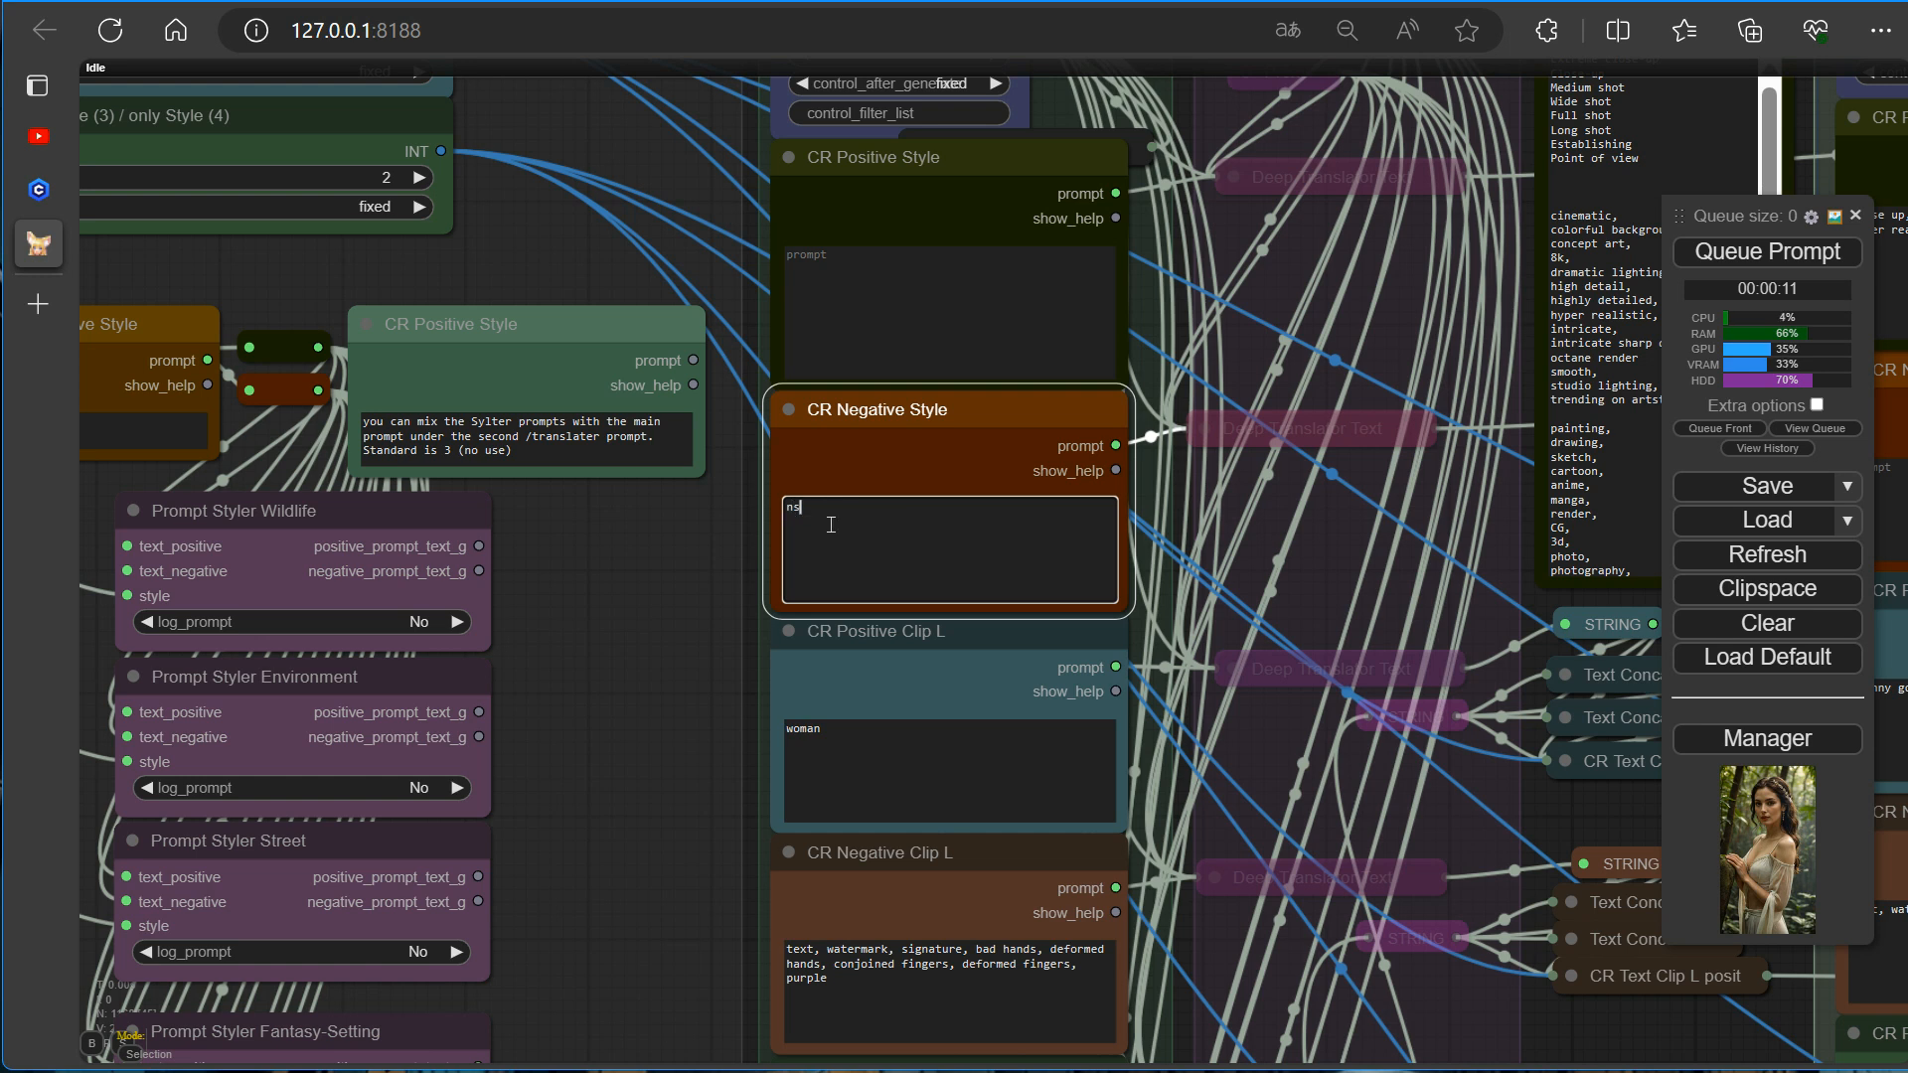
pyautogui.moveTo(659, 876); pyautogui.dragTo(617, 477)
pyautogui.click(861, 583)
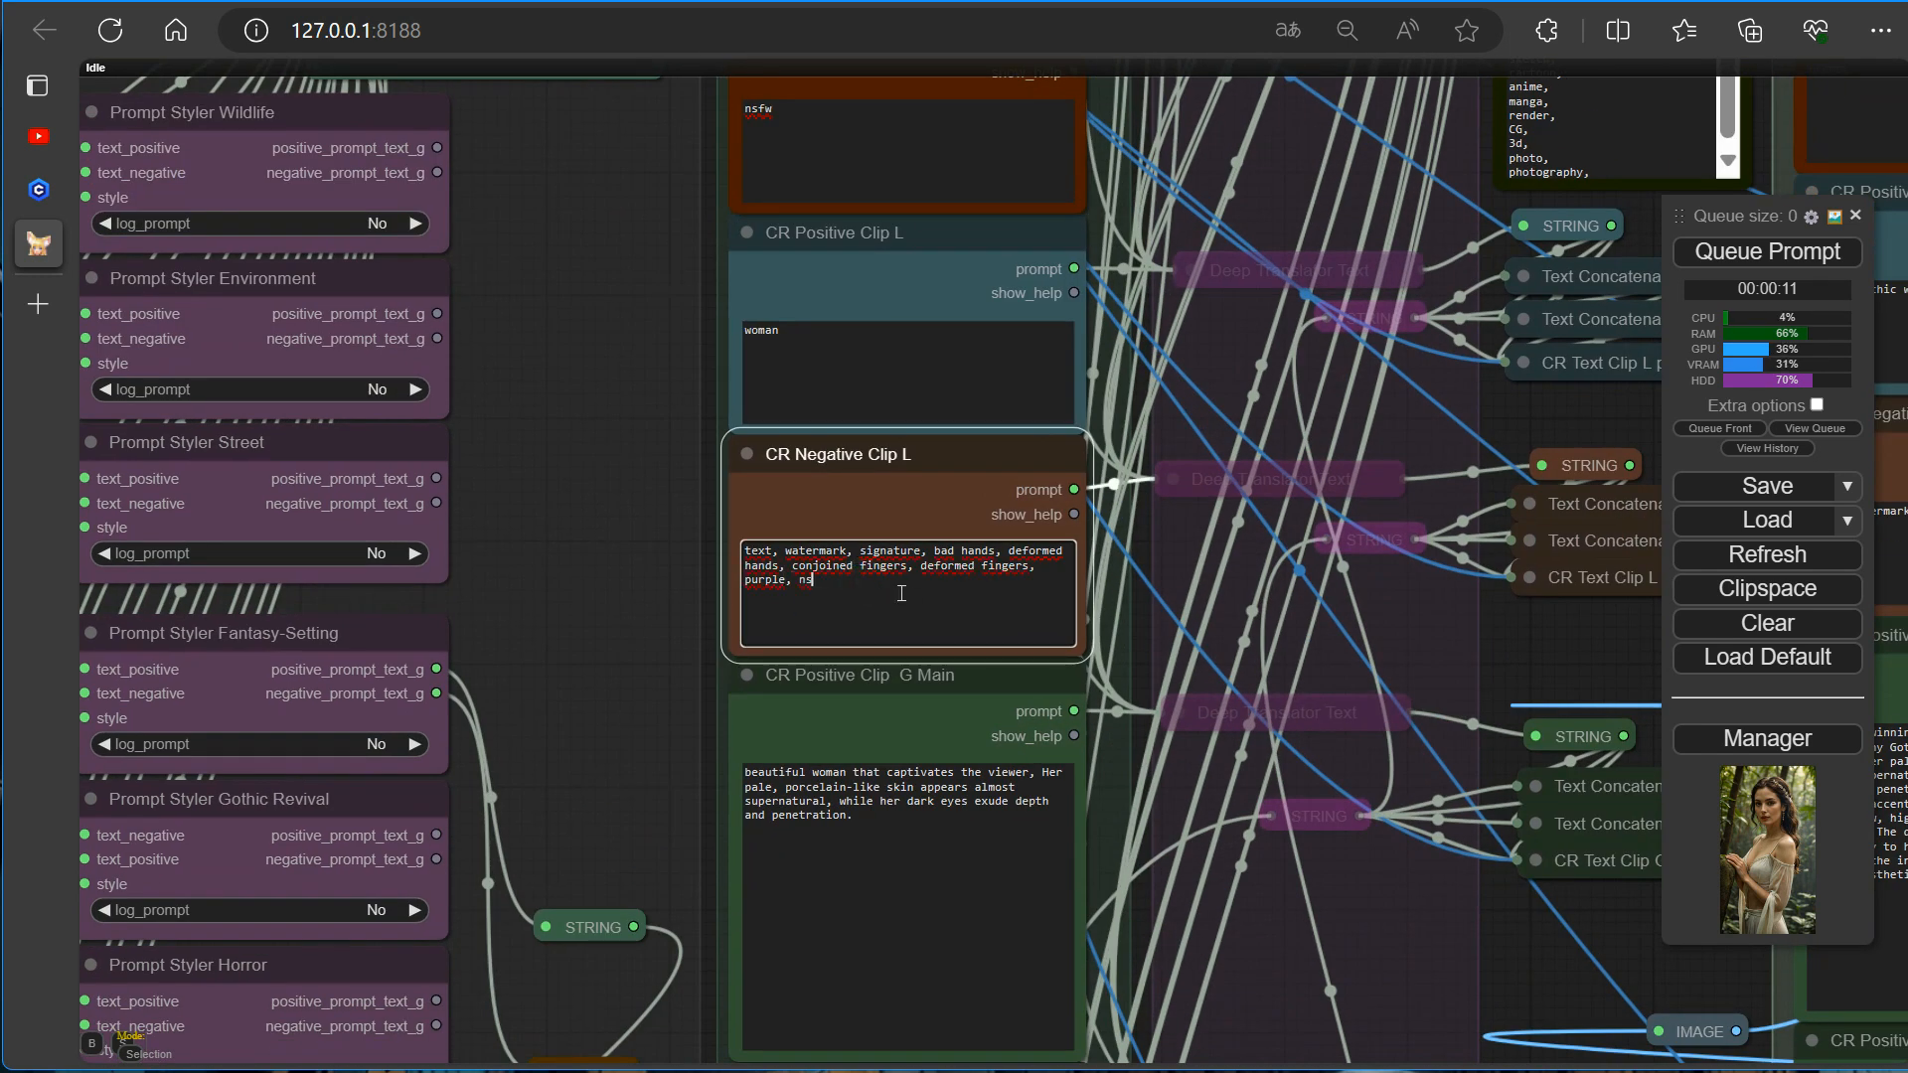
# Generate an image with the extended negative prompts, check the console for errors, and inspect the result in the large Preview Image.
pyautogui.click(1766, 260)
pyautogui.scroll(-10, 663, 429)
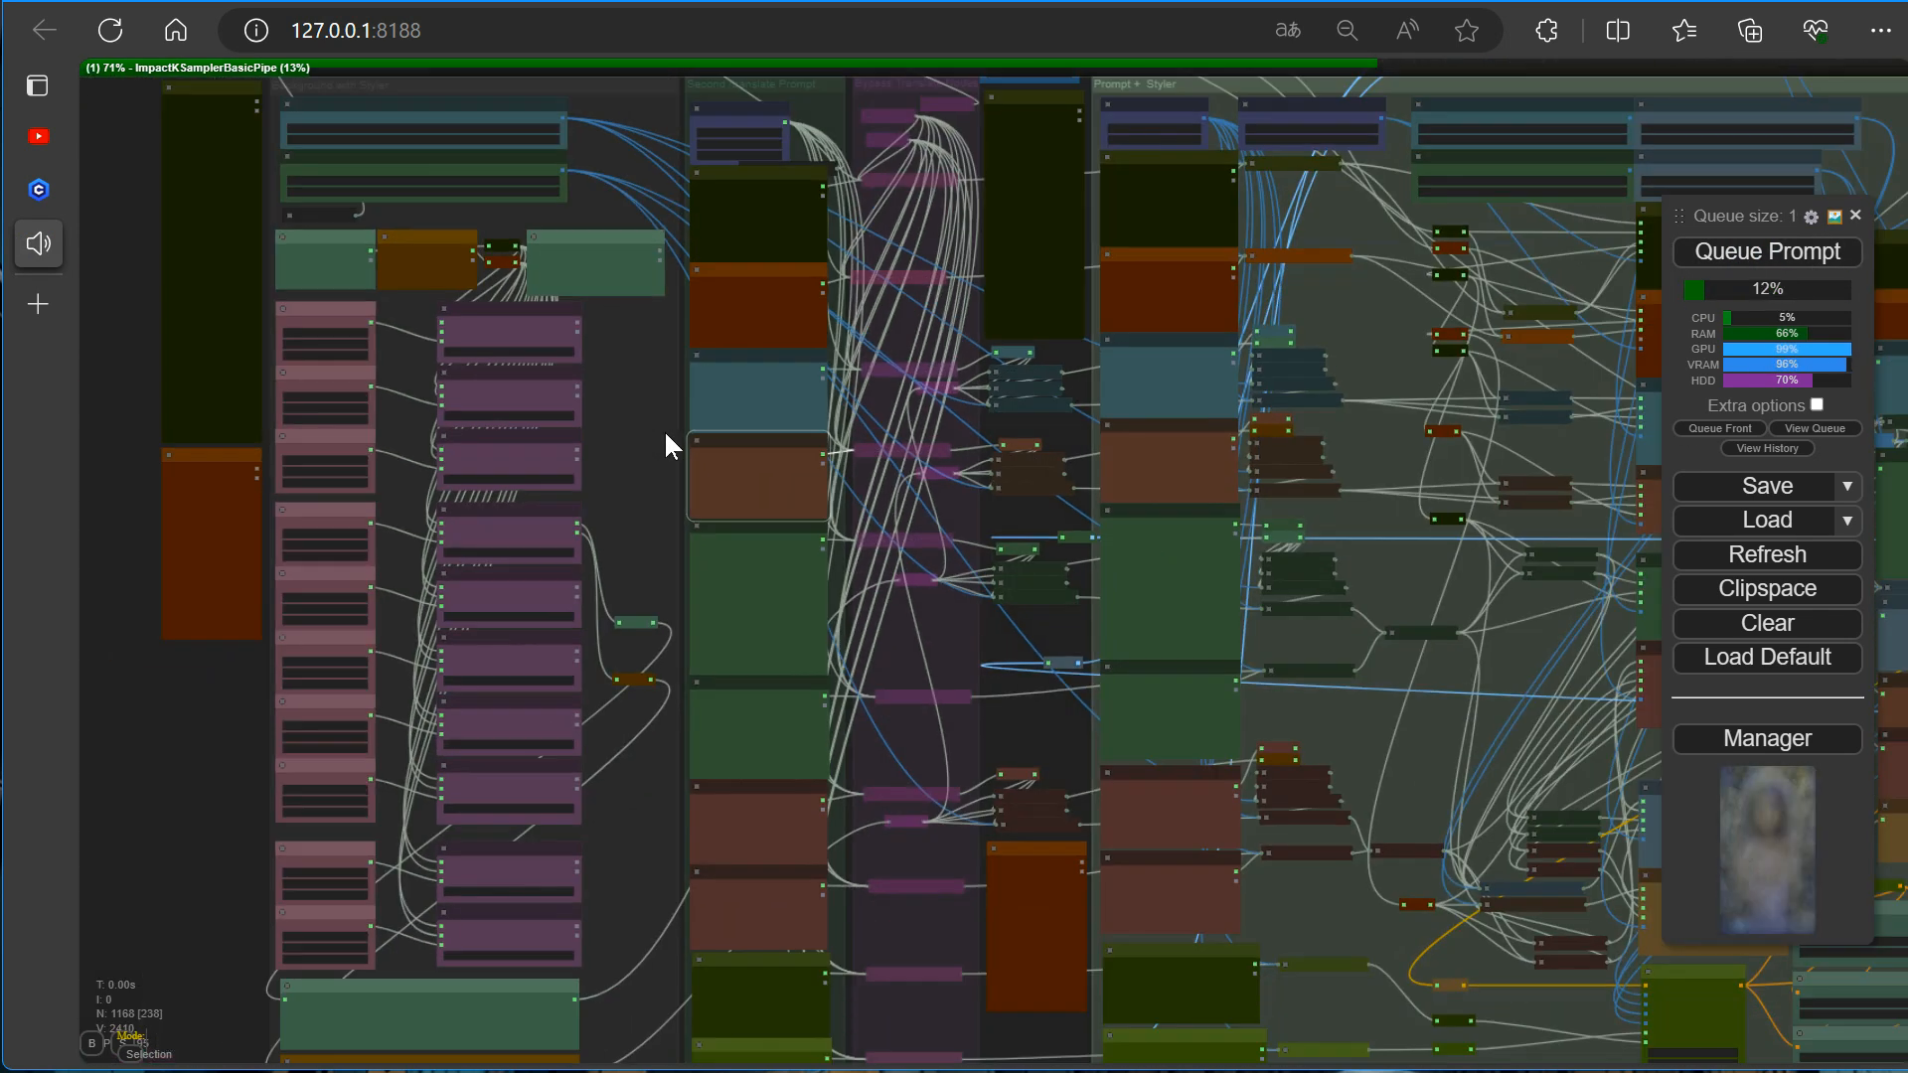
pyautogui.hotkey('alt', 'Tab')
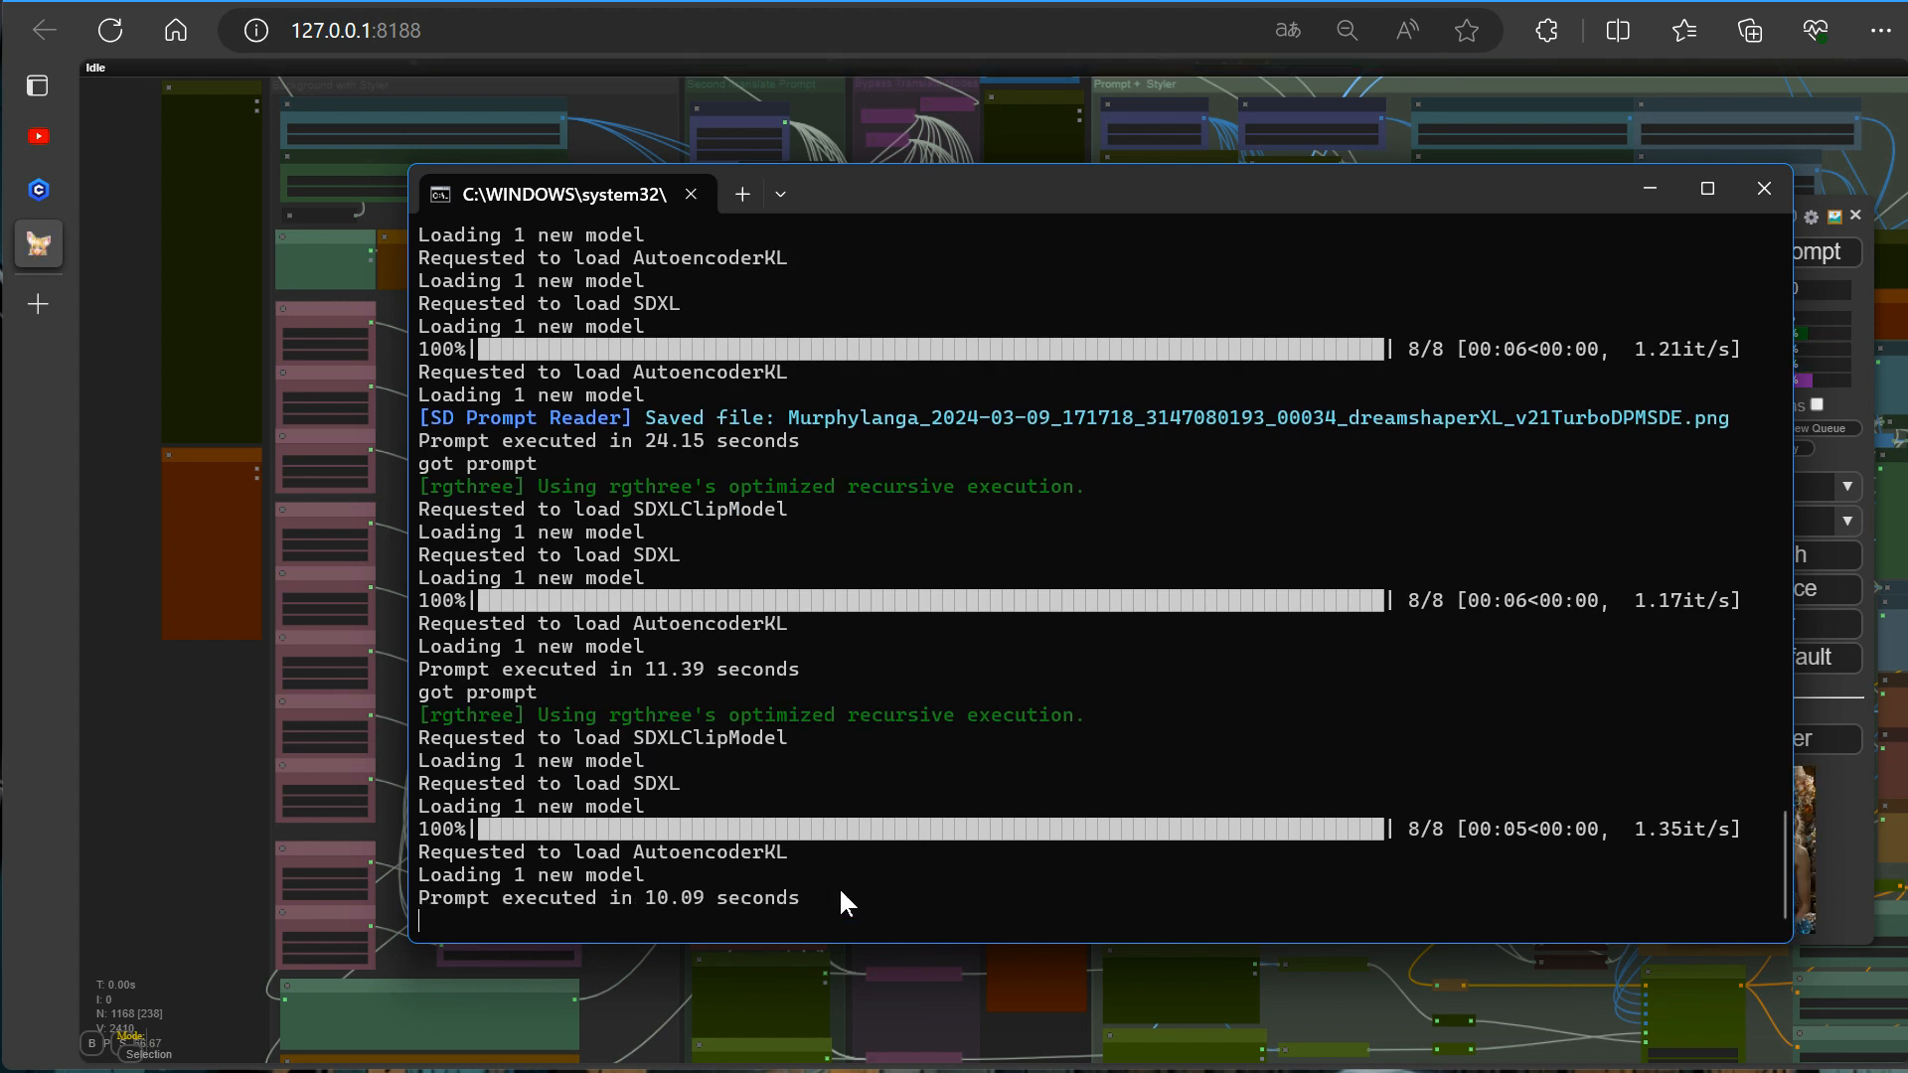
pyautogui.click(1652, 189)
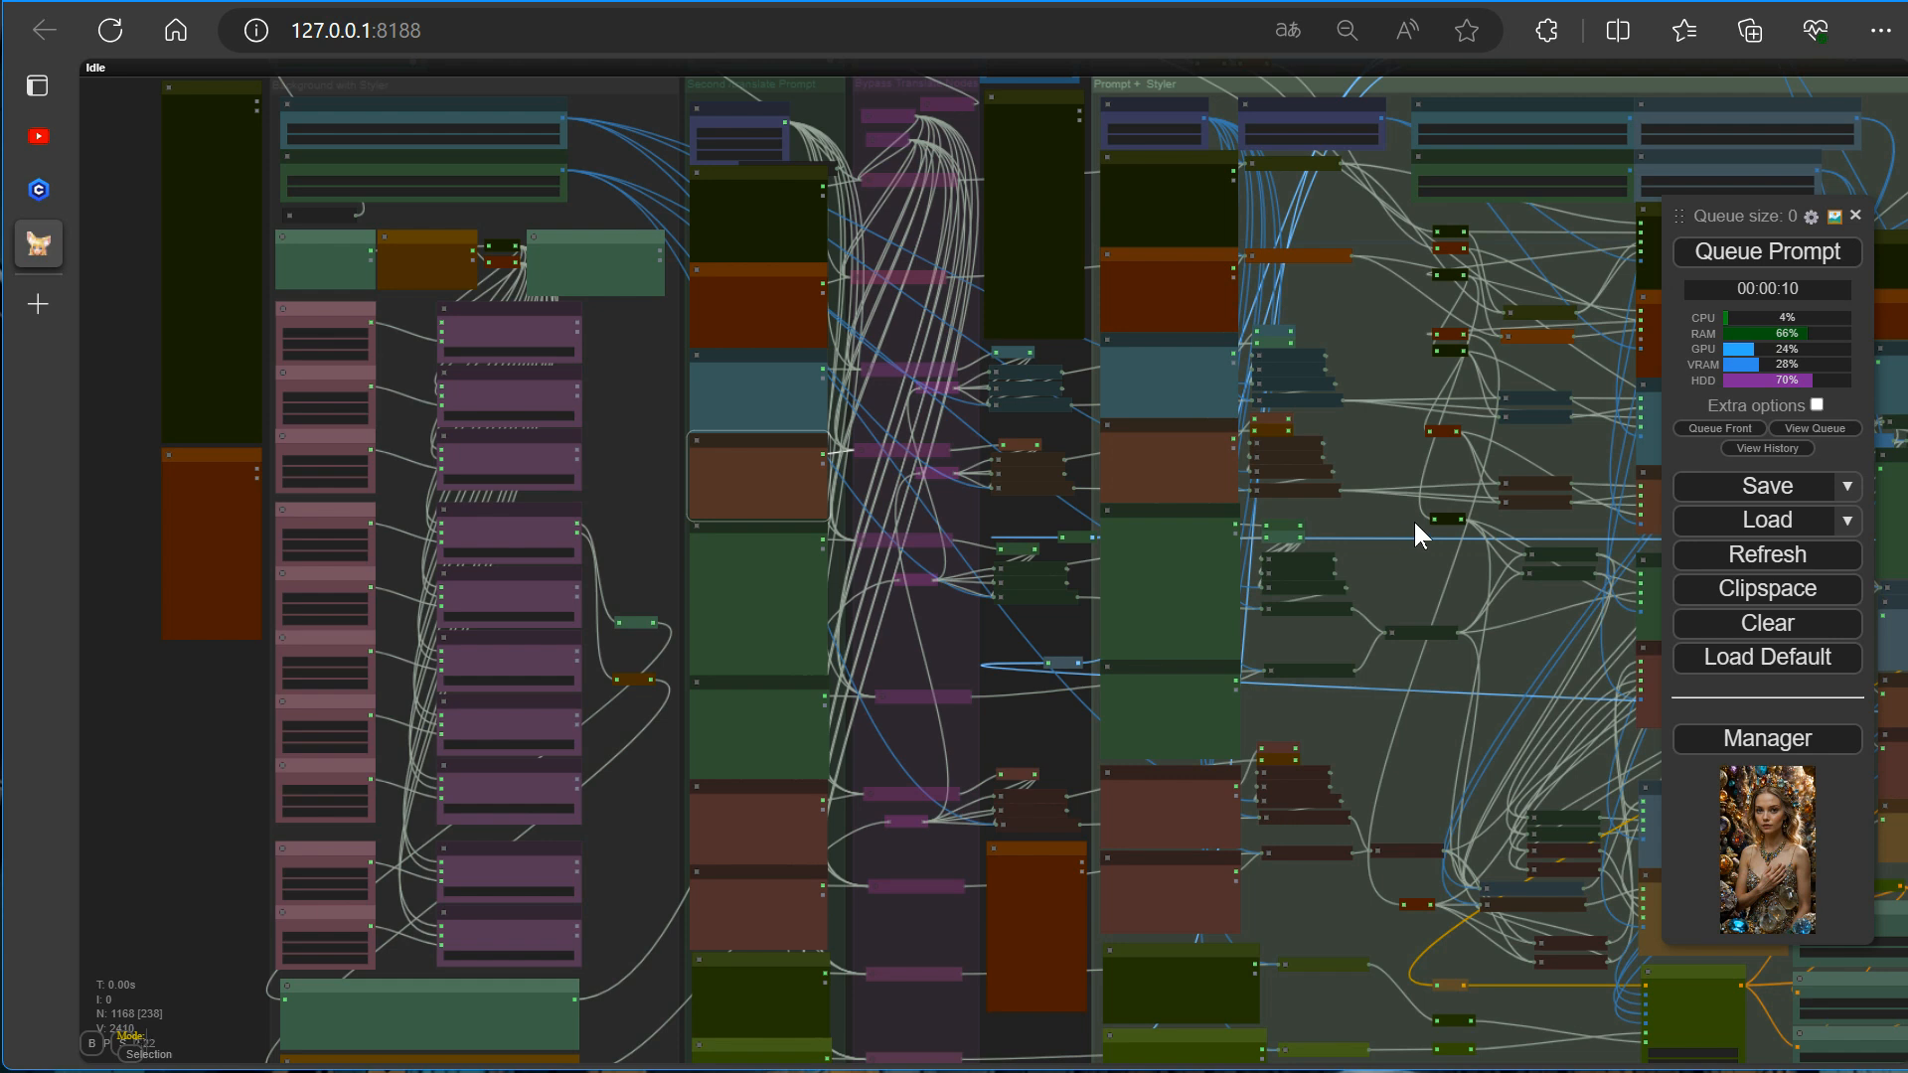
pyautogui.press('1')
pyautogui.scroll(9, 788, 577)
pyautogui.scroll(-10, 625, 518)
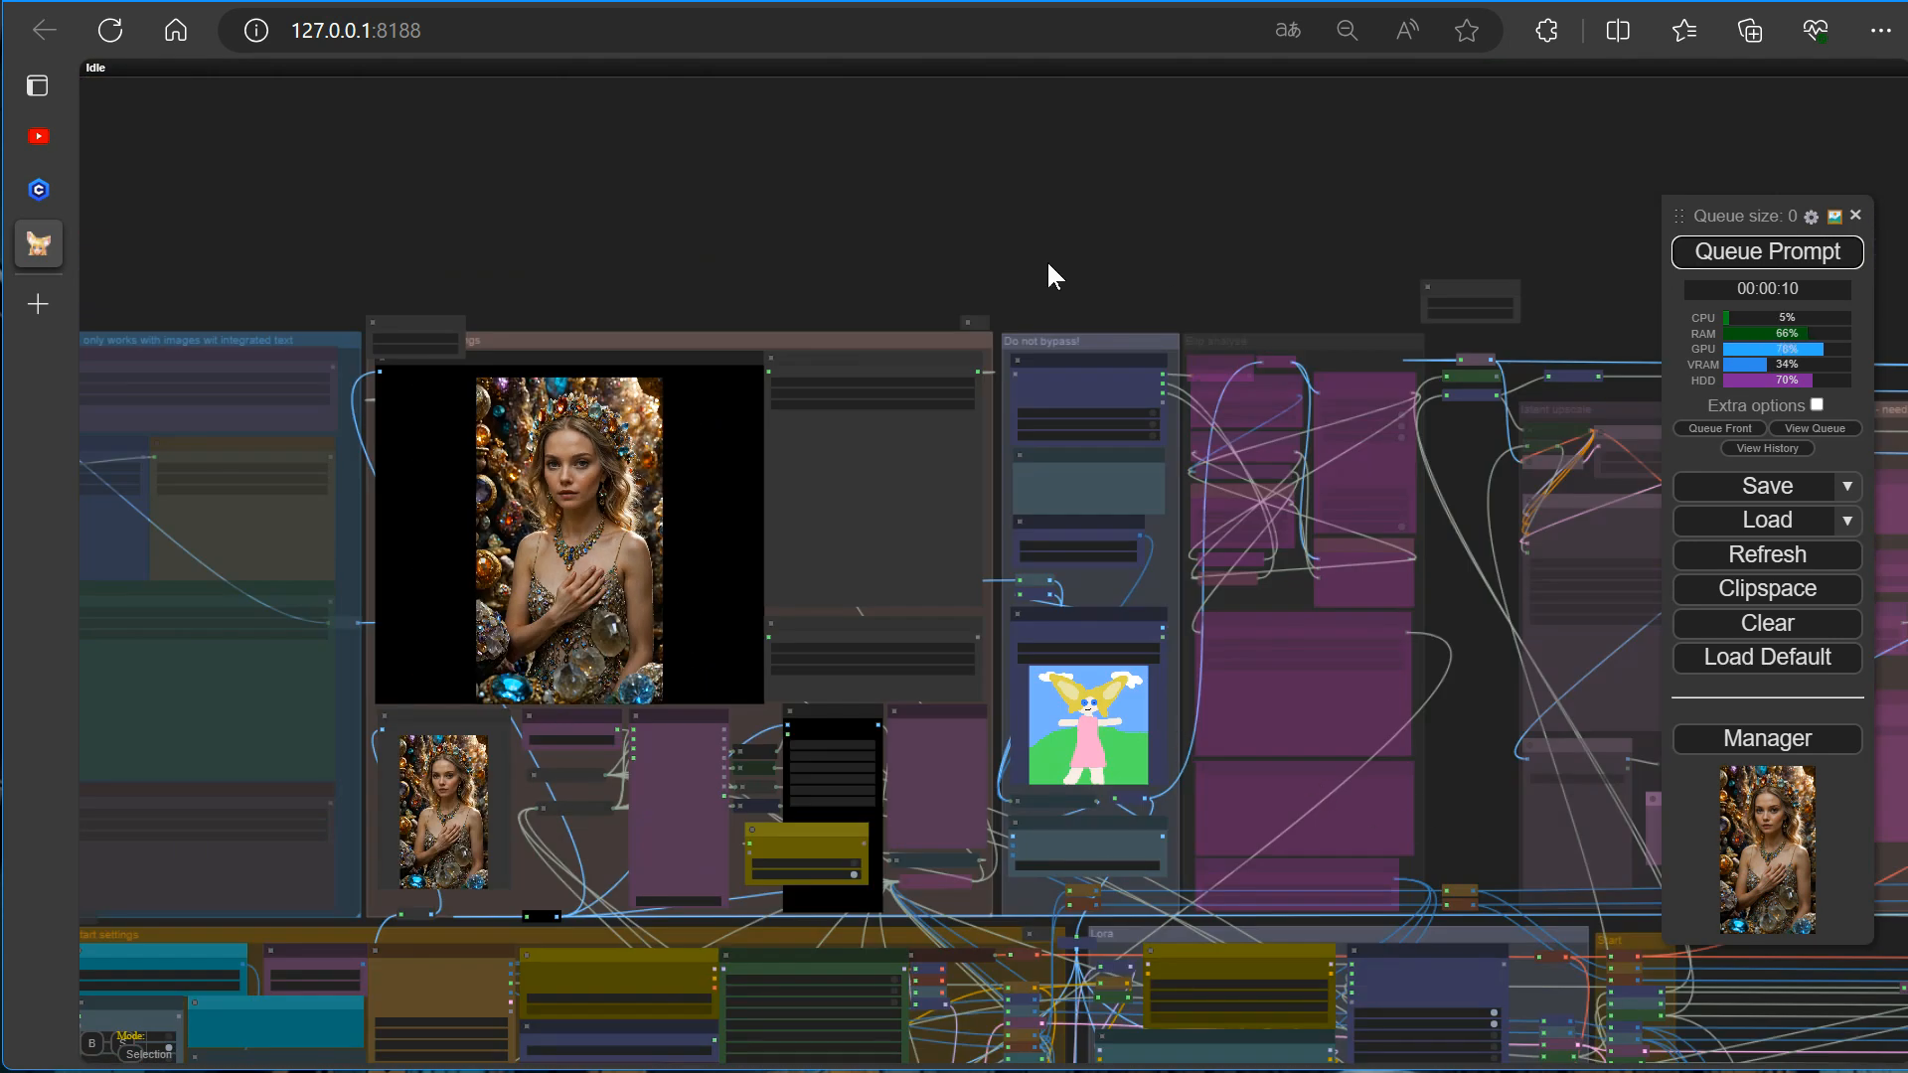
# Set both Checkpoint Loader Base - preview and Checkpoint Base - choose to MOHAWK_v20.safetensors.
pyautogui.moveTo(1048, 264); pyautogui.dragTo(1038, 189)
pyautogui.scroll(13, 628, 870)
pyautogui.click(761, 569)
pyautogui.click(768, 646)
pyautogui.click(775, 791)
pyautogui.click(735, 715)
pyautogui.scroll(-1, 731, 873)
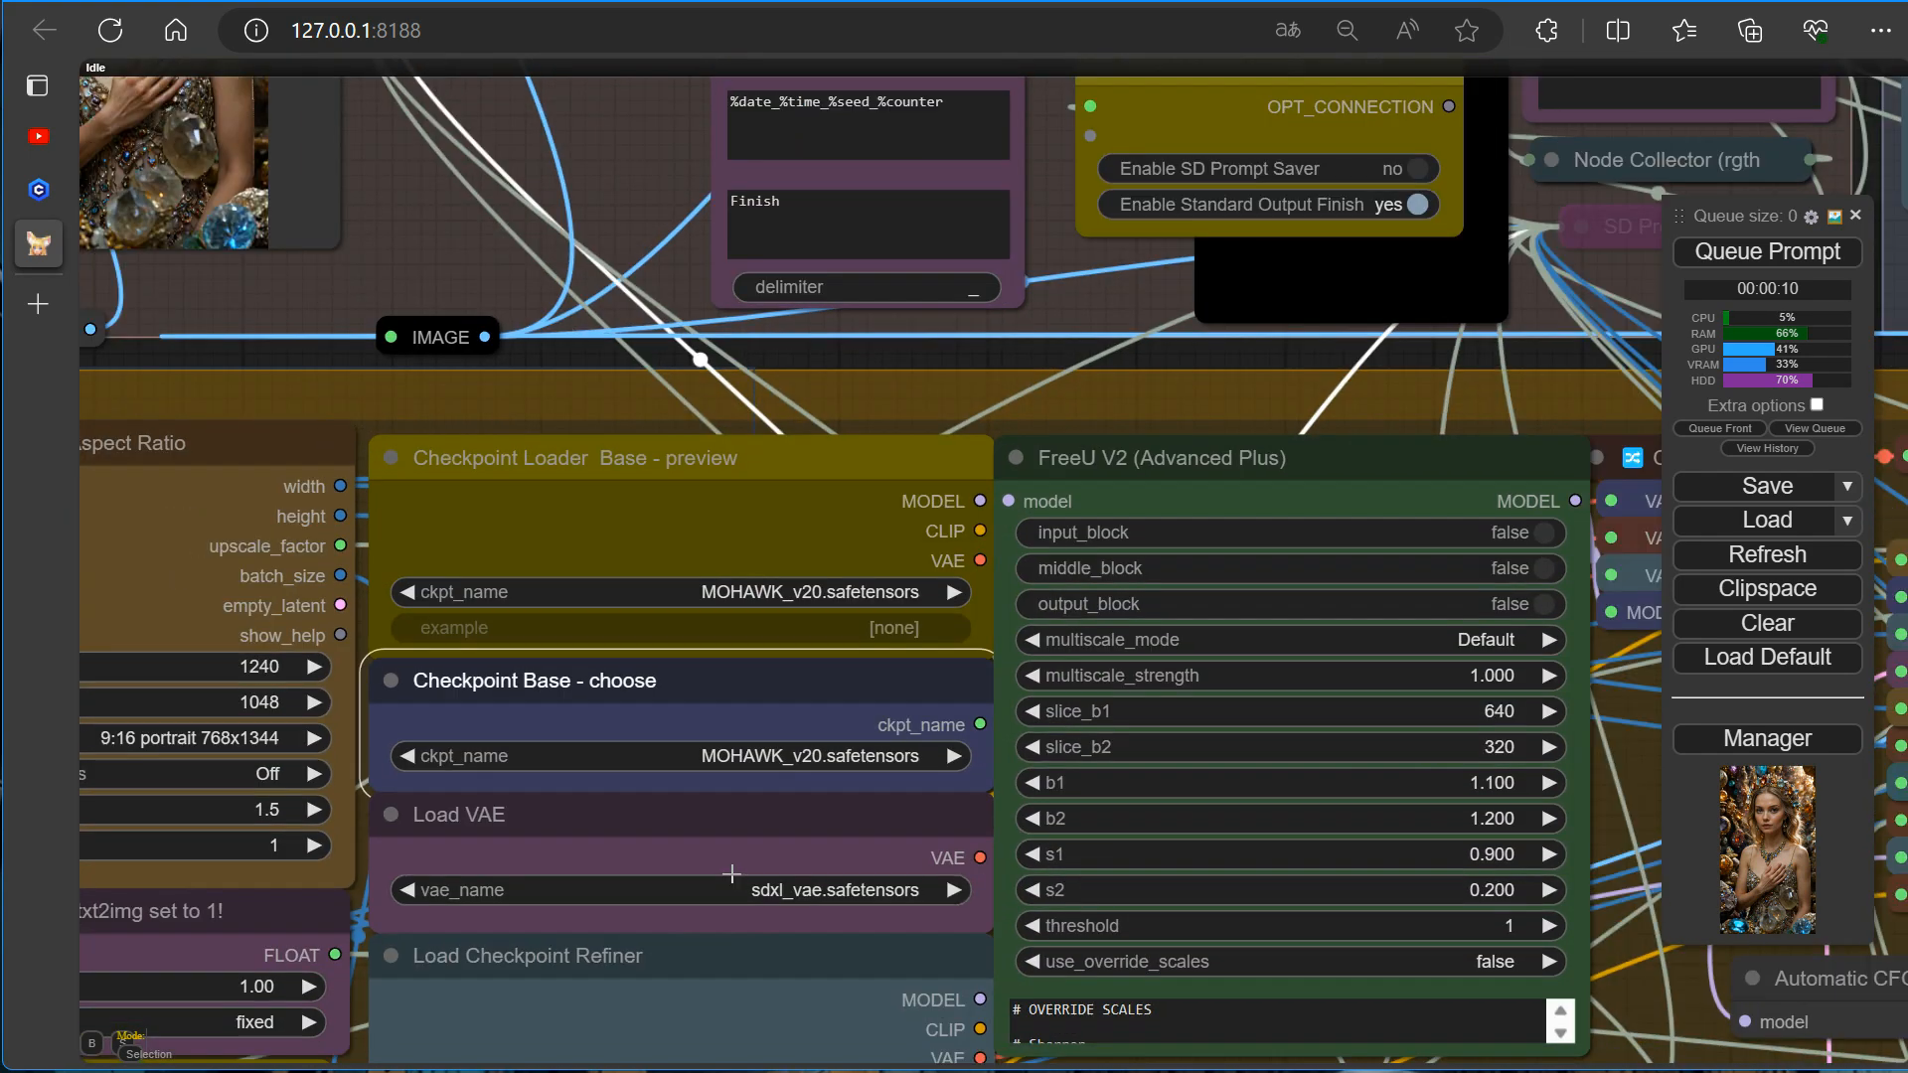
# Set the Cfg Literal to 4.5 and the Steps Int Literal to 24 in the start settings.
pyautogui.scroll(-7, 596, 874)
pyautogui.moveTo(190, 1010); pyautogui.dragTo(1080, 668)
pyautogui.scroll(8, 536, 644)
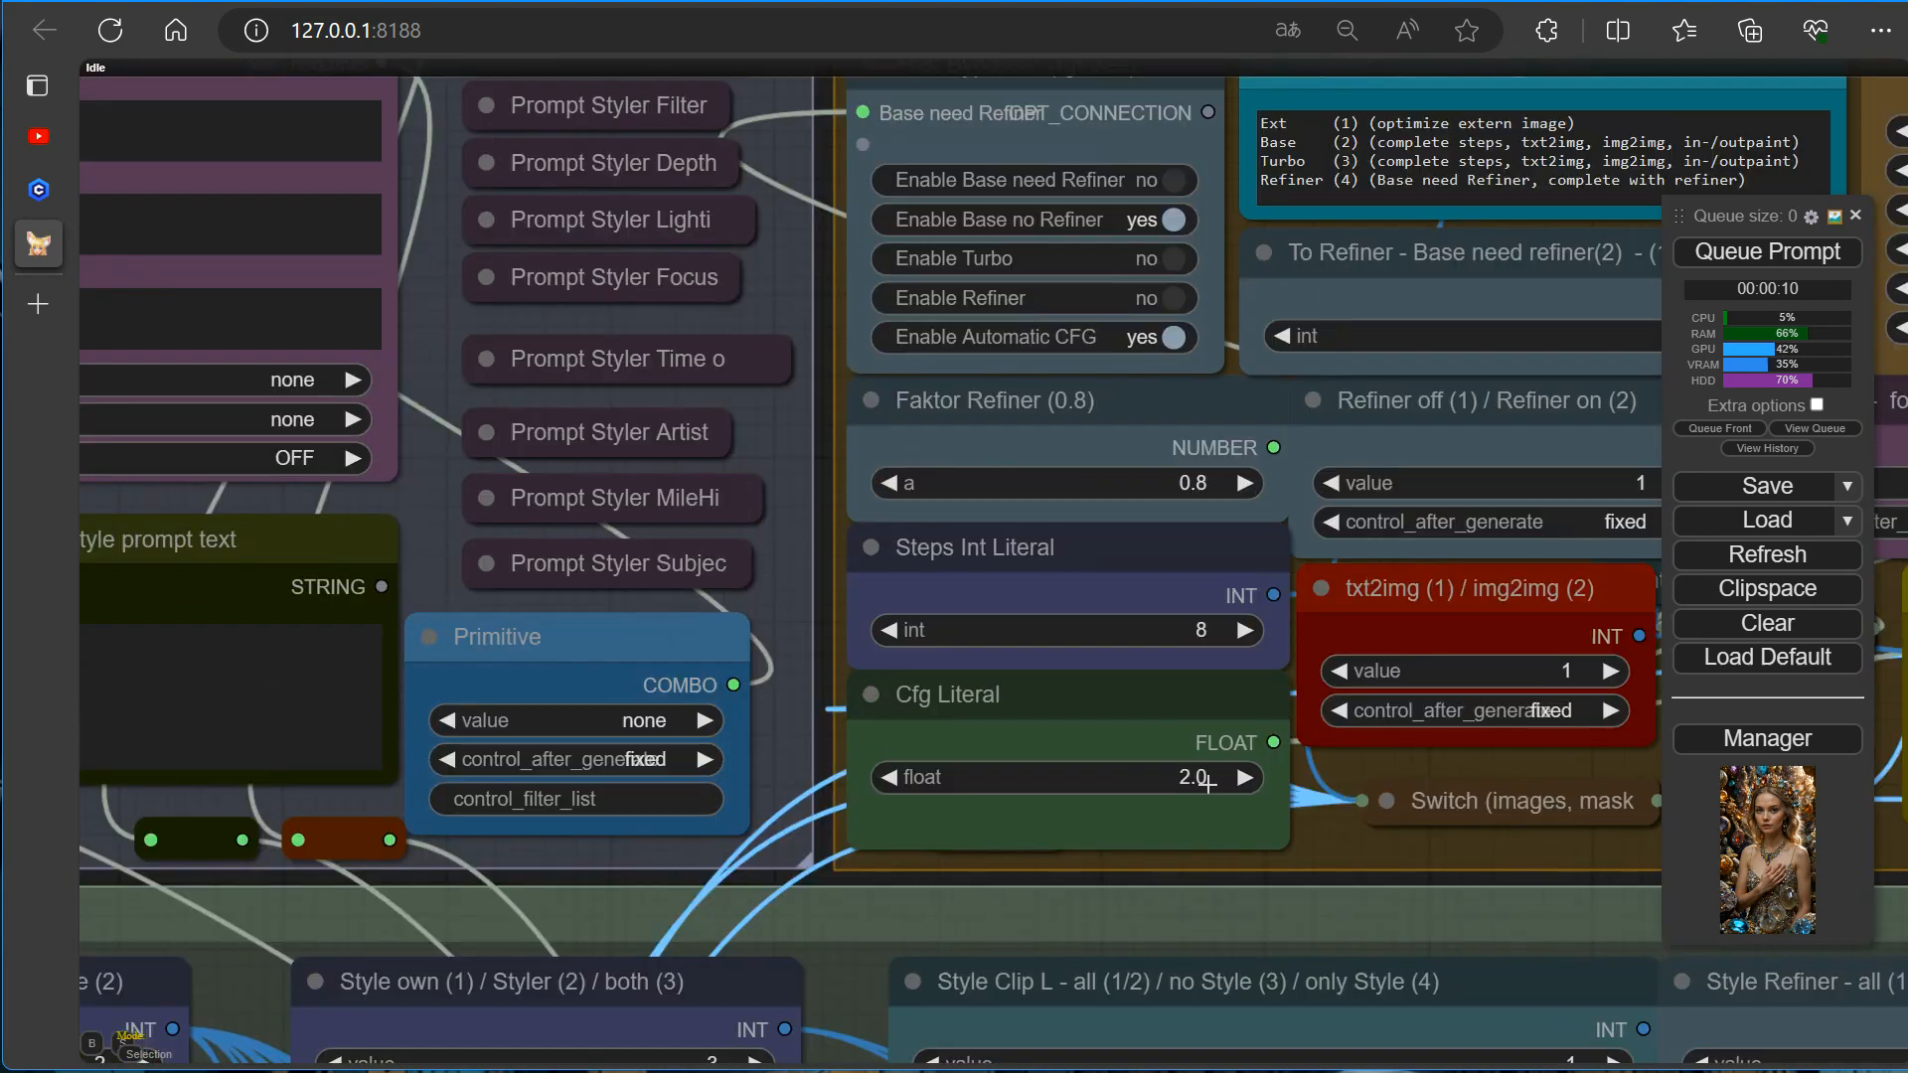
pyautogui.click(1245, 777)
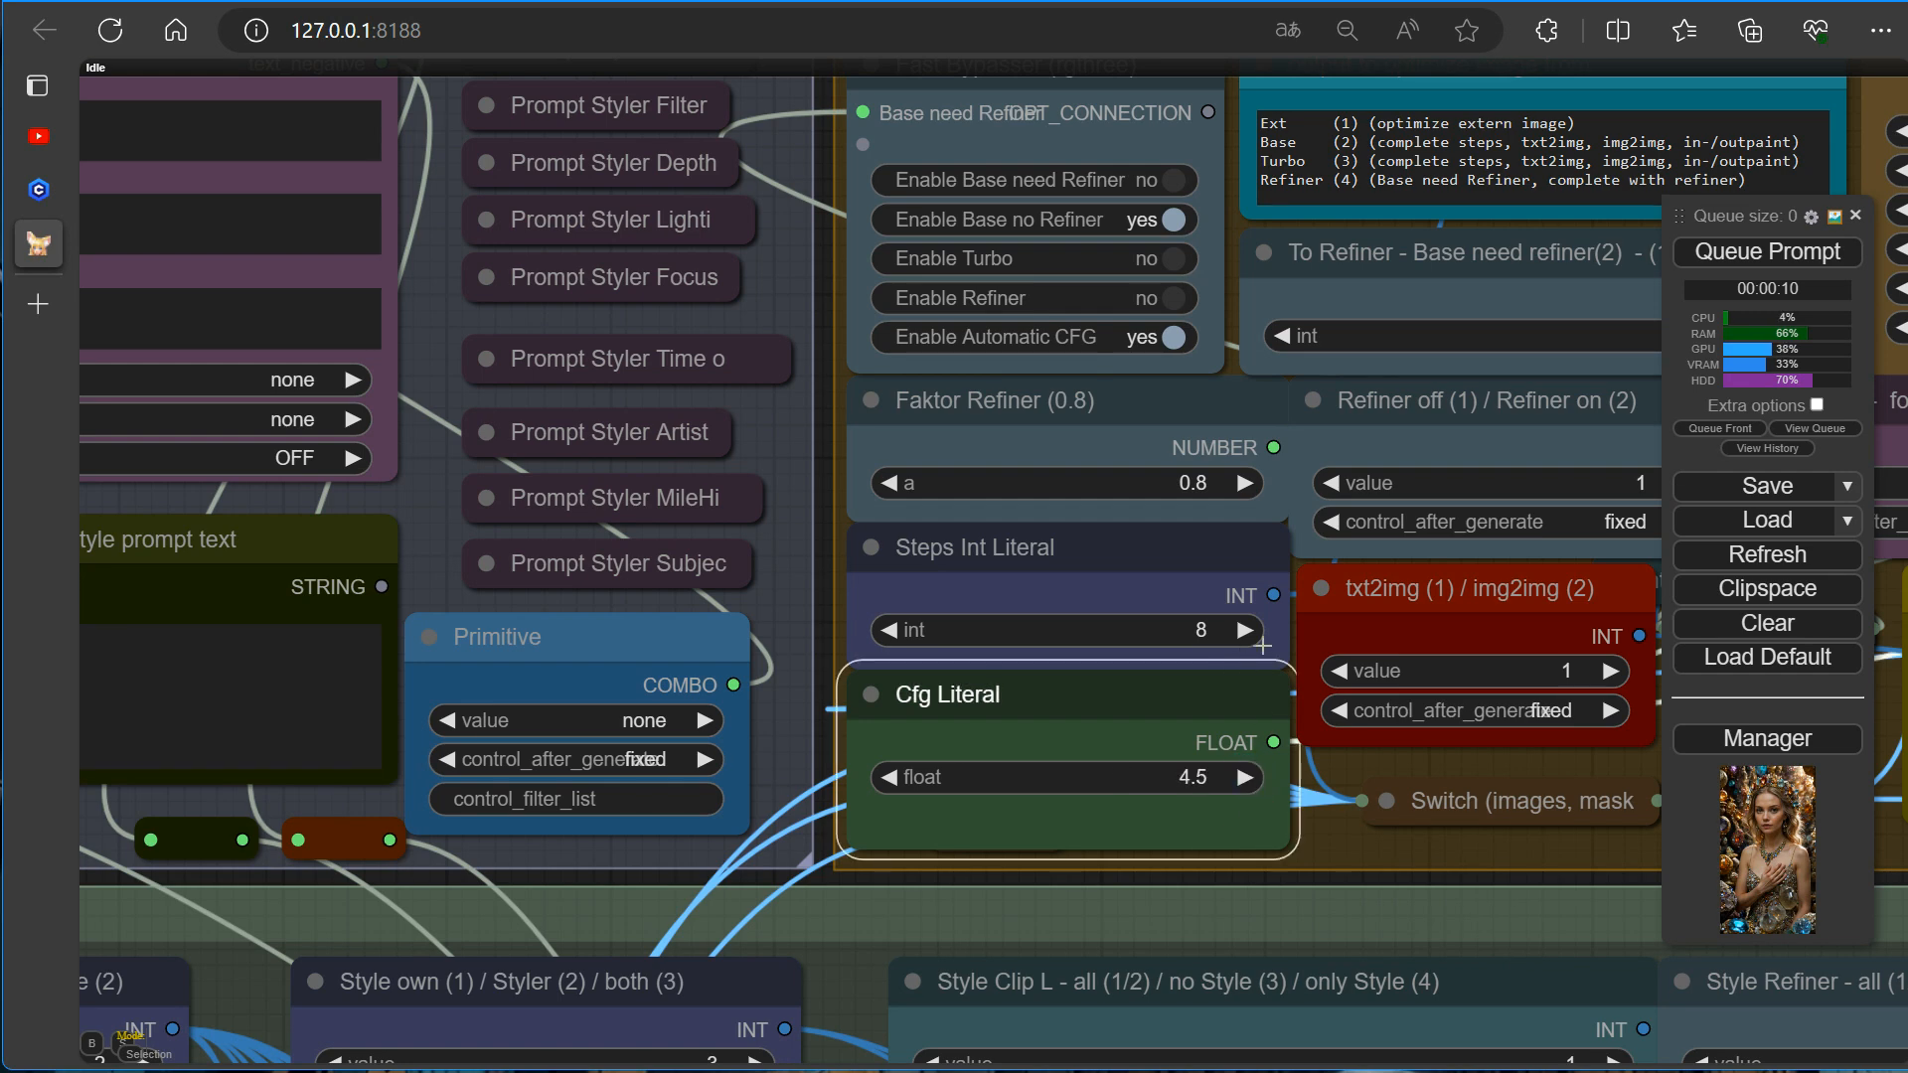
pyautogui.click(1204, 631)
pyautogui.write('24')
pyautogui.press('Return')
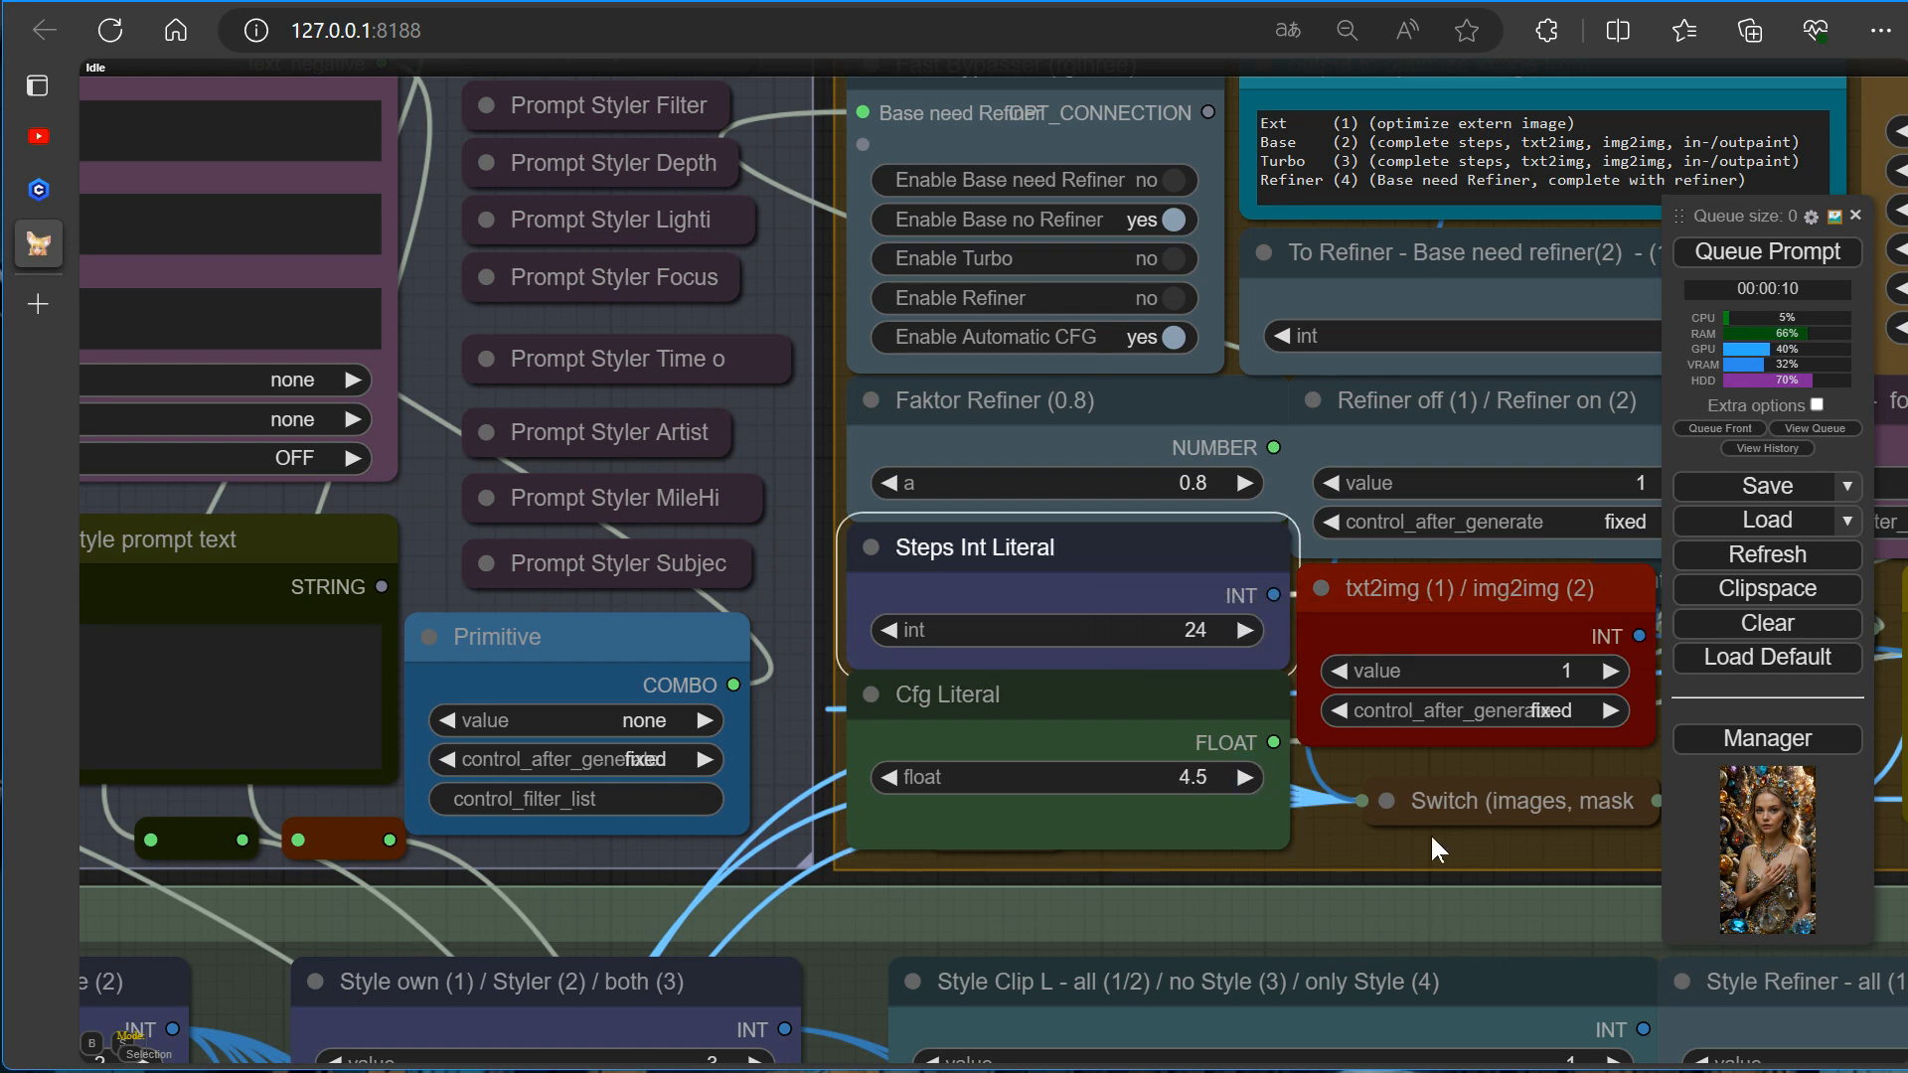
# Enable Kohya Deep Shrink in the Fast Bypasser (rgthree) Lora node.
pyautogui.press('5')
pyautogui.moveTo(1472, 537); pyautogui.dragTo(1267, 537)
pyautogui.moveTo(1546, 379); pyautogui.dragTo(1224, 534)
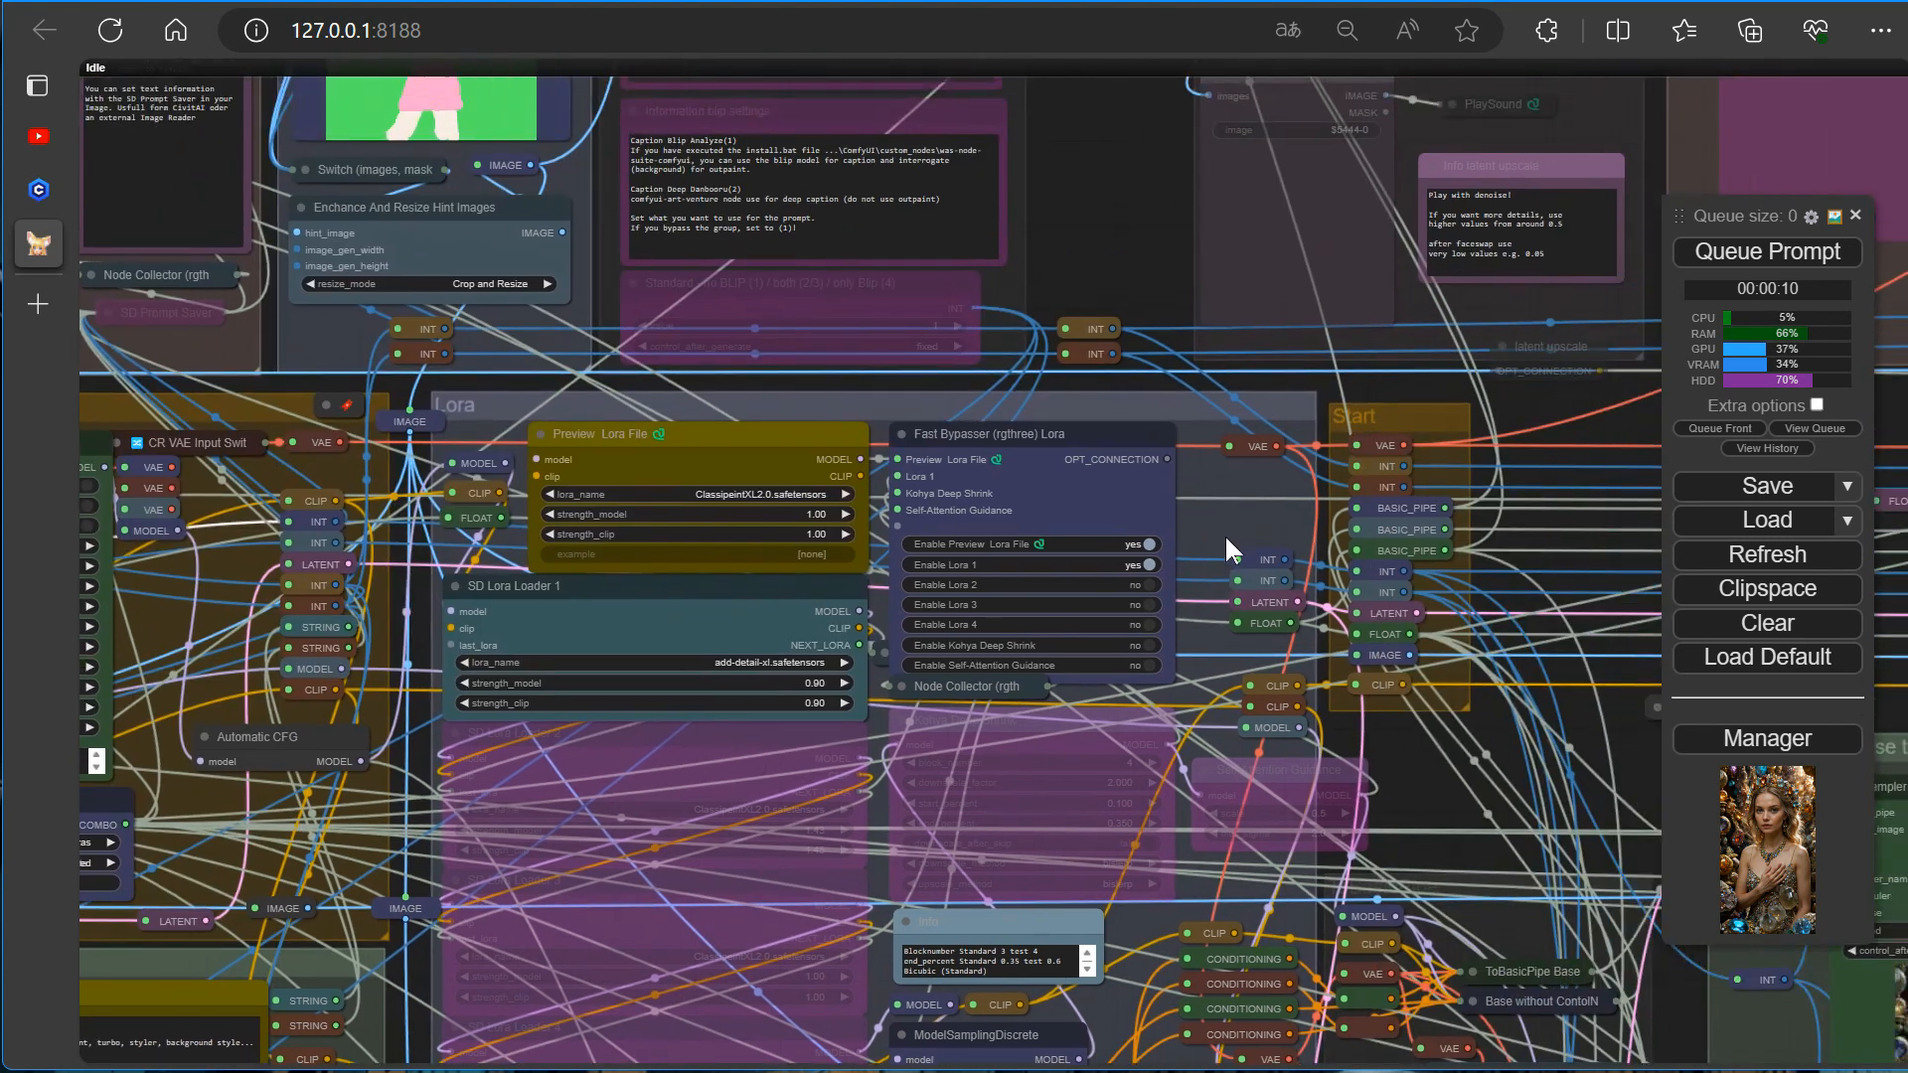
pyautogui.scroll(7, 1222, 546)
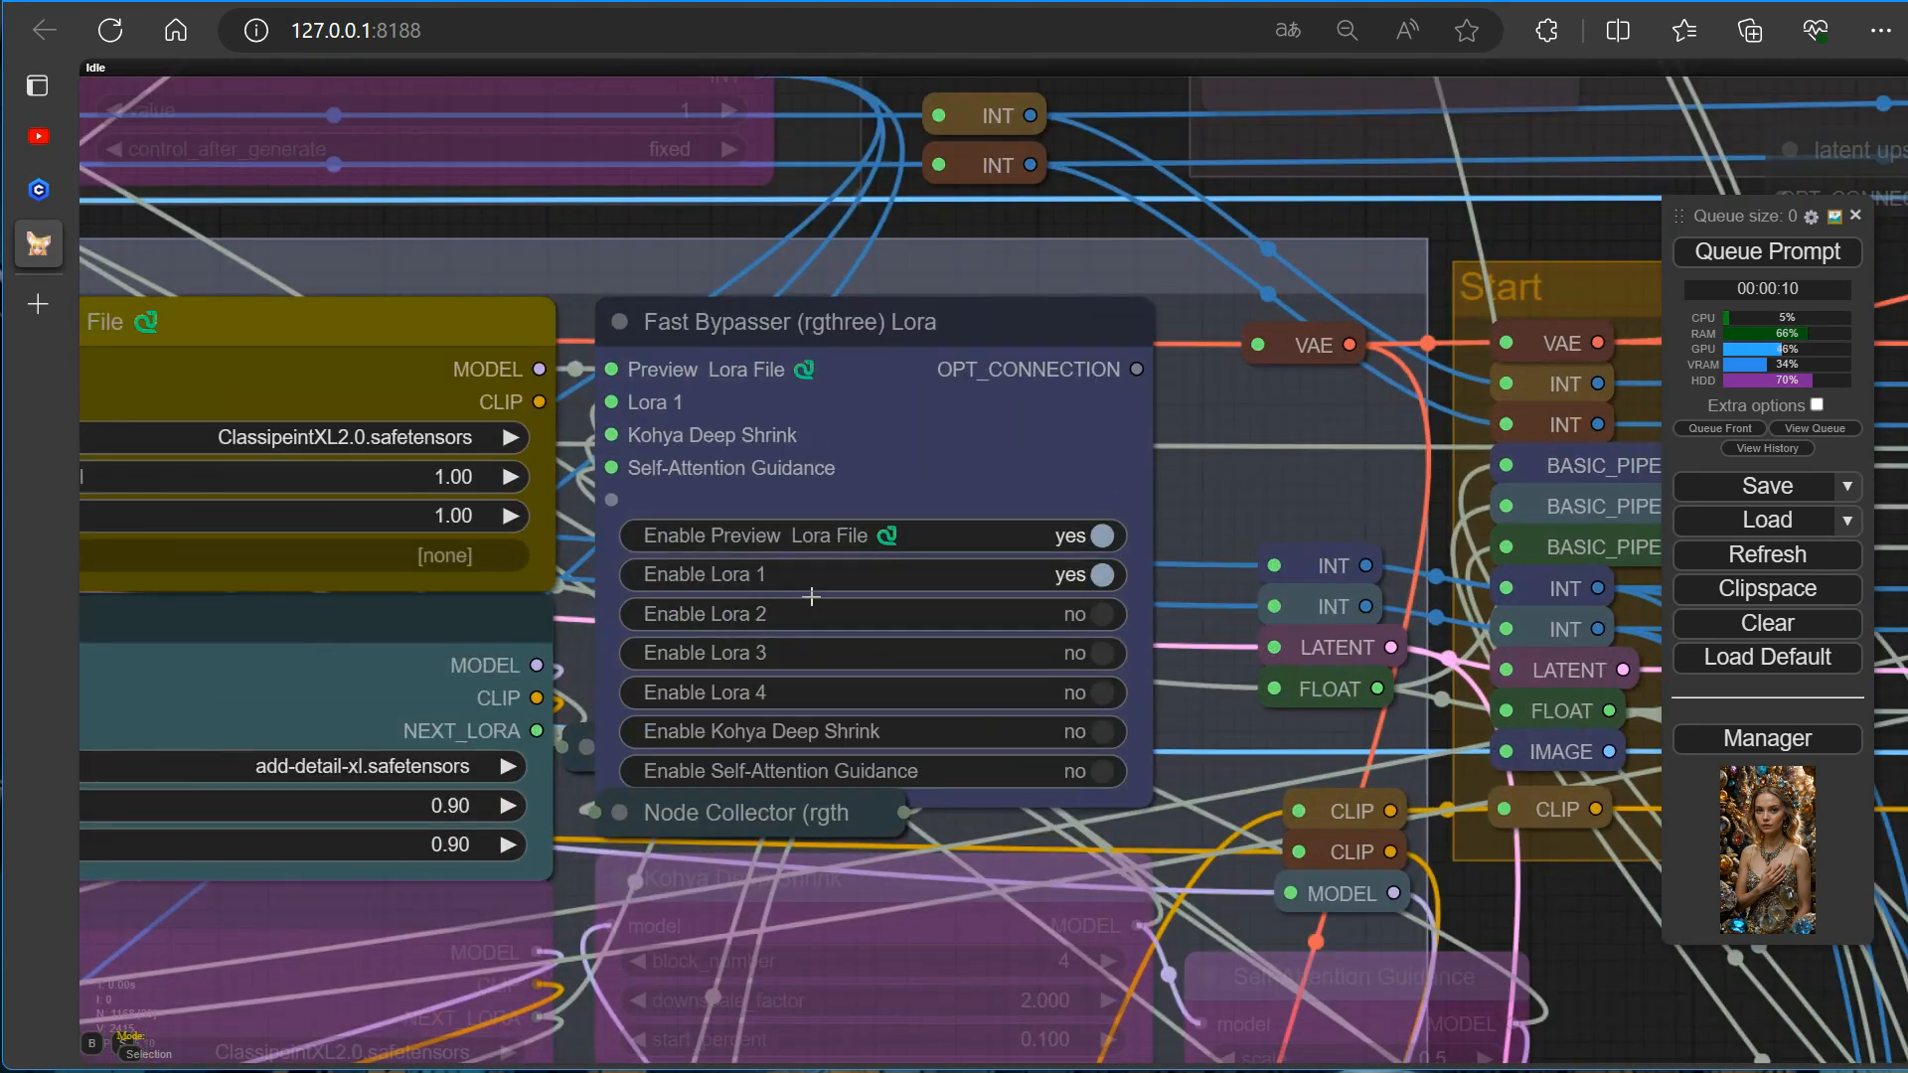
pyautogui.click(1105, 735)
pyautogui.scroll(-4, 1206, 731)
# Generate an image with the MOHAWK checkpoint settings and inspect it up close in the sampler group's Preview Bridge.
pyautogui.click(1763, 261)
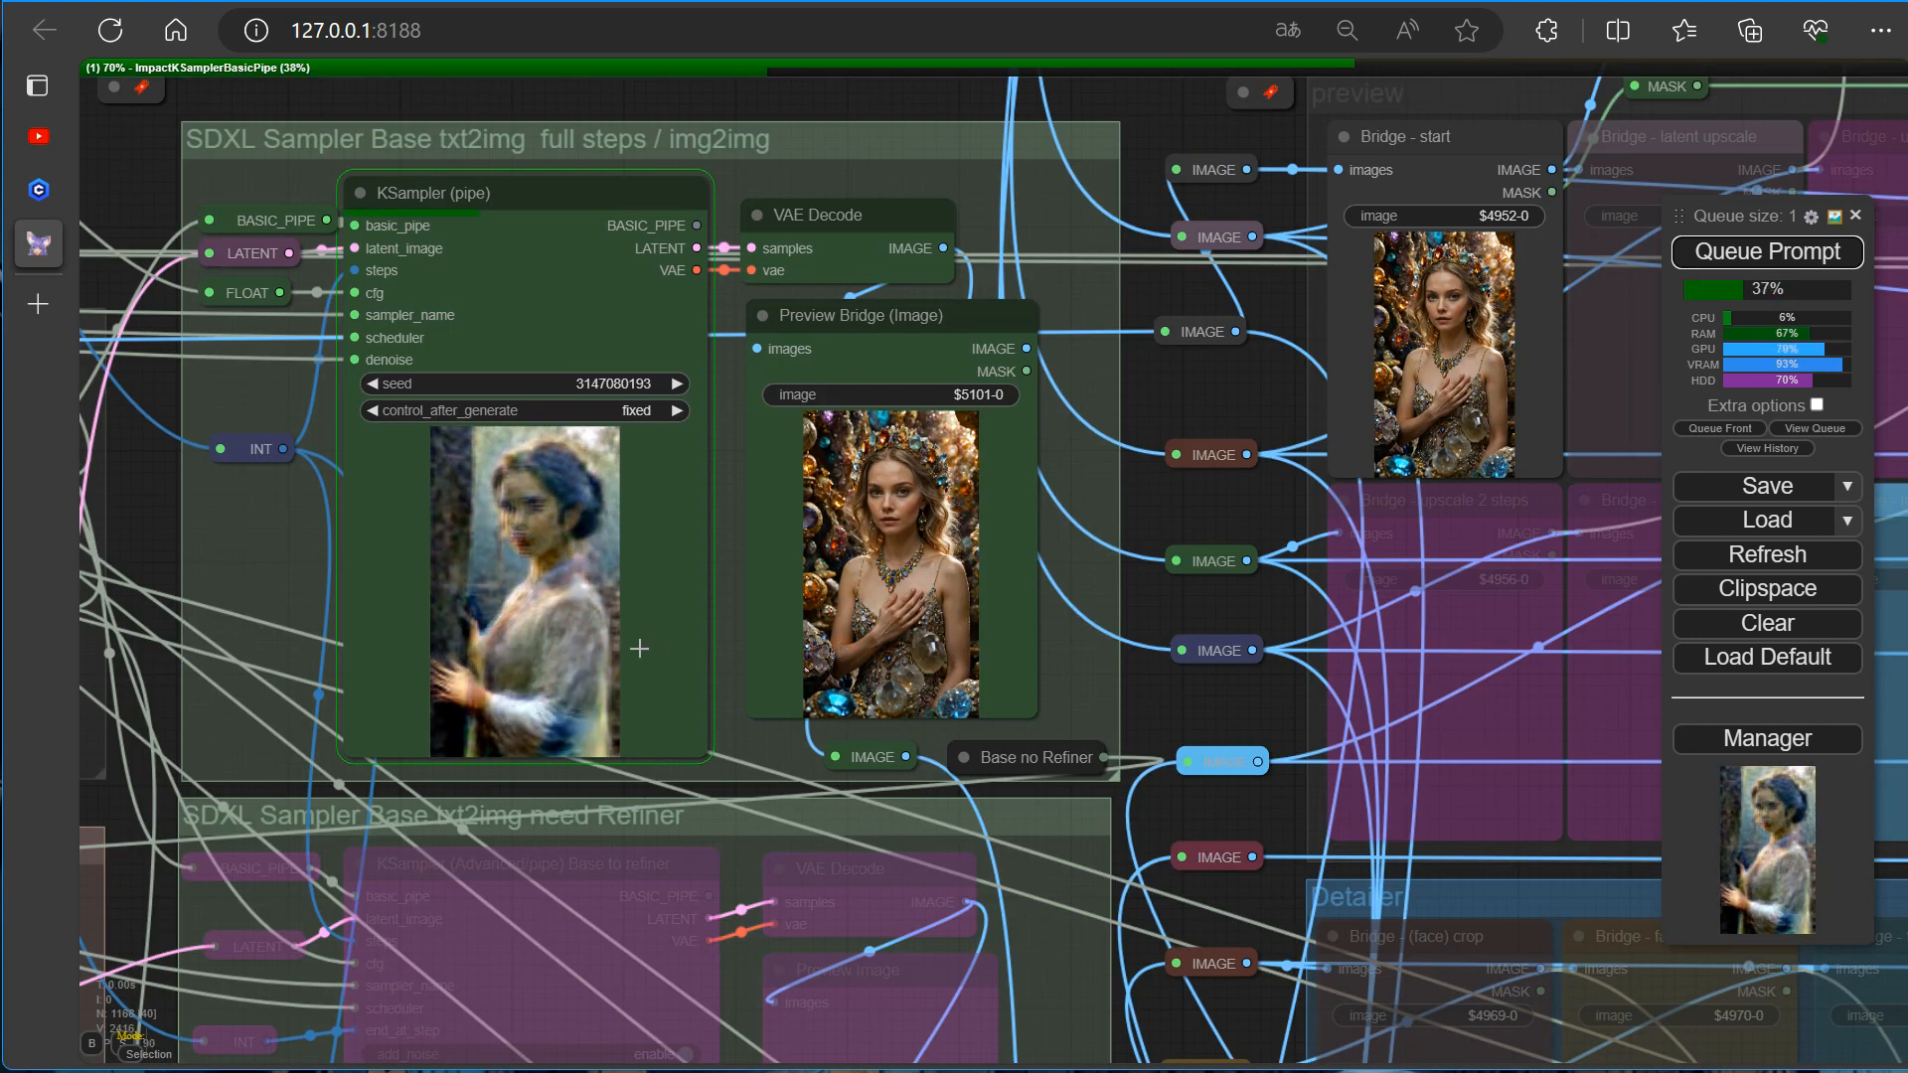
pyautogui.scroll(5, 1098, 587)
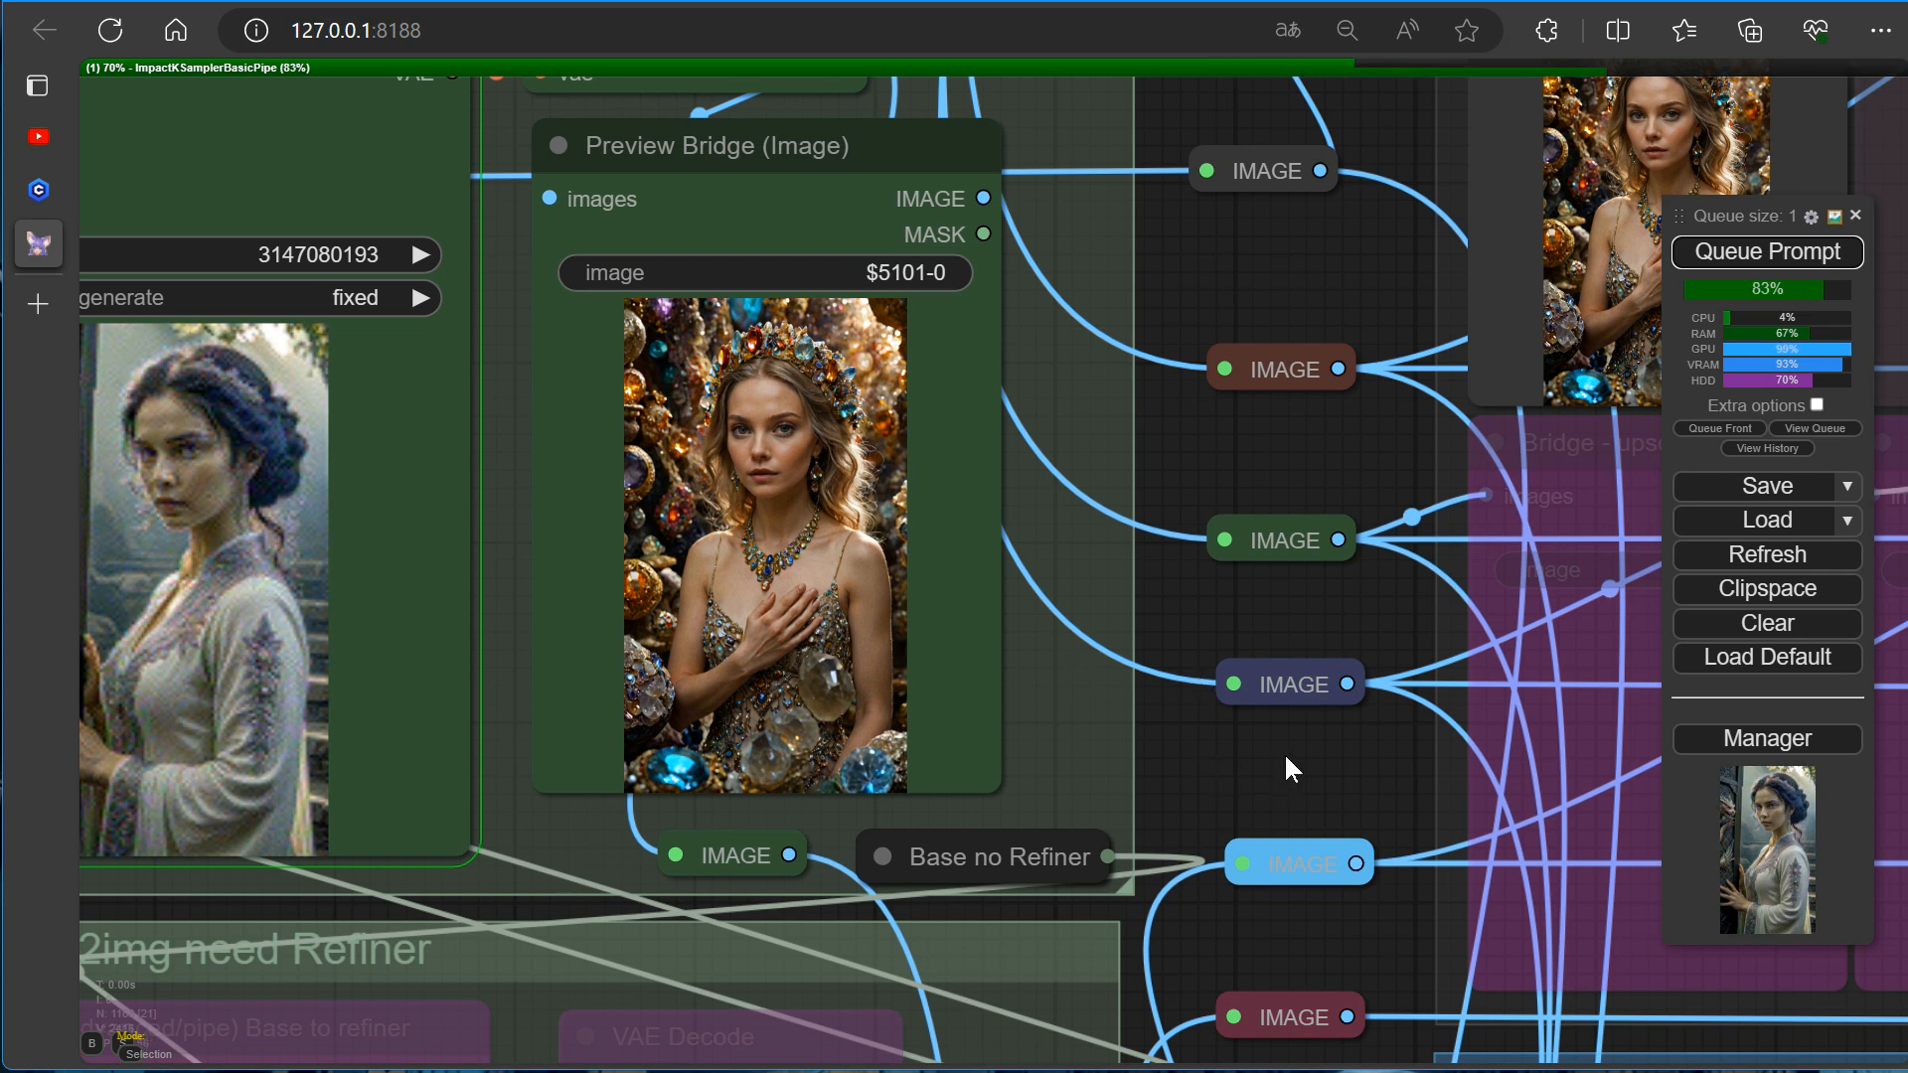
pyautogui.scroll(-2, 1282, 753)
pyautogui.scroll(20, 750, 480)
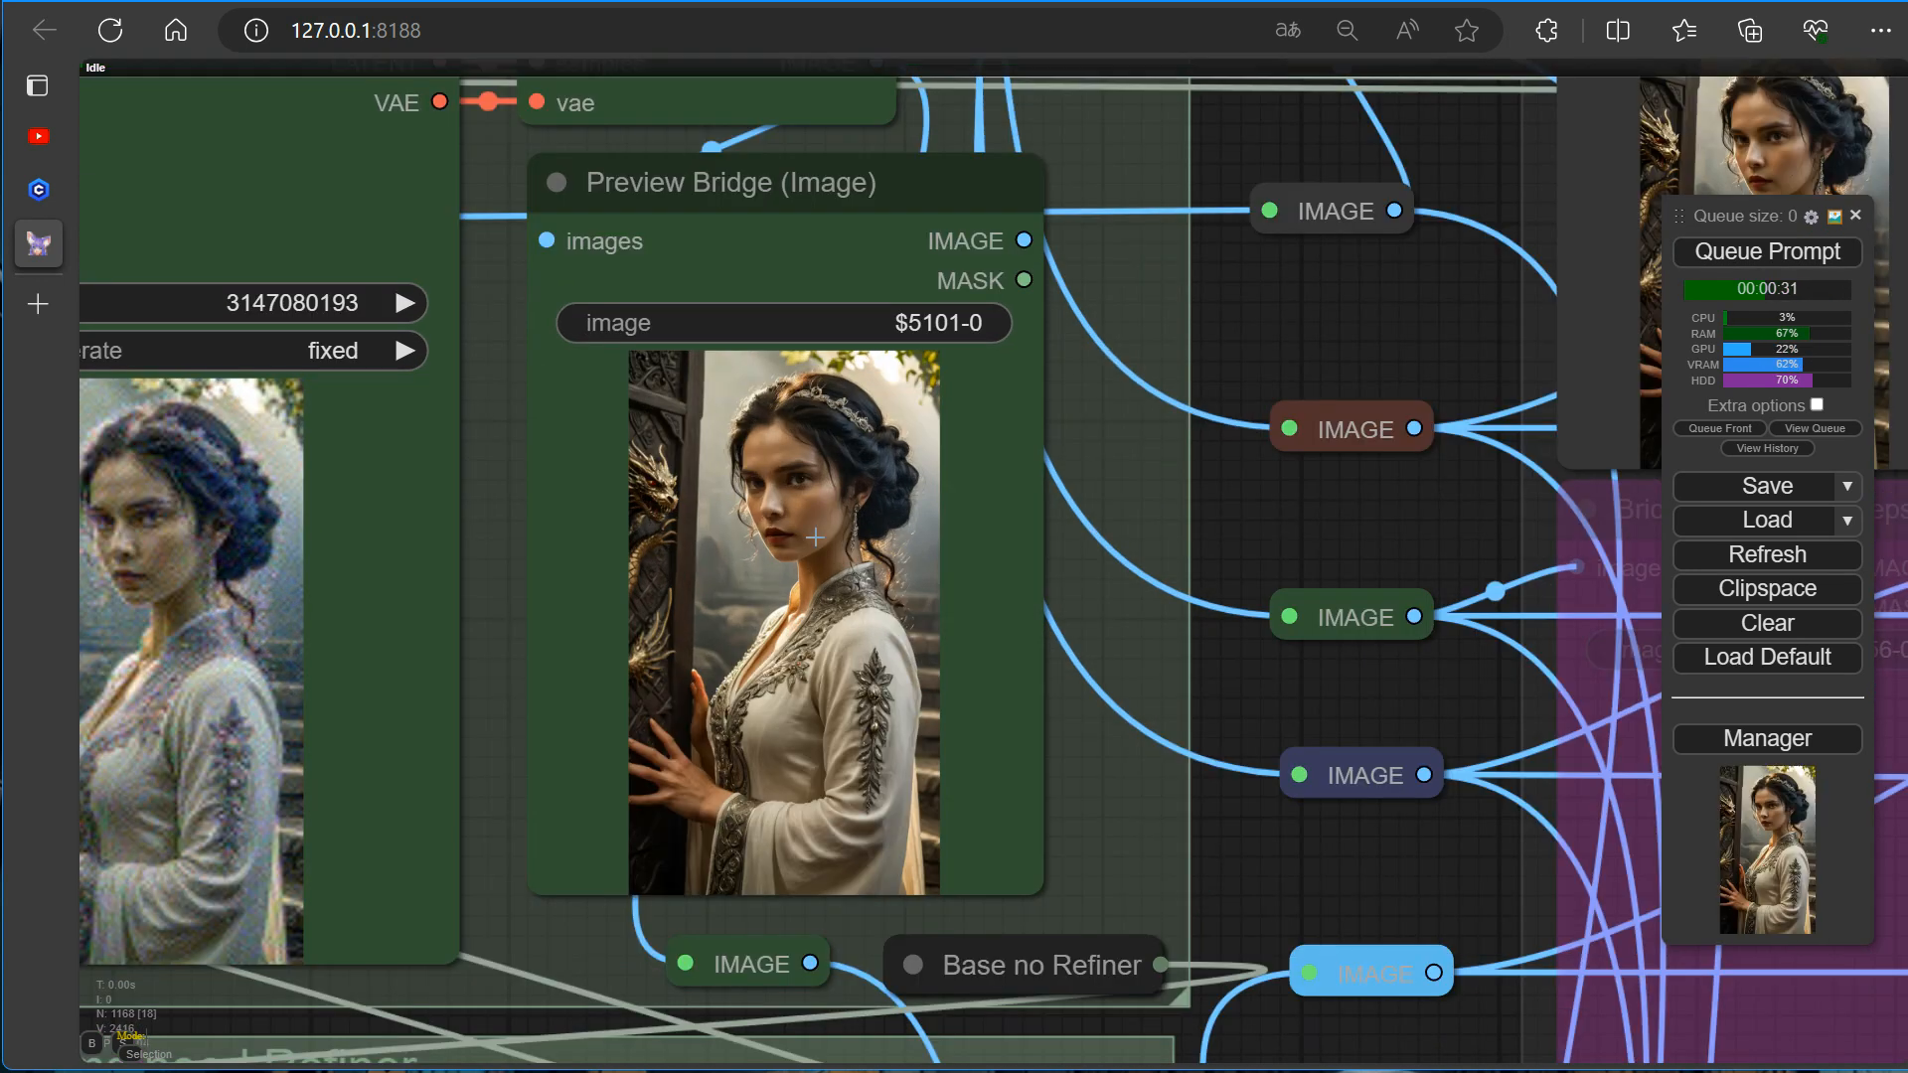
pyautogui.scroll(-15, 839, 580)
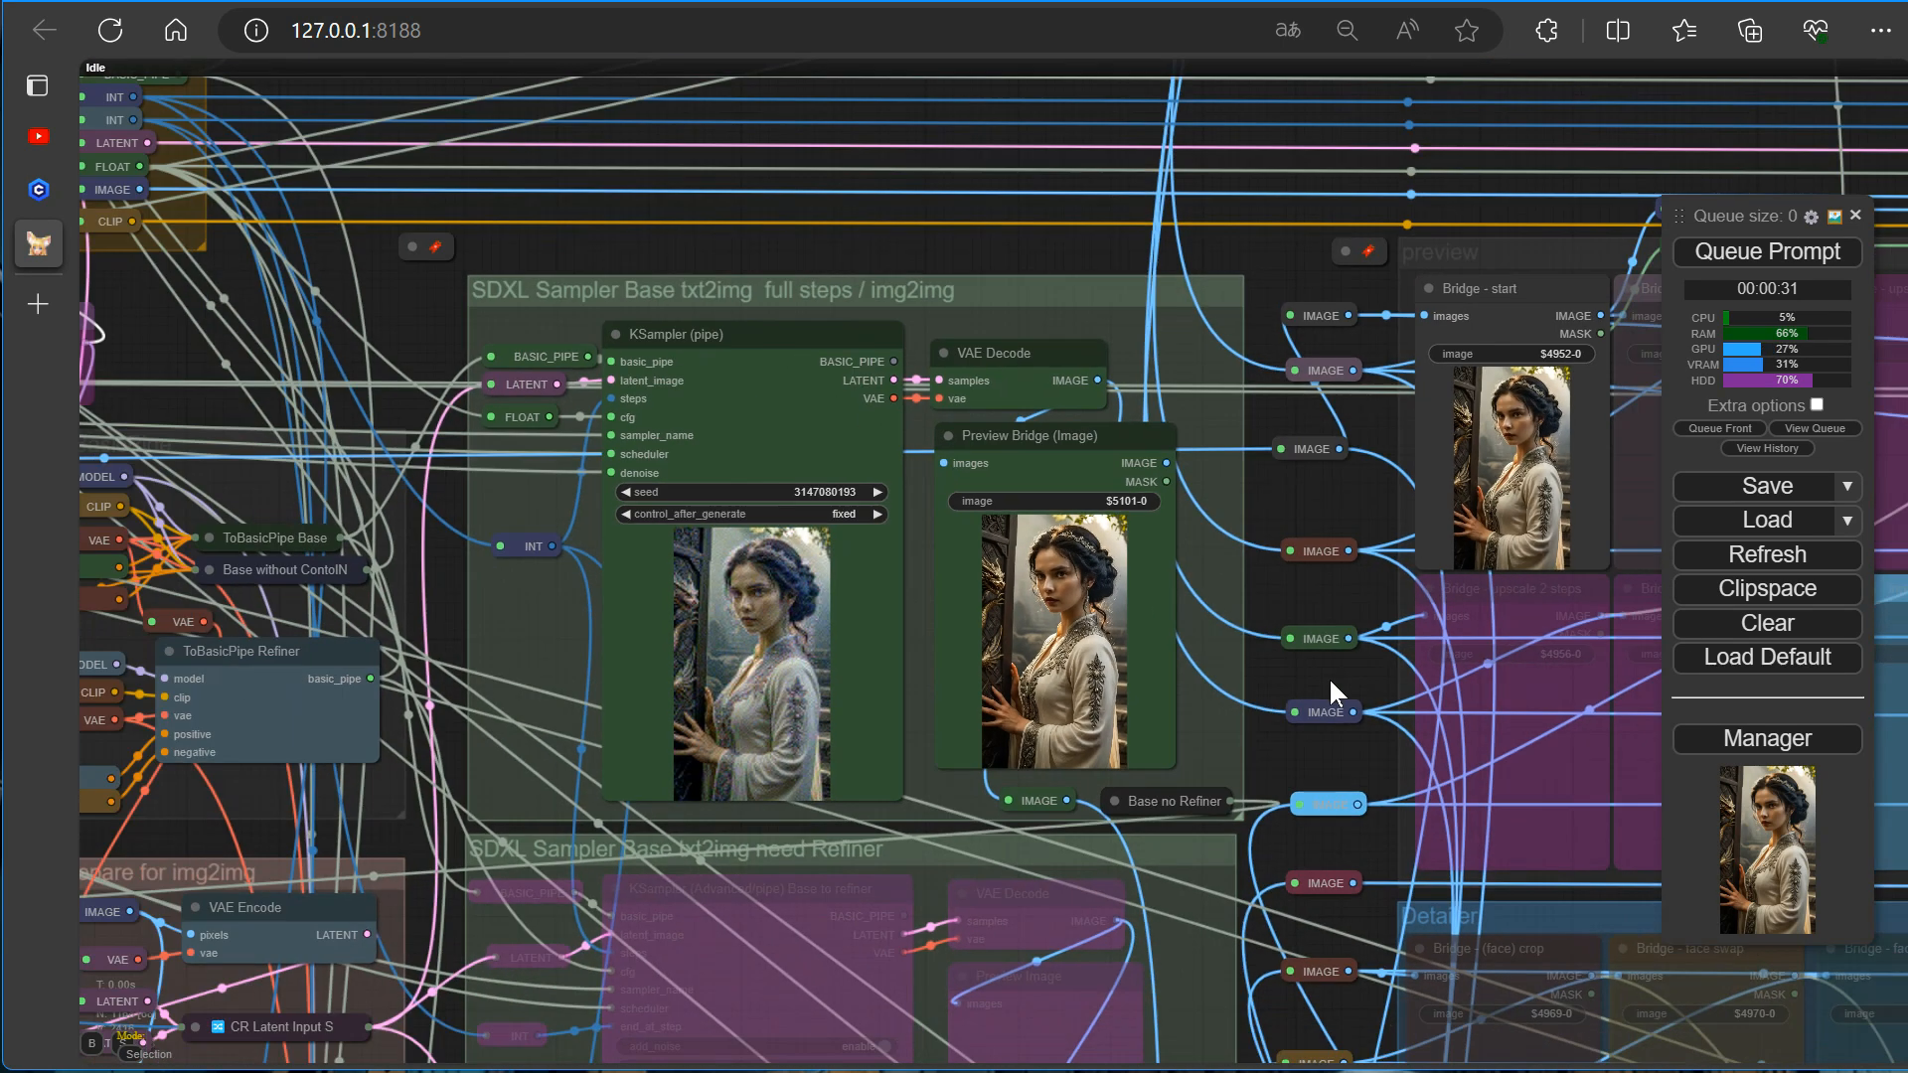
# Queue a batch of generations with the current MOHAWK settings and show the list of running and pending jobs.
pyautogui.moveTo(1327, 677); pyautogui.dragTo(867, 577)
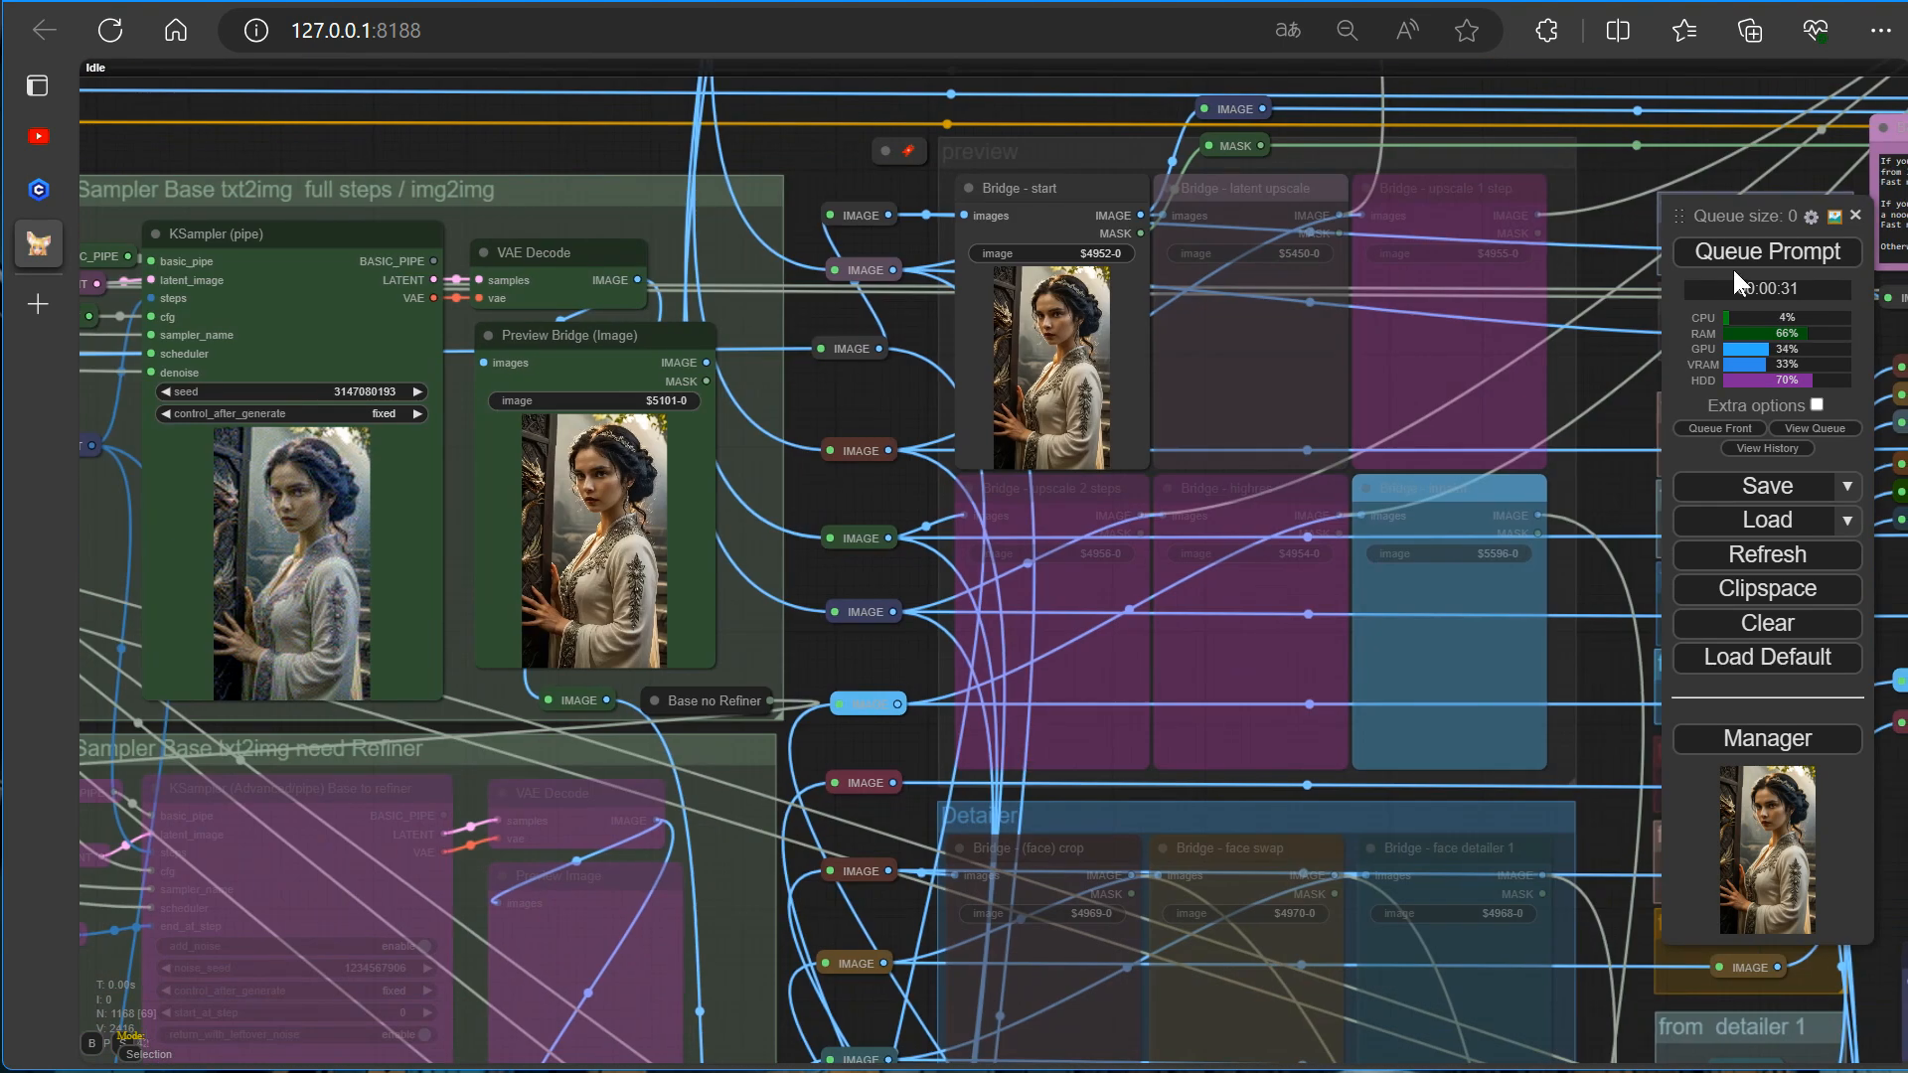
pyautogui.click(1764, 260)
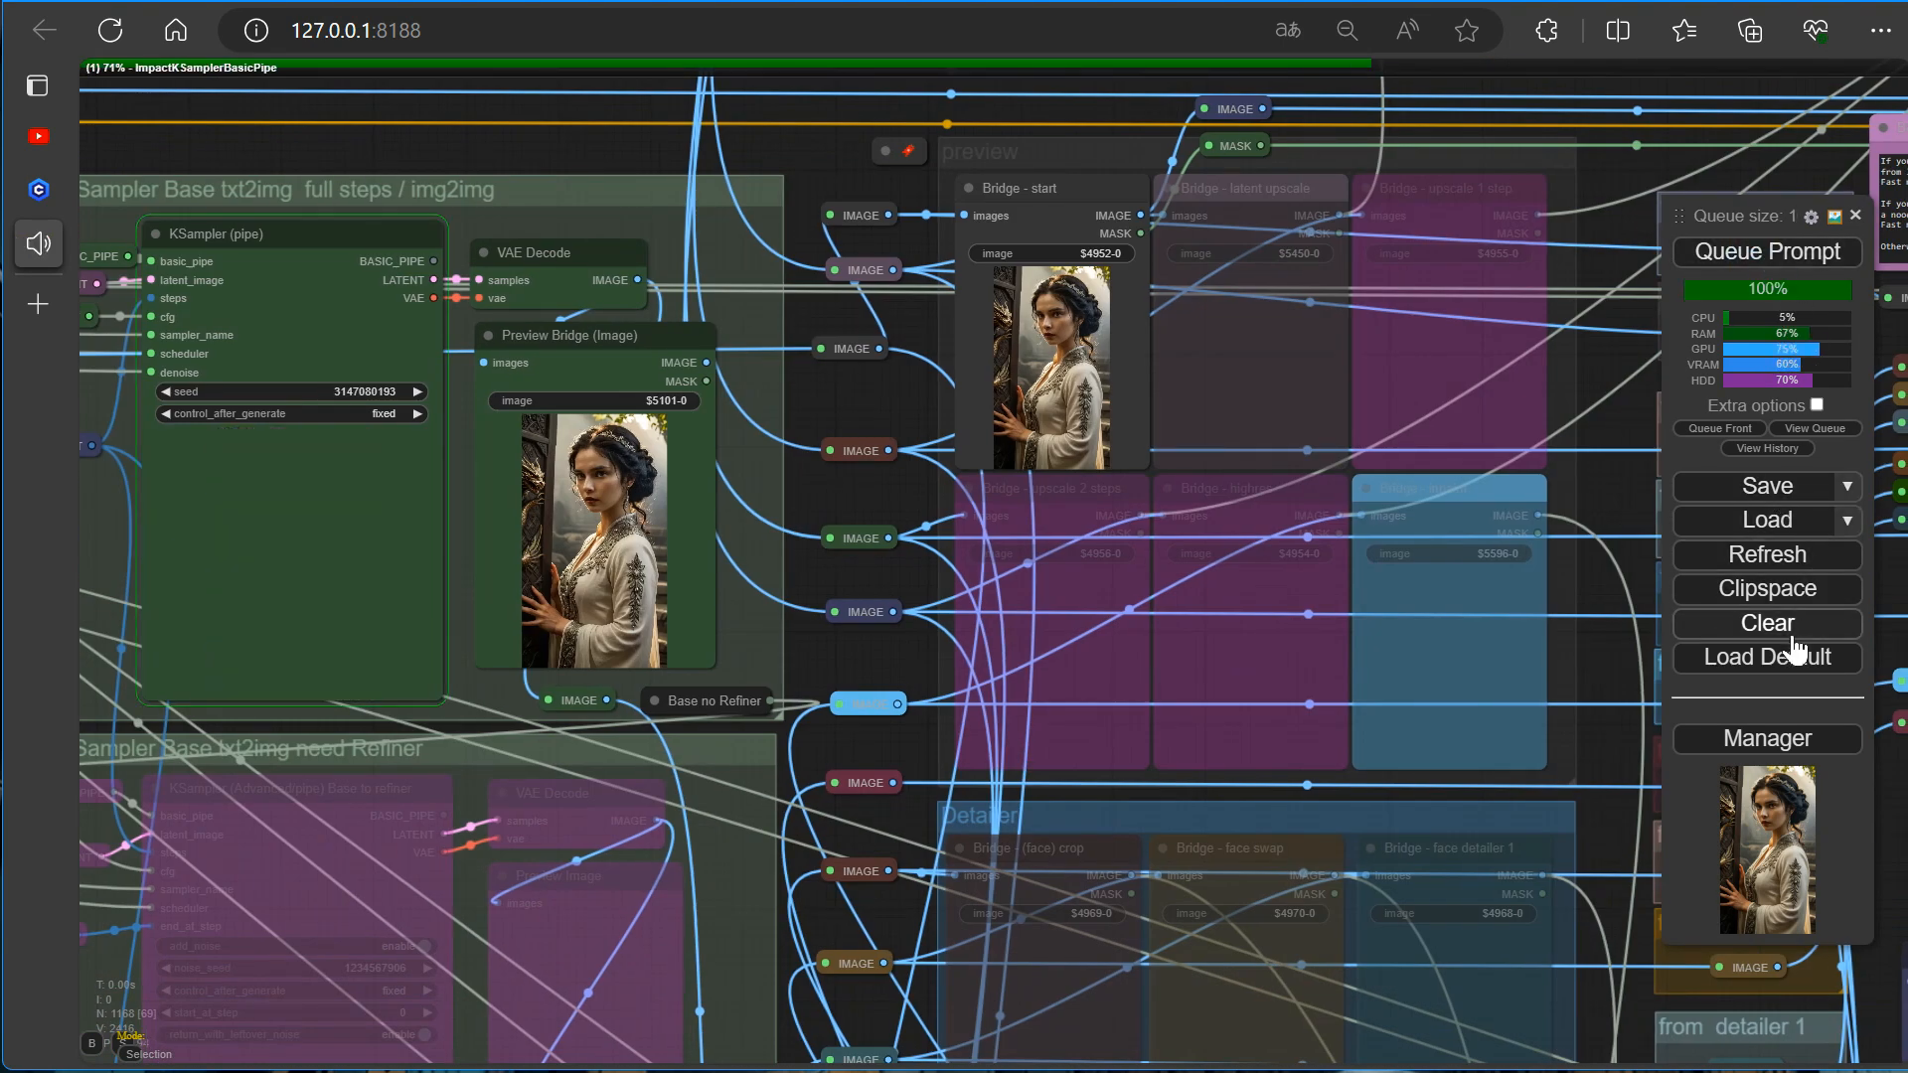
pyautogui.click(1852, 433)
pyautogui.tripleClick(1777, 194)
pyautogui.doubleClick(1777, 194)
pyautogui.click(1743, 153)
pyautogui.click(1744, 153)
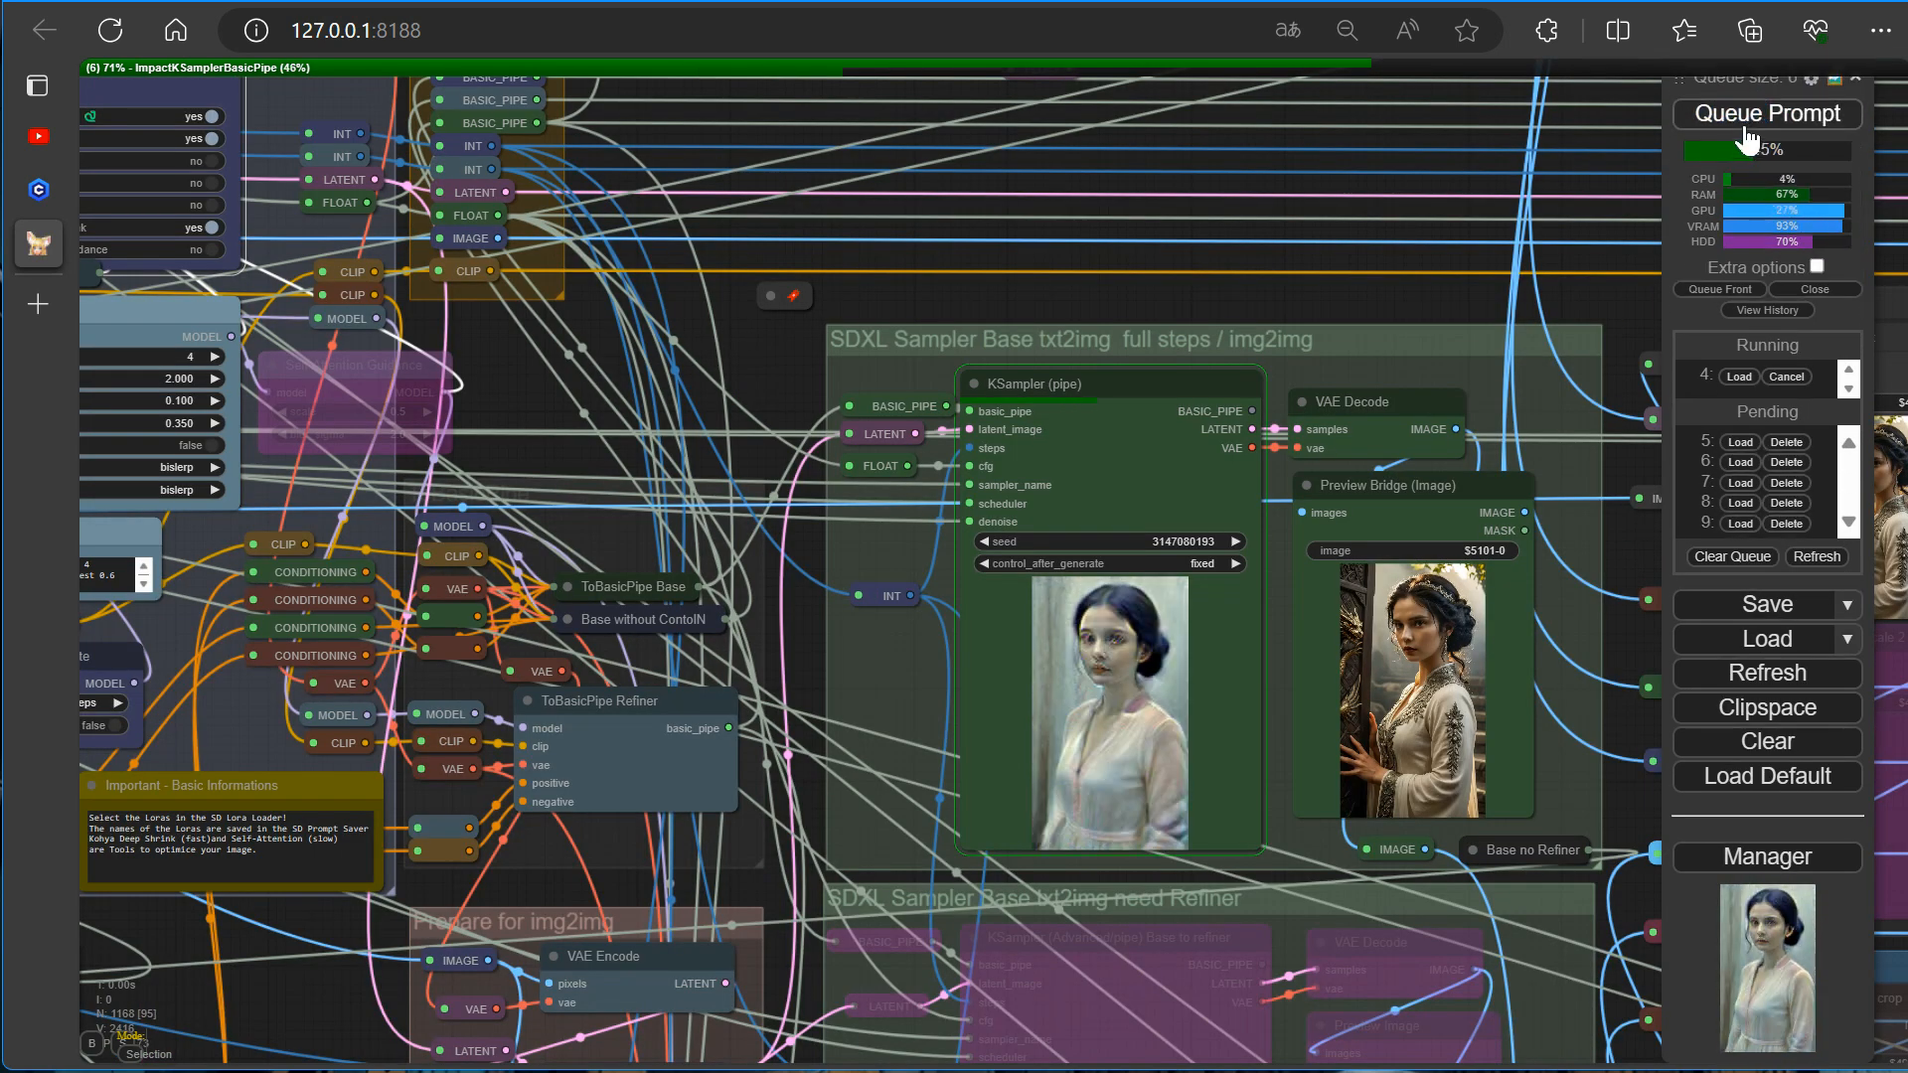
# Examine the generated preview images and the Fantasy node's incrementing background style in the styler group.
pyautogui.press('9')
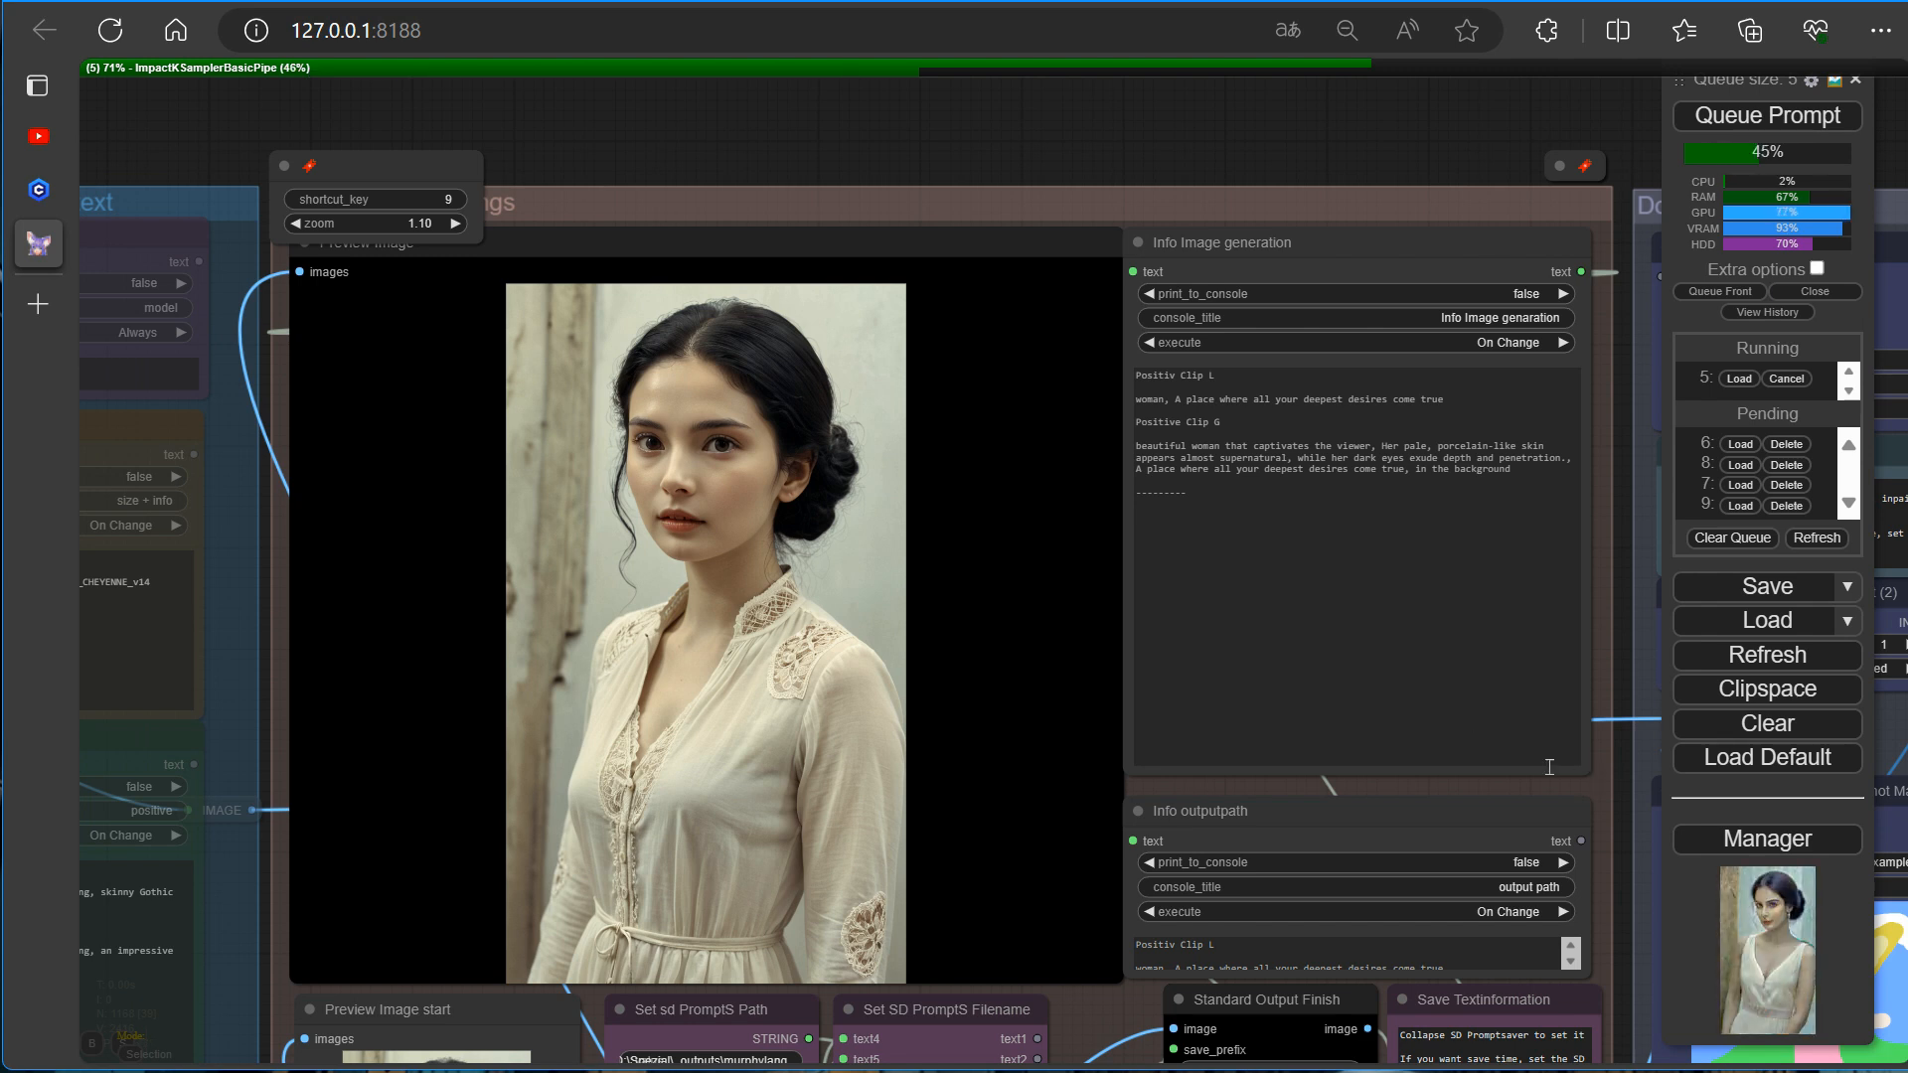
pyautogui.press('2')
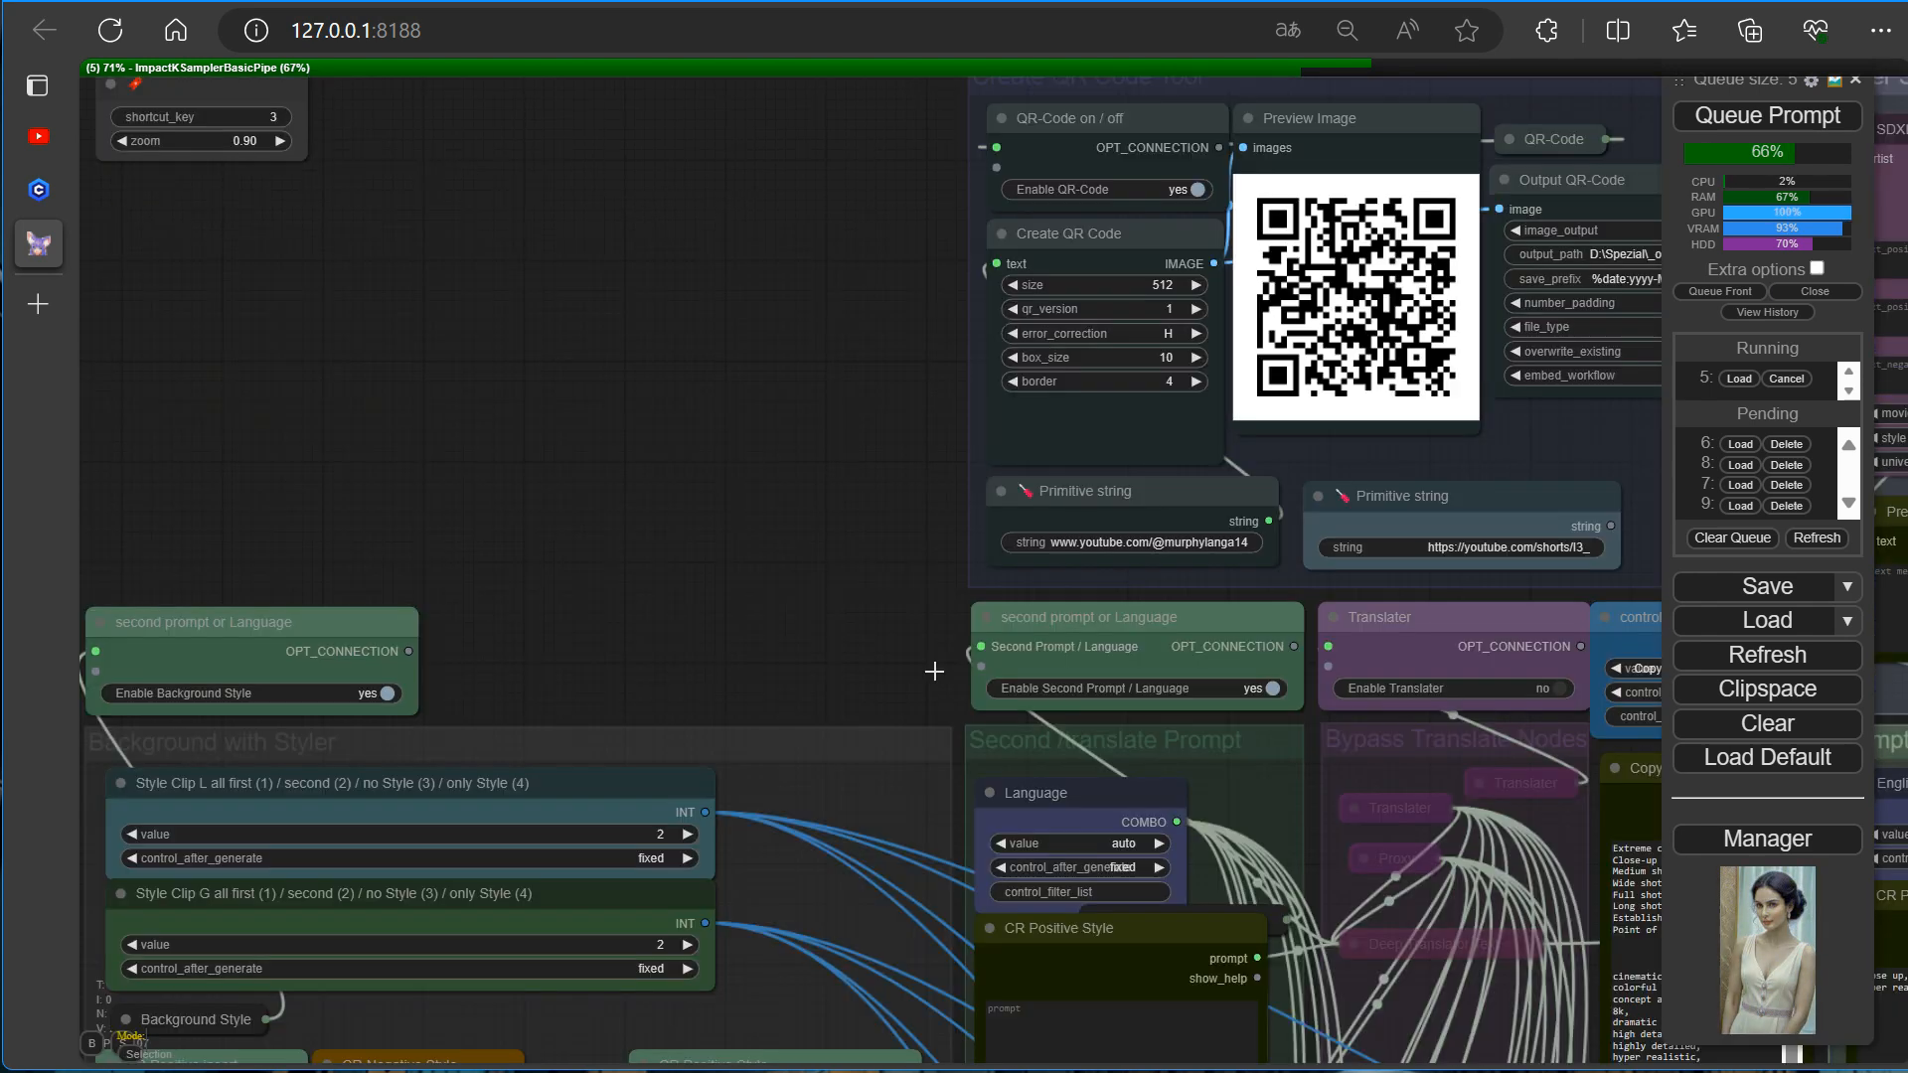
pyautogui.scroll(-4, 932, 672)
pyautogui.moveTo(667, 596); pyautogui.dragTo(863, 303)
pyautogui.scroll(5, 779, 871)
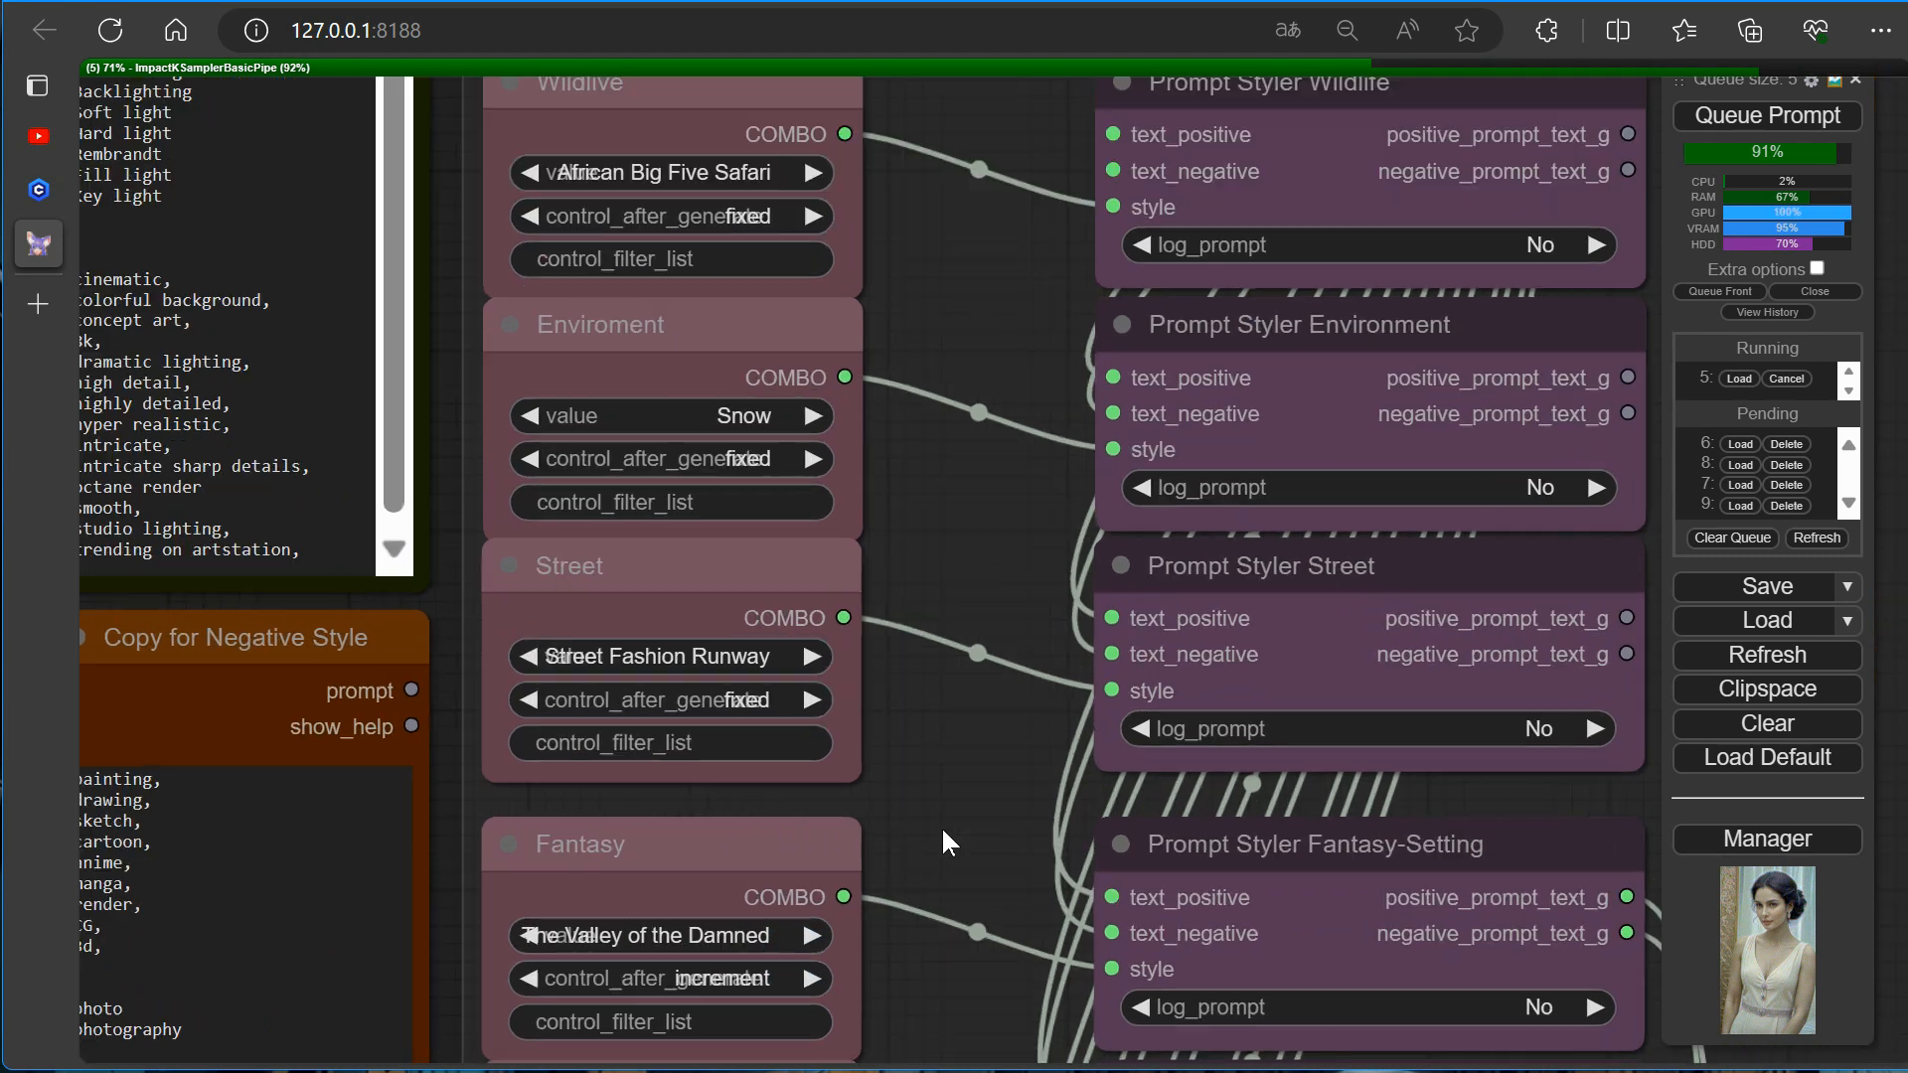
pyautogui.scroll(-2, 951, 814)
pyautogui.moveTo(1527, 700); pyautogui.dragTo(537, 1068)
pyautogui.scroll(-4, 685, 936)
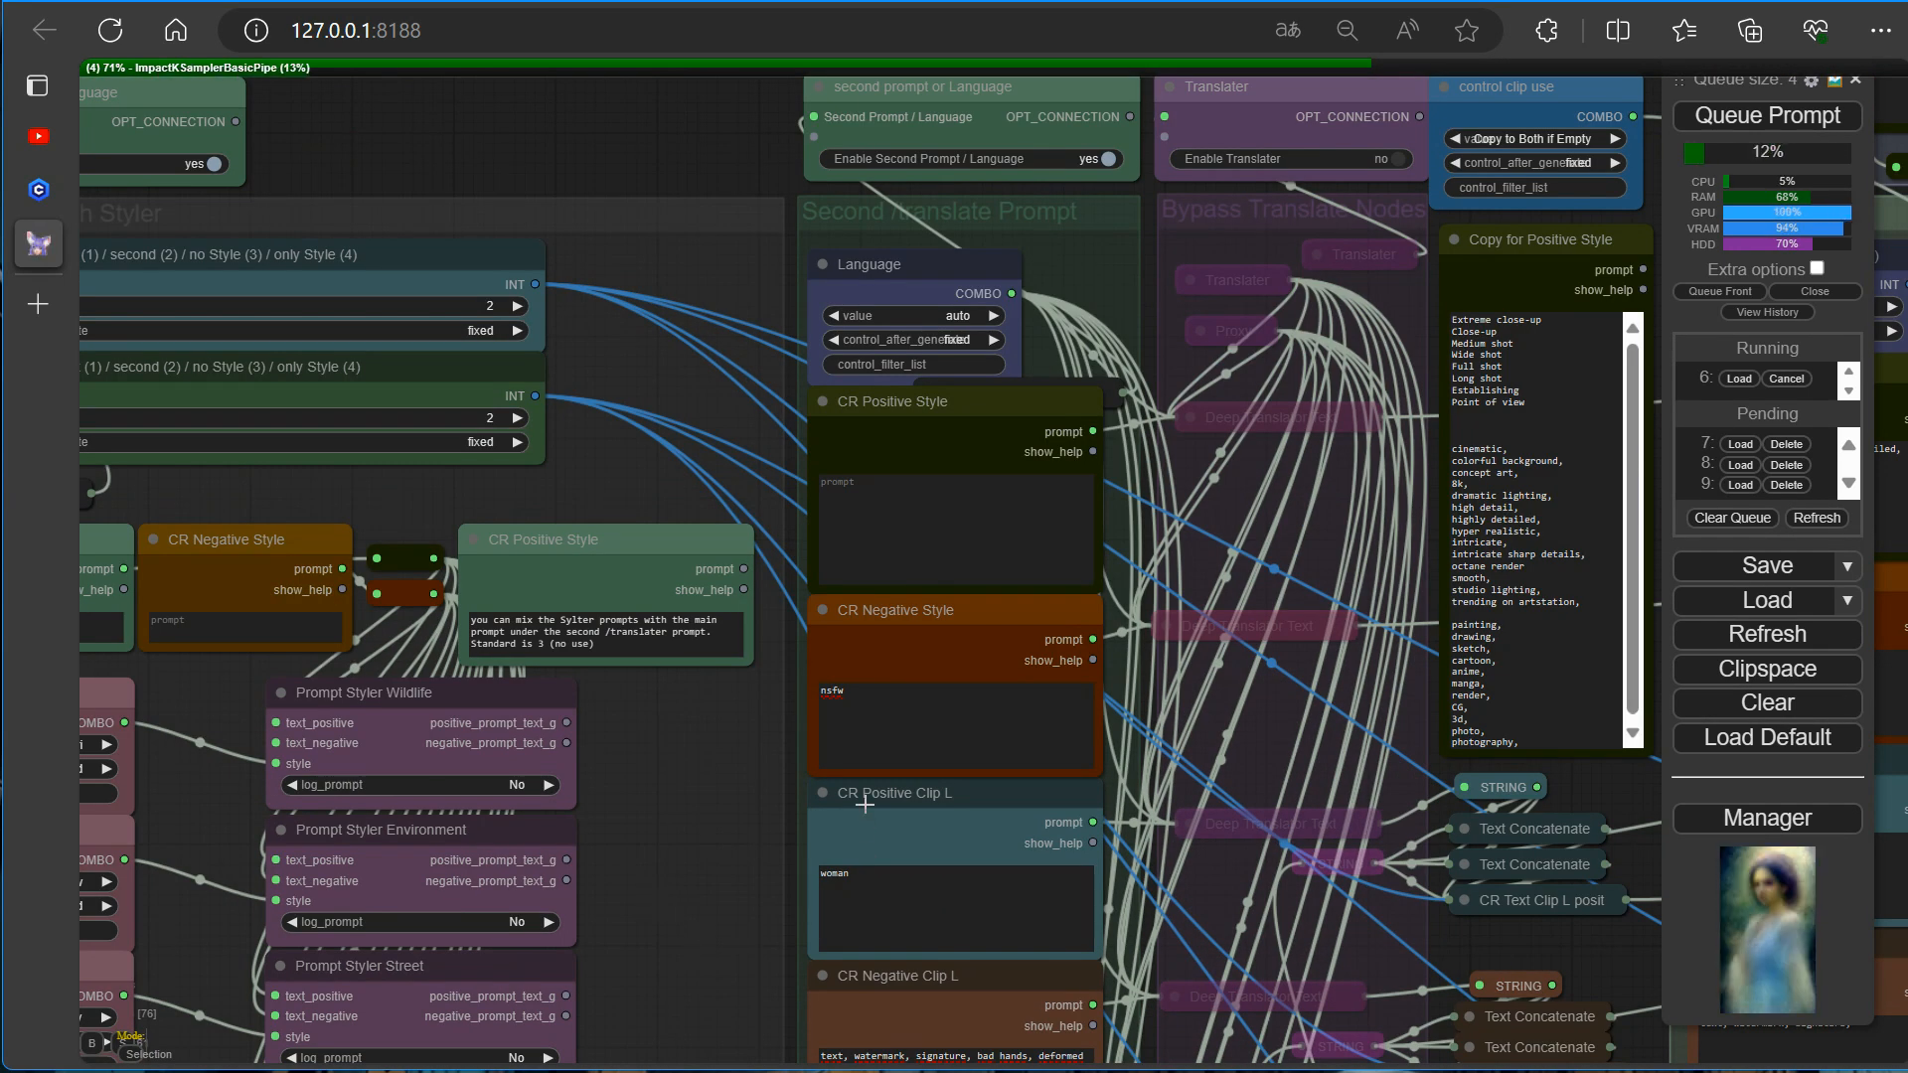
pyautogui.press('9')
pyautogui.scroll(4, 885, 804)
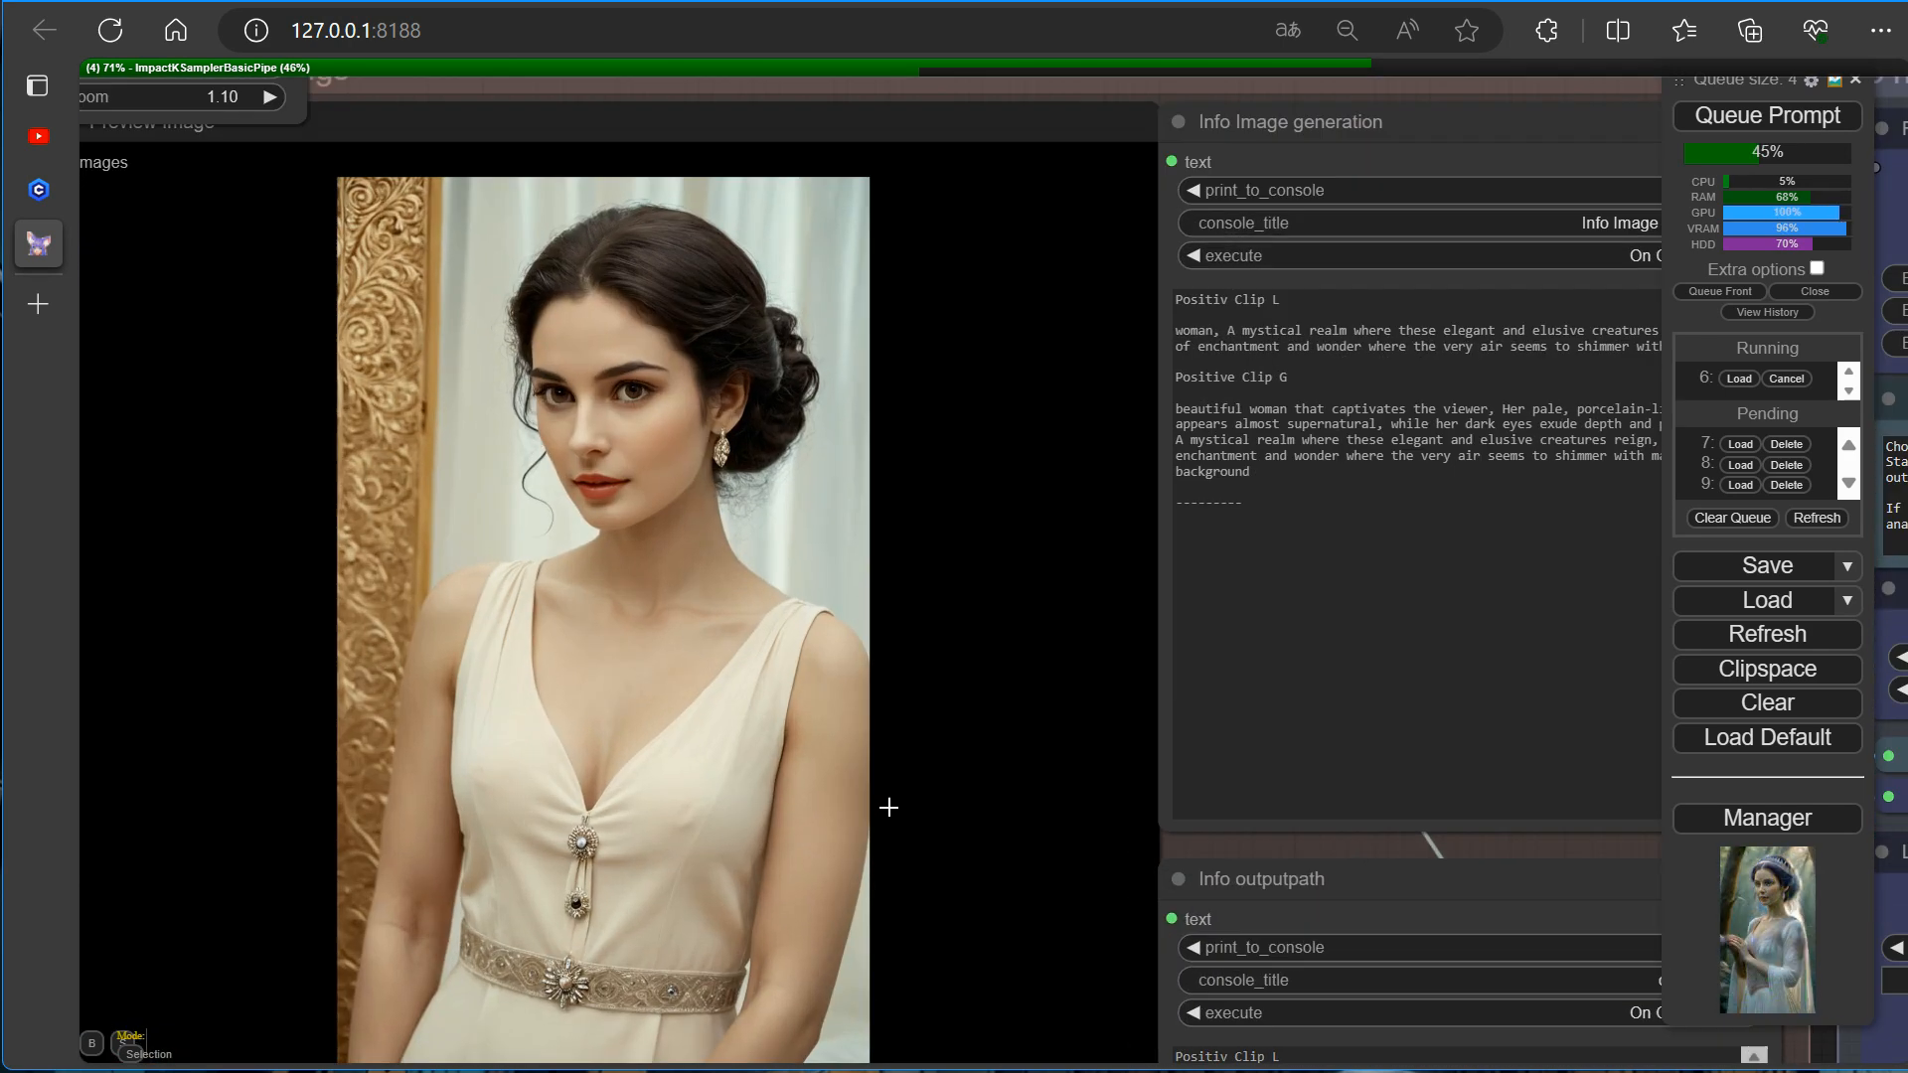
# Enable SD Prompt Saver instead of Standard Output Finish in the Save finished image, variant node.
pyautogui.scroll(-9, 890, 805)
pyautogui.moveTo(1488, 954); pyautogui.dragTo(1260, 670)
pyautogui.moveTo(1227, 1036); pyautogui.dragTo(1313, 1063)
pyautogui.scroll(3, 1285, 728)
pyautogui.scroll(6, 1072, 1010)
pyautogui.scroll(3, 1070, 1011)
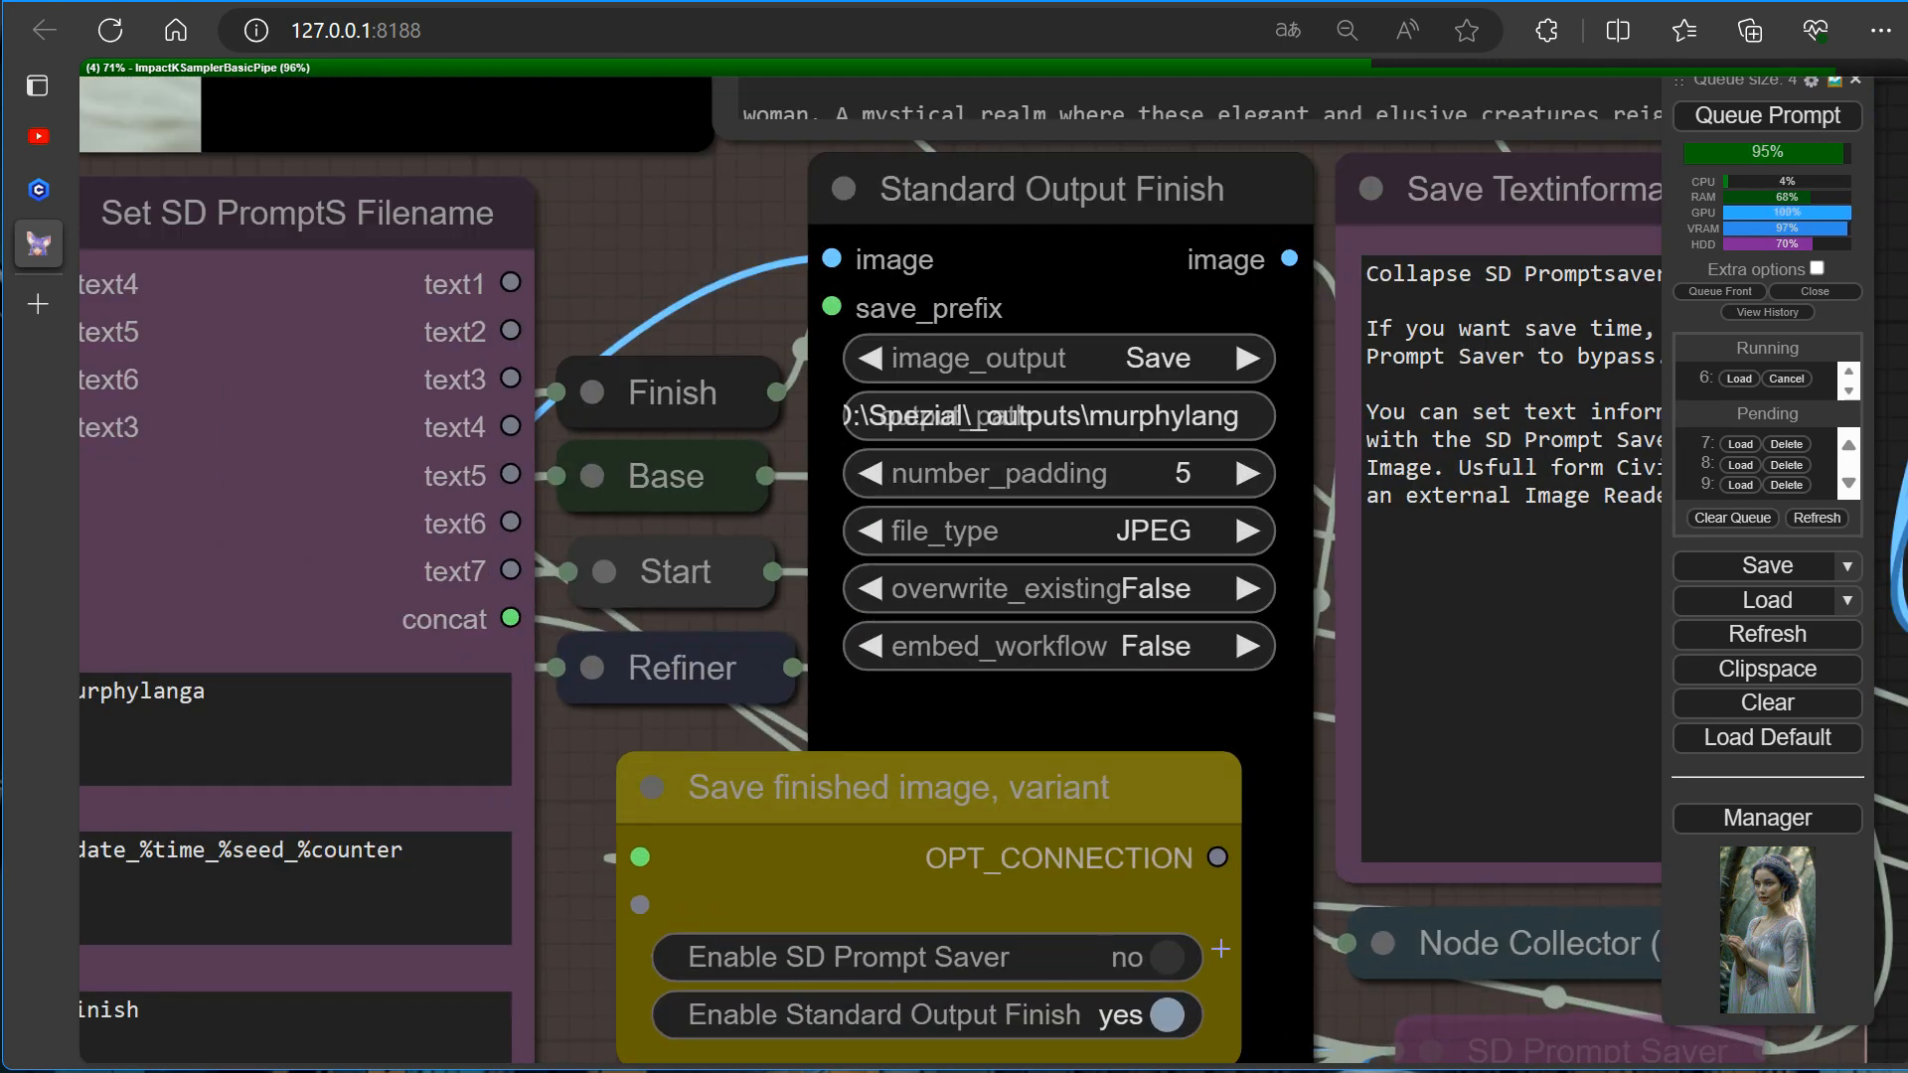
pyautogui.press('9')
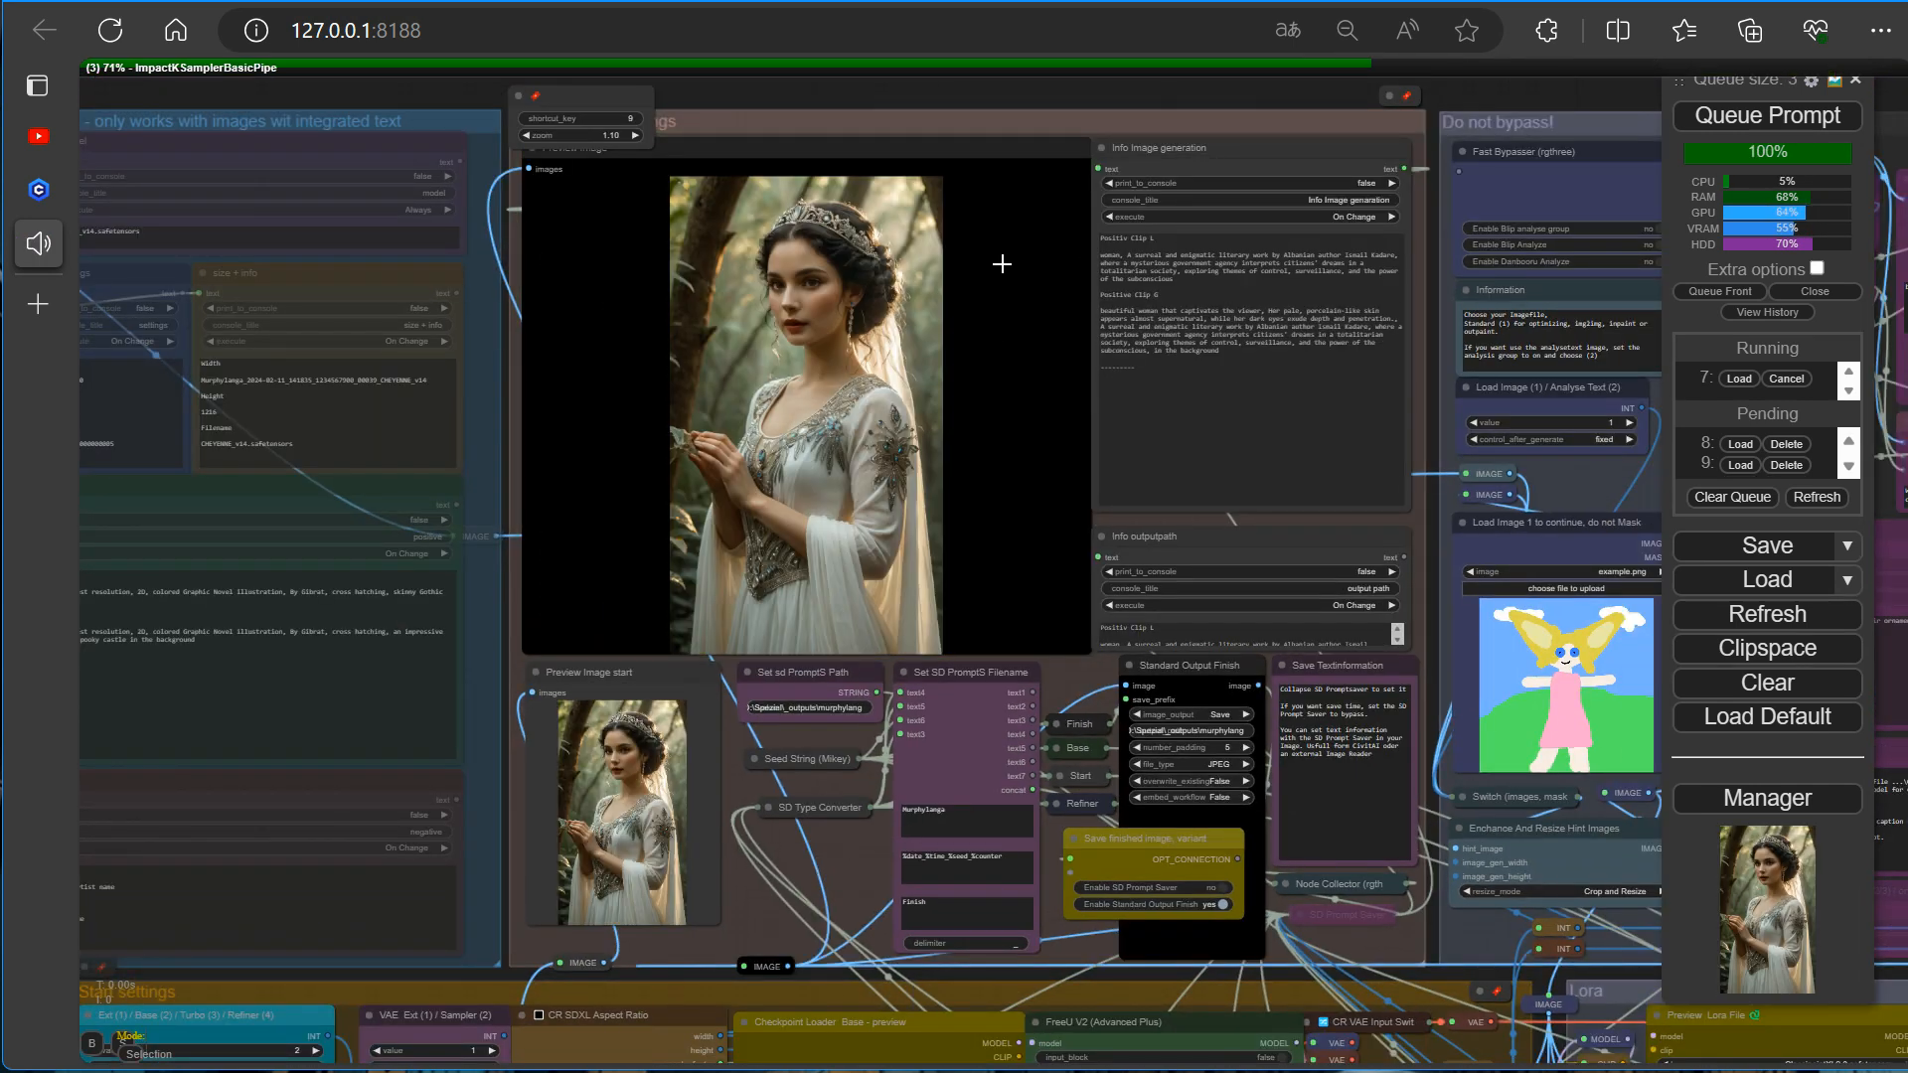
pyautogui.scroll(7, 1250, 780)
pyautogui.click(1200, 966)
pyautogui.click(1200, 997)
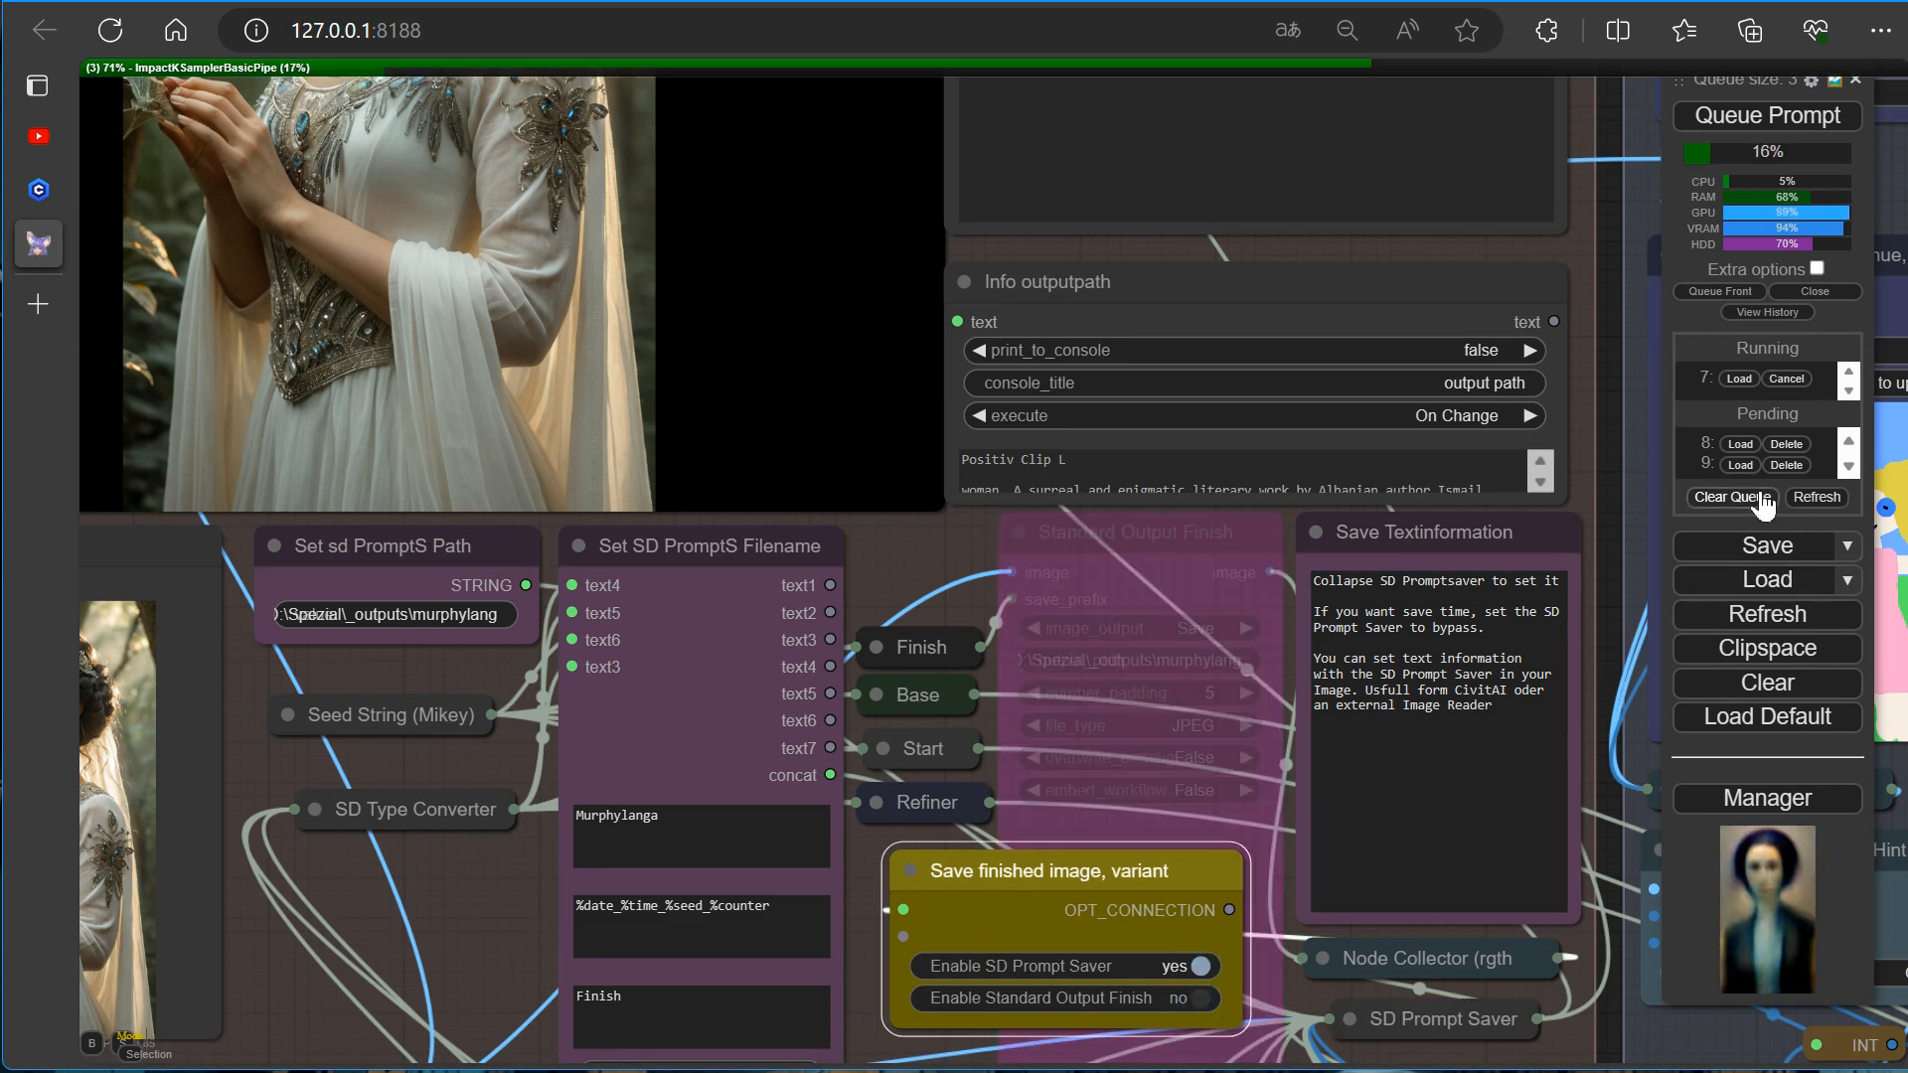
# Examine the combined prompt text with the Fantasy background in the Clip G positive node.
pyautogui.scroll(-4, 1517, 974)
pyautogui.moveTo(1518, 975); pyautogui.dragTo(1390, 488)
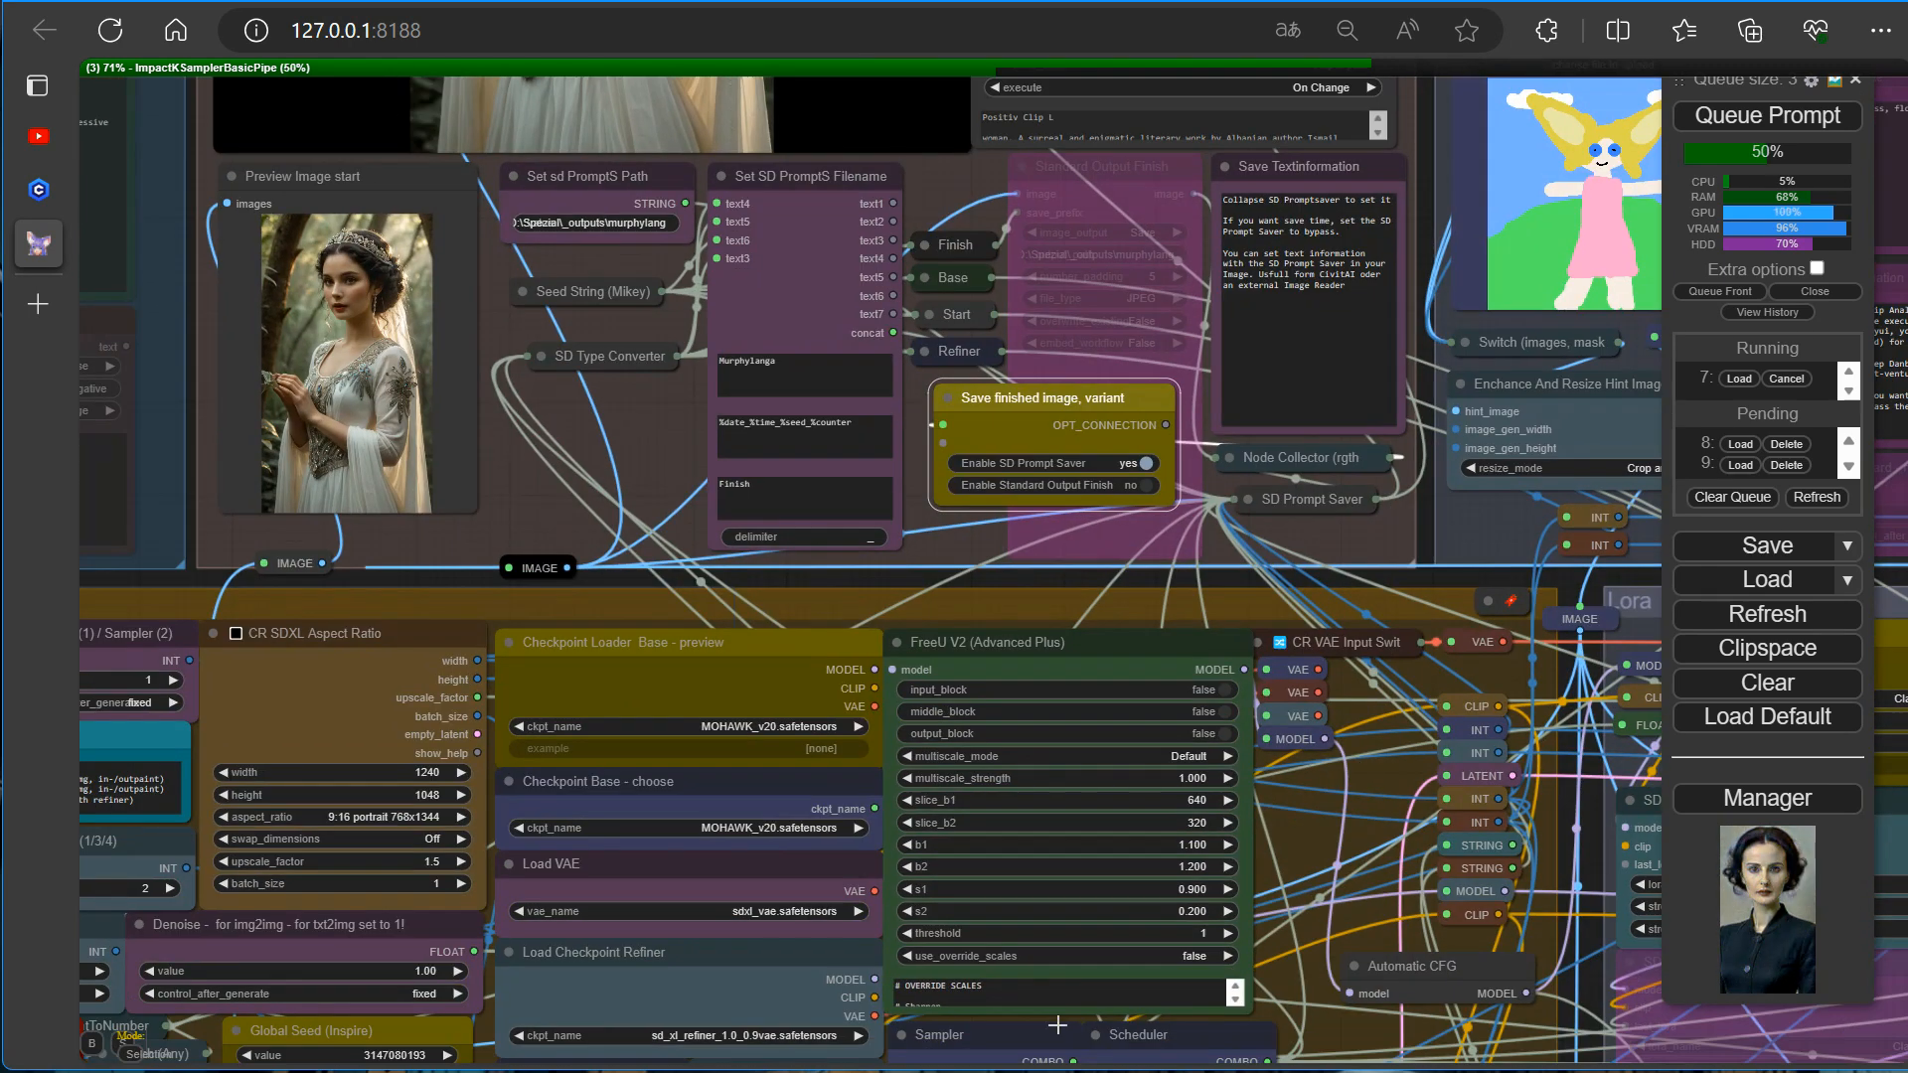
pyautogui.press('1')
pyautogui.press('2')
pyautogui.press('3')
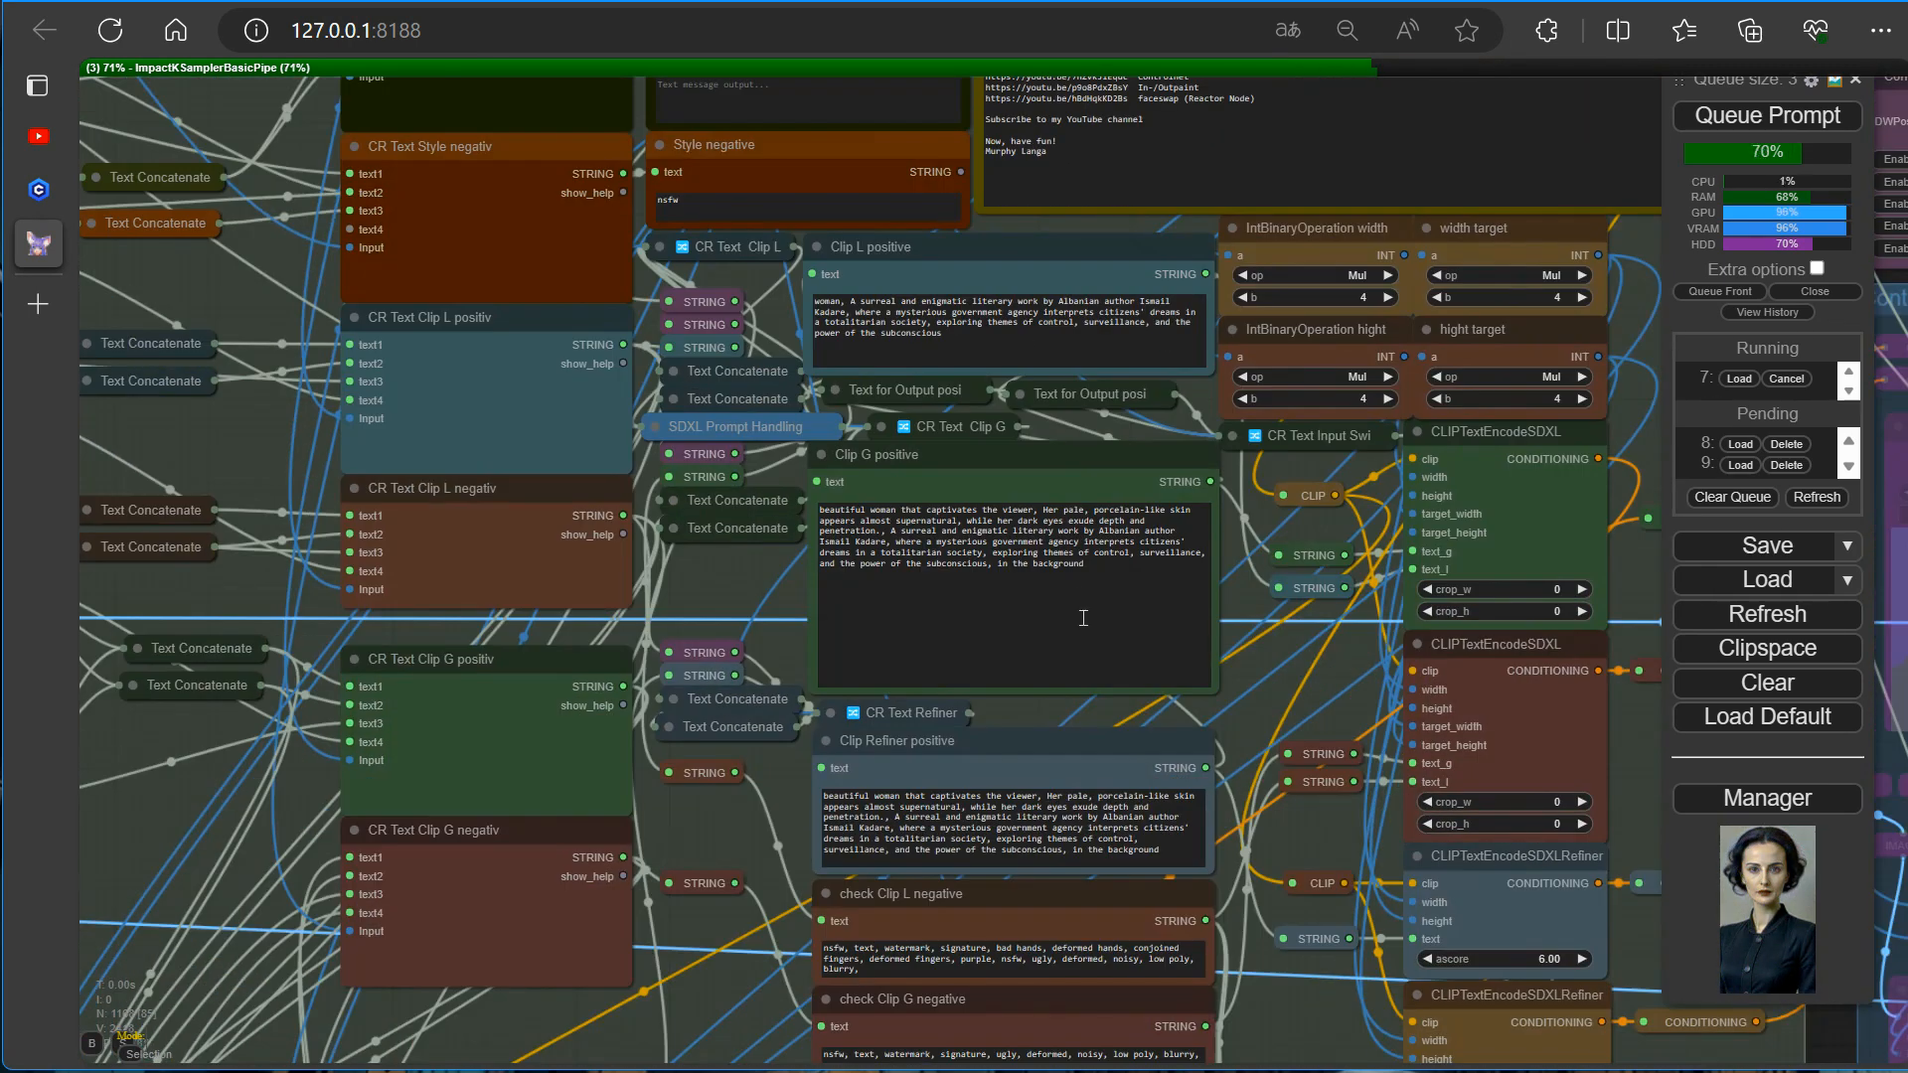
pyautogui.scroll(8, 1083, 618)
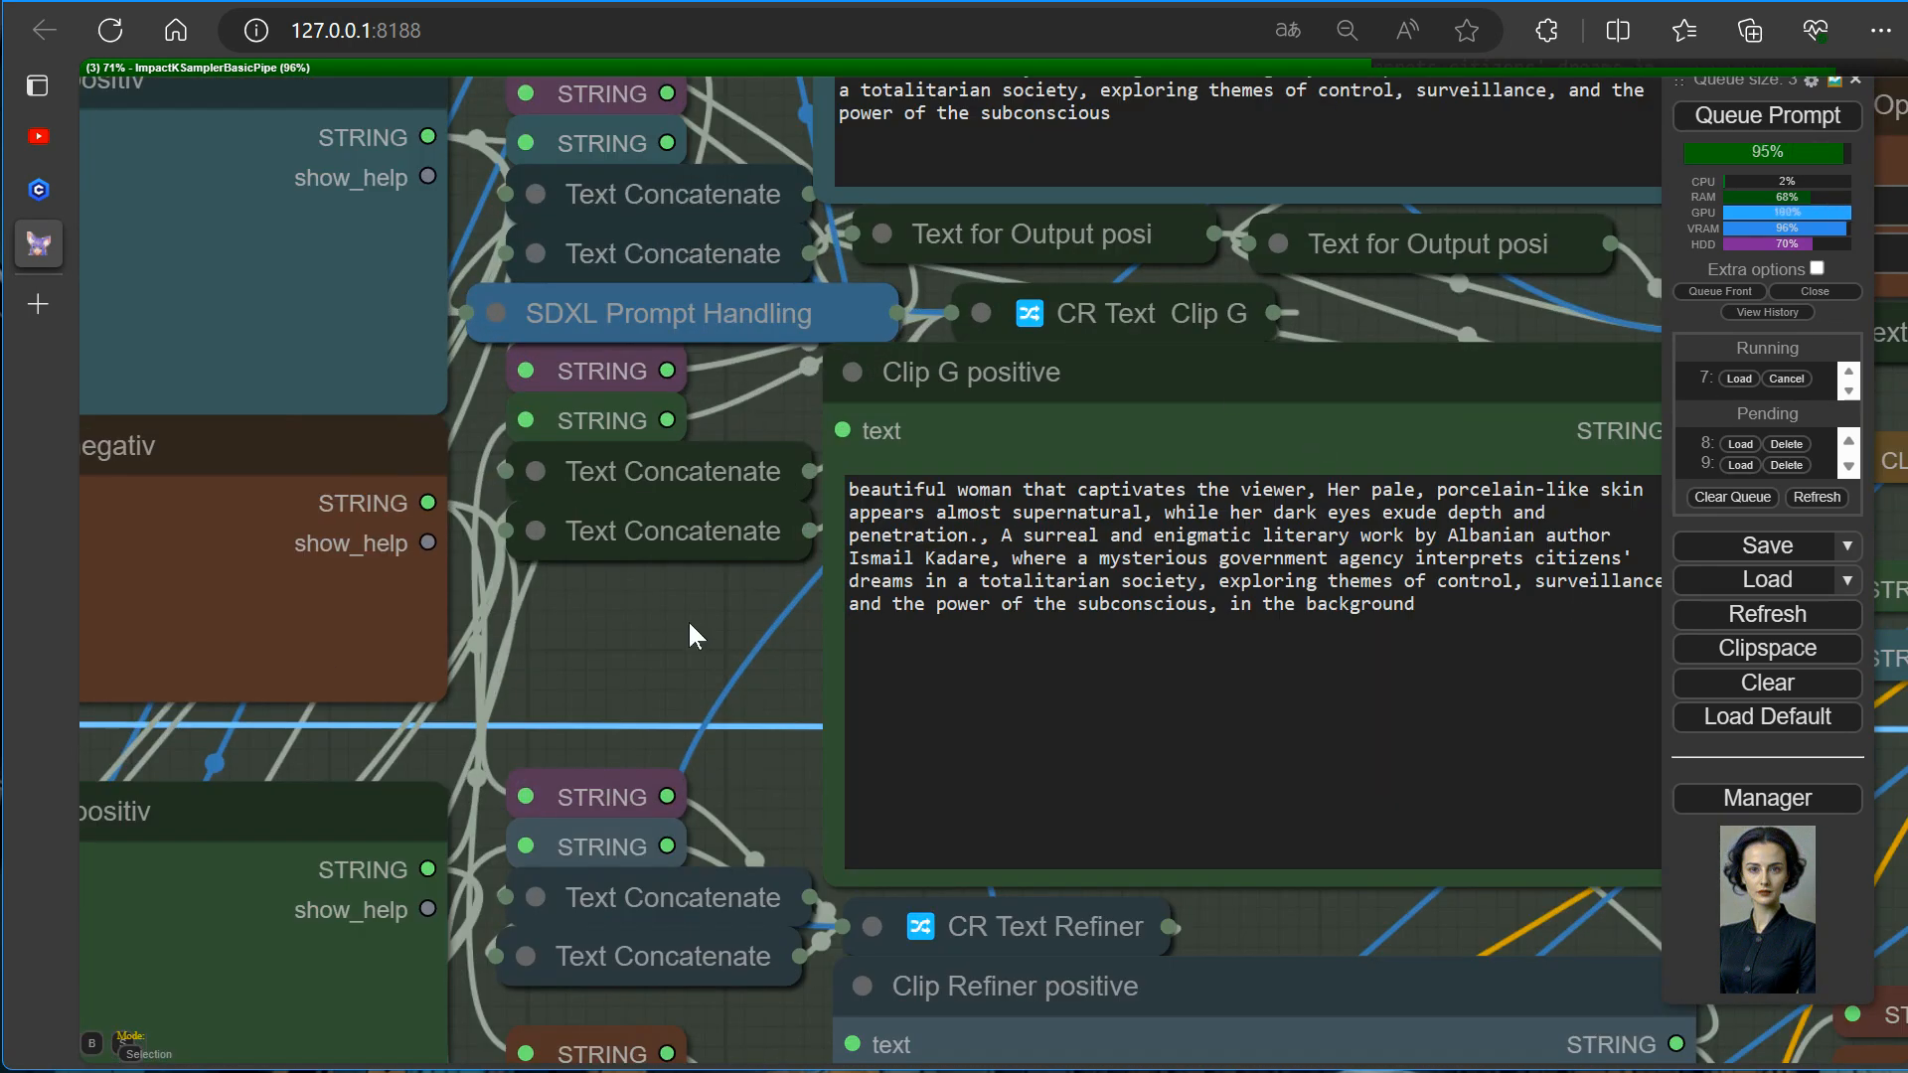
pyautogui.scroll(-12, 654, 634)
pyautogui.scroll(11, 653, 634)
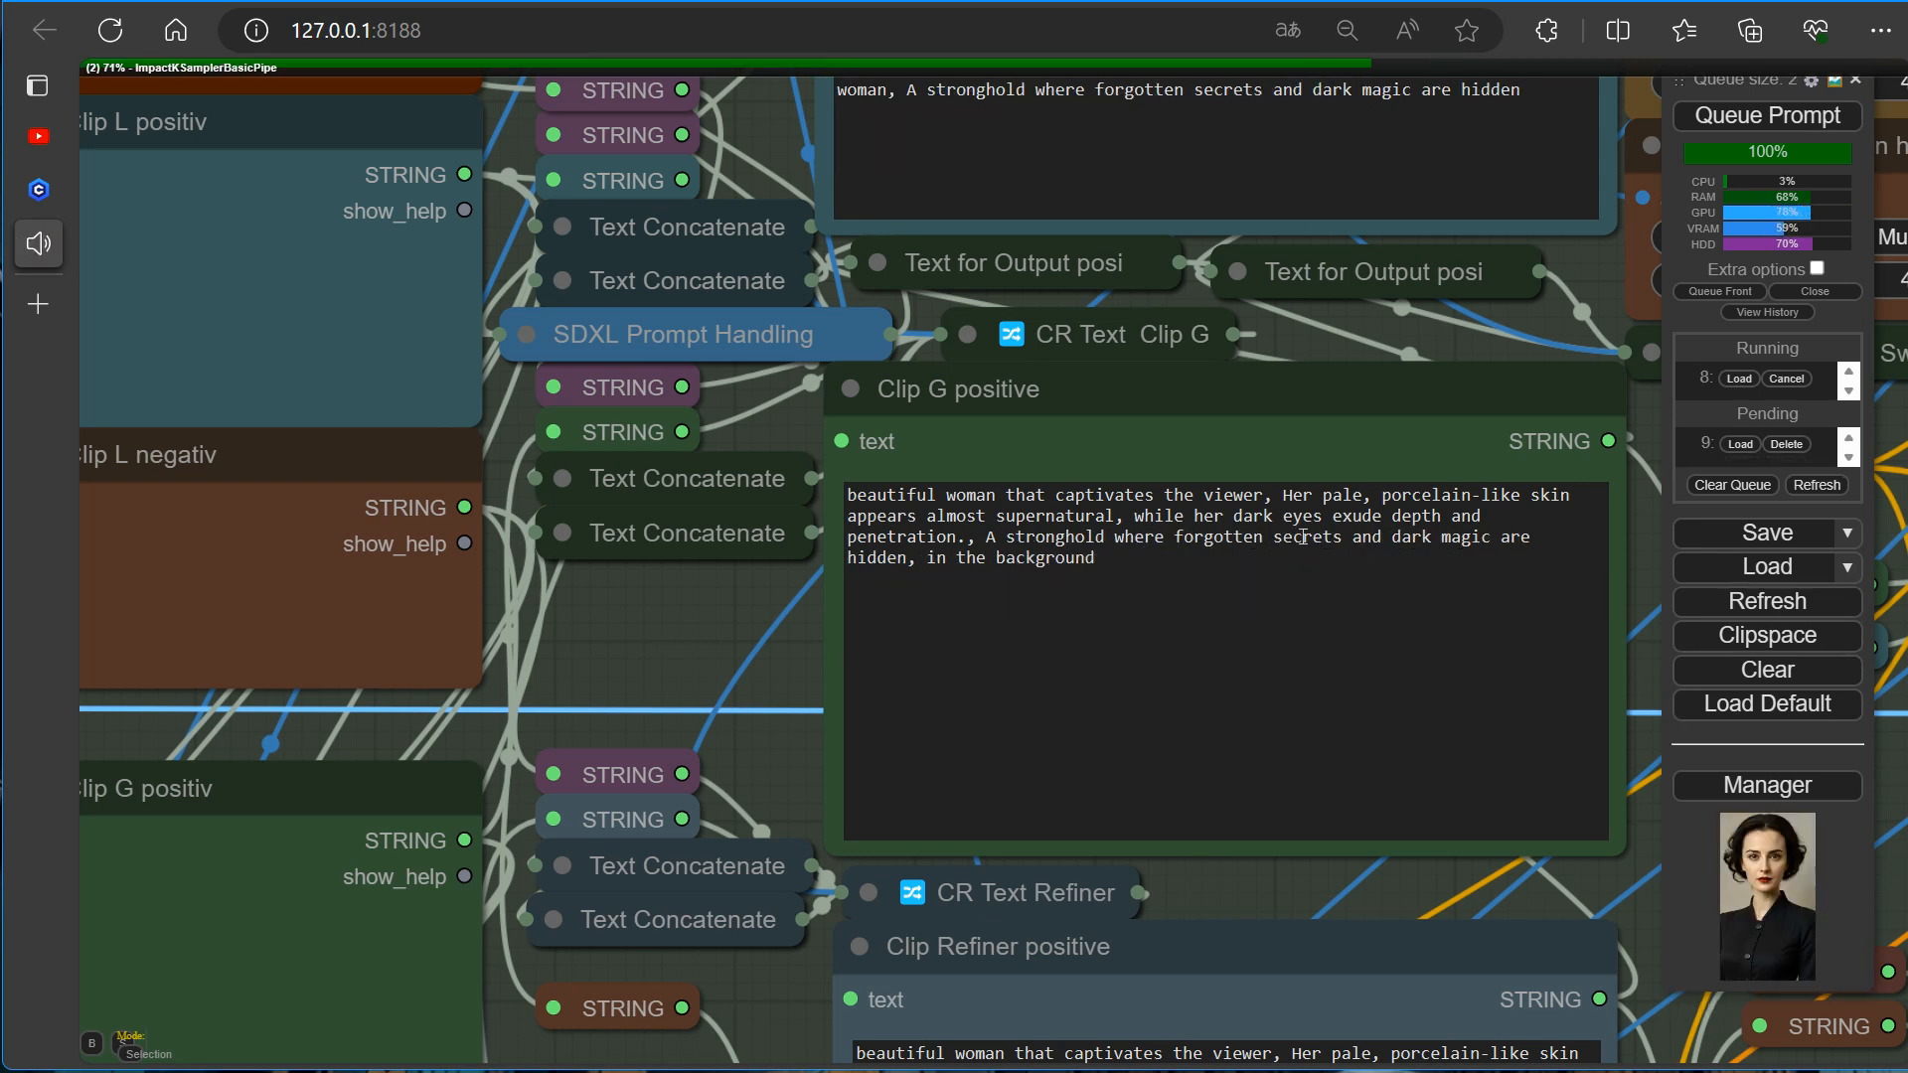
pyautogui.moveTo(629, 632); pyautogui.dragTo(610, 564)
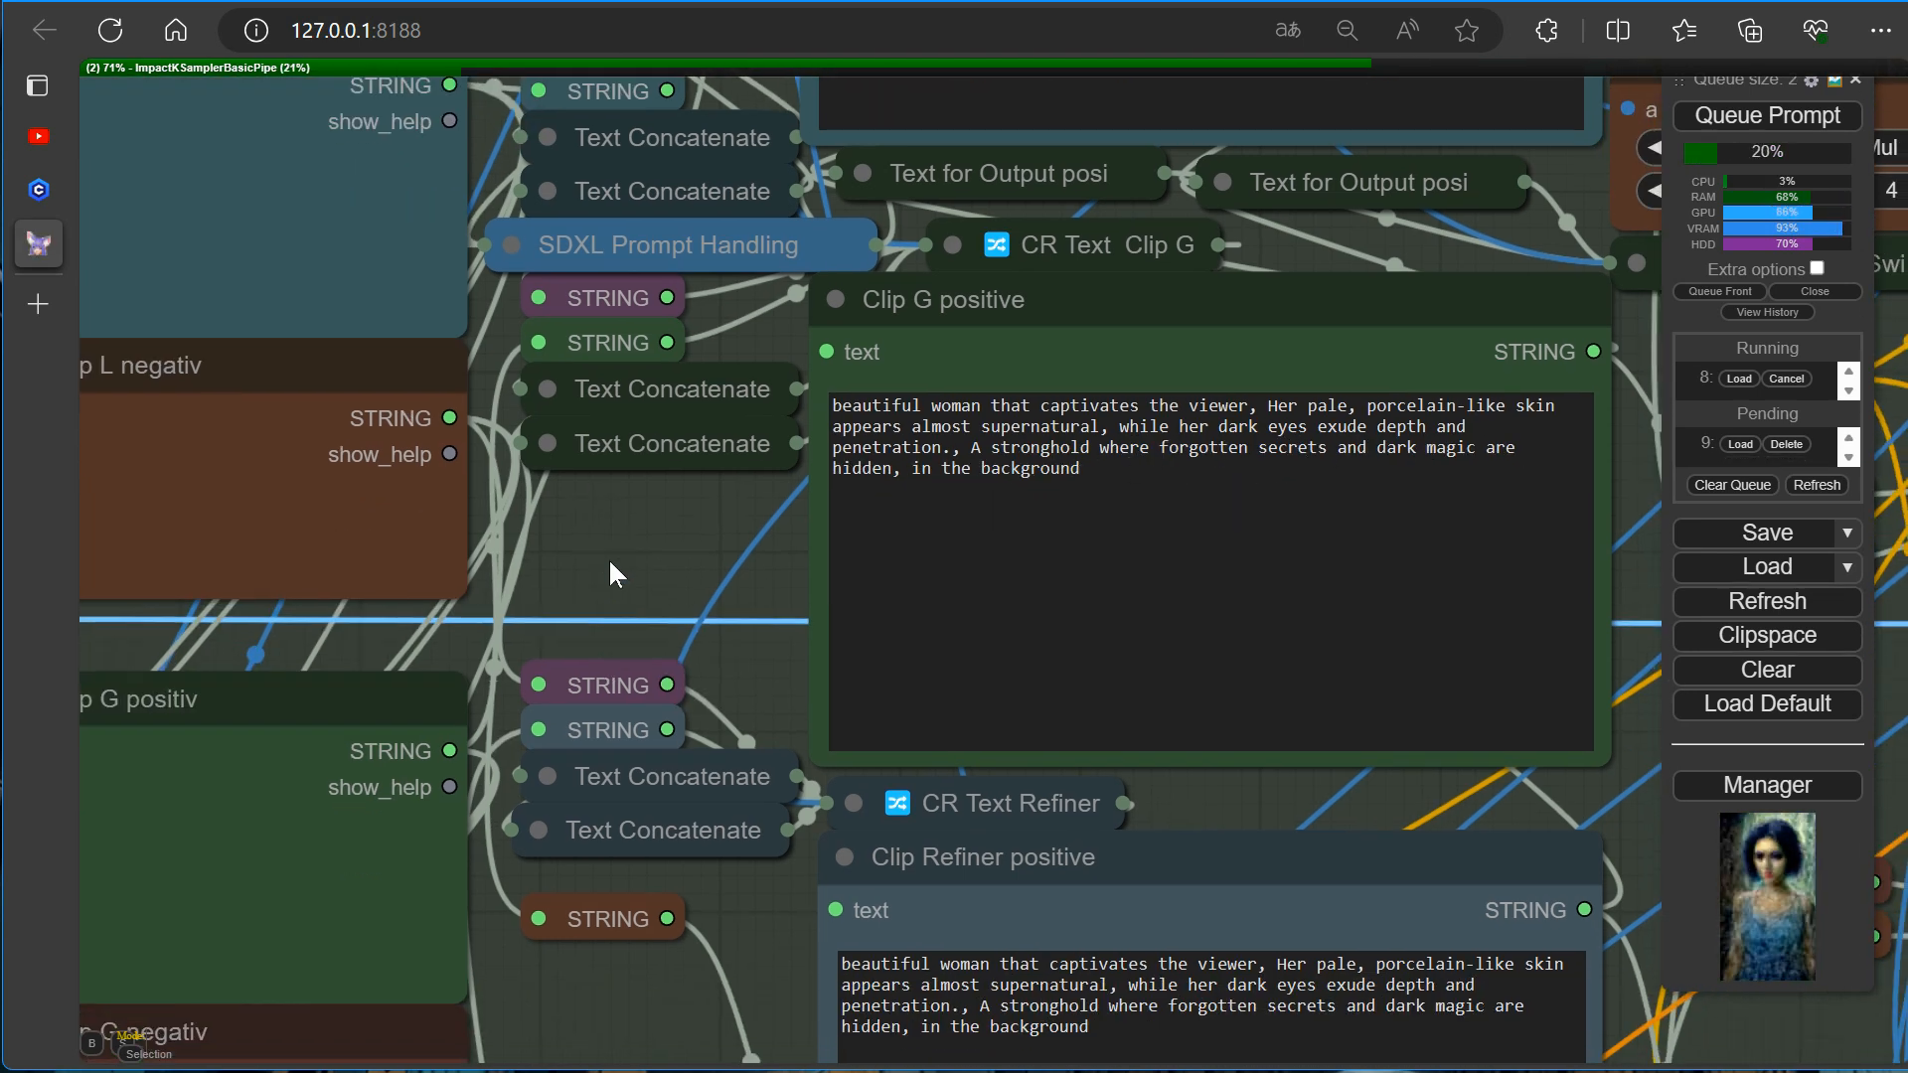
# Set the Style Clip L value to 1 in the Background with Styler group.
pyautogui.scroll(-10, 610, 565)
pyautogui.scroll(6, 540, 553)
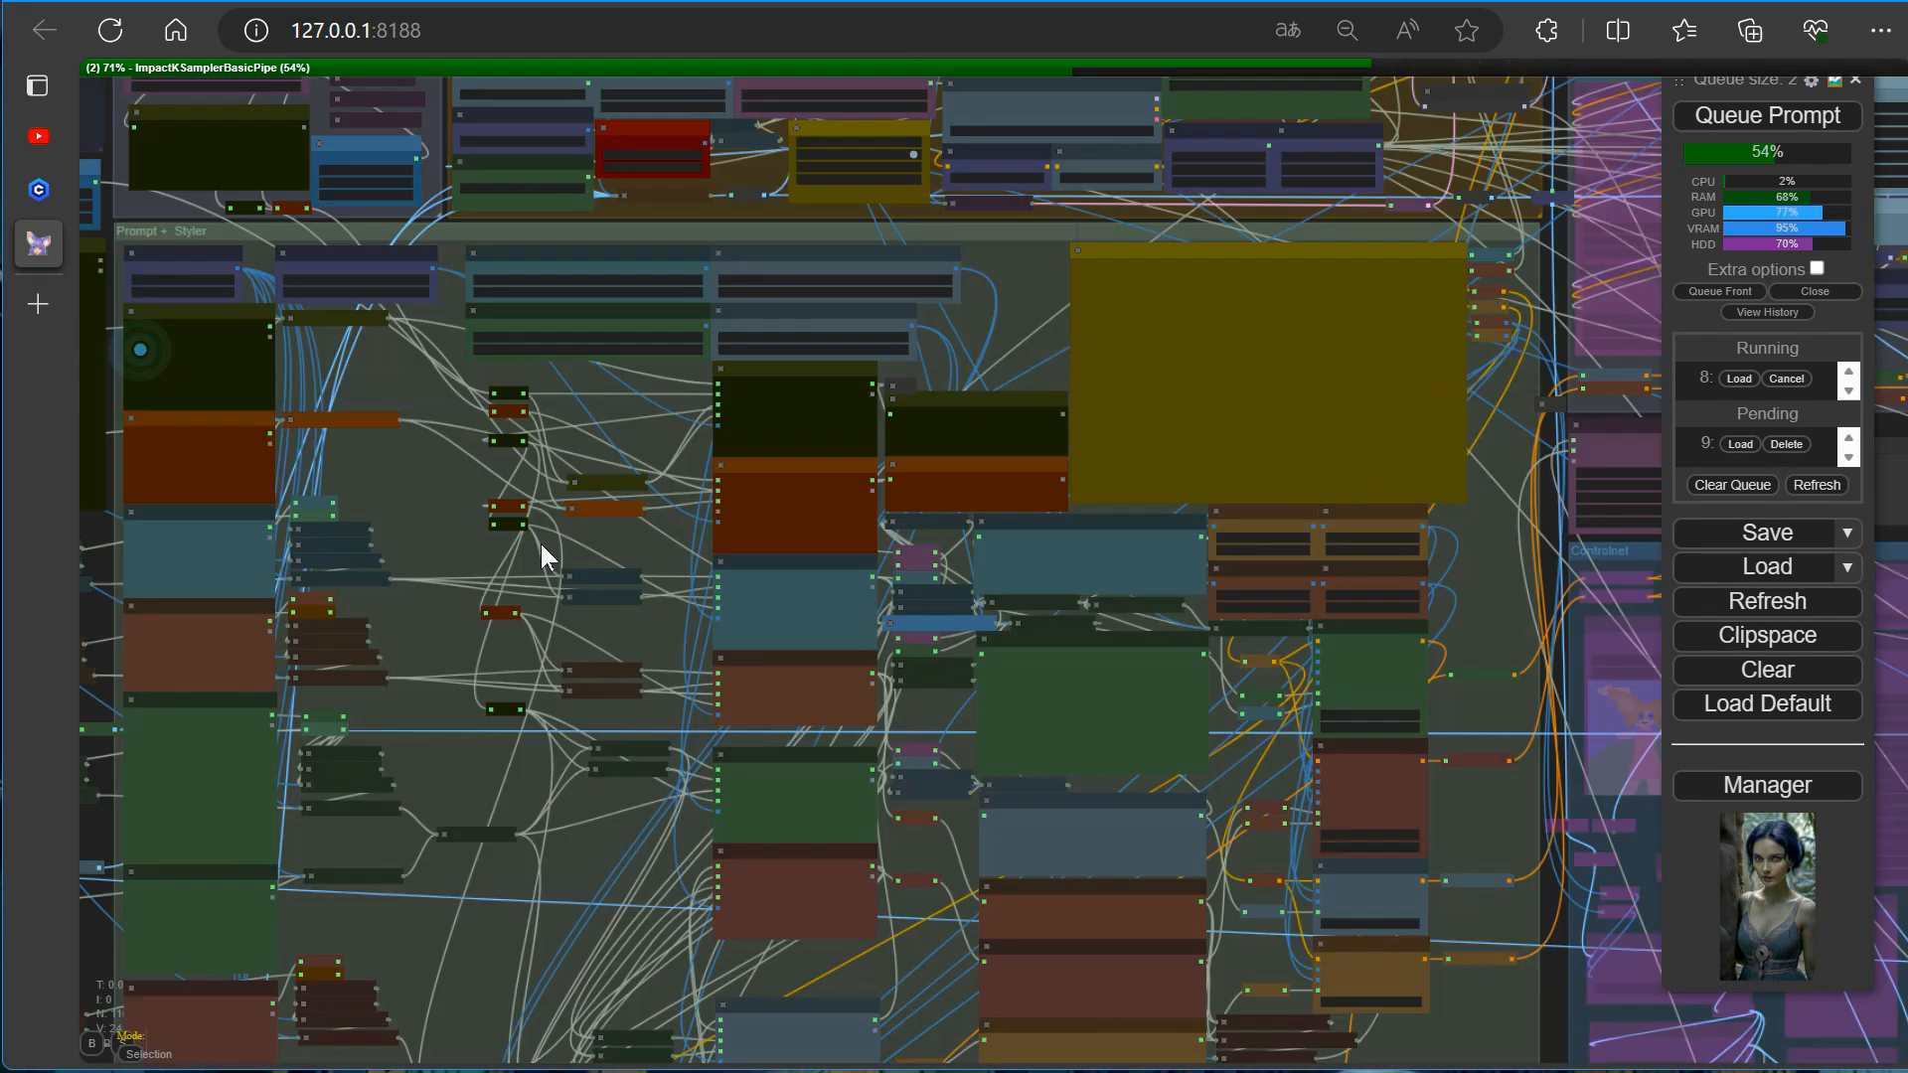
pyautogui.scroll(5, 596, 598)
pyautogui.click(169, 577)
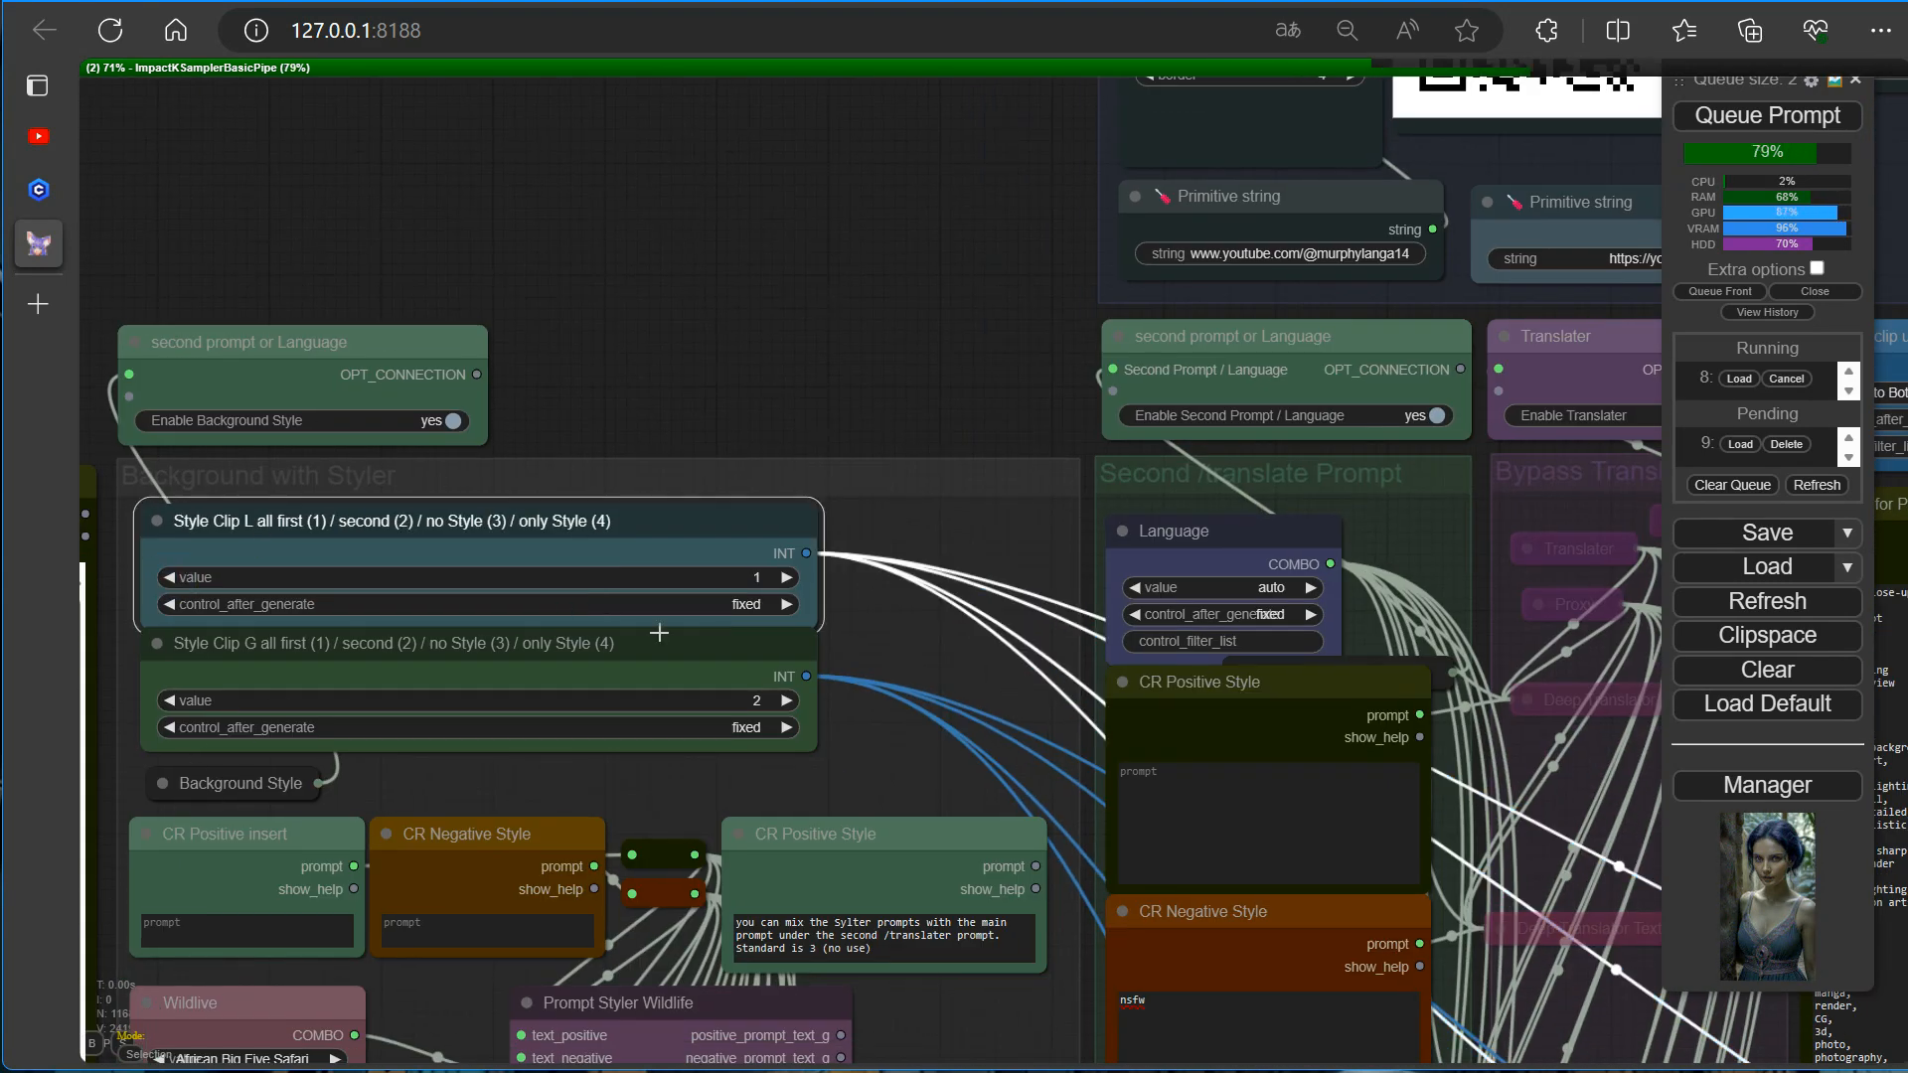
# Set the select conditioning mode value to 3 for the Conditioning Switch.
pyautogui.scroll(-10, 894, 462)
pyautogui.moveTo(505, 837); pyautogui.dragTo(141, 455)
pyautogui.moveTo(1231, 991); pyautogui.dragTo(130, 860)
pyautogui.scroll(4, 767, 872)
pyautogui.scroll(5, 810, 807)
pyautogui.moveTo(1292, 879); pyautogui.dragTo(116, 962)
pyautogui.scroll(4, 1100, 593)
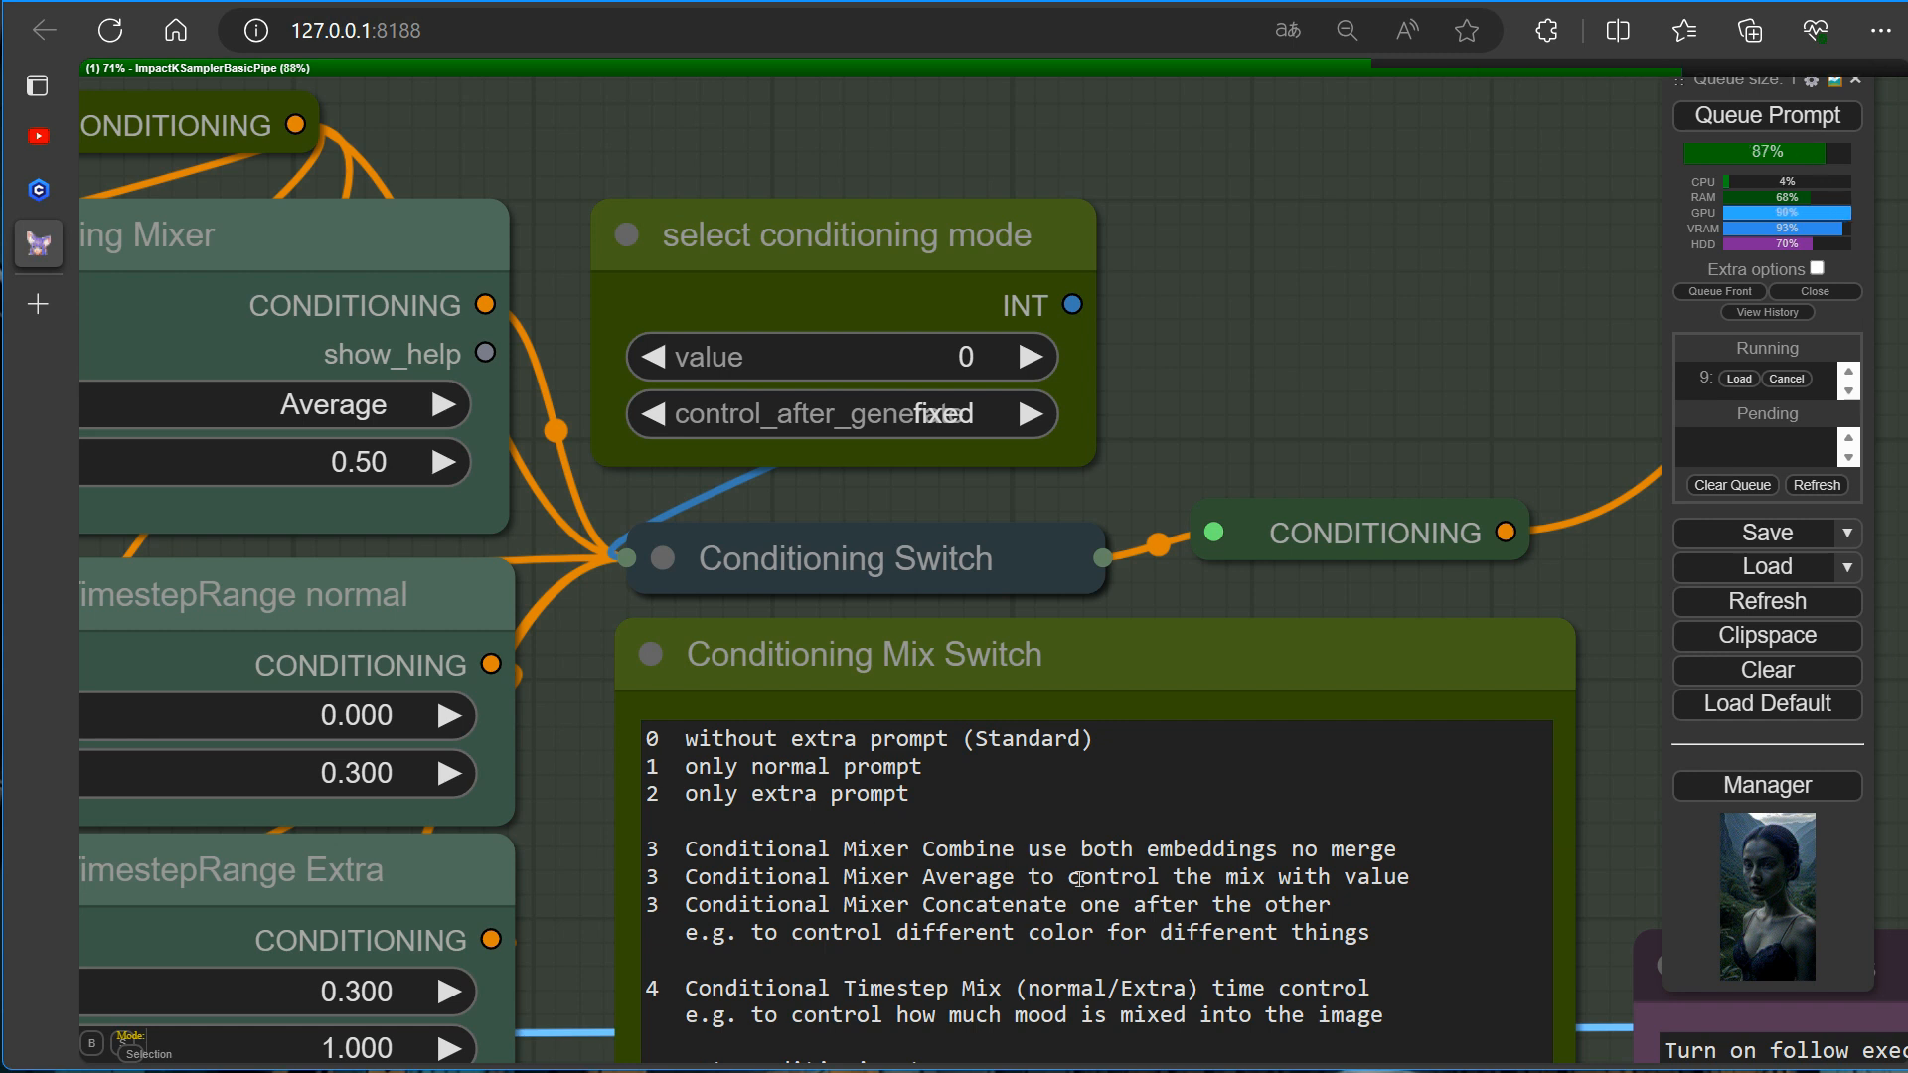
pyautogui.tripleClick(1031, 356)
# Set the CR Conditioning Mixer's mix_method to Concatenate.
pyautogui.moveTo(583, 359); pyautogui.dragTo(897, 341)
pyautogui.click(753, 383)
pyautogui.scroll(-6, 1291, 332)
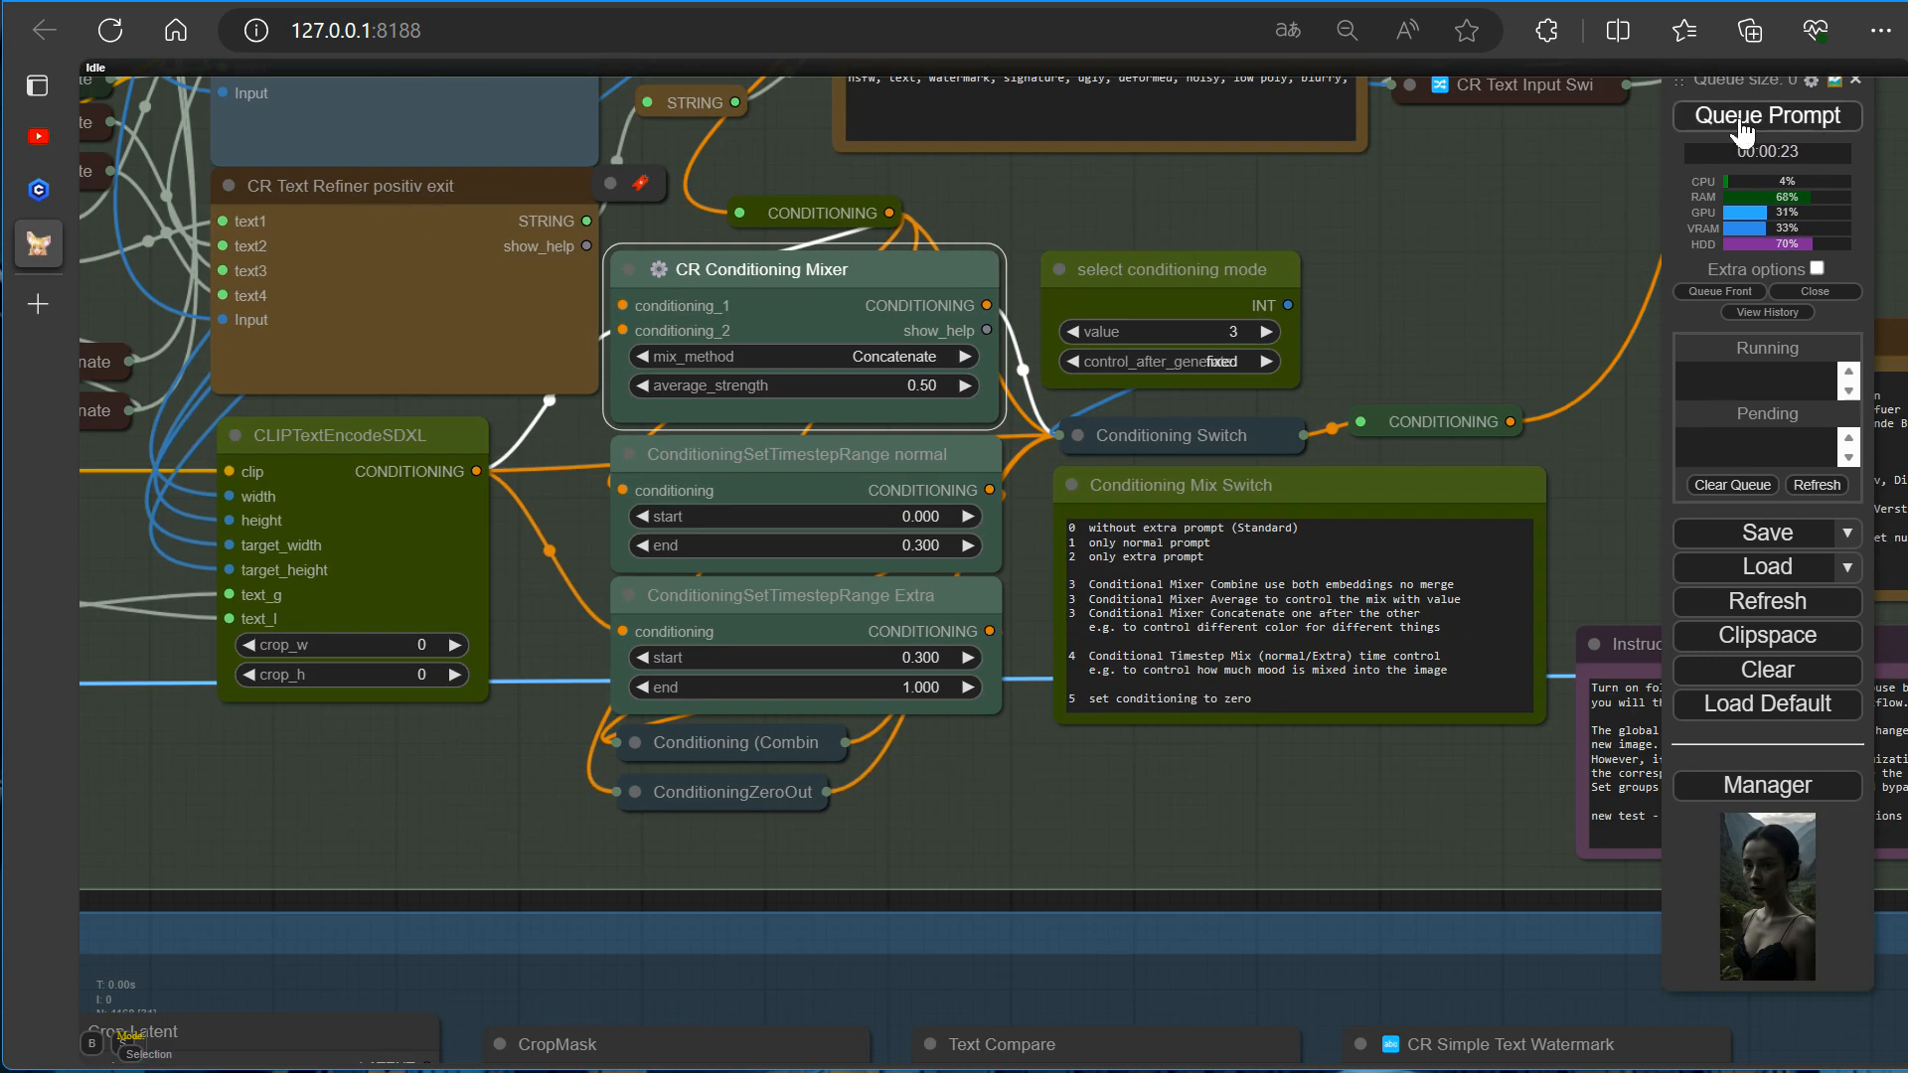
# Generate an image with the Concatenate mix and follow its preview in the base KSampler node.
pyautogui.click(1740, 117)
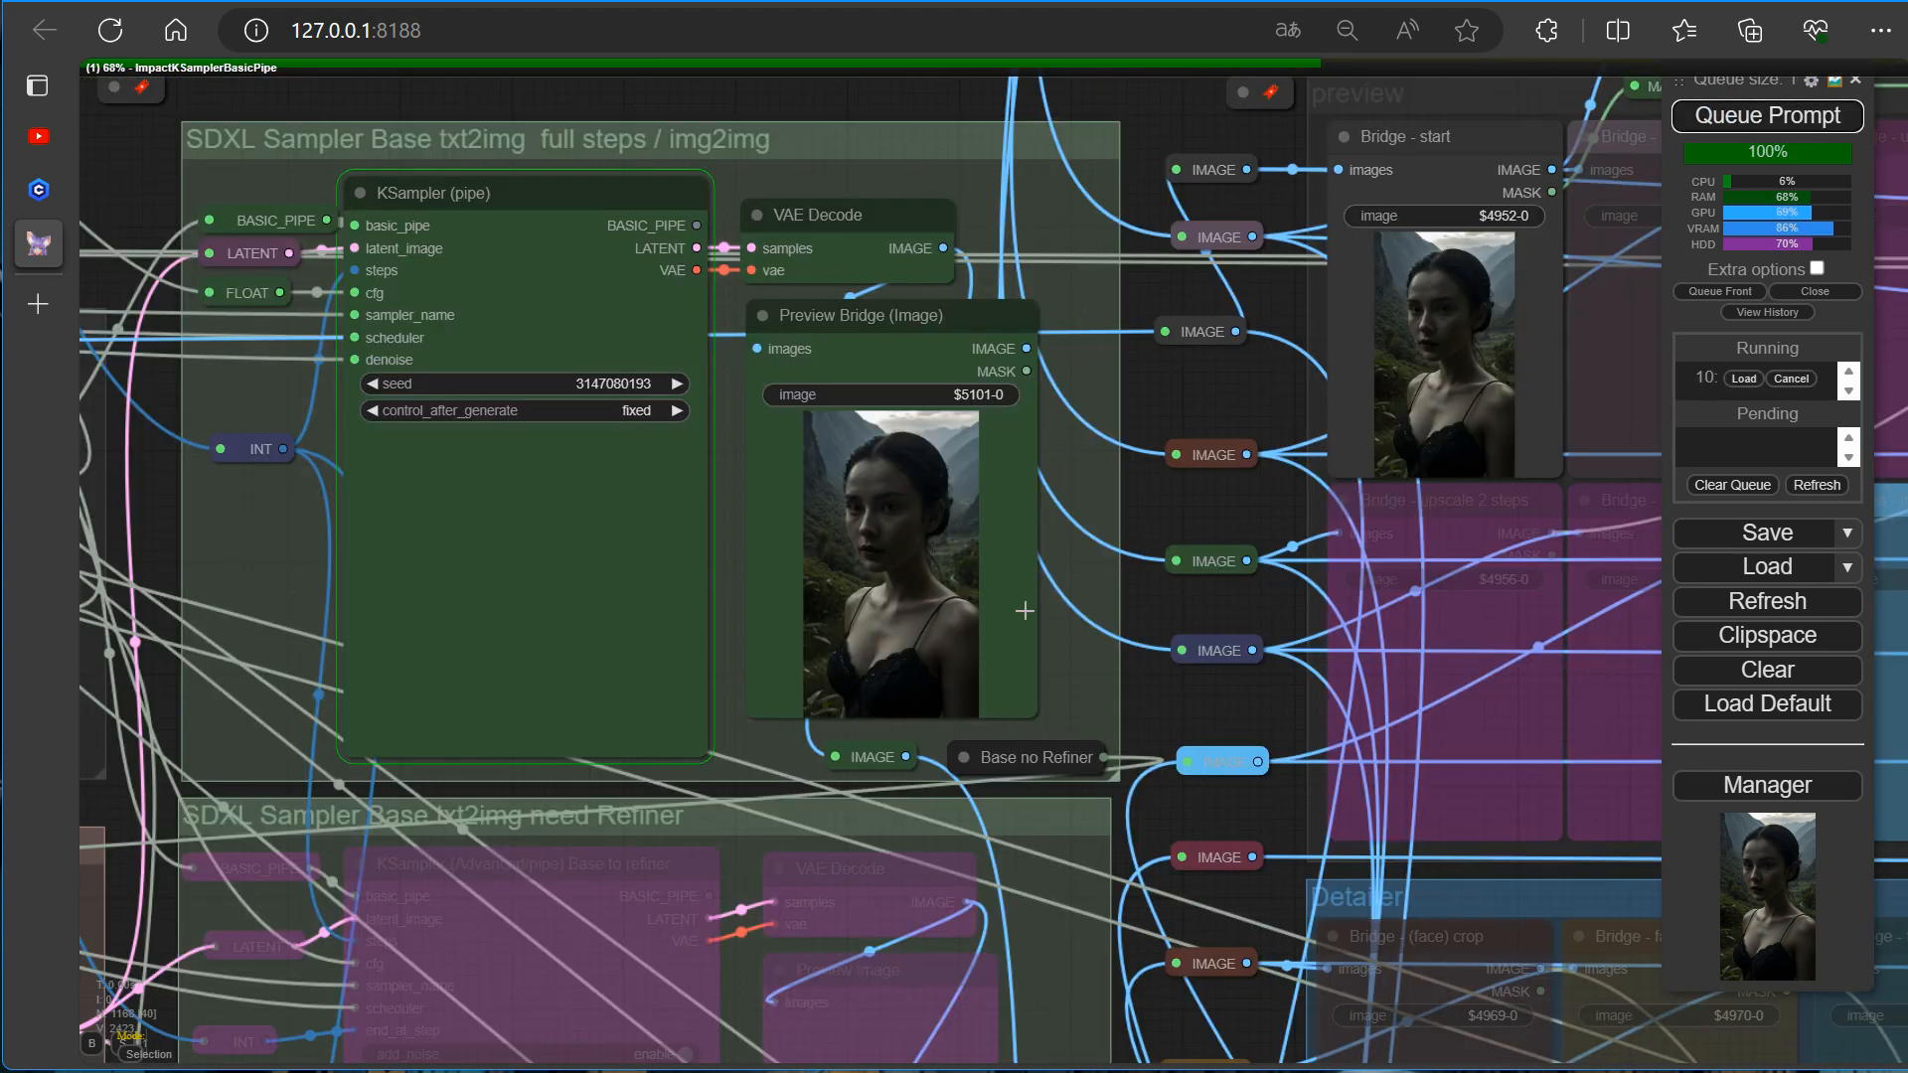
pyautogui.scroll(3, 1107, 741)
pyautogui.moveTo(596, 856); pyautogui.dragTo(1135, 816)
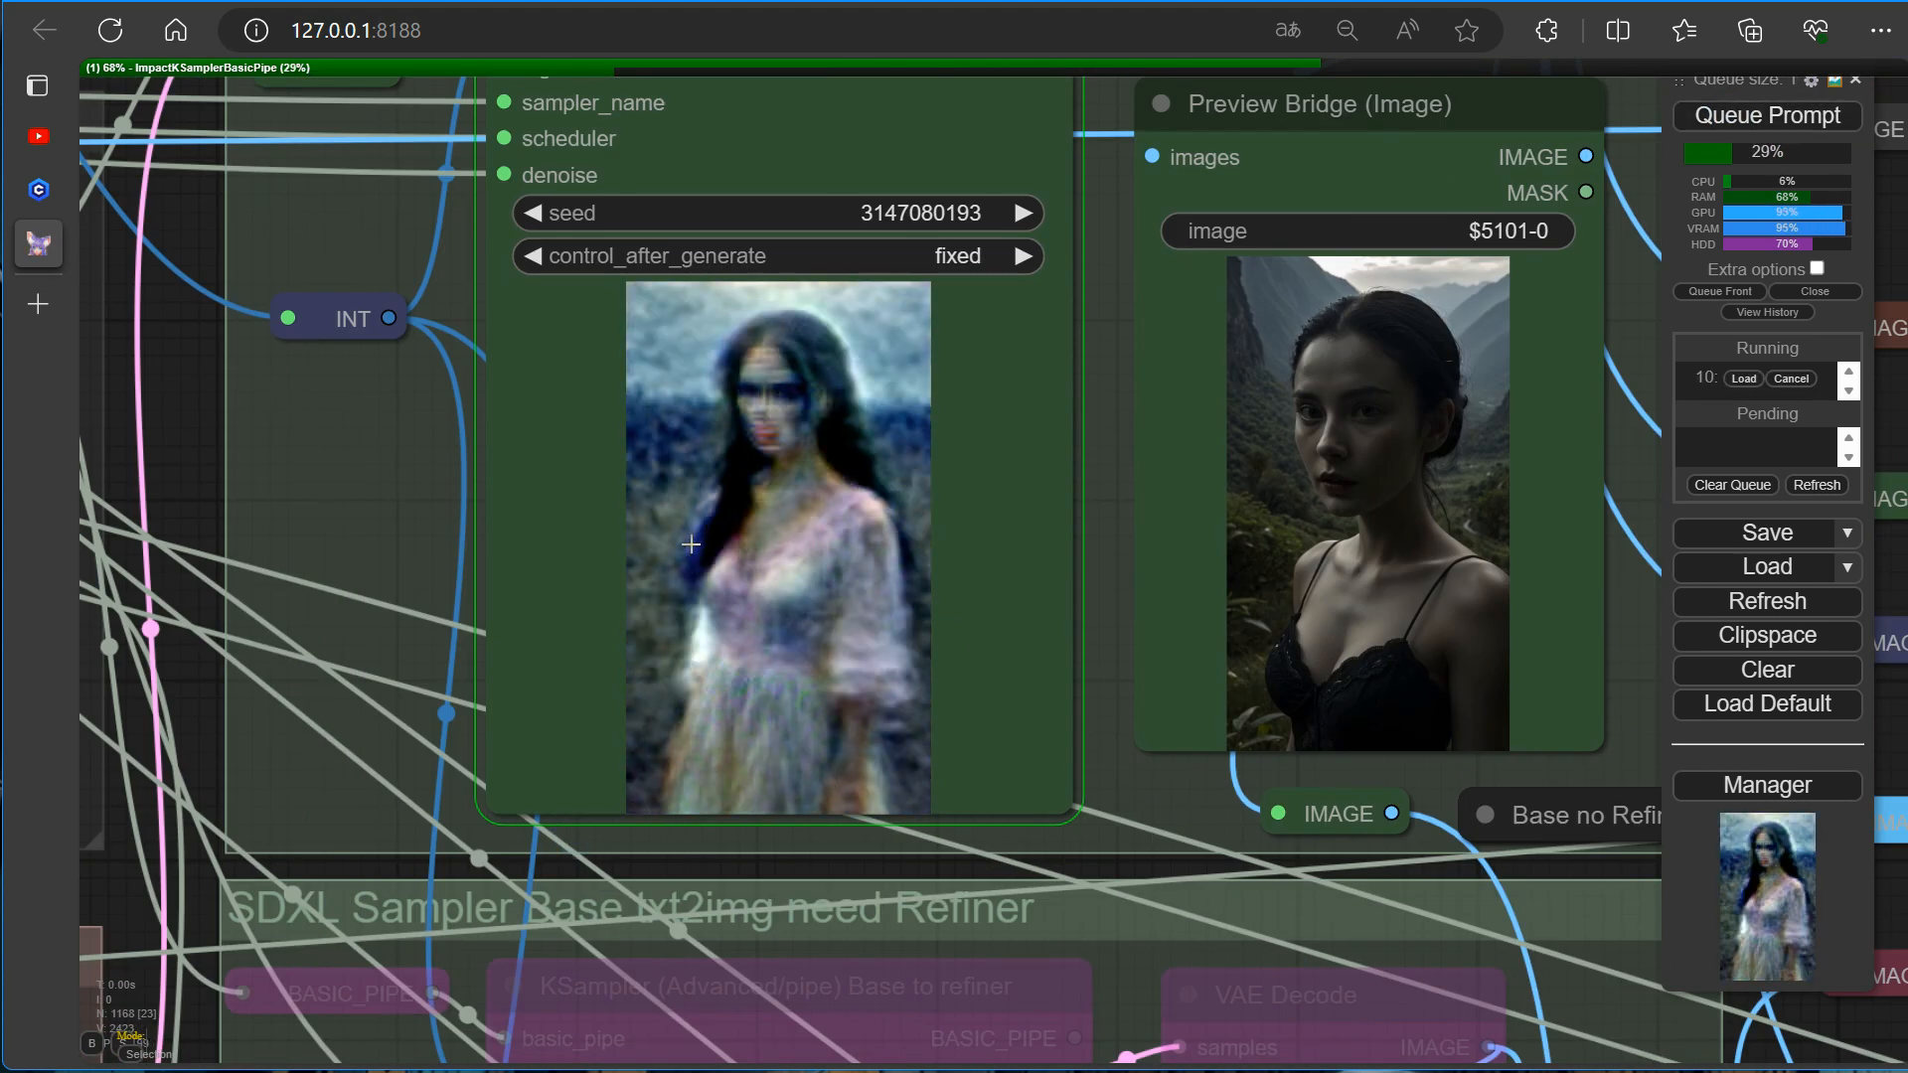
pyautogui.scroll(-4, 698, 536)
pyautogui.scroll(3, 799, 461)
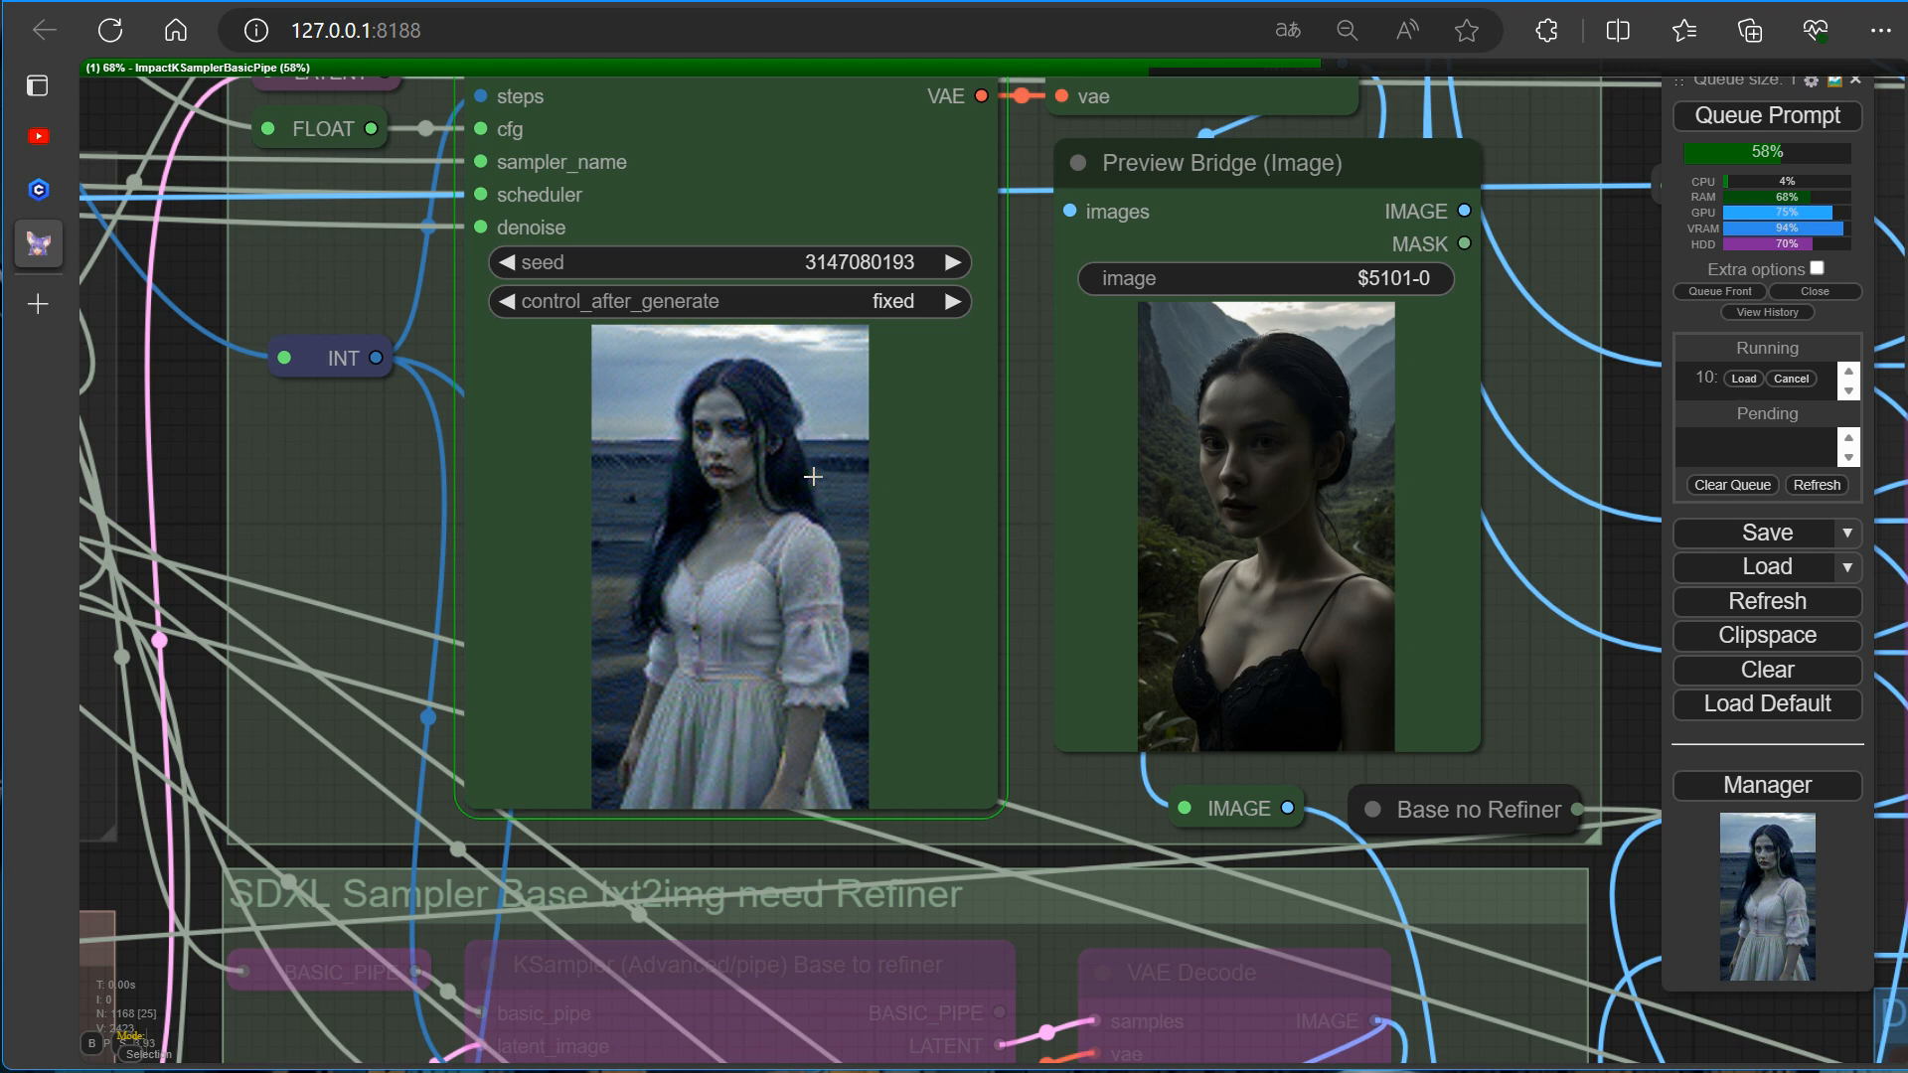
# Set the CR Conditioning Mixer's mix_method to Average.
pyautogui.press('2')
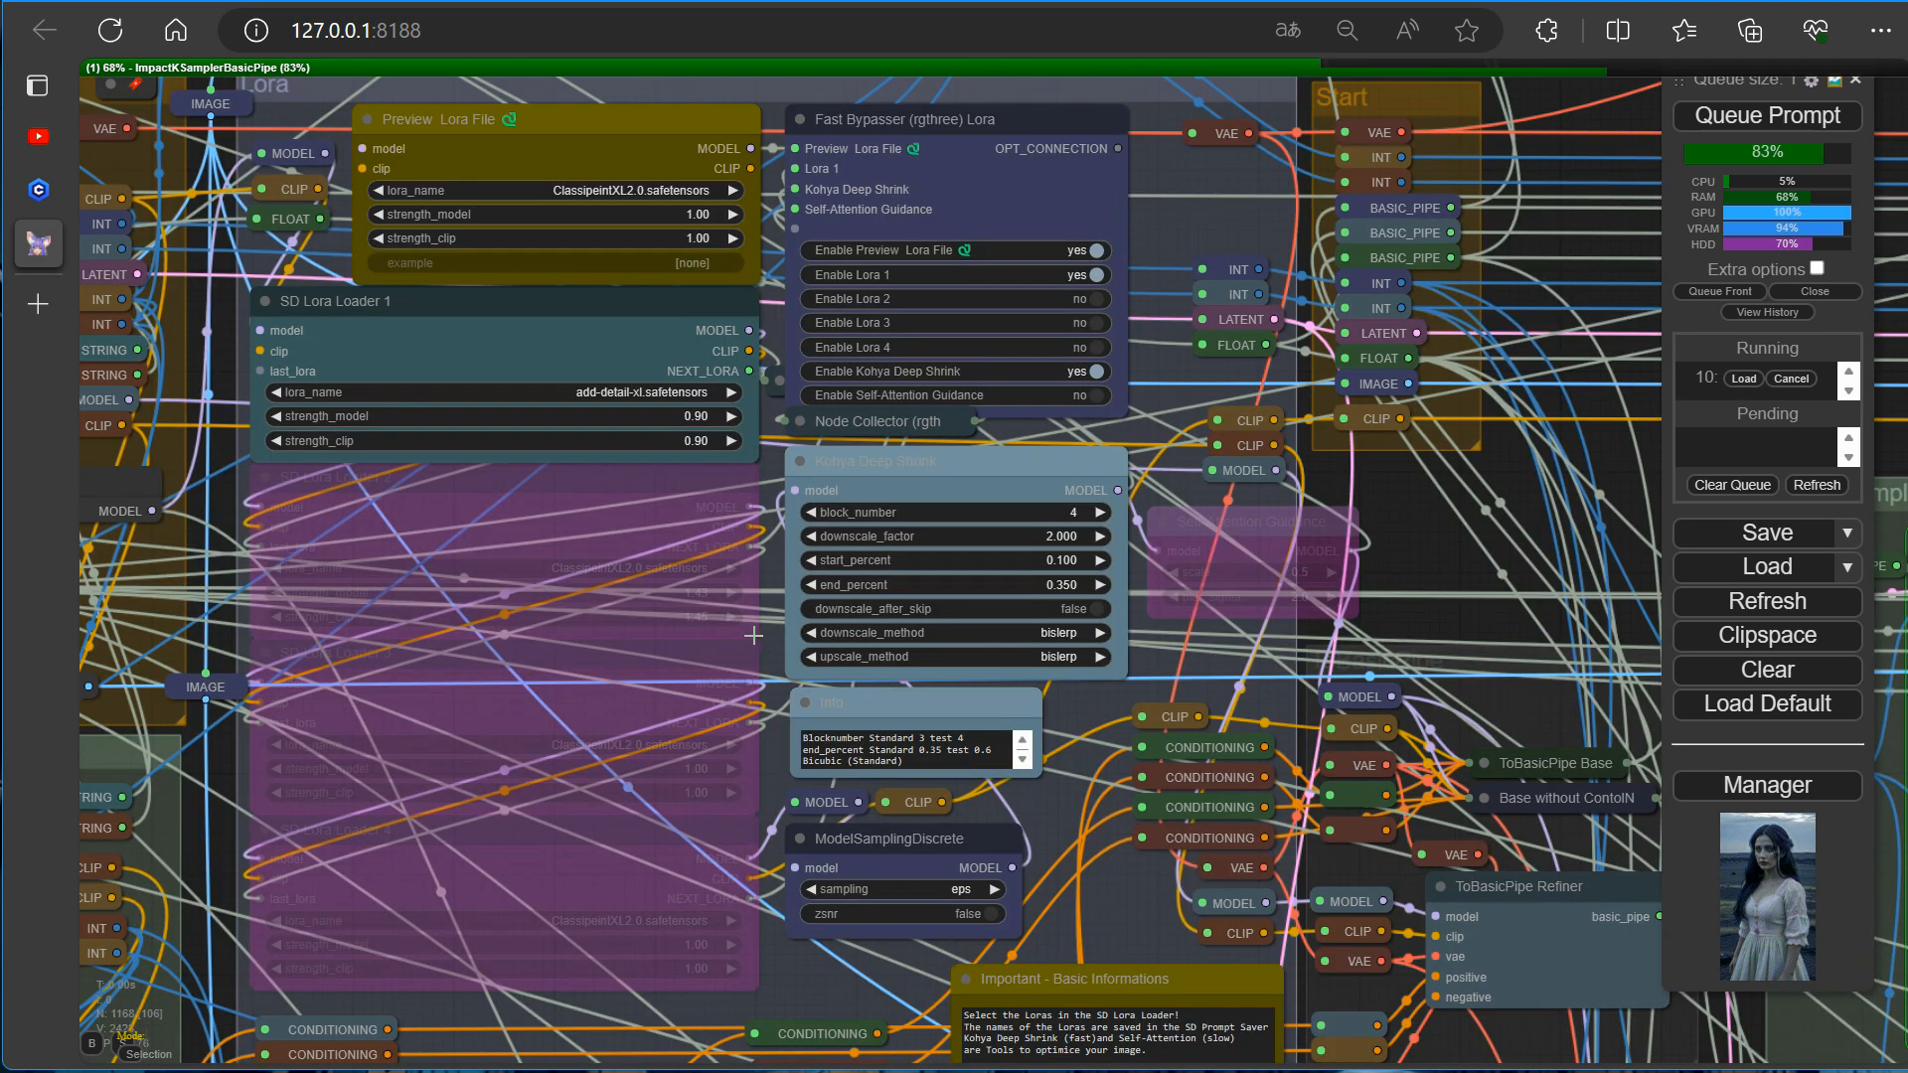
pyautogui.press('3')
pyautogui.moveTo(694, 651); pyautogui.dragTo(1024, 822)
pyautogui.scroll(5, 1001, 435)
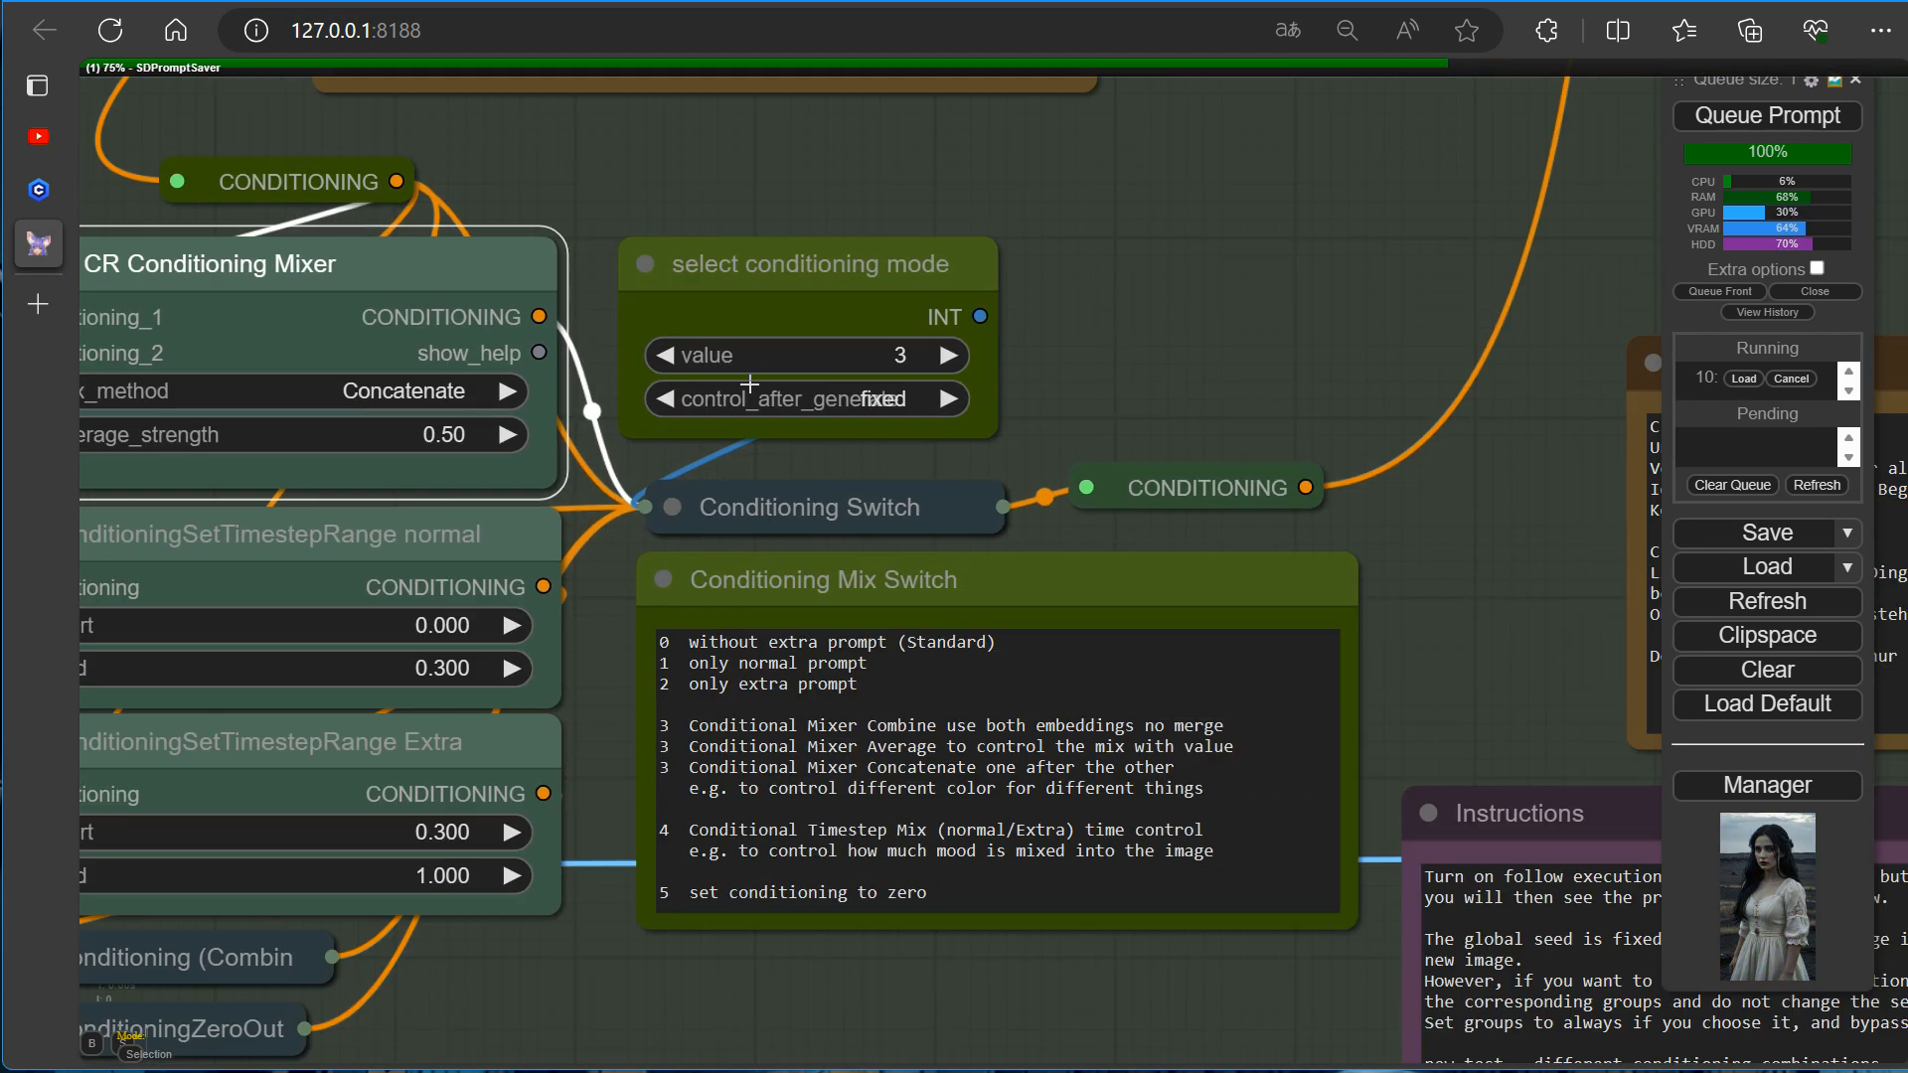
pyautogui.moveTo(605, 230); pyautogui.dragTo(1006, 254)
pyautogui.click(888, 417)
pyautogui.click(893, 421)
# Generate an image with the changed mix method and inspect it up close in the base sampler group.
pyautogui.click(1724, 121)
pyautogui.press('1')
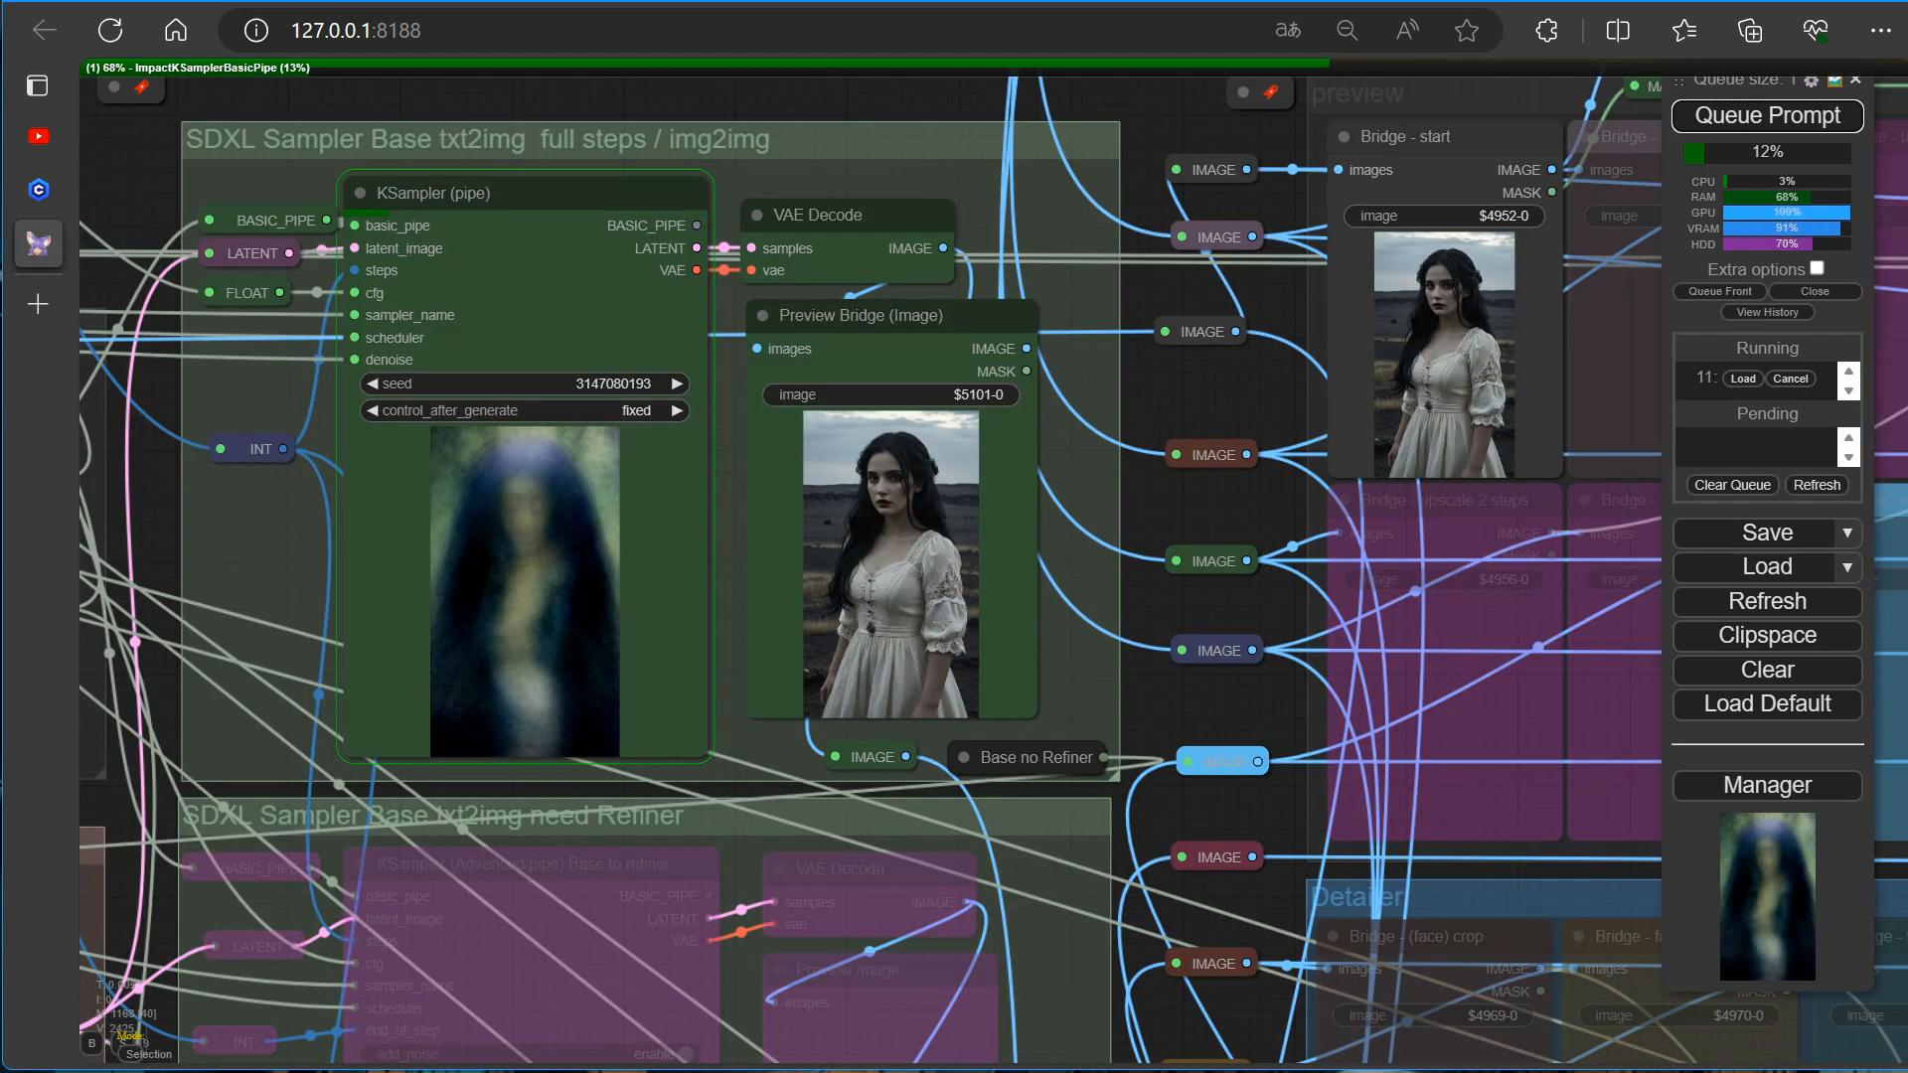
pyautogui.scroll(10, 584, 563)
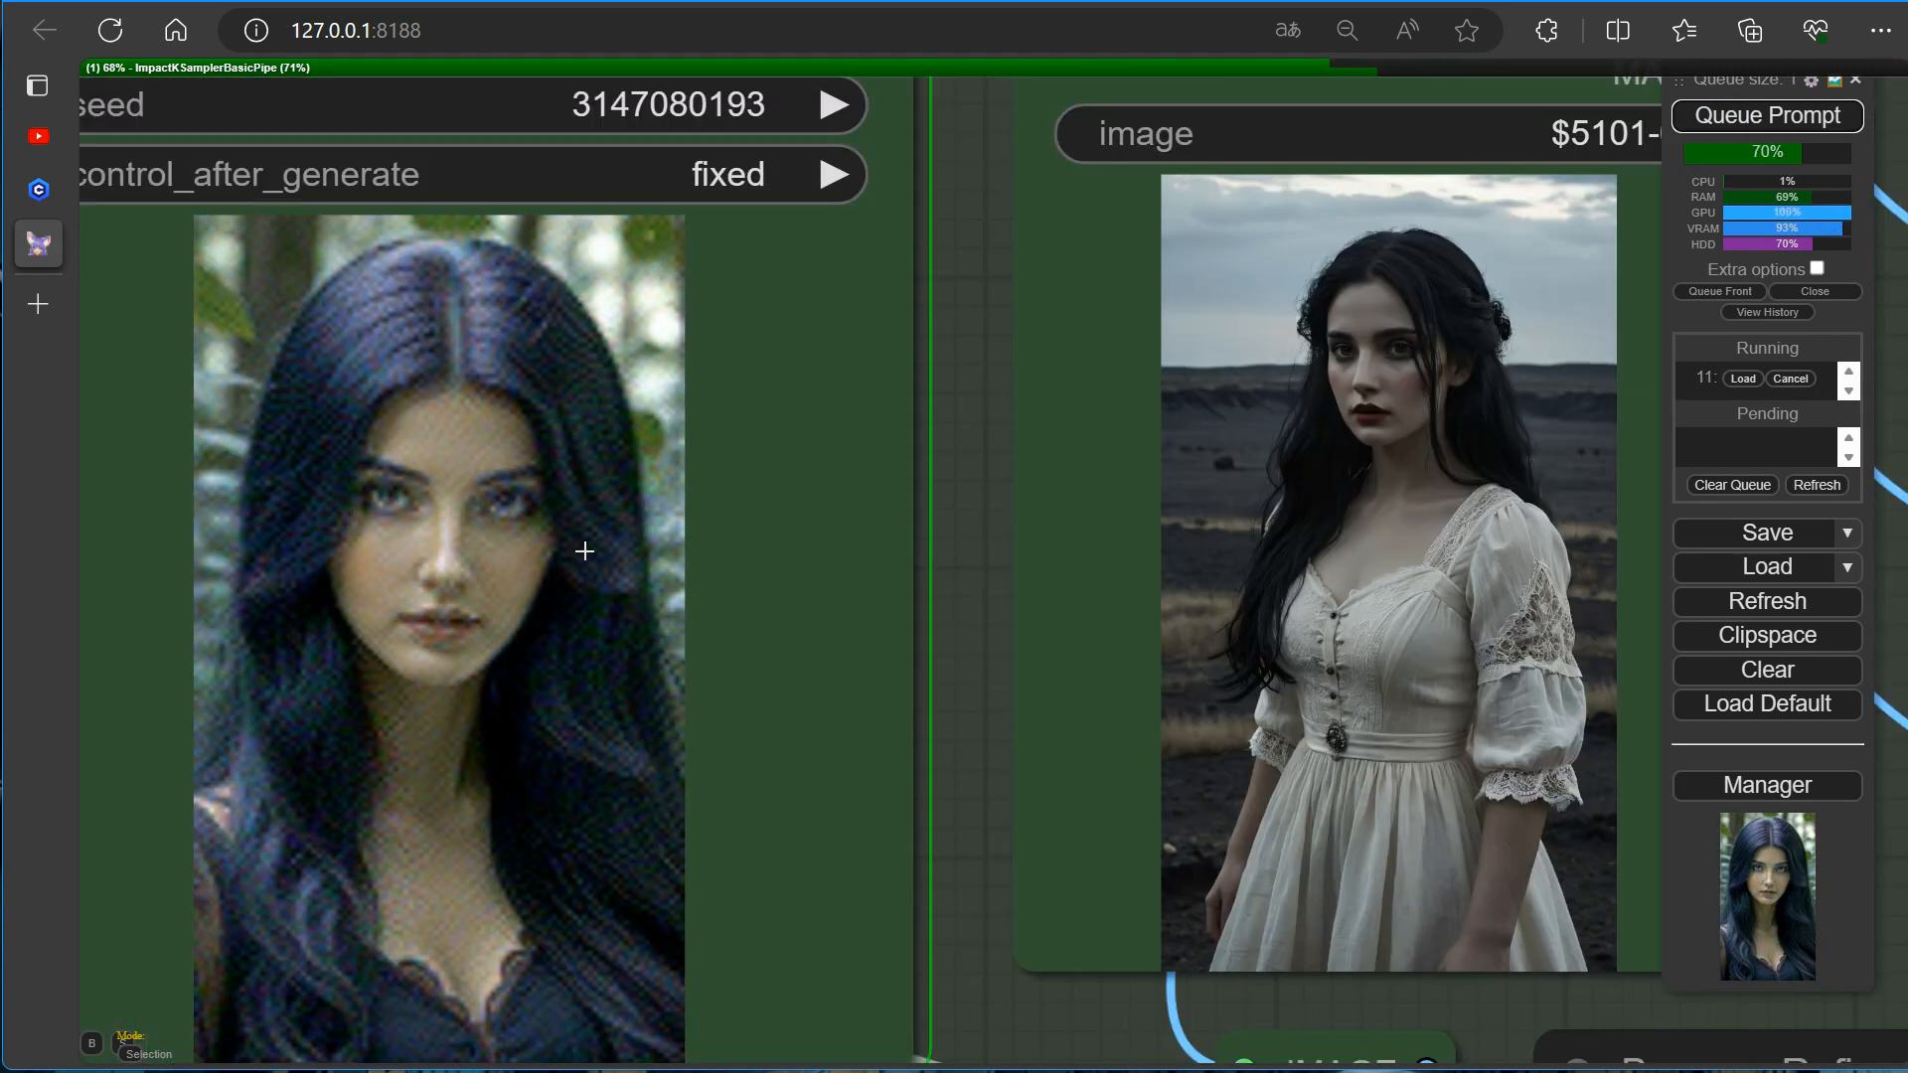
pyautogui.scroll(2, 1354, 536)
pyautogui.scroll(3, 1429, 471)
# Queue another generation using the Average mix with an average_strength of 0.50.
pyautogui.scroll(-19, 1291, 695)
pyautogui.moveTo(417, 636)
pyautogui.mouseDown()
pyautogui.moveTo(1242, 676)
pyautogui.moveTo(418, 656)
pyautogui.mouseUp()
pyautogui.scroll(7, 298, 686)
pyautogui.scroll(5, 1076, 593)
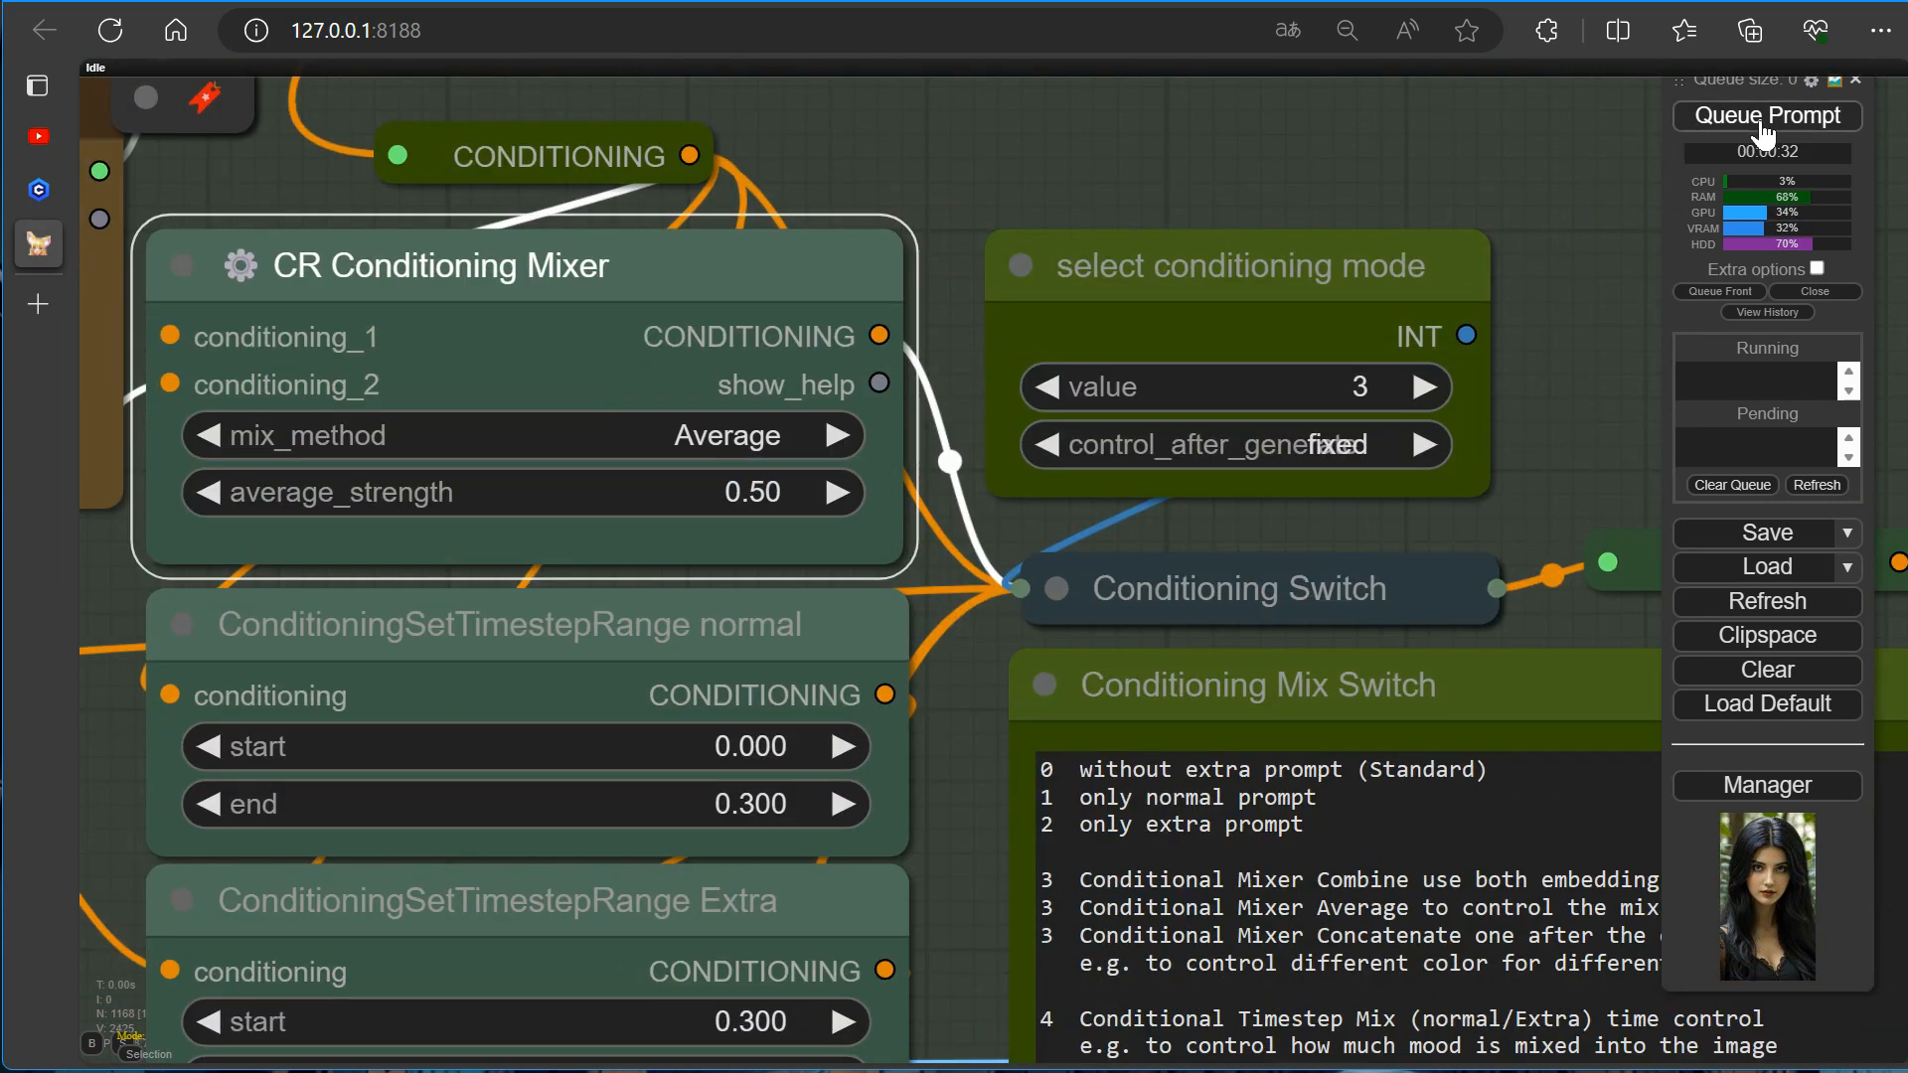
pyautogui.click(1760, 124)
# Set the CR Conditioning Mixer's average_strength to 0.71.
pyautogui.scroll(-6, 1566, 300)
pyautogui.scroll(-4, 829, 835)
pyautogui.scroll(9, 686, 597)
pyautogui.moveTo(545, 418); pyautogui.dragTo(568, 418)
# Generate an image with the stronger average and compare its sampler preview with the previous result.
pyautogui.click(1778, 121)
pyautogui.scroll(-14, 1550, 298)
pyautogui.scroll(7, 1598, 279)
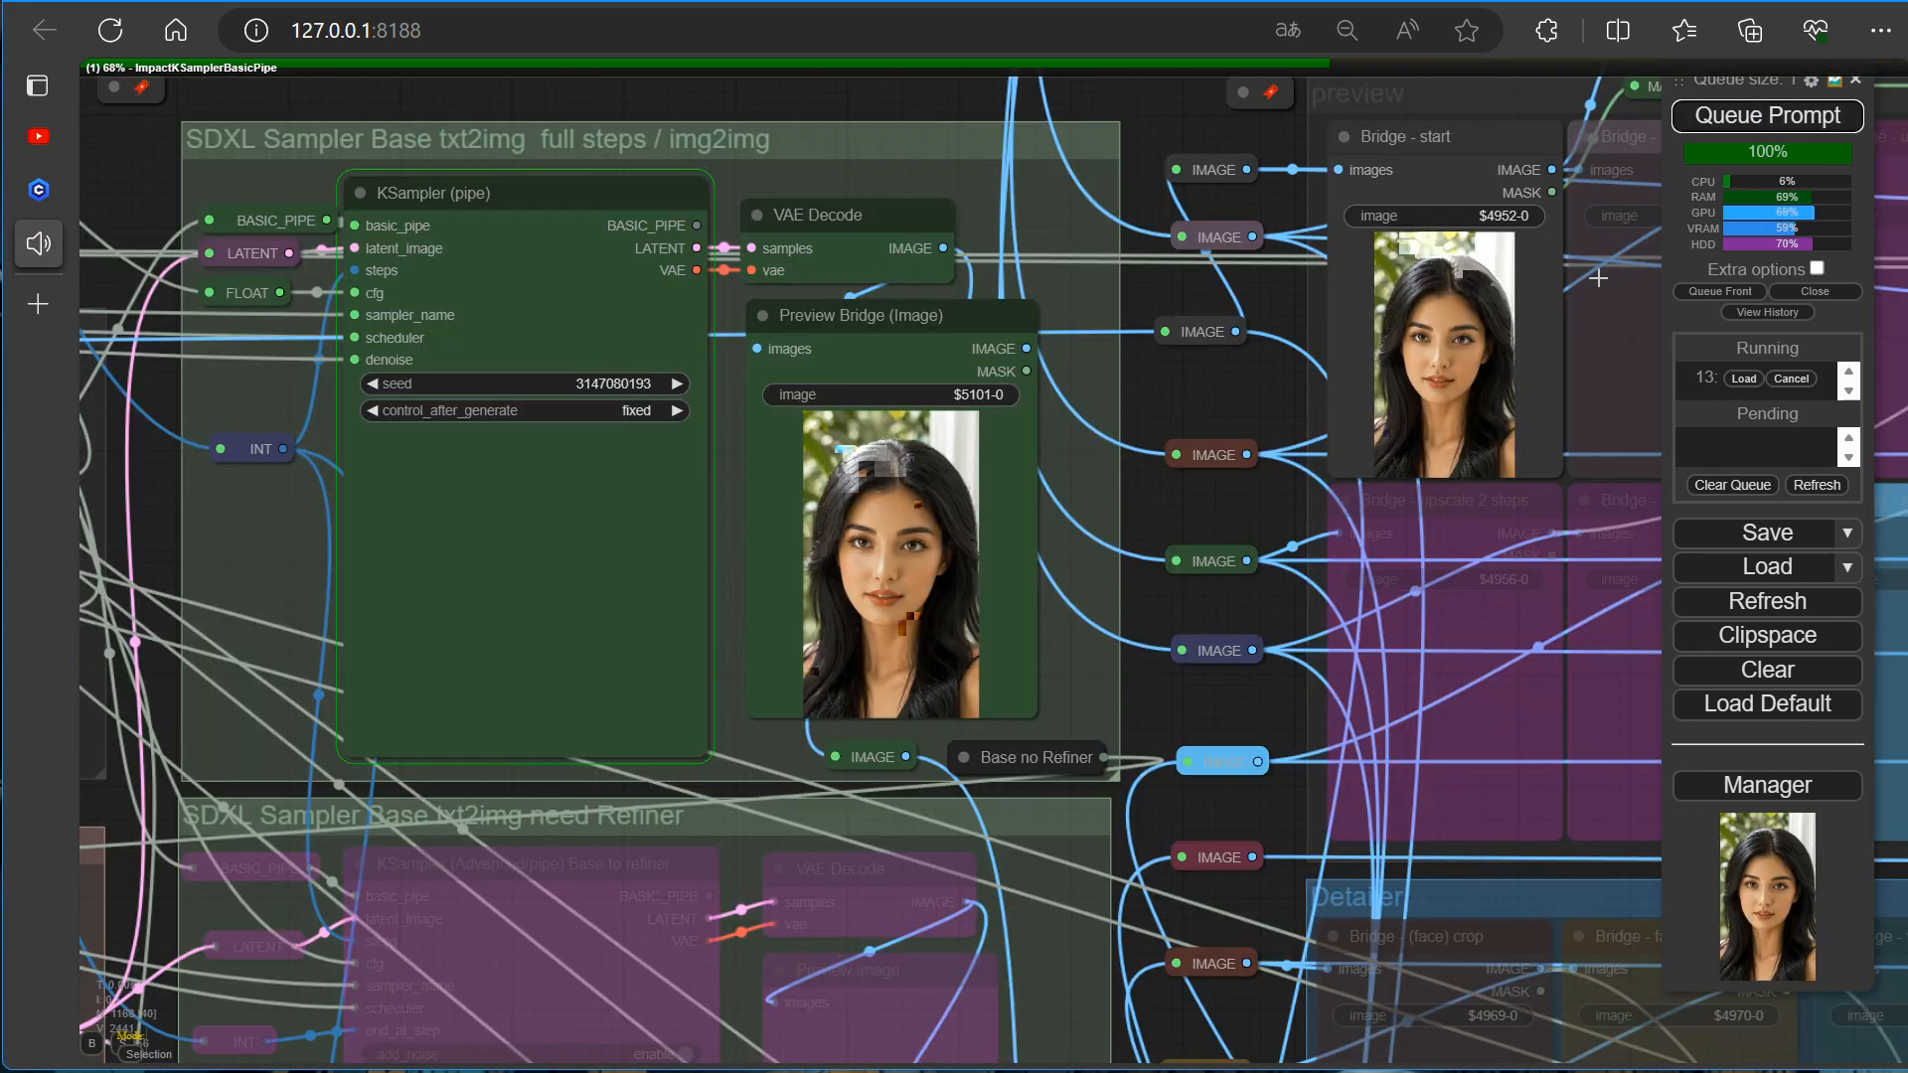
pyautogui.scroll(6, 600, 664)
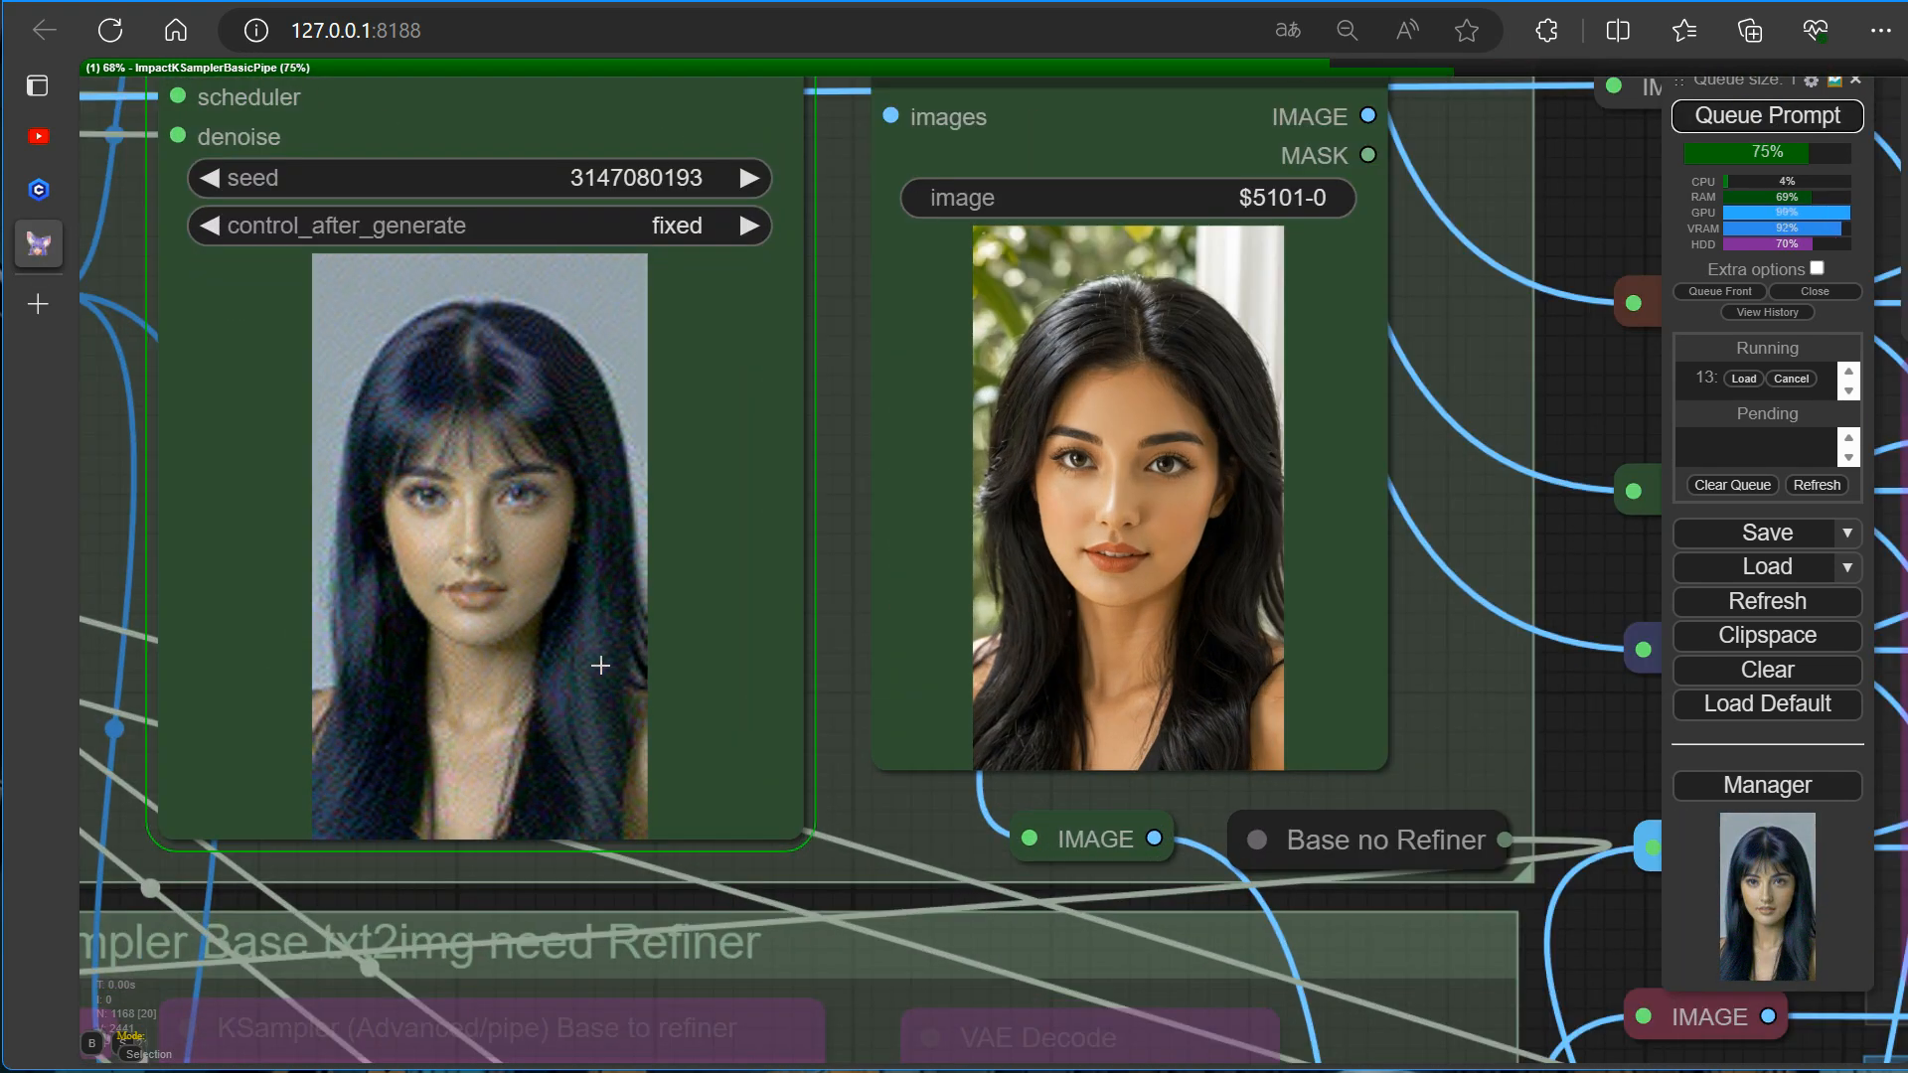
pyautogui.scroll(-14, 600, 665)
pyautogui.scroll(7, 1354, 1056)
pyautogui.scroll(-8, 1354, 1056)
pyautogui.scroll(8, 1273, 235)
pyautogui.scroll(-10, 1273, 235)
# Set the select conditioning mode value to 4 for the timestep mix of normal and extra conditioning.
pyautogui.scroll(17, 1273, 110)
pyautogui.click(1597, 339)
pyautogui.click(1597, 340)
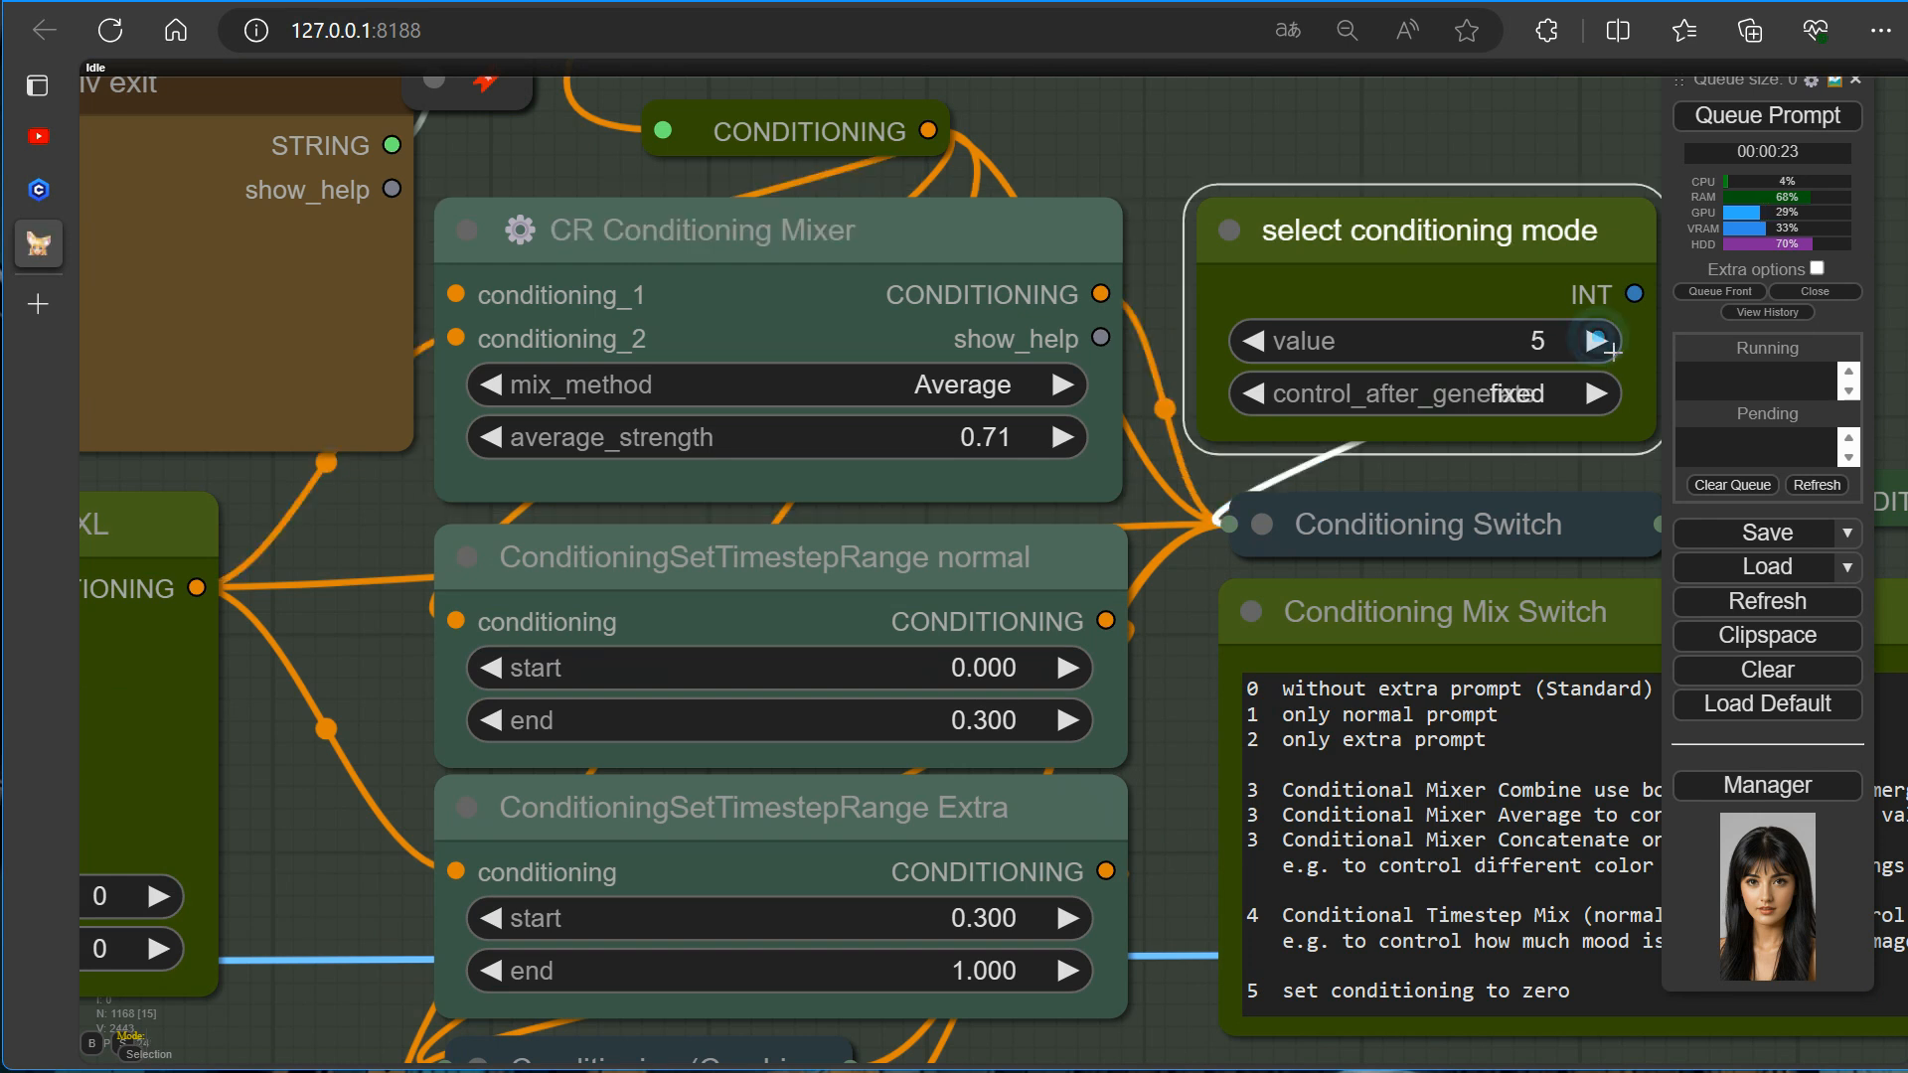
pyautogui.moveTo(1125, 684); pyautogui.dragTo(758, 558)
pyautogui.moveTo(621, 537); pyautogui.dragTo(711, 543)
# Set the start values of ConditioningSetTimestepRange Extra and normal to 0 and queue a generation.
pyautogui.click(737, 783)
pyautogui.write('0')
pyautogui.press('Return')
pyautogui.click(762, 533)
pyautogui.write('0')
pyautogui.press('Return')
pyautogui.hotkey('ctrl', 'Return')
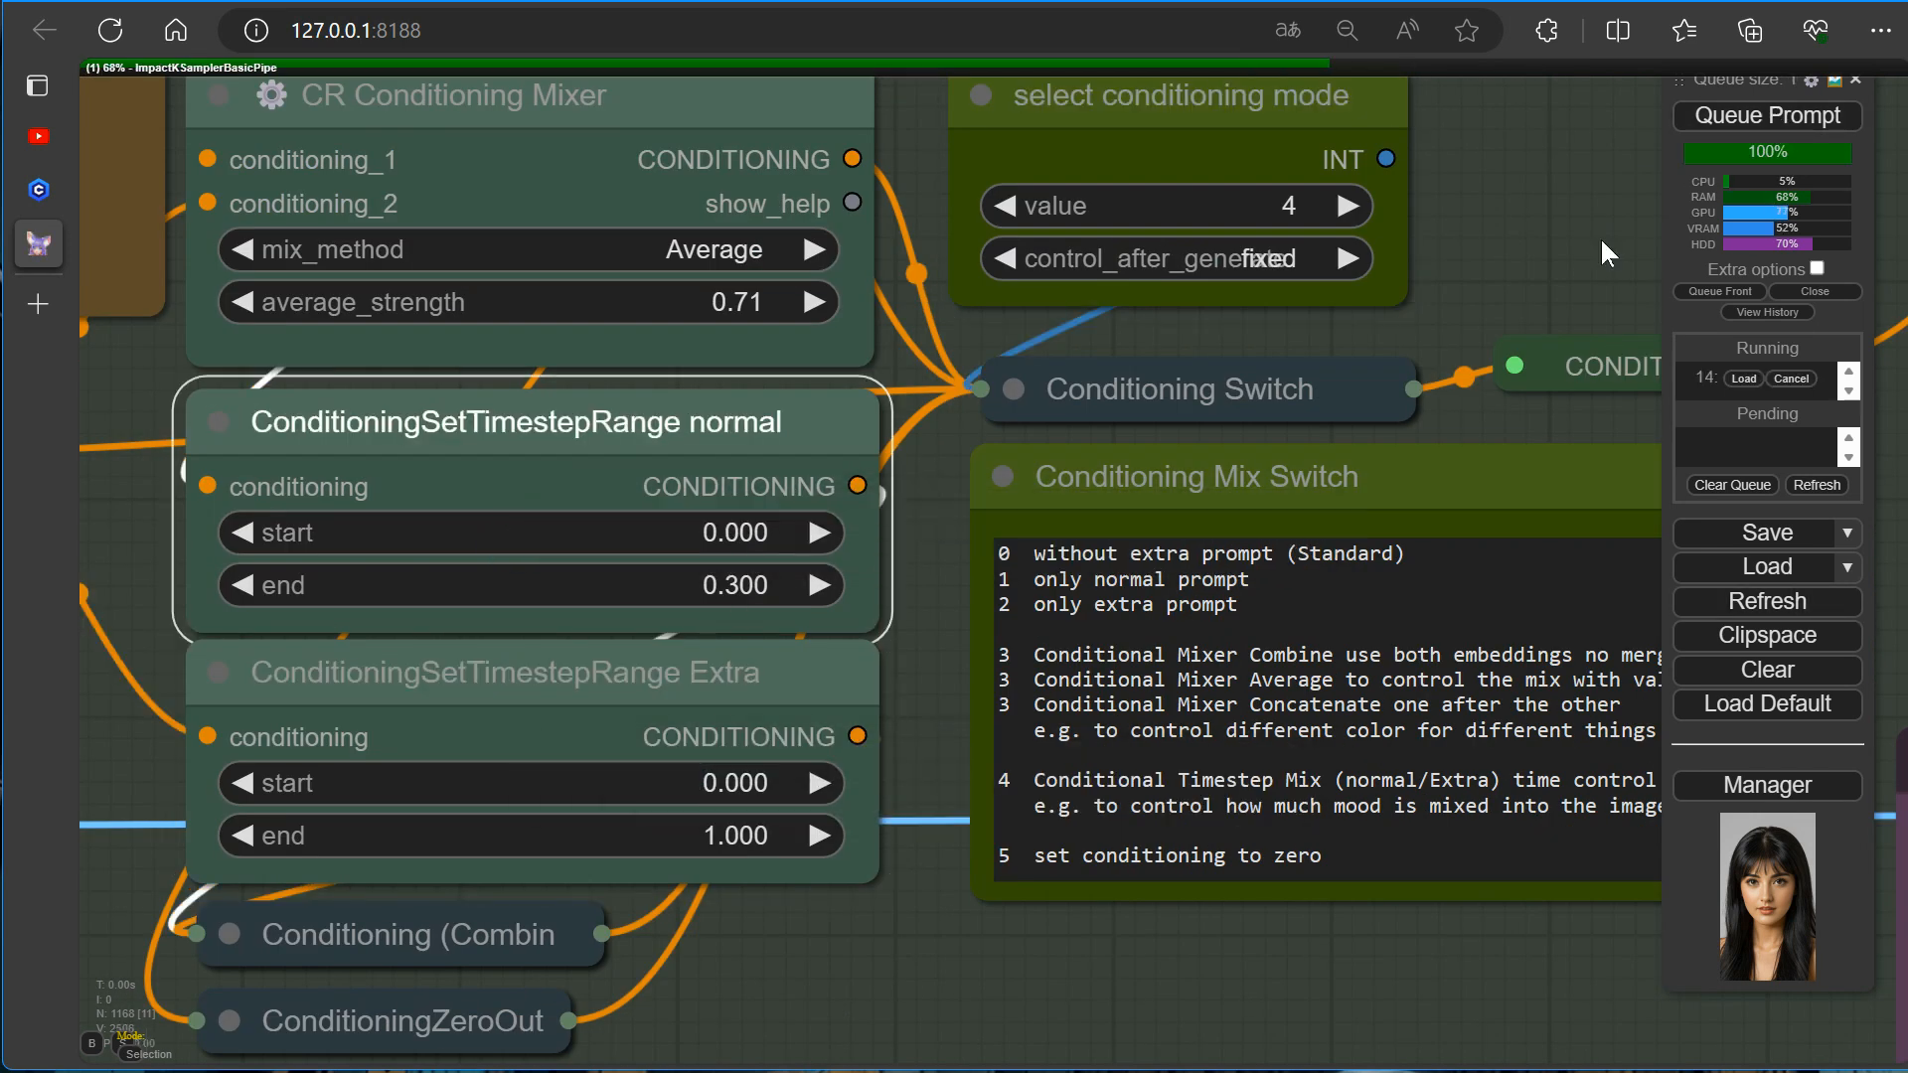
# Set the end value of ConditioningSetTimestepRange normal to 0 and queue another generation.
pyautogui.scroll(-2, 1599, 236)
pyautogui.moveTo(1599, 236); pyautogui.dragTo(1057, 280)
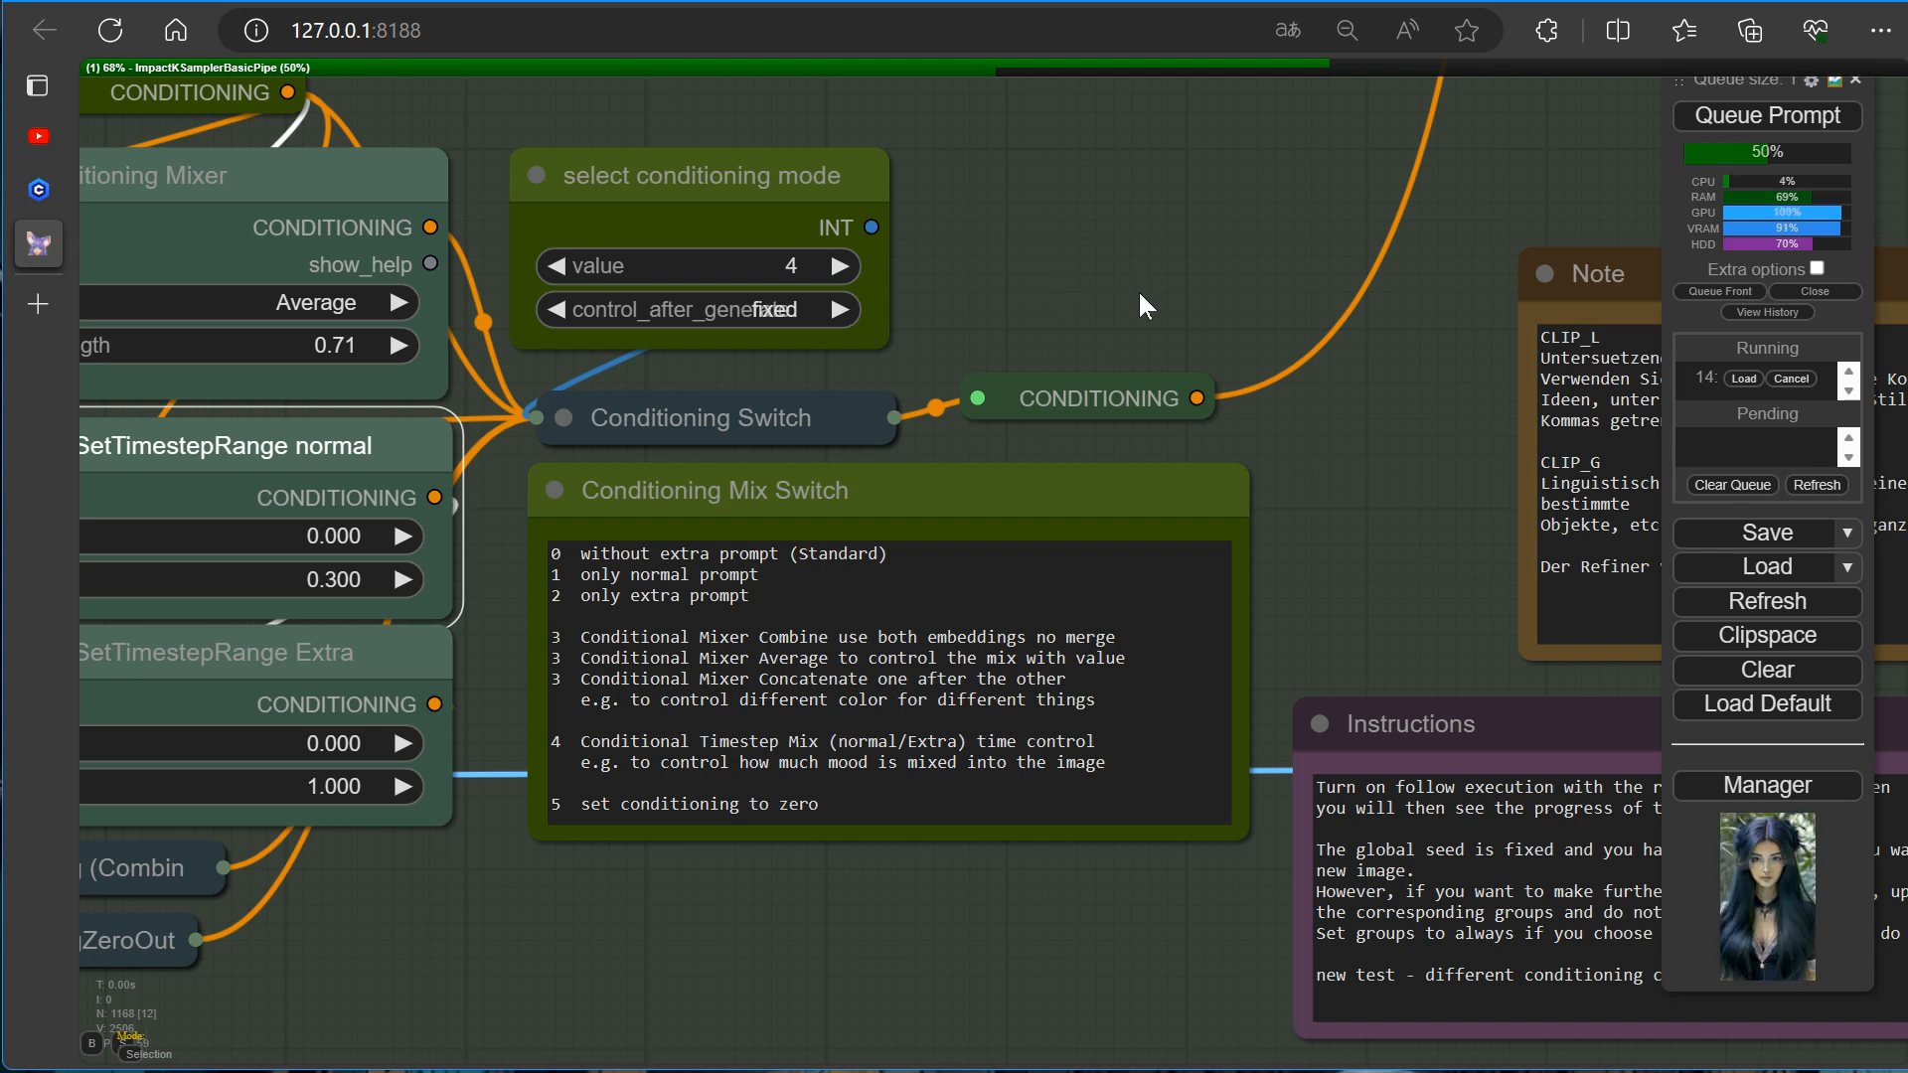
pyautogui.scroll(-3, 1057, 325)
pyautogui.scroll(8, 1143, 477)
pyautogui.scroll(-2, 983, 533)
pyautogui.click(1757, 117)
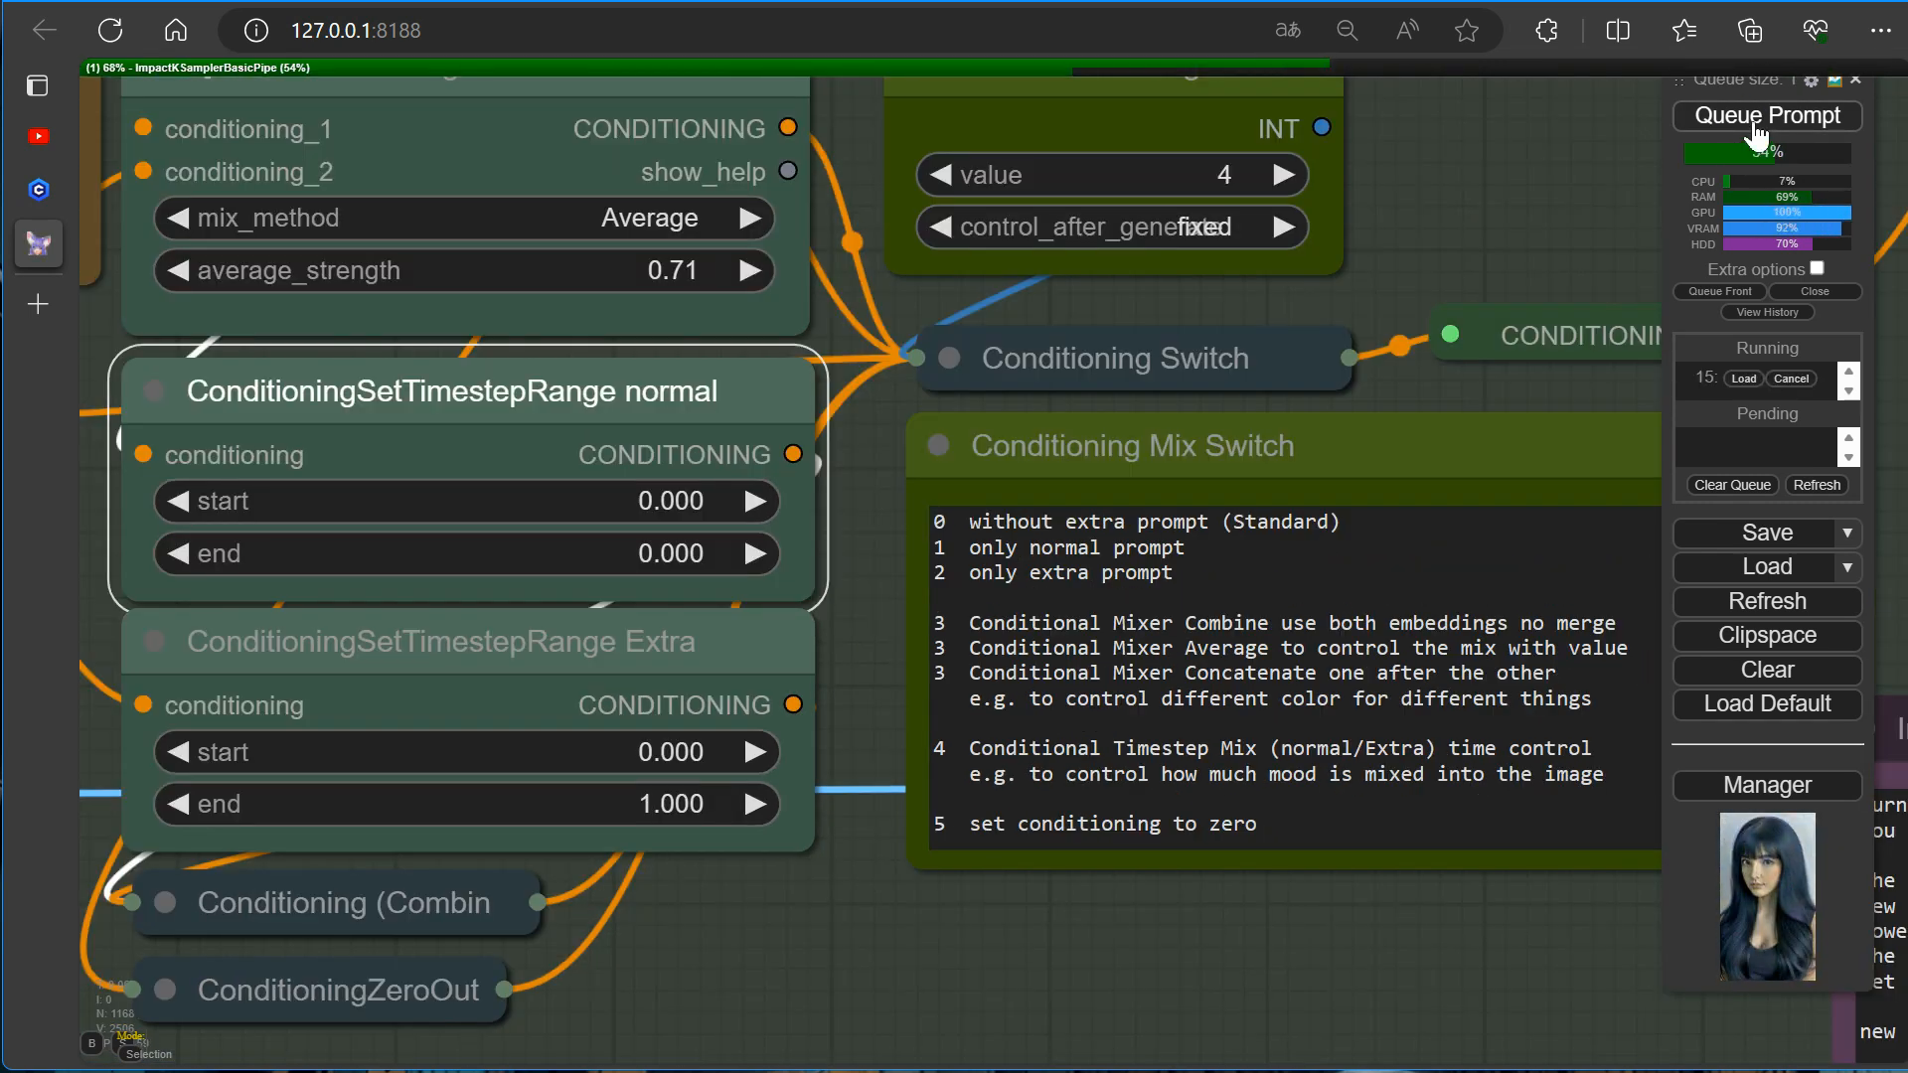
# Replace the CR Positive Clip L (extra) prompt with "red hair".
pyautogui.scroll(4, 1639, 899)
pyautogui.scroll(-10, 695, 884)
pyautogui.moveTo(636, 894); pyautogui.dragTo(1550, 875)
pyautogui.scroll(-7, 954, 916)
pyautogui.moveTo(705, 904); pyautogui.dragTo(1237, 887)
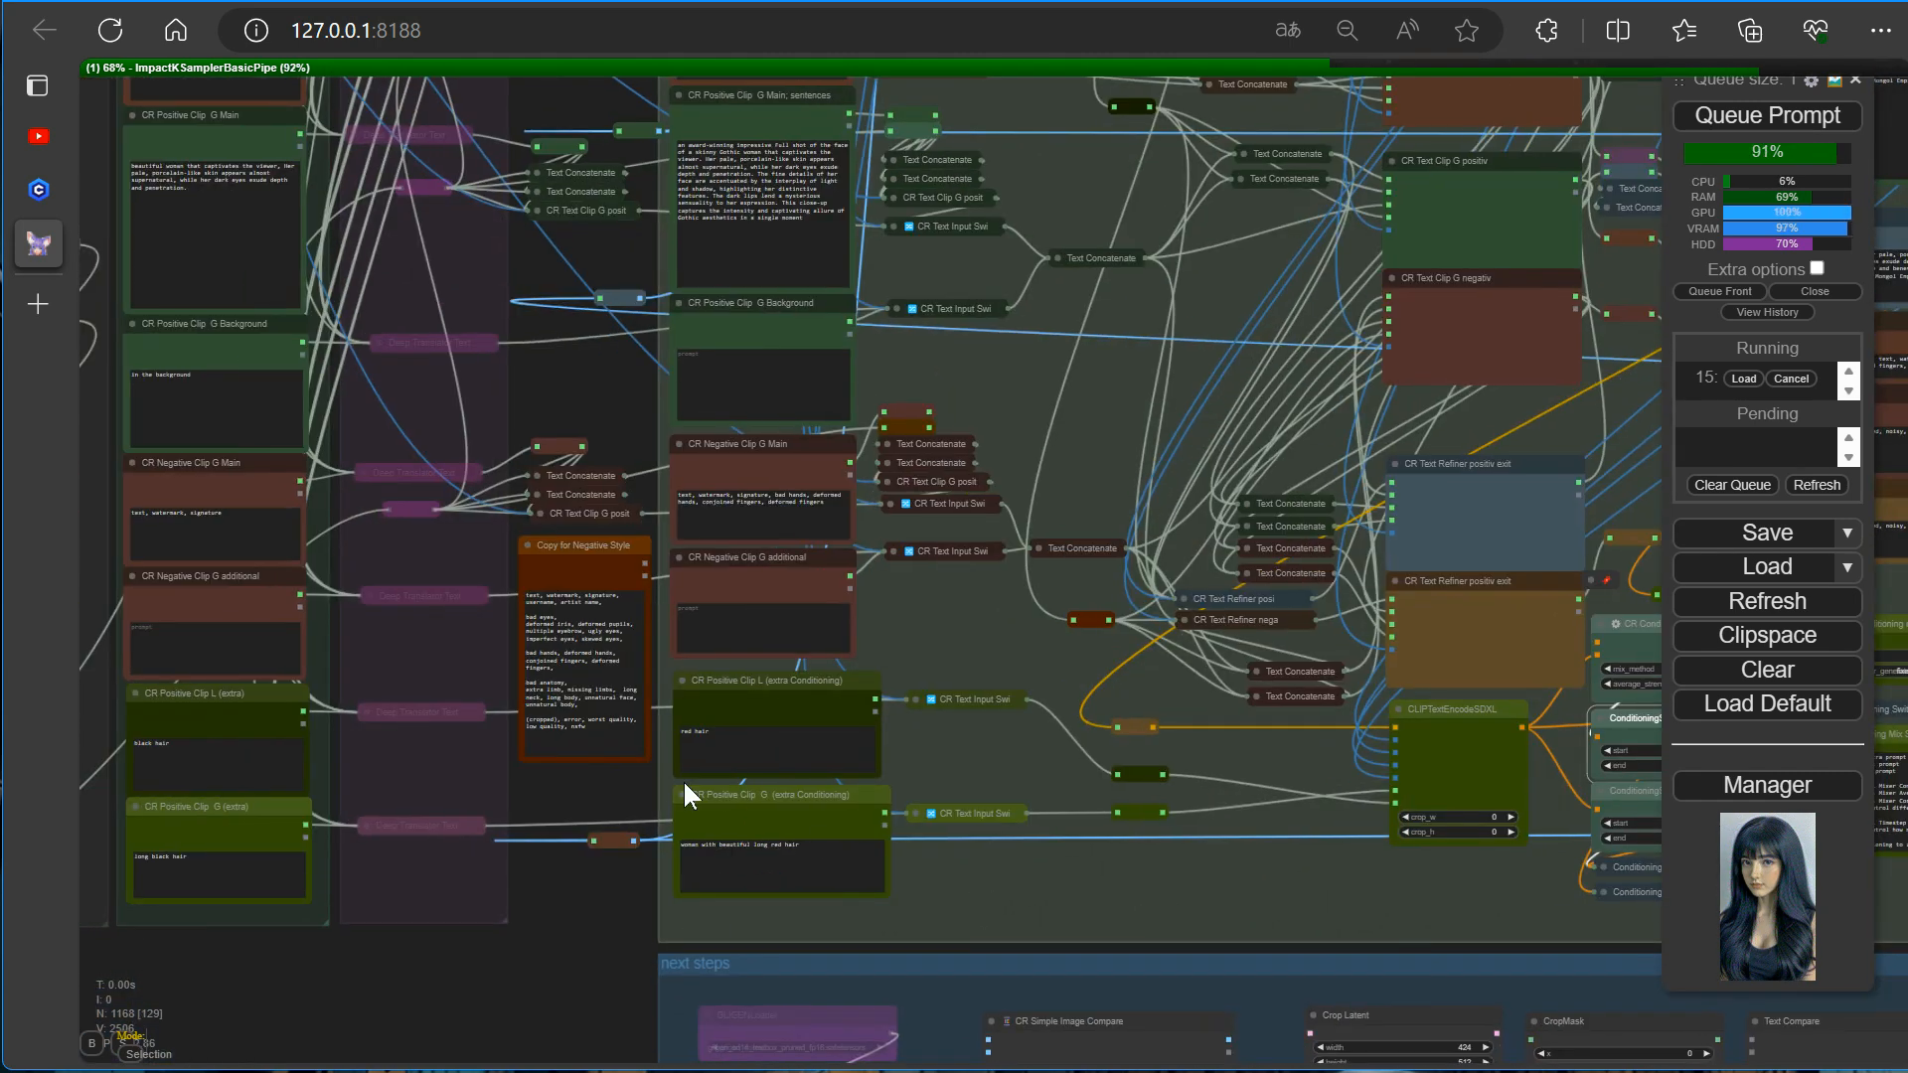
pyautogui.scroll(11, 580, 784)
pyautogui.moveTo(638, 802); pyautogui.dragTo(1669, 735)
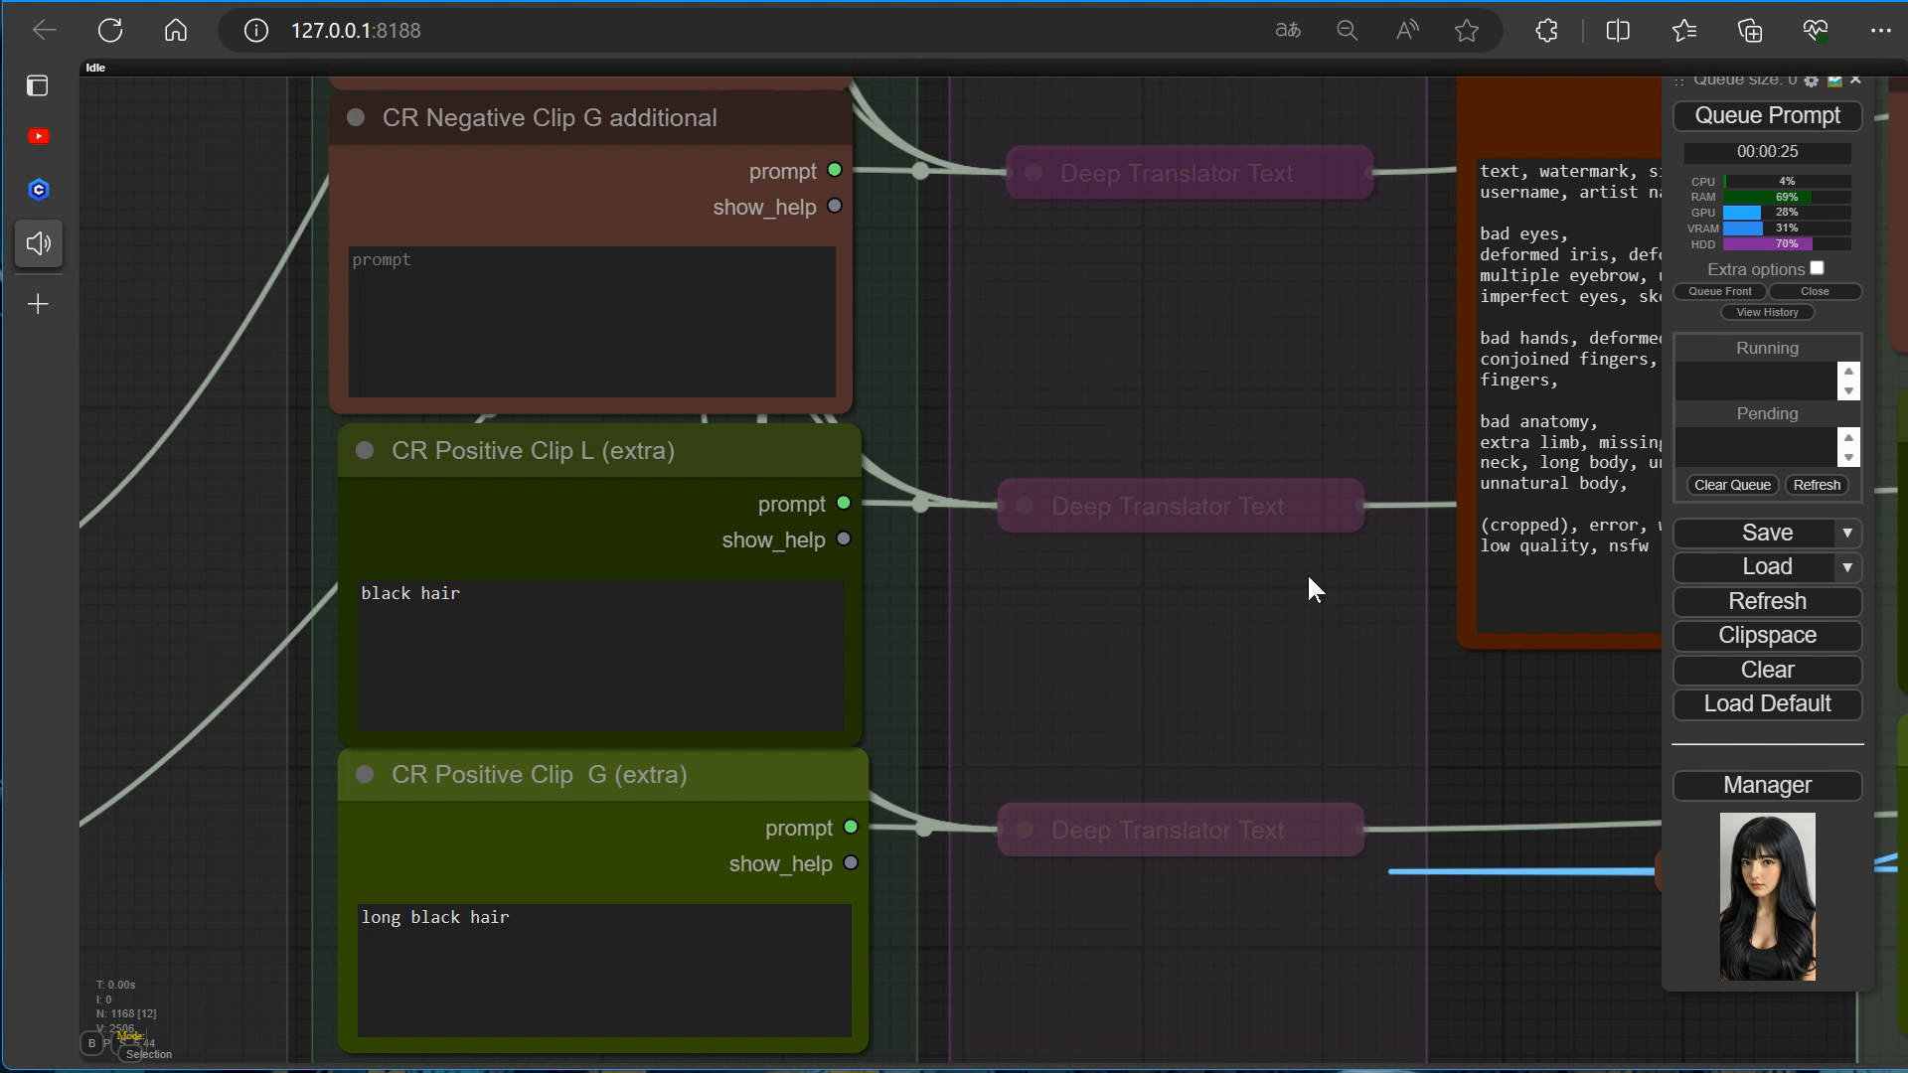
pyautogui.scroll(-3, 1530, 730)
pyautogui.moveTo(1524, 728); pyautogui.dragTo(1148, 656)
pyautogui.moveTo(1520, 556); pyautogui.dragTo(1397, 539)
pyautogui.moveTo(336, 579); pyautogui.dragTo(266, 571)
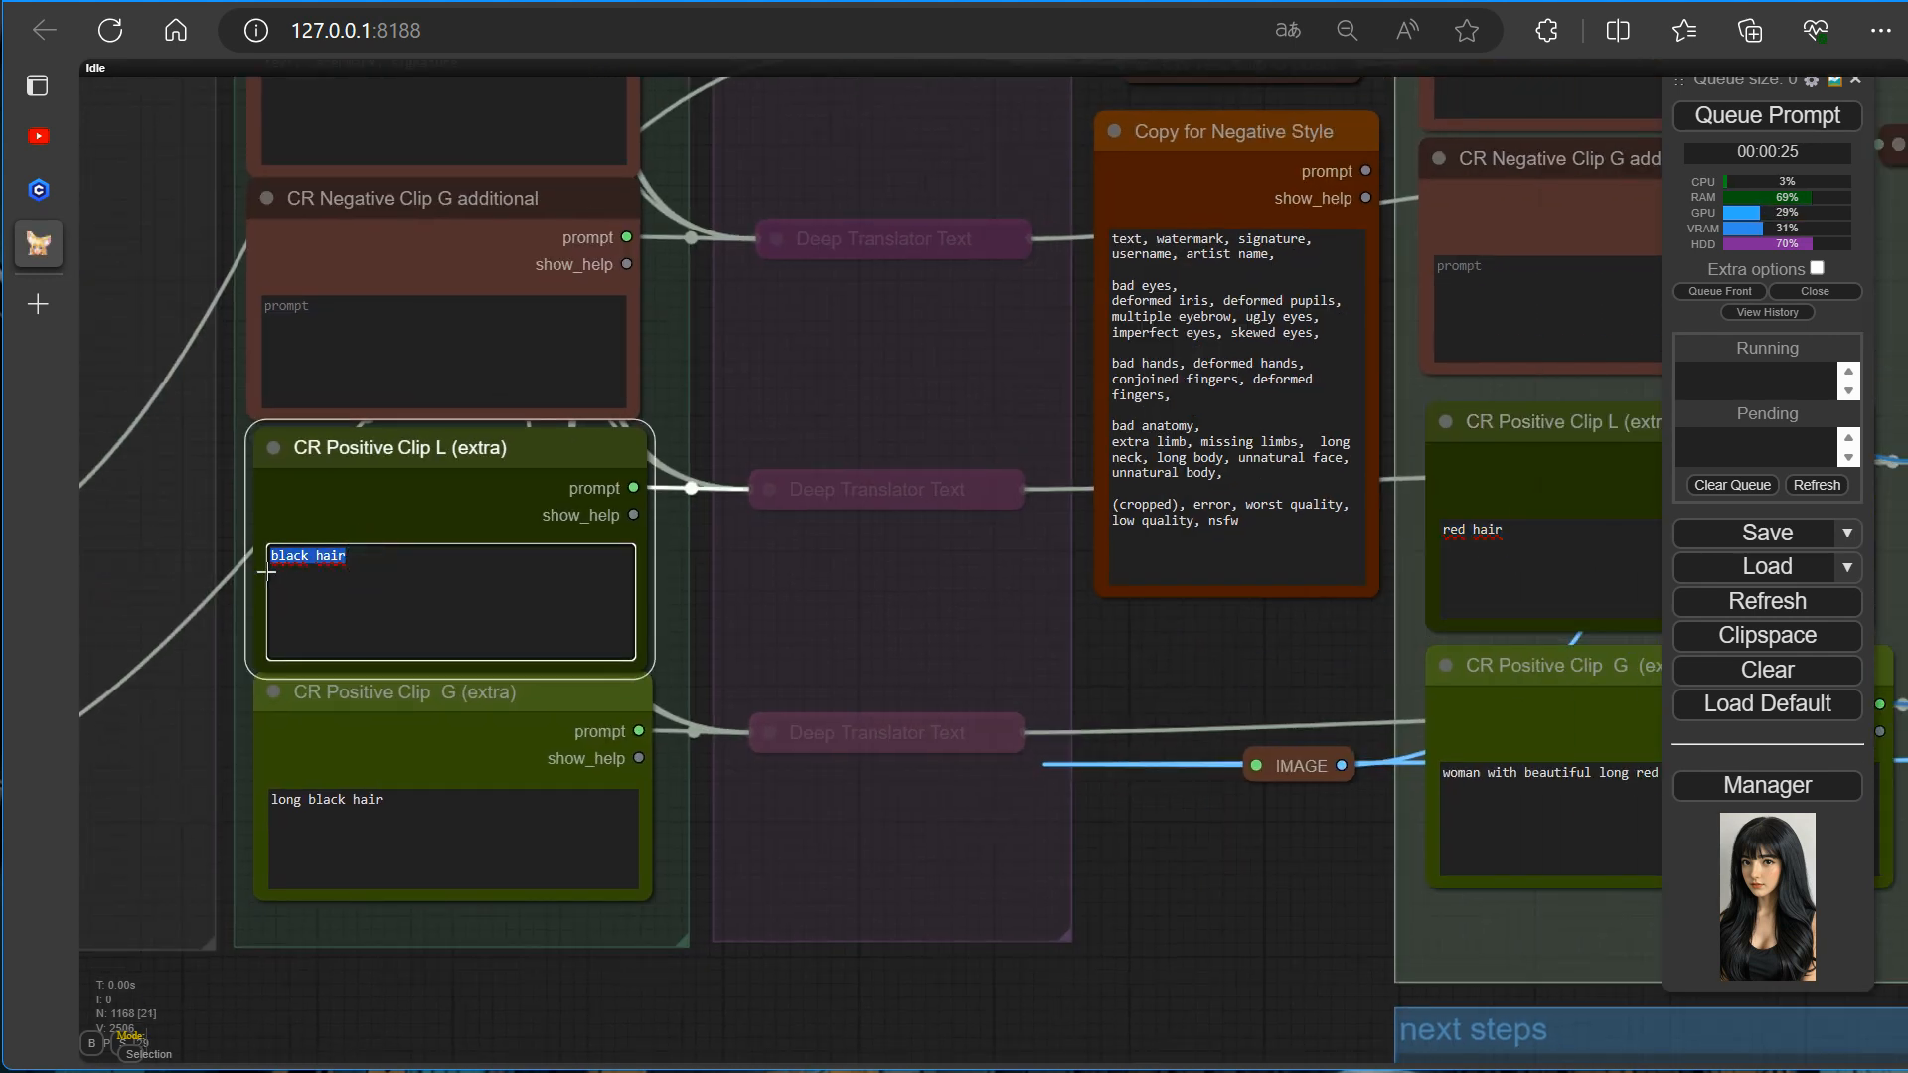
# Copy "woman with beautiful long red hair" from the extra Conditioning prompt into CR Positive Clip G (extra).
pyautogui.moveTo(1338, 807); pyautogui.dragTo(1112, 785)
pyautogui.moveTo(1475, 753); pyautogui.dragTo(1190, 751)
pyautogui.hotkey('ctrl', 'c')
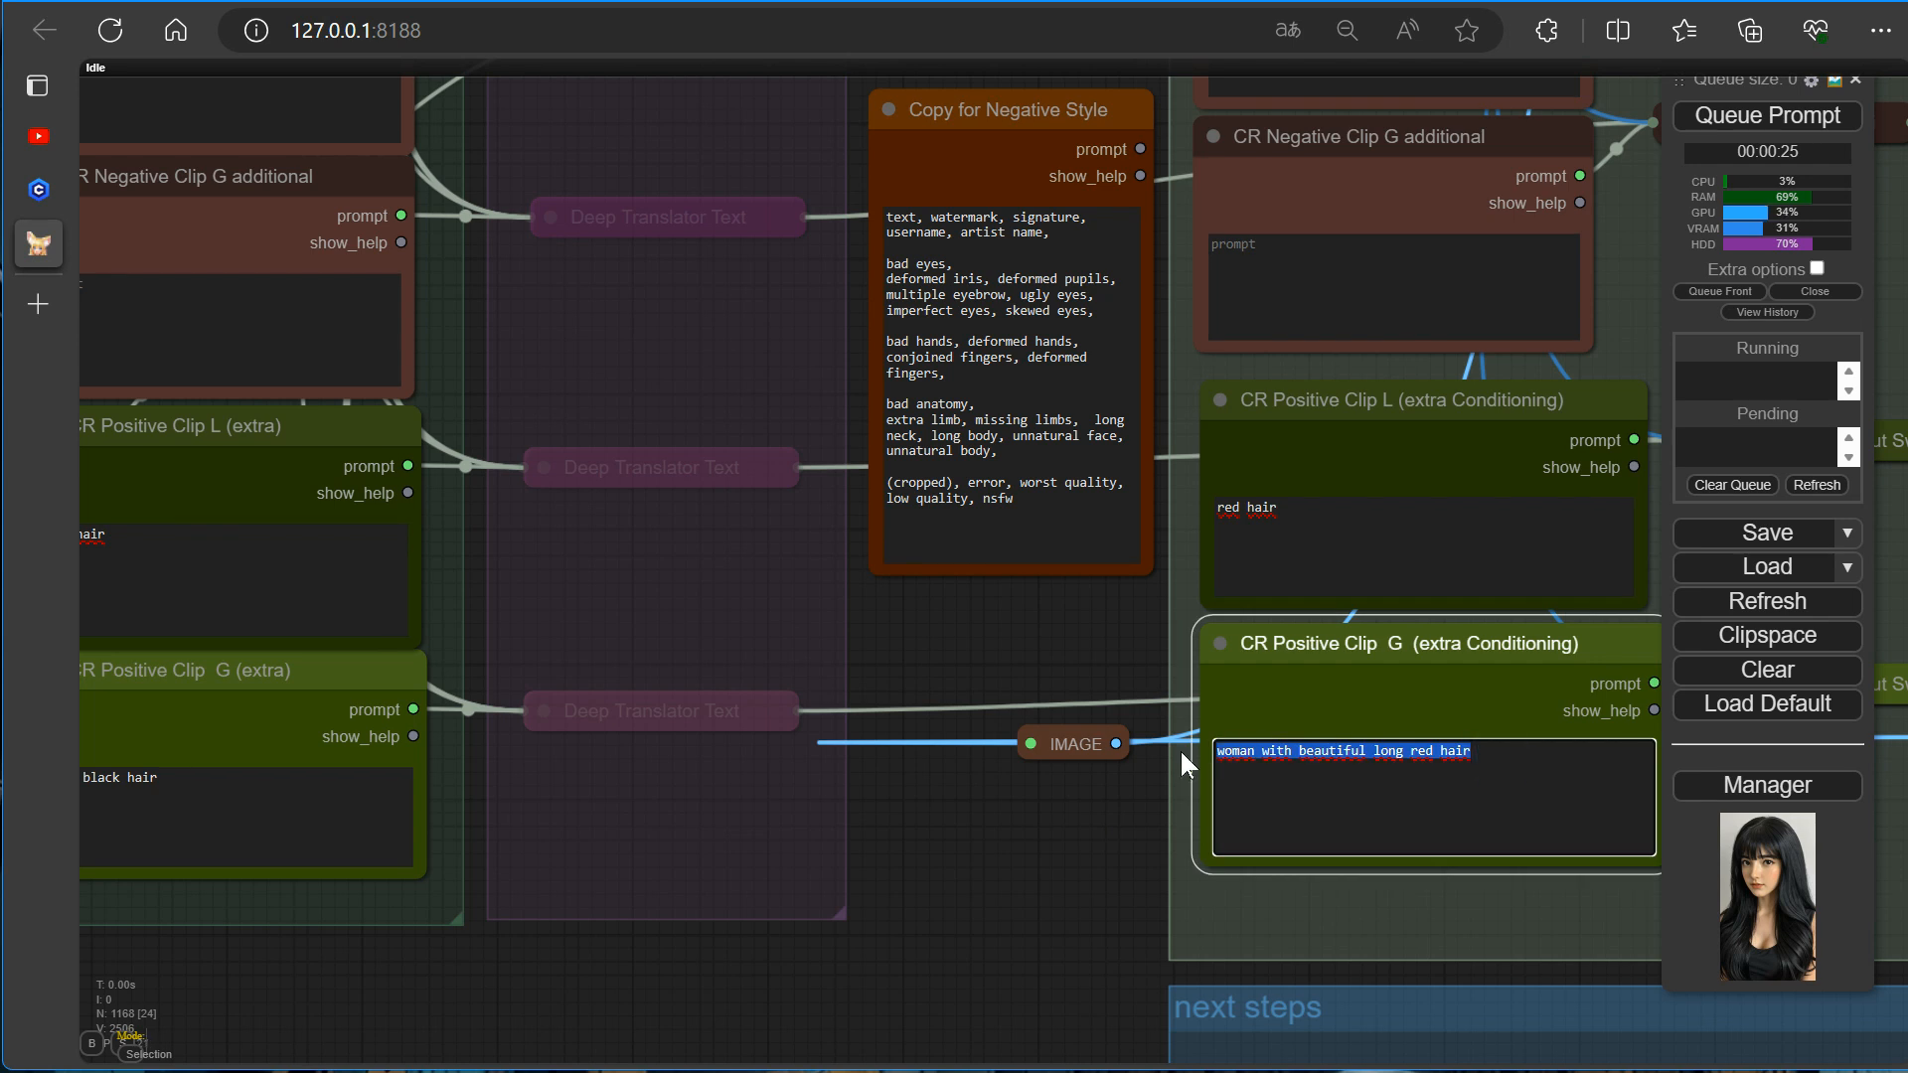
pyautogui.moveTo(554, 975); pyautogui.dragTo(851, 968)
pyautogui.moveTo(507, 790); pyautogui.dragTo(344, 784)
pyautogui.hotkey('ctrl', 'v')
pyautogui.scroll(-5, 1441, 735)
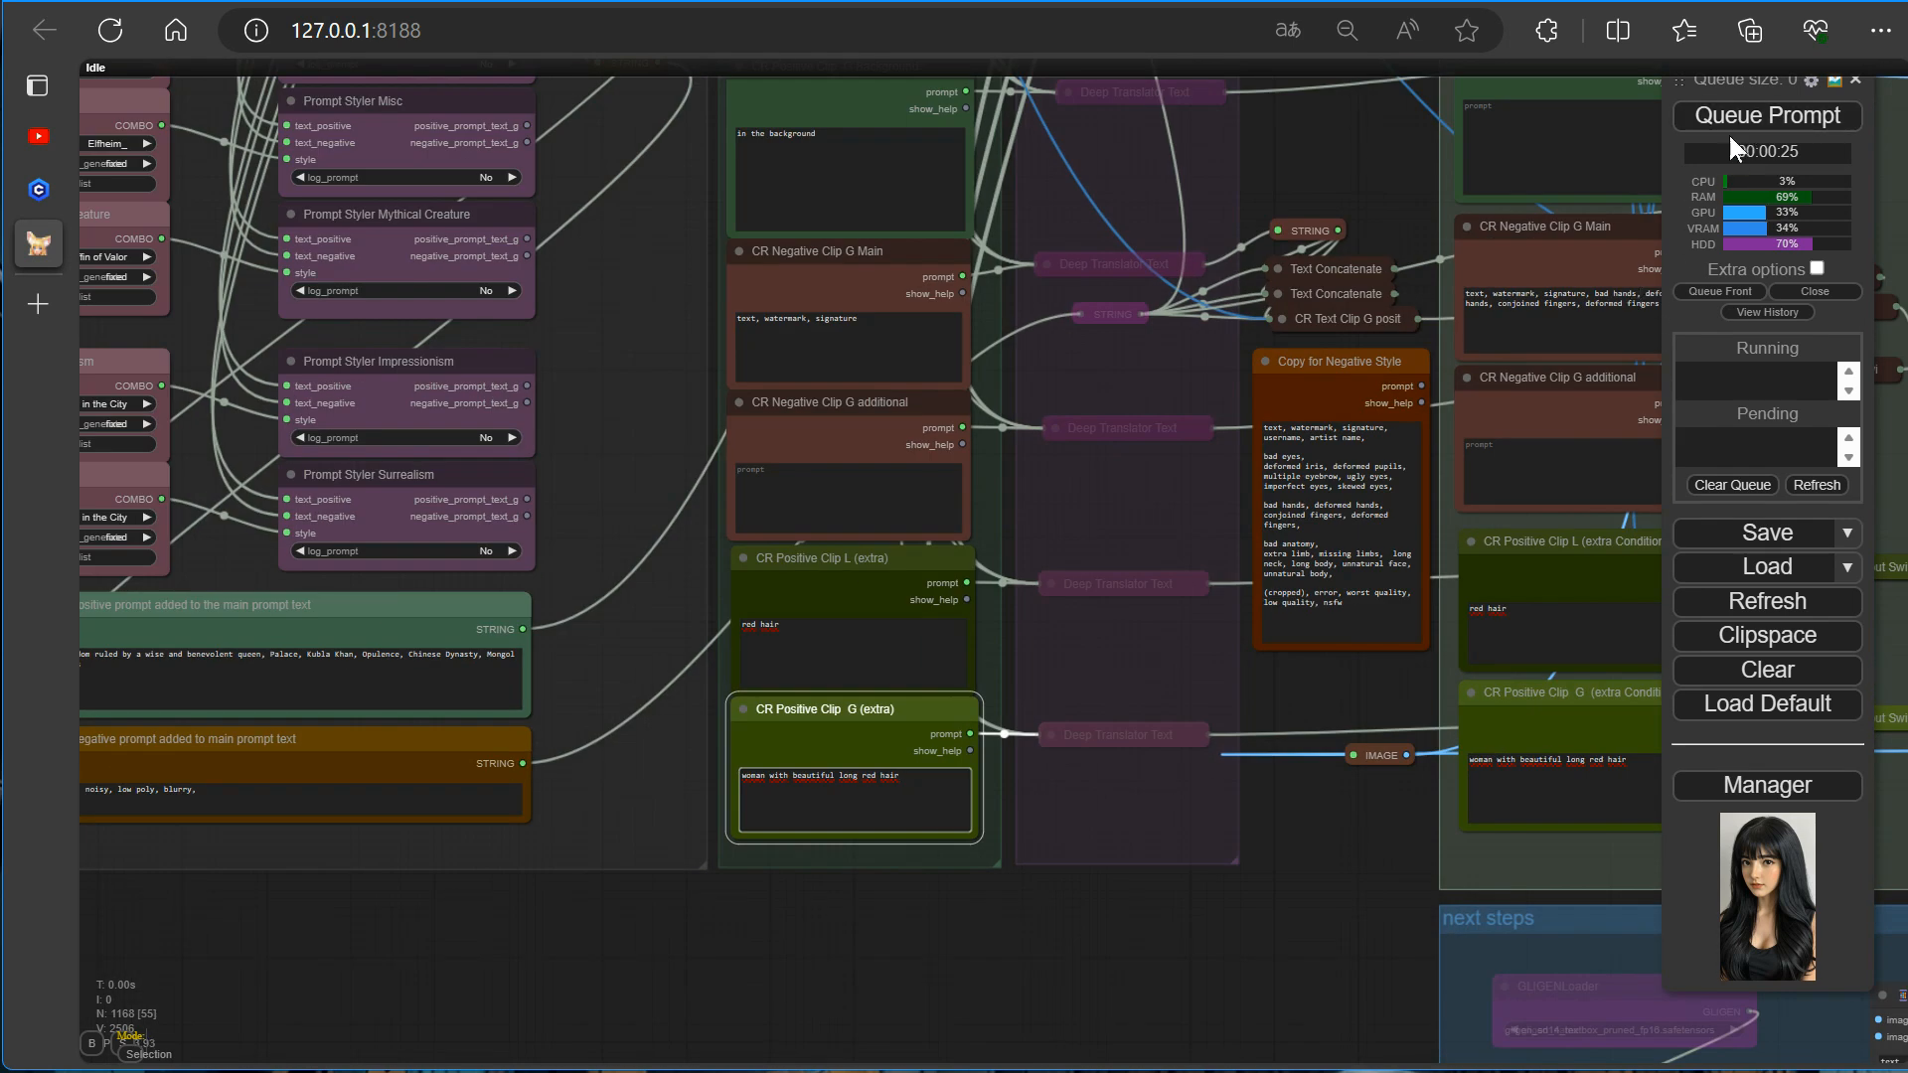
# Set the end value of ConditioningSetTimestepRange normal to 0.8 and queue a generation.
pyautogui.scroll(-5, 1216, 771)
pyautogui.moveTo(1554, 914); pyautogui.dragTo(99, 867)
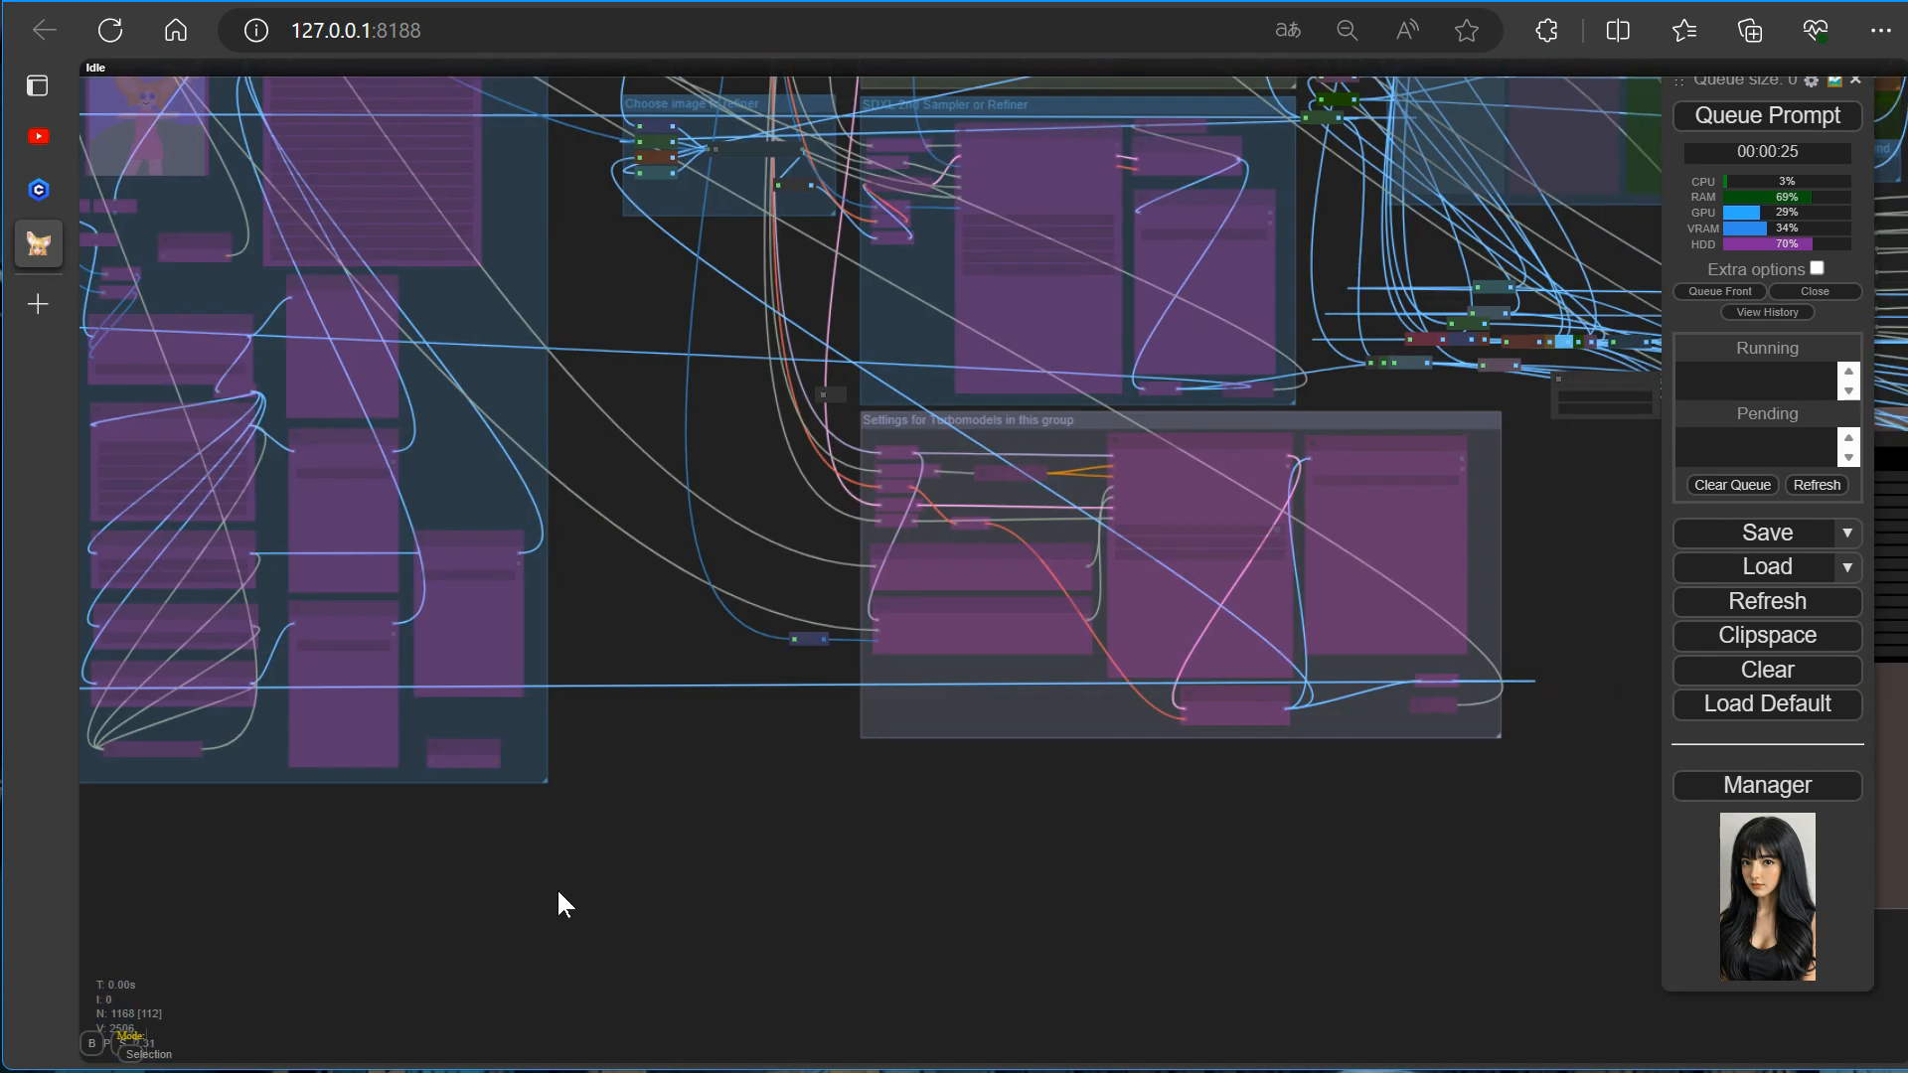
pyautogui.moveTo(558, 903); pyautogui.dragTo(1794, 866)
pyautogui.scroll(13, 771, 610)
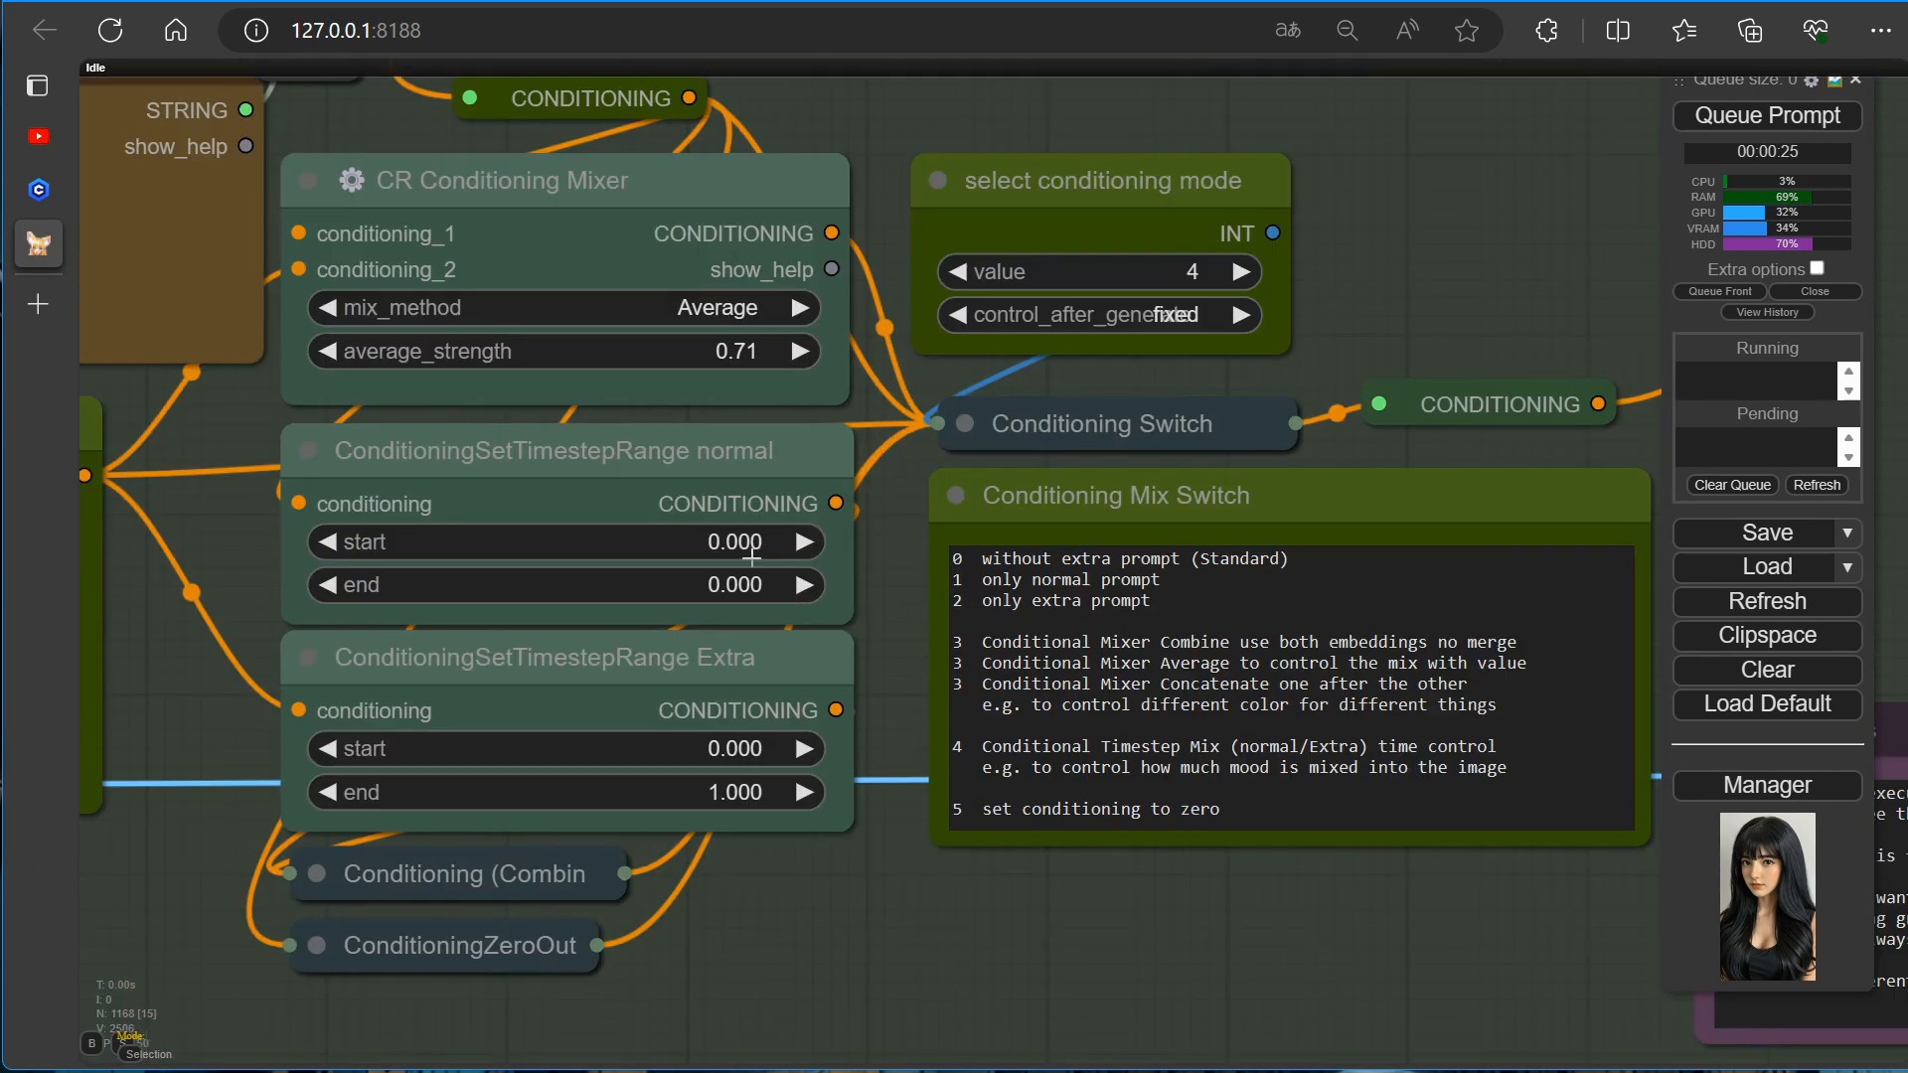
pyautogui.click(768, 586)
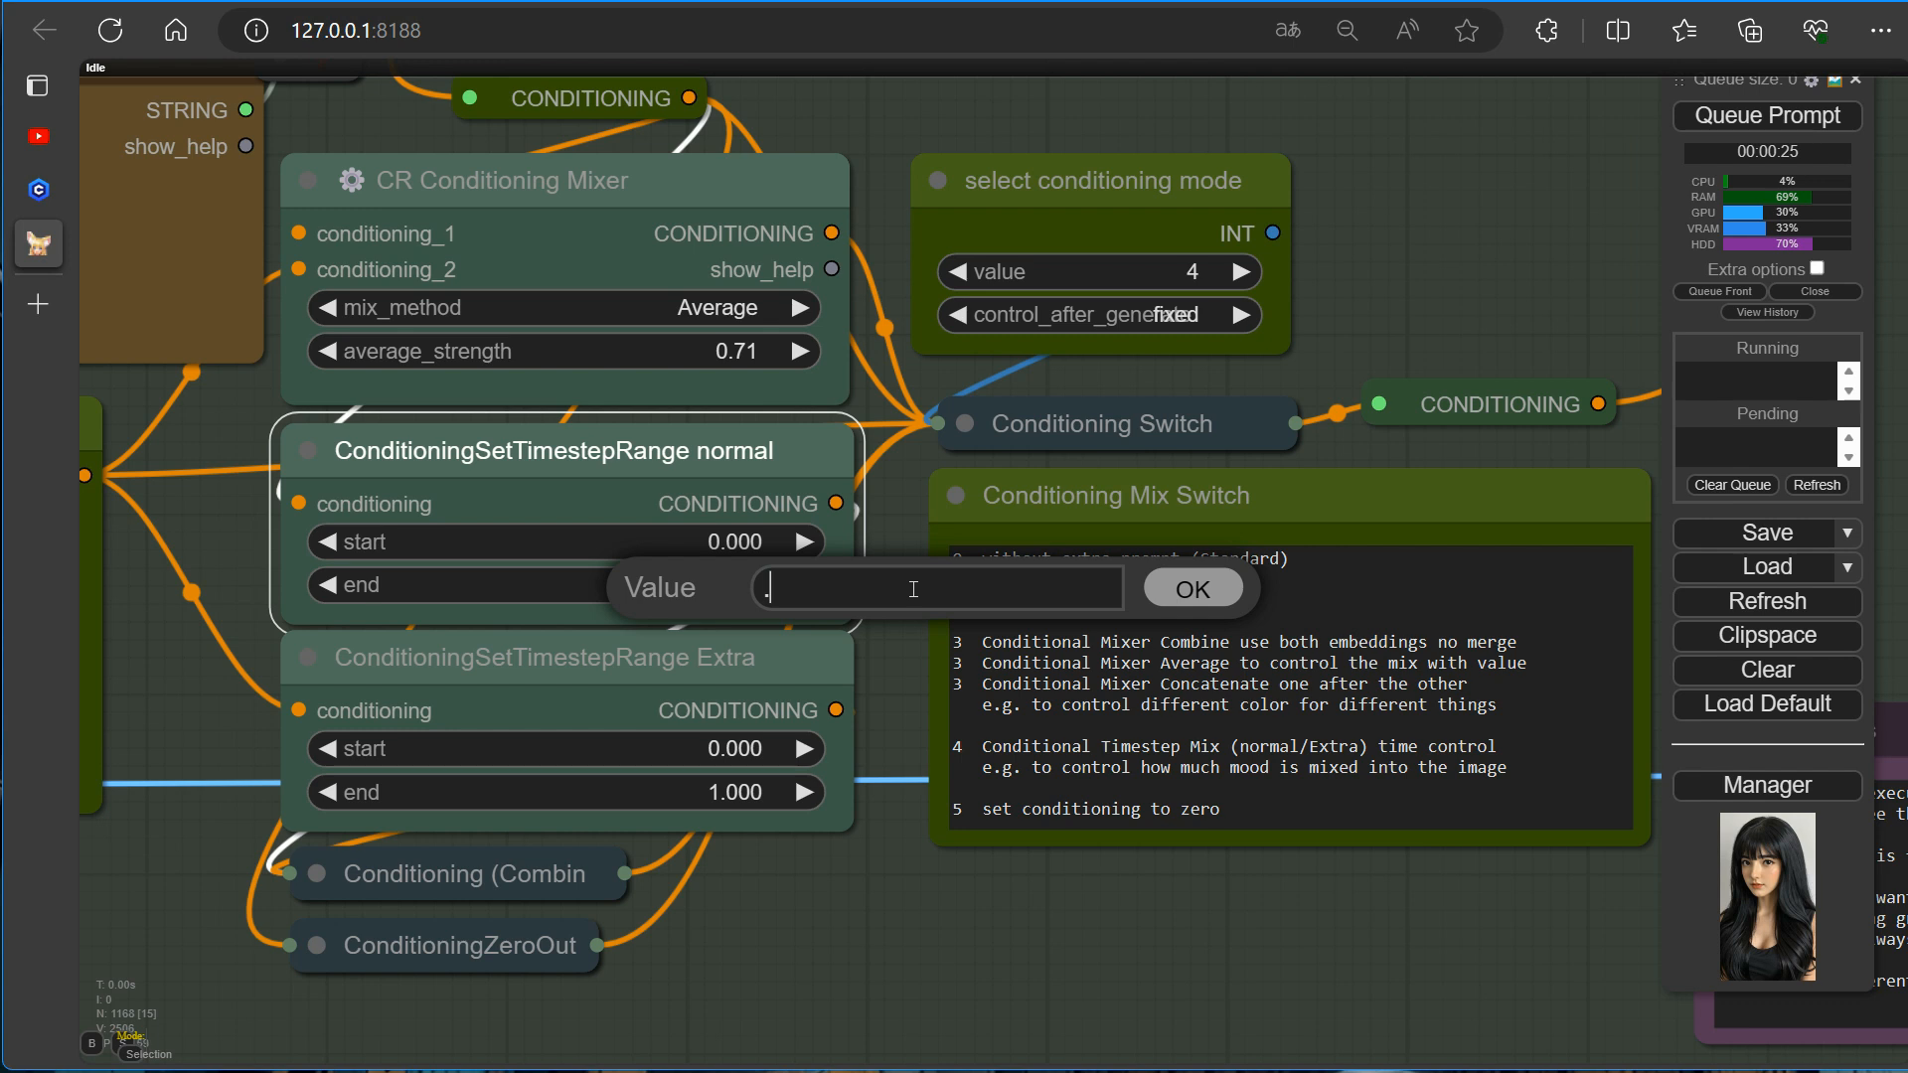
pyautogui.write('.8')
pyautogui.click(1193, 588)
pyautogui.click(1766, 115)
# Examine the generated portrait in the base sampler's Preview Bridge, checking hair color and background.
pyautogui.scroll(-1, 1442, 914)
pyautogui.moveTo(1443, 914); pyautogui.dragTo(1140, 922)
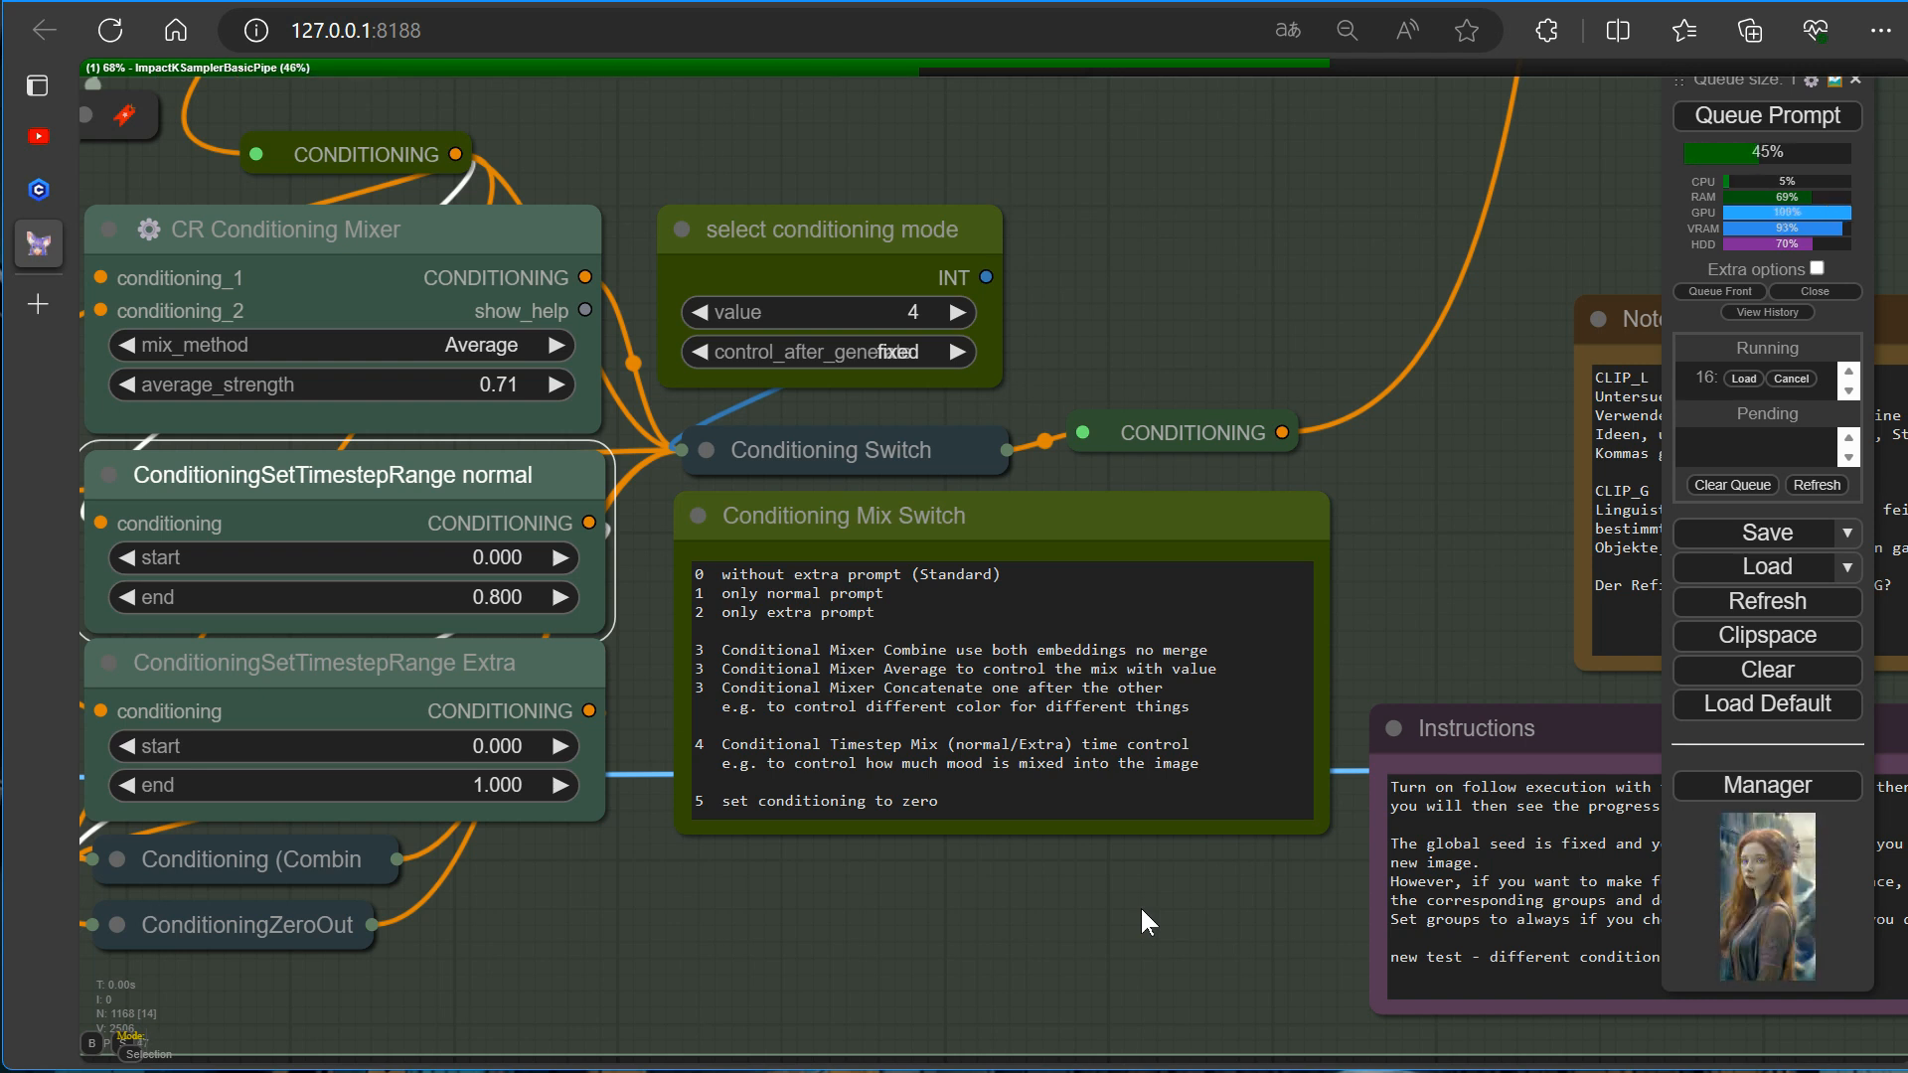
pyautogui.press('2')
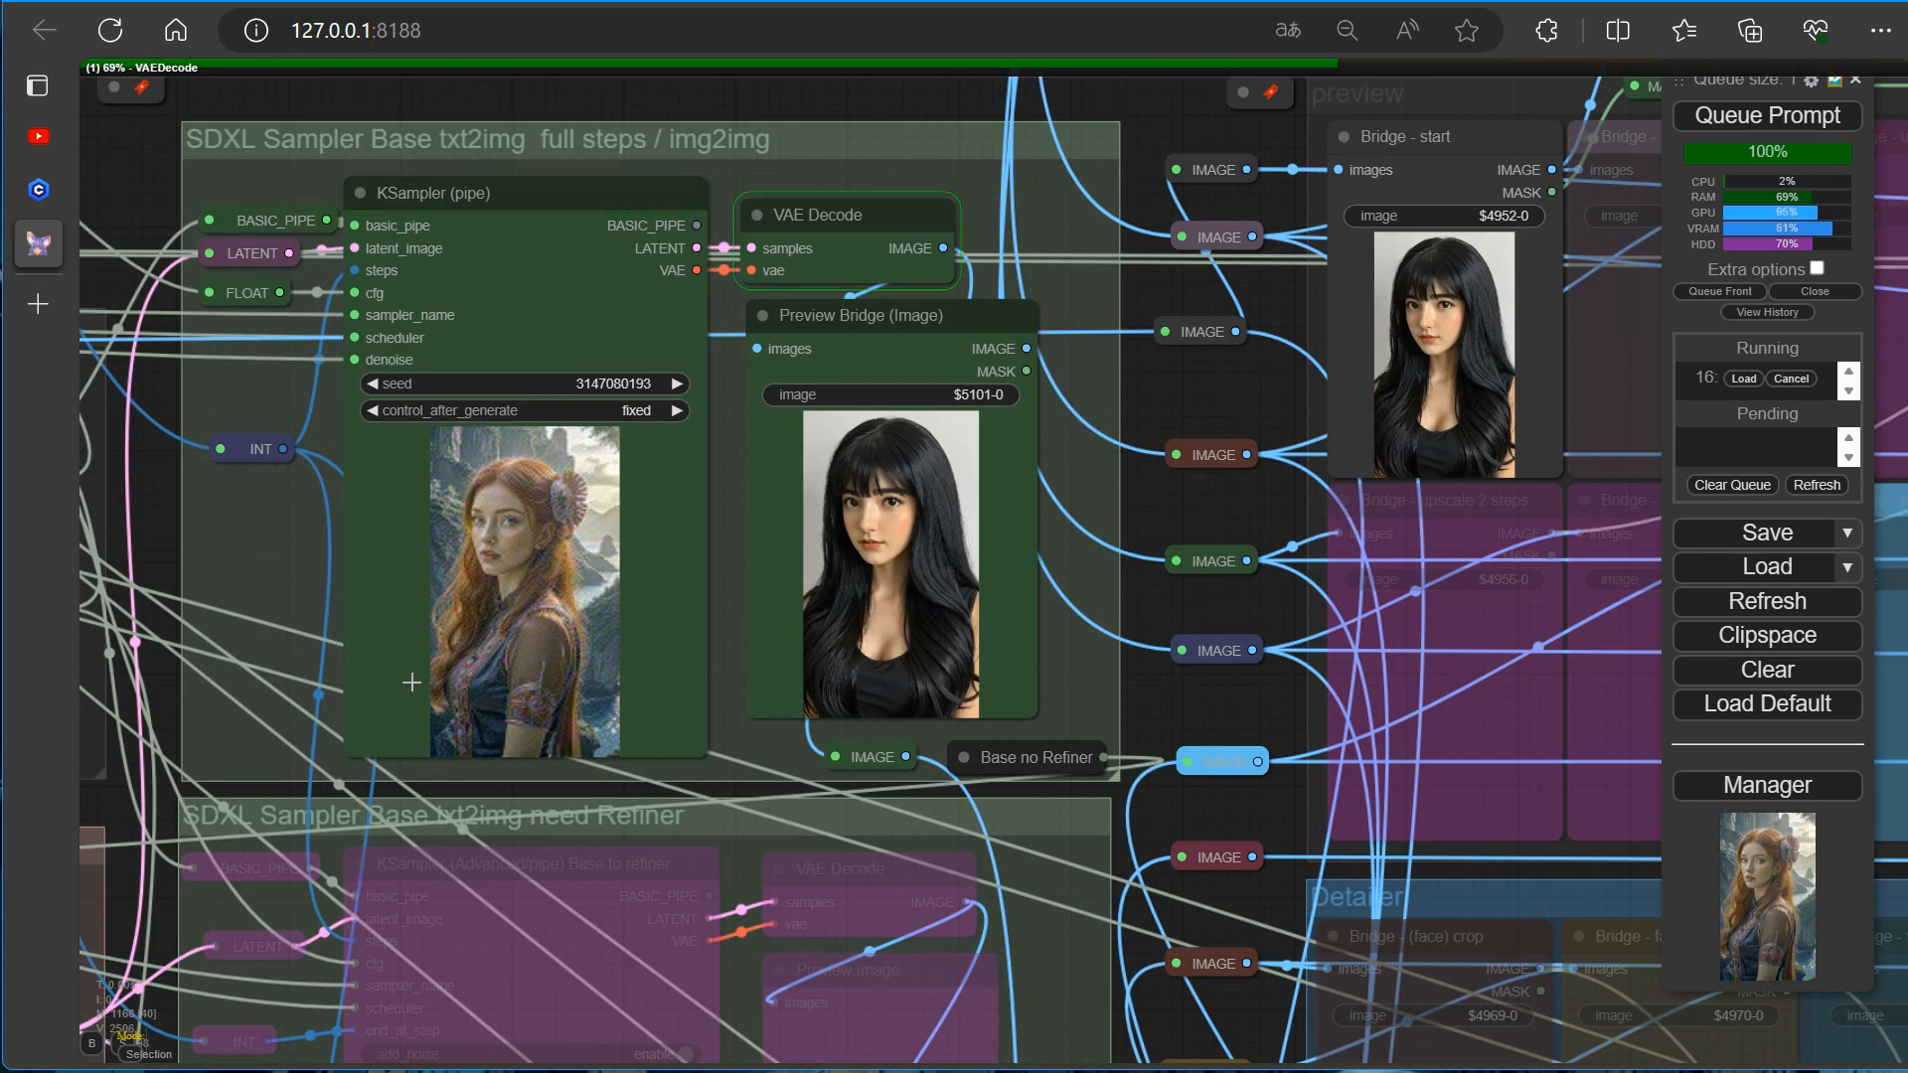
pyautogui.scroll(8, 929, 616)
pyautogui.scroll(3, 941, 625)
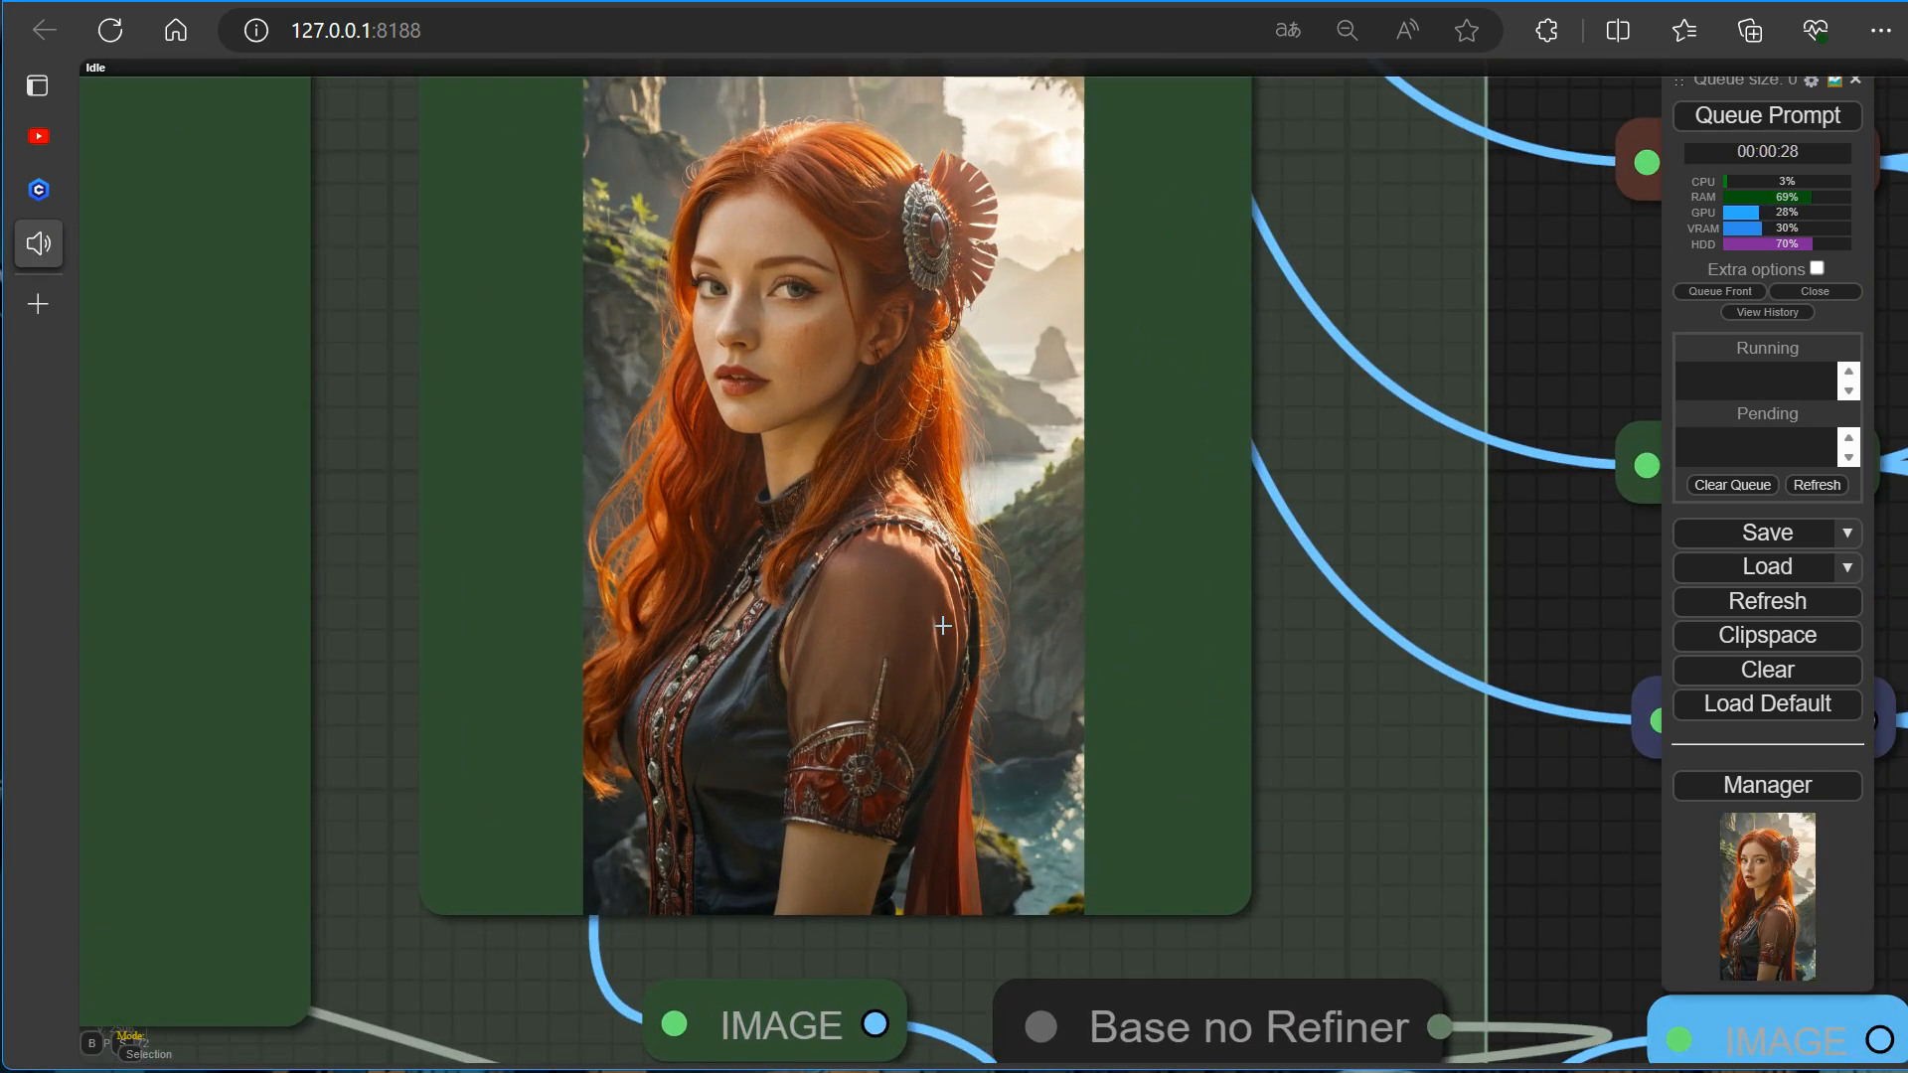
pyautogui.scroll(-15, 942, 625)
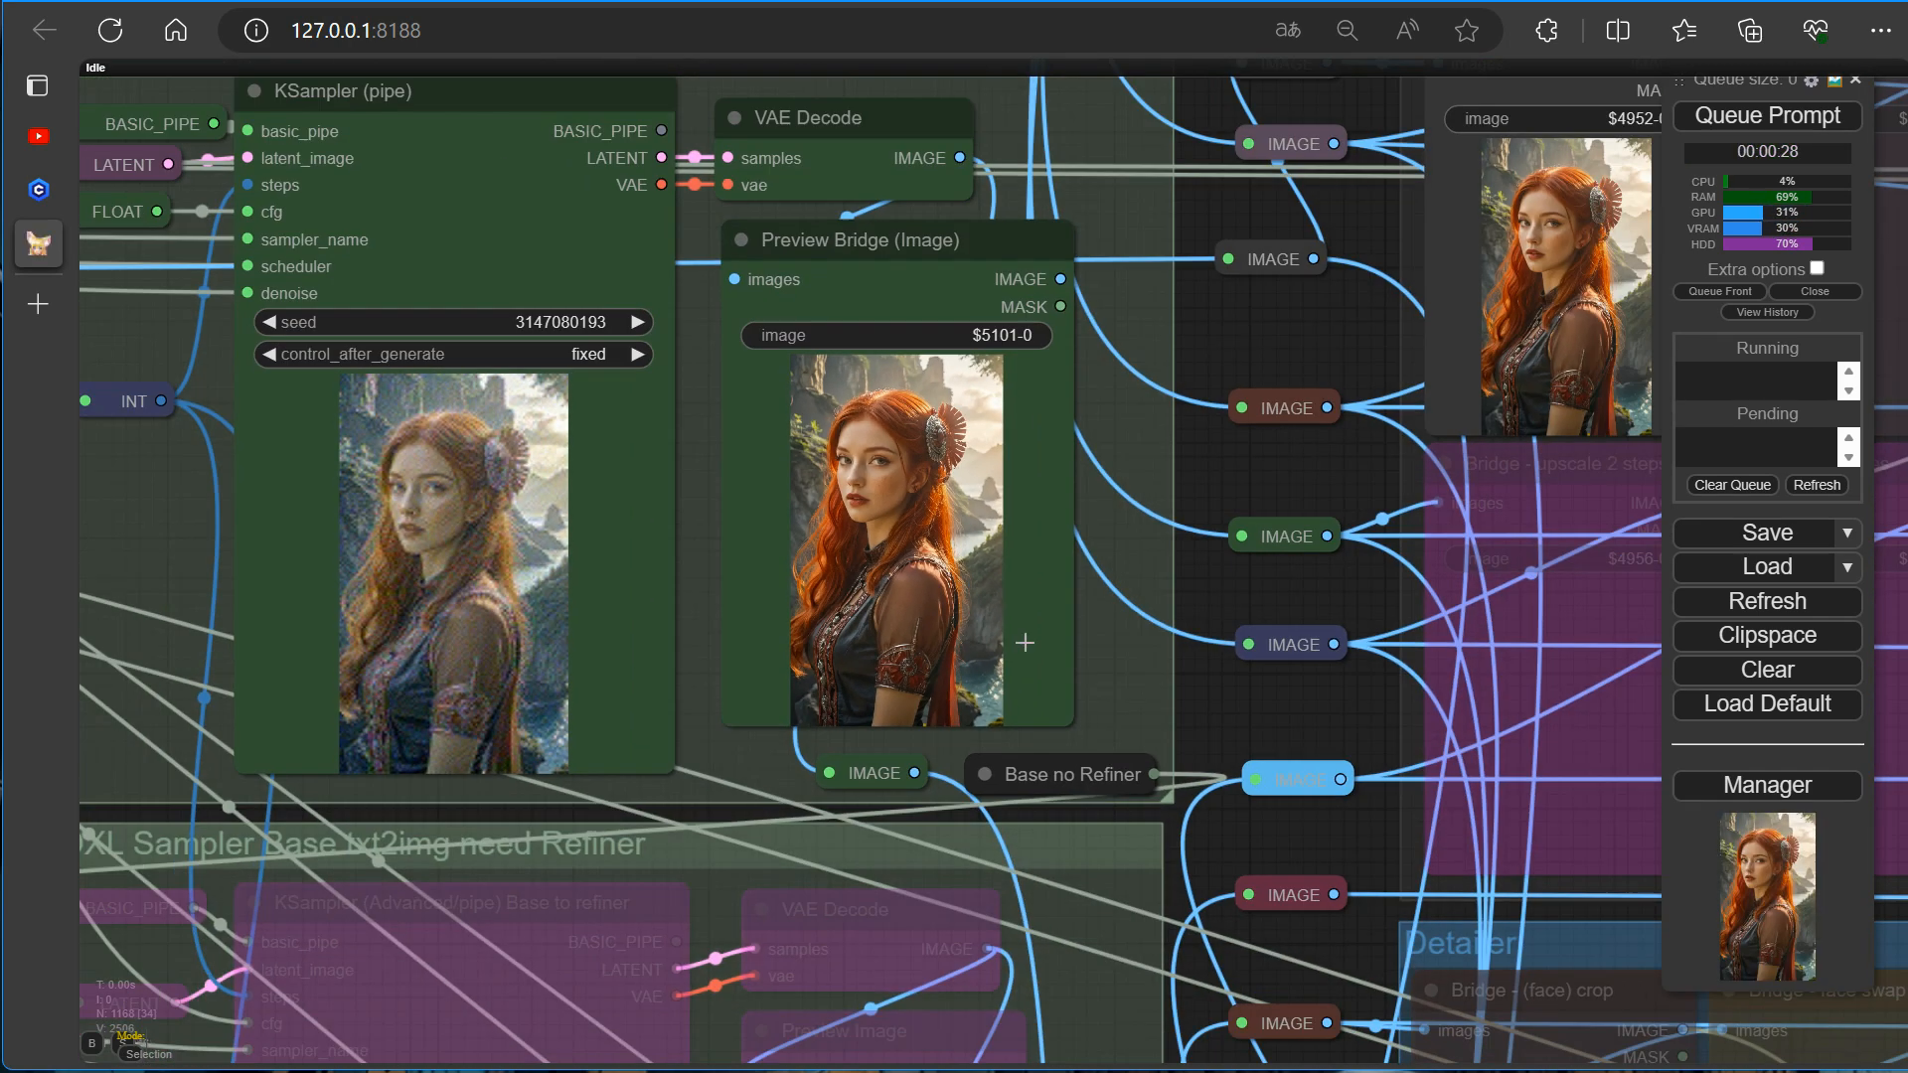
# Queue another generation and enable upscale 1 and highresfix in the Fast Bypasser.
pyautogui.moveTo(1152, 672); pyautogui.dragTo(161, 662)
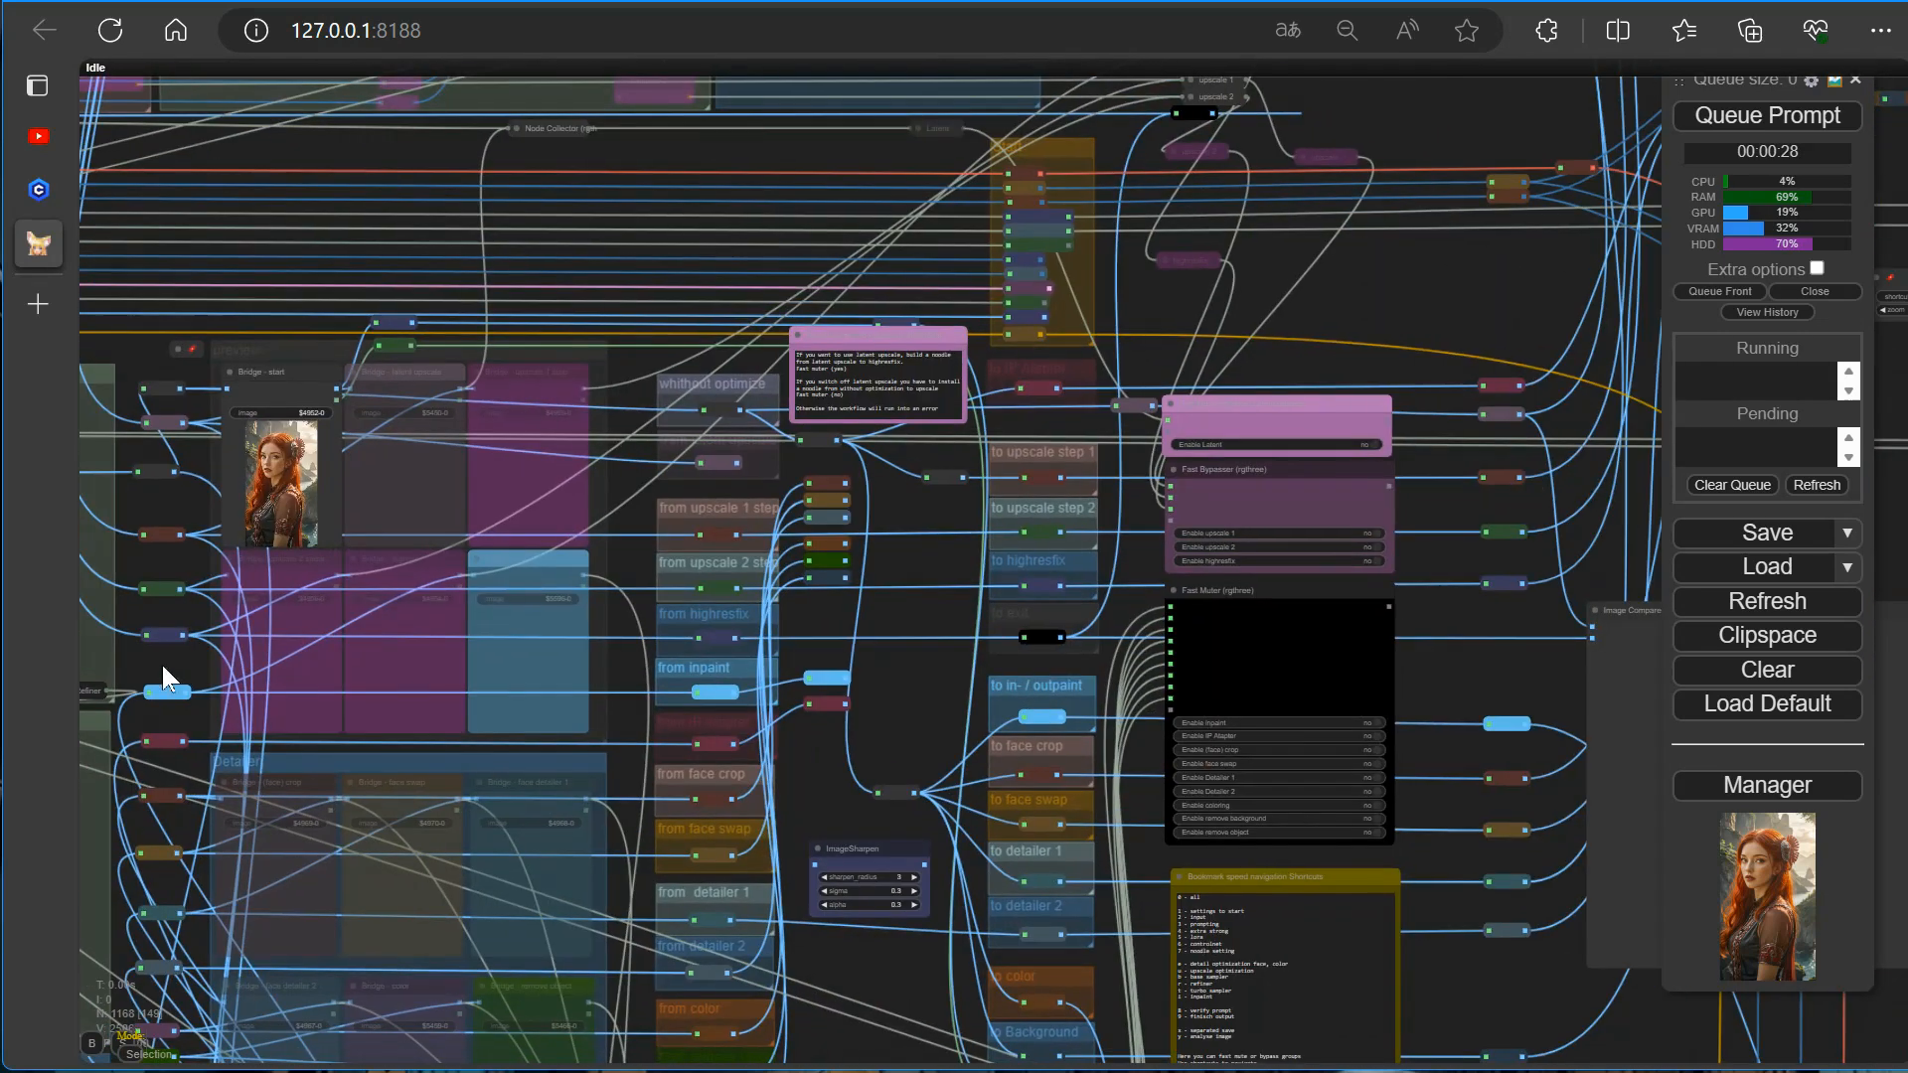
pyautogui.click(1774, 117)
pyautogui.scroll(5, 1475, 554)
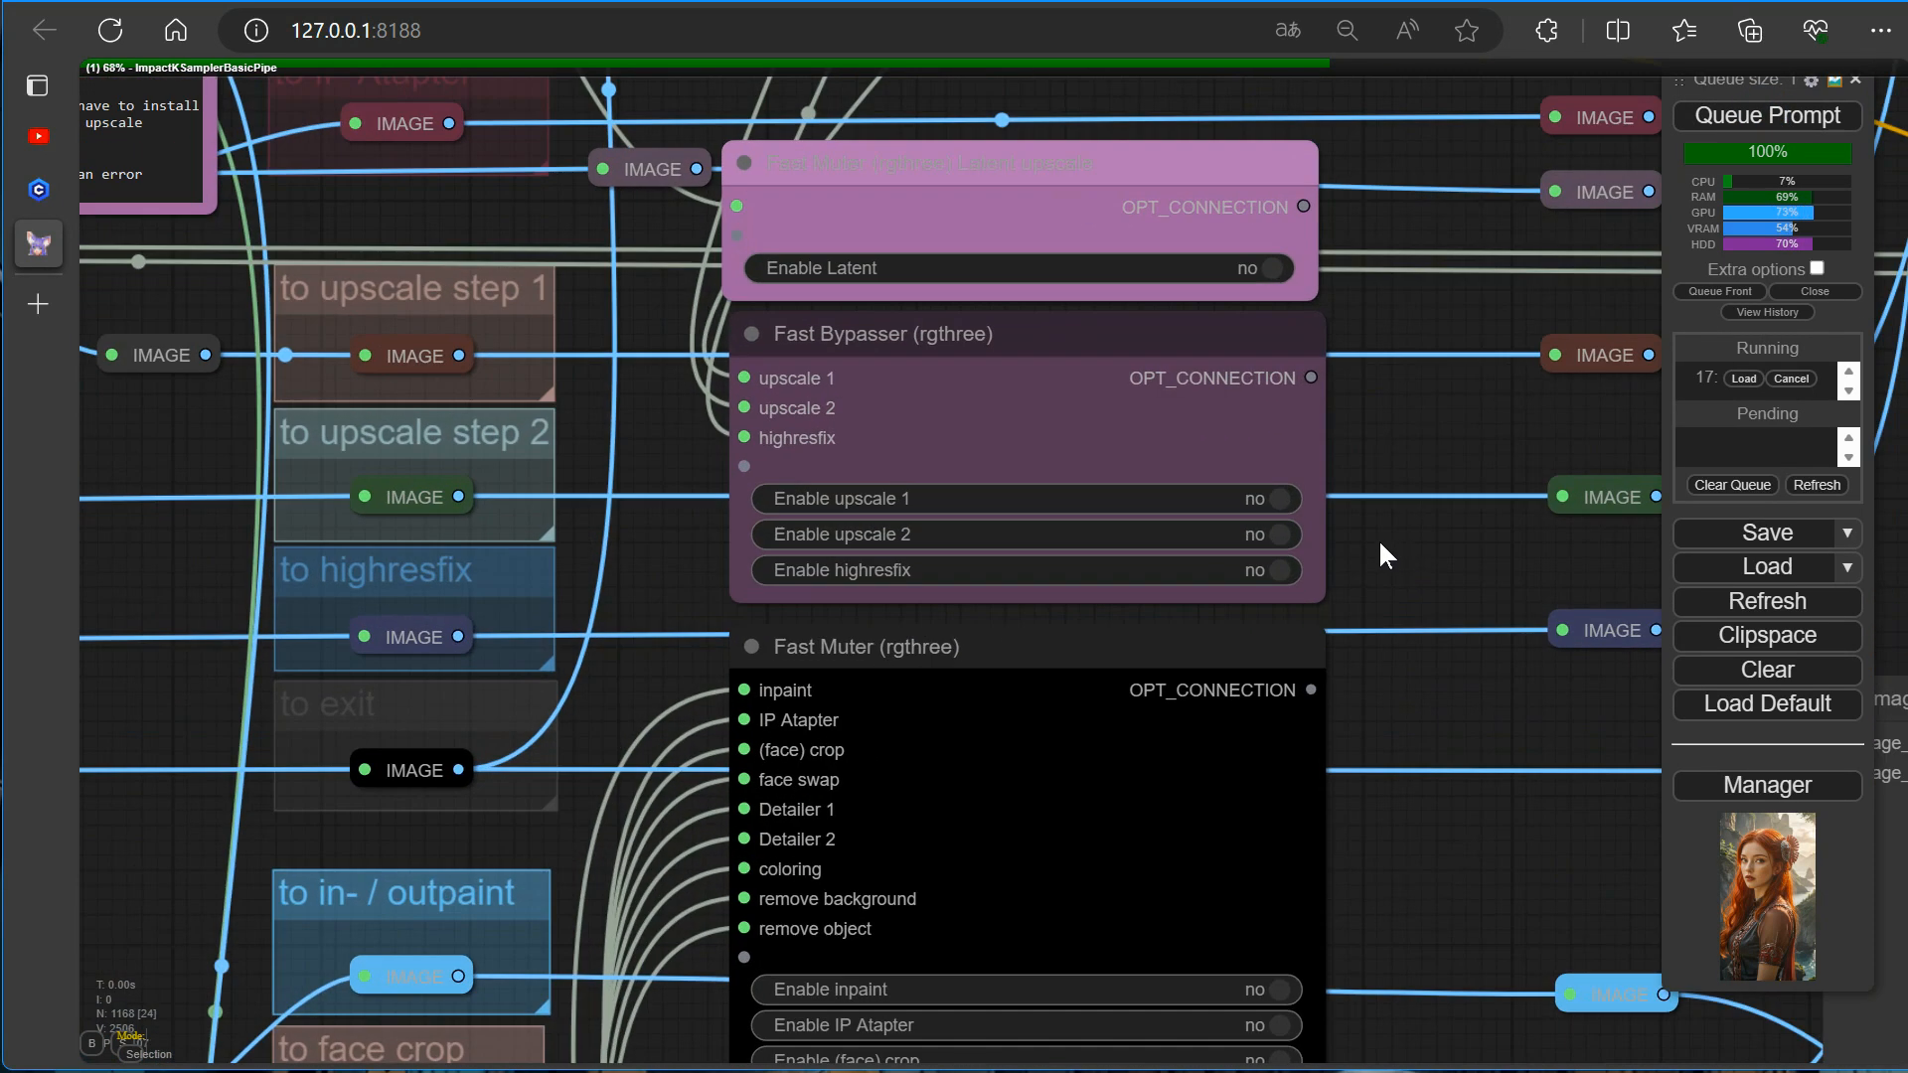
pyautogui.click(1282, 499)
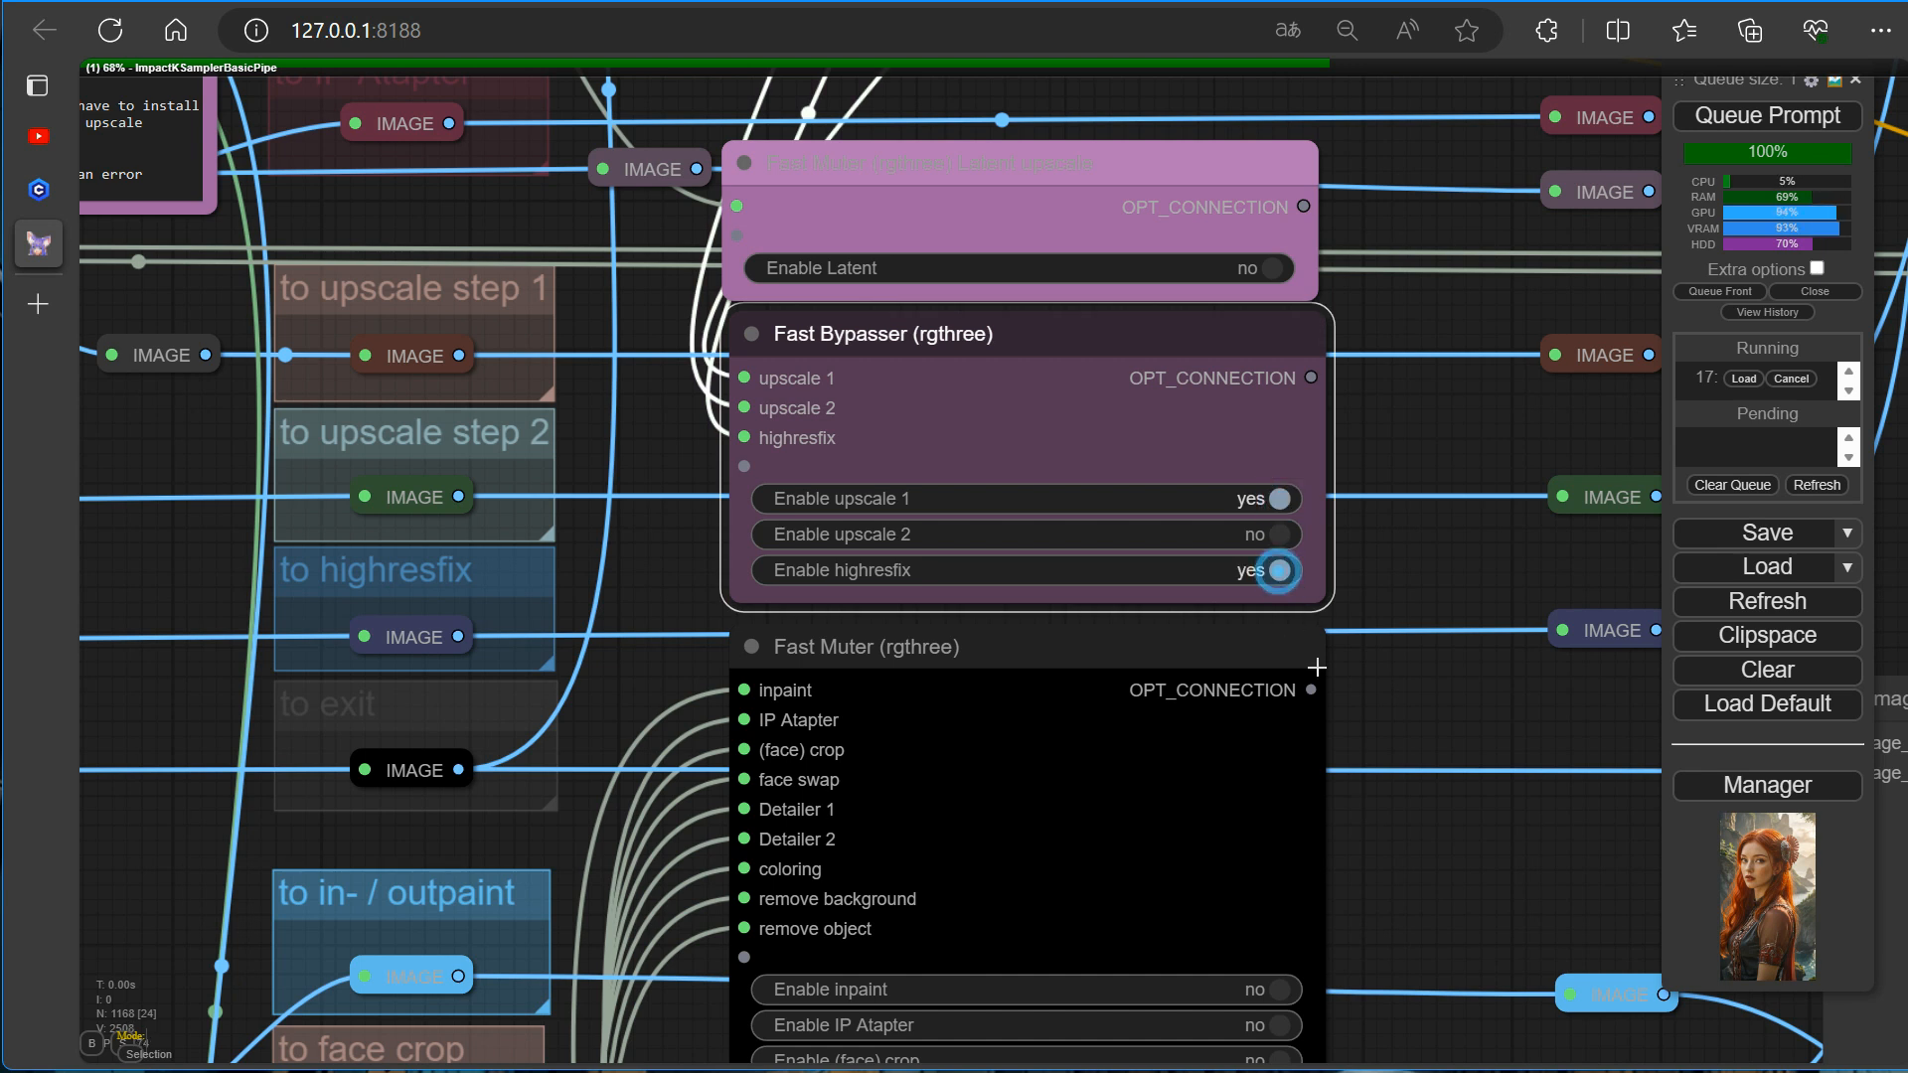
# Compare the previous and newly generated portraits in the Bridge - start preview.
pyautogui.scroll(-5, 1391, 755)
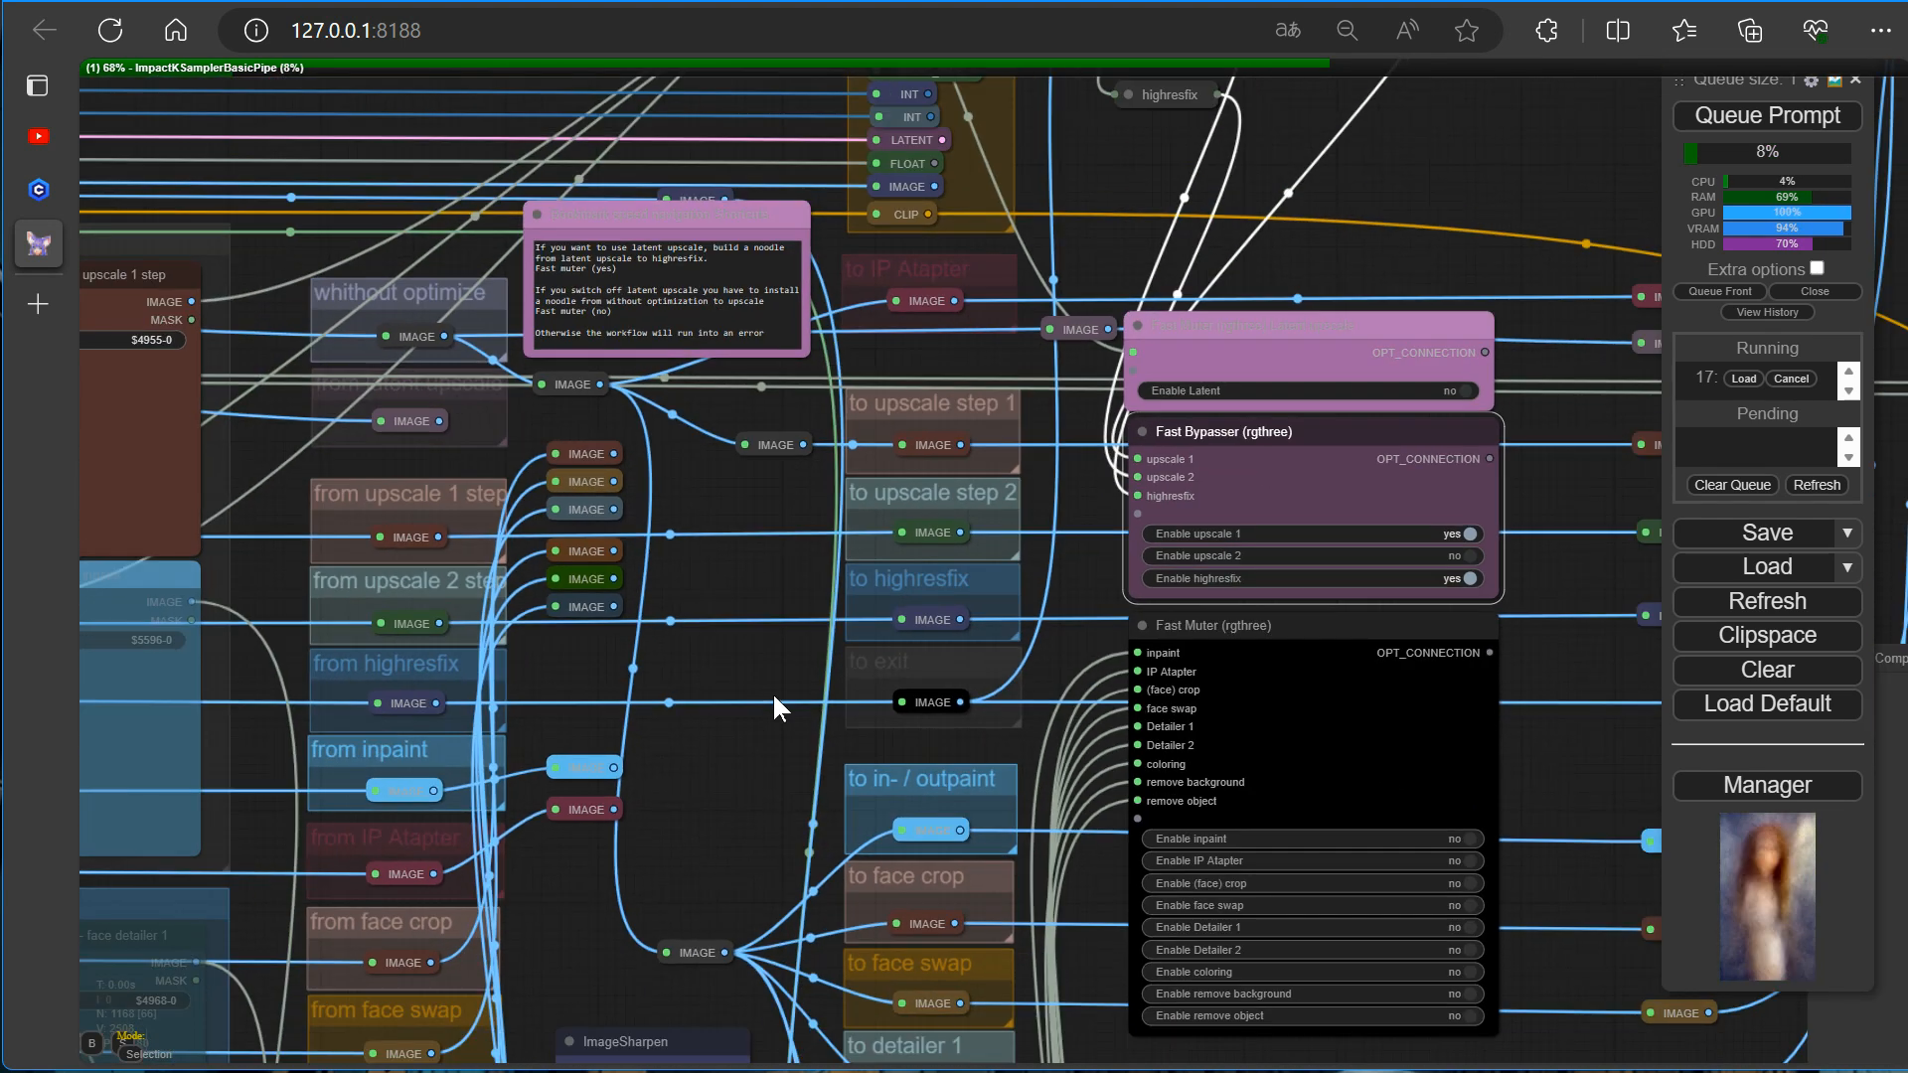
pyautogui.scroll(-3, 770, 695)
pyautogui.scroll(-2, 795, 706)
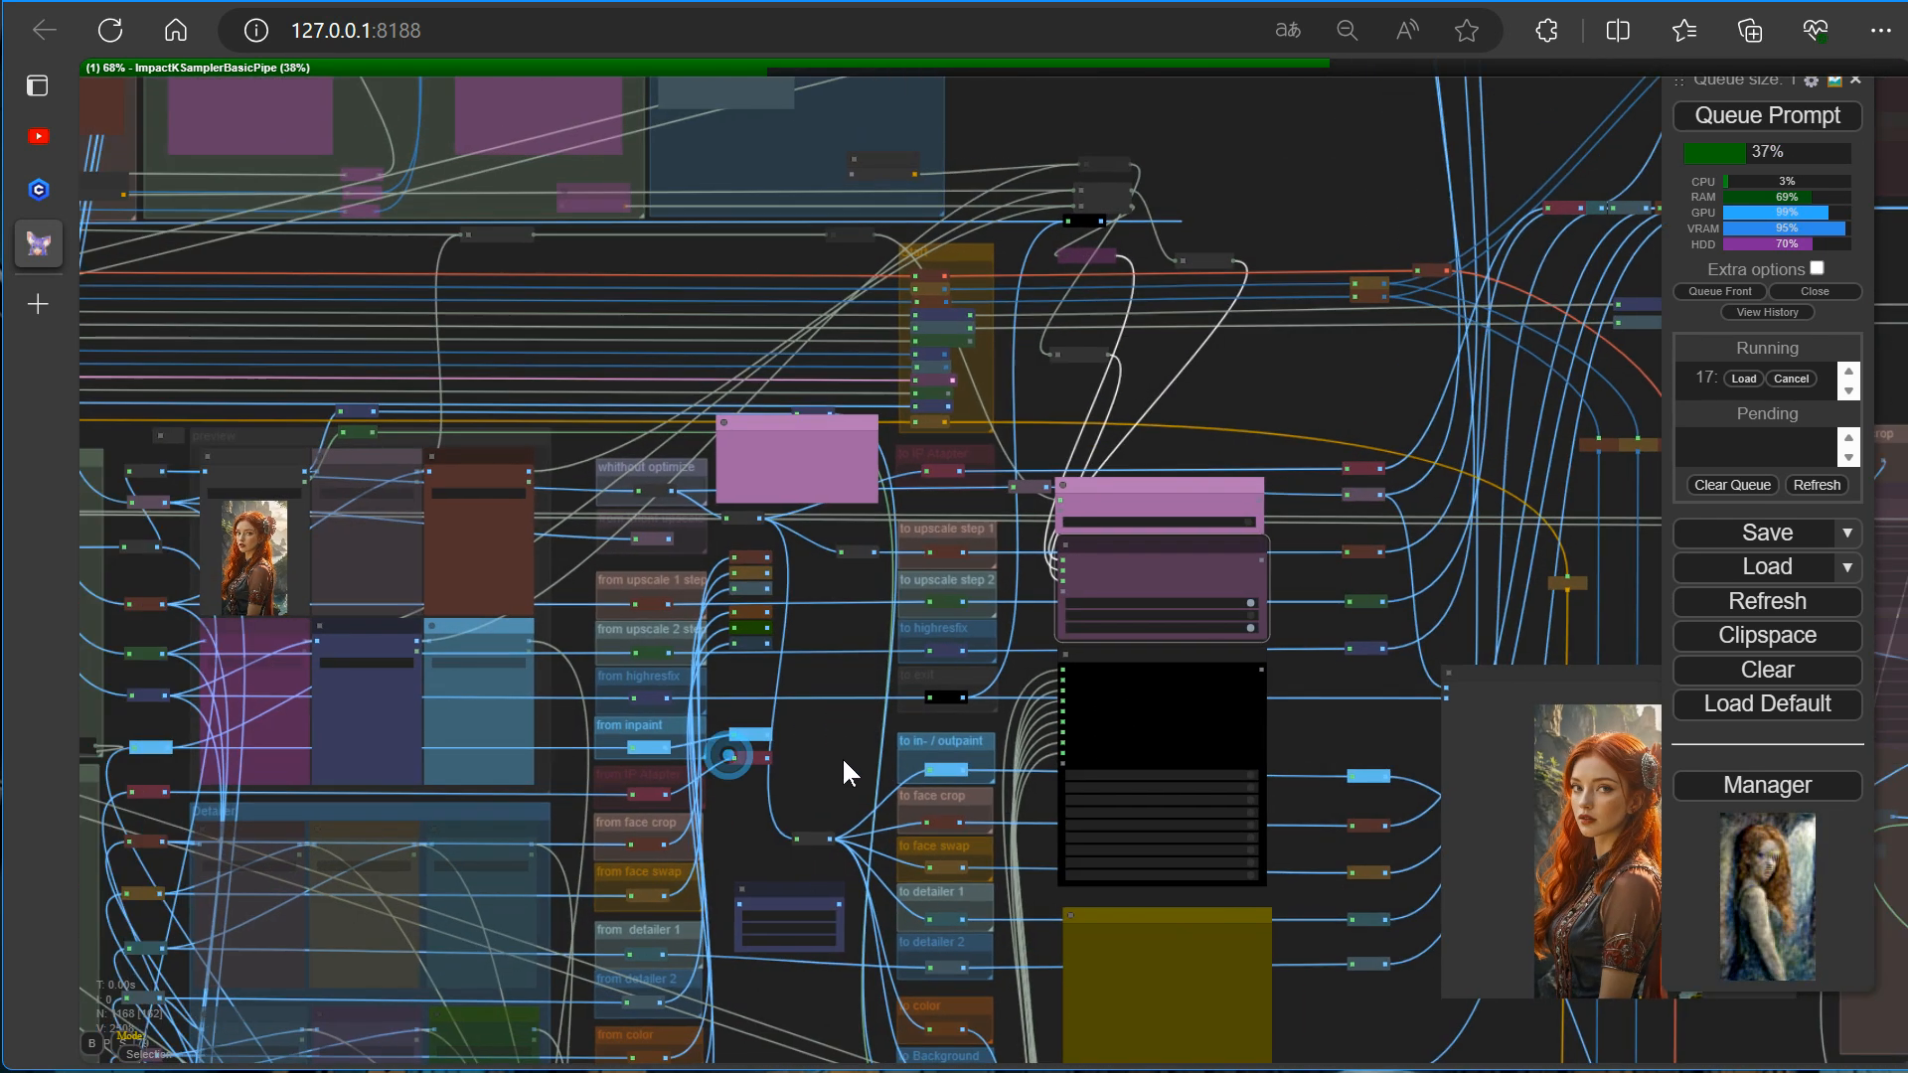
pyautogui.moveTo(843, 755); pyautogui.dragTo(1164, 800)
pyautogui.scroll(15, 606, 634)
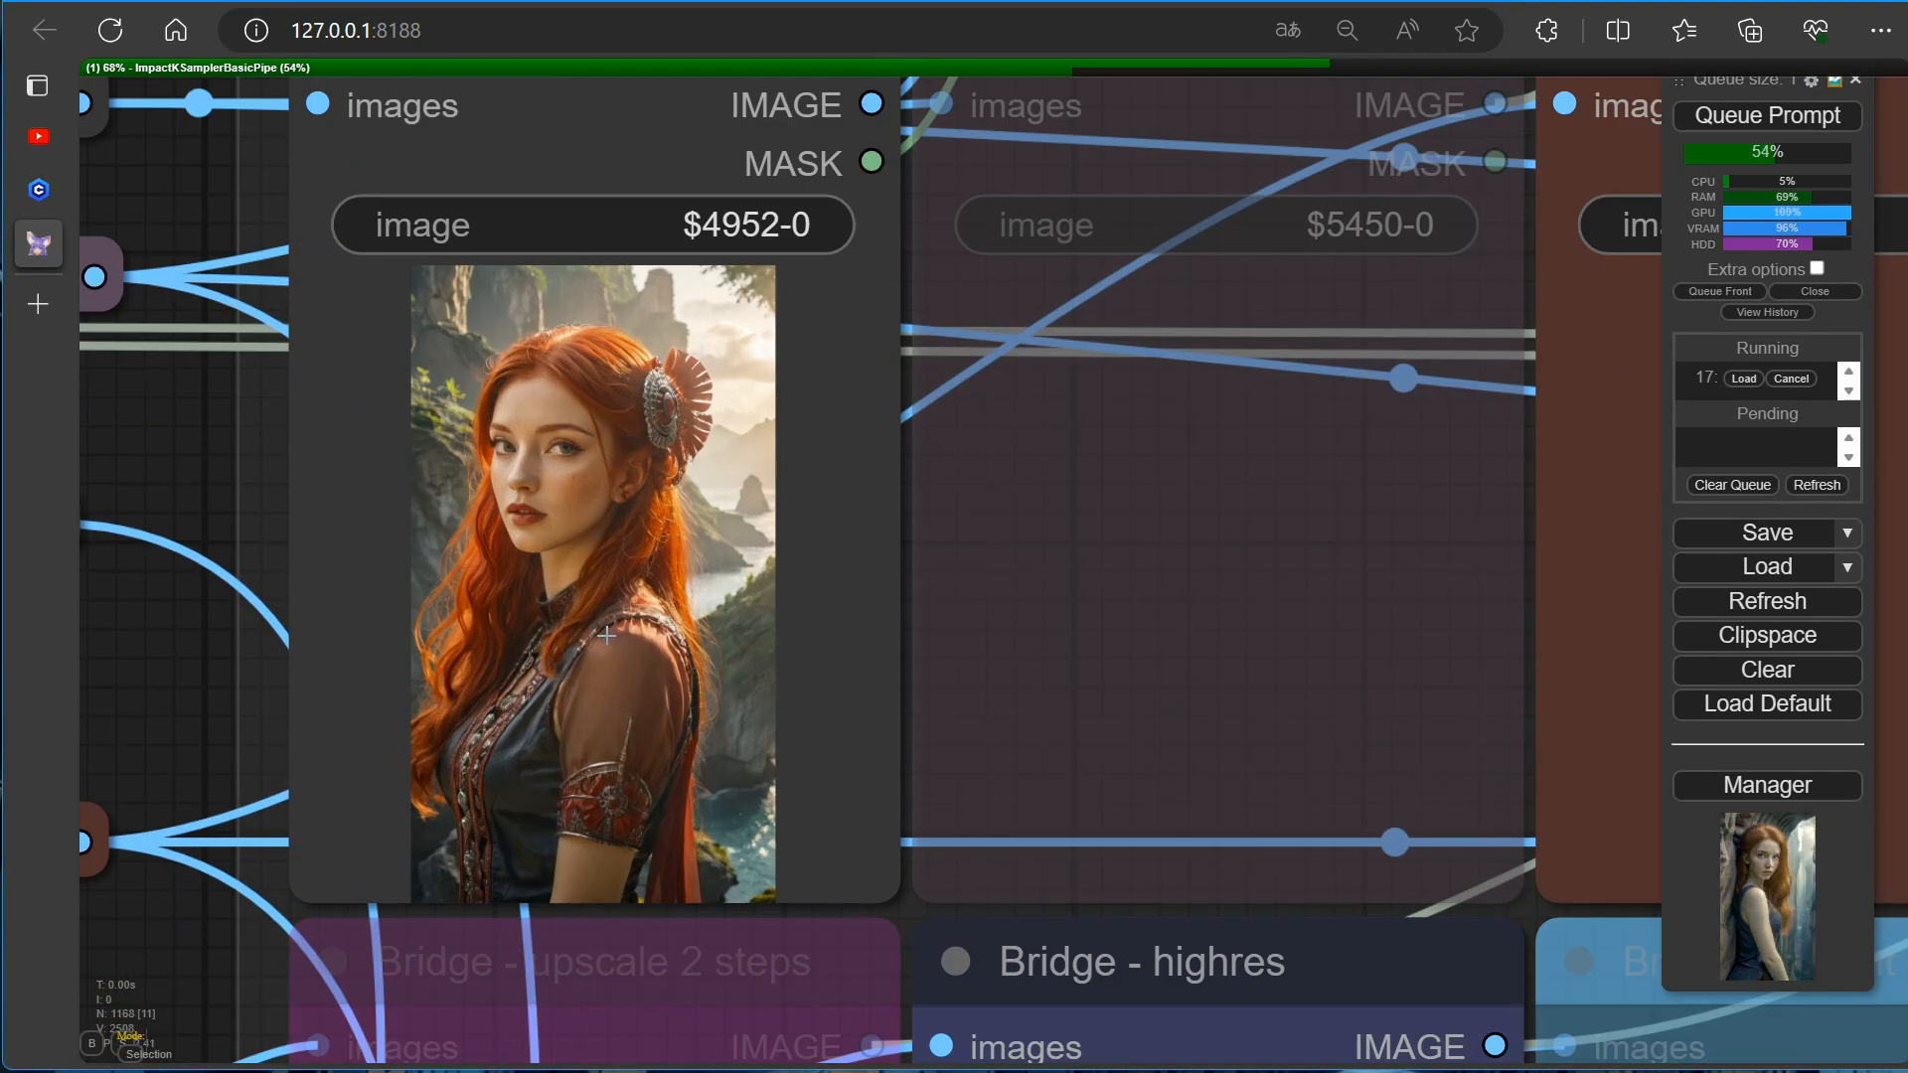
pyautogui.scroll(-4, 606, 634)
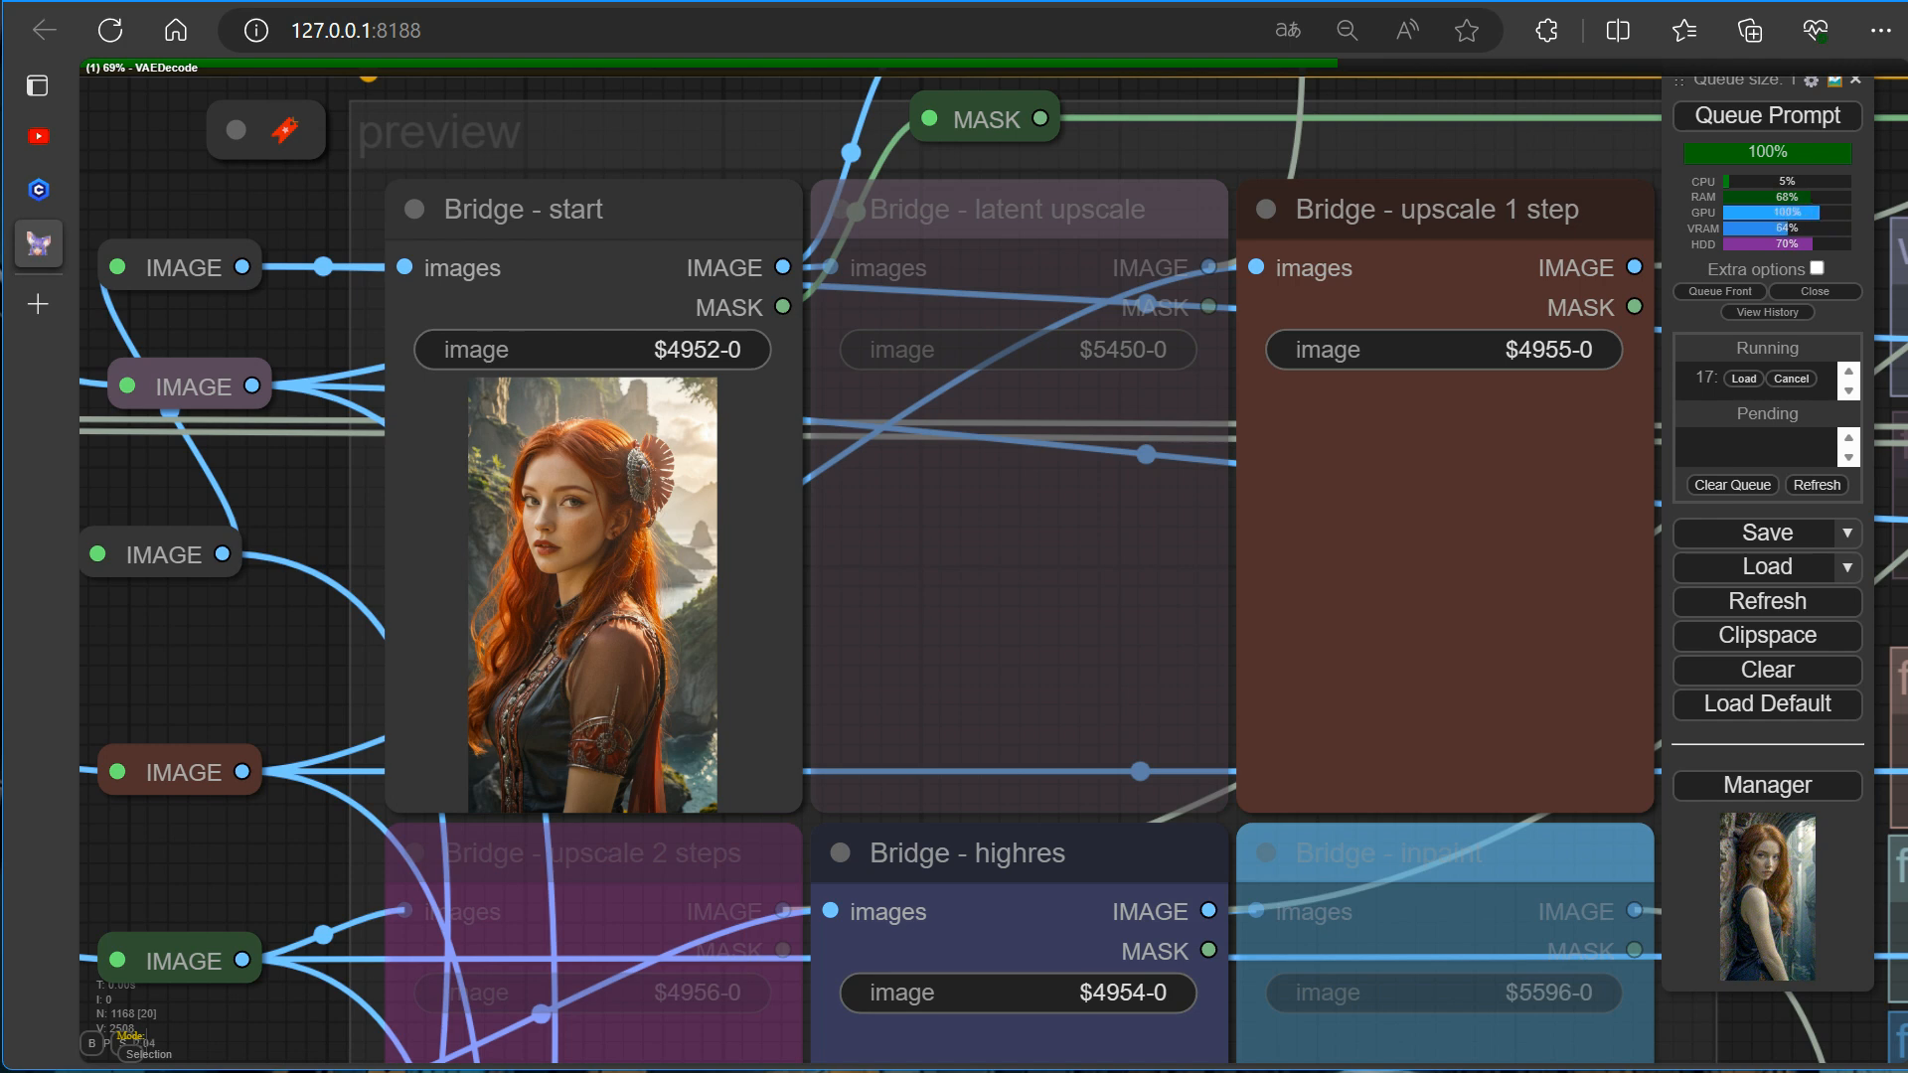
pyautogui.scroll(10, 709, 652)
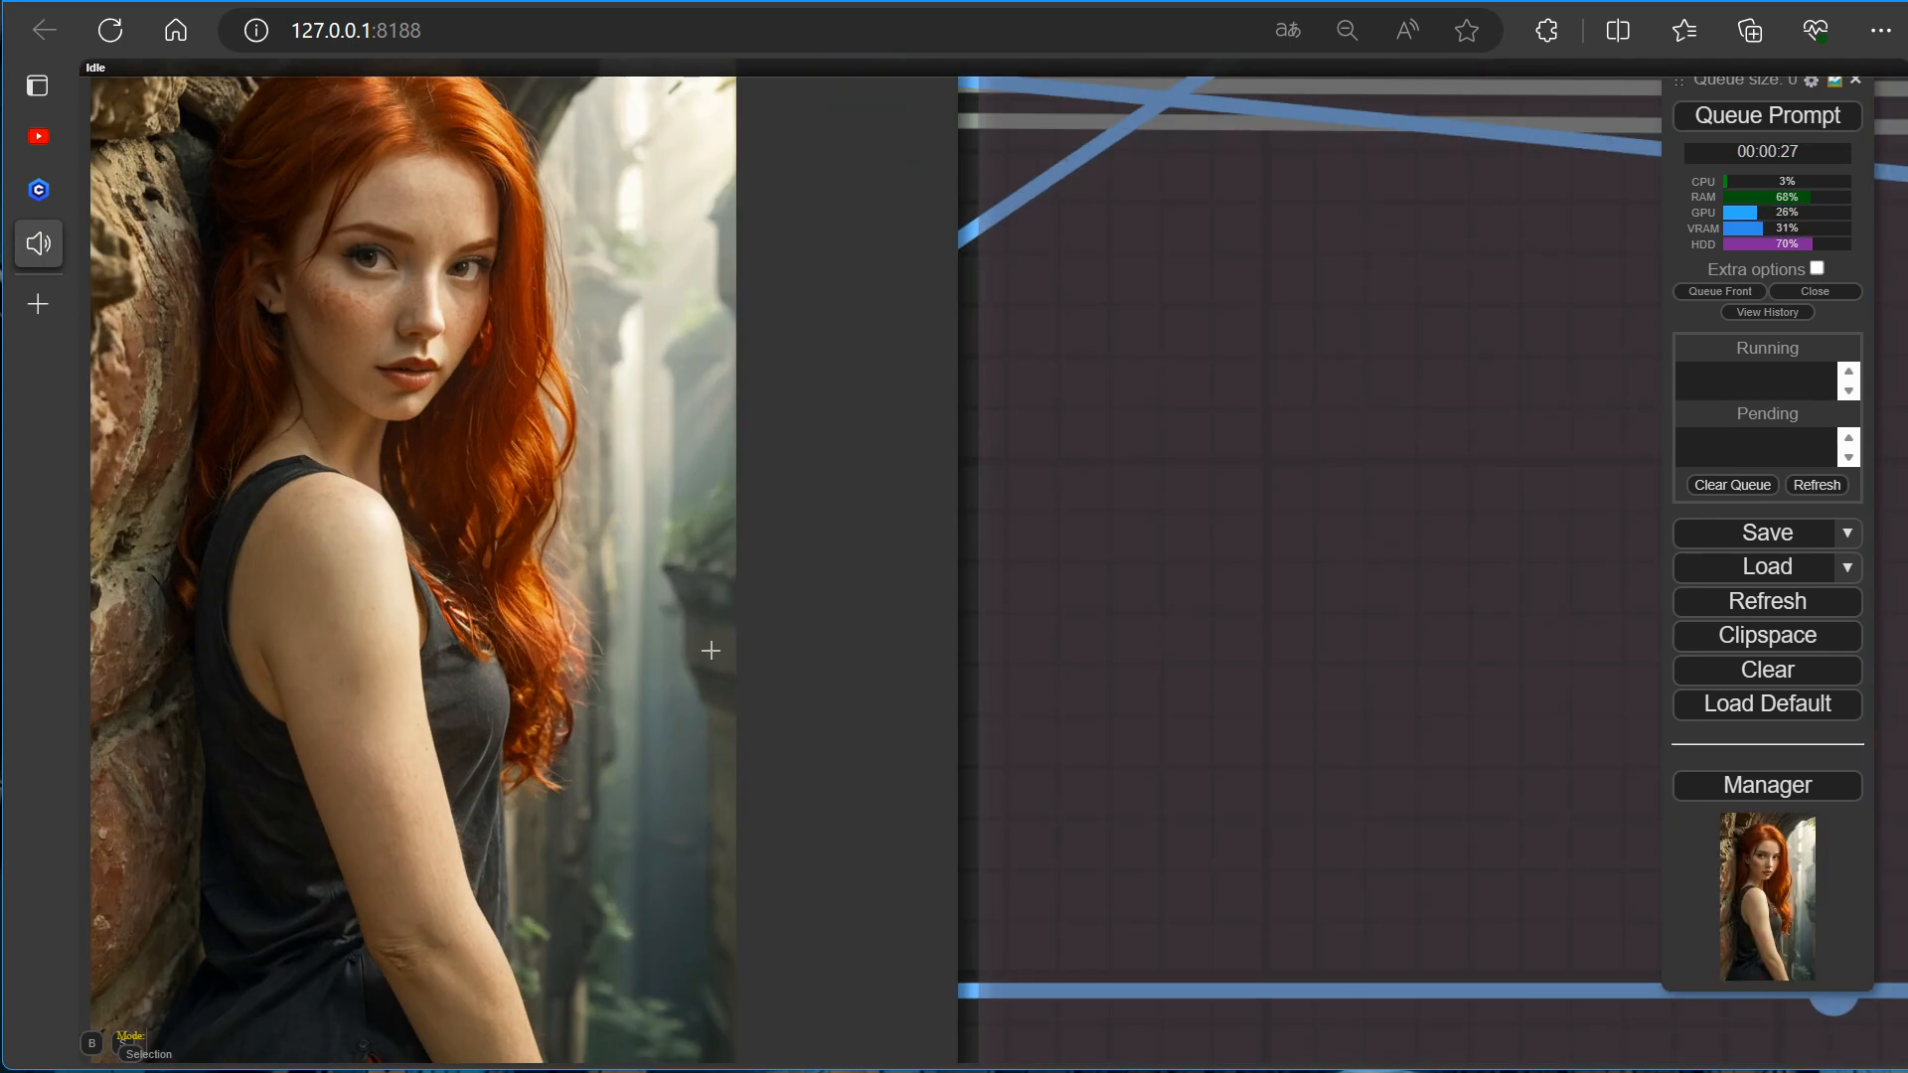
pyautogui.scroll(-15, 710, 651)
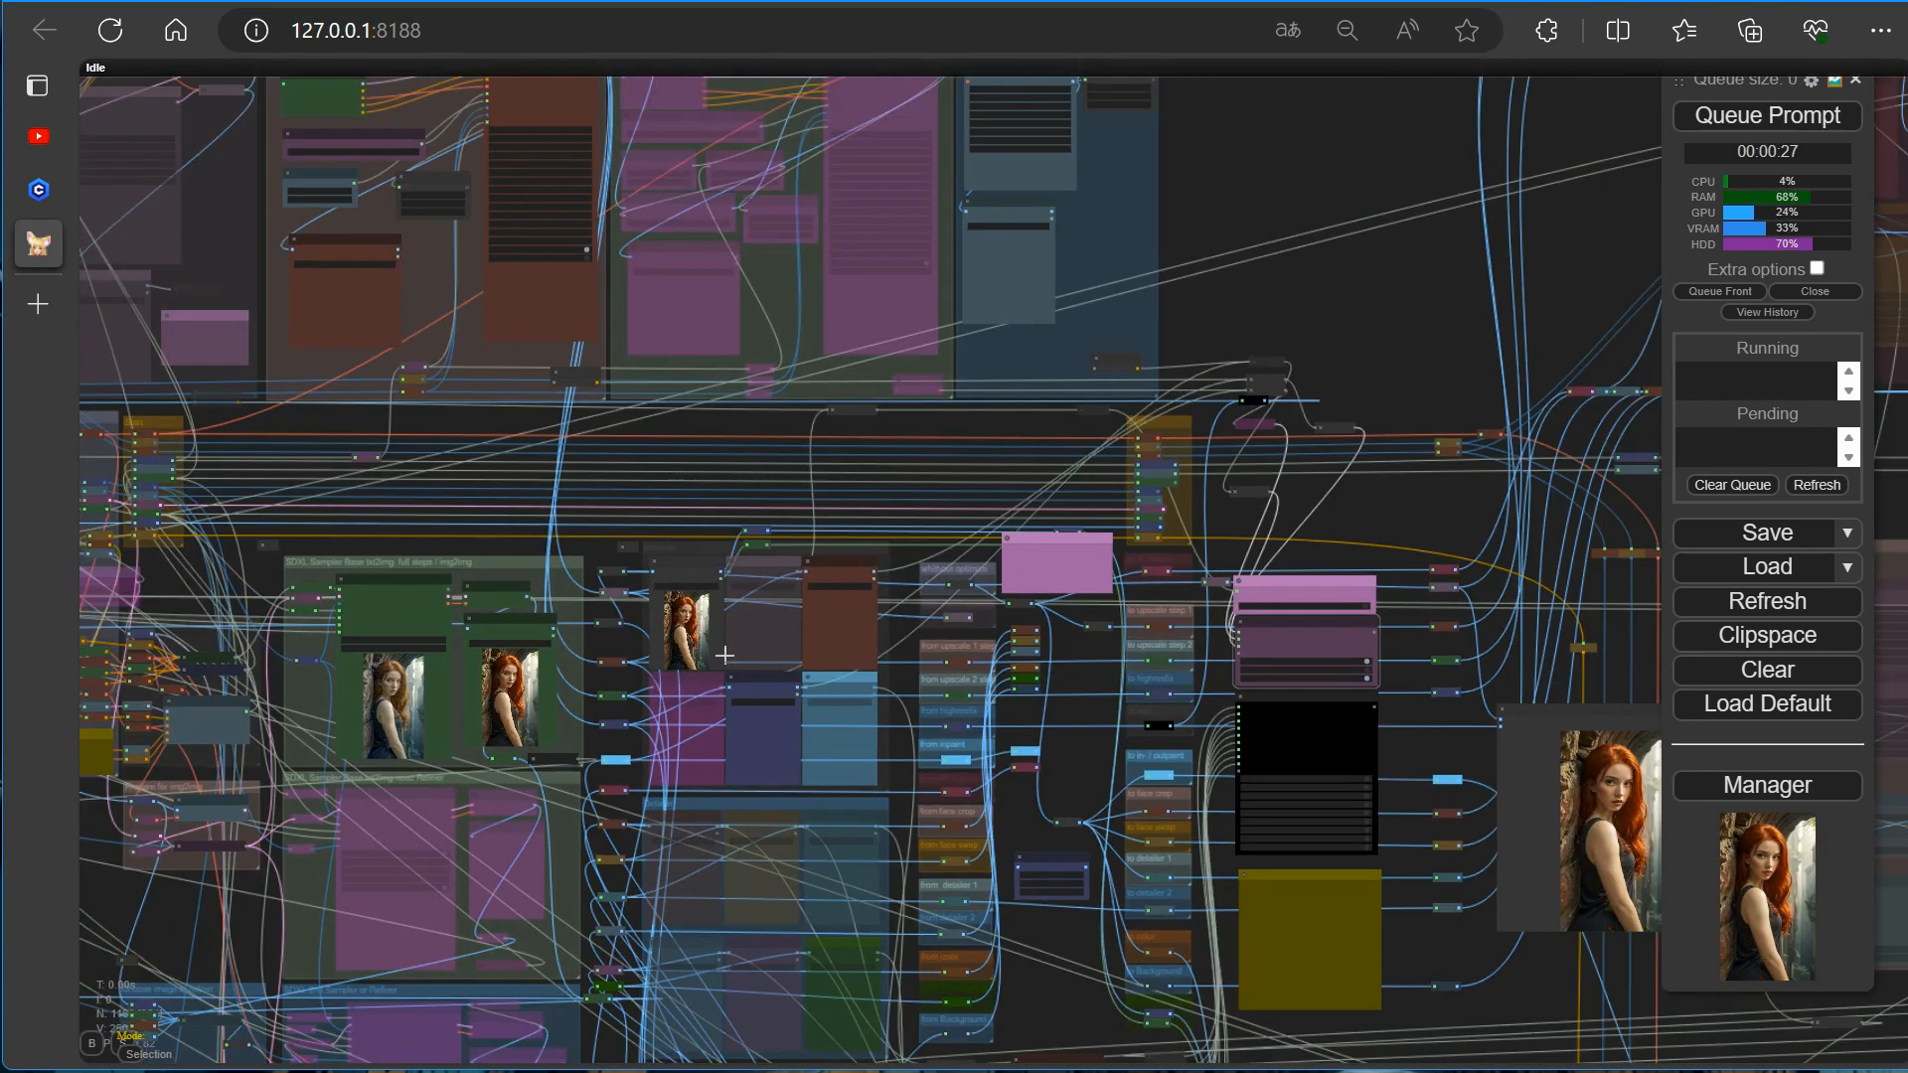
# Queue a generation with the upscaling stages enabled and follow its progress in the Ultimate SD Upscale node.
pyautogui.scroll(-7, 722, 654)
pyautogui.scroll(3, 703, 434)
pyautogui.click(1750, 126)
pyautogui.moveTo(1143, 428); pyautogui.dragTo(1367, 437)
pyautogui.rightClick(1367, 437)
pyautogui.click(1441, 633)
pyautogui.scroll(10, 1261, 611)
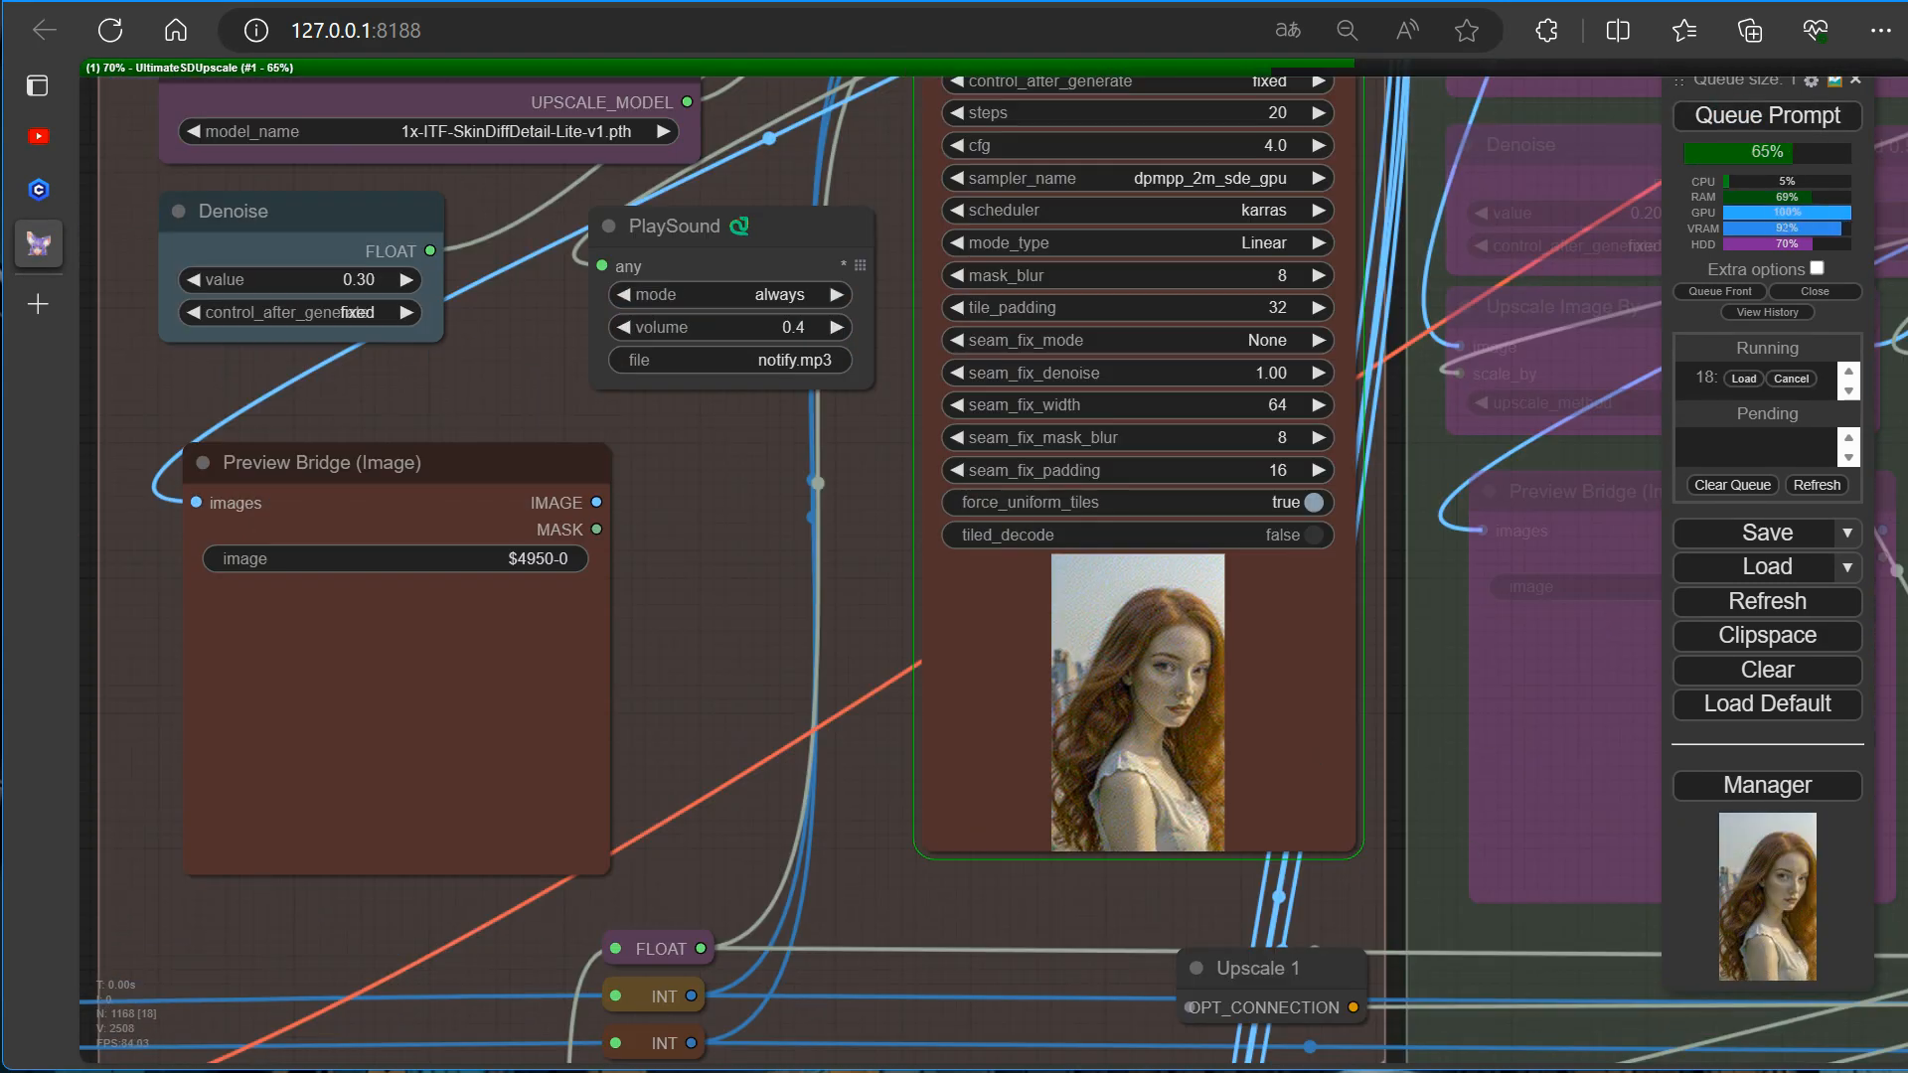
# Inspect the upscaled portrait's face and hair detail in the Image Comparer.
pyautogui.click(469, 1069)
pyautogui.click(1649, 193)
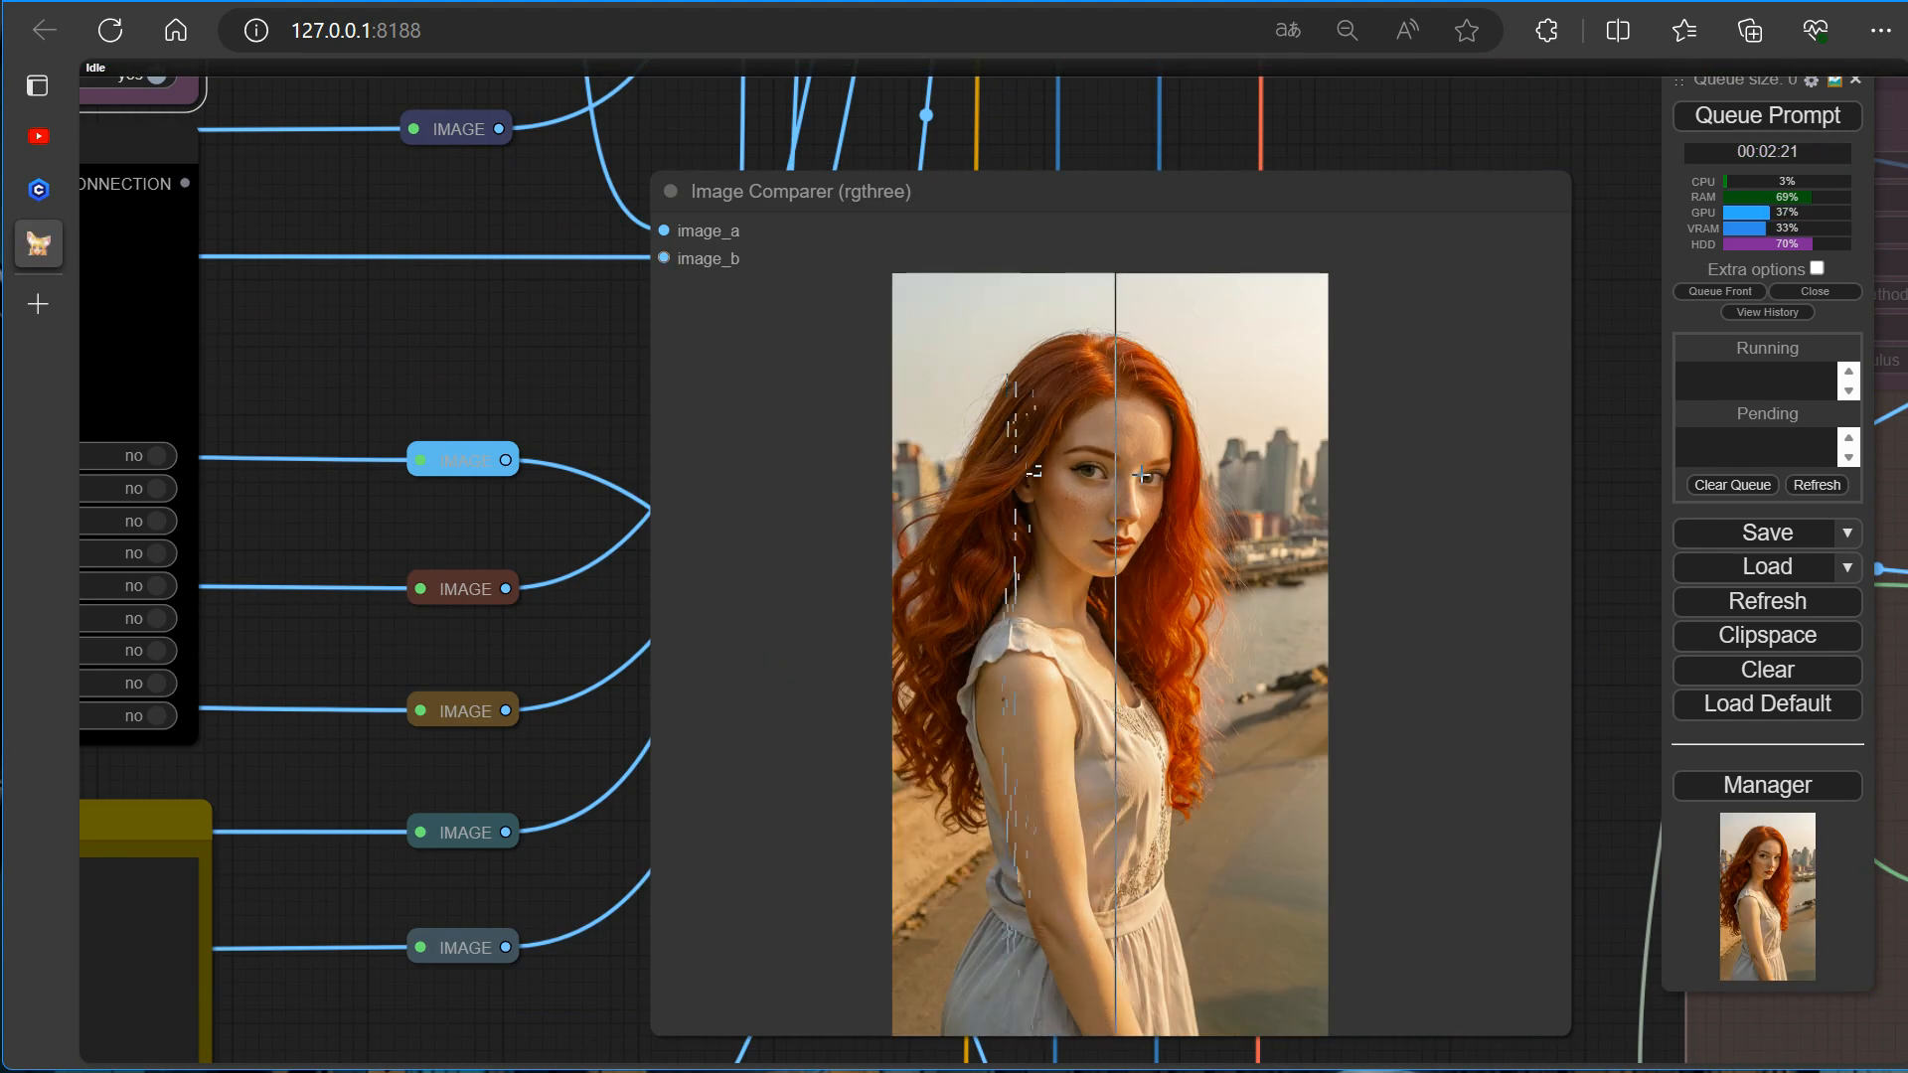
pyautogui.scroll(12, 1152, 477)
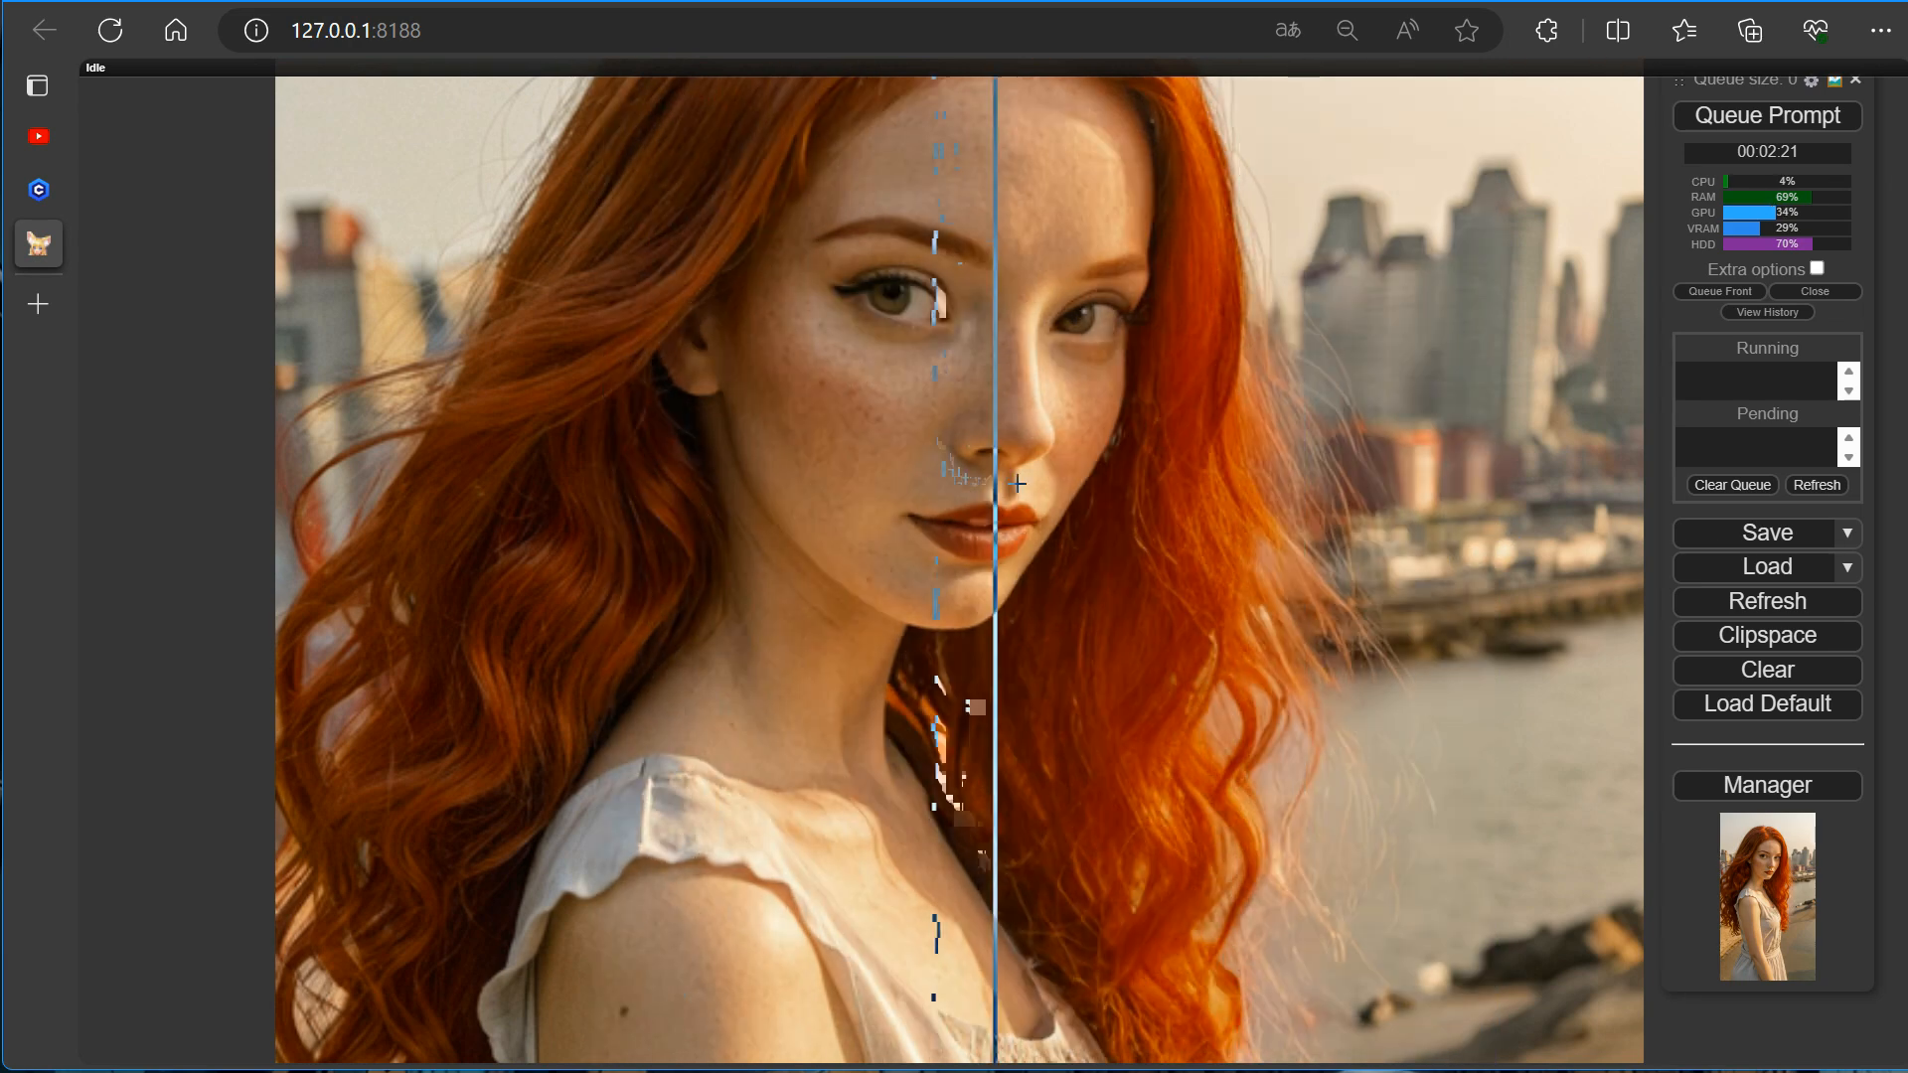
pyautogui.scroll(-10, 1037, 523)
# Queue another upscaled generation and follow it from the base sampler to the Ultimate SD Upscale node.
pyautogui.scroll(10, 1025, 342)
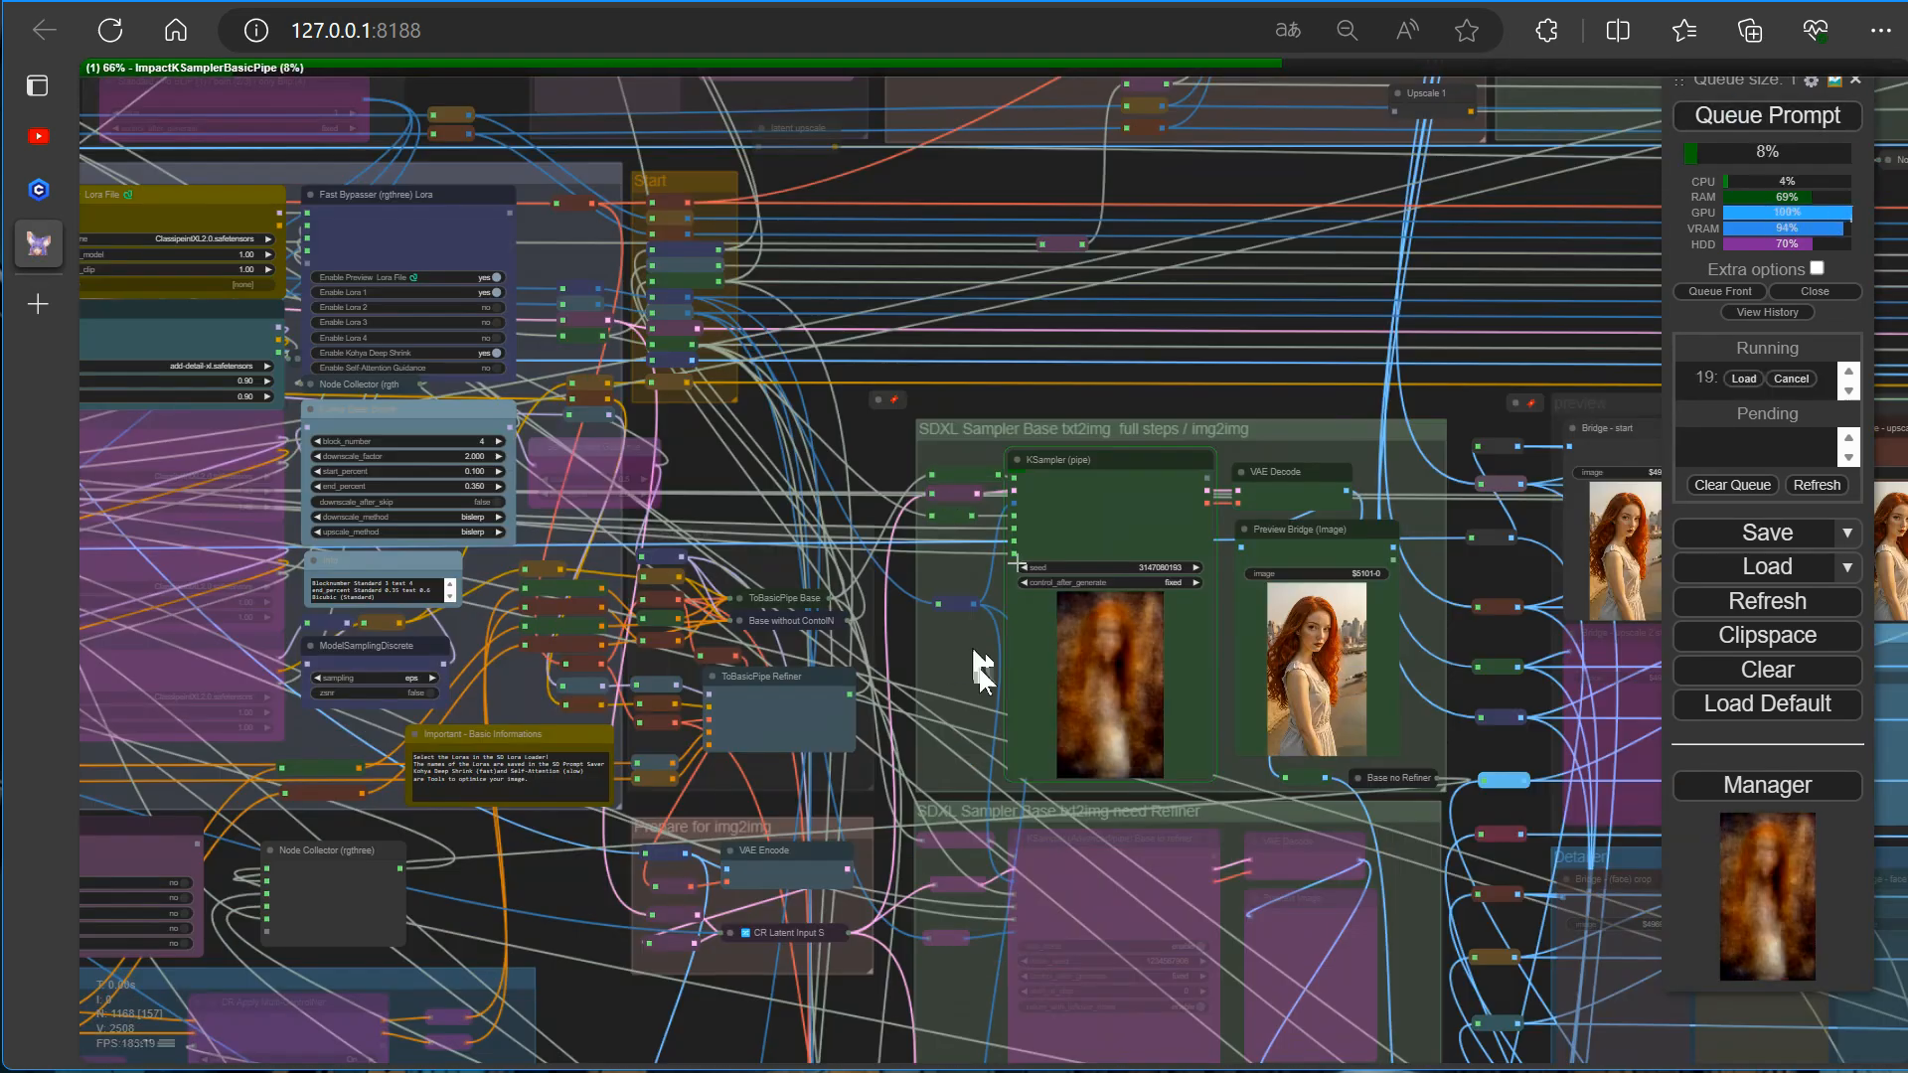
pyautogui.scroll(-8, 978, 667)
pyautogui.scroll(12, 632, 789)
pyautogui.click(482, 773)
pyautogui.press('2')
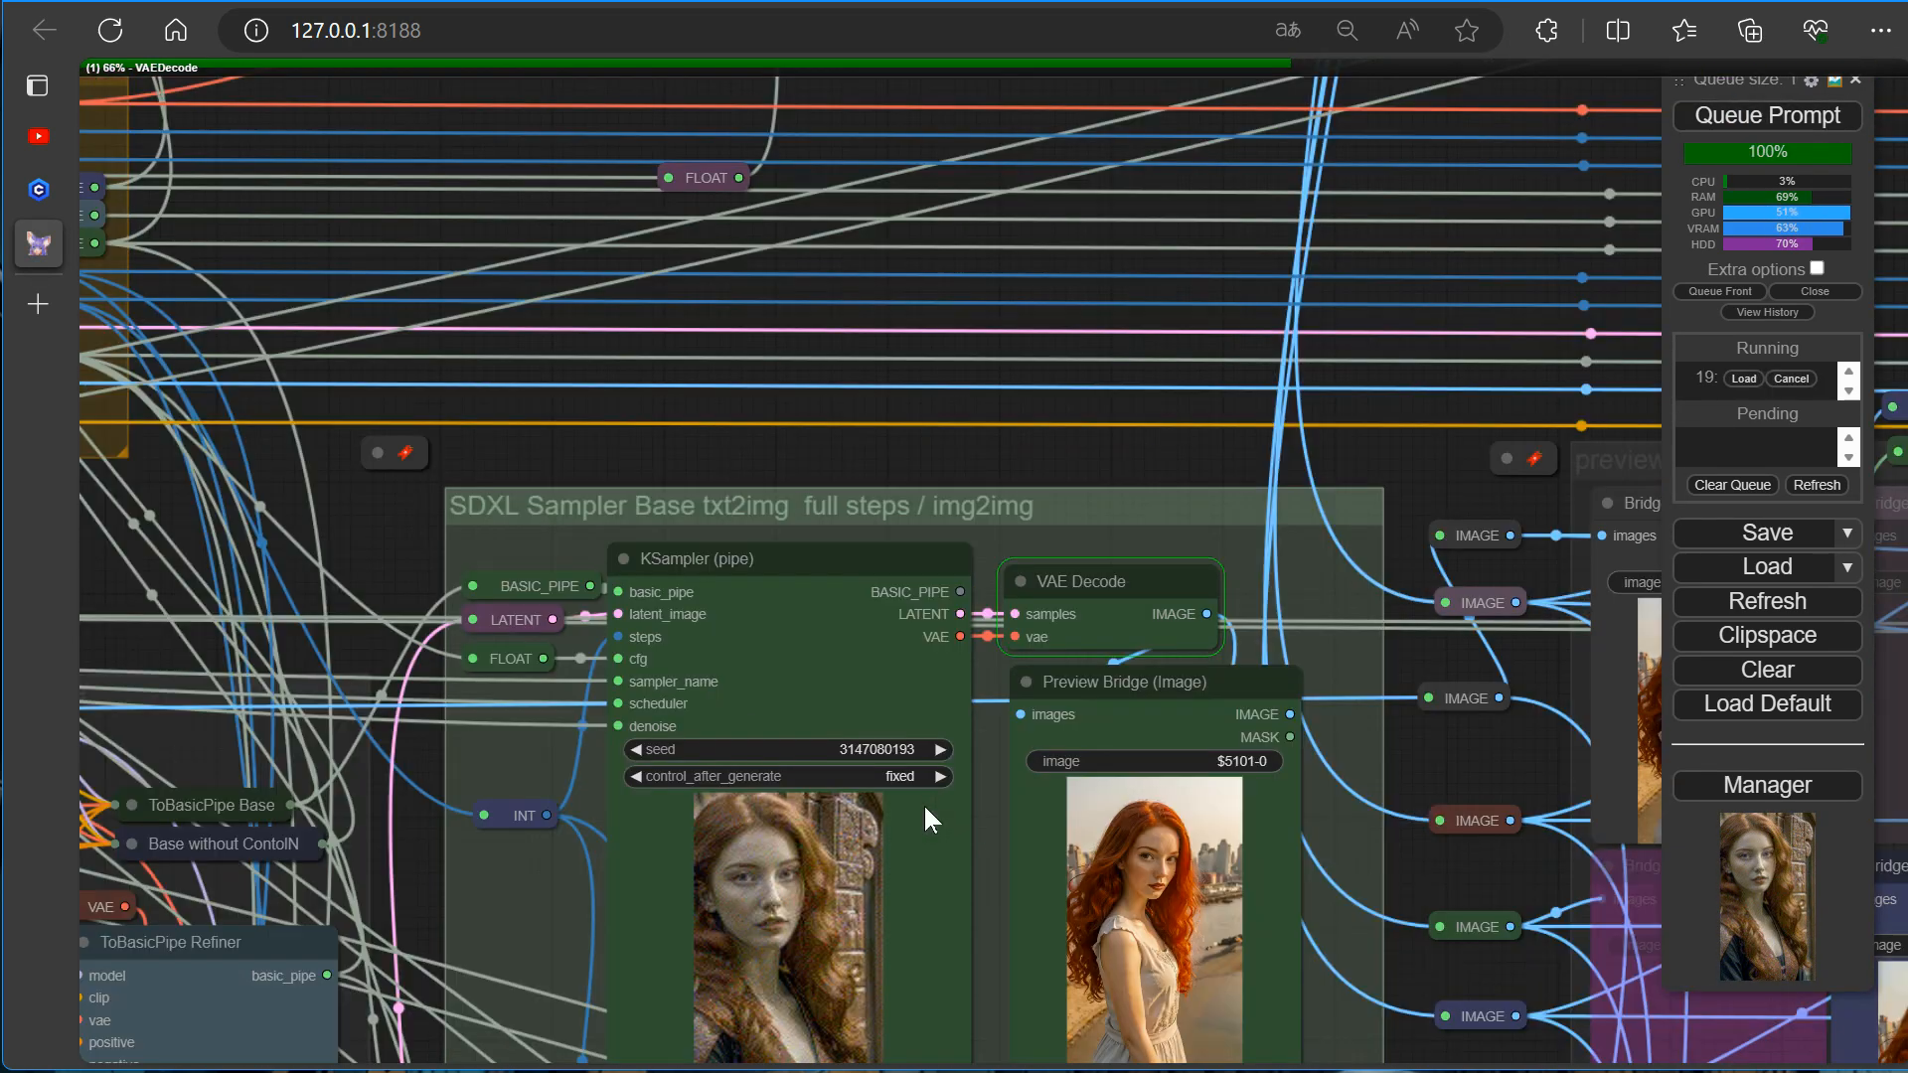
pyautogui.press('3')
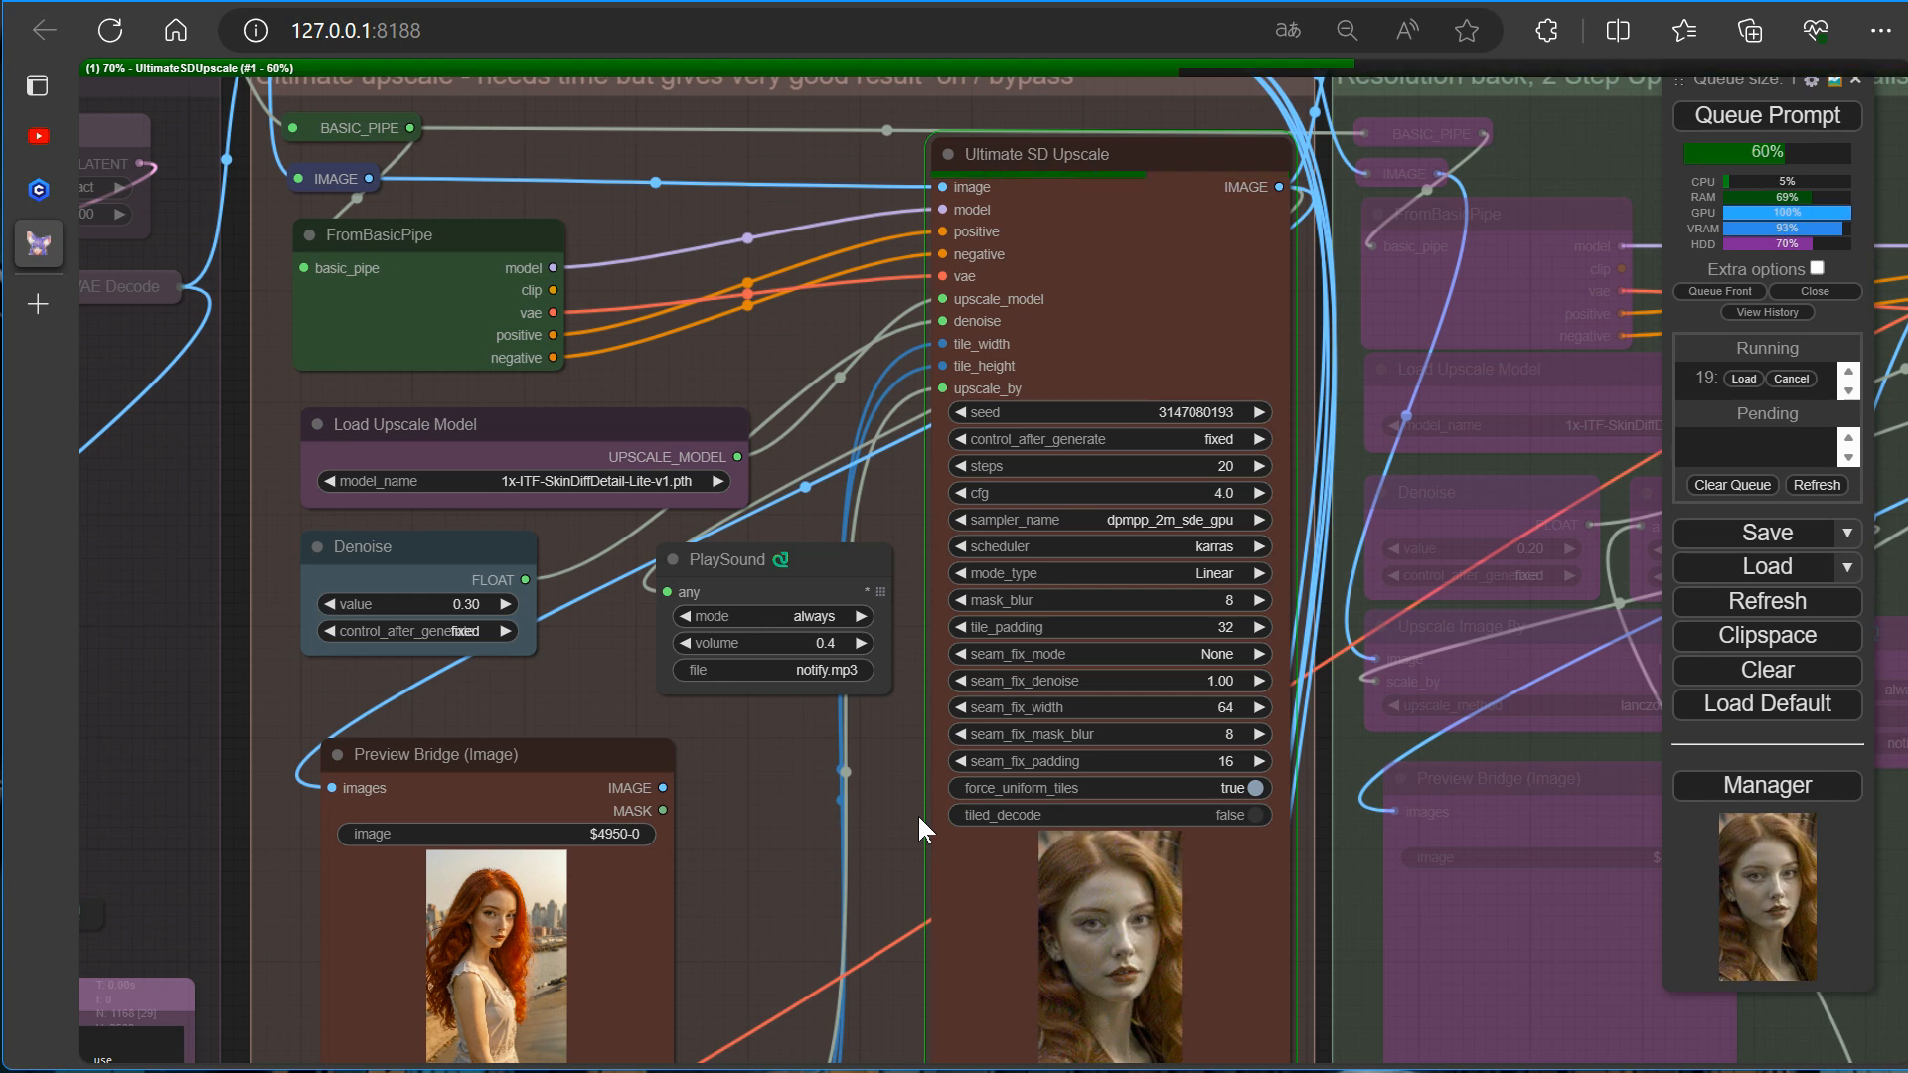
# Follow the running generation through the preview bridges and the upscale and highresfix groups.
pyautogui.scroll(-8, 993, 636)
pyautogui.scroll(10, 946, 604)
pyautogui.scroll(-10, 946, 608)
pyautogui.moveTo(1333, 914); pyautogui.dragTo(139, 472)
pyautogui.scroll(12, 946, 735)
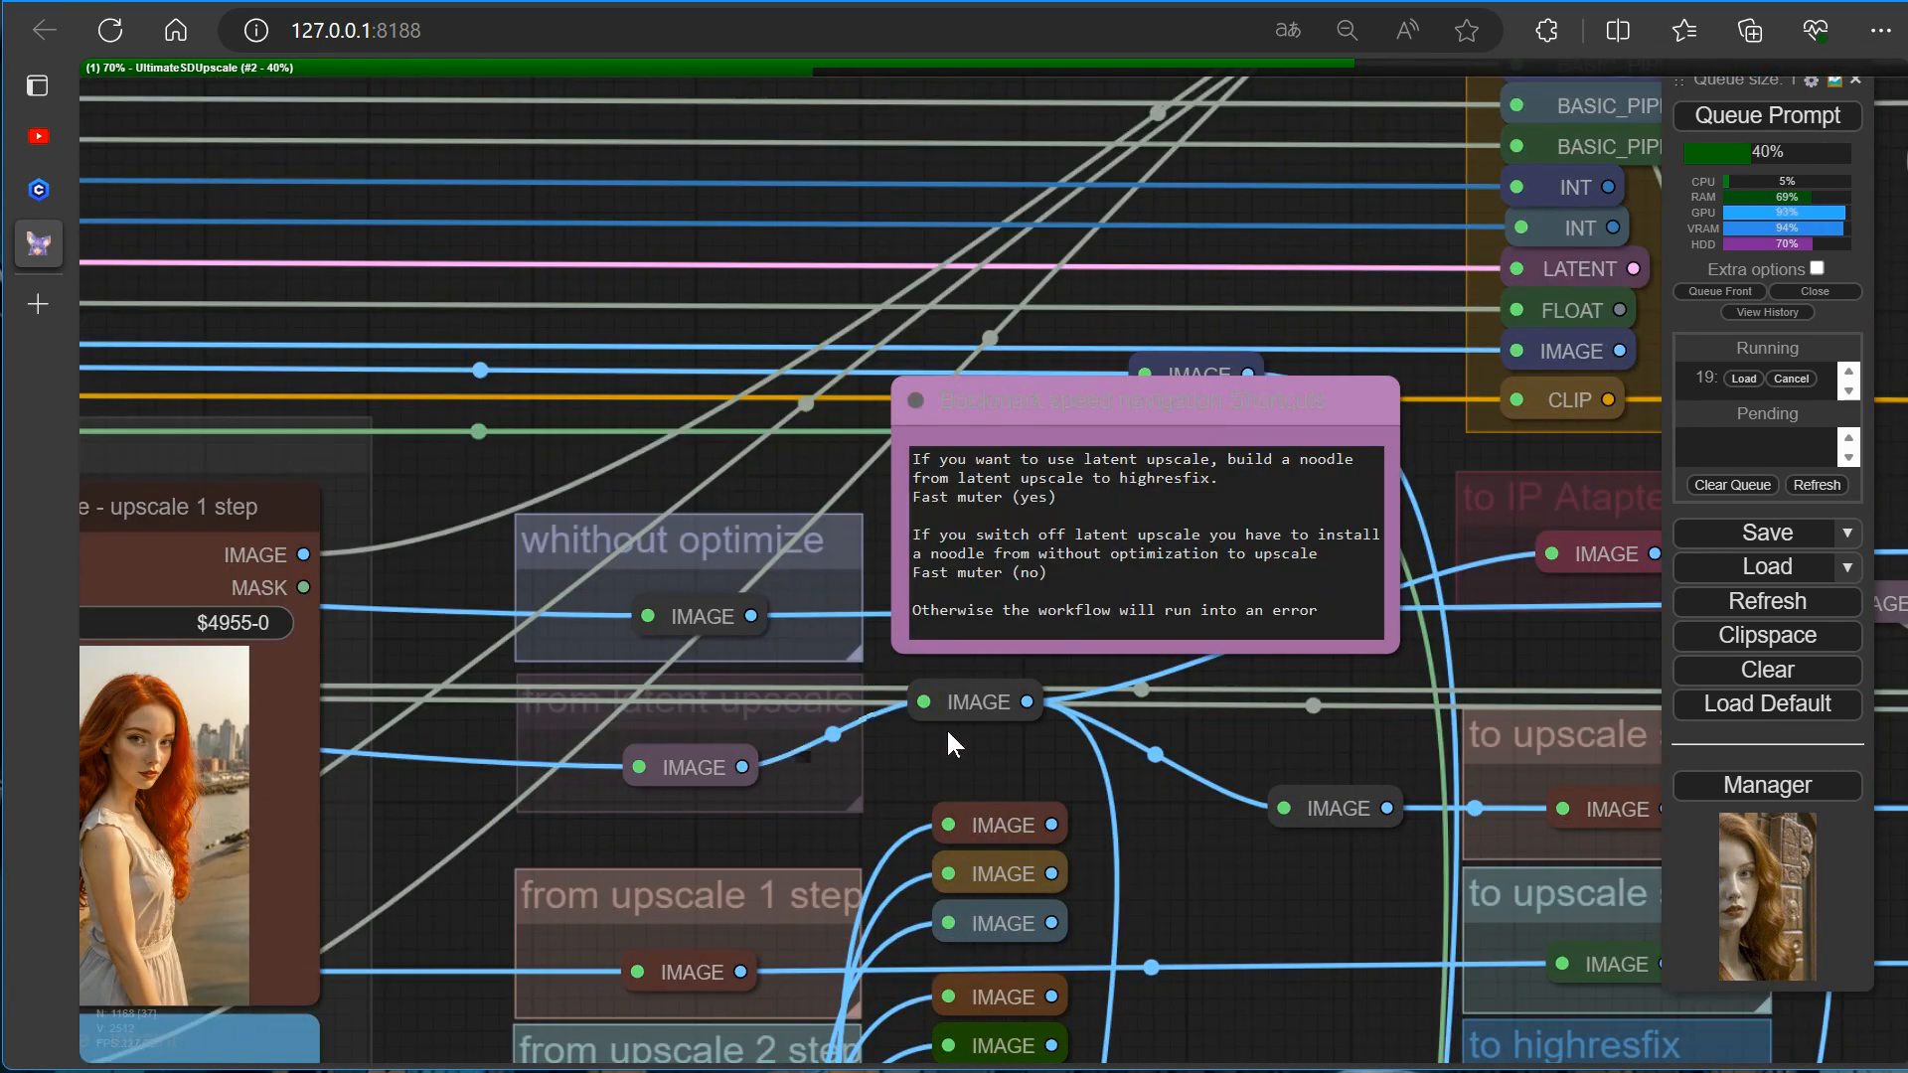
pyautogui.scroll(-7, 946, 736)
pyautogui.moveTo(1126, 914); pyautogui.dragTo(707, 847)
pyautogui.scroll(-9, 732, 635)
pyautogui.scroll(2, 969, 355)
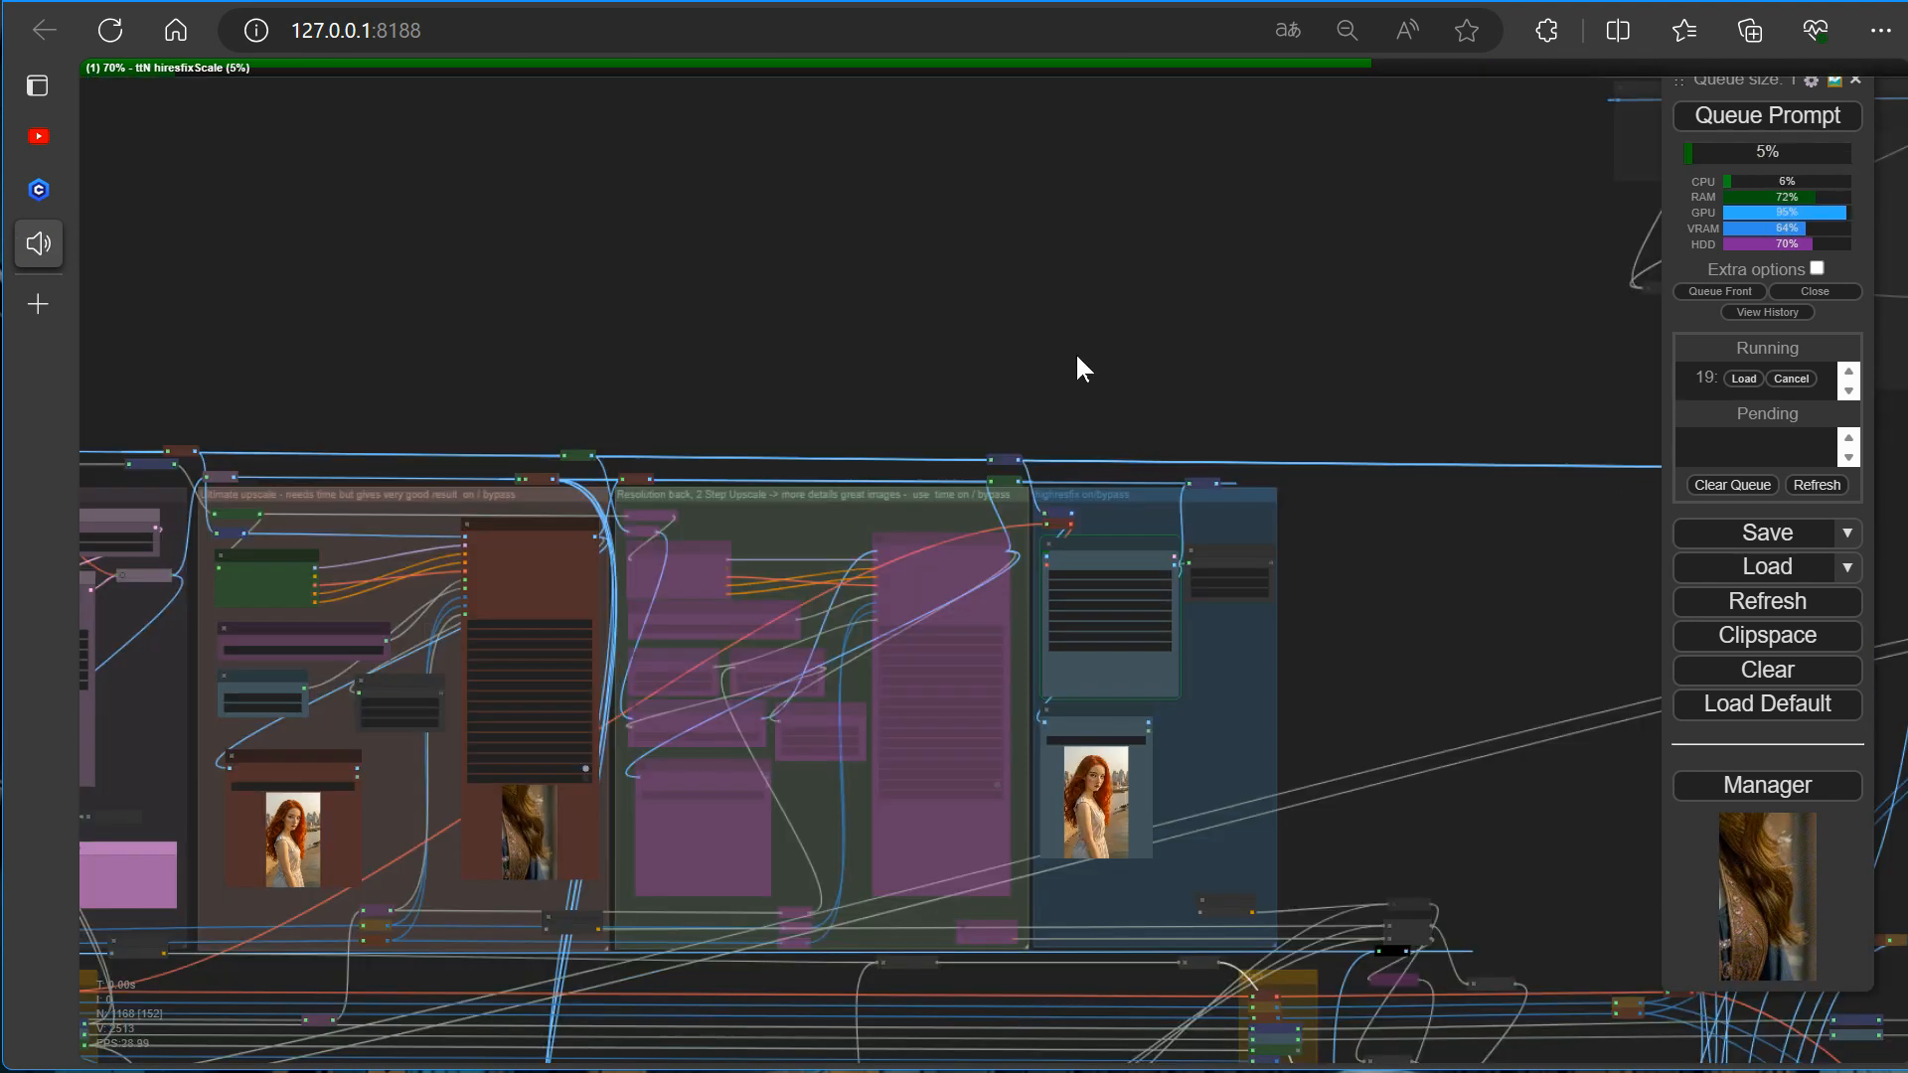
# Compare the upscaled portrait with its original in the Image Comparer, checking the face and hair.
pyautogui.scroll(8, 1216, 856)
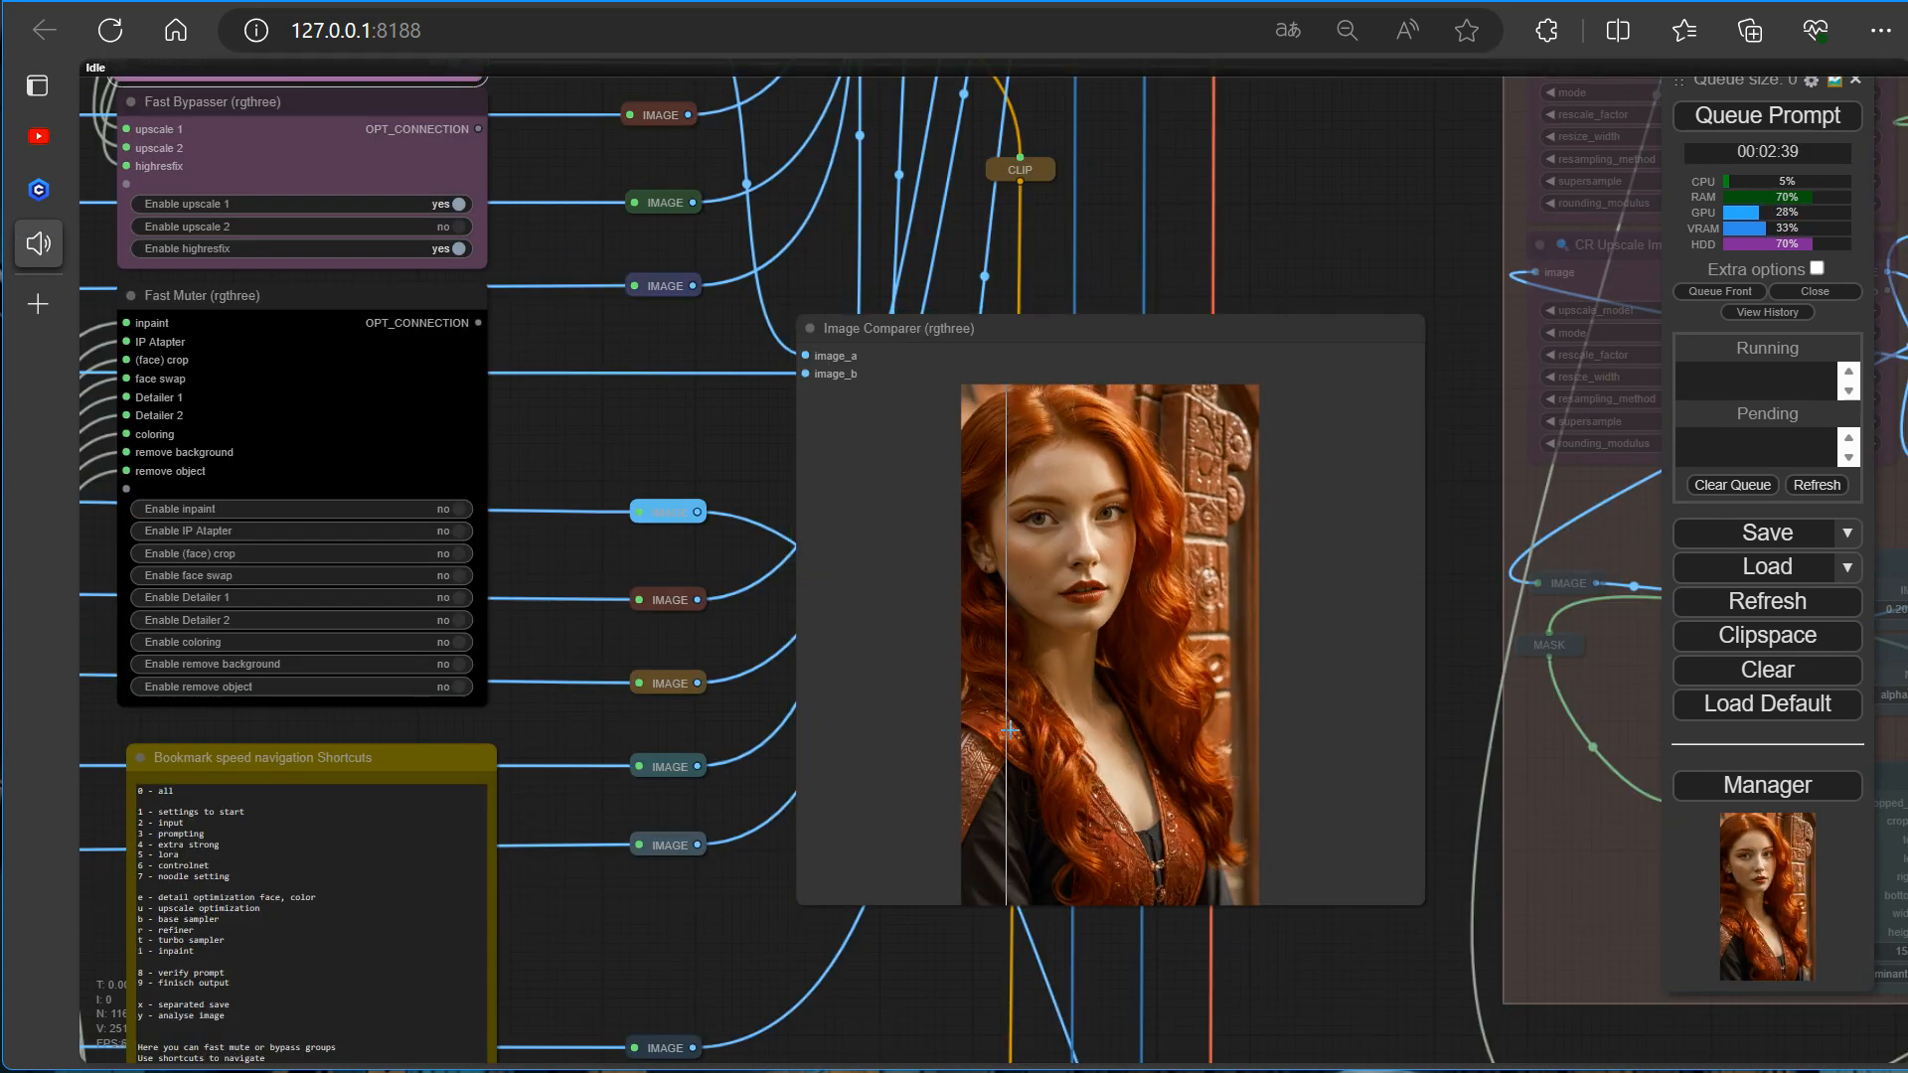
pyautogui.scroll(12, 1010, 731)
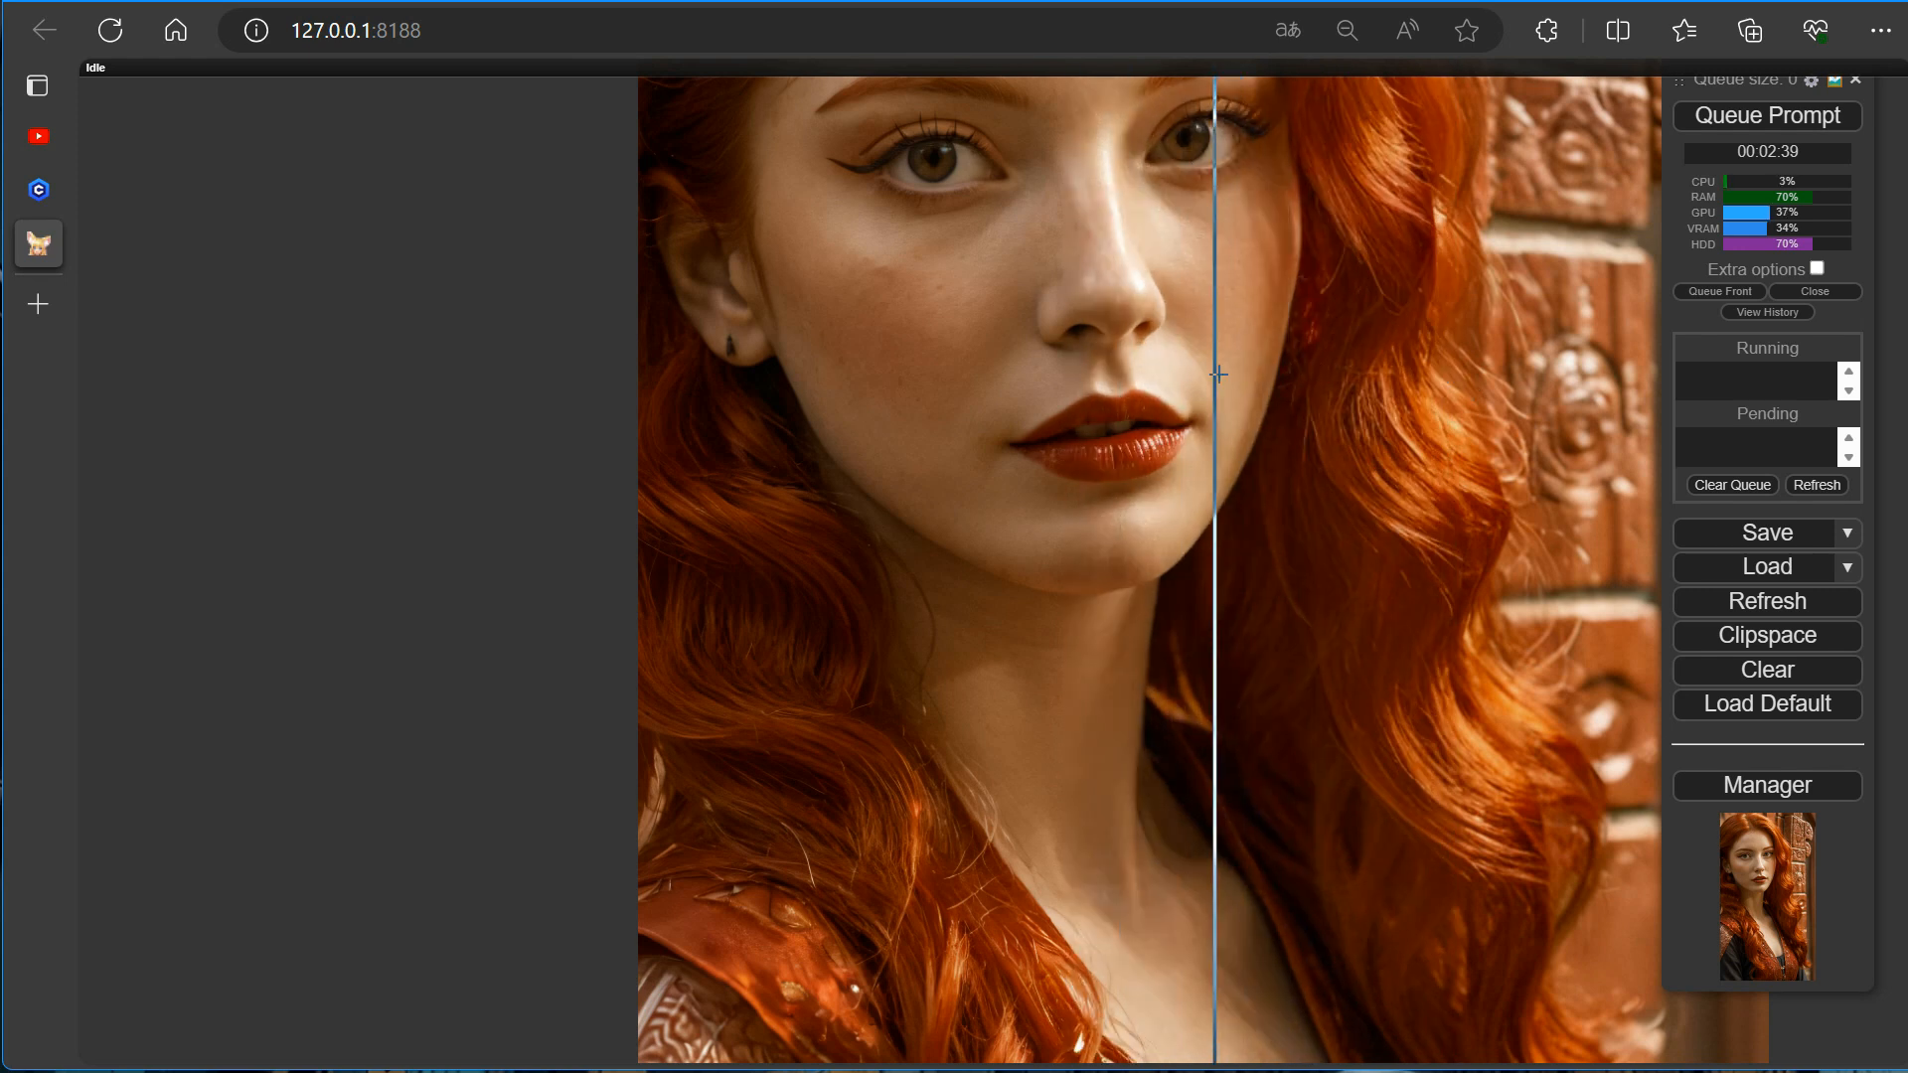
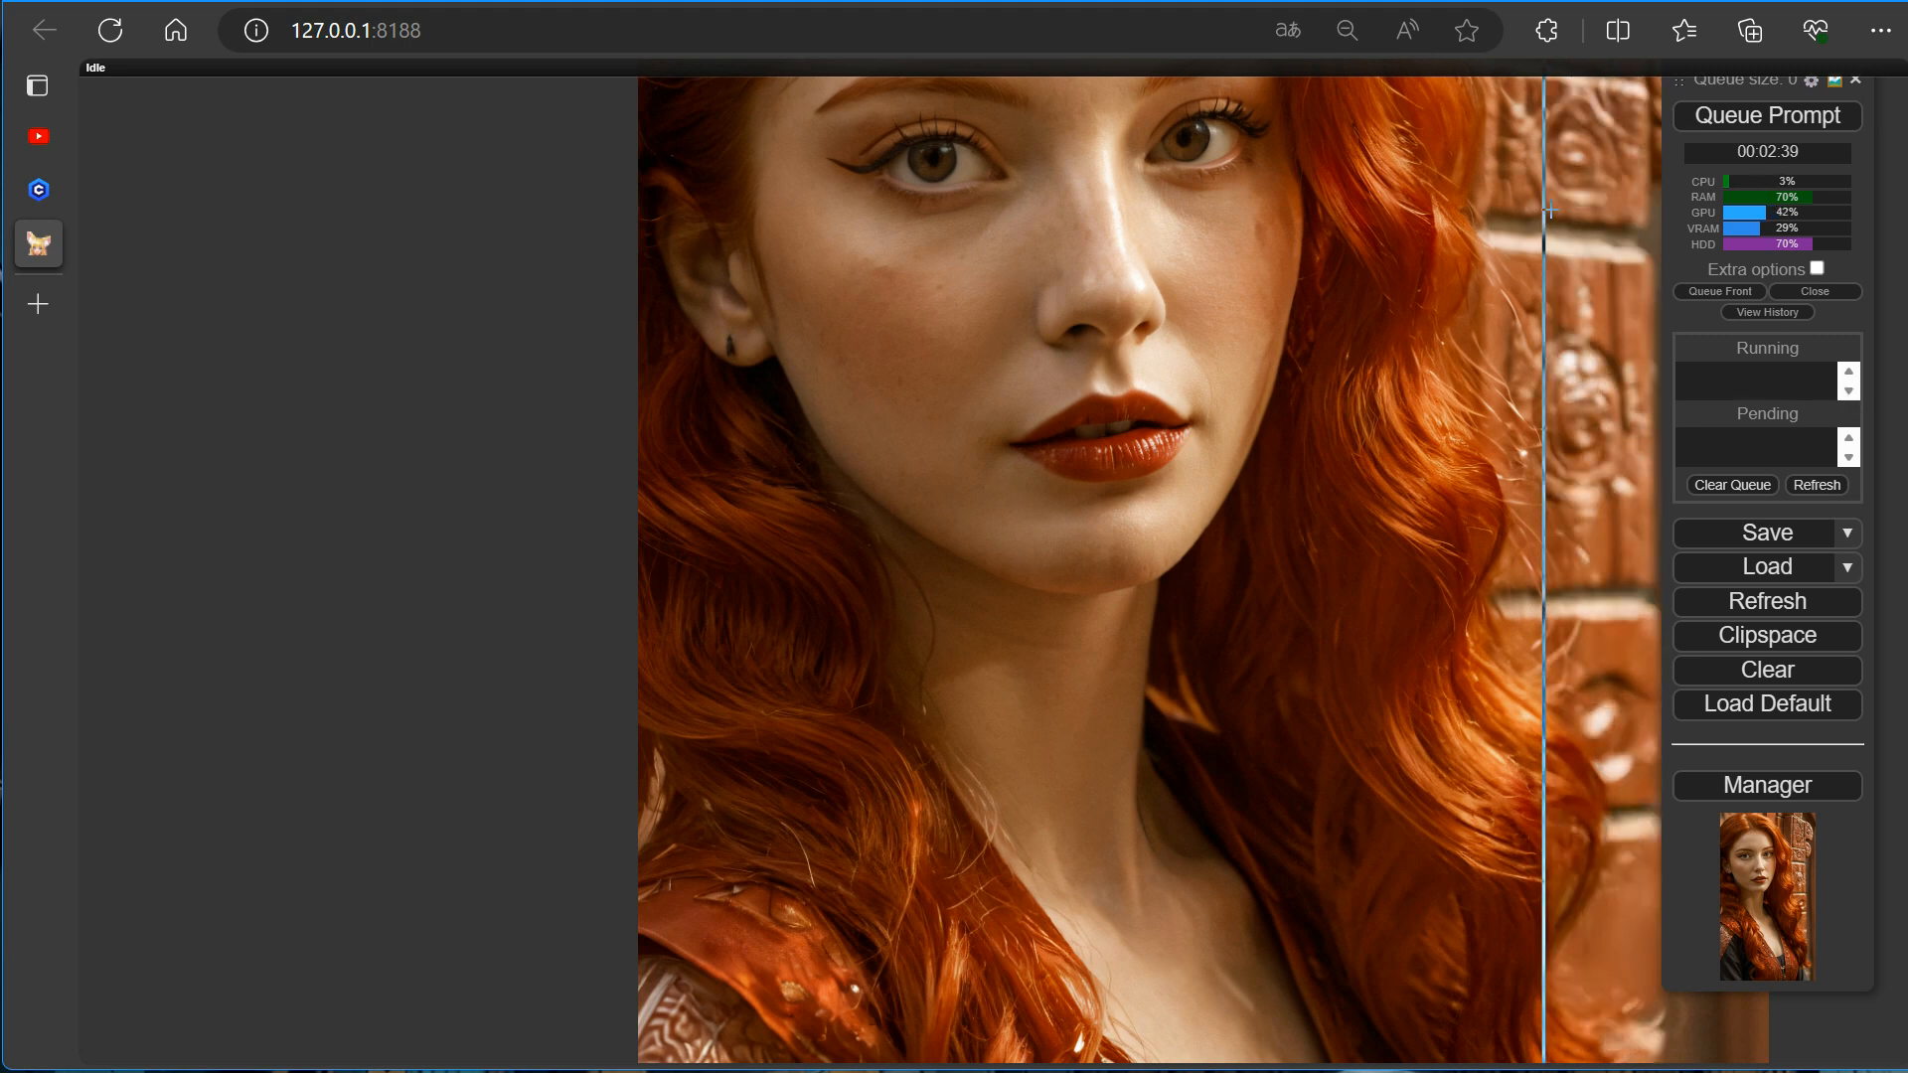
pyautogui.scroll(-6, 1441, 502)
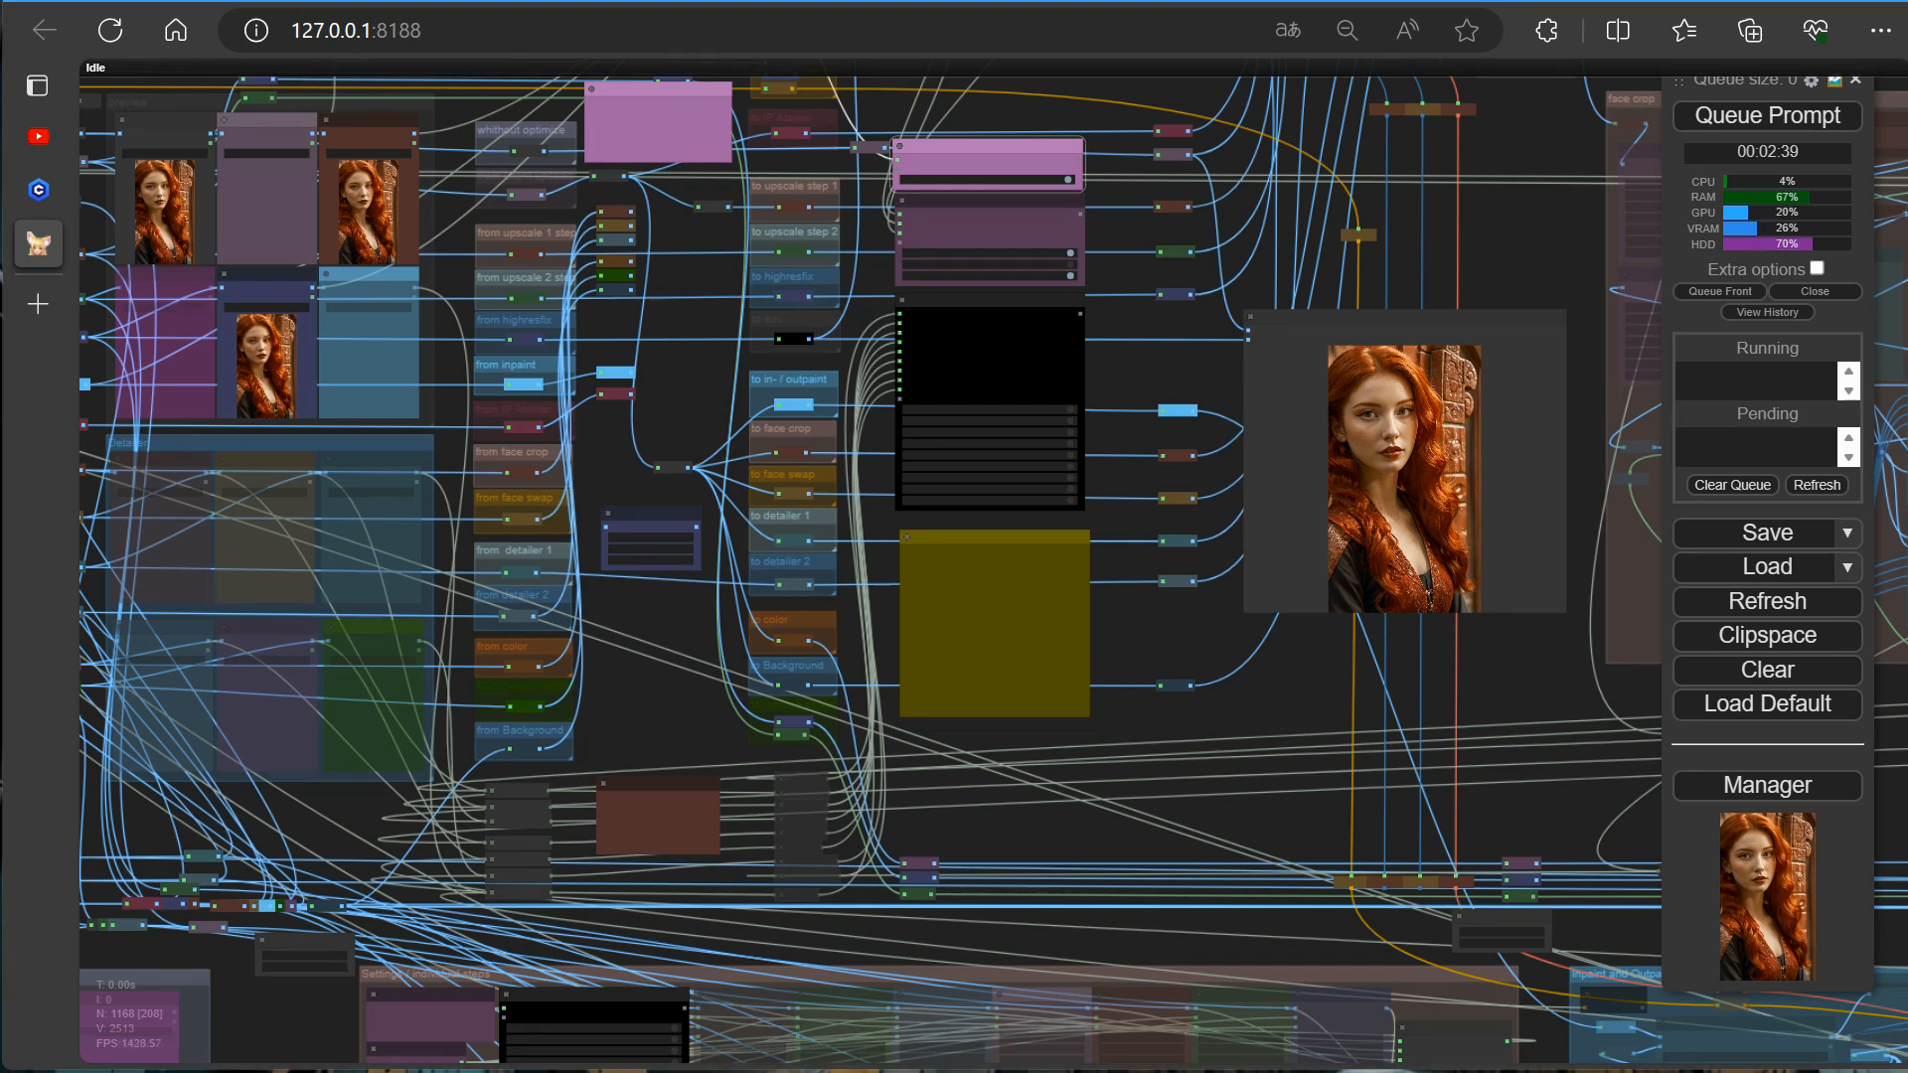
# Survey the inpaint and outpaint group and the surrounding optimization groups, ending at the Fast Muter list beside the Image Comparer.
pyautogui.scroll(-7, 1558, 761)
pyautogui.moveTo(1550, 755); pyautogui.dragTo(634, 409)
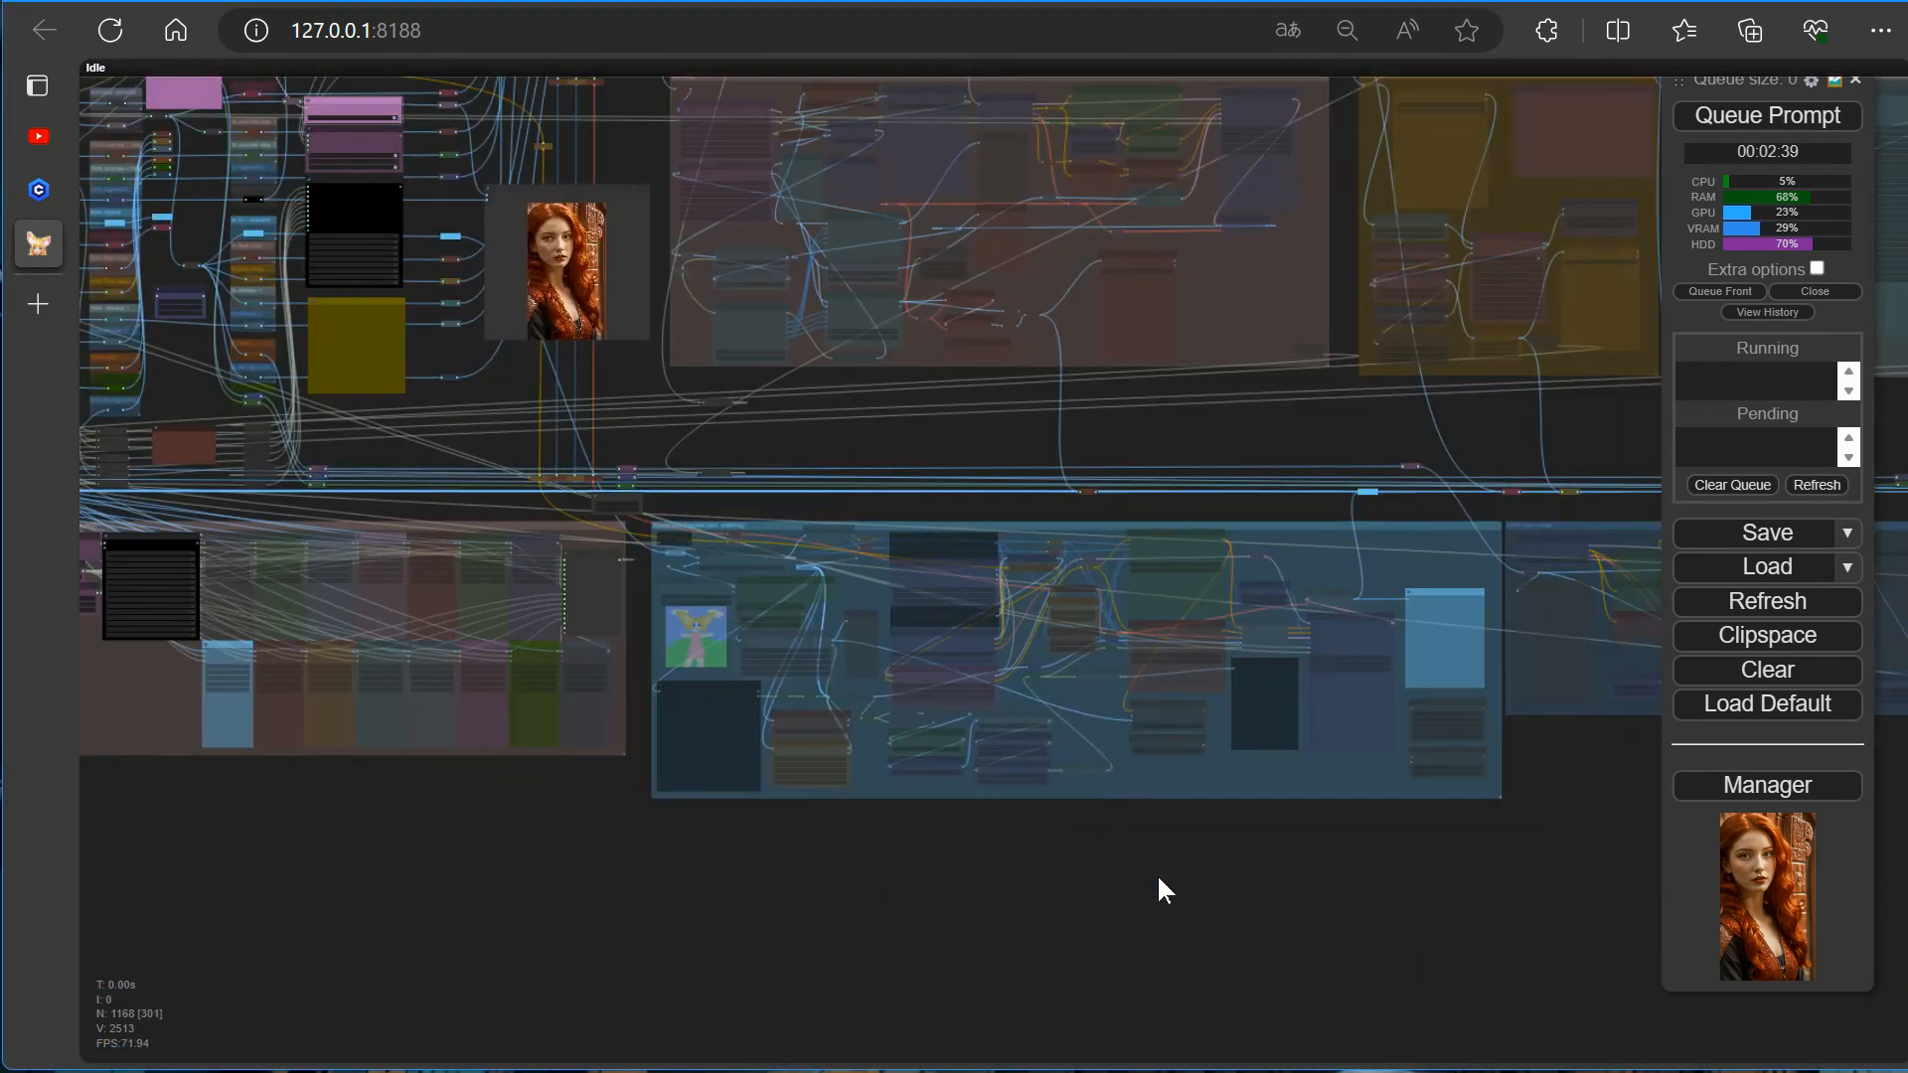
pyautogui.scroll(3, 1156, 875)
pyautogui.scroll(3, 942, 841)
pyautogui.moveTo(937, 839); pyautogui.dragTo(894, 1039)
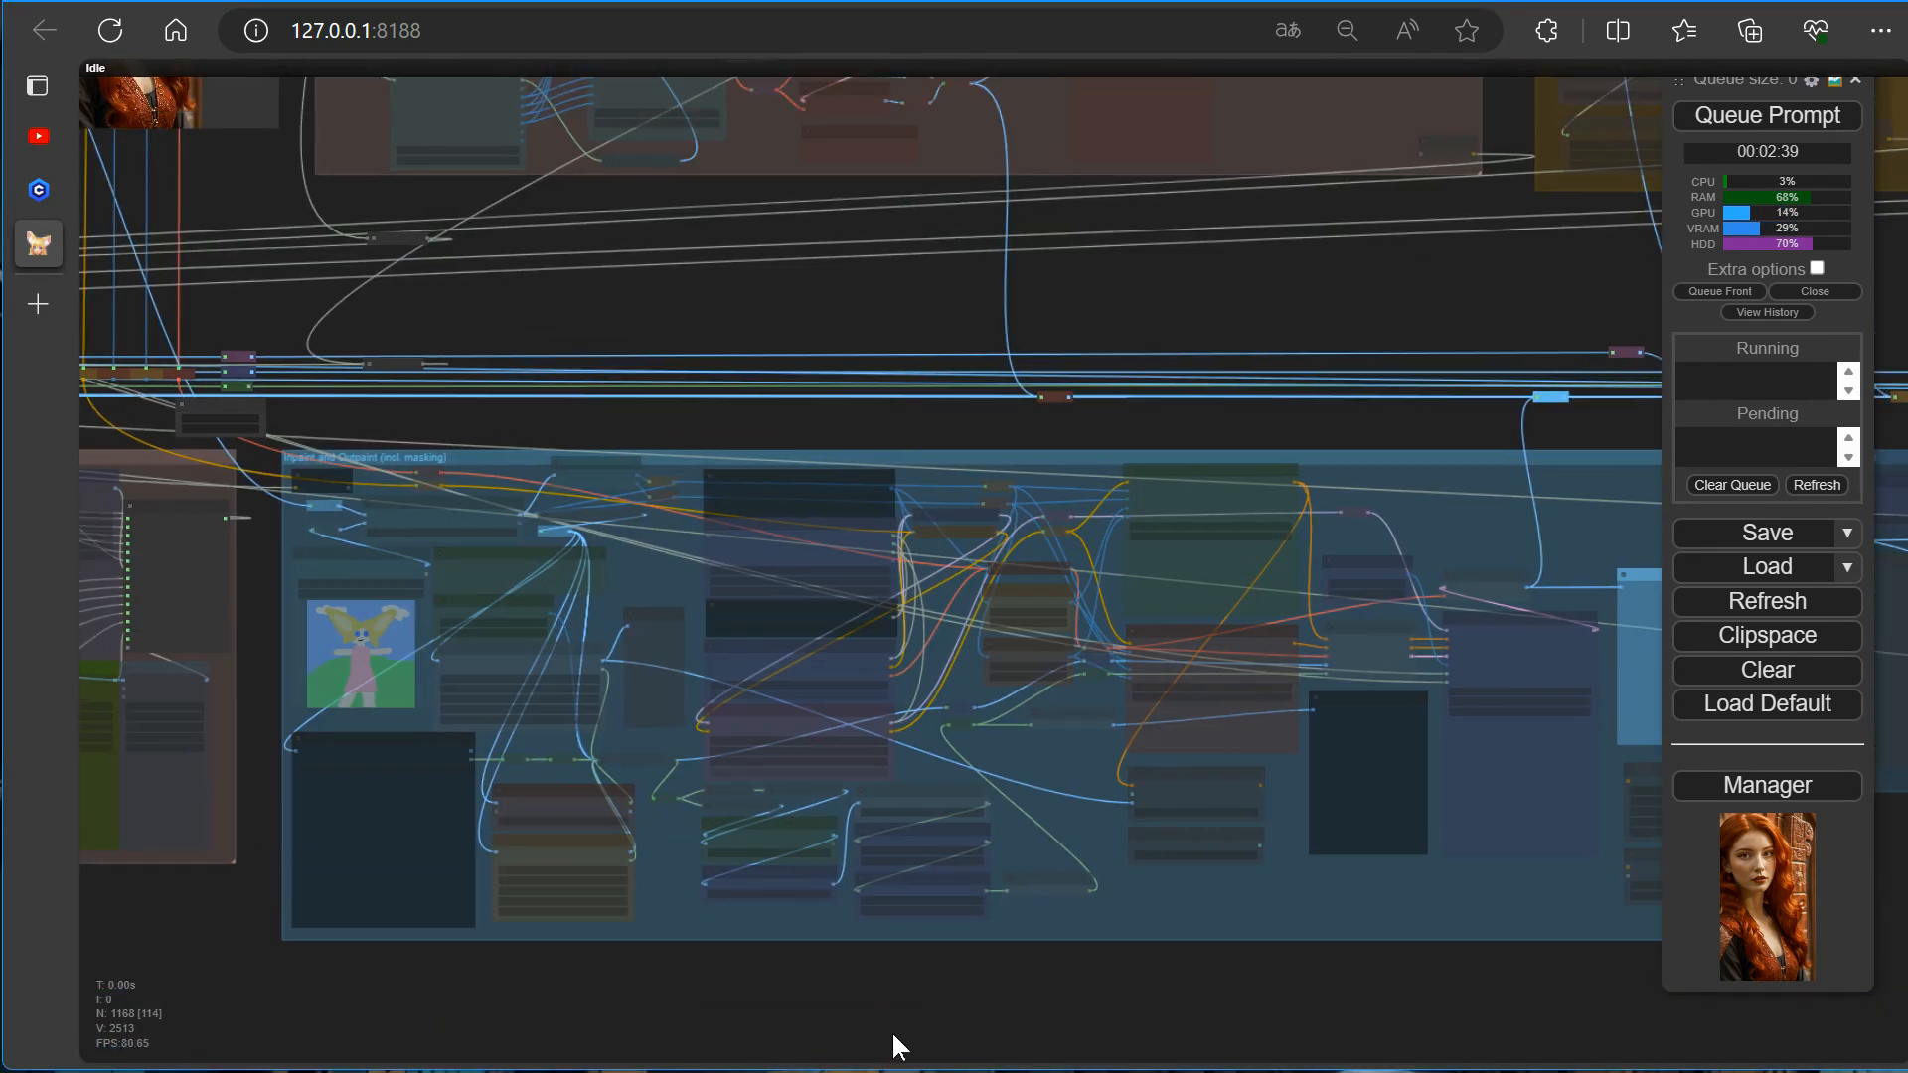
pyautogui.scroll(-7, 879, 767)
pyautogui.moveTo(568, 203); pyautogui.dragTo(534, 617)
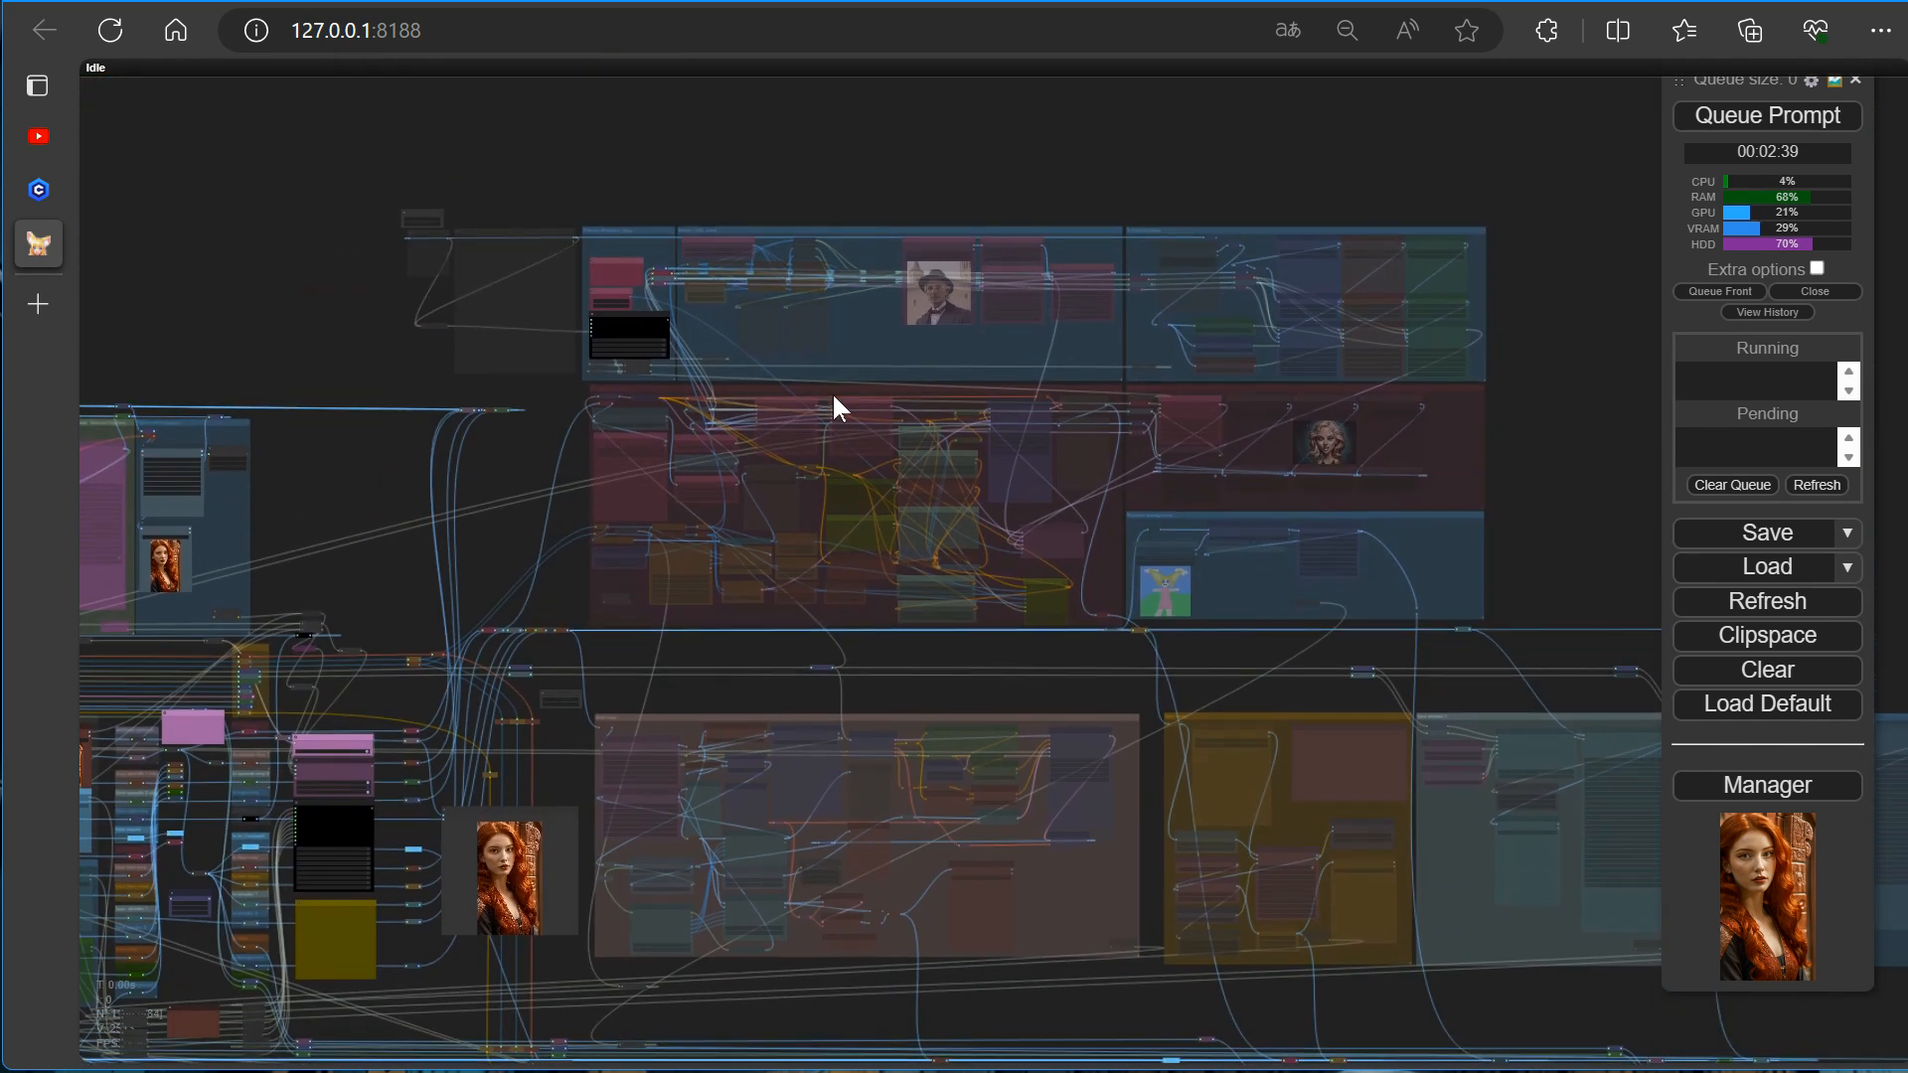
pyautogui.scroll(2, 535, 586)
pyautogui.moveTo(341, 502); pyautogui.dragTo(608, 310)
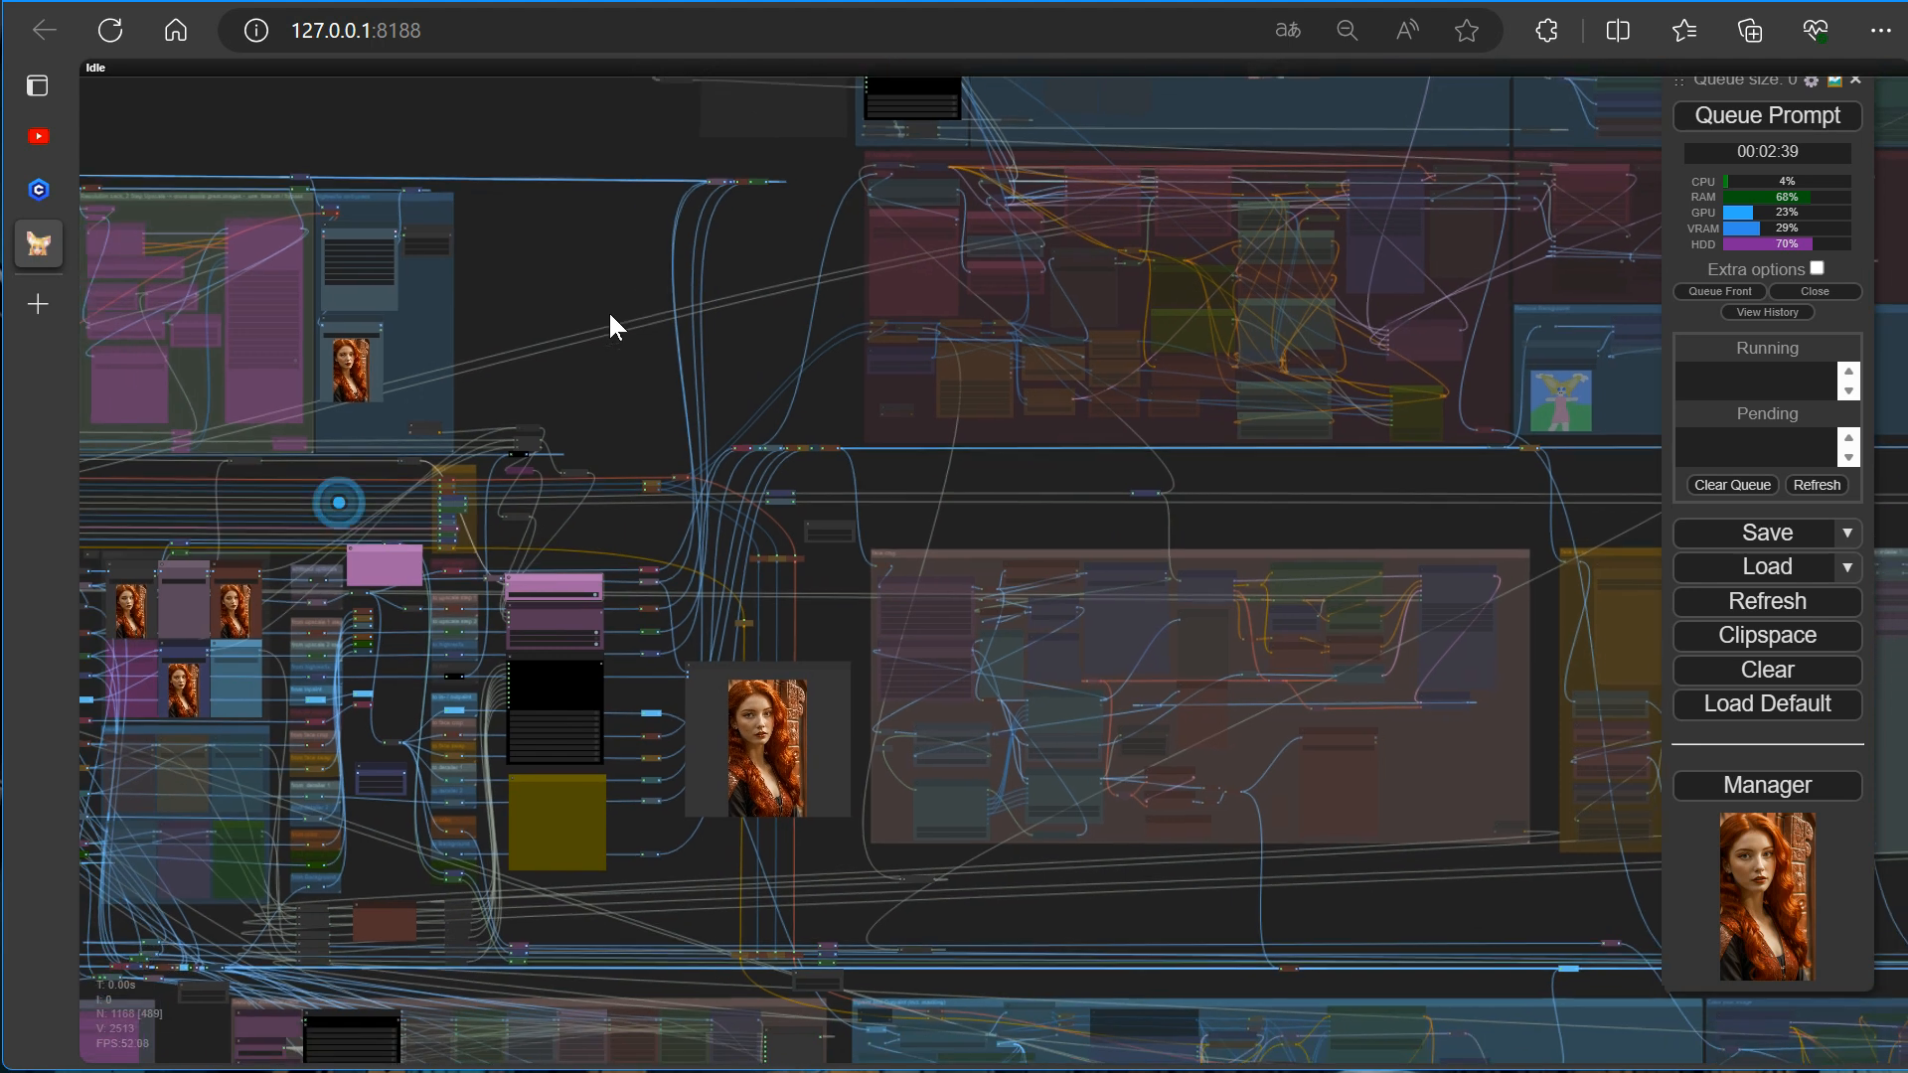
pyautogui.scroll(13, 610, 584)
pyautogui.moveTo(677, 934); pyautogui.dragTo(792, 482)
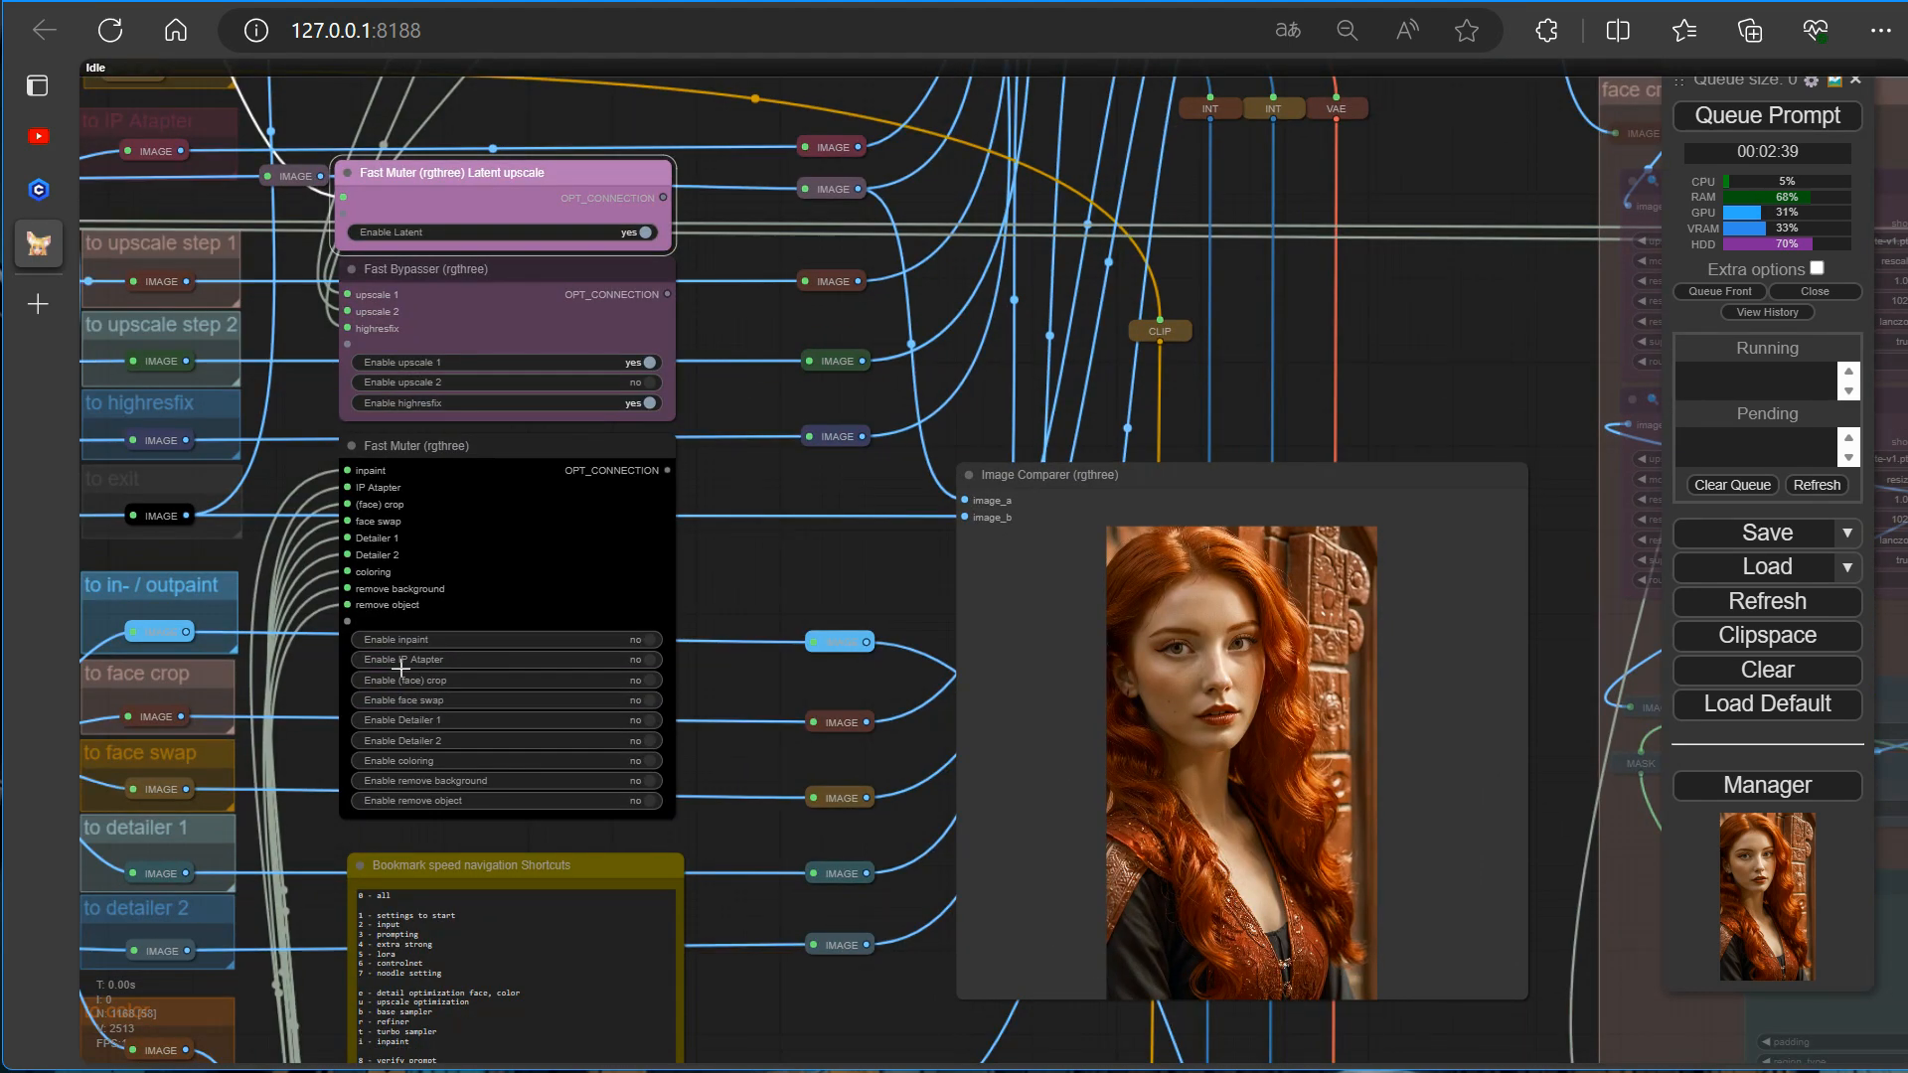
# Enable the IP Adapter in the optimization Fast Muter and examine the available IPAdapter types in its group.
pyautogui.click(651, 661)
pyautogui.moveTo(758, 264); pyautogui.dragTo(676, 924)
pyautogui.moveTo(739, 301); pyautogui.dragTo(630, 978)
pyautogui.moveTo(1078, 265); pyautogui.dragTo(373, 138)
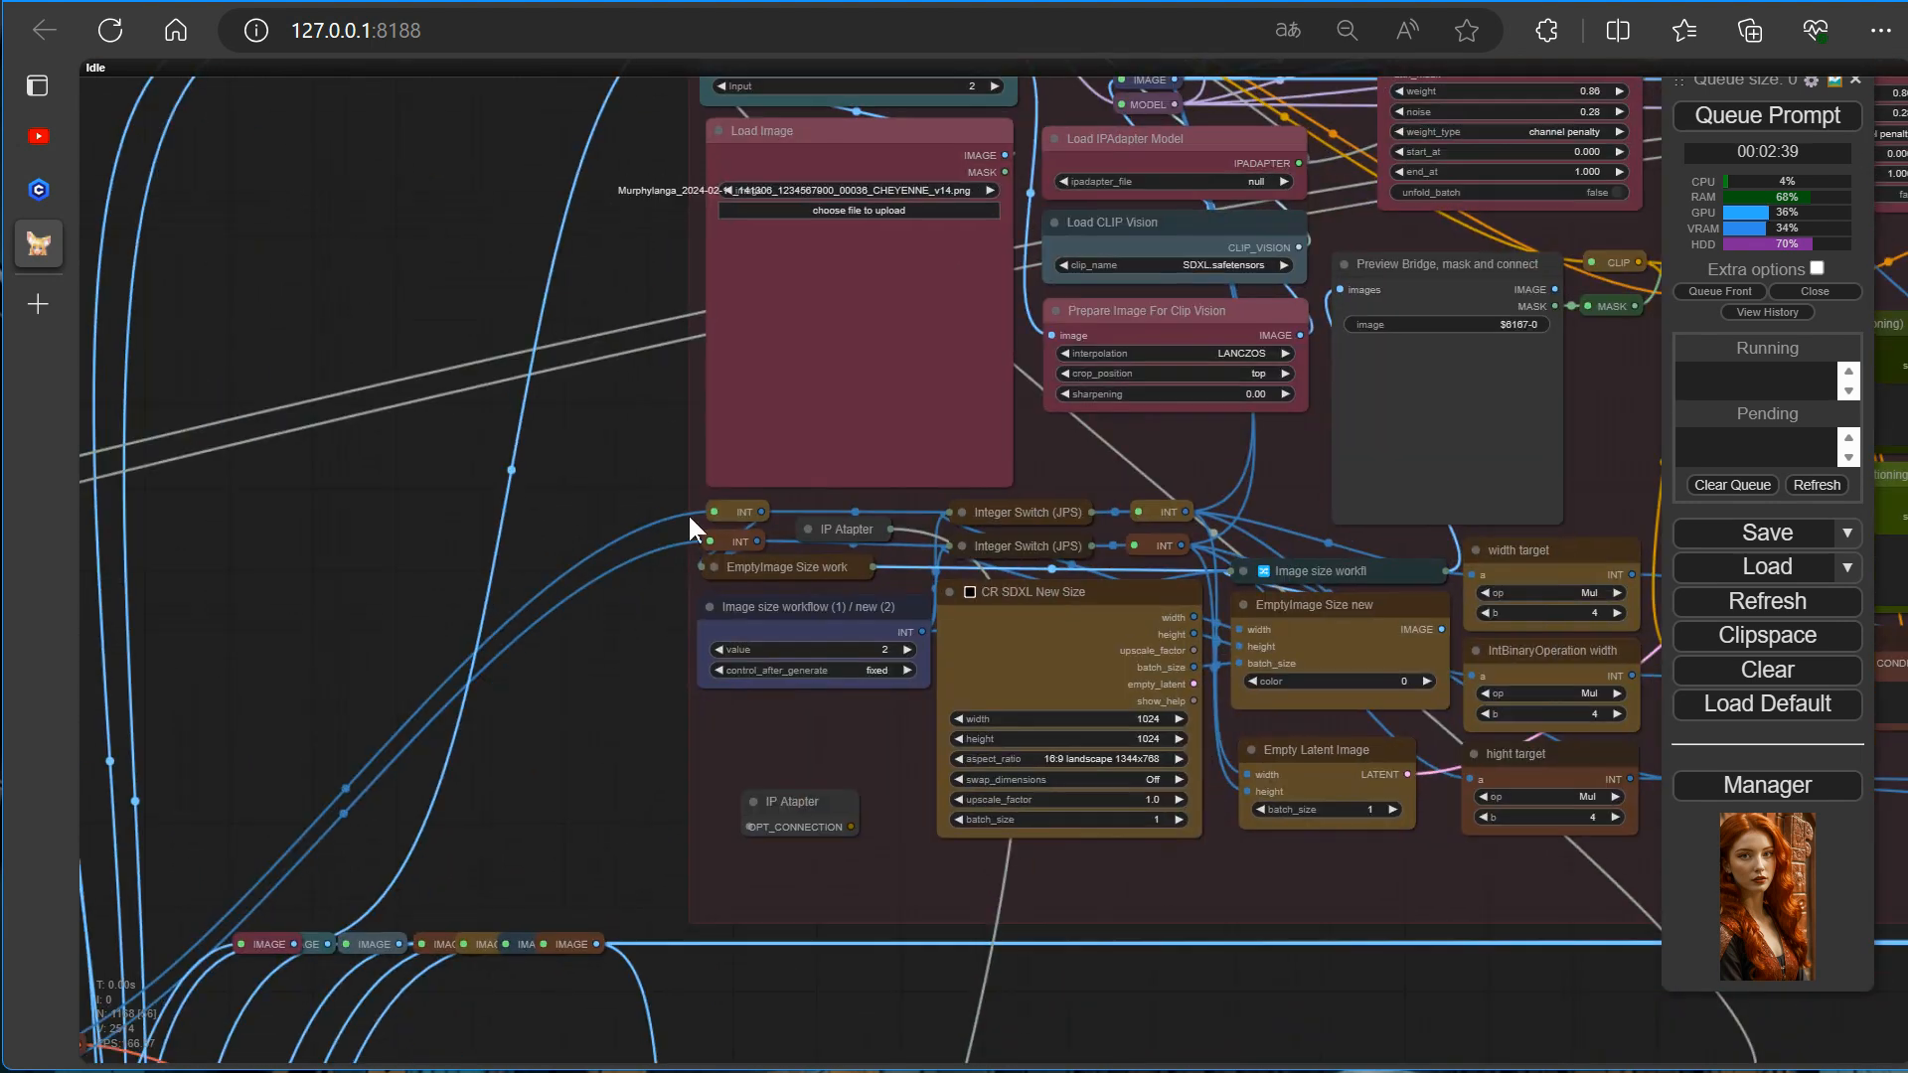
pyautogui.scroll(-3, 689, 517)
pyautogui.moveTo(590, 143); pyautogui.dragTo(383, 819)
pyautogui.scroll(4, 631, 437)
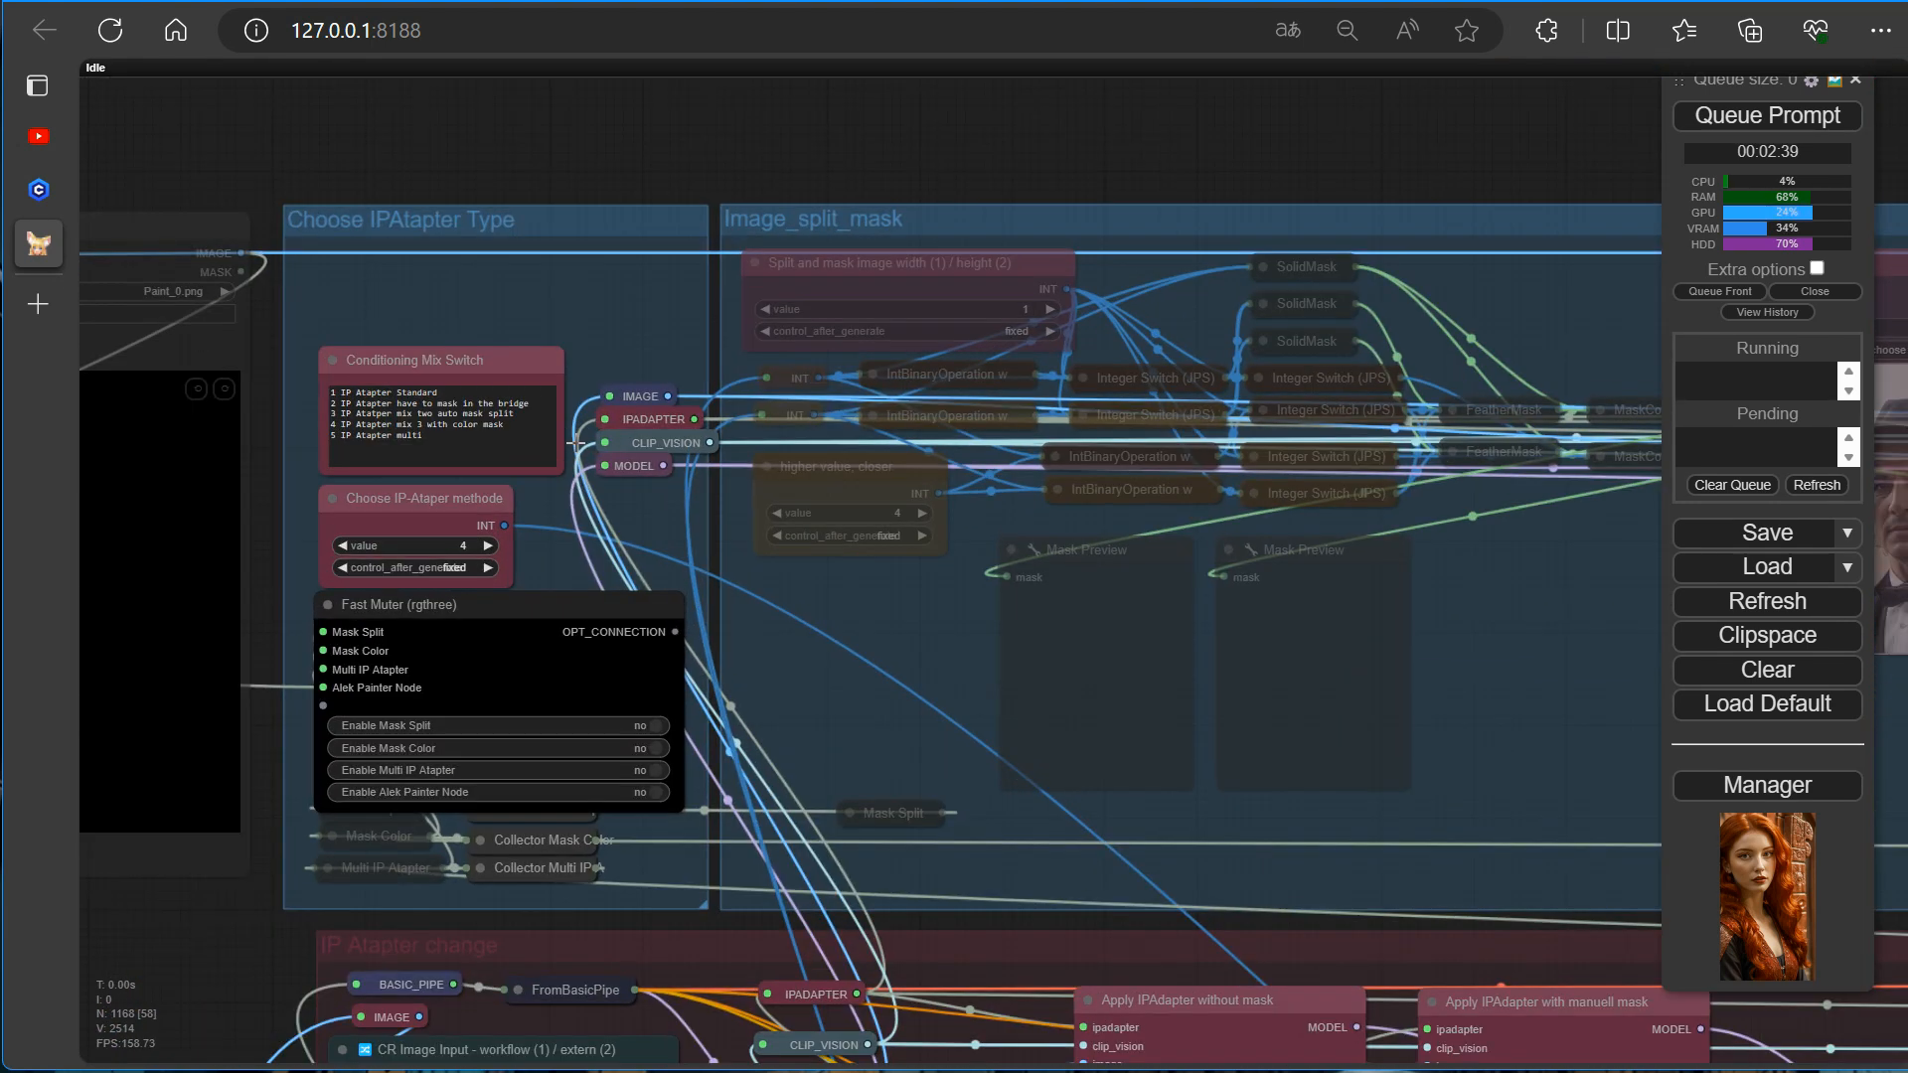
pyautogui.scroll(2, 574, 439)
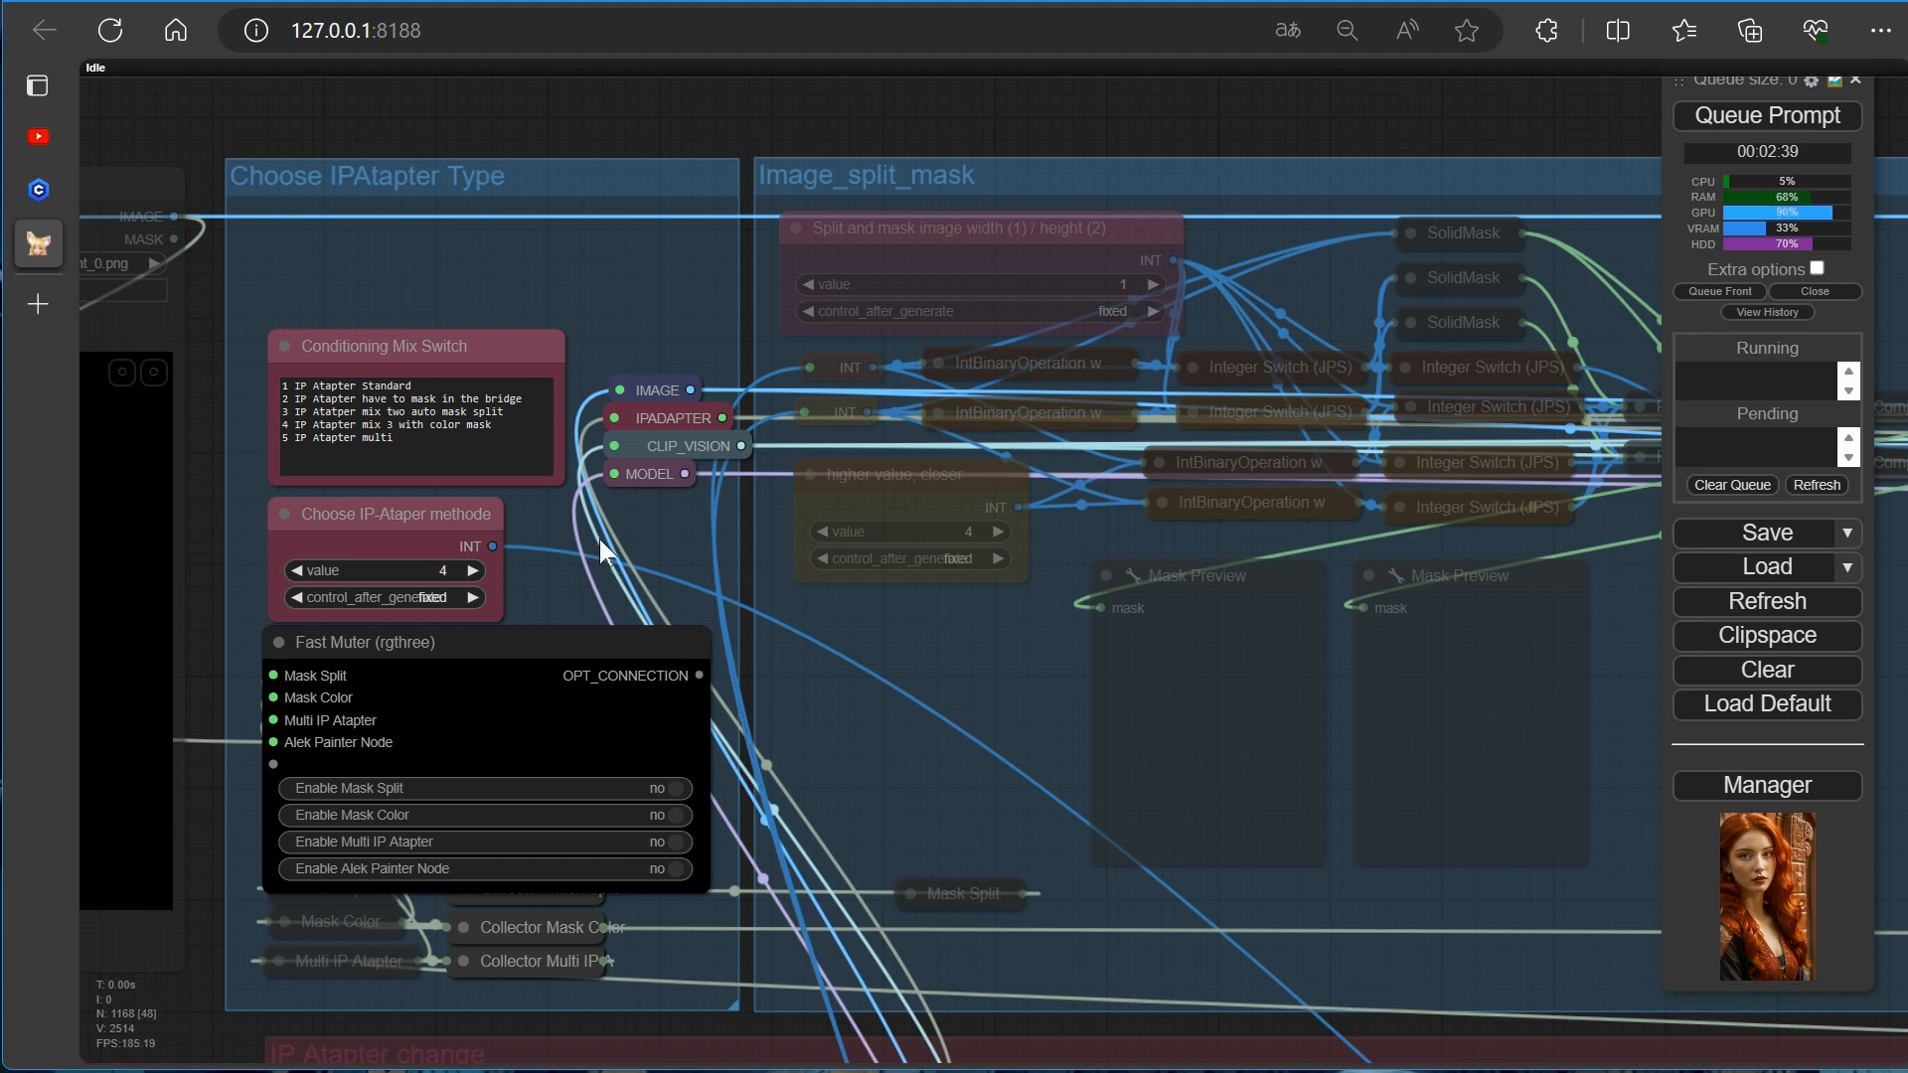
pyautogui.scroll(-4, 598, 534)
# Switch on Mask Split and Mask Color temporarily in the IPAdapter type muter to show their nodes.
pyautogui.click(650, 709)
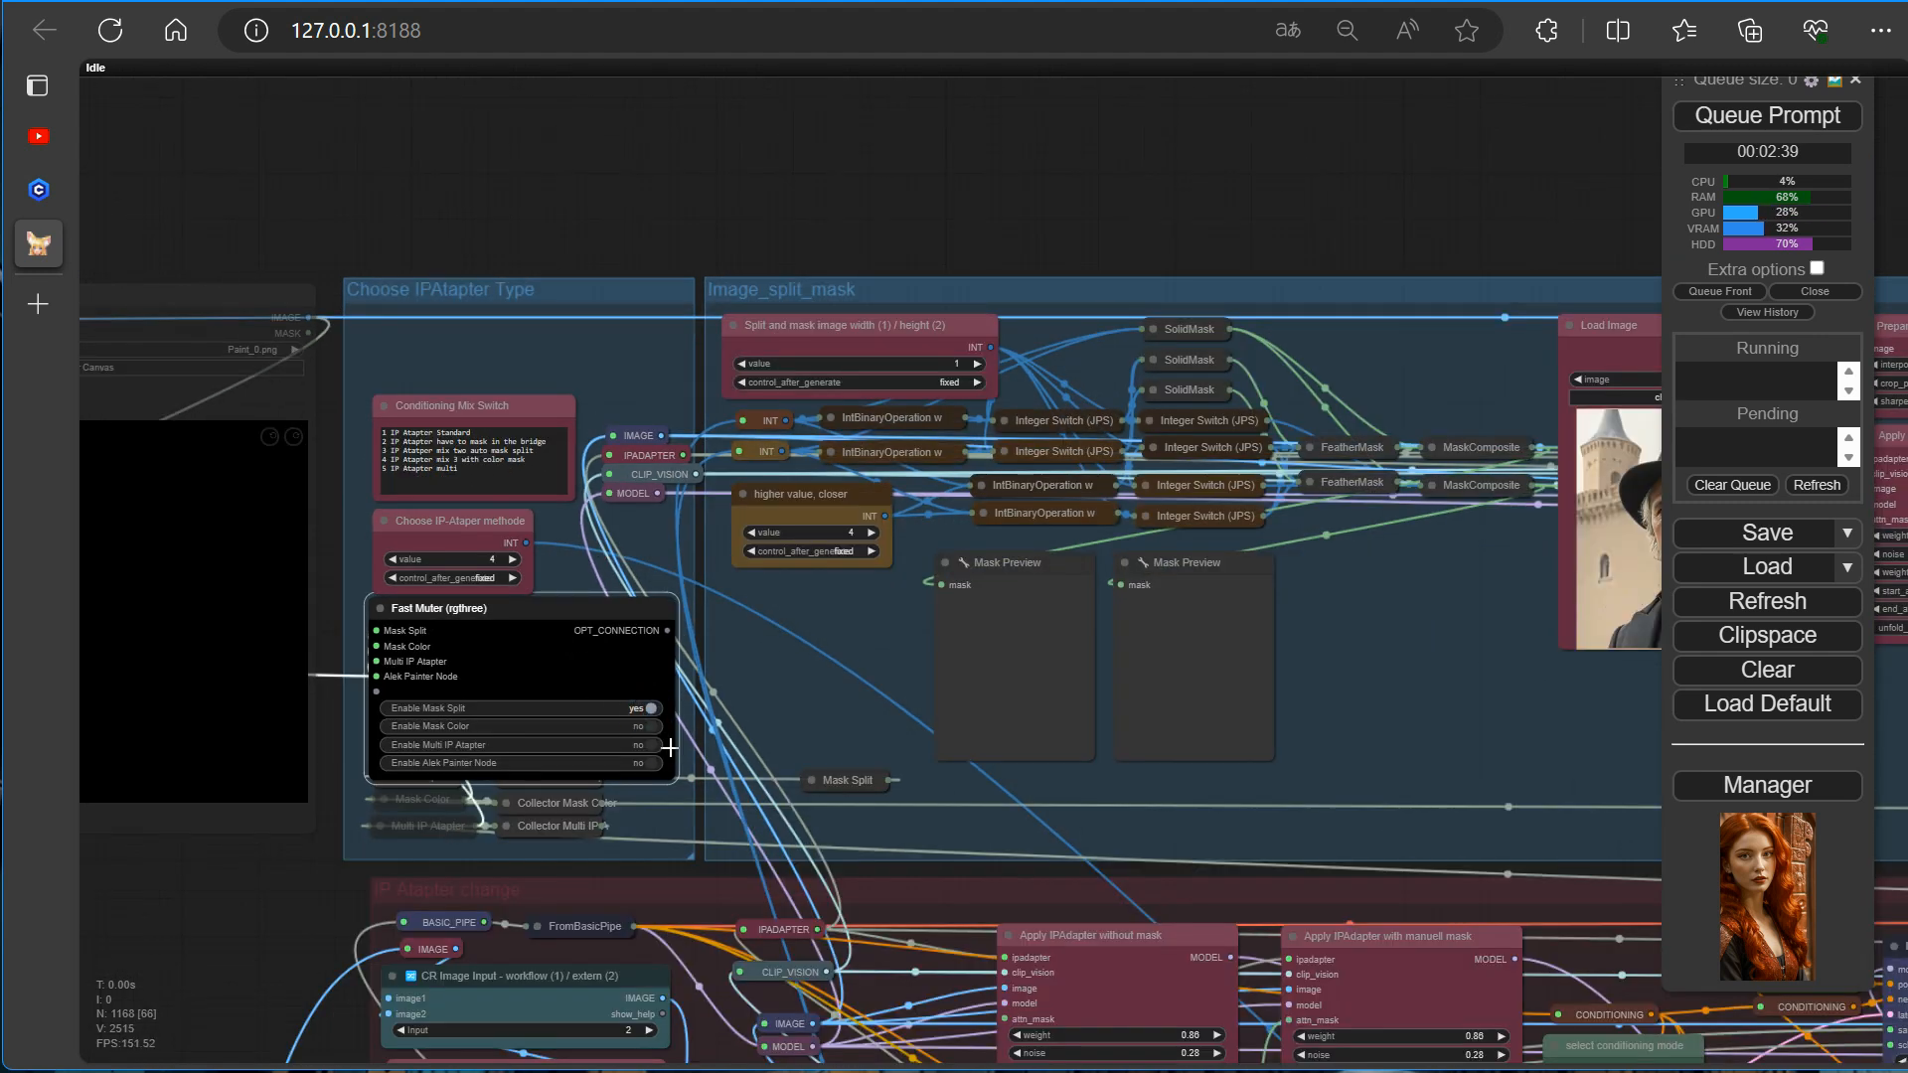
pyautogui.scroll(-3, 1291, 655)
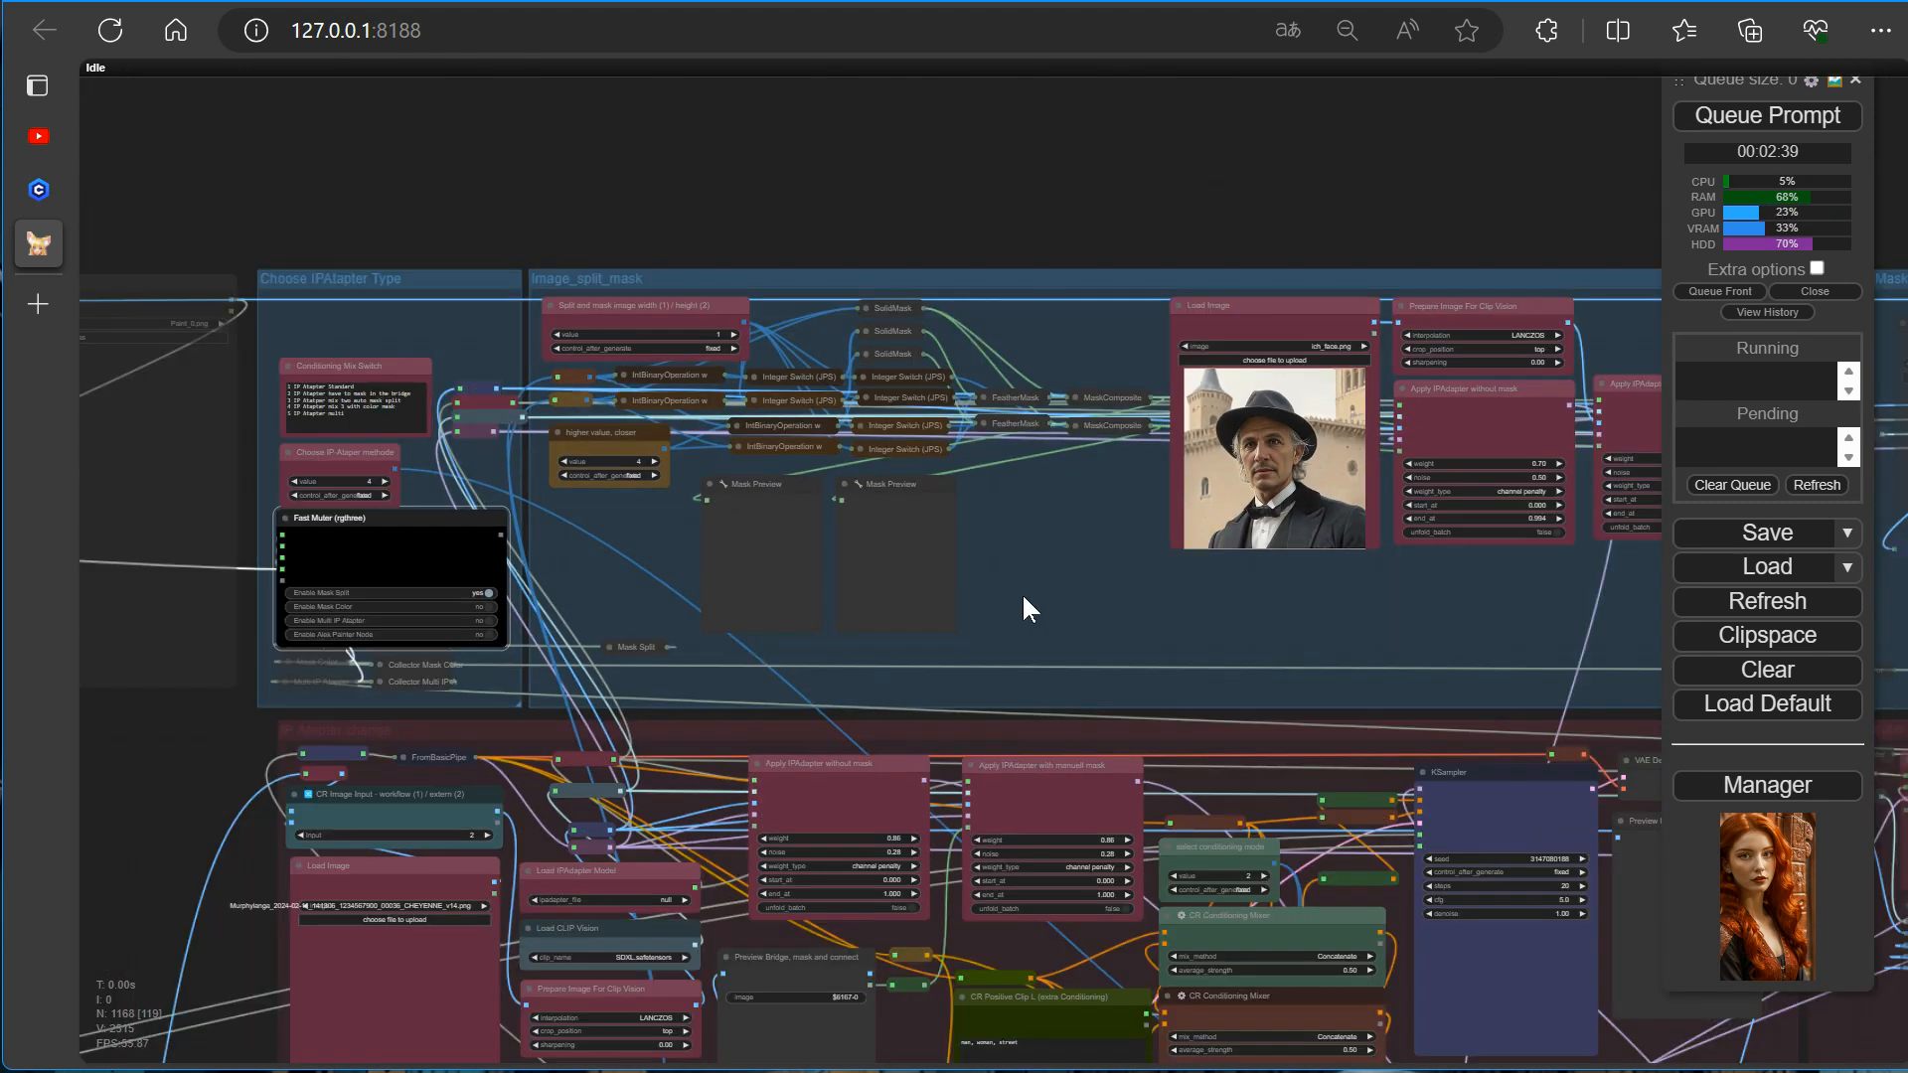
pyautogui.click(491, 607)
pyautogui.click(485, 593)
# Enable the Alek Painter Node and set its canvas size to 1024x1280.
pyautogui.moveTo(183, 736); pyautogui.dragTo(708, 707)
pyautogui.scroll(1, 949, 652)
pyautogui.scroll(6, 949, 652)
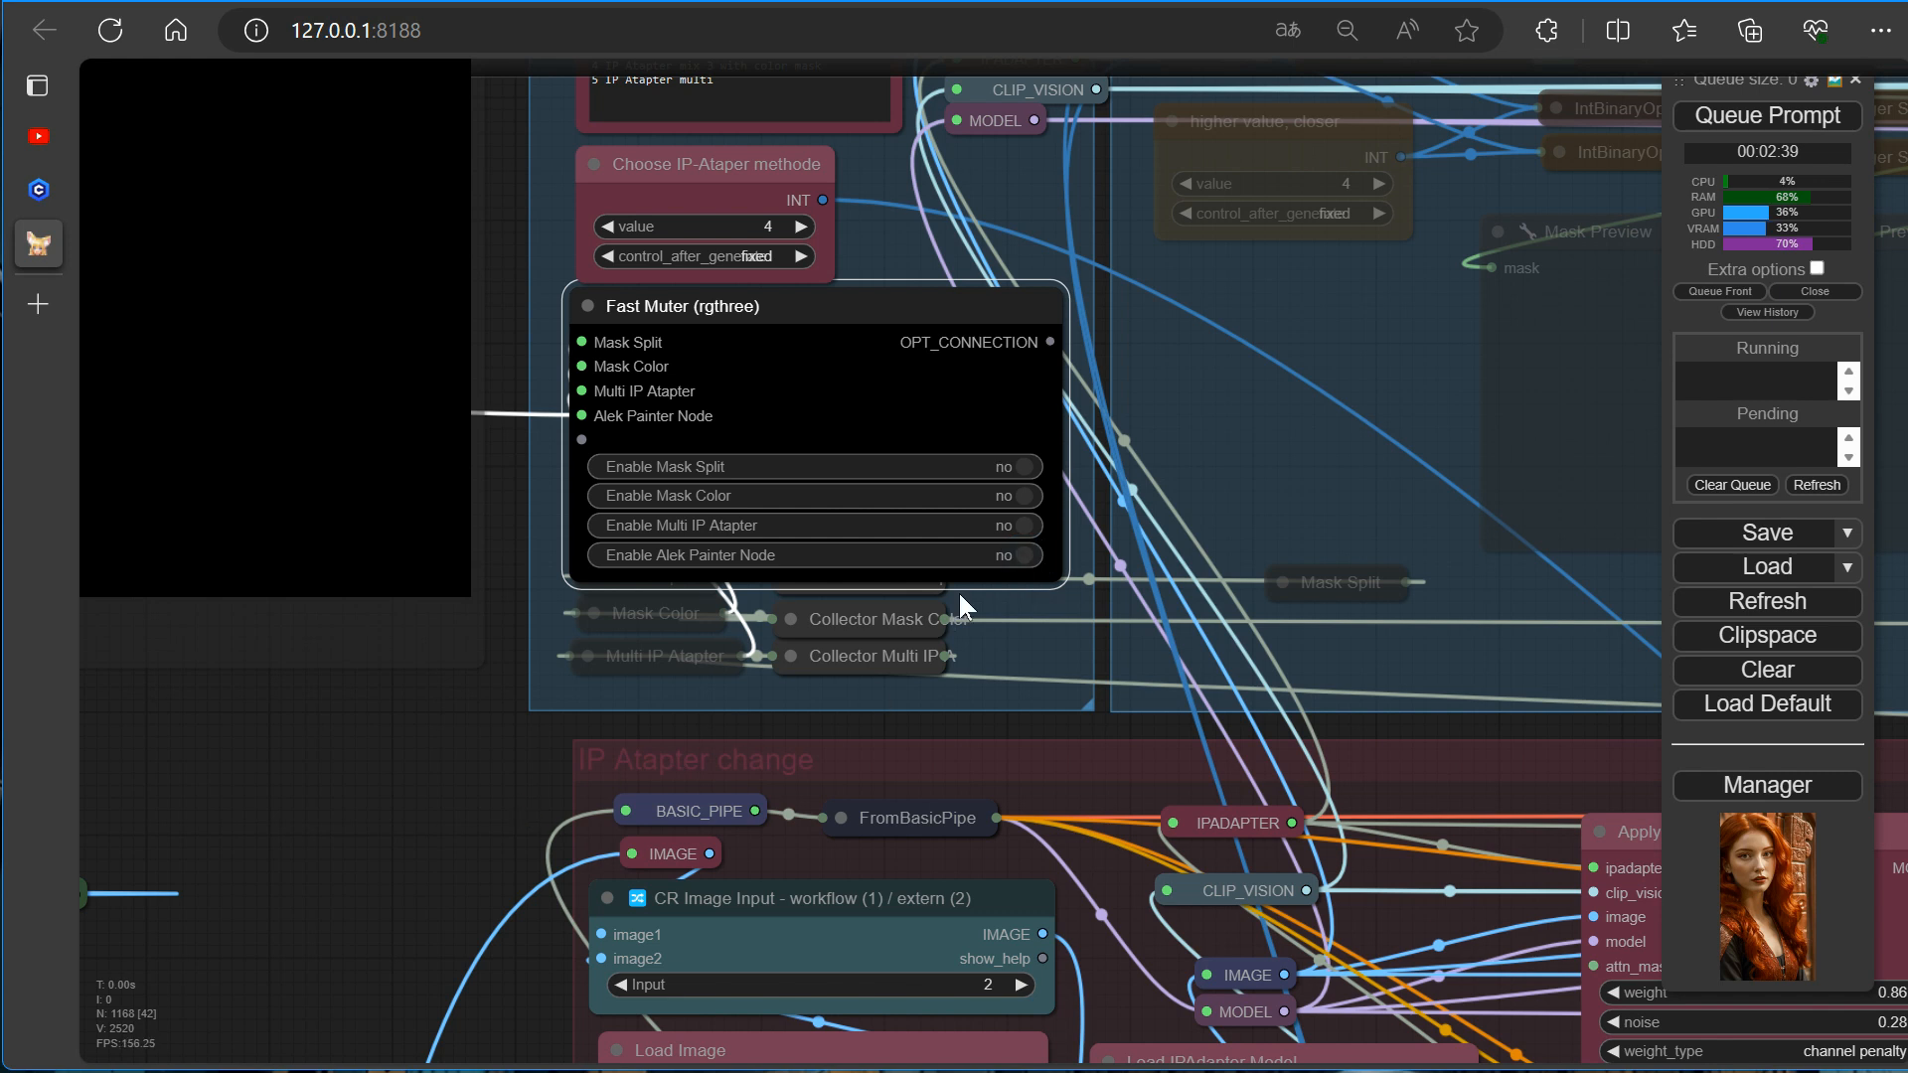
pyautogui.press('e')
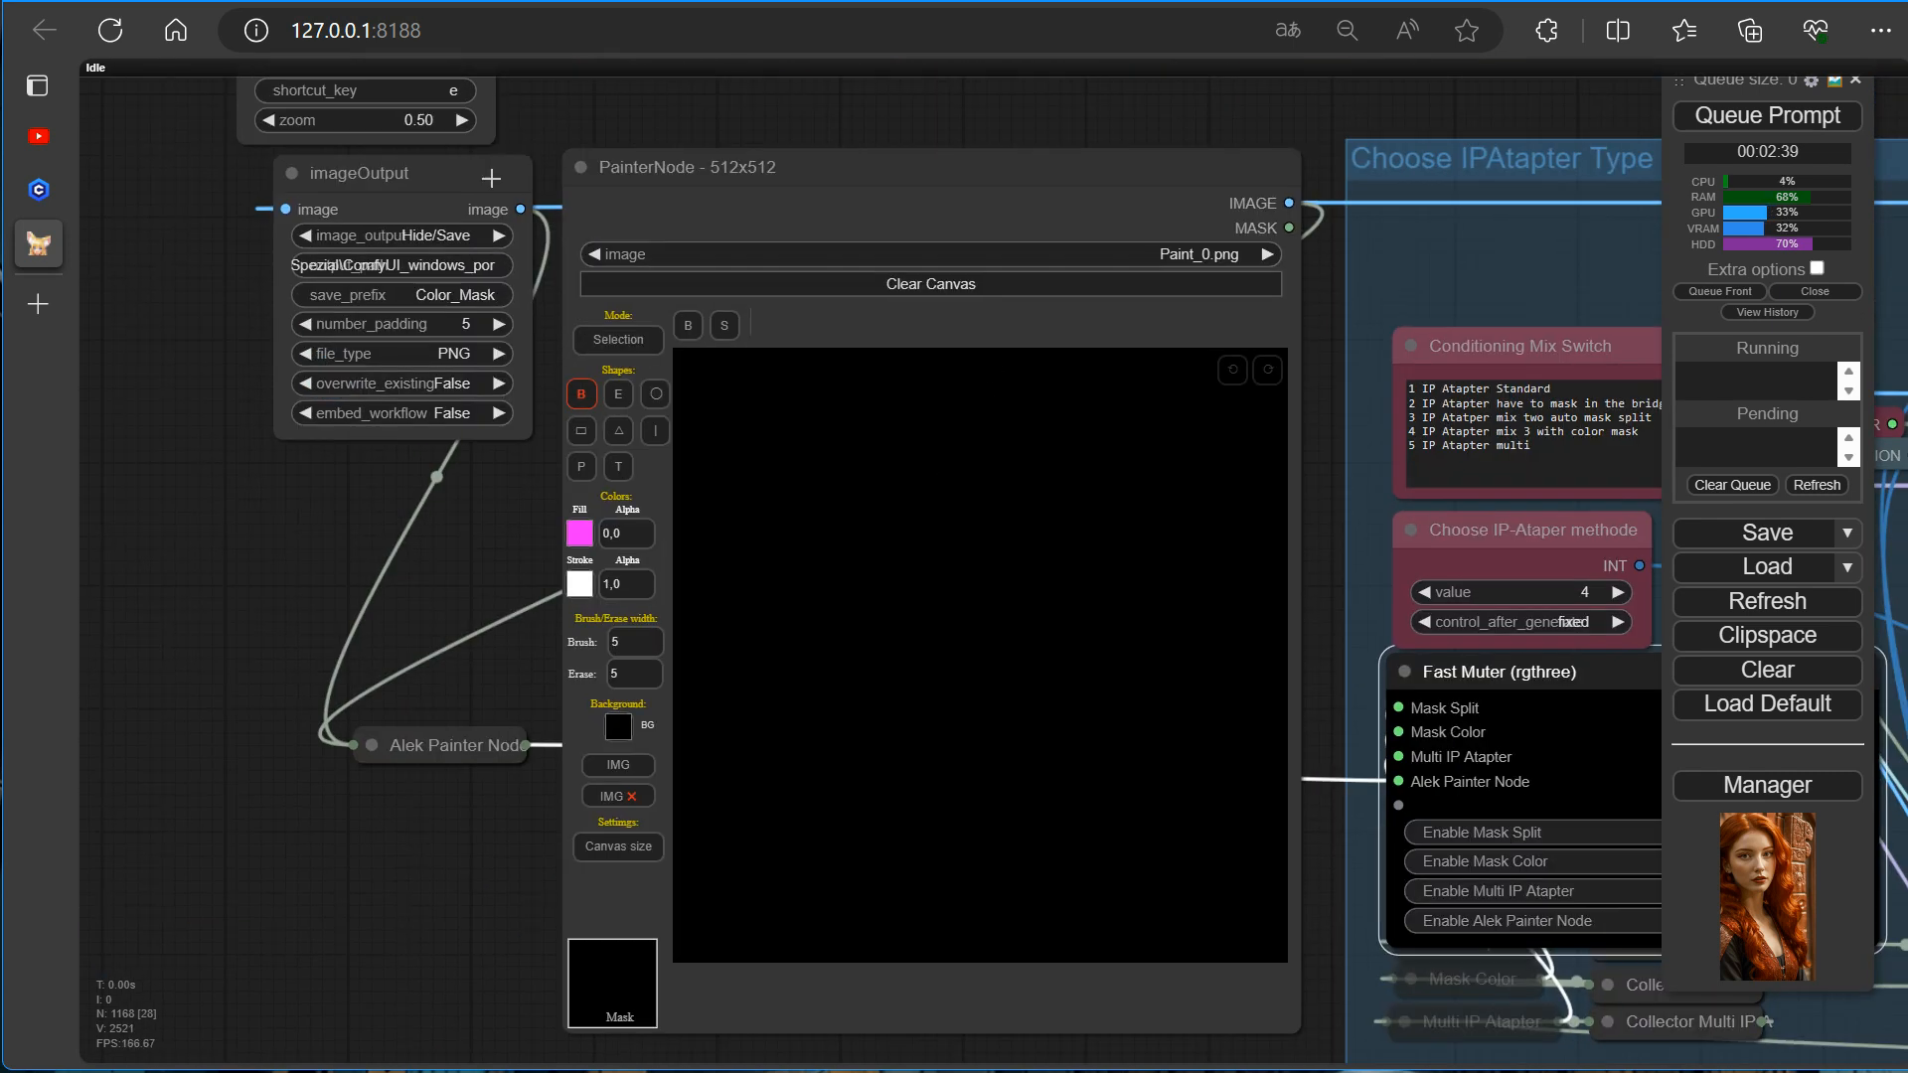
pyautogui.click(647, 850)
pyautogui.press('Return')
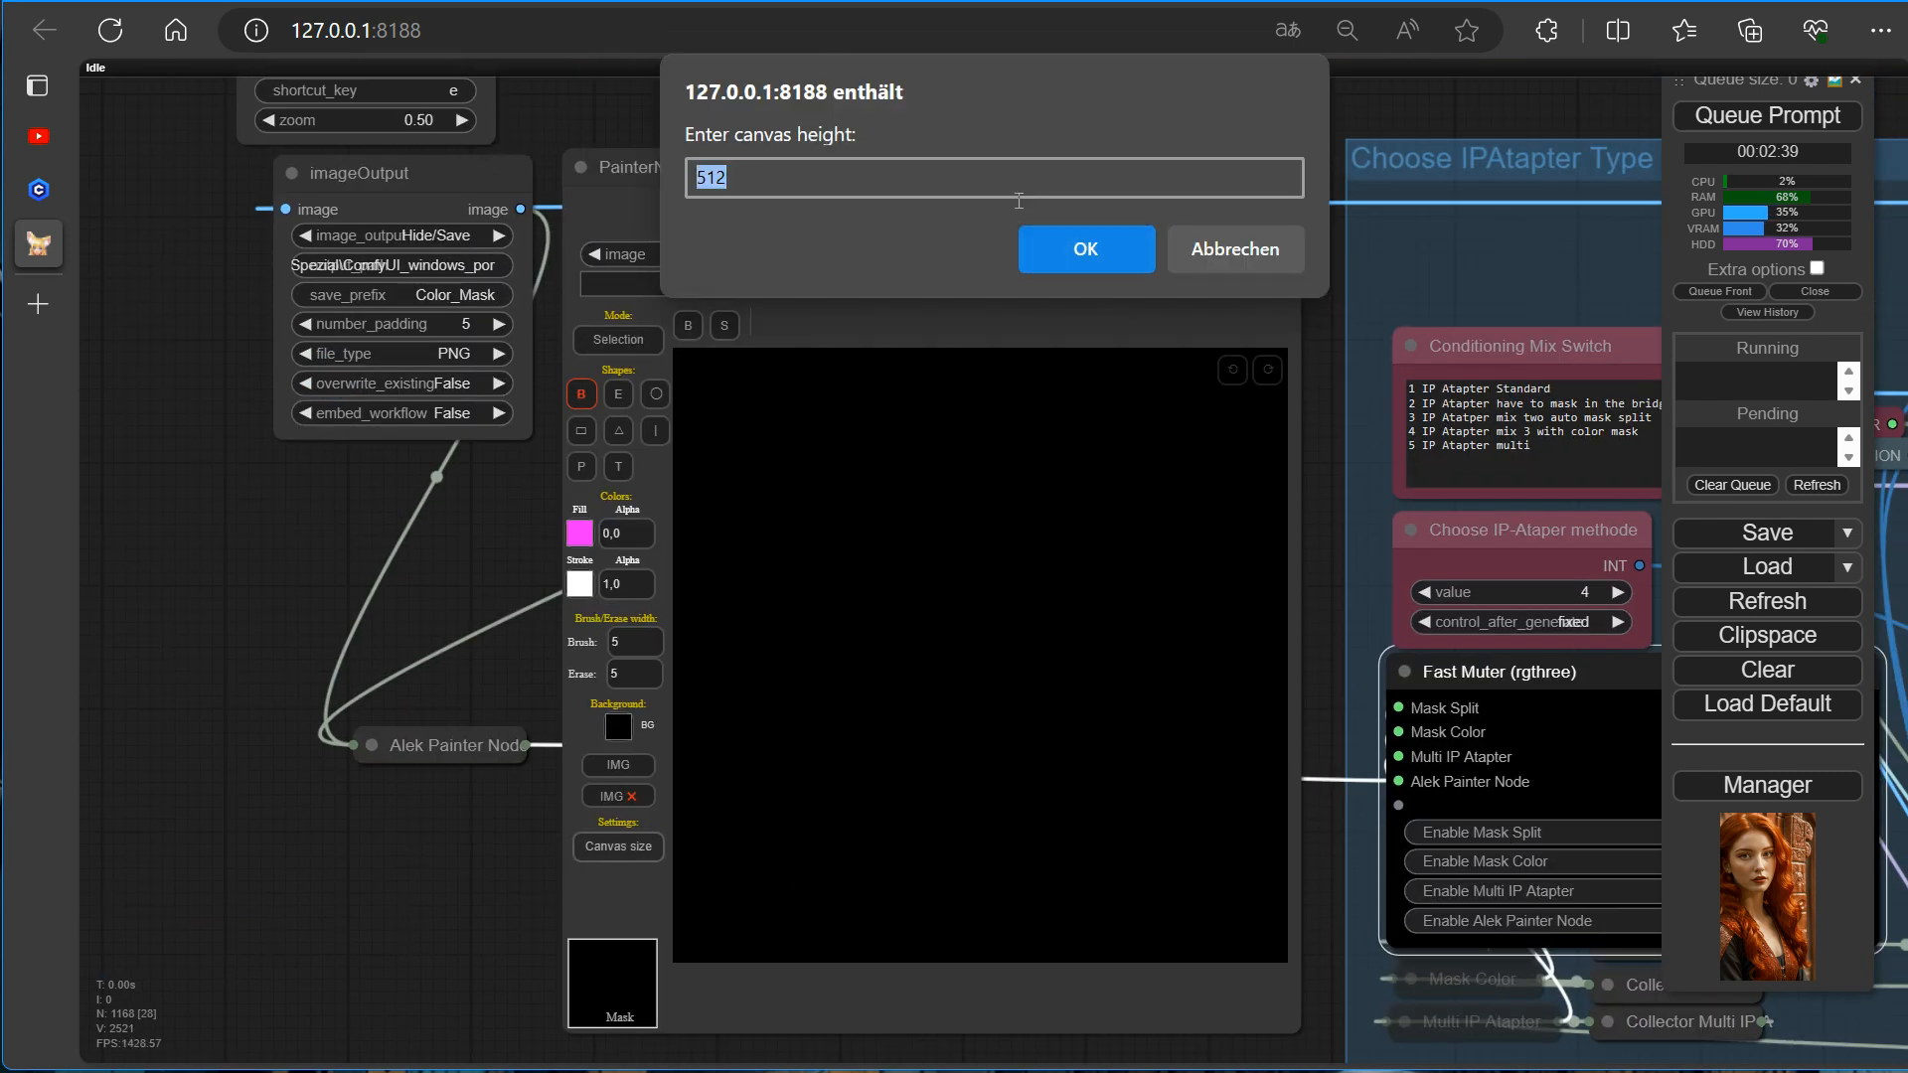
pyautogui.write('1280')
pyautogui.press('Return')
# Set the painter canvas background to green with a G value of 255.
pyautogui.click(618, 726)
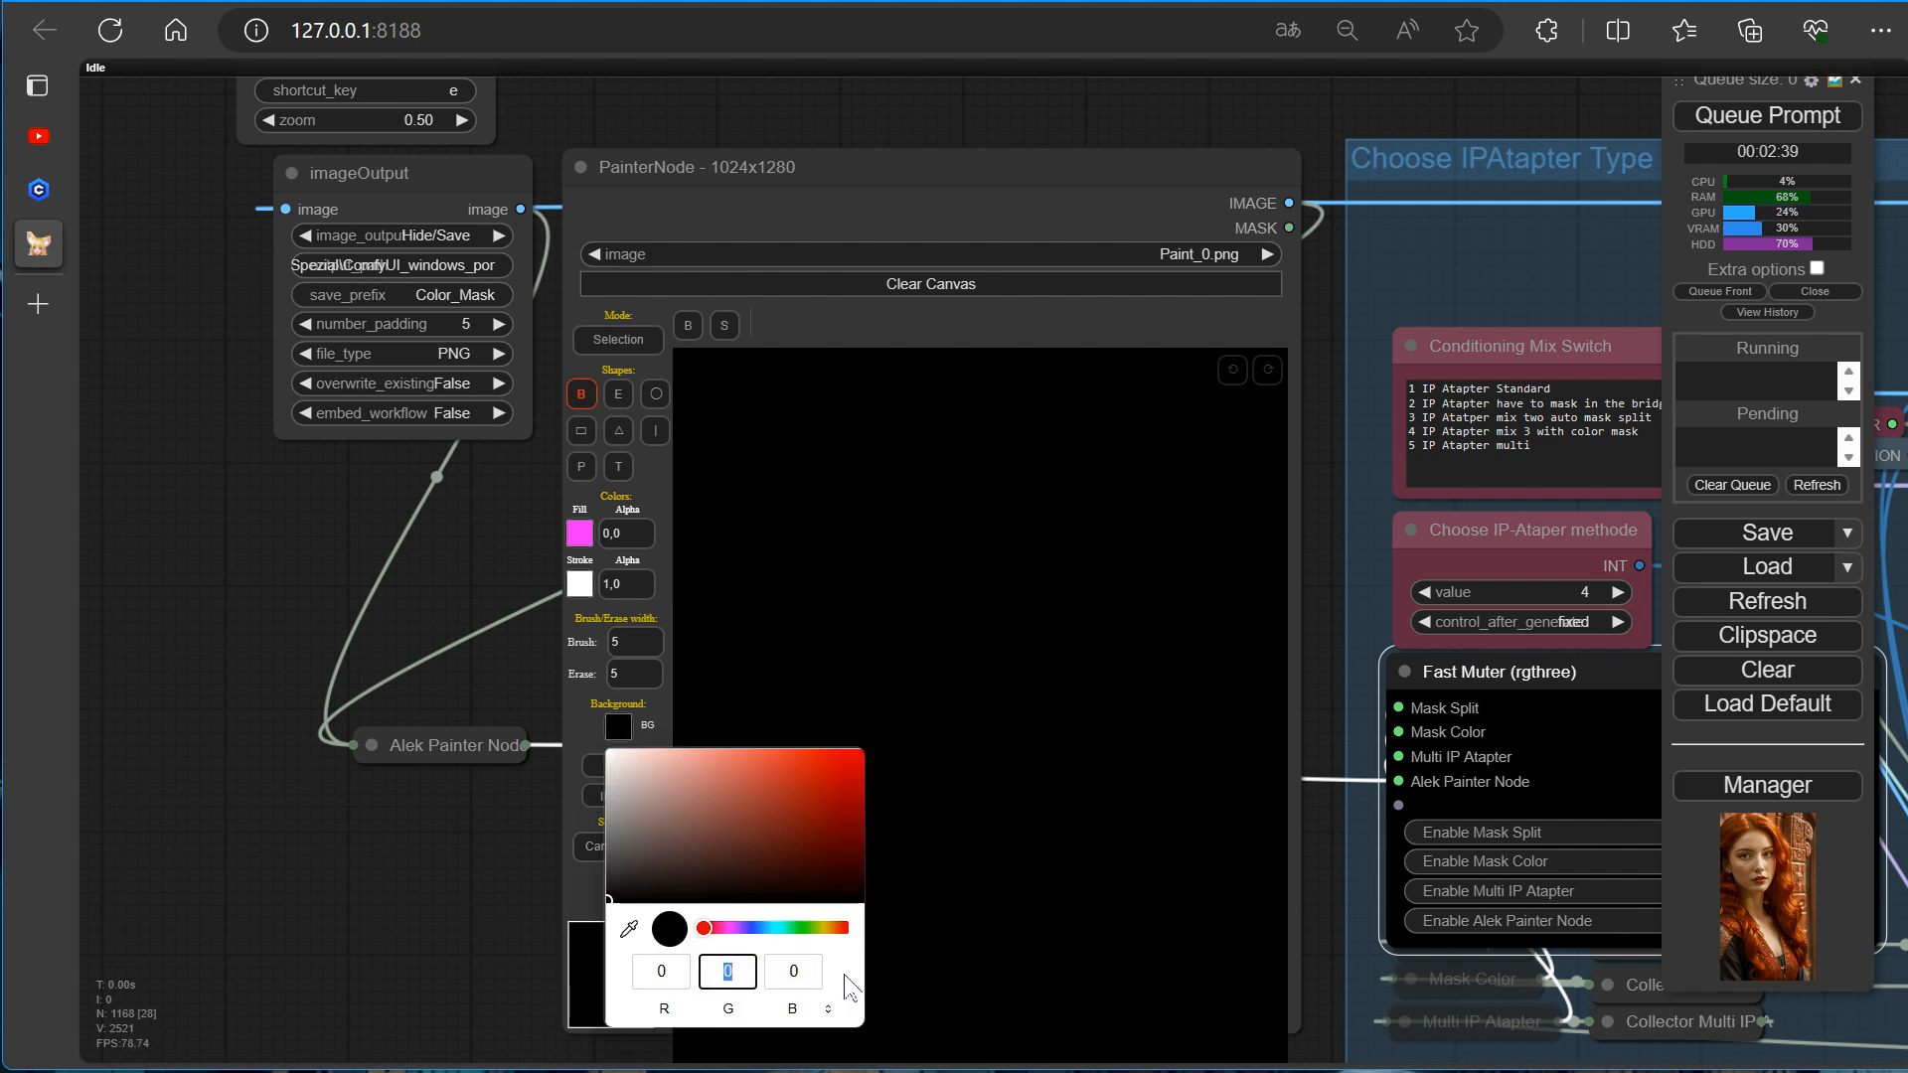
pyautogui.write('255')
pyautogui.click(527, 596)
pyautogui.click(580, 534)
pyautogui.click(506, 545)
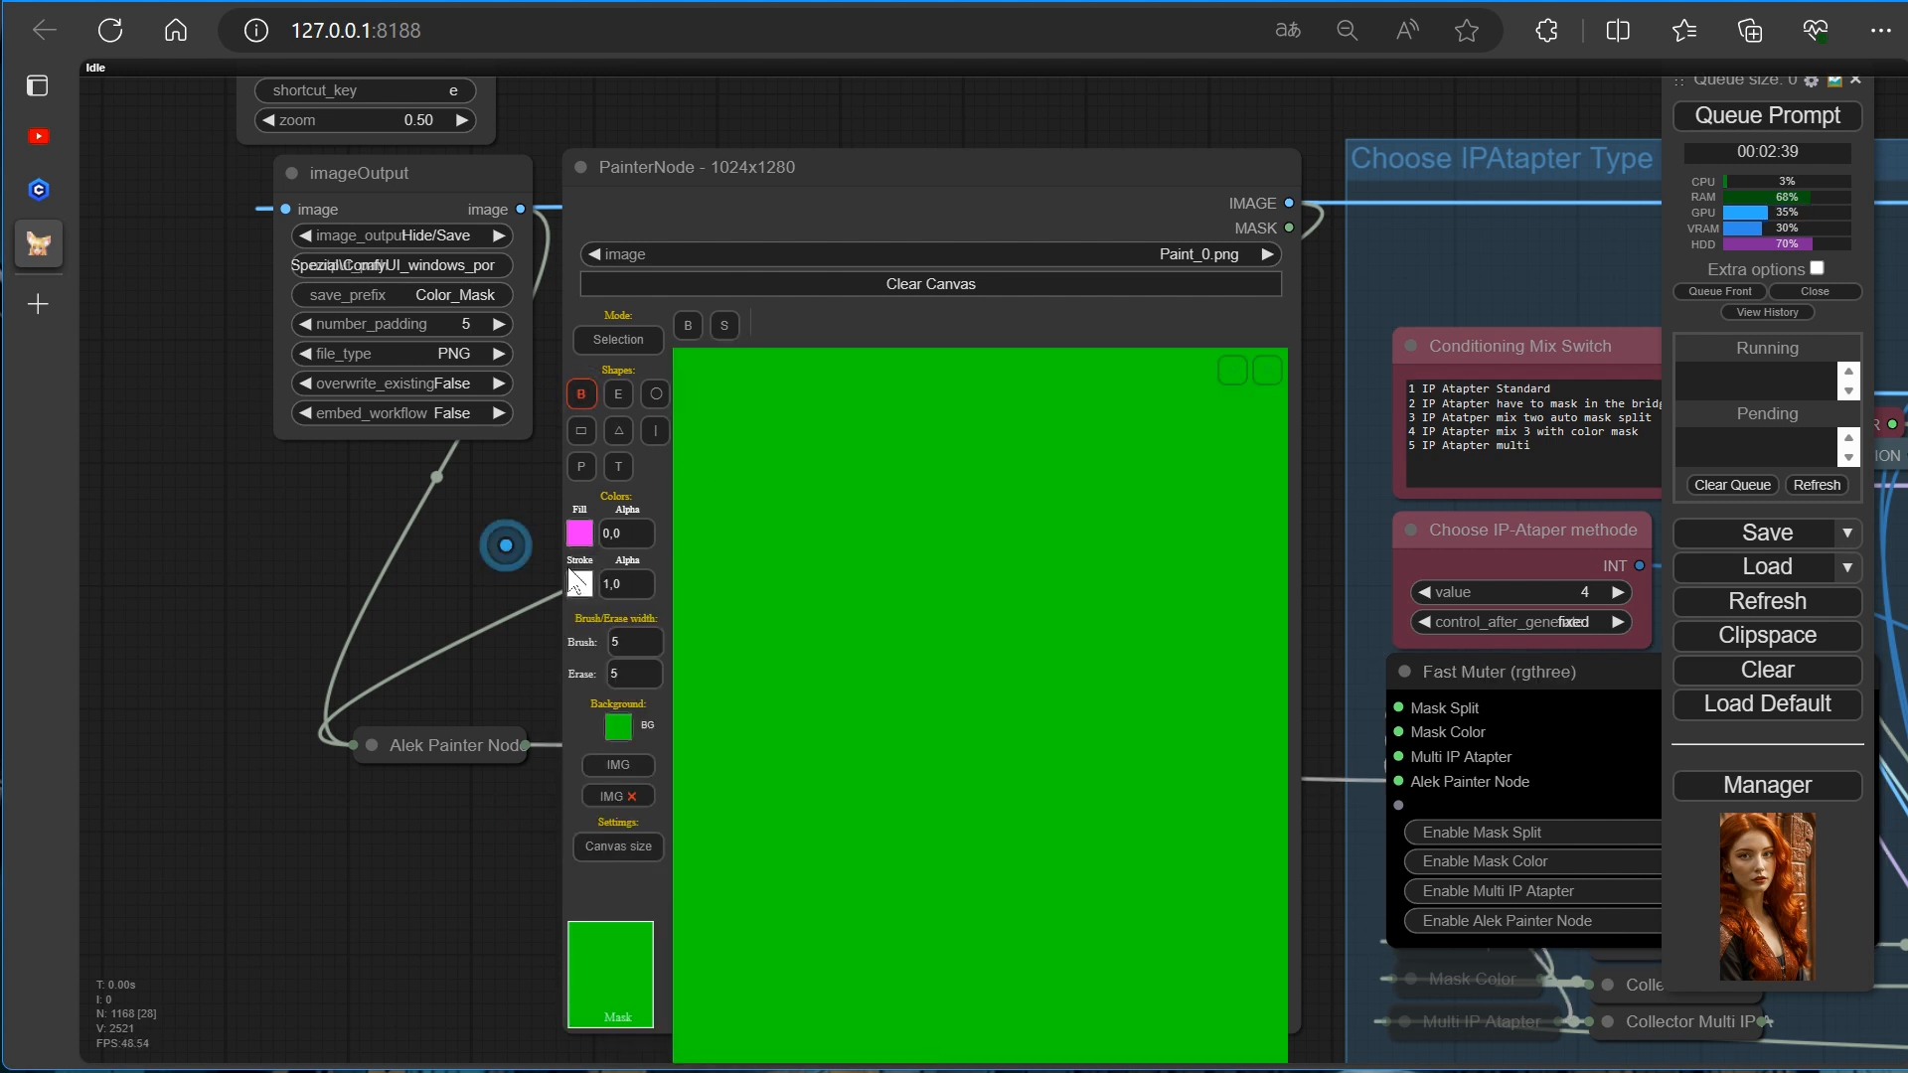
# Set the stroke color to red and paint a large rounded shape on the canvas's lower left with brush width 100.
pyautogui.click(577, 581)
pyautogui.doubleClick(701, 832)
pyautogui.write('0')
pyautogui.doubleClick(771, 832)
pyautogui.write('0')
pyautogui.moveTo(872, 979); pyautogui.dragTo(890, 862)
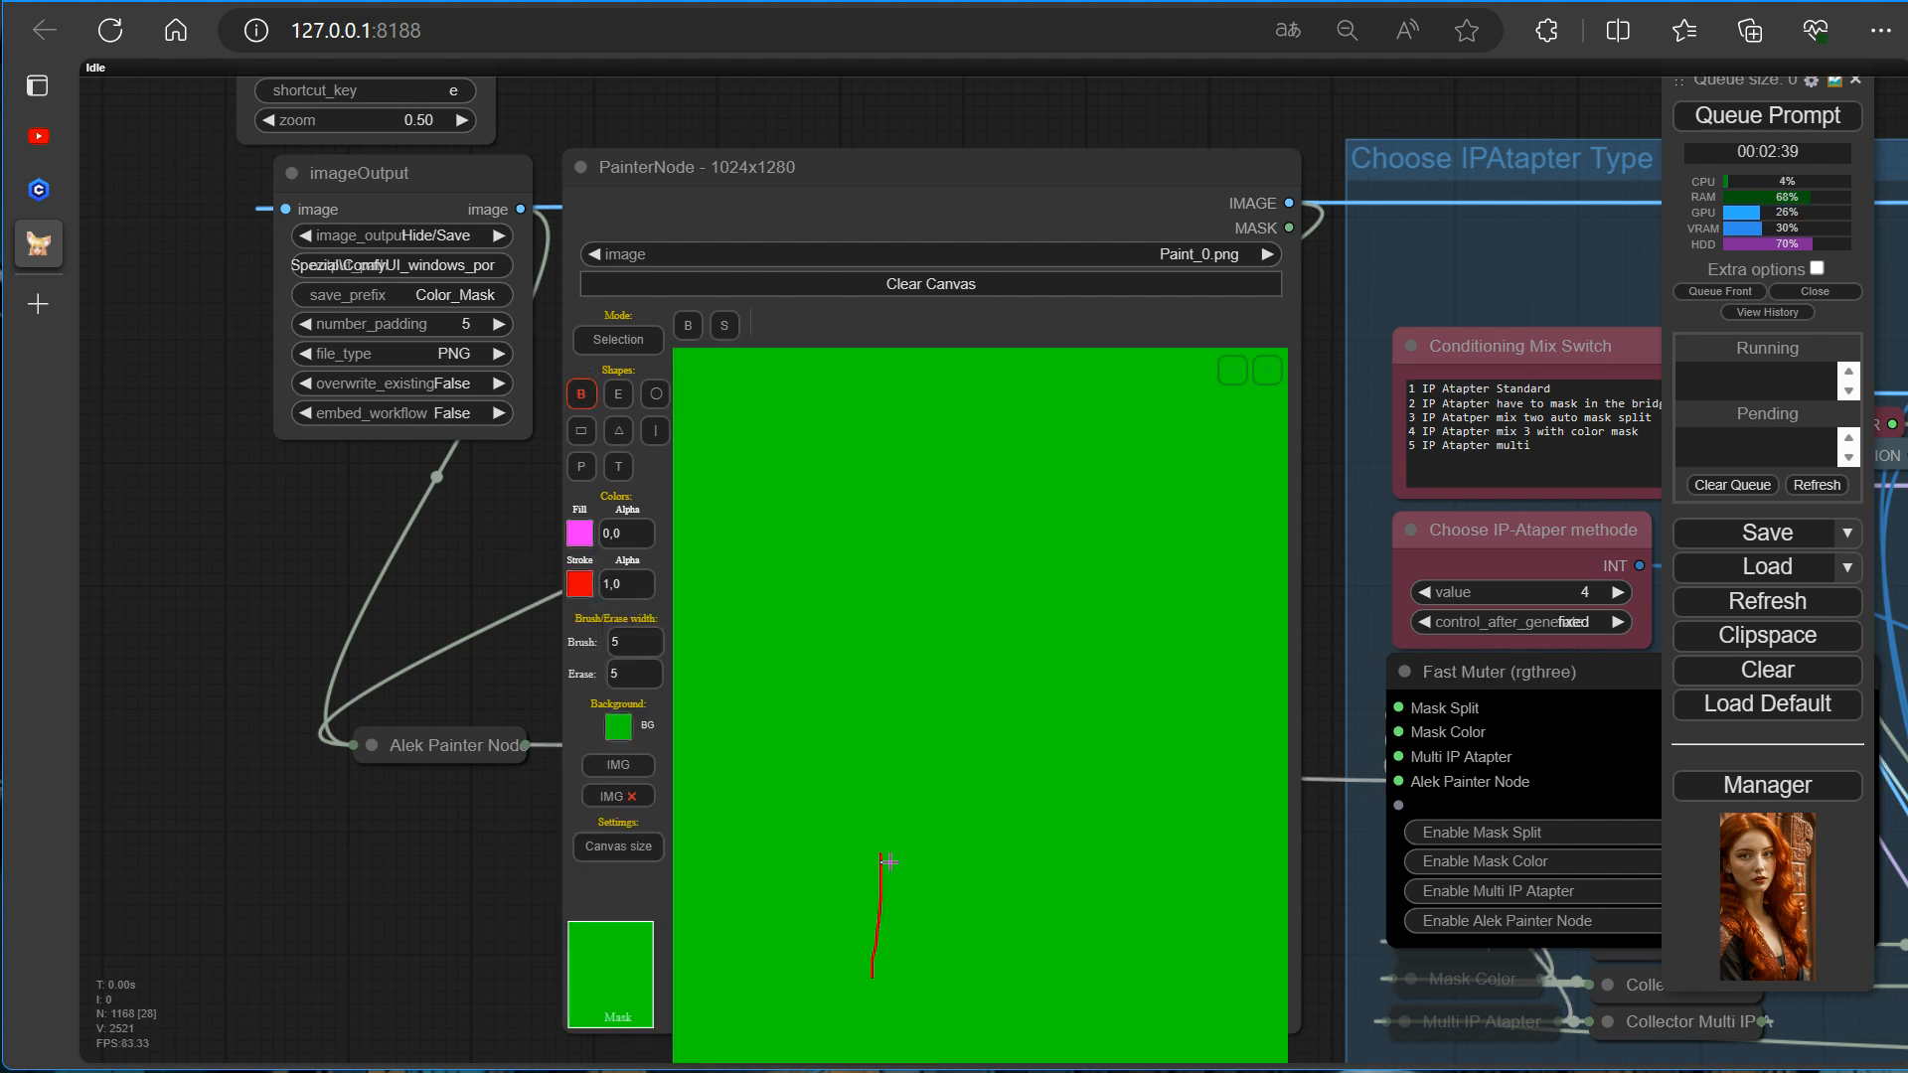
pyautogui.moveTo(763, 824)
pyautogui.mouseDown()
pyautogui.moveTo(854, 1004)
pyautogui.moveTo(894, 646)
pyautogui.moveTo(826, 713)
pyautogui.moveTo(888, 1042)
pyautogui.mouseUp()
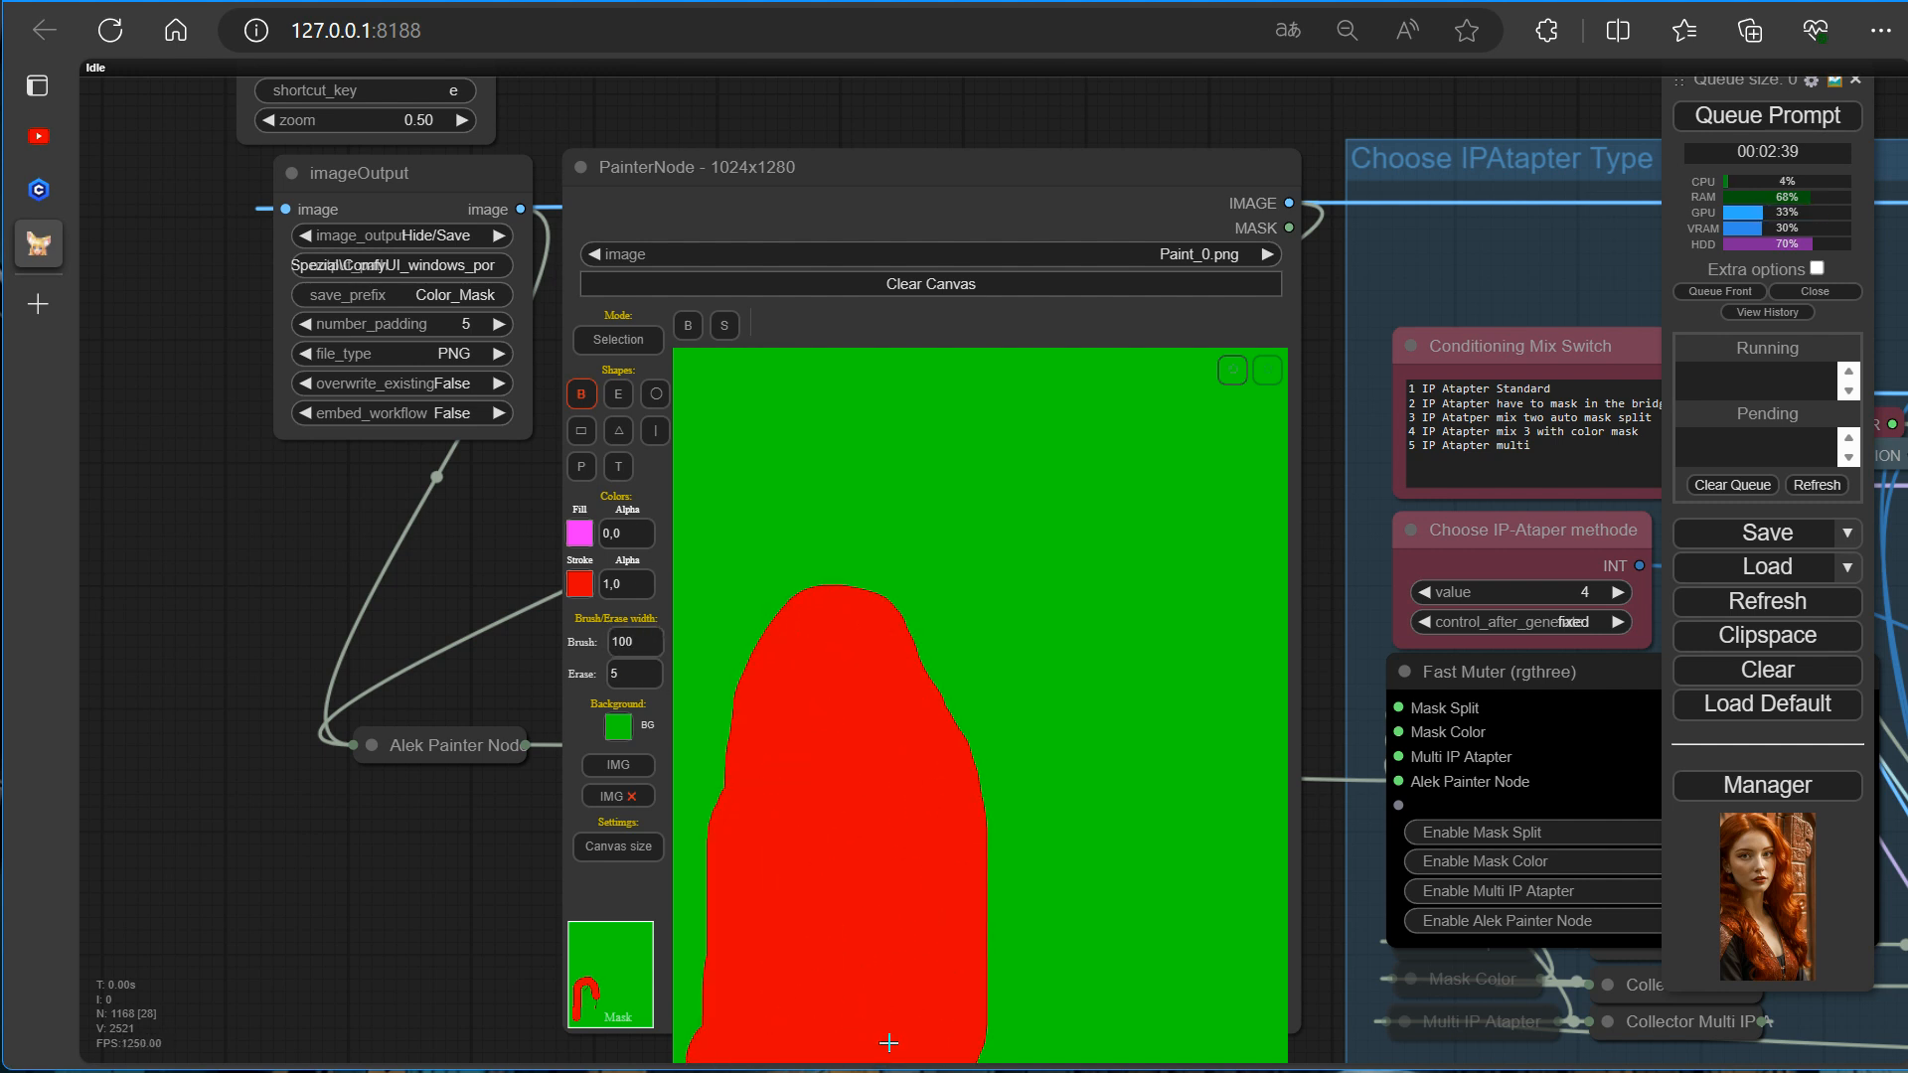
# Set the stroke color to blue and paint a second rounded shape to the right of the red one.
pyautogui.click(579, 584)
pyautogui.write('255')
pyautogui.moveTo(607, 828); pyautogui.dragTo(732, 823)
pyautogui.write('0')
pyautogui.press('Return')
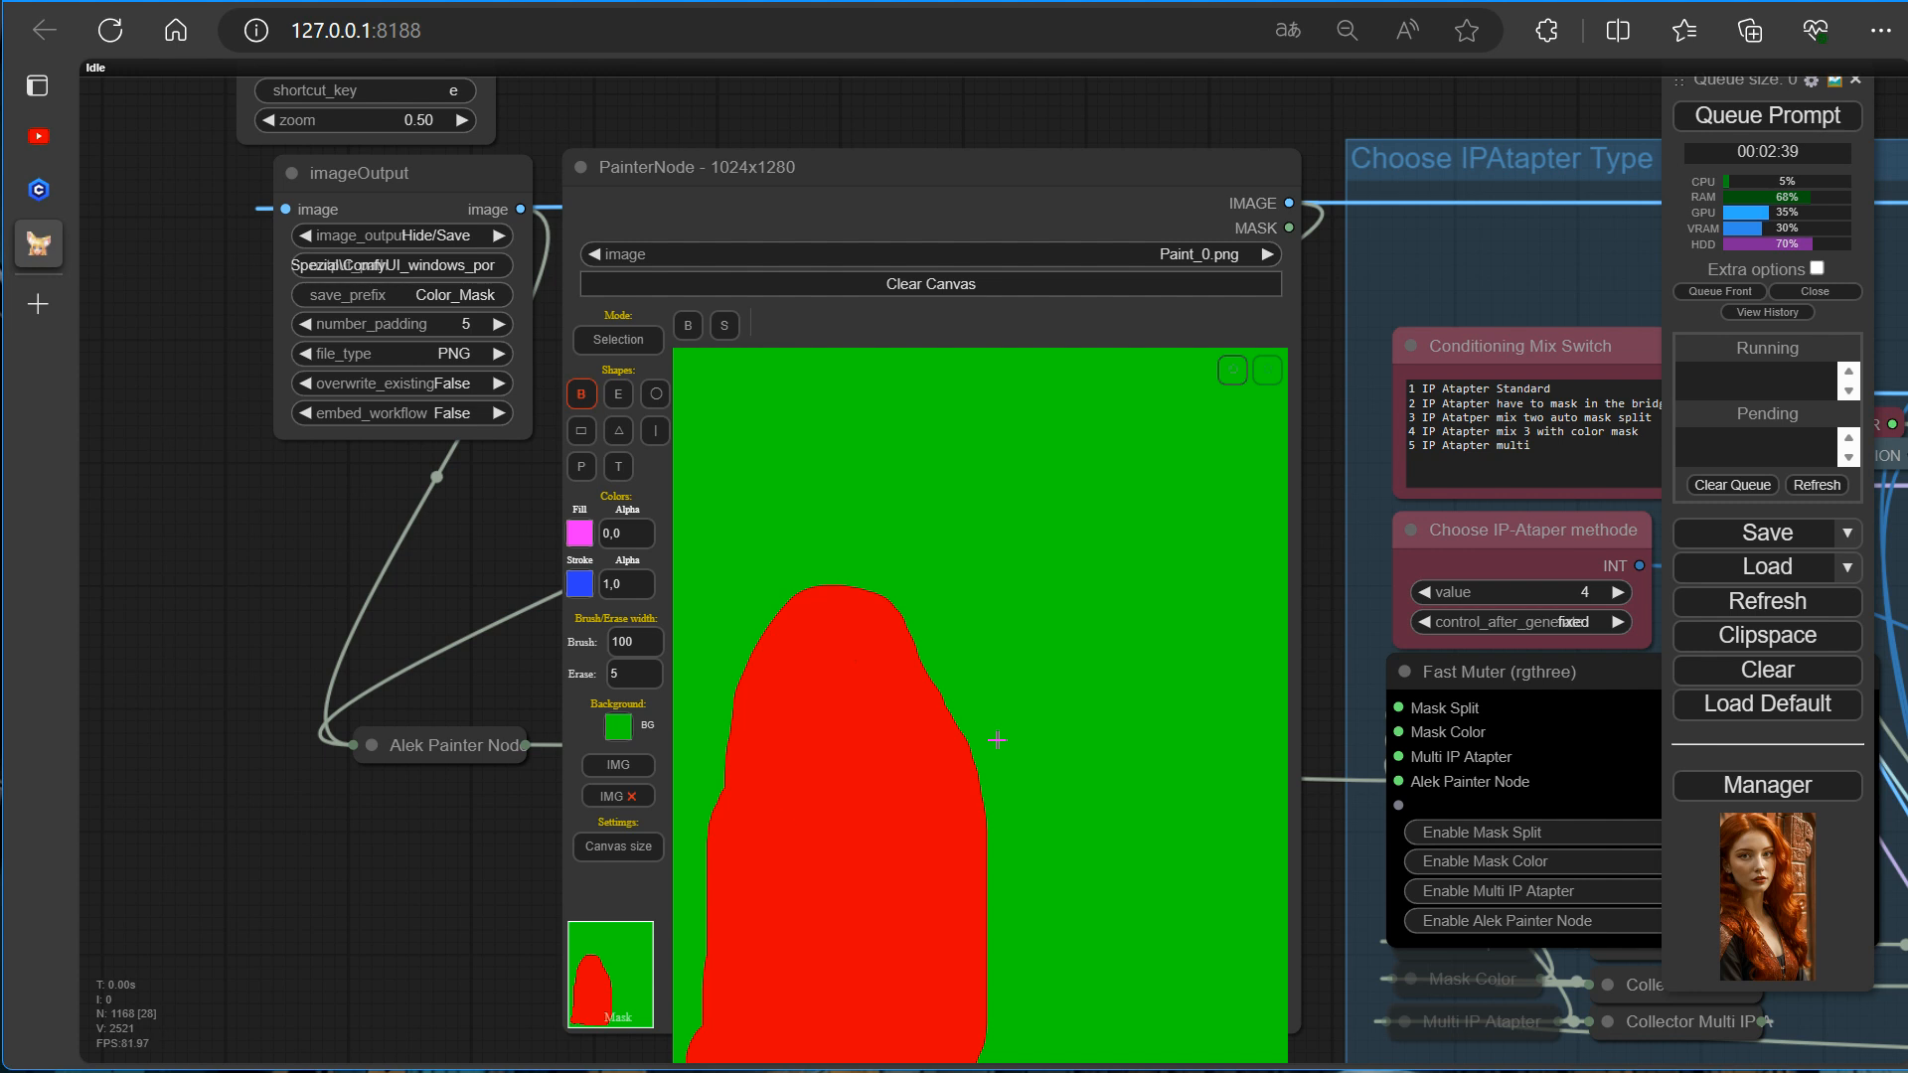
pyautogui.moveTo(1201, 986)
pyautogui.mouseDown()
pyautogui.moveTo(1014, 736)
pyautogui.moveTo(1137, 1052)
pyautogui.moveTo(1184, 931)
pyautogui.moveTo(1063, 722)
pyautogui.moveTo(1156, 1035)
pyautogui.moveTo(1133, 827)
pyautogui.moveTo(1057, 877)
pyautogui.moveTo(1076, 1063)
pyautogui.mouseUp()
# Queue the prompt with the painted color mask and reload the workflow page while it runs.
pyautogui.hotkey('ctrl', 'Return')
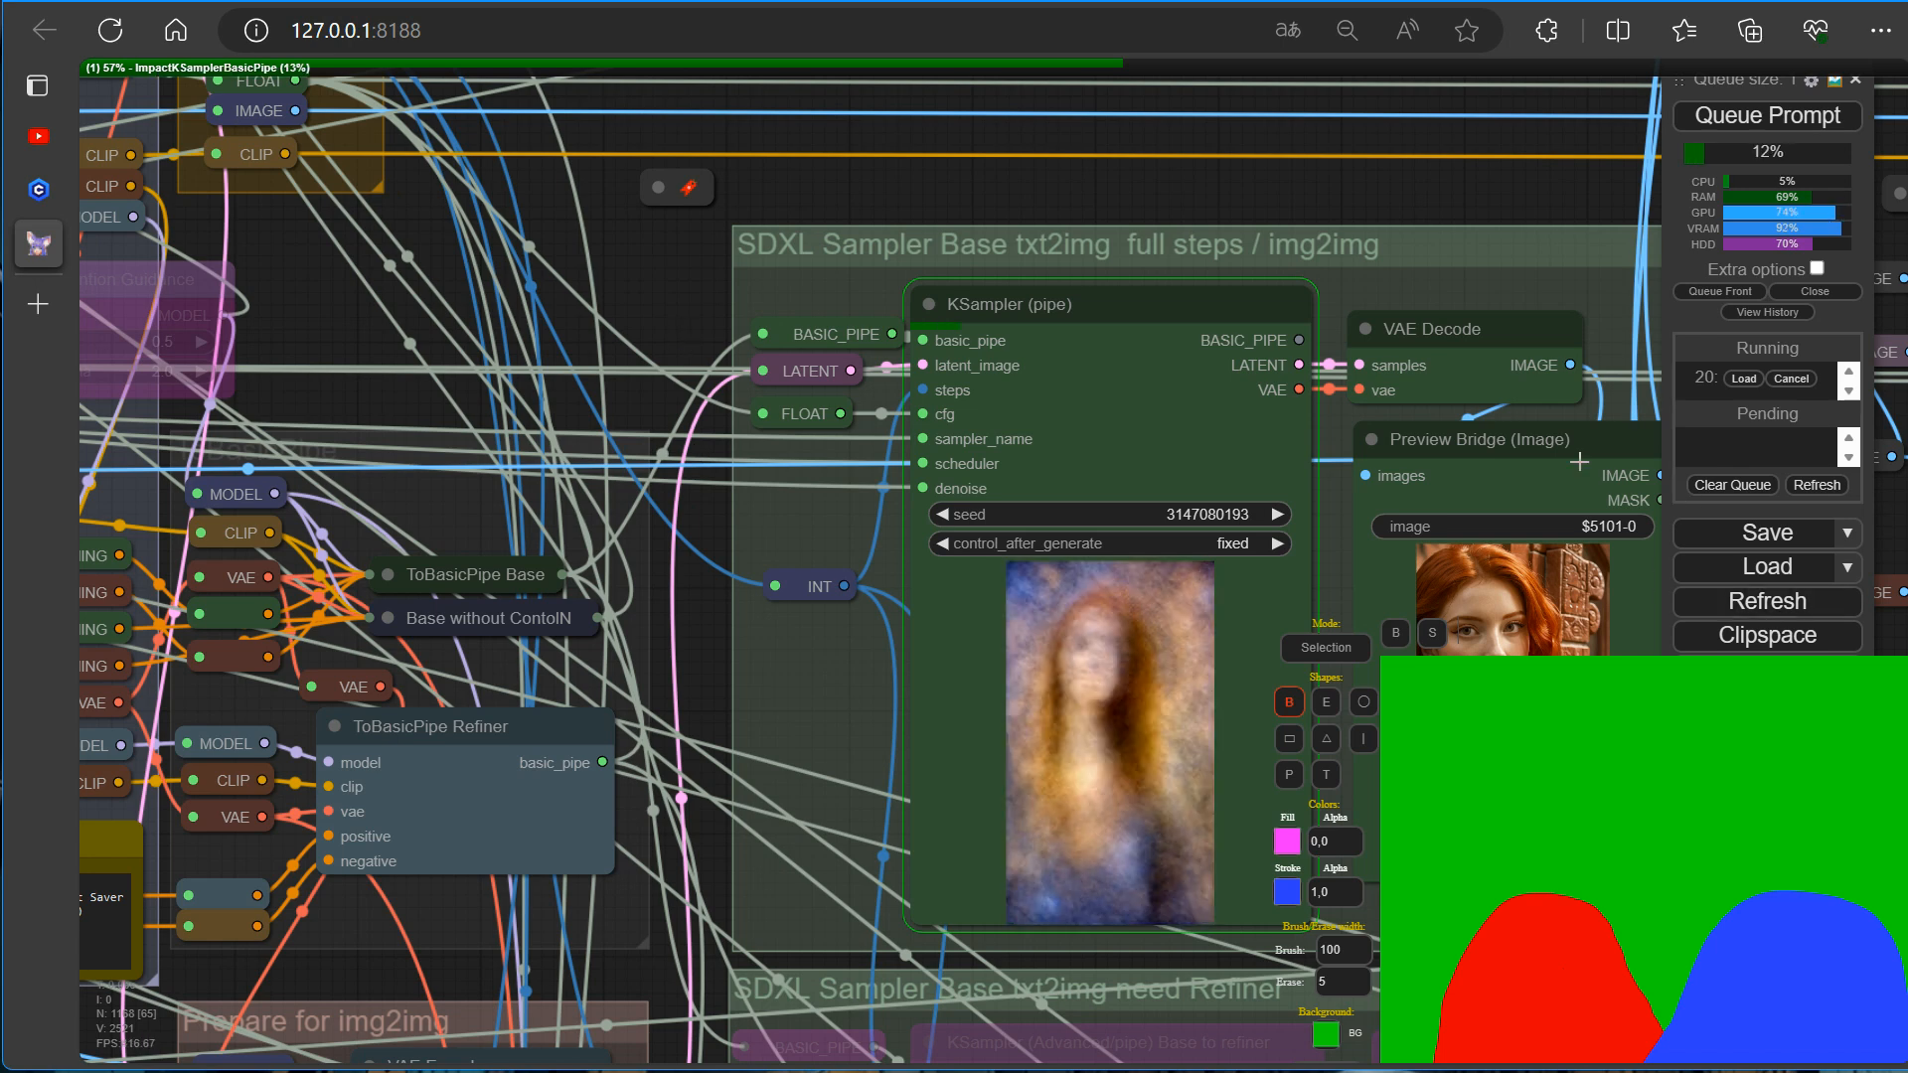
pyautogui.press('1')
pyautogui.scroll(-12, 1376, 562)
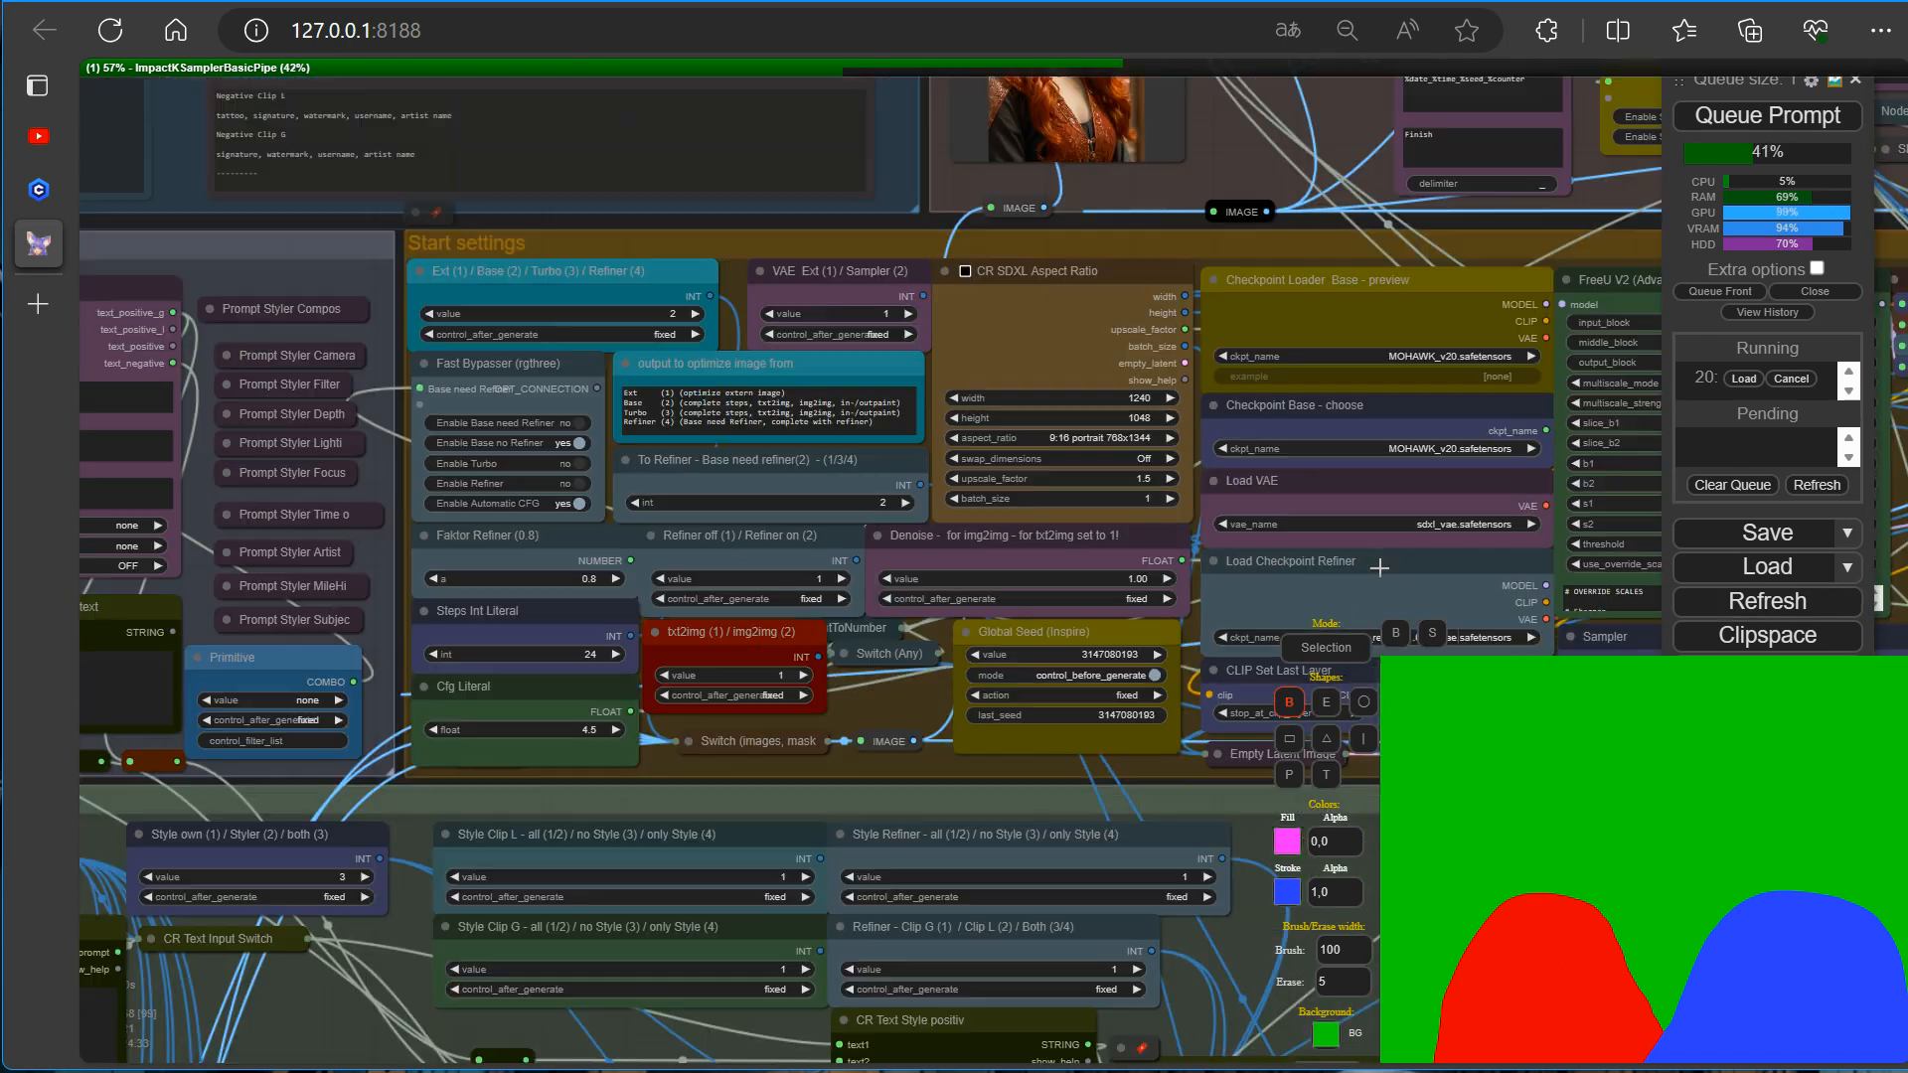
pyautogui.click(110, 31)
pyautogui.click(1292, 72)
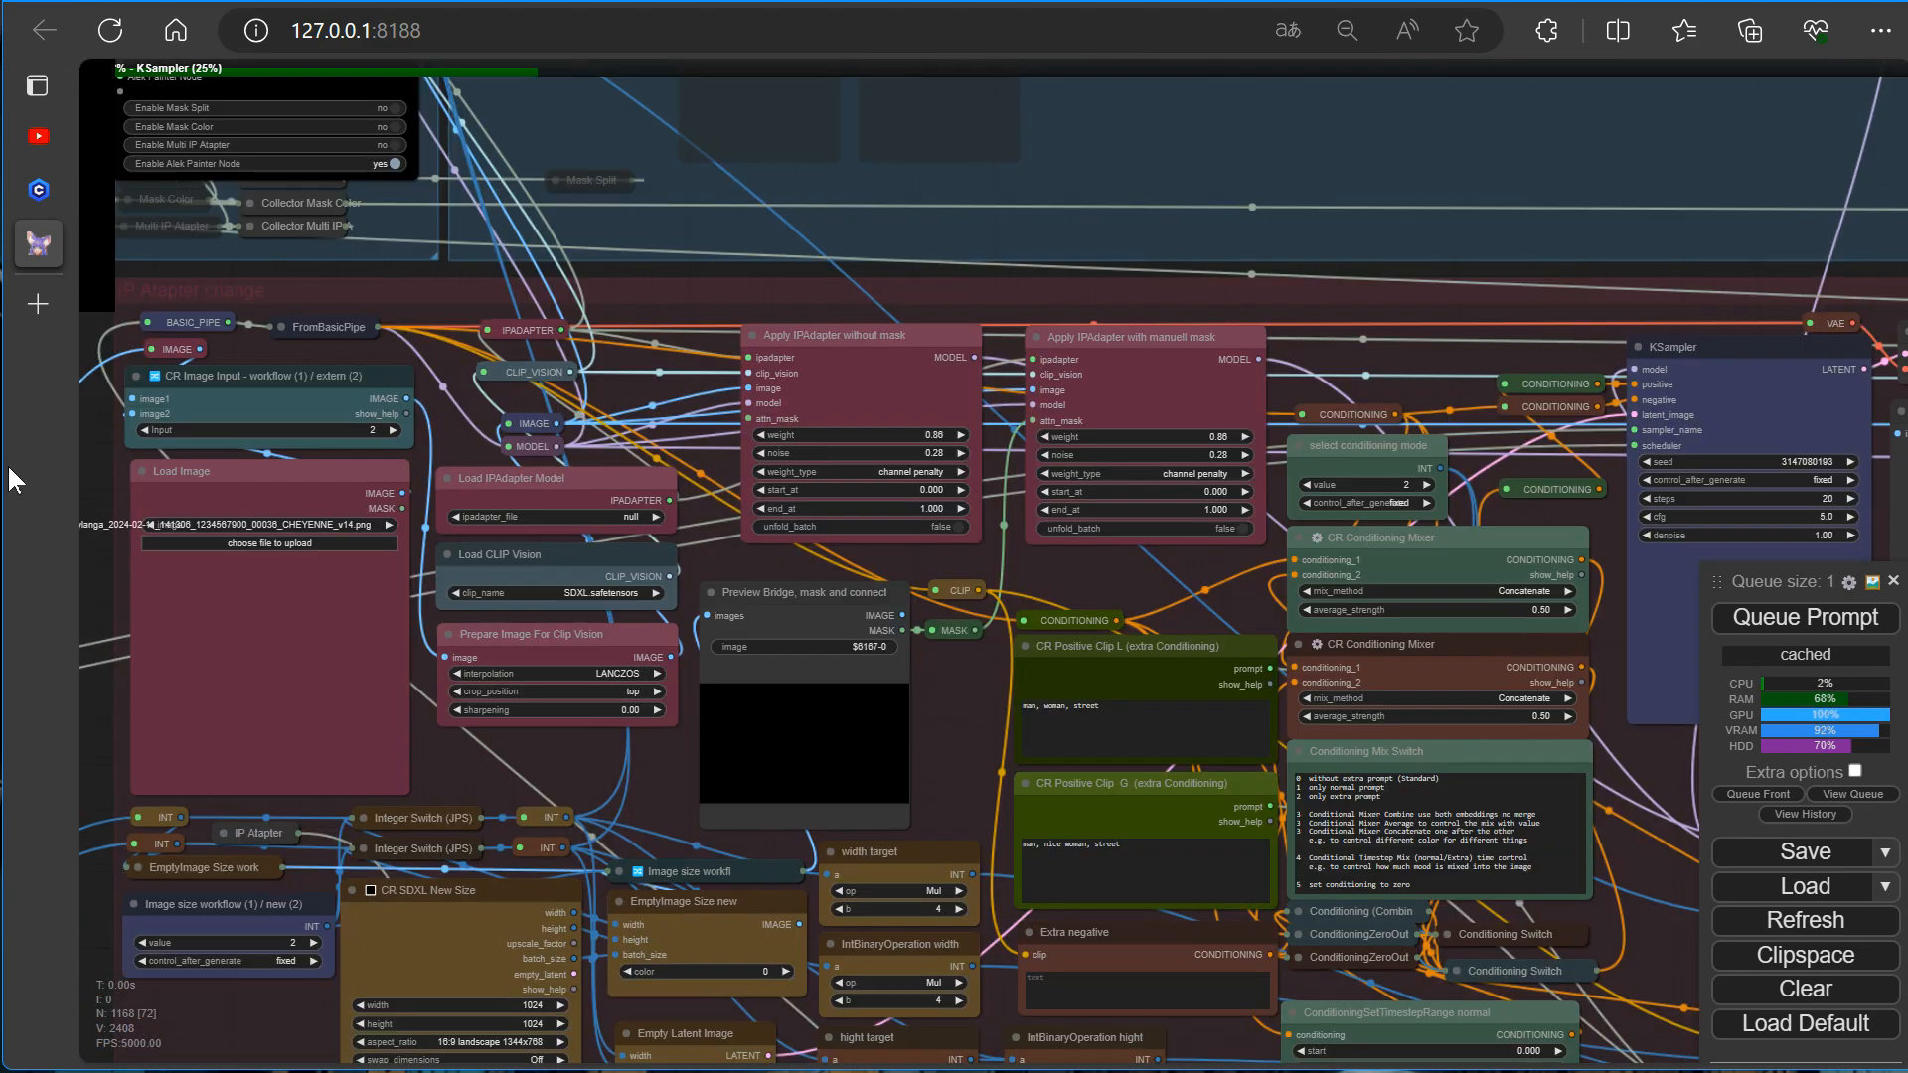
# Review the IP Adapter nodes and method choices, and follow the running generation to the upscale groups.
pyautogui.moveTo(8, 468); pyautogui.dragTo(574, 473)
pyautogui.scroll(-1, 575, 473)
pyautogui.moveTo(967, 187); pyautogui.dragTo(1040, 767)
pyautogui.scroll(8, 1040, 767)
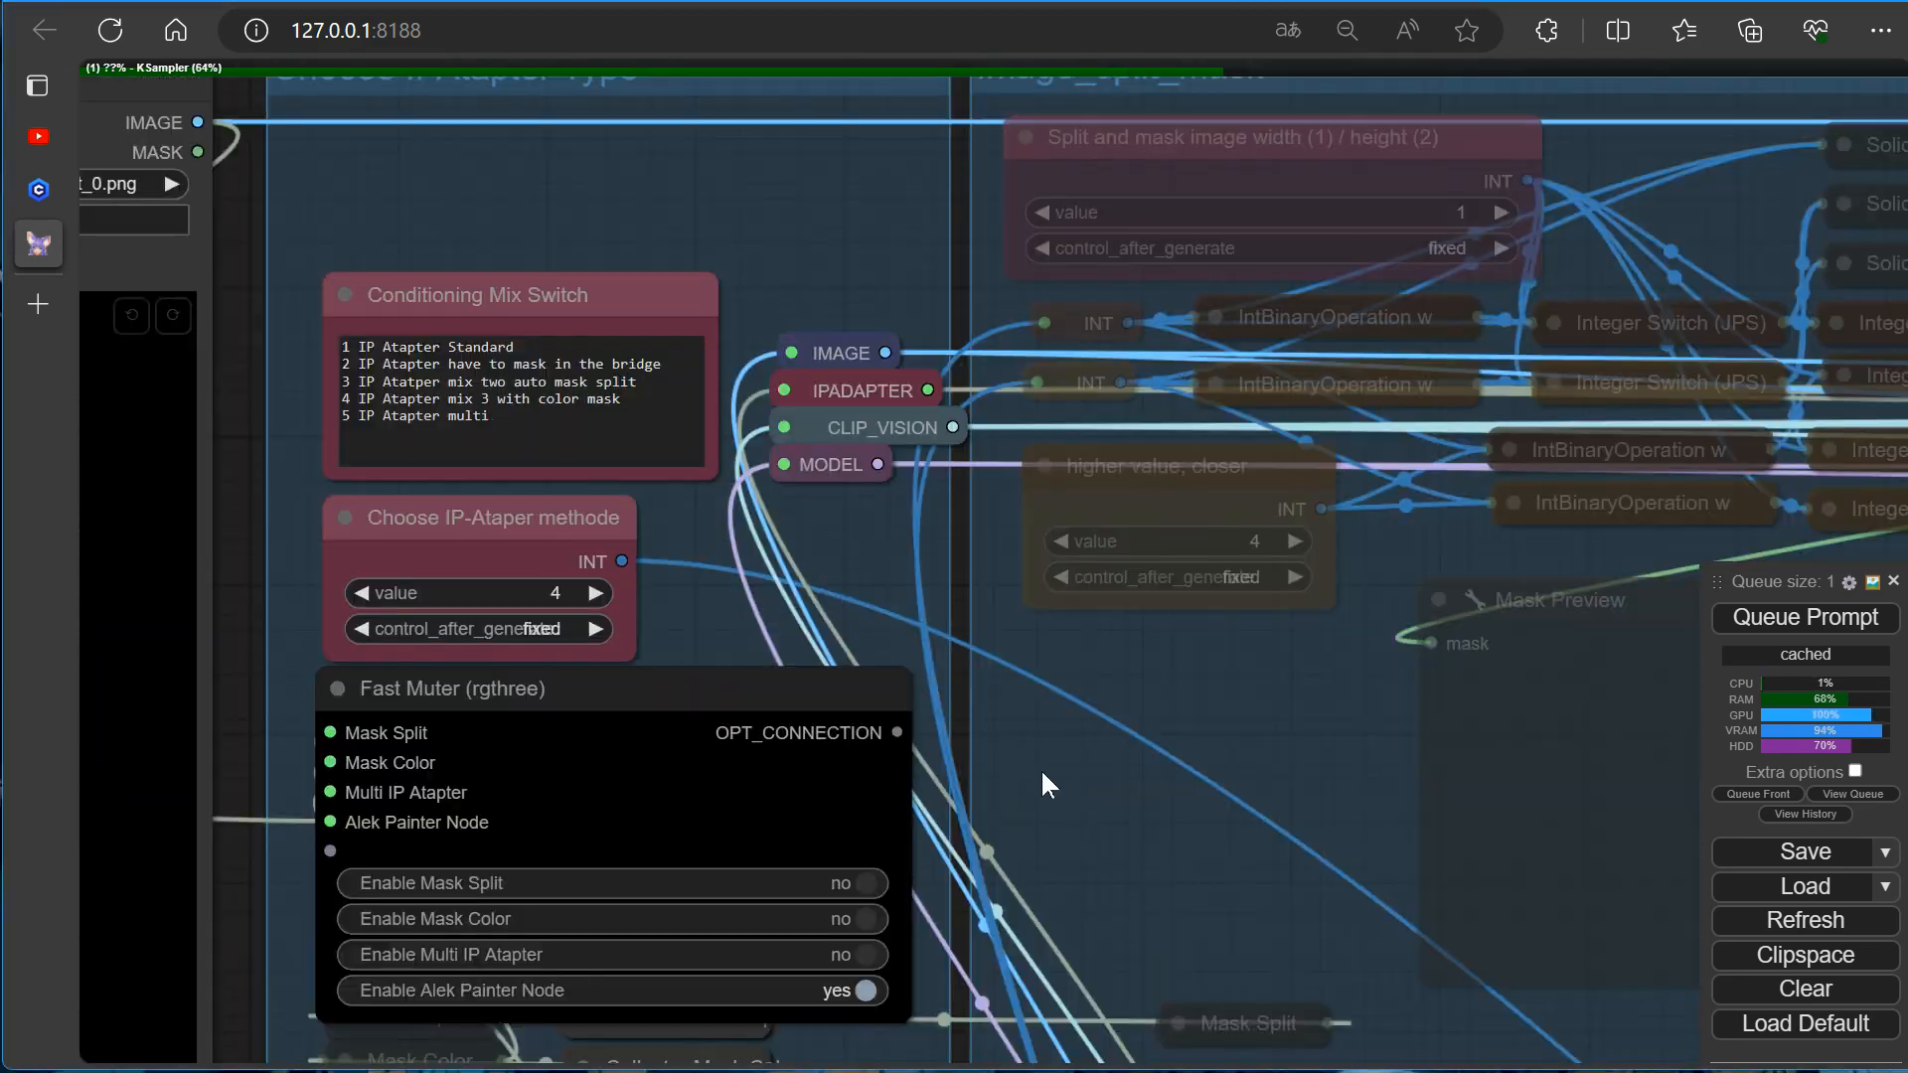
pyautogui.scroll(-7, 1040, 767)
pyautogui.moveTo(1269, 924); pyautogui.dragTo(995, 104)
pyautogui.scroll(-13, 996, 743)
pyautogui.moveTo(569, 705); pyautogui.dragTo(1306, 633)
pyautogui.scroll(20, 529, 758)
pyautogui.scroll(-18, 1020, 790)
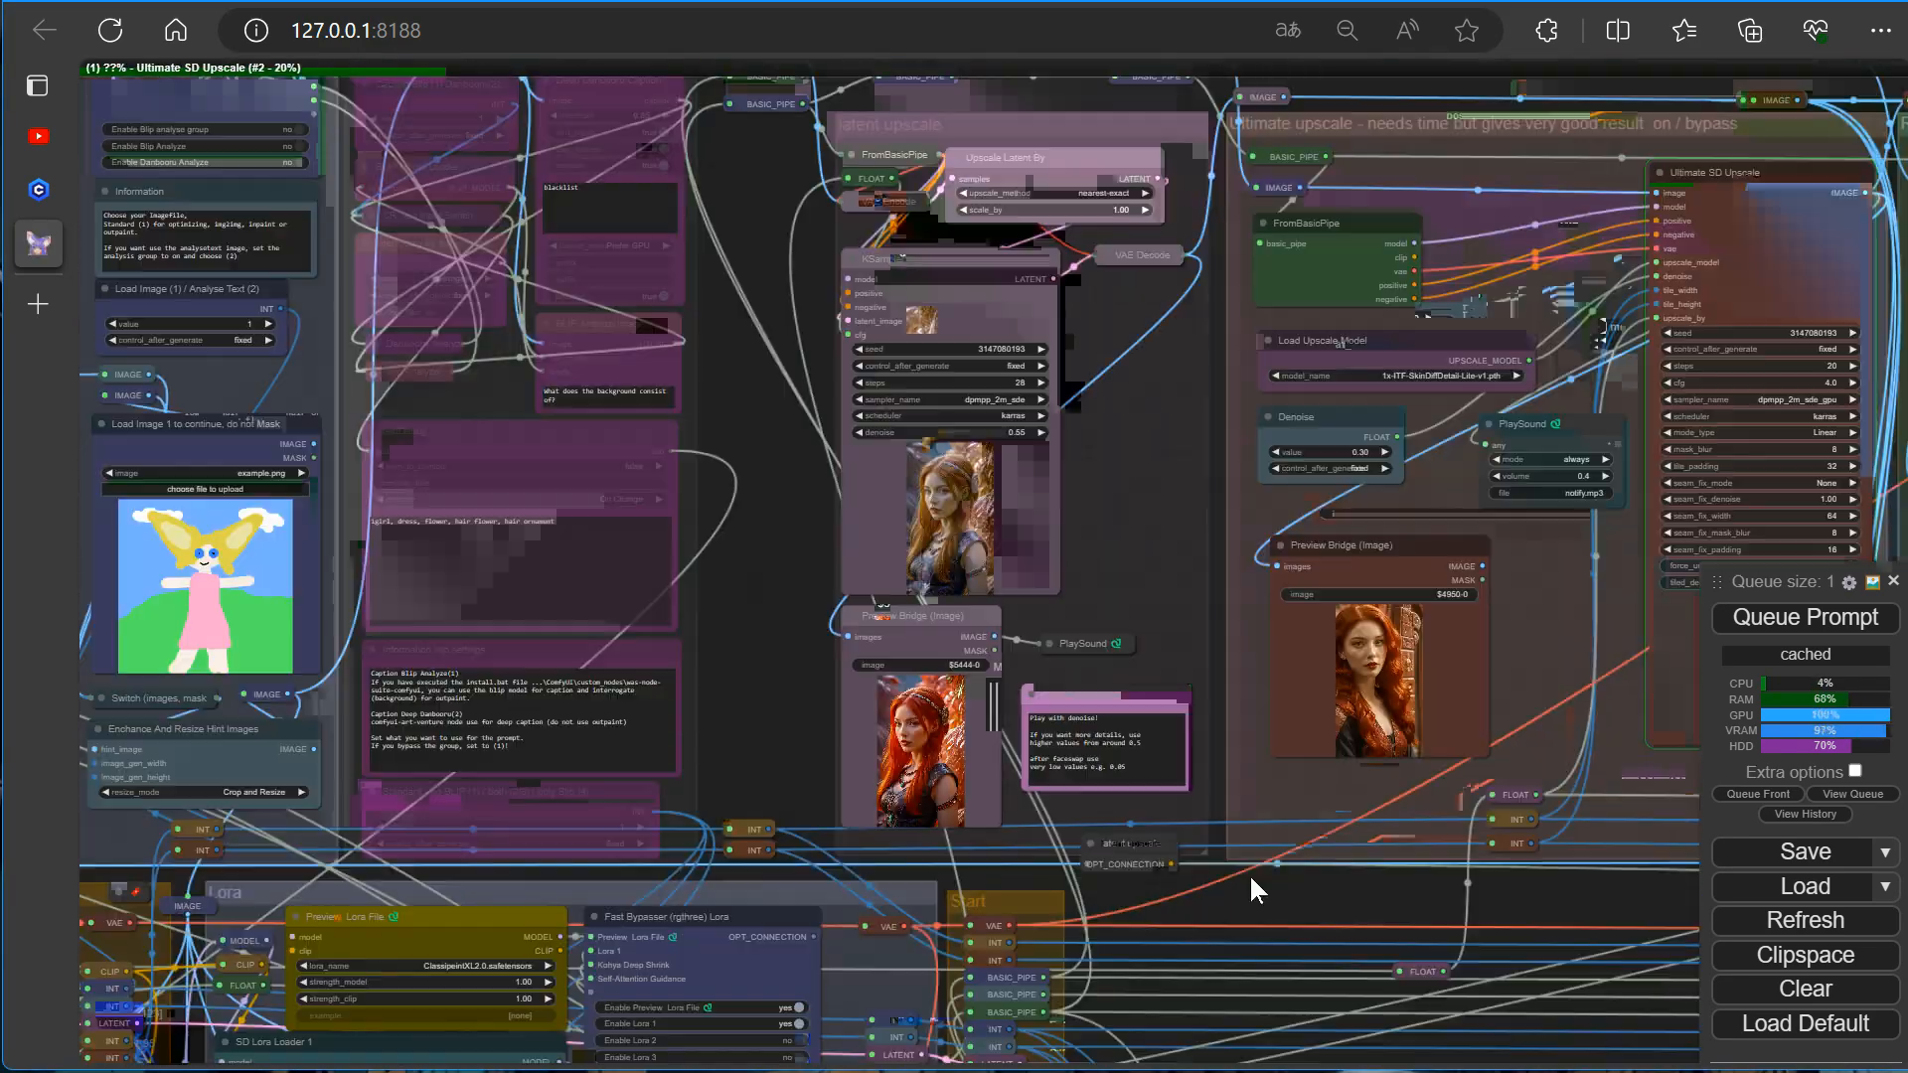
# Disable upscale 1 in the Fast Bypasser and show the generation queue.
pyautogui.moveTo(1248, 874); pyautogui.dragTo(587, 509)
pyautogui.scroll(10, 584, 509)
pyautogui.click(352, 202)
pyautogui.click(1852, 794)
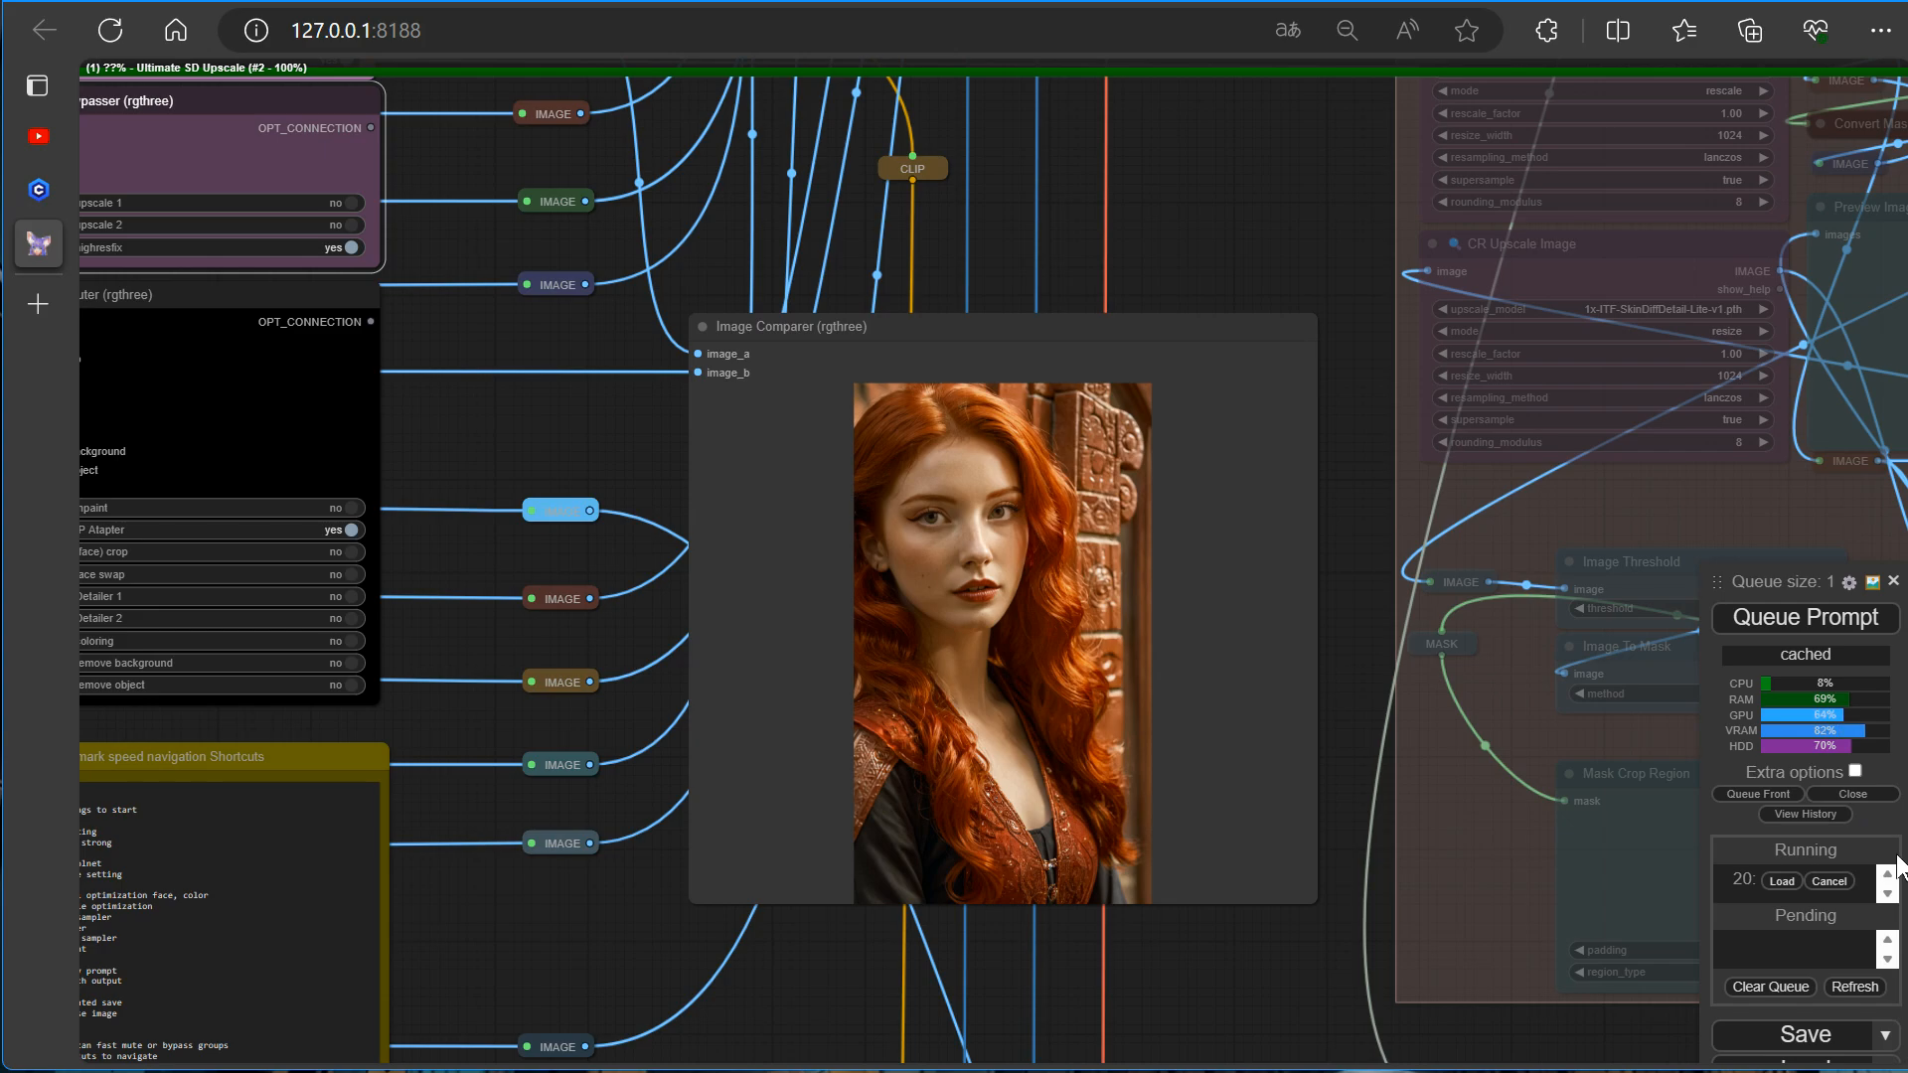
# Follow the running generation through the Ultimate SD Upscale nodes and check the bypassed upscale groups.
pyautogui.scroll(-12, 587, 884)
pyautogui.moveTo(473, 350); pyautogui.dragTo(1005, 360)
pyautogui.scroll(14, 387, 170)
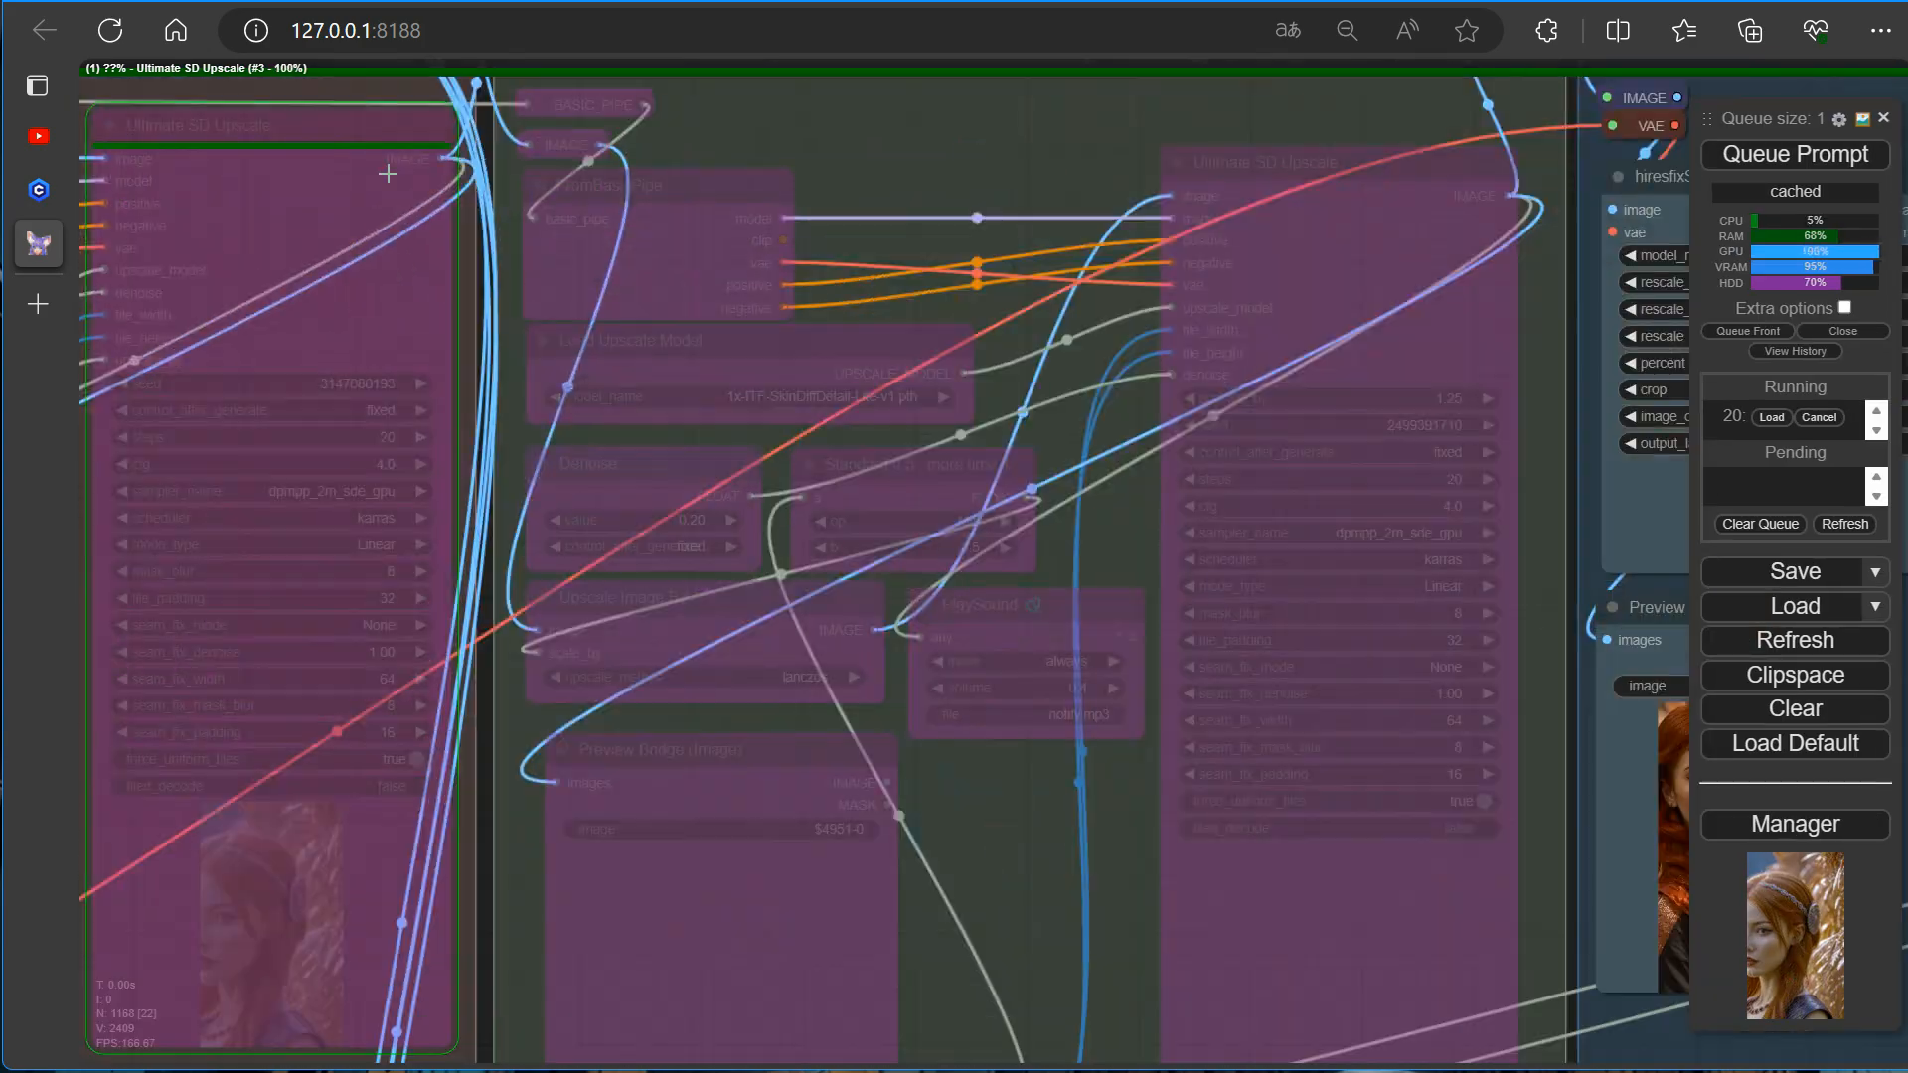
pyautogui.scroll(-13, 542, 343)
pyautogui.scroll(20, 636, 836)
pyautogui.scroll(-8, 506, 870)
pyautogui.moveTo(506, 870); pyautogui.dragTo(653, 328)
pyautogui.scroll(9, 822, 702)
# Examine the start, latent upscale and highres preview bridges, checking the highres portrait's detail.
pyautogui.scroll(-14, 821, 702)
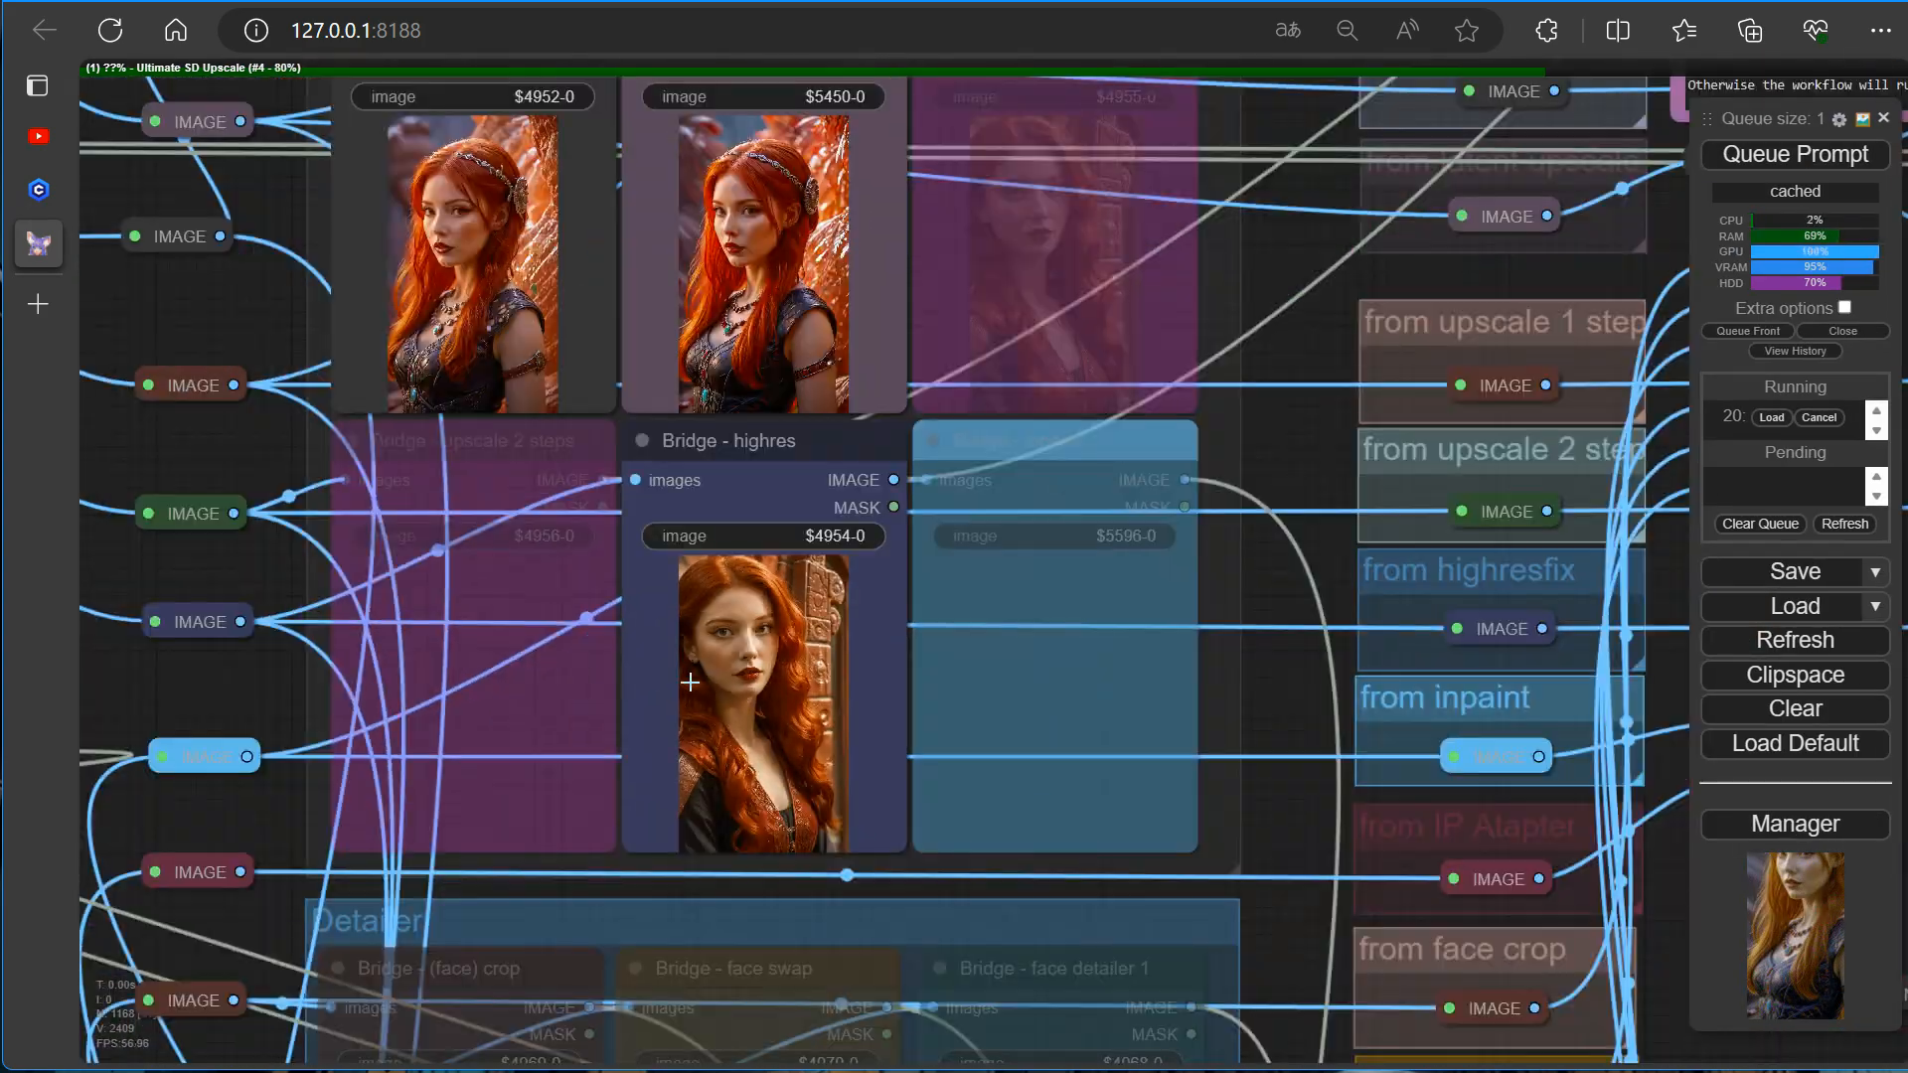
pyautogui.moveTo(822, 702); pyautogui.dragTo(337, 775)
pyautogui.moveTo(1164, 427); pyautogui.dragTo(1149, 820)
pyautogui.moveTo(972, 671); pyautogui.dragTo(1192, 5)
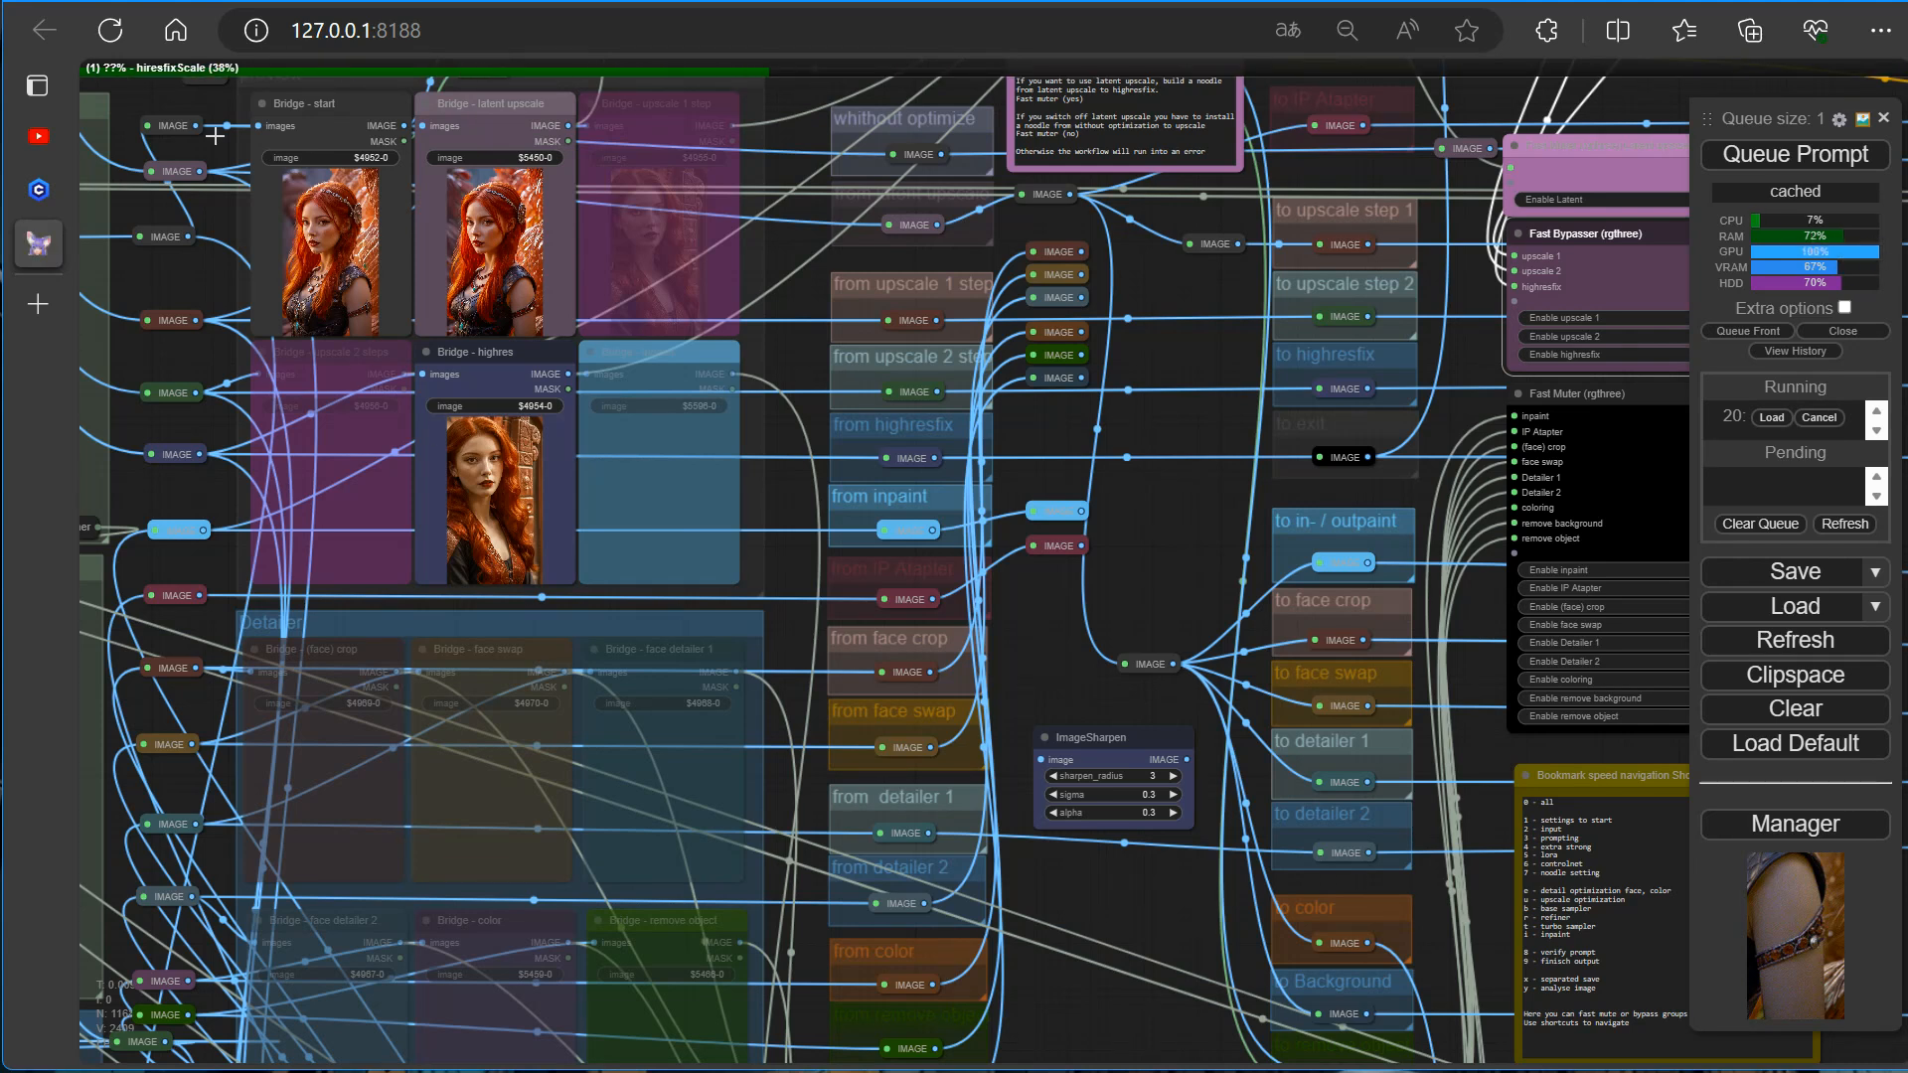
pyautogui.scroll(8, 483, 540)
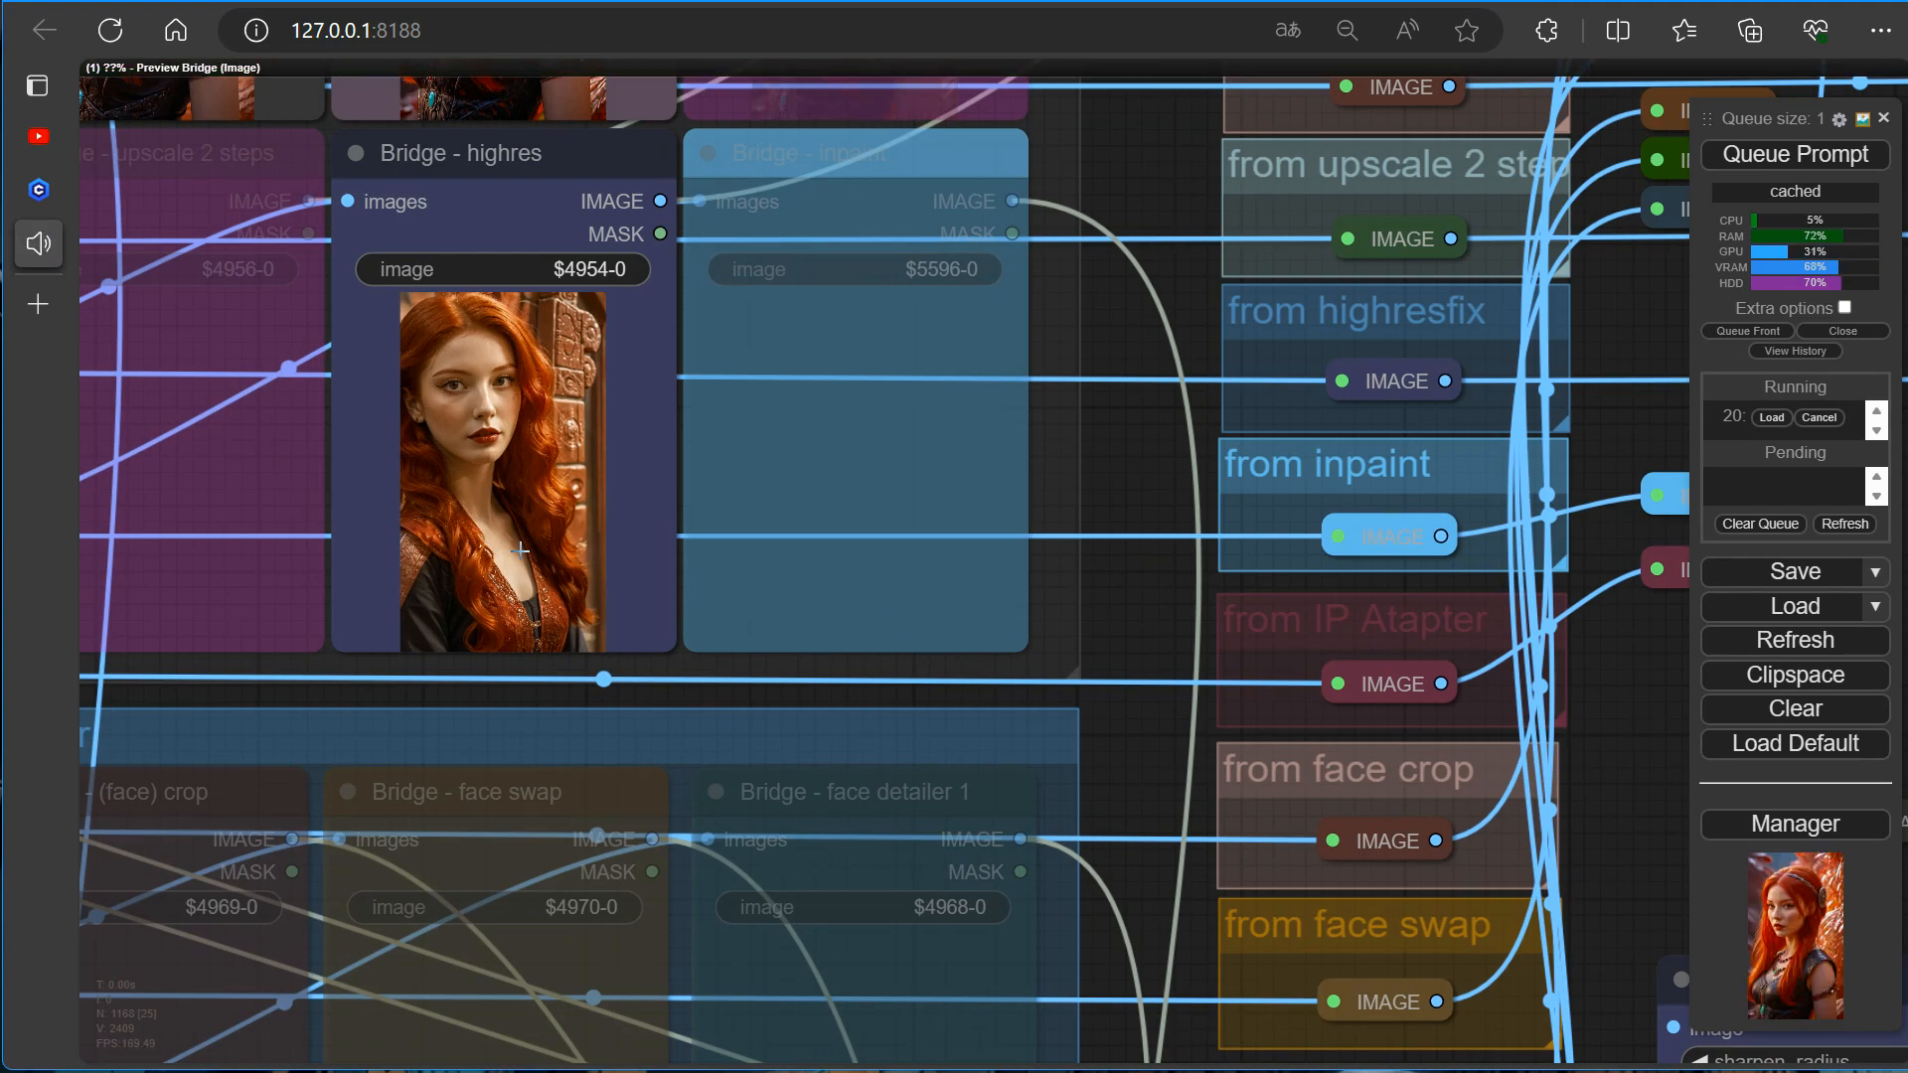
pyautogui.scroll(7, 519, 552)
pyautogui.scroll(4, 520, 551)
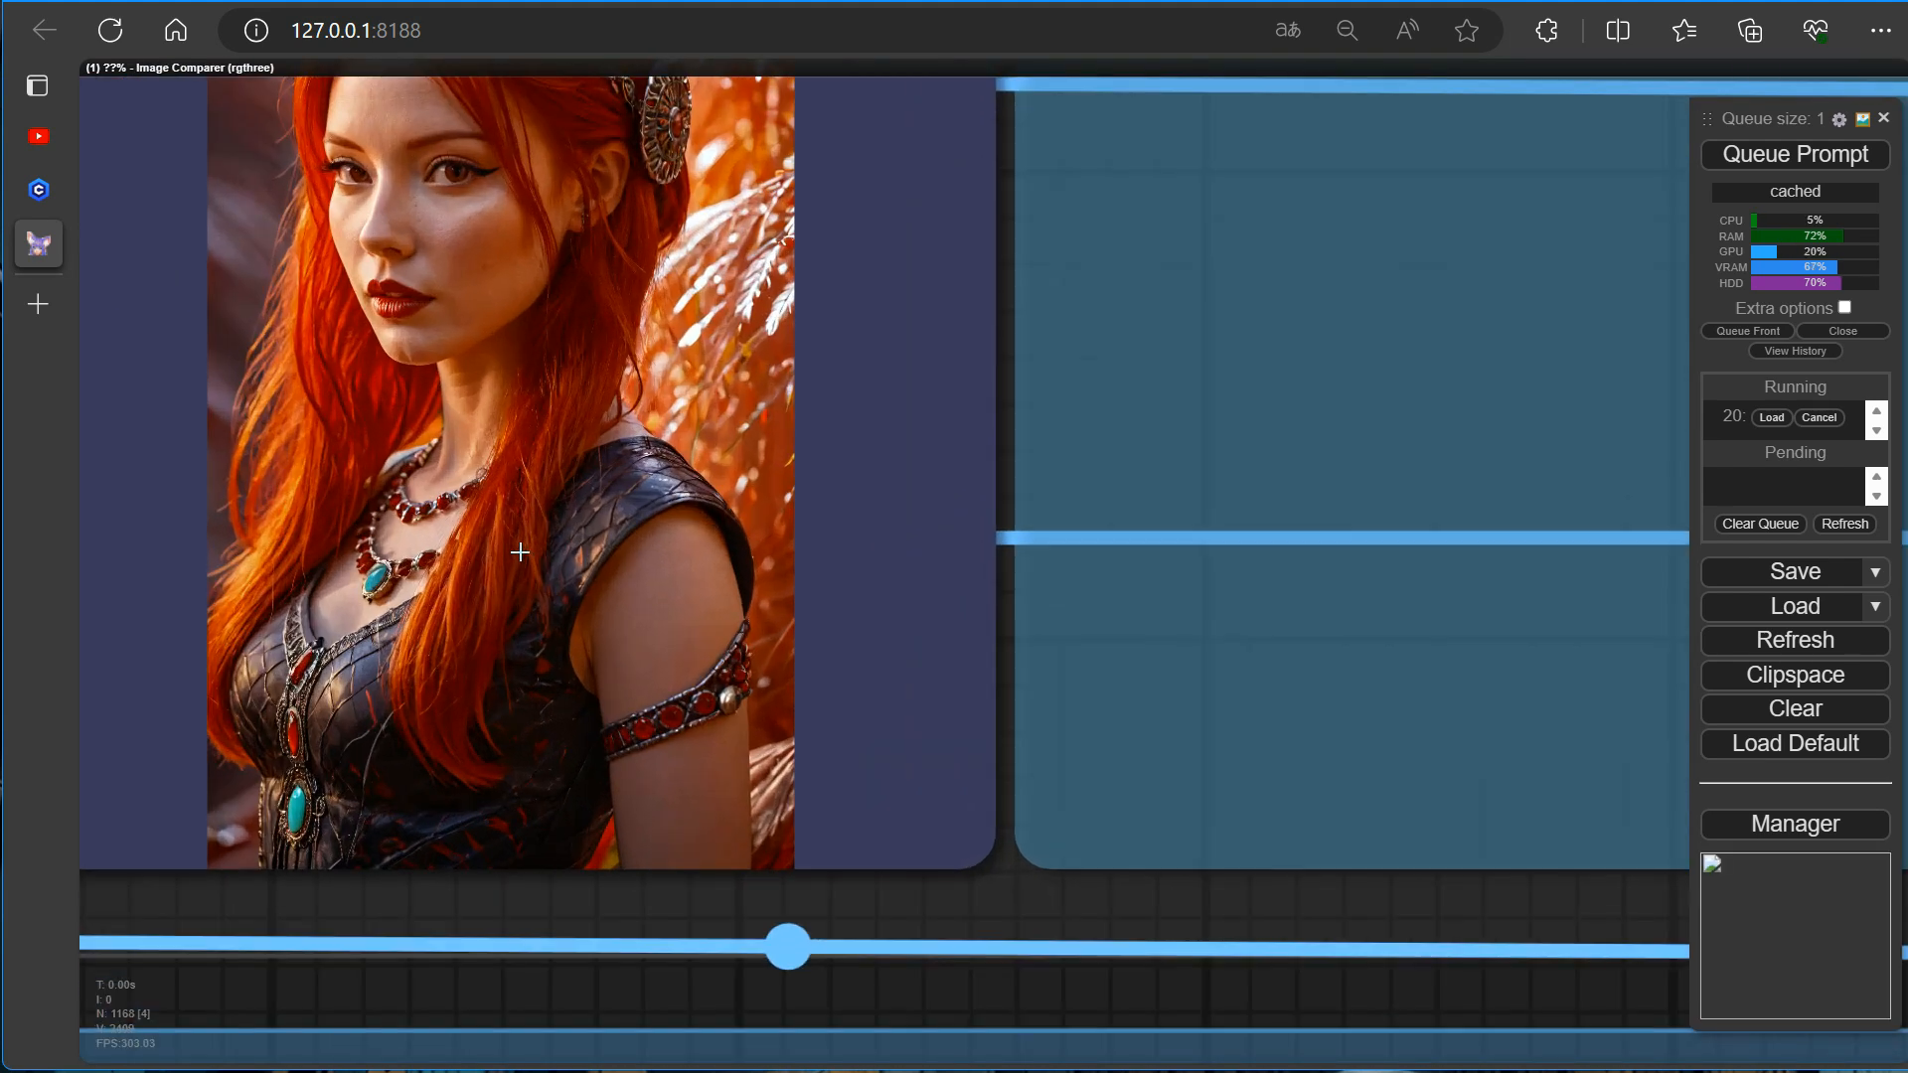
# Dismiss the IPAdapterModelLoader error and inspect the upscaled portrait in the Image Comparer.
pyautogui.scroll(-8, 520, 552)
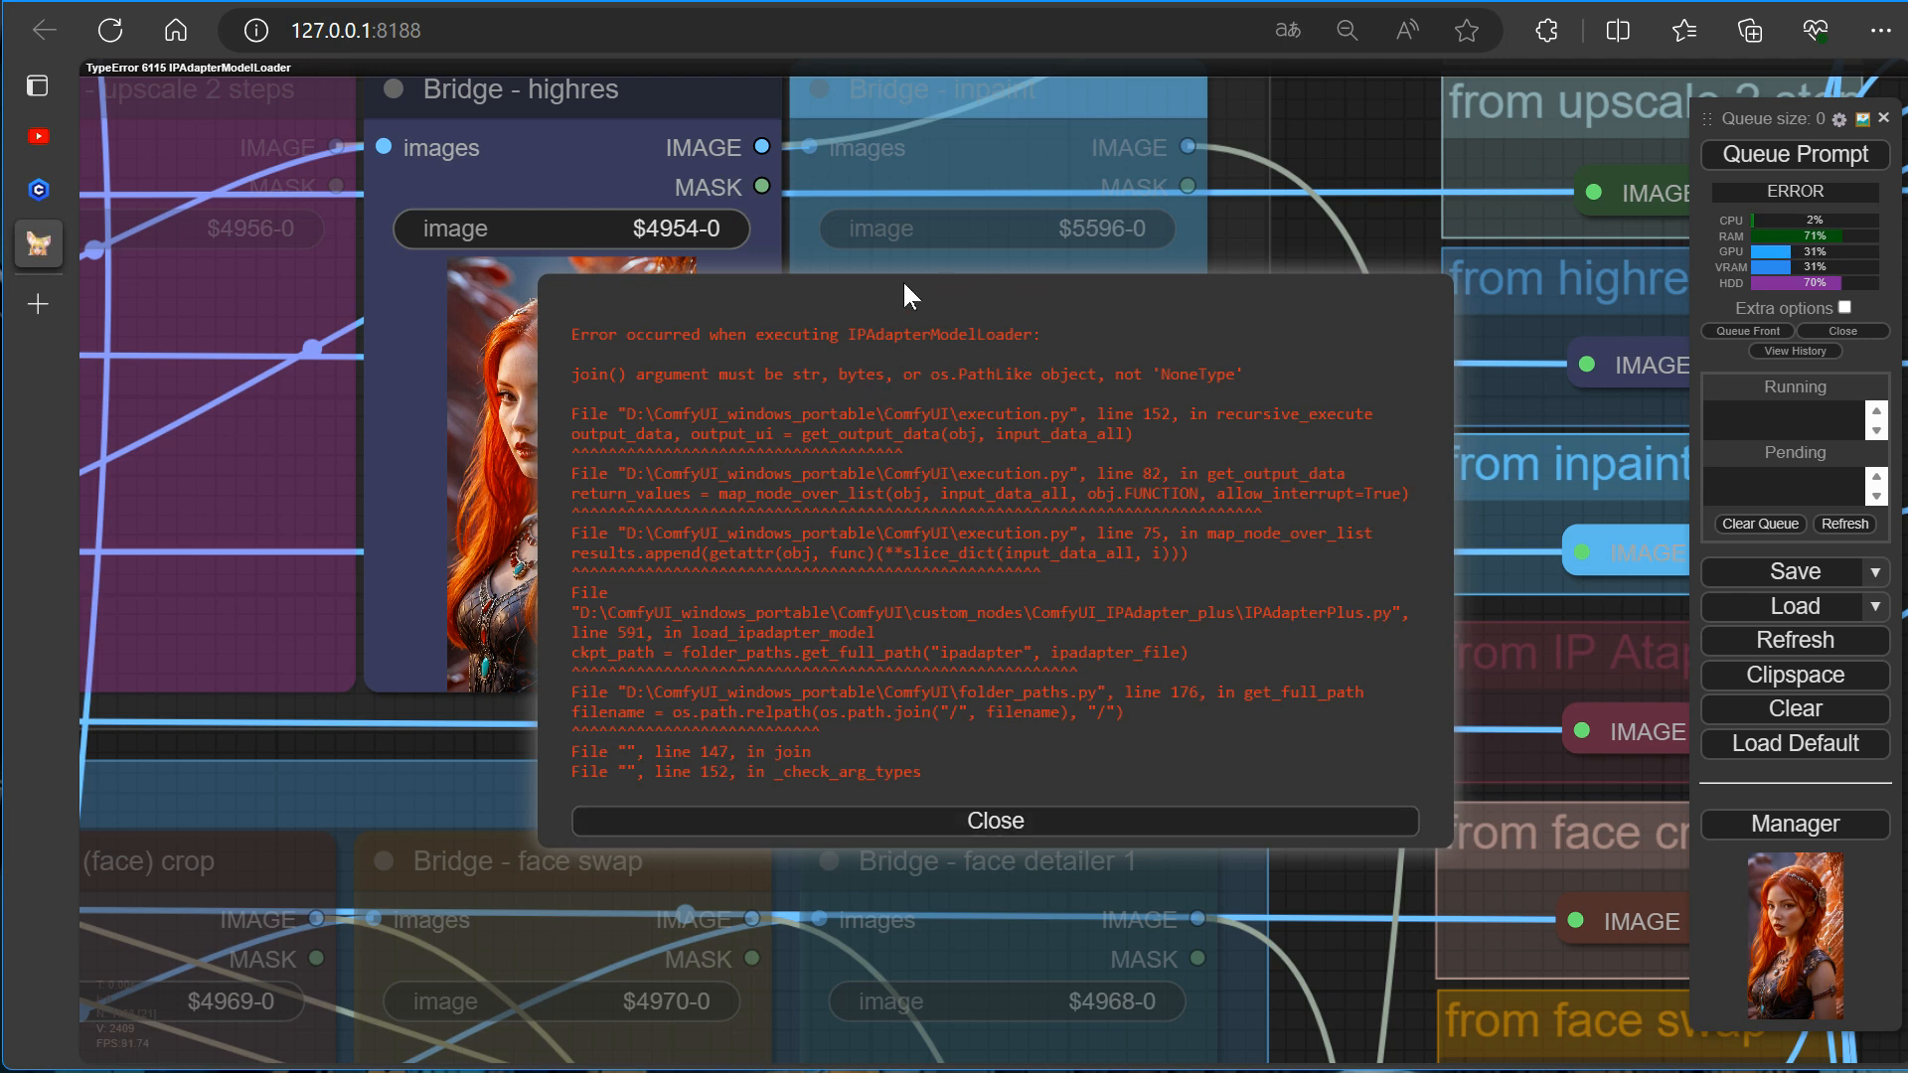
pyautogui.click(1023, 825)
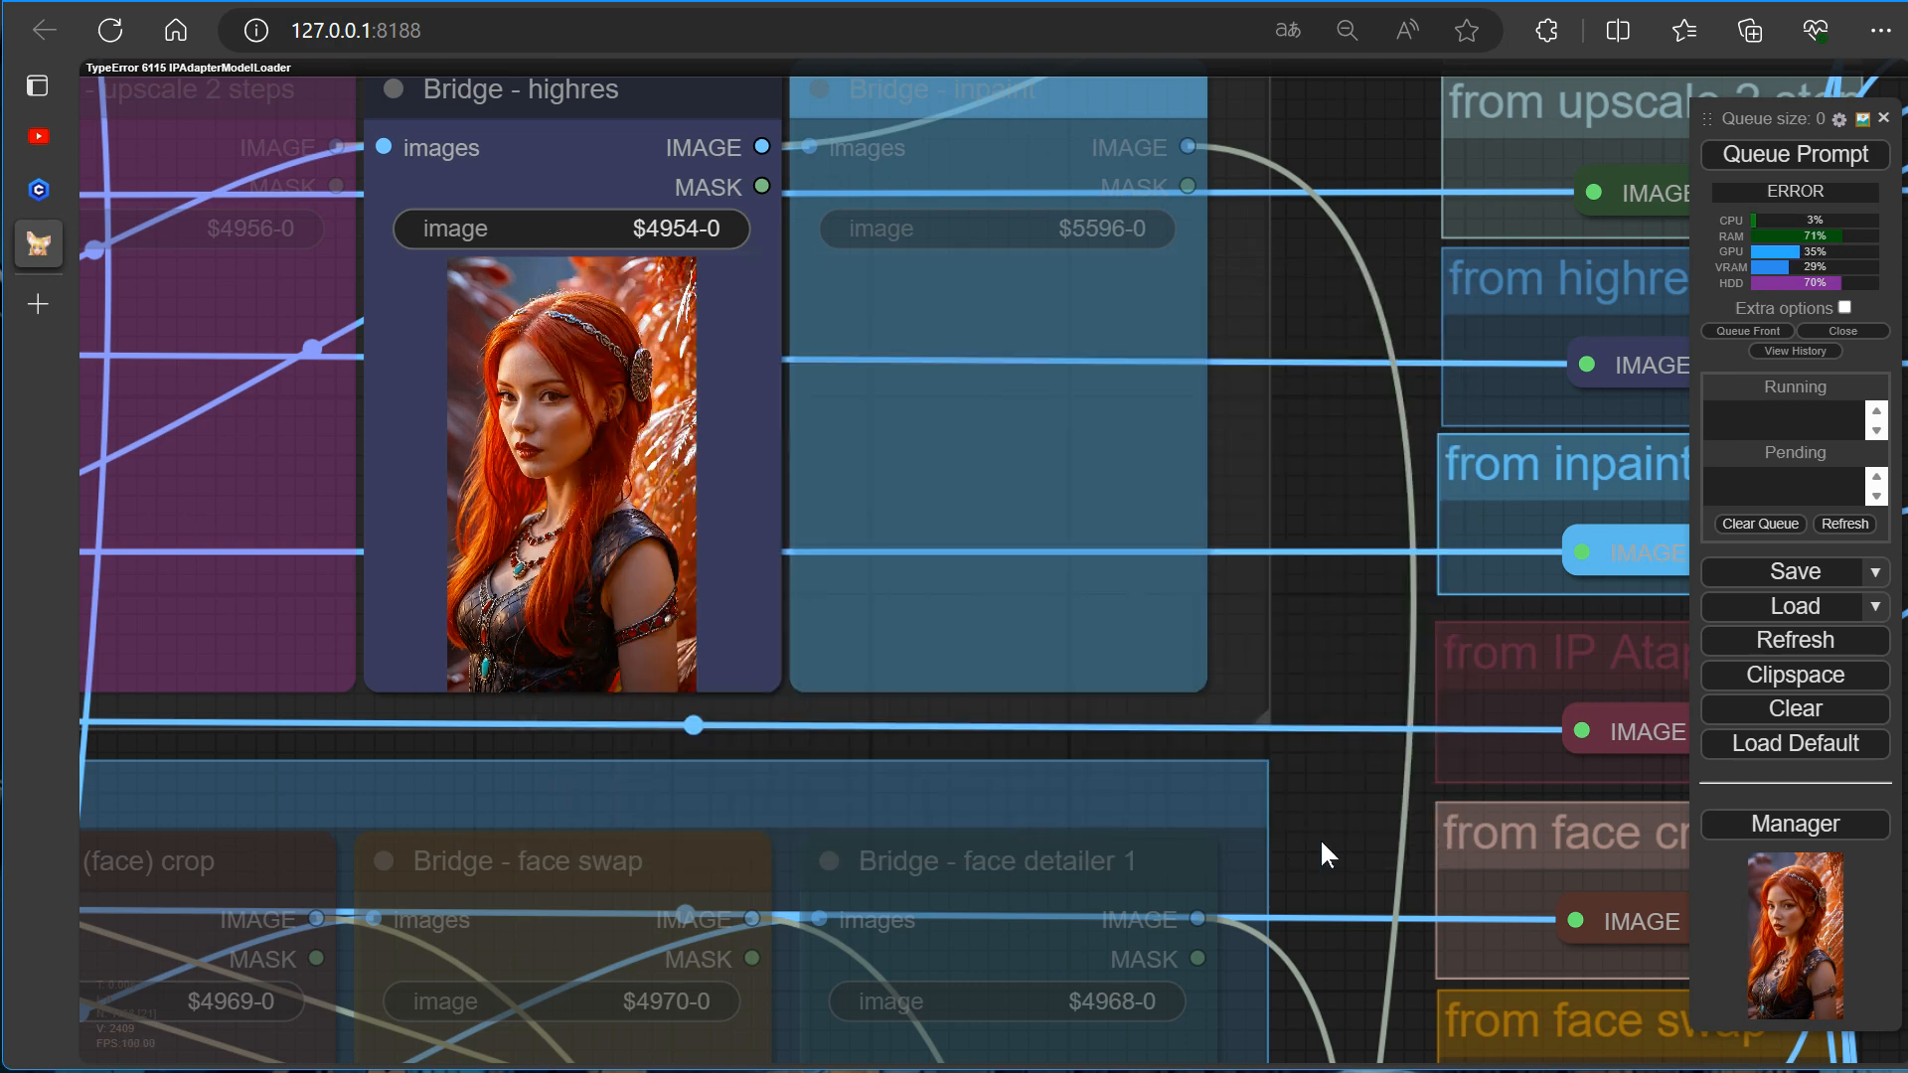
pyautogui.scroll(-3, 1323, 839)
pyautogui.moveTo(1381, 815); pyautogui.dragTo(183, 813)
pyautogui.scroll(-9, 1291, 596)
pyautogui.moveTo(1589, 487); pyautogui.dragTo(945, 716)
pyautogui.scroll(6, 949, 795)
pyautogui.moveTo(1192, 944); pyautogui.dragTo(596, 258)
pyautogui.scroll(4, 597, 497)
pyautogui.moveTo(539, 737); pyautogui.dragTo(109, 860)
pyautogui.scroll(1, 149, 855)
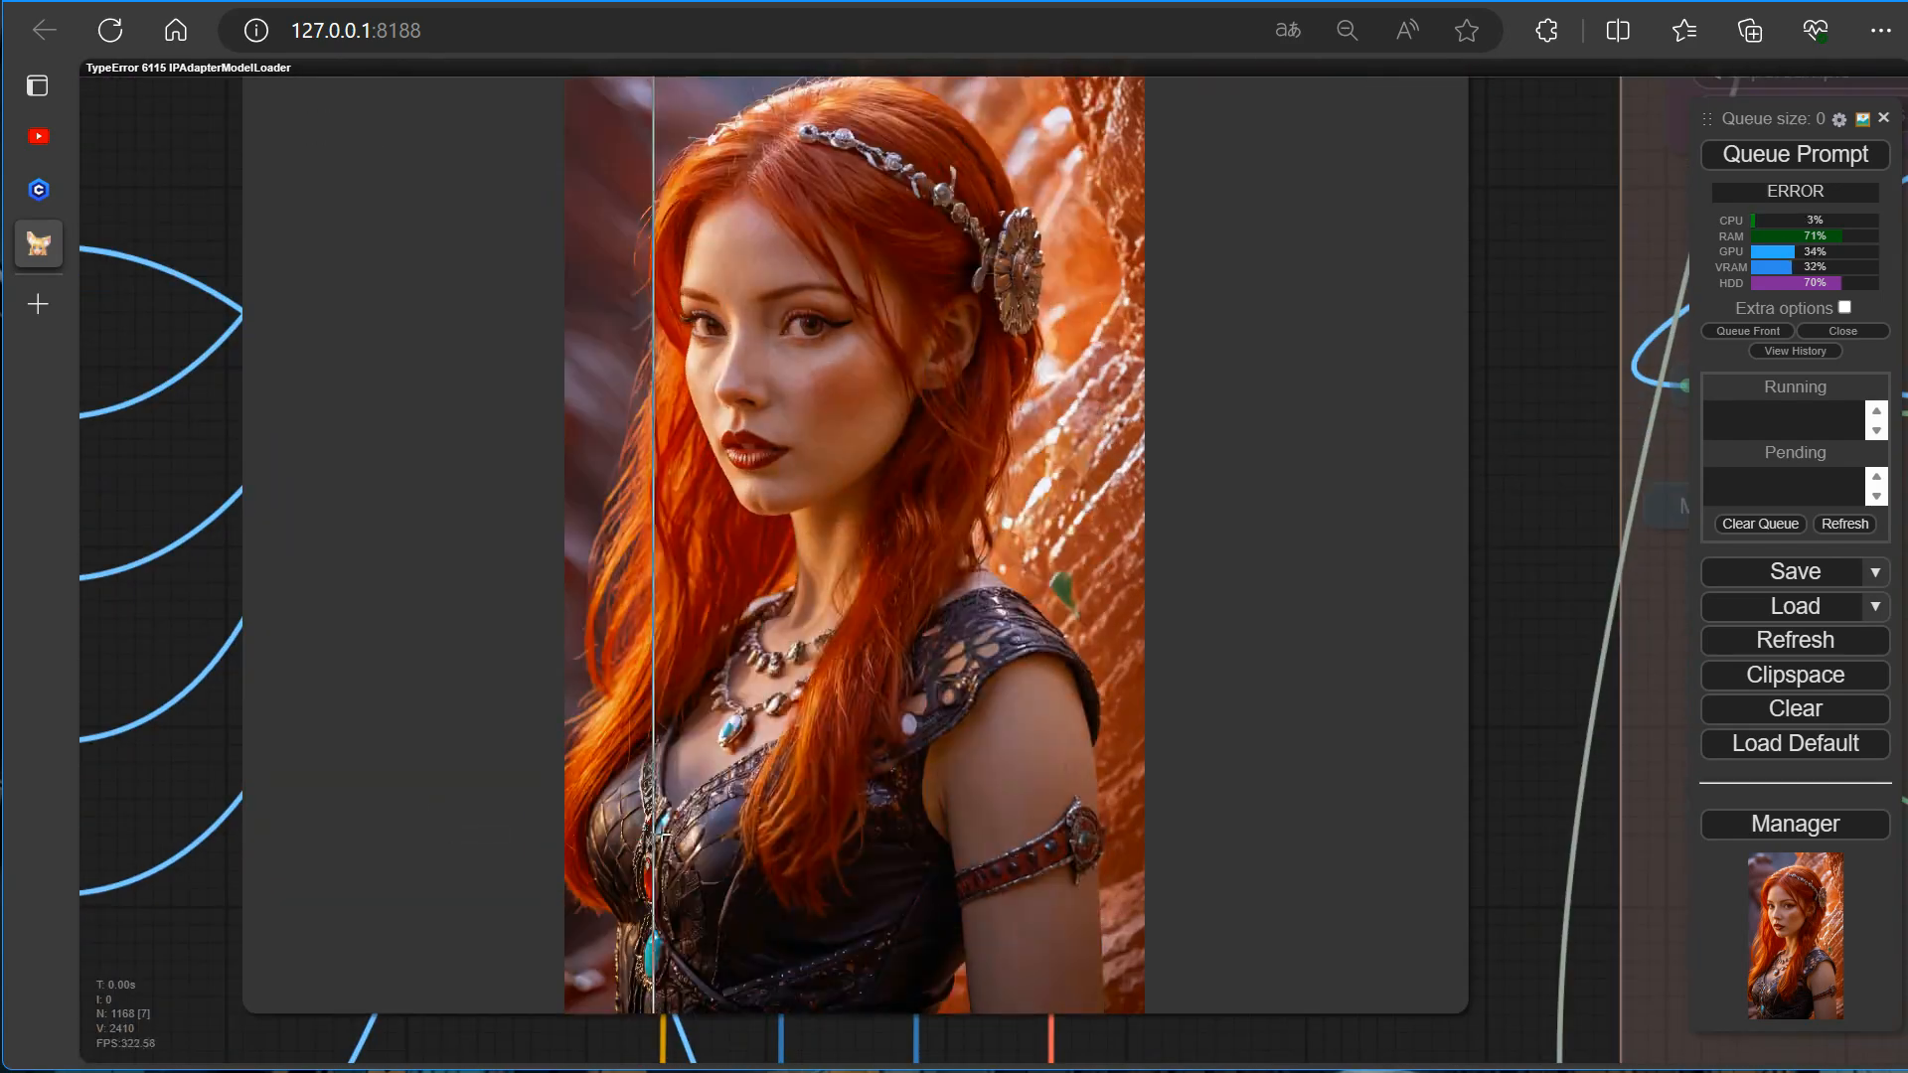
# Look over the start settings and Lora groups and the Prompt Styler nodes in the prompting area.
pyautogui.scroll(-5, 1248, 856)
pyautogui.moveTo(439, 902); pyautogui.dragTo(1256, 921)
pyautogui.scroll(10, 833, 665)
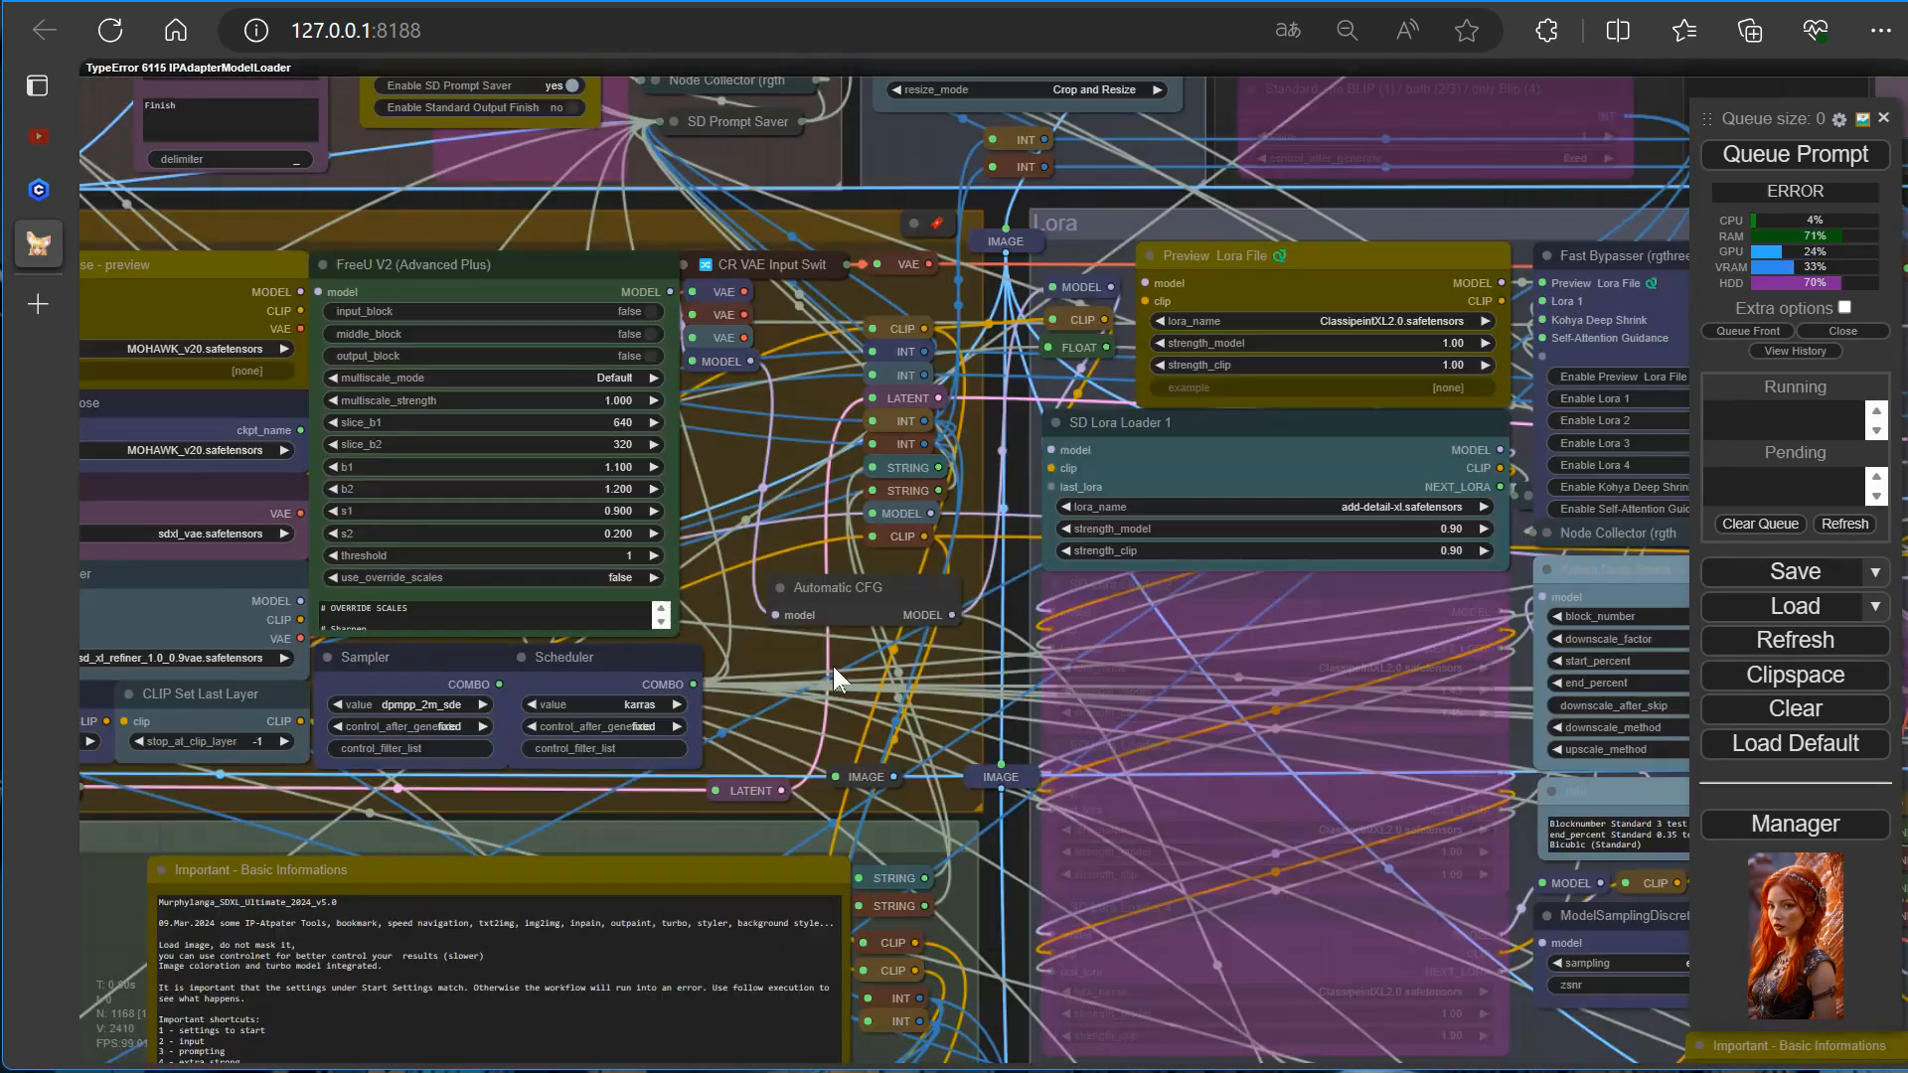
pyautogui.moveTo(347, 596); pyautogui.dragTo(1460, 685)
pyautogui.scroll(8, 502, 611)
pyautogui.scroll(-8, 502, 611)
pyautogui.moveTo(273, 474); pyautogui.dragTo(205, 370)
pyautogui.scroll(6, 1203, 859)
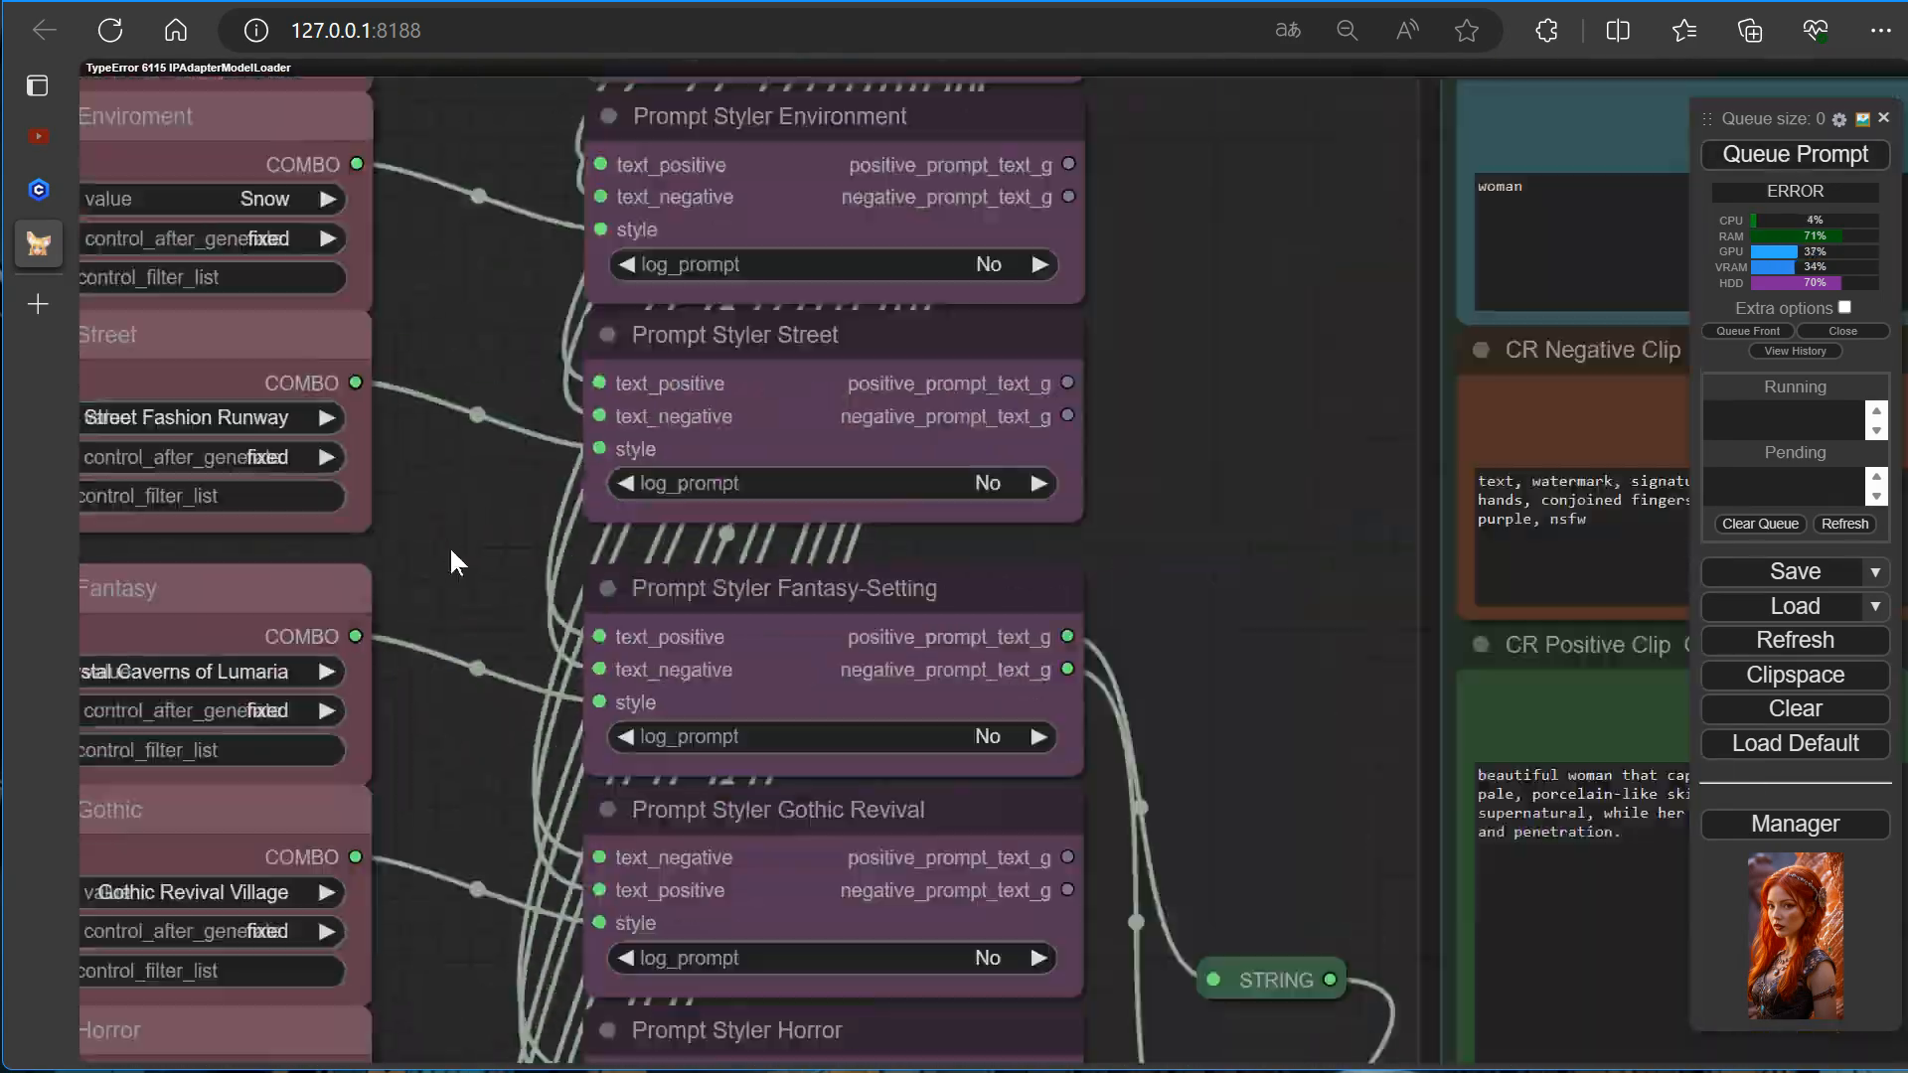
pyautogui.moveTo(443, 1003); pyautogui.dragTo(658, 308)
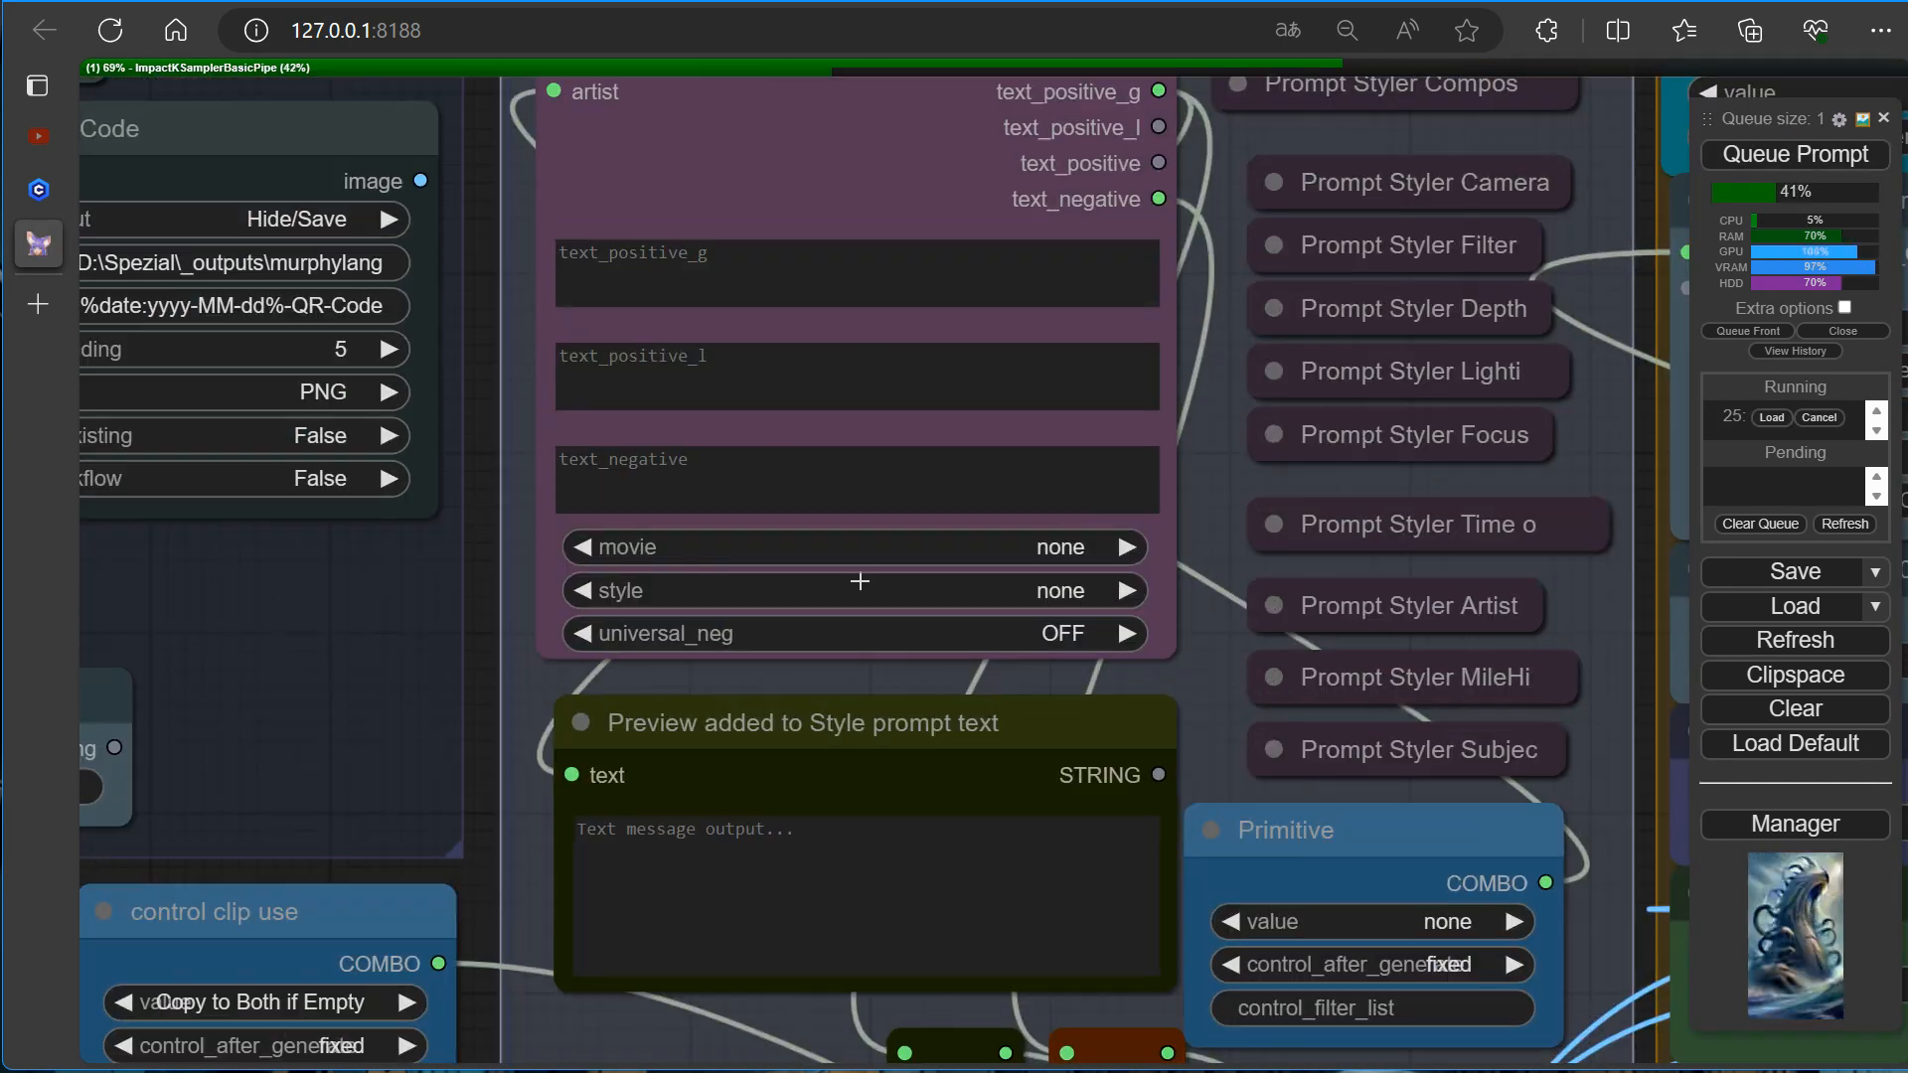
# Search the artist list of the Primitive node below the Prompt Styler nodes for "du" and choose Chris Dunn as its value.
pyautogui.click(977, 586)
pyautogui.click(834, 676)
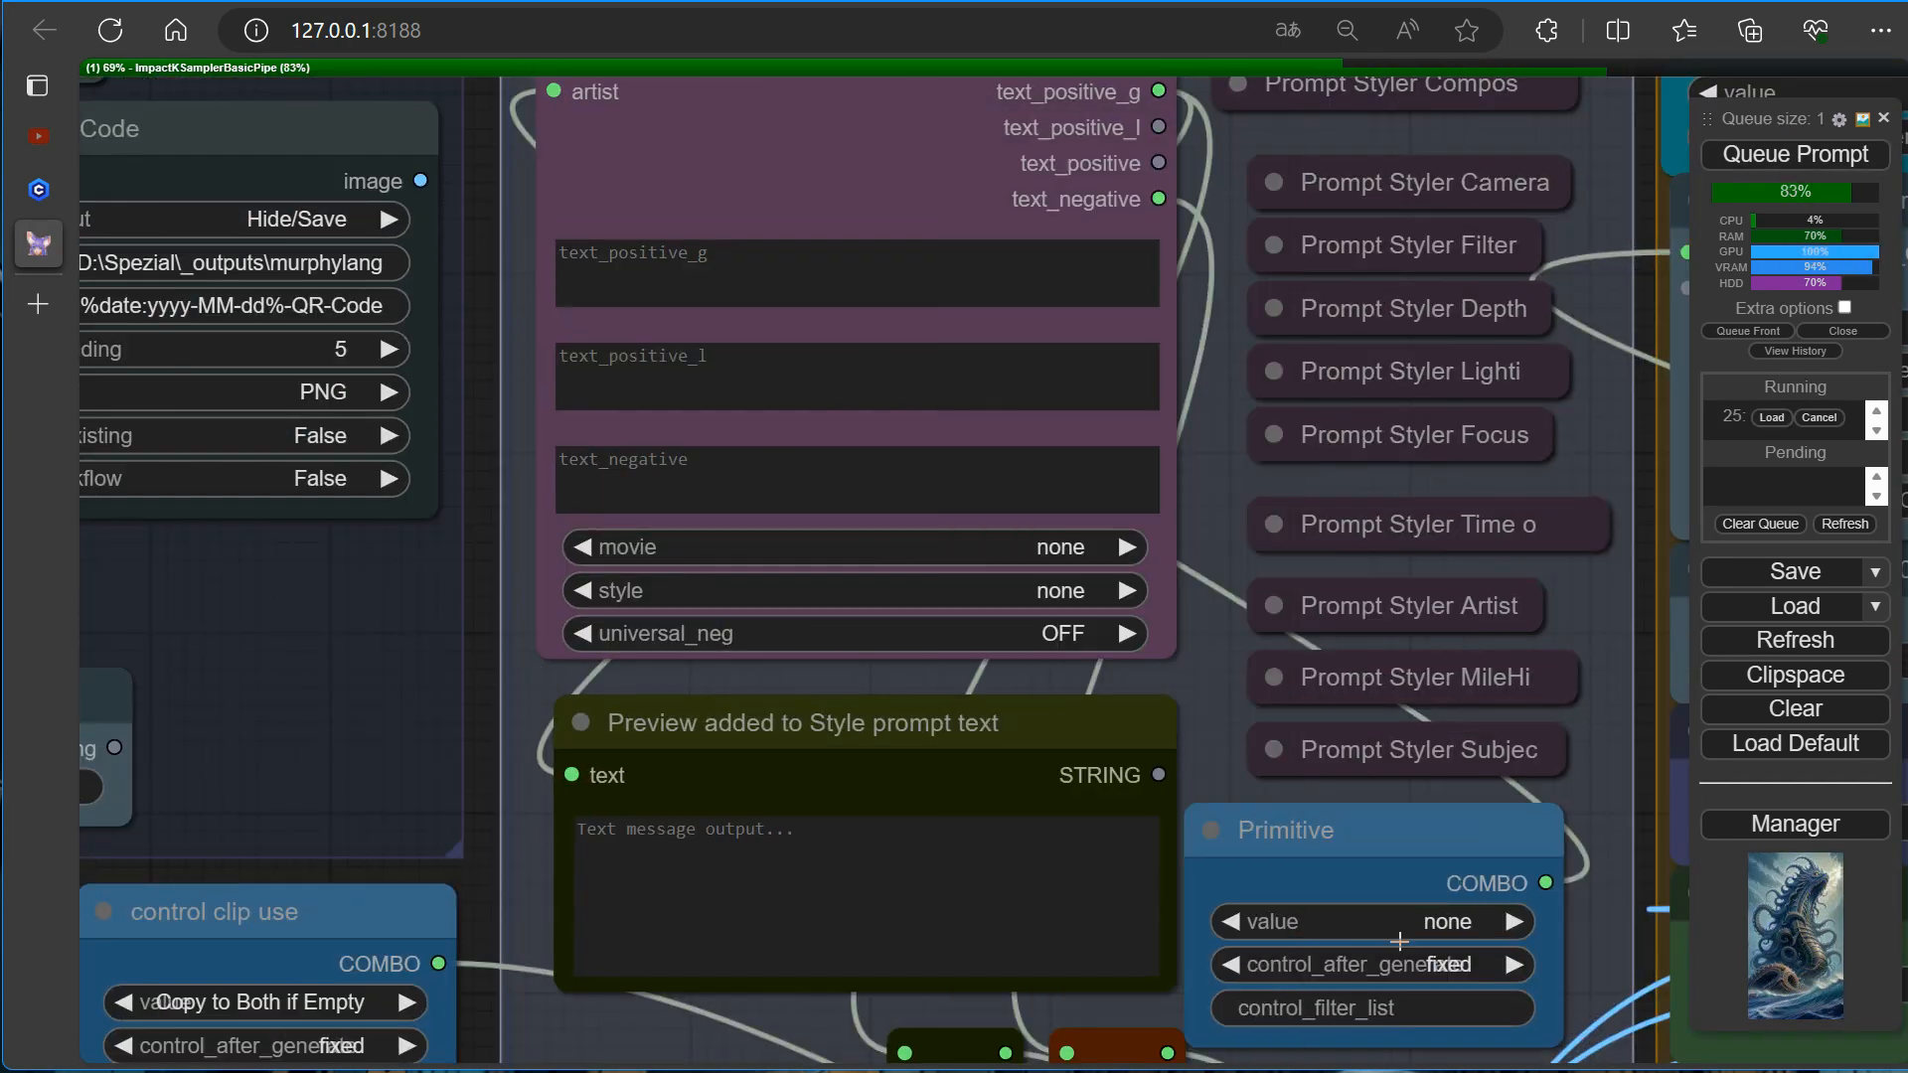
pyautogui.click(1392, 919)
pyautogui.click(1425, 78)
pyautogui.write('van')
pyautogui.press('BackSpace')
pyautogui.press('BackSpace')
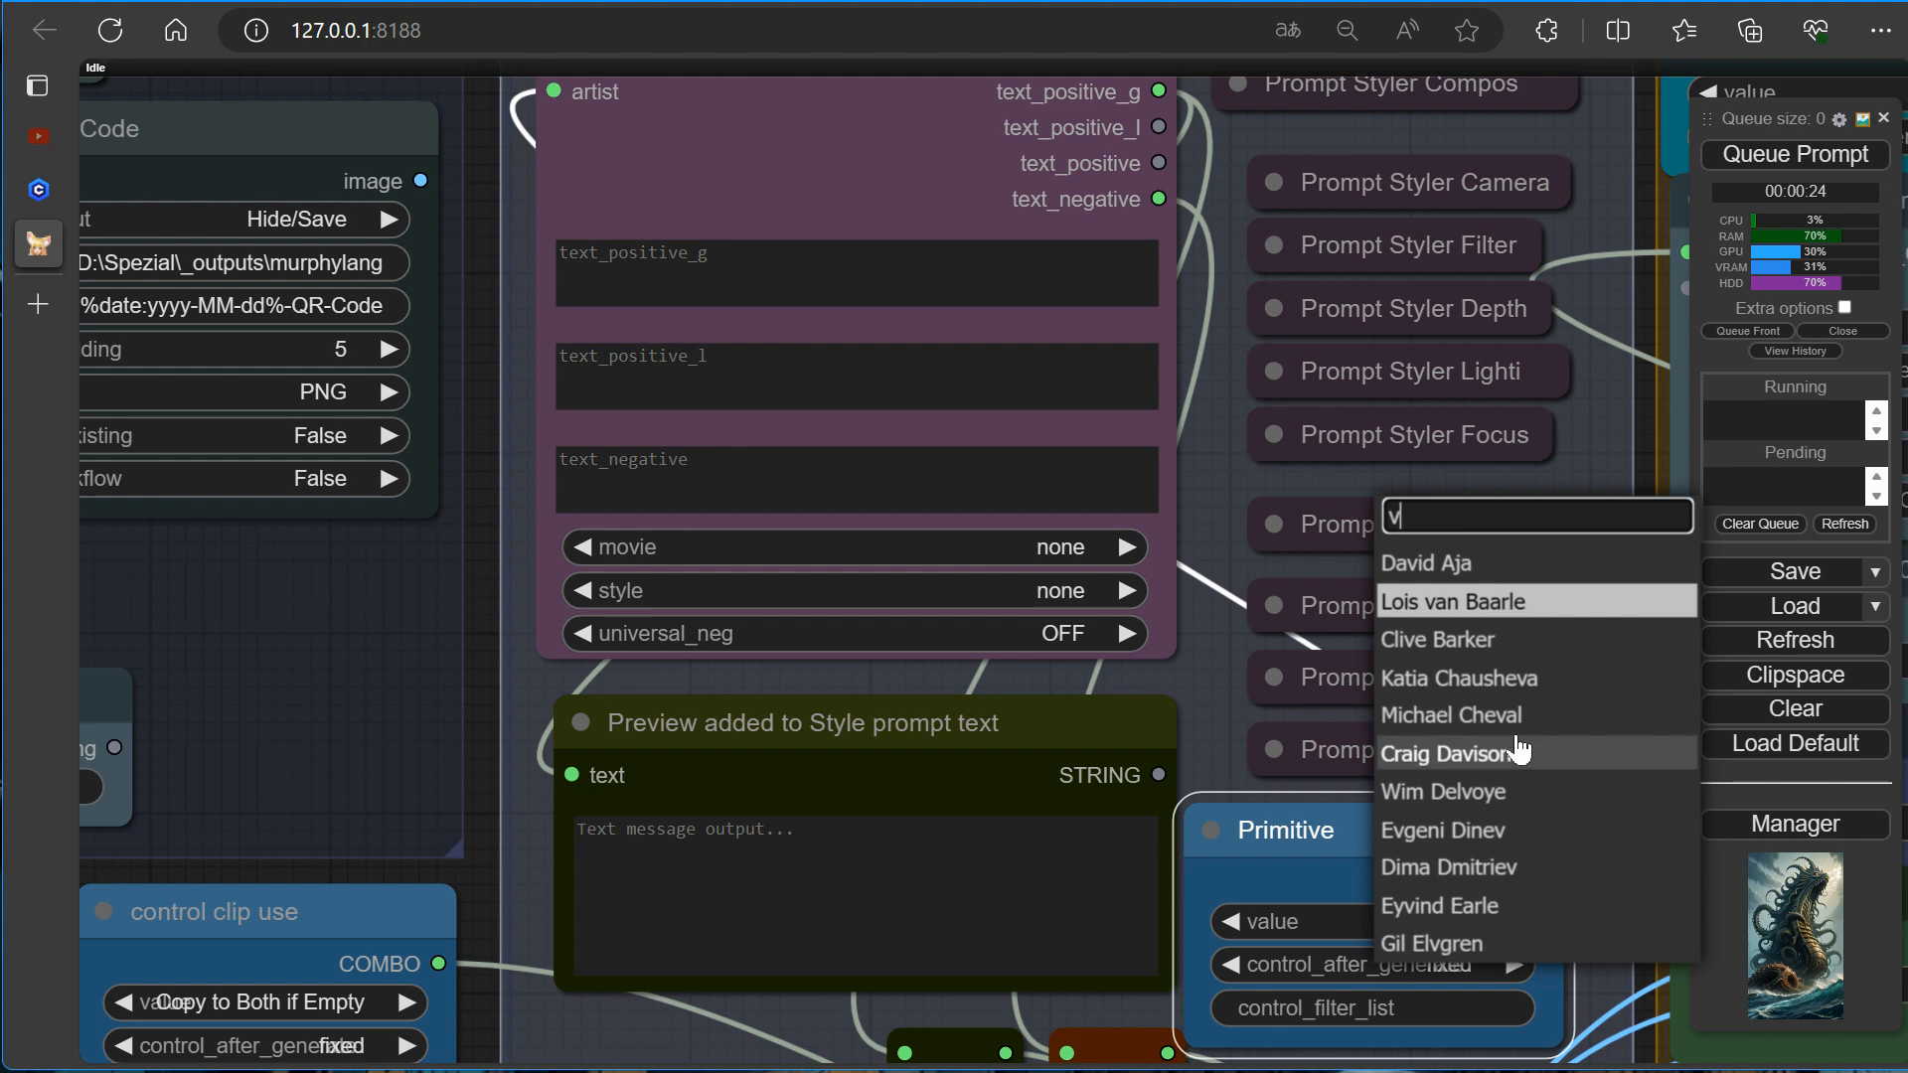
pyautogui.press('BackSpace')
pyautogui.write('du')
pyautogui.click(1391, 918)
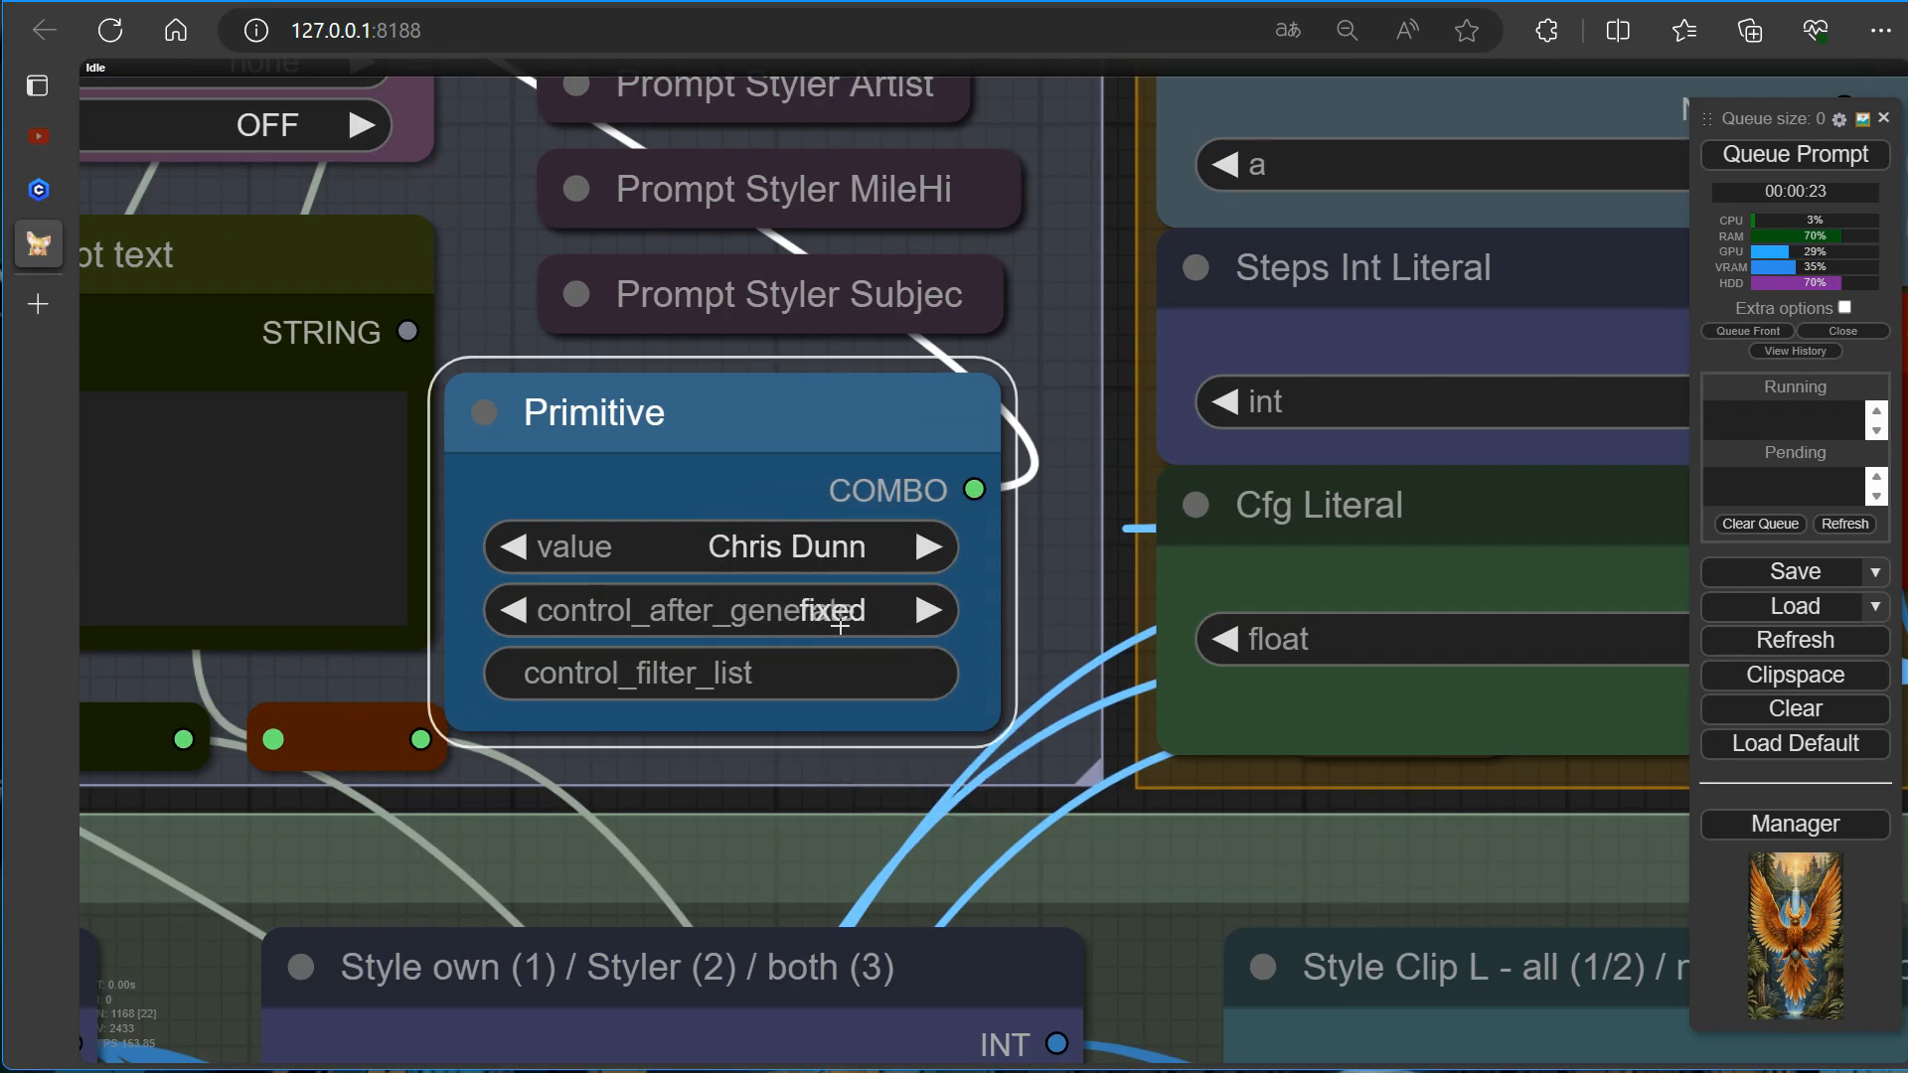
# Enable the extra queue options for a batch count of 16 and review the generated image beside its prompt and settings information.
pyautogui.click(1844, 307)
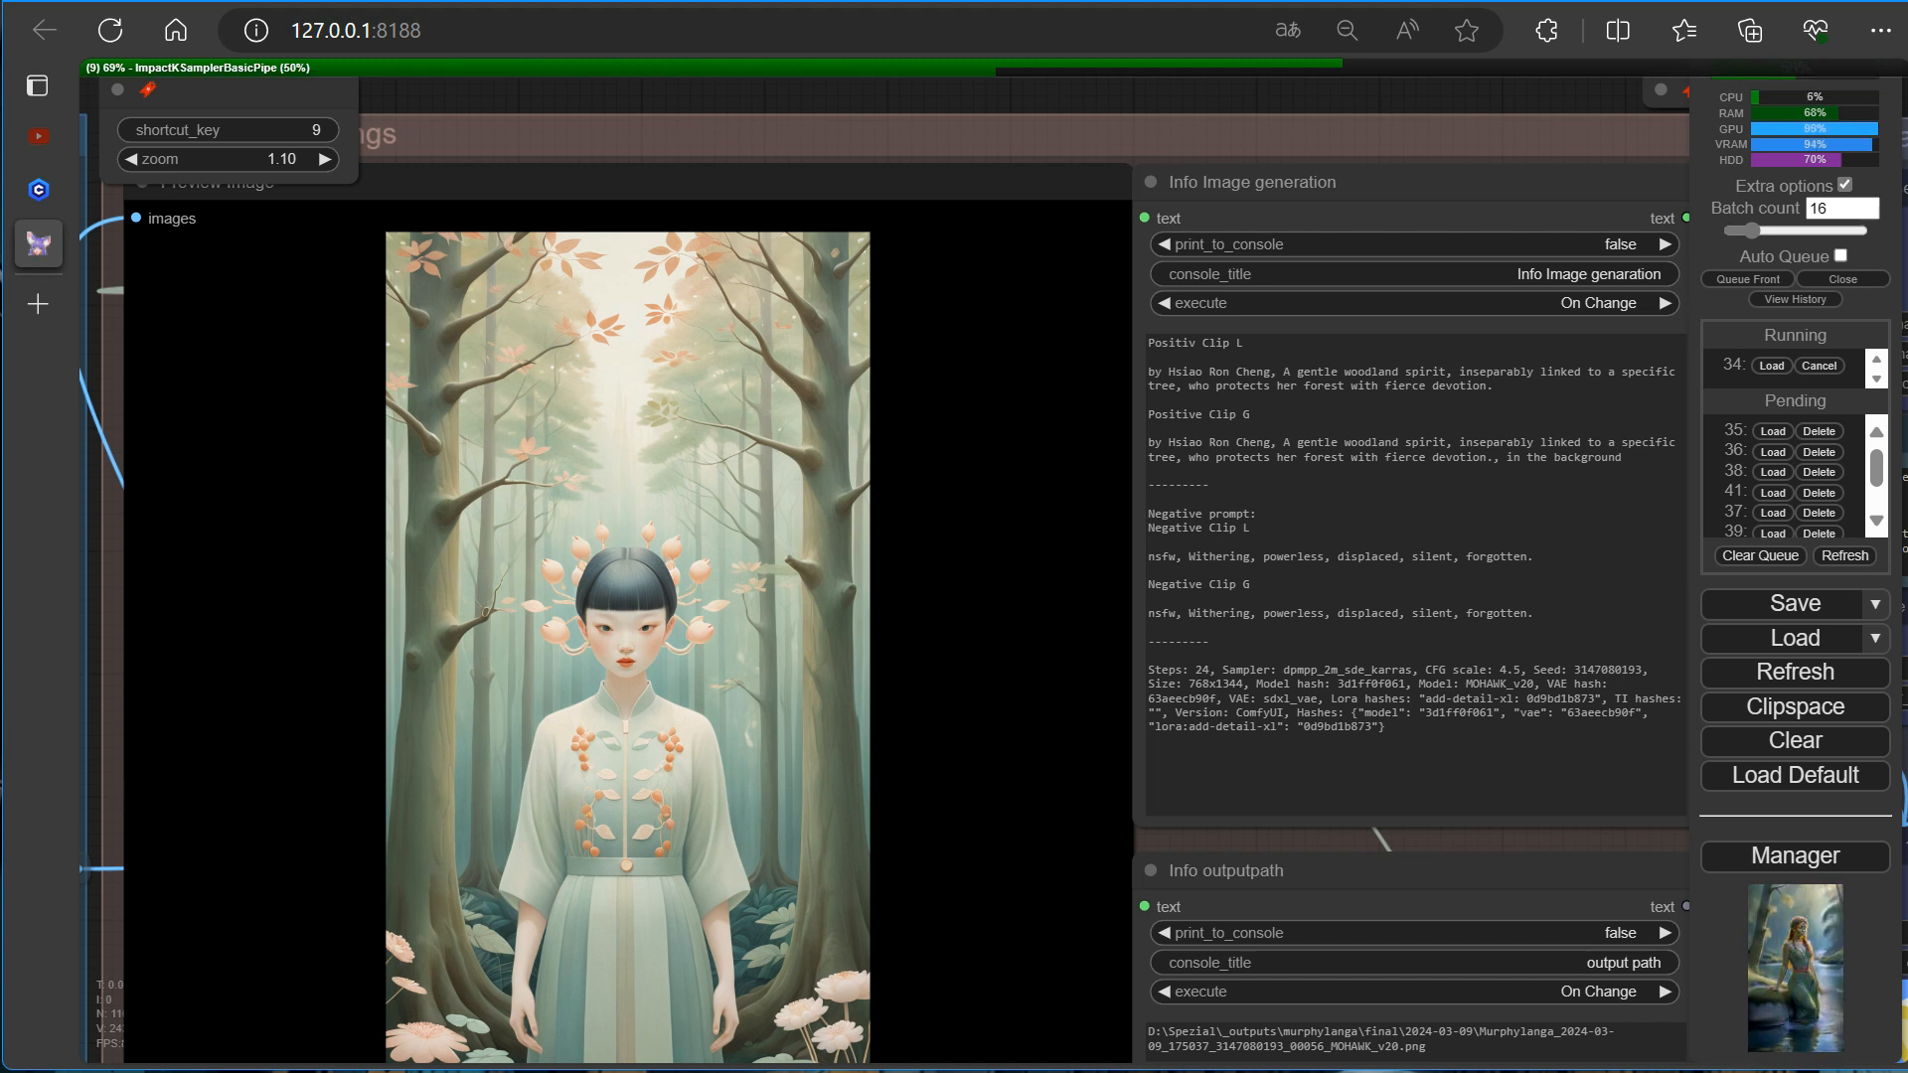
pyautogui.scroll(2, 1015, 803)
pyautogui.moveTo(1014, 803); pyautogui.dragTo(881, 762)
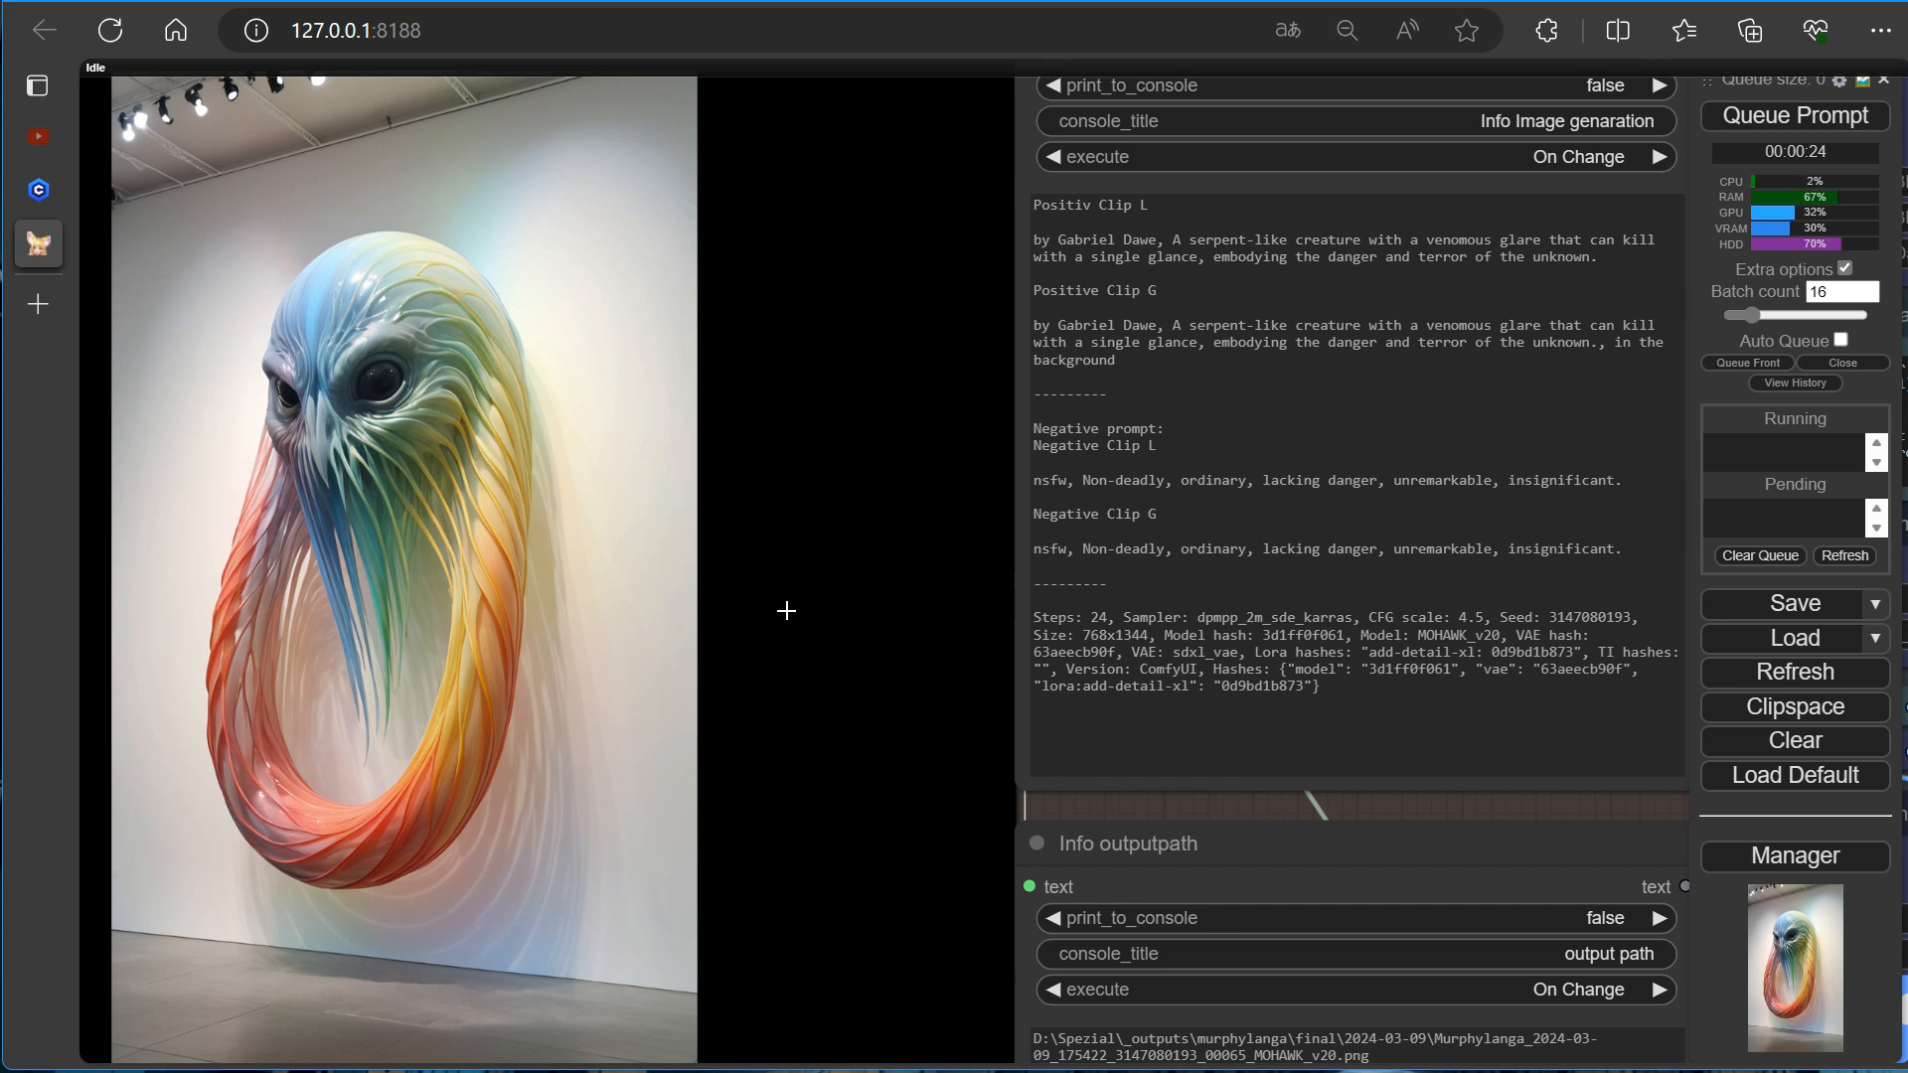
pyautogui.scroll(-8, 786, 610)
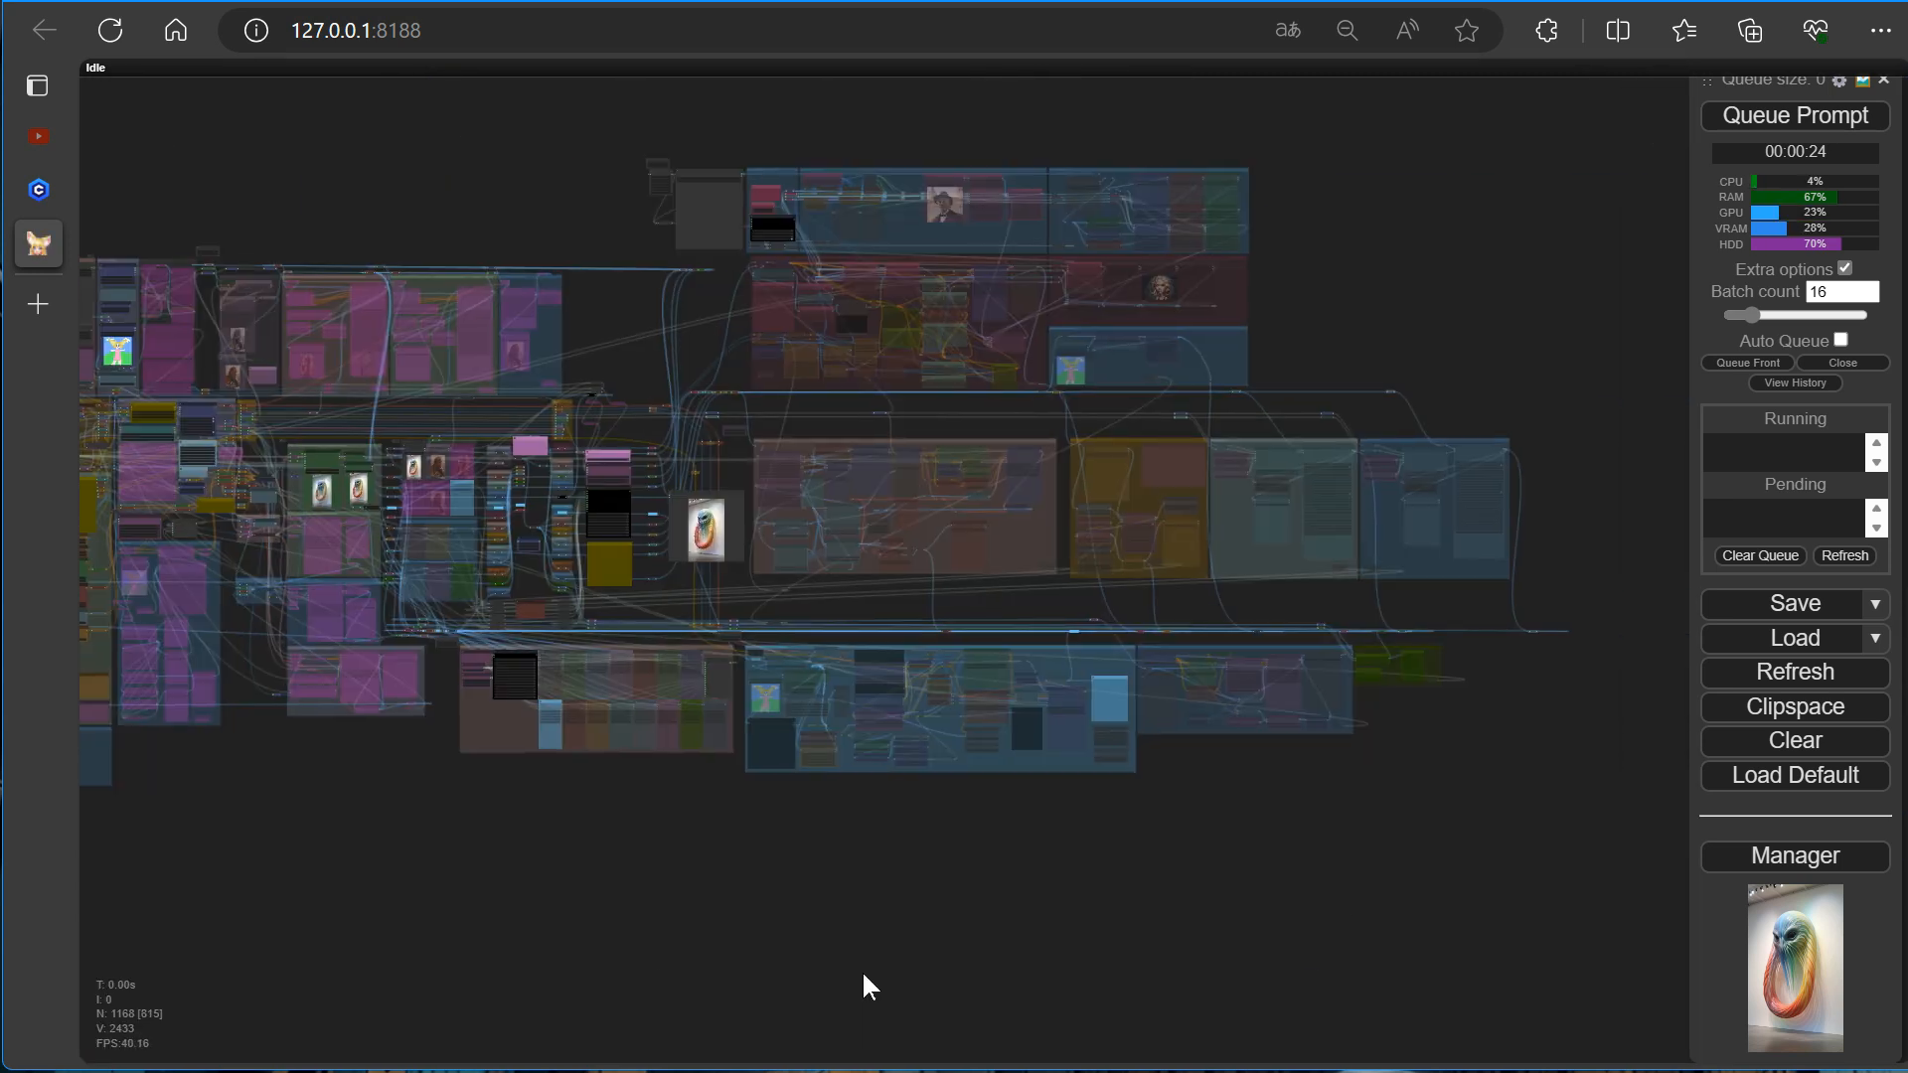